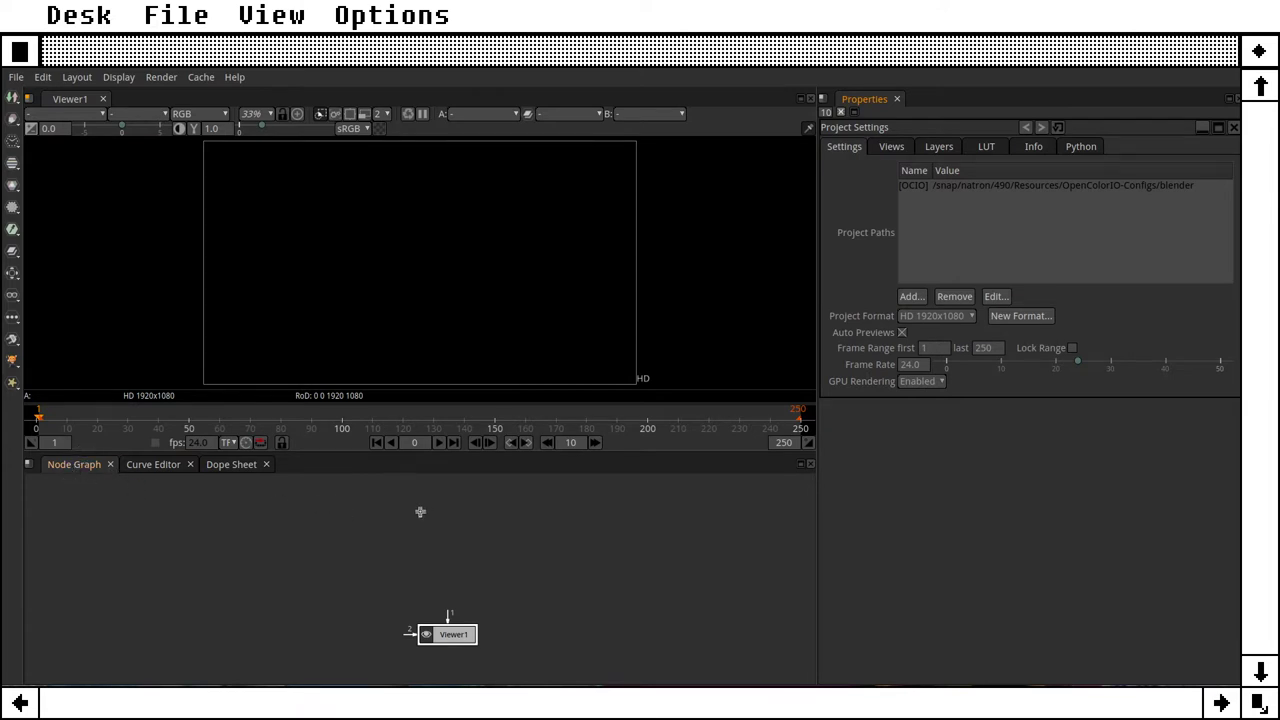
# Step: Add a Rectangle node to the node graph, feeding Viewer1
pyautogui.rightClick(351, 517)
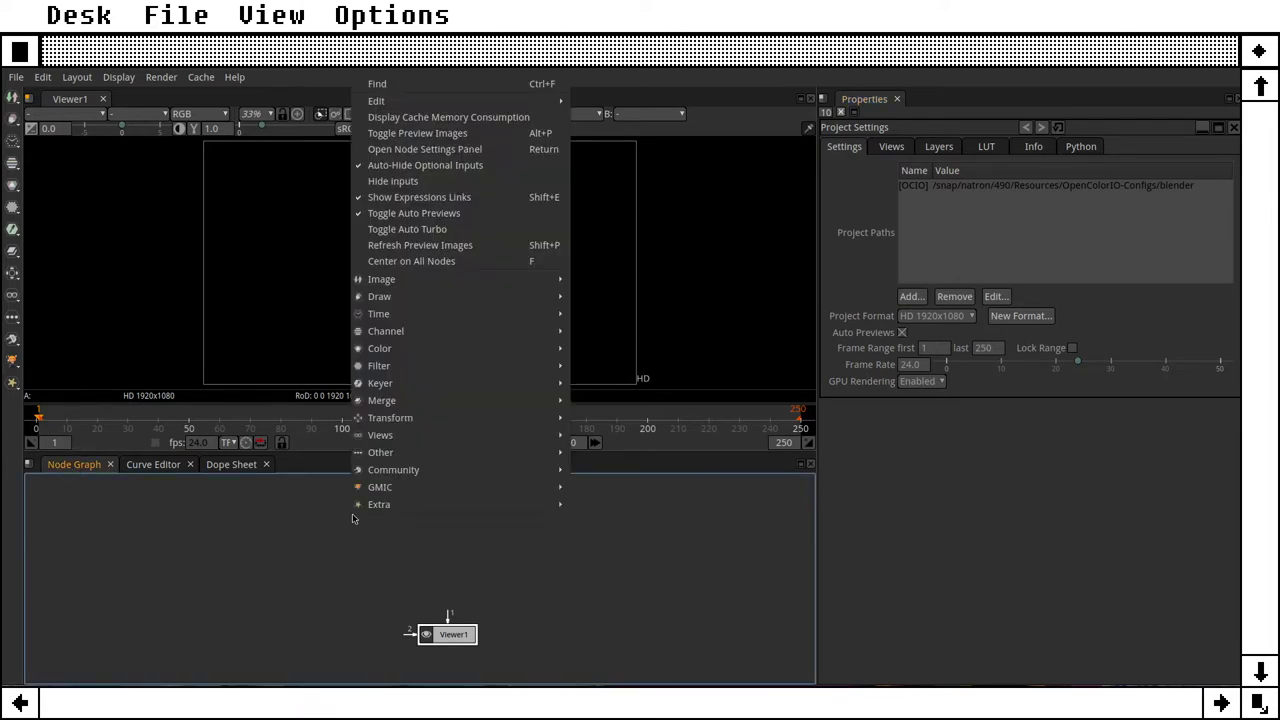
pyautogui.moveTo(447, 296)
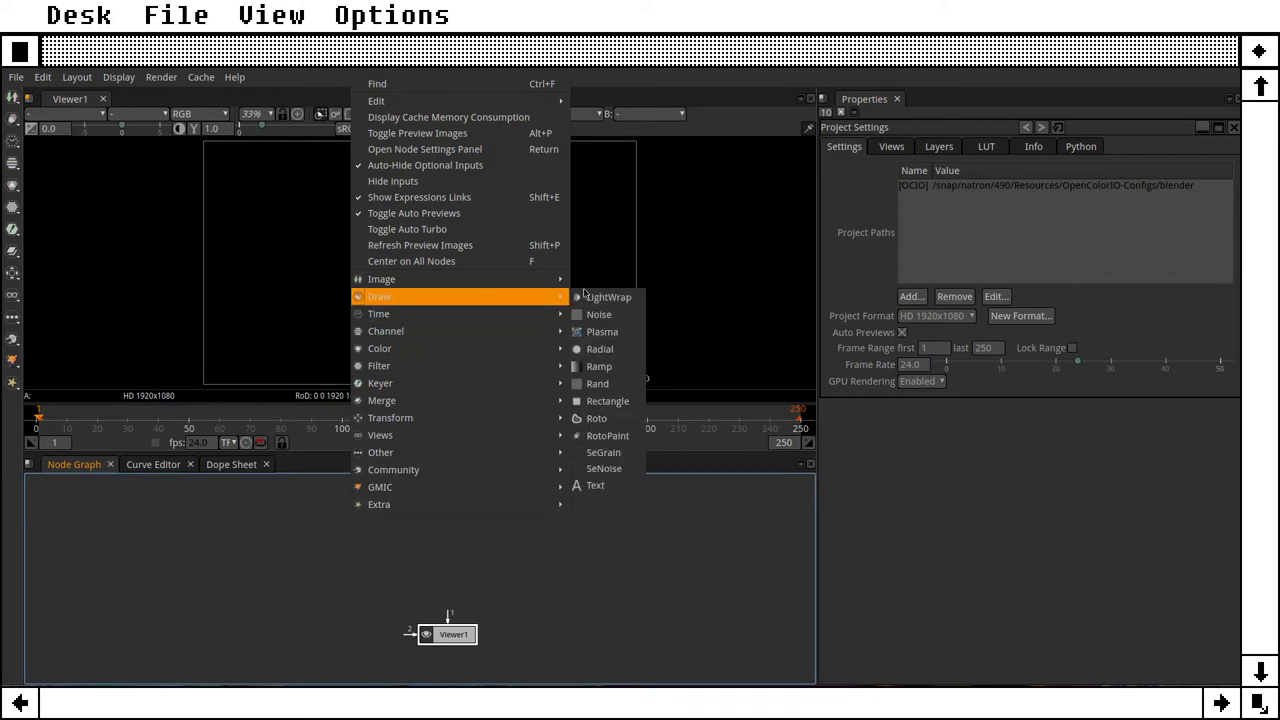
pyautogui.click(609, 401)
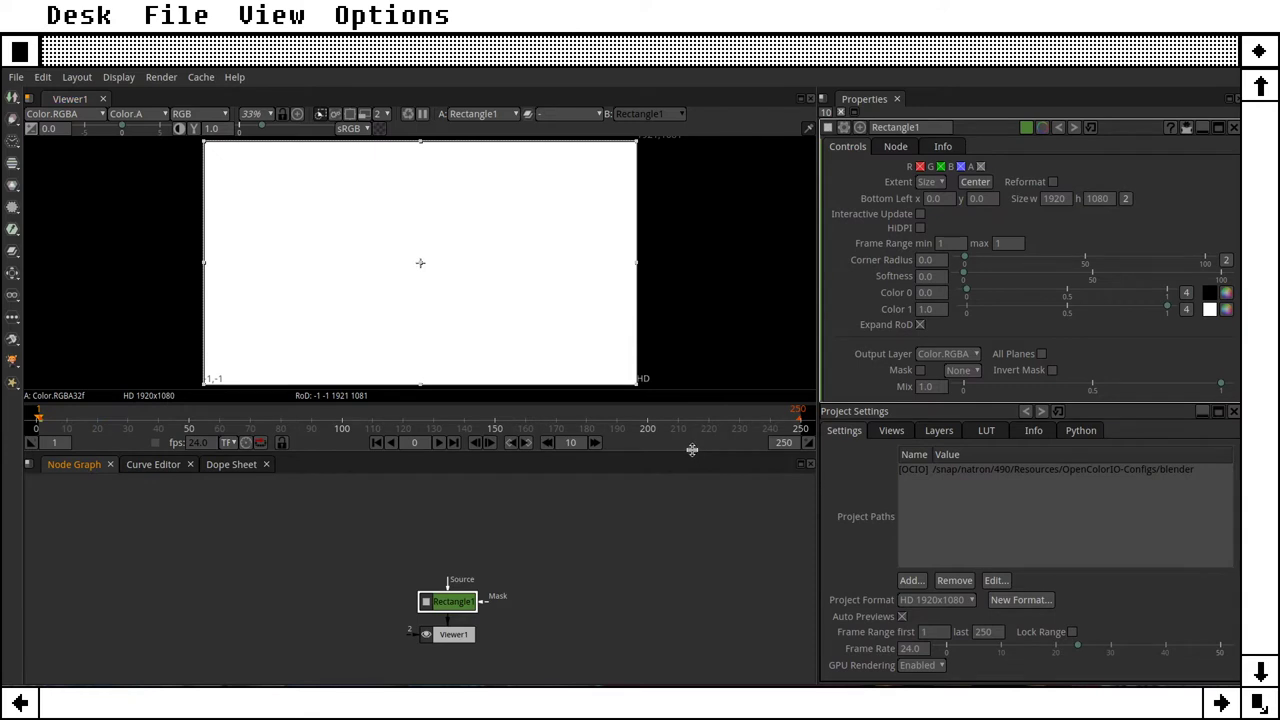
pyautogui.moveTo(690, 450); pyautogui.dragTo(689, 457)
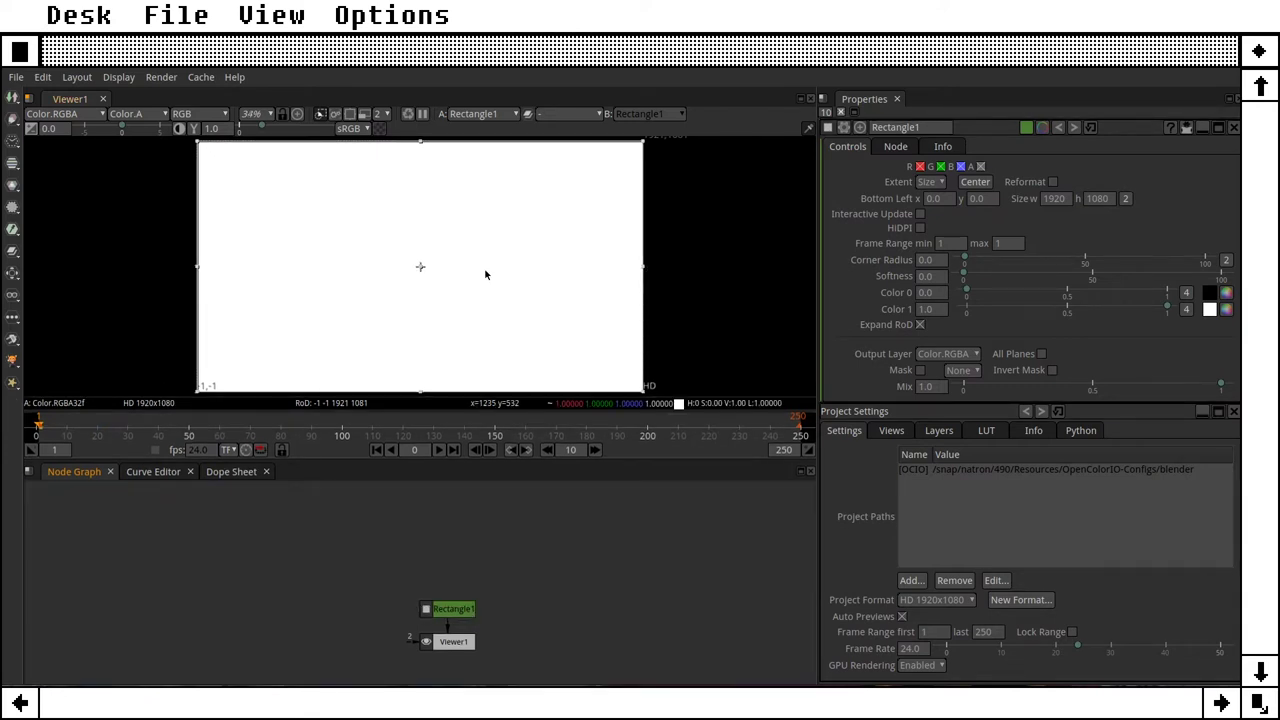
# Step: Move the Rectangle1 node well above Viewer1 to leave room between them
pyautogui.moveTo(453, 609); pyautogui.dragTo(441, 531)
pyautogui.moveTo(440, 641); pyautogui.dragTo(434, 635)
pyautogui.moveTo(441, 531); pyautogui.dragTo(441, 525)
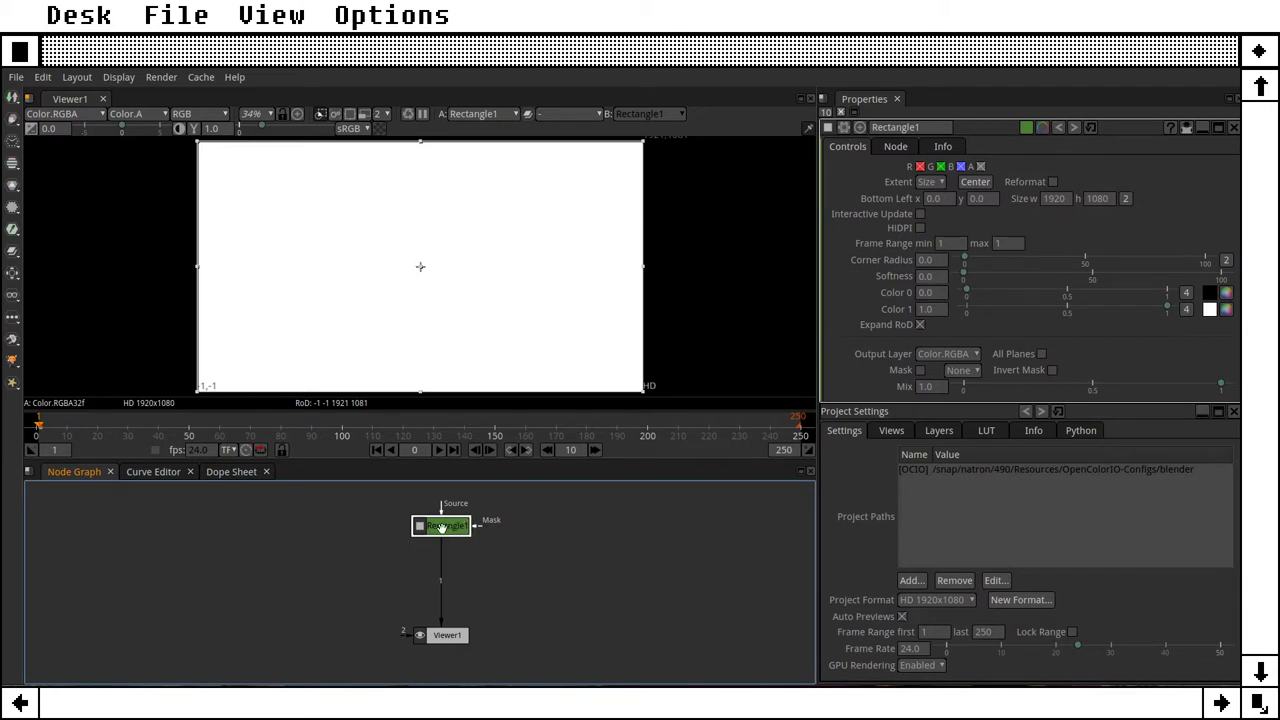
pyautogui.moveTo(436, 524); pyautogui.dragTo(440, 528)
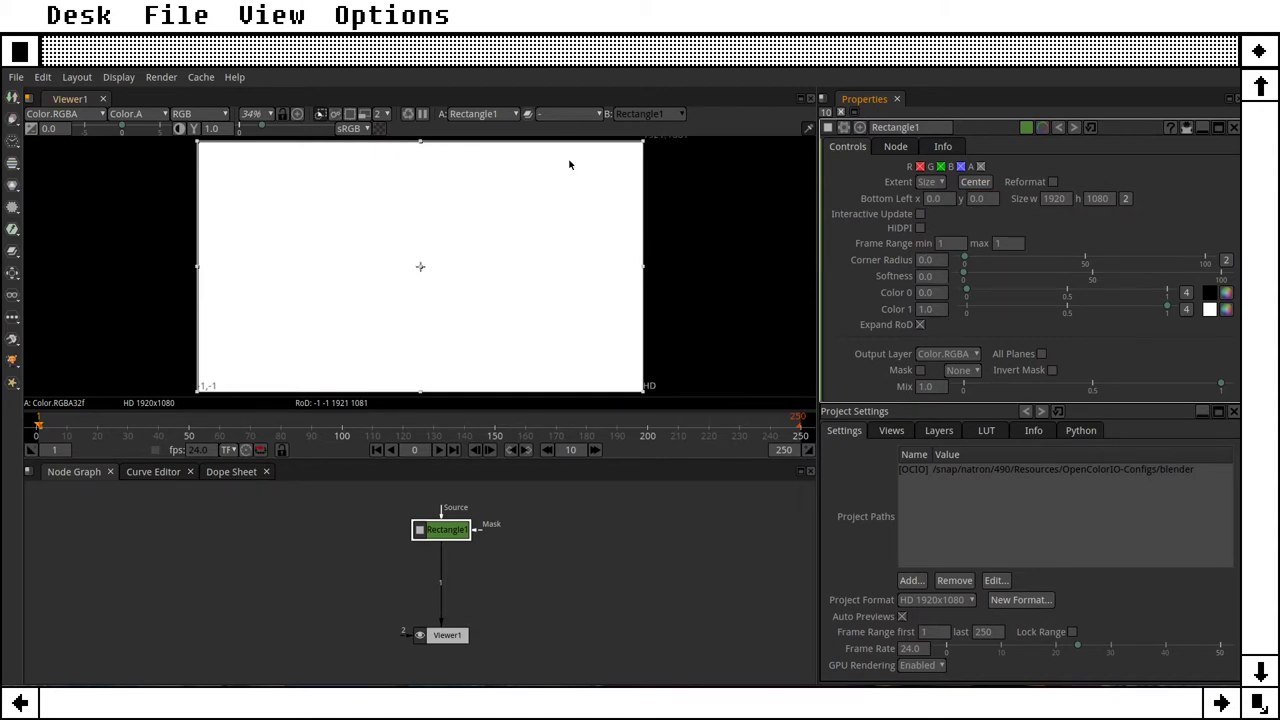
pyautogui.moveTo(450, 529); pyautogui.dragTo(446, 516)
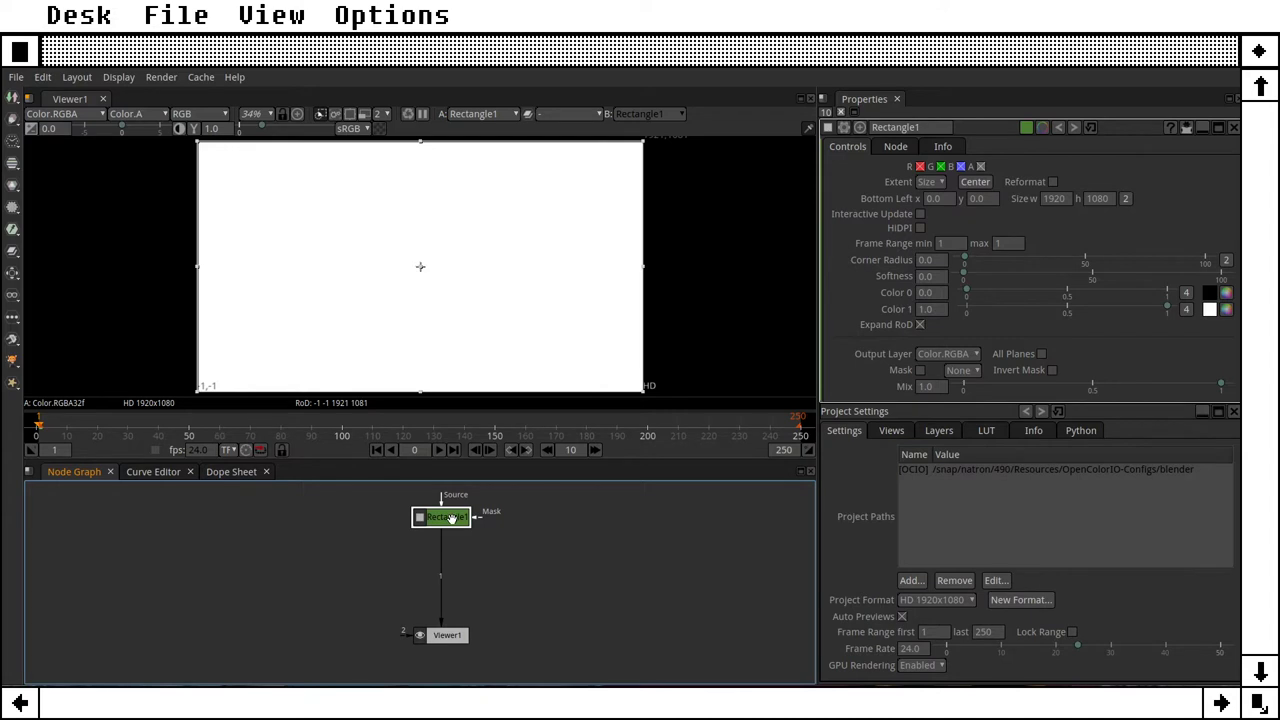
# Step: Insert a Transform node between Rectangle1 and Viewer1
pyautogui.rightClick(451, 518)
pyautogui.moveTo(583, 328)
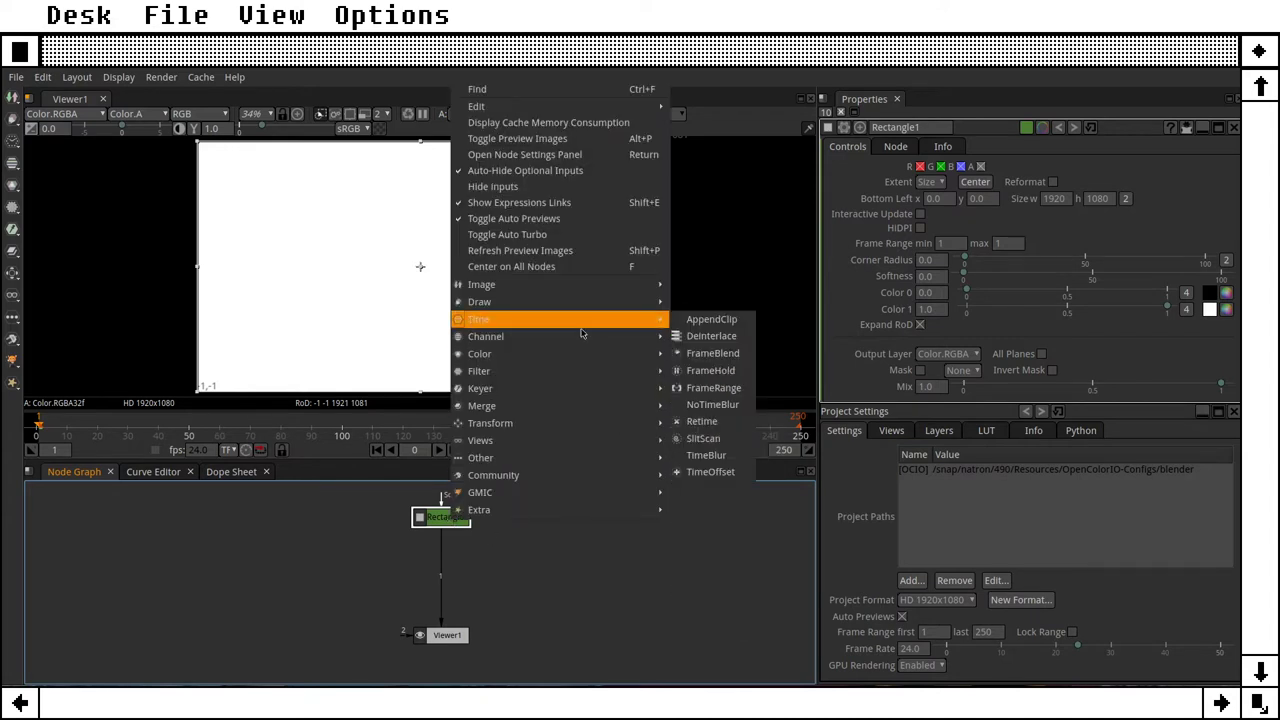
pyautogui.moveTo(574, 423)
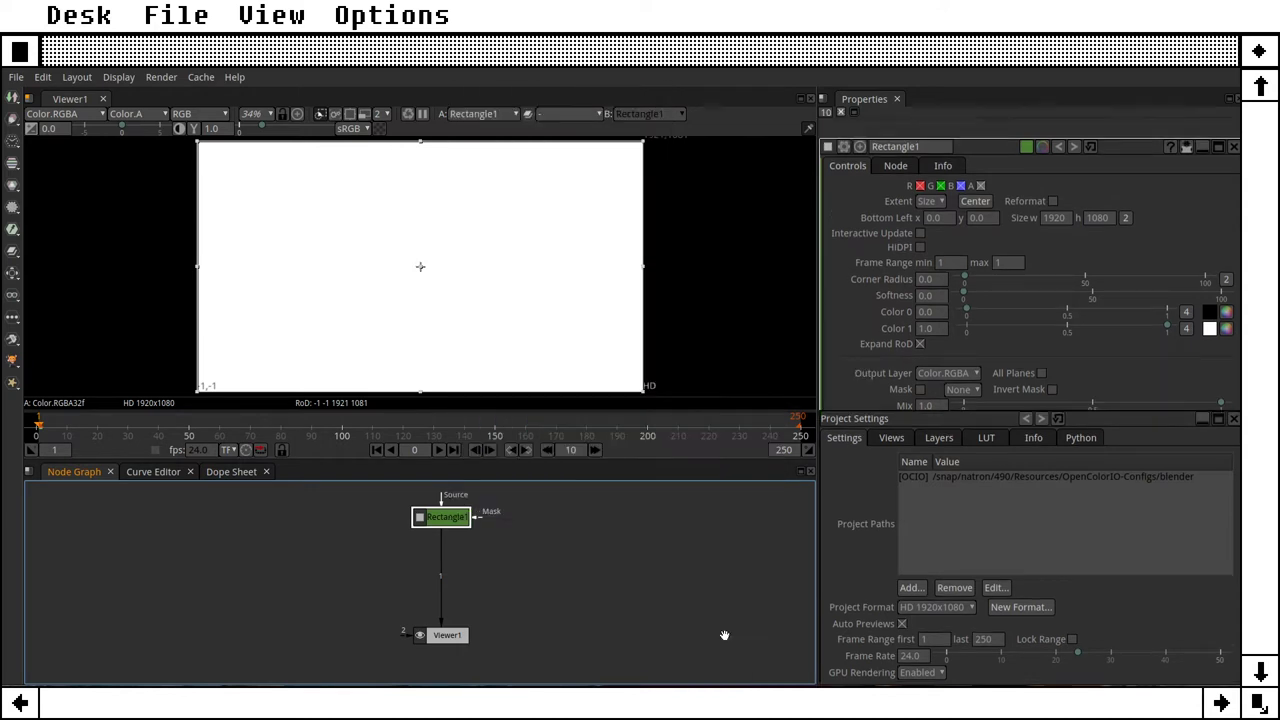
pyautogui.click(730, 642)
# Step: Spread the Rectangle1, Transform1 and Viewer1 nodes out in a descending diagonal chain
pyautogui.moveTo(456, 518); pyautogui.dragTo(361, 509)
pyautogui.moveTo(444, 555)
pyautogui.mouseDown()
pyautogui.moveTo(405, 559)
pyautogui.moveTo(418, 575)
pyautogui.moveTo(474, 558)
pyautogui.moveTo(427, 566)
pyautogui.mouseUp()
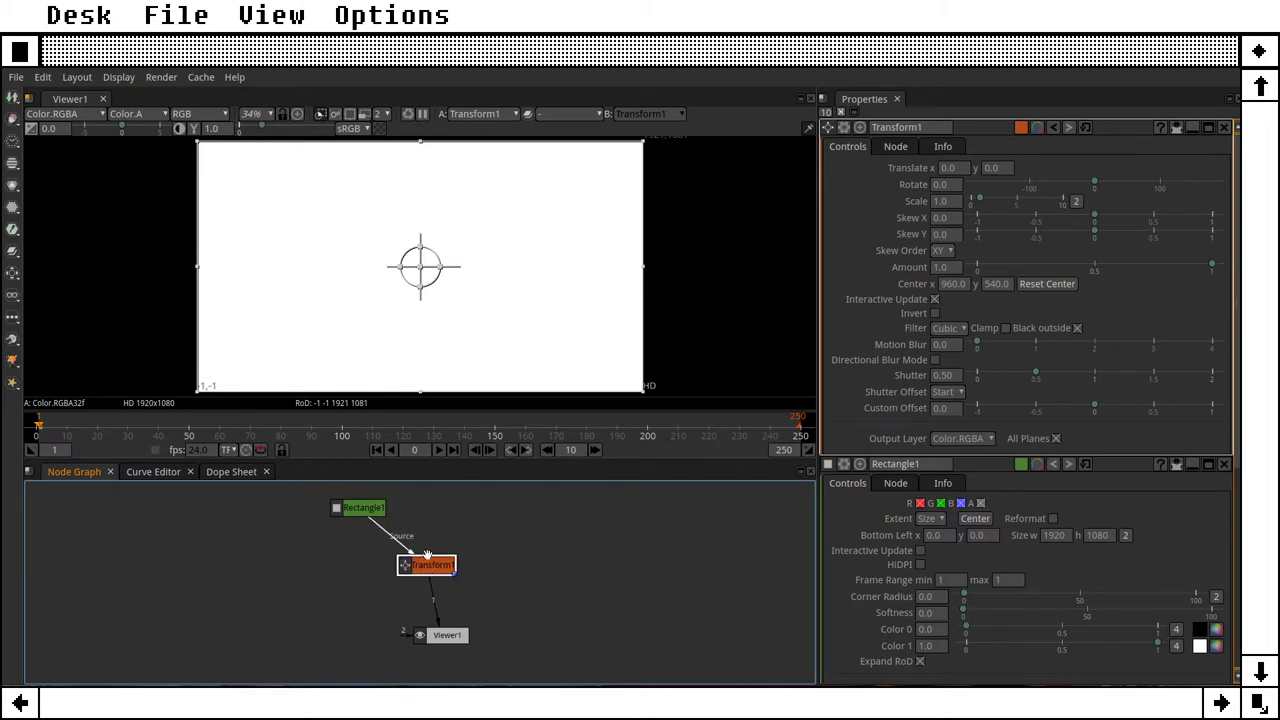
pyautogui.click(363, 507)
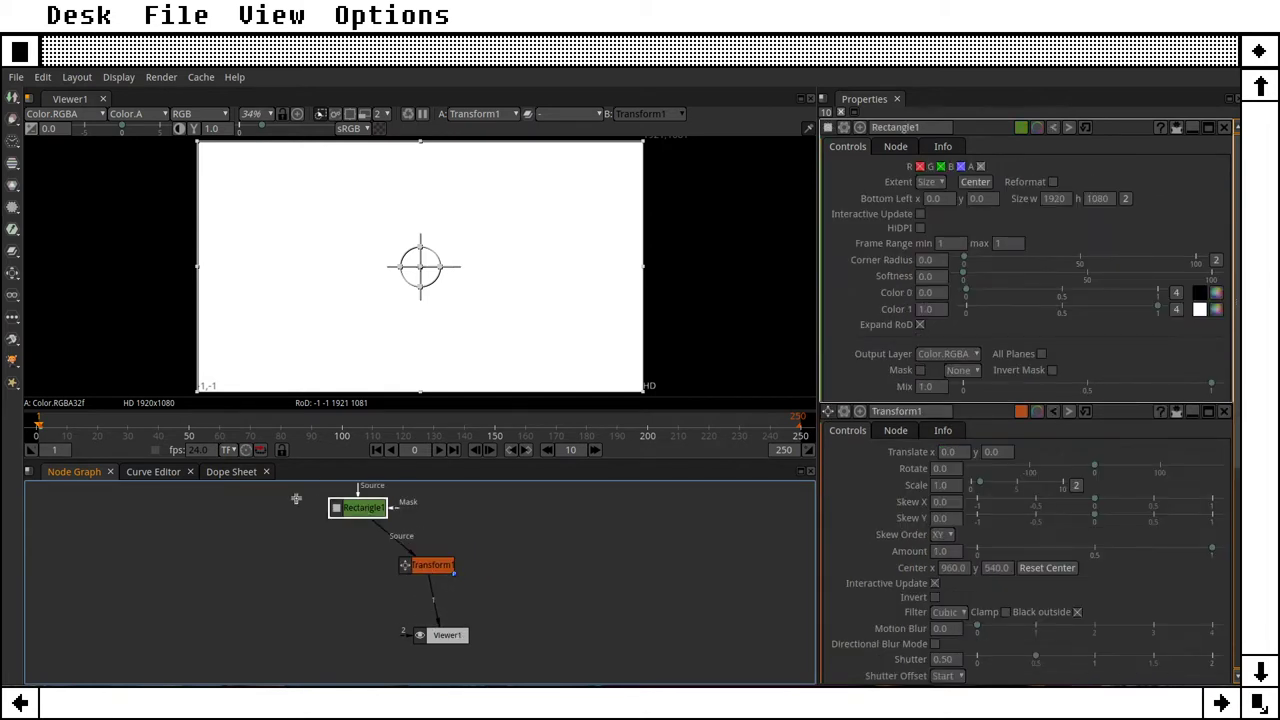
pyautogui.moveTo(345, 512); pyautogui.dragTo(313, 514)
pyautogui.moveTo(438, 633); pyautogui.dragTo(580, 620)
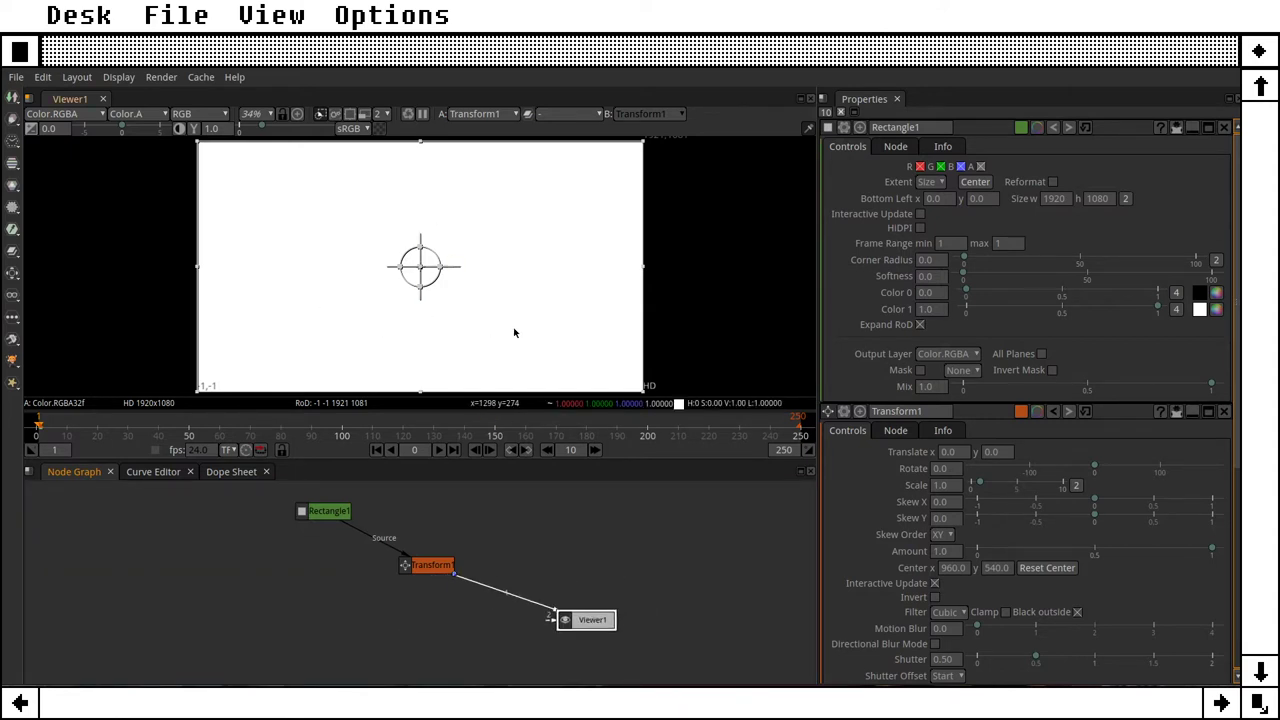
pyautogui.moveTo(430, 565); pyautogui.dragTo(455, 551)
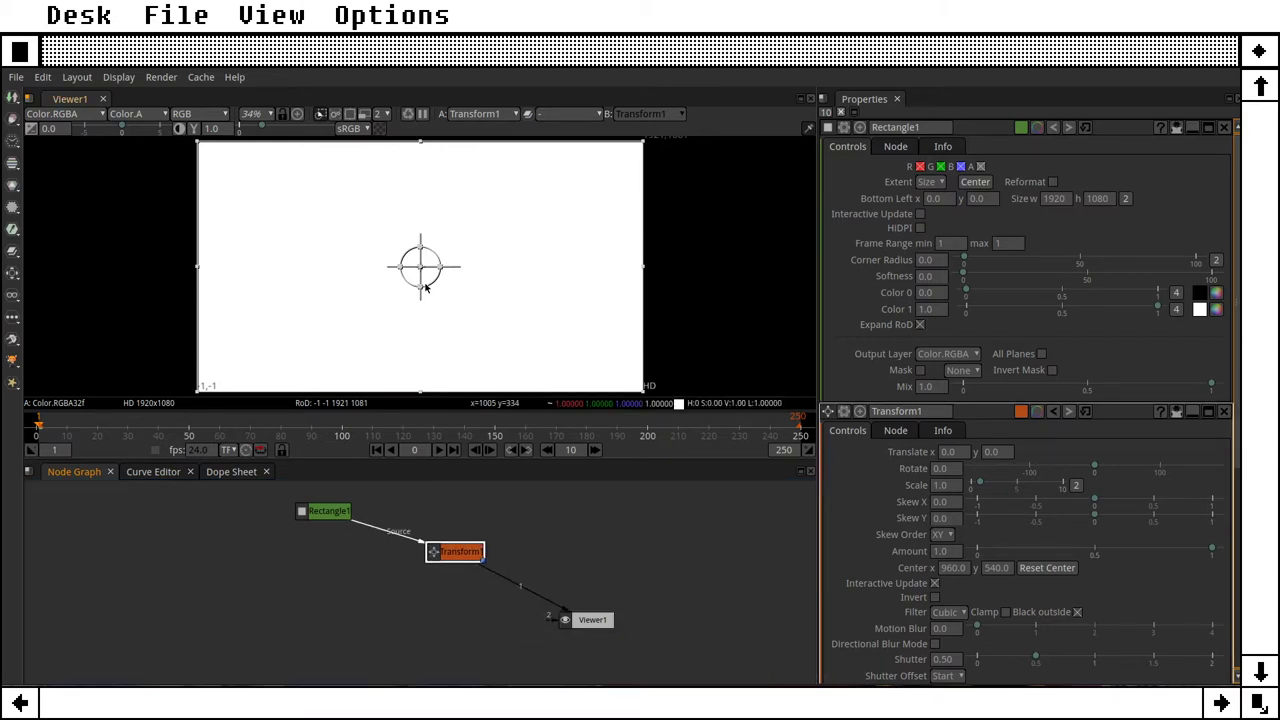
pyautogui.moveTo(462, 549); pyautogui.dragTo(441, 557)
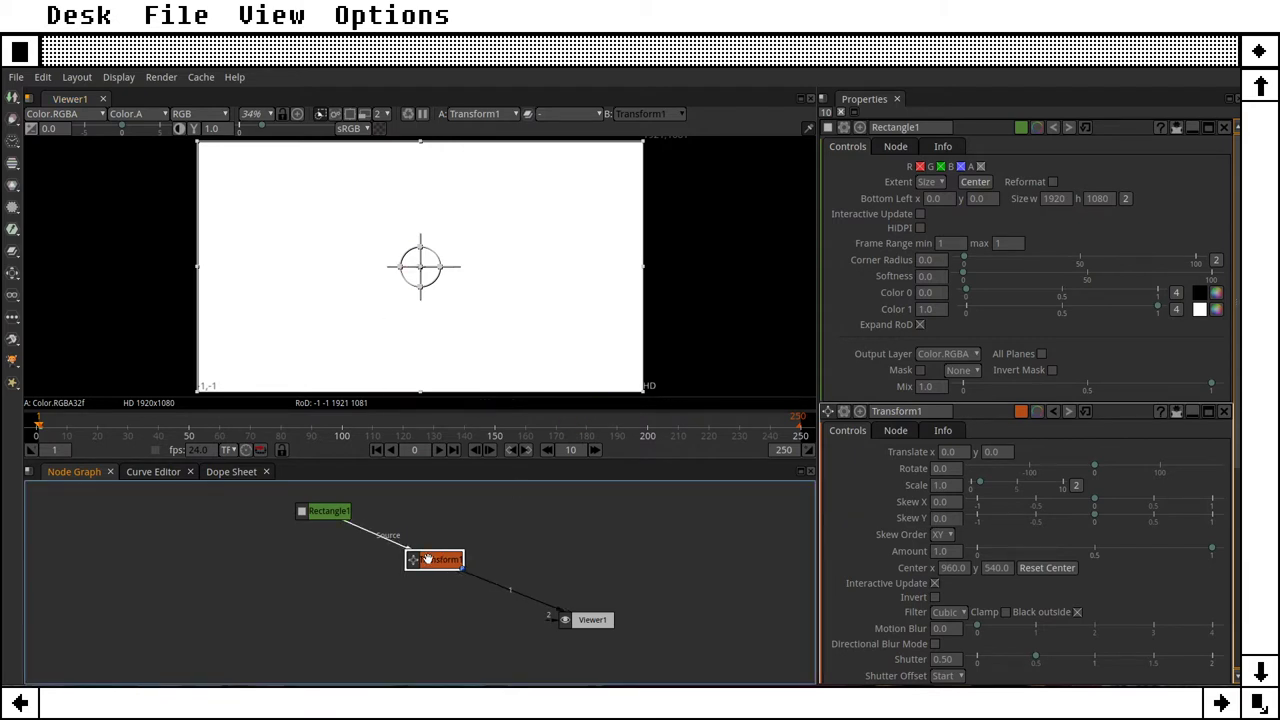
# Step: Set the Transform1 node's rotation to 45
pyautogui.click(438, 562)
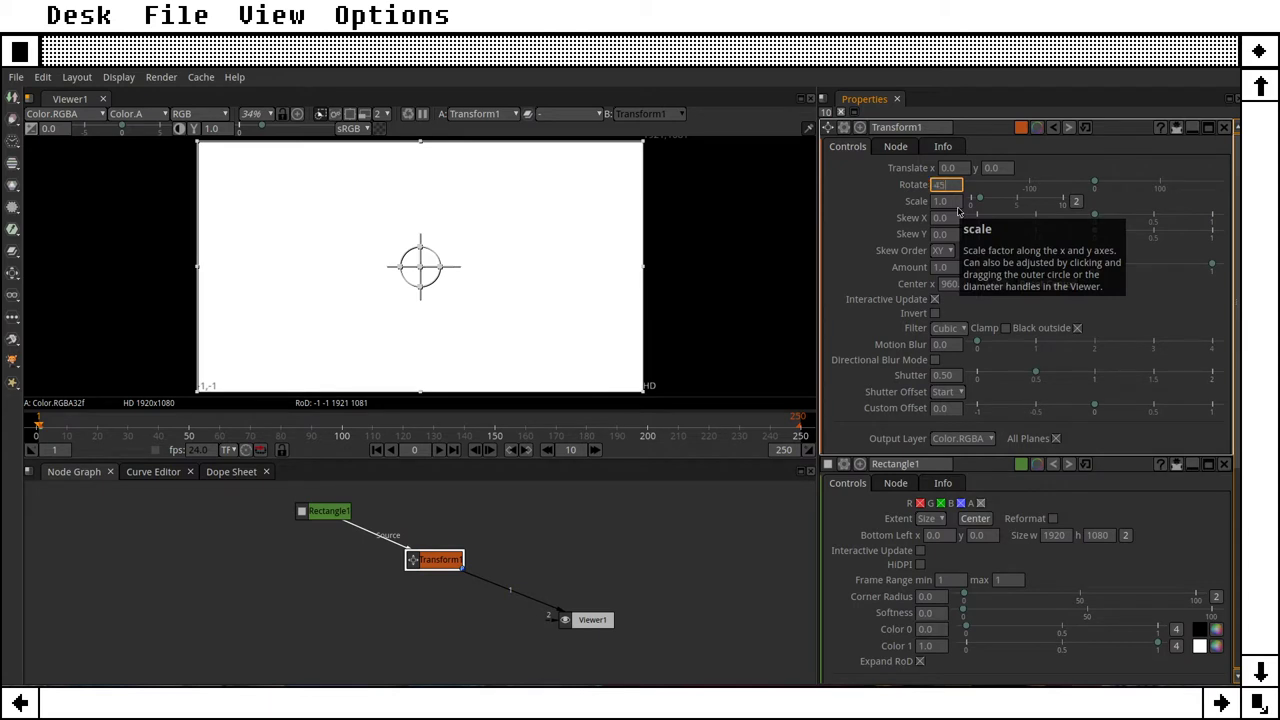
pyautogui.press('Tab')
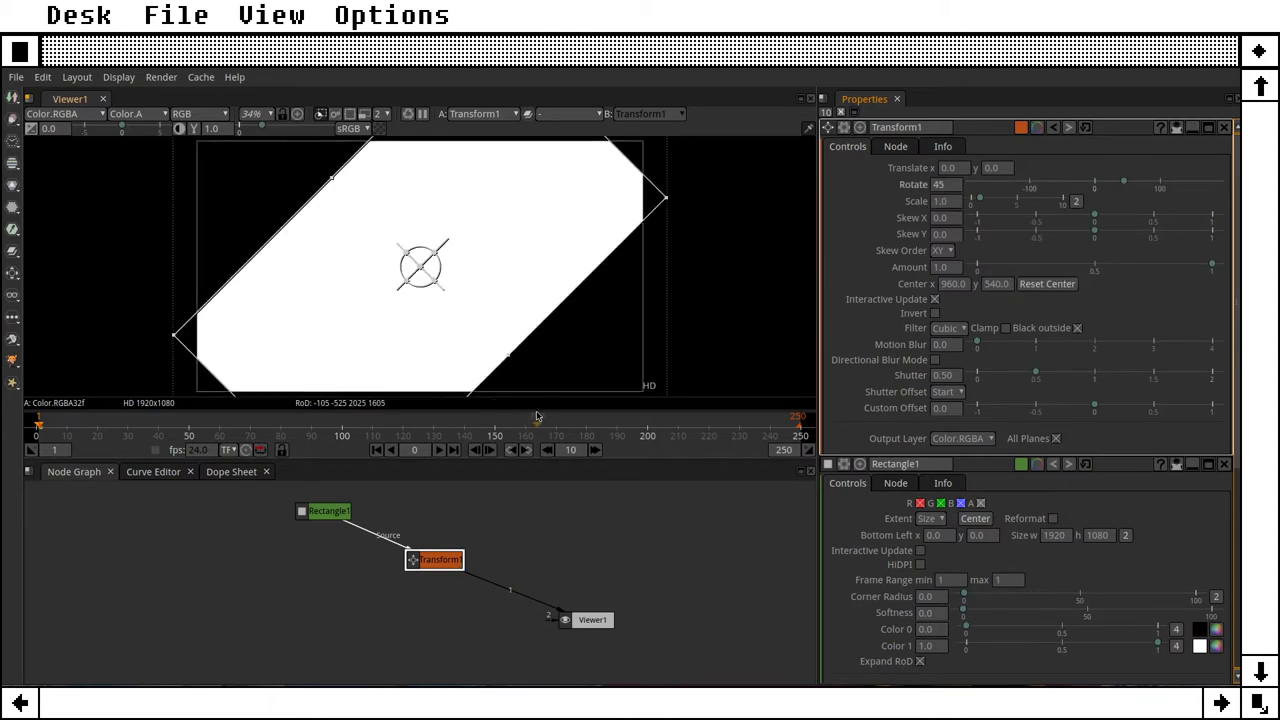
pyautogui.click(509, 271)
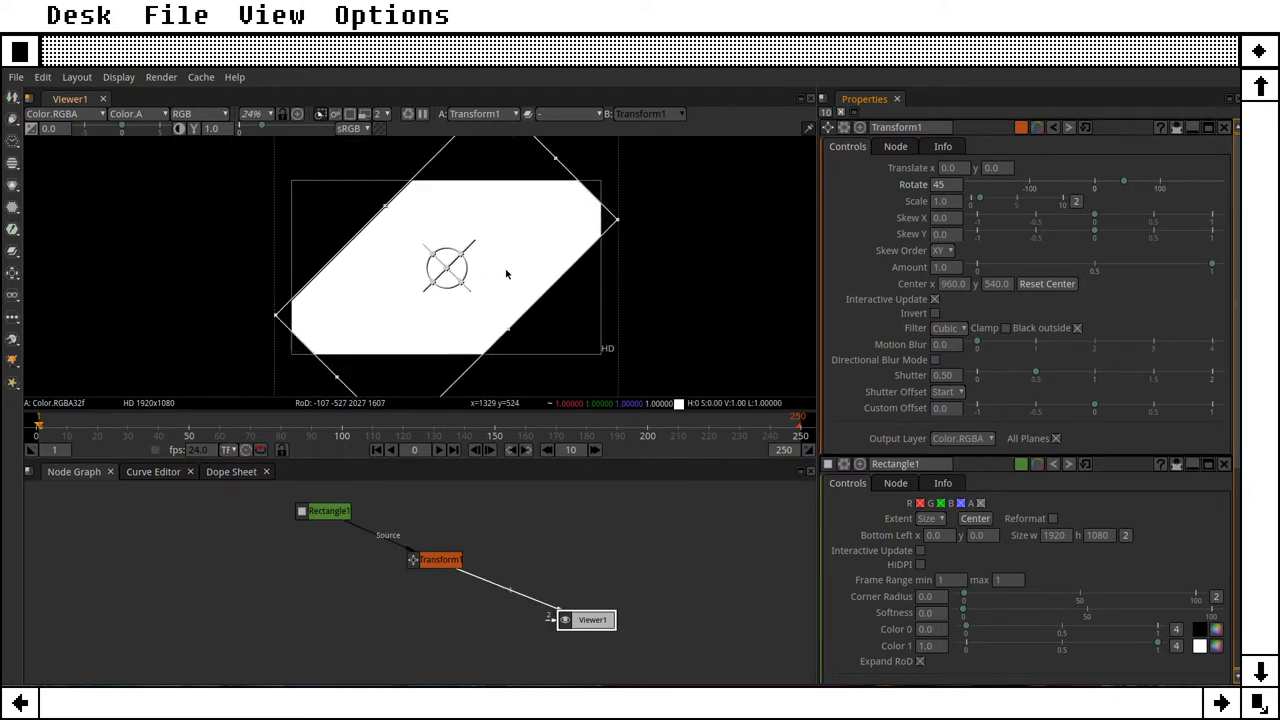
pyautogui.scroll(-2, 506, 272)
pyautogui.scroll(-2, 503, 264)
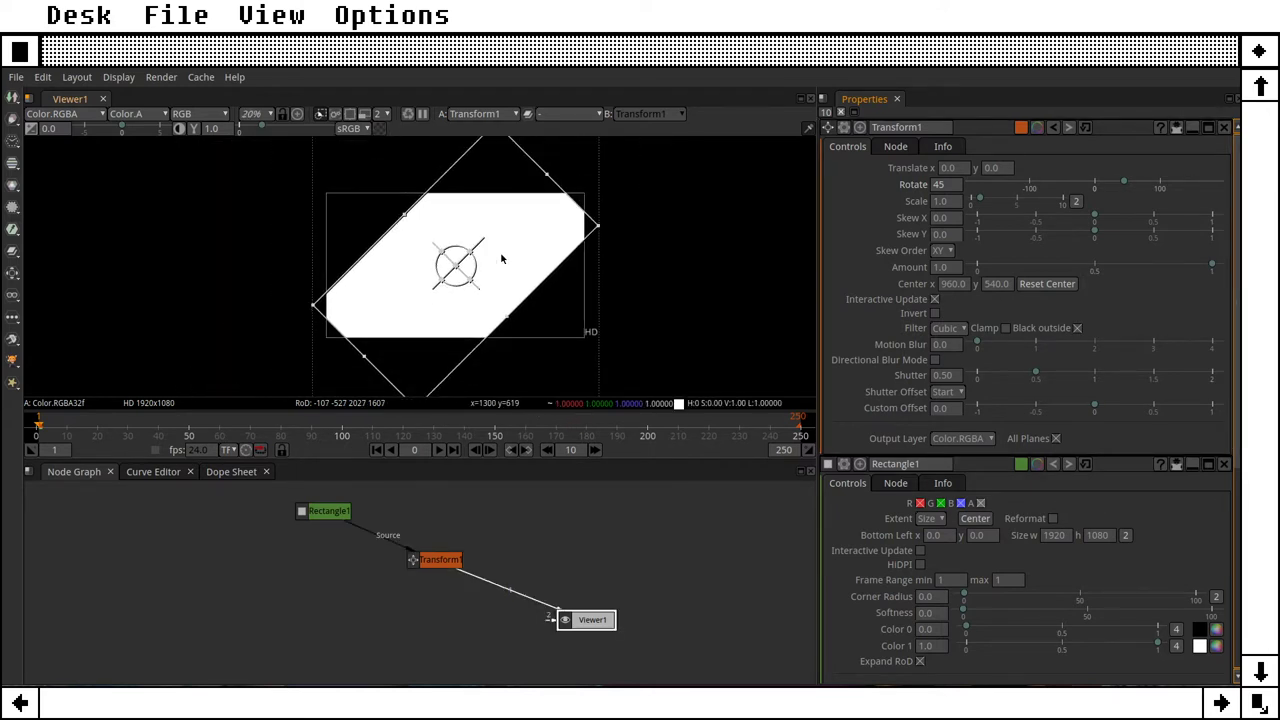
pyautogui.moveTo(503, 257); pyautogui.dragTo(468, 266)
pyautogui.scroll(1, 452, 285)
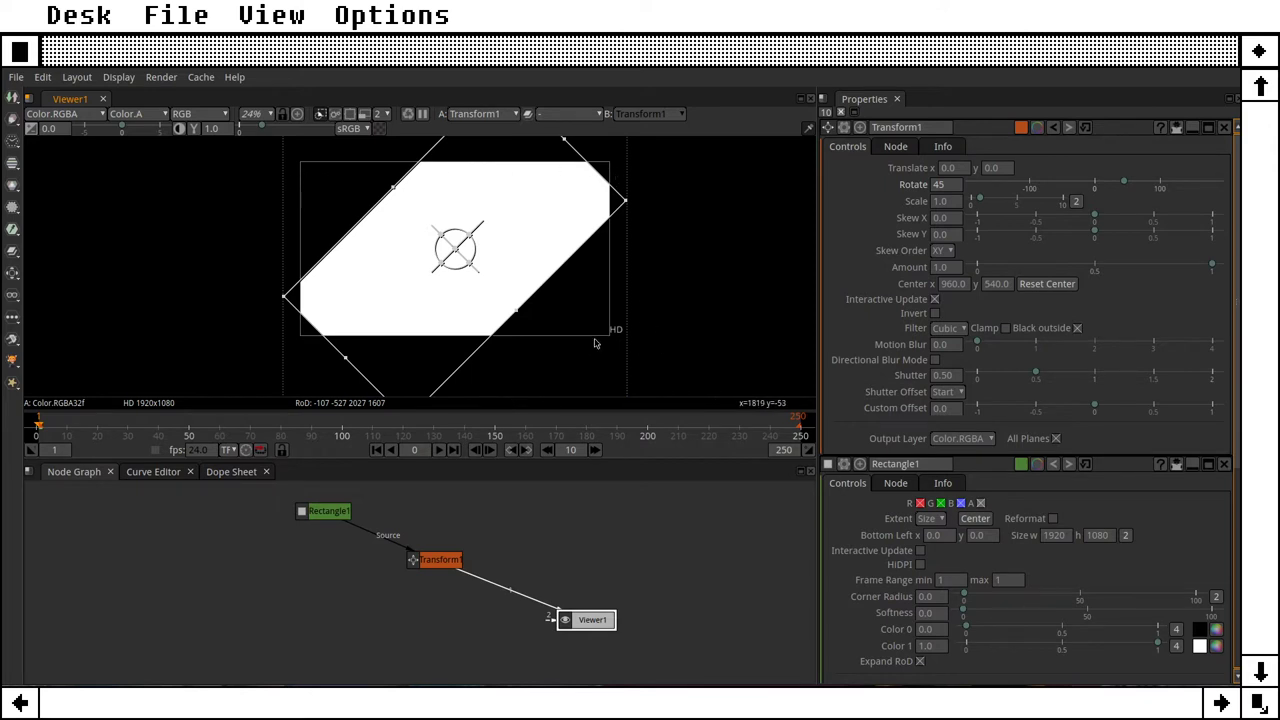
# Step: Try a scale of 1.5 on Transform1, and set it to 2
pyautogui.click(946, 200)
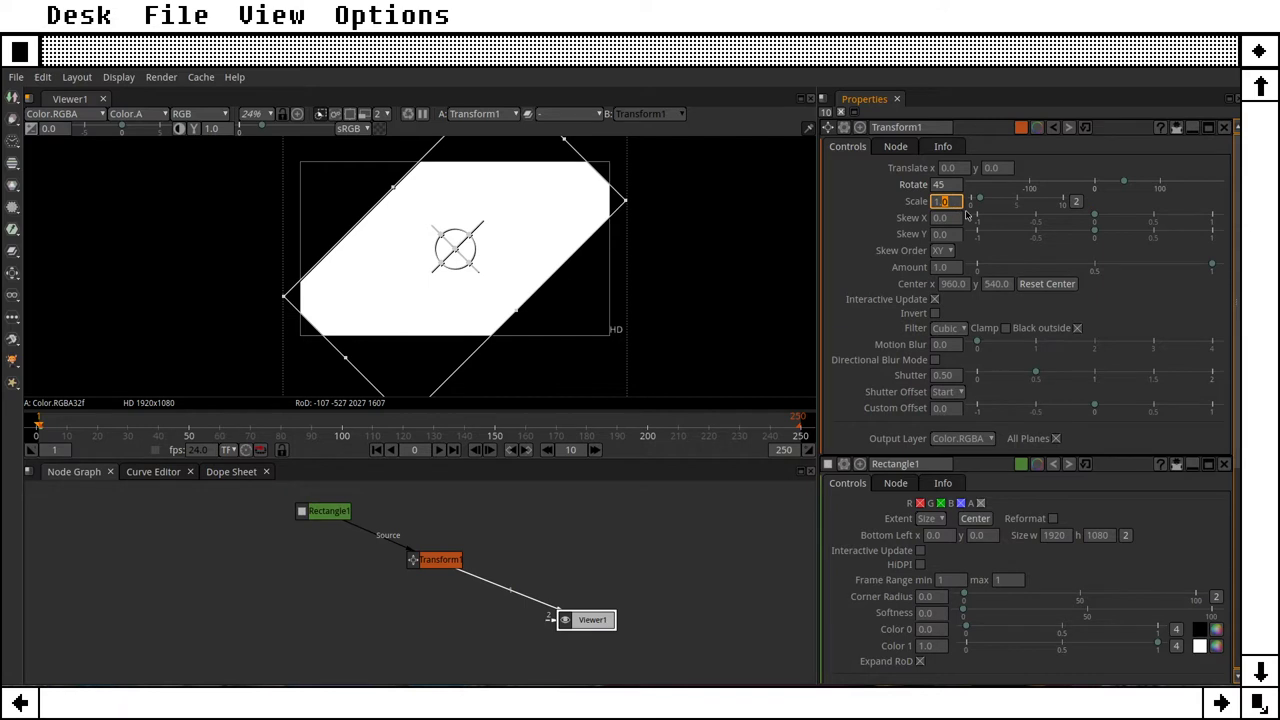
pyautogui.write('1.5')
pyautogui.press('Tab')
pyautogui.hotkey('shift', 'Tab')
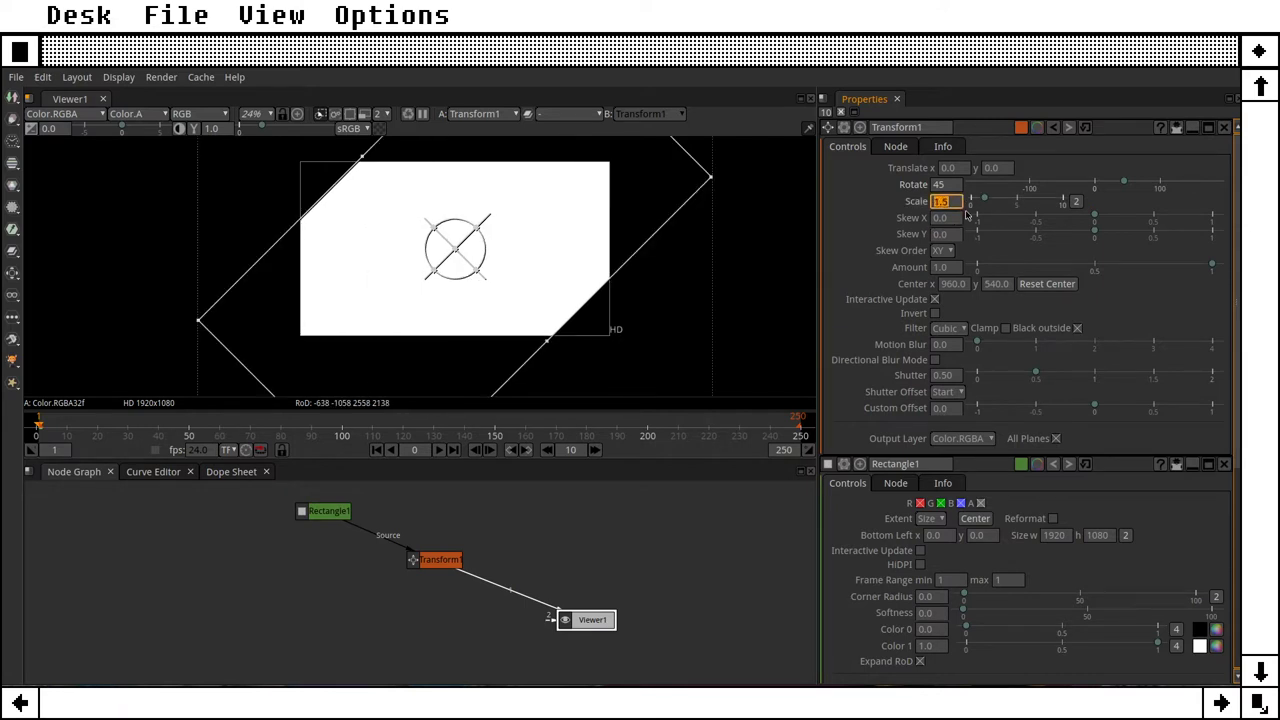
pyautogui.write('2')
pyautogui.press('Tab')
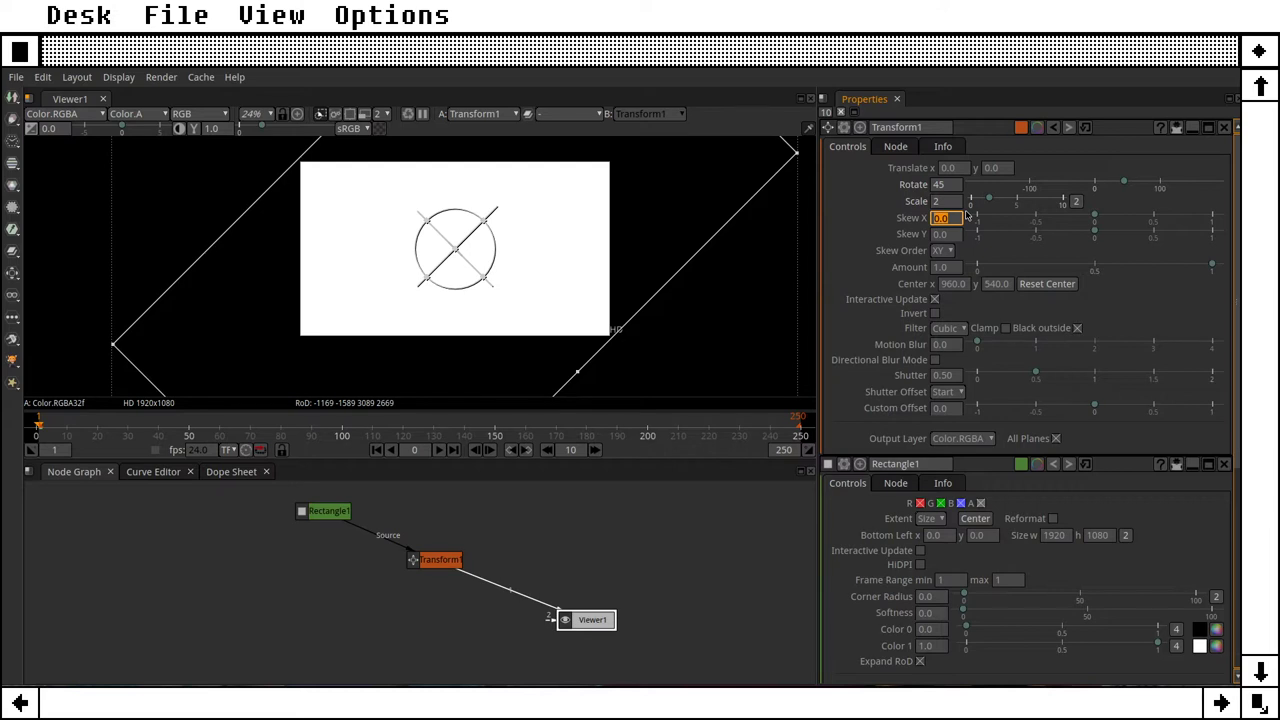
# Step: Try a Transform1 scale of 1.9 against the frame's upper-left corner, and restore it to 2
pyautogui.scroll(10, 268, 157)
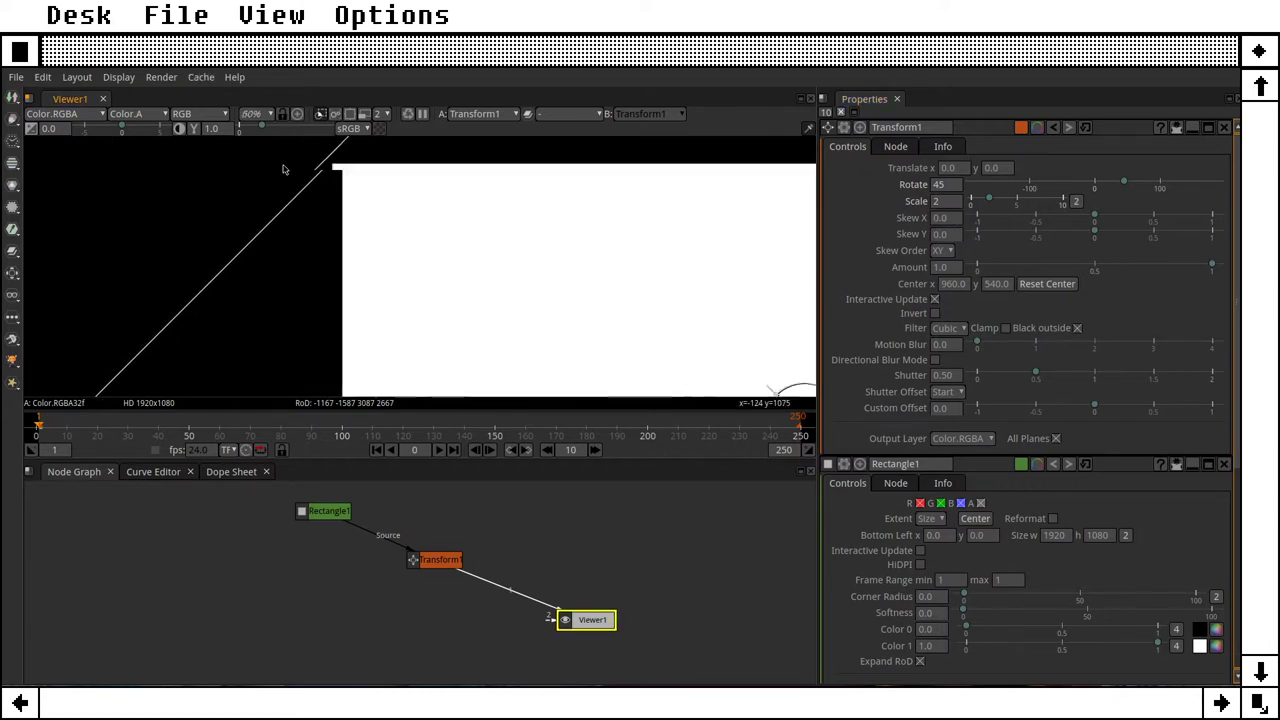
pyautogui.scroll(-1, 424, 172)
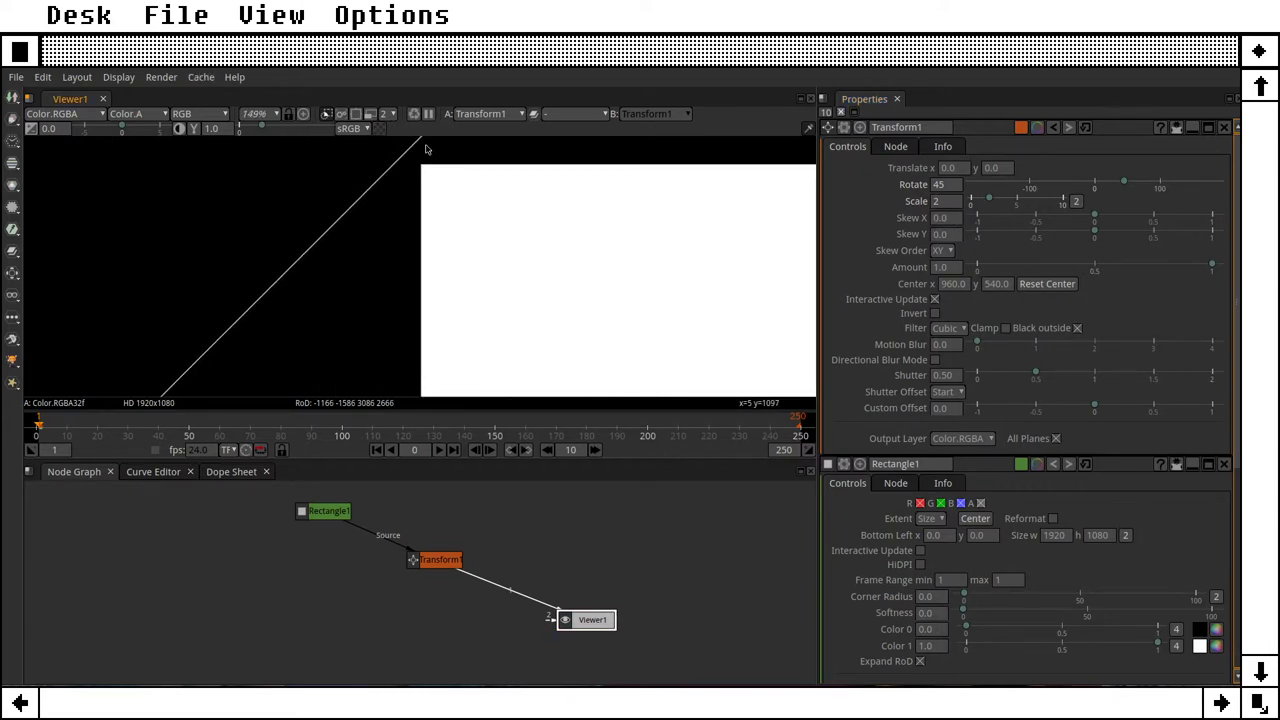
pyautogui.click(948, 201)
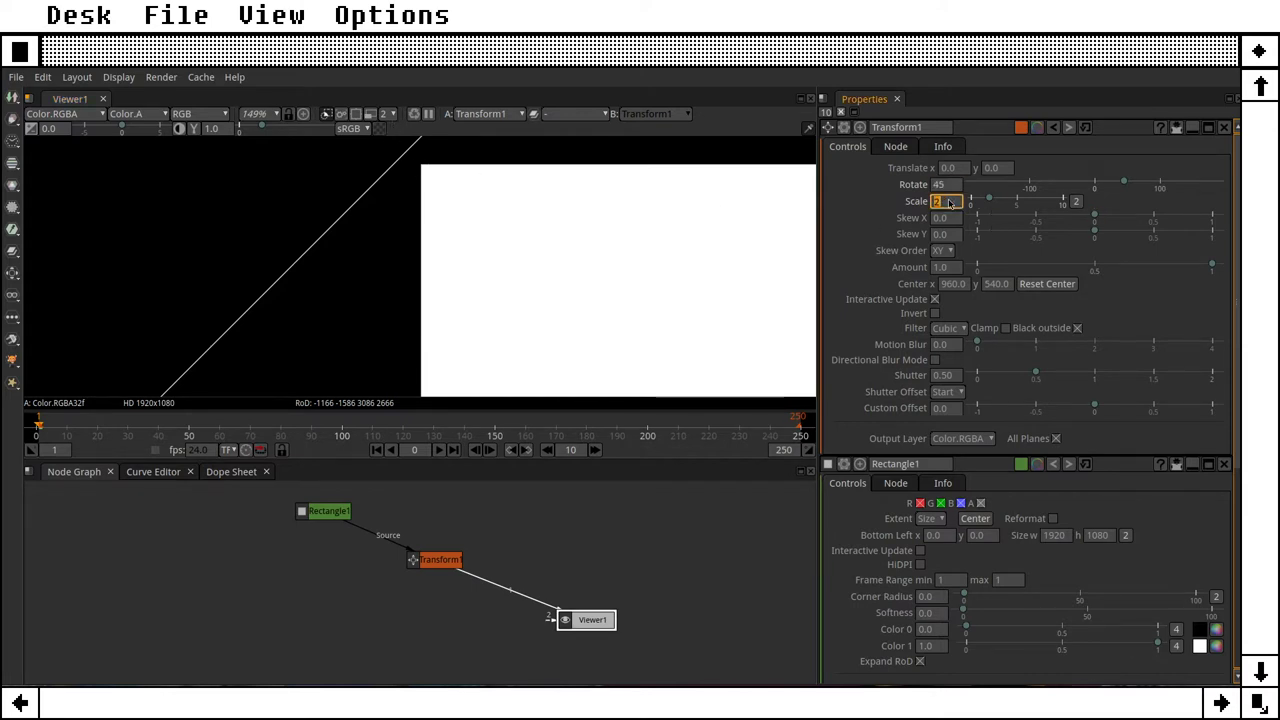
pyautogui.write('1.9')
pyautogui.press('Tab')
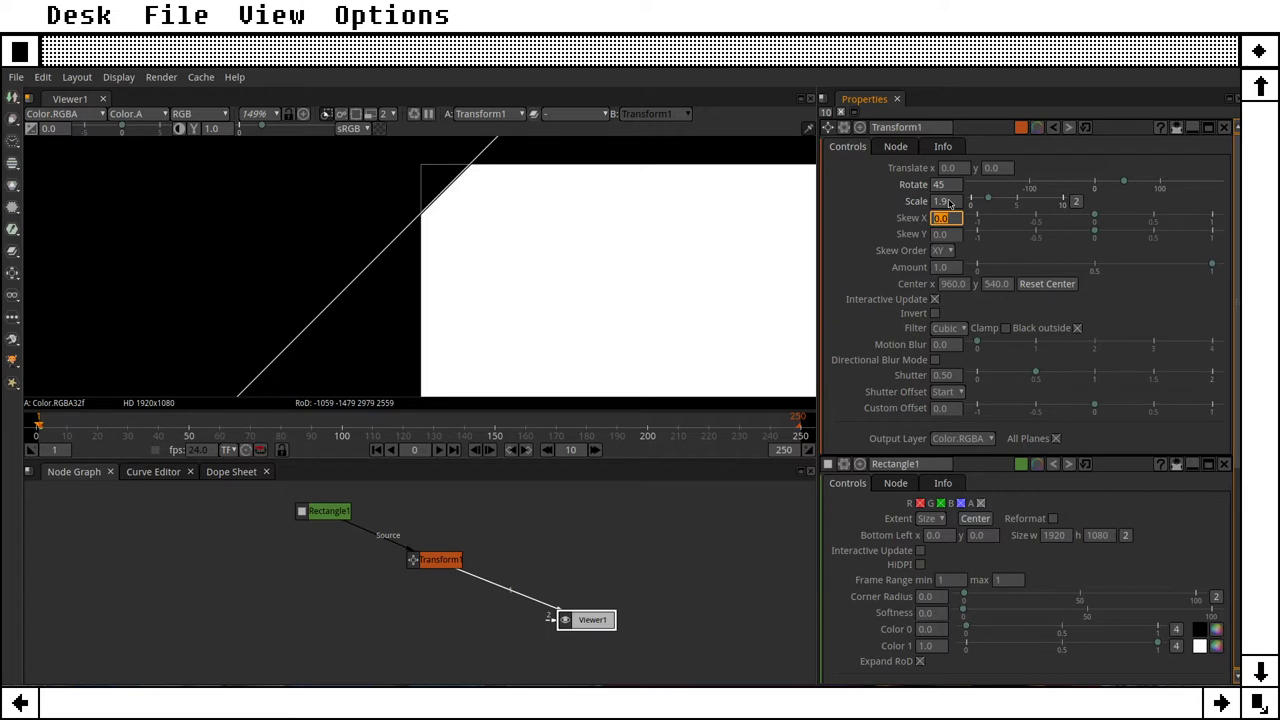
pyautogui.doubleClick(948, 201)
pyautogui.write('2')
pyautogui.press('Tab')
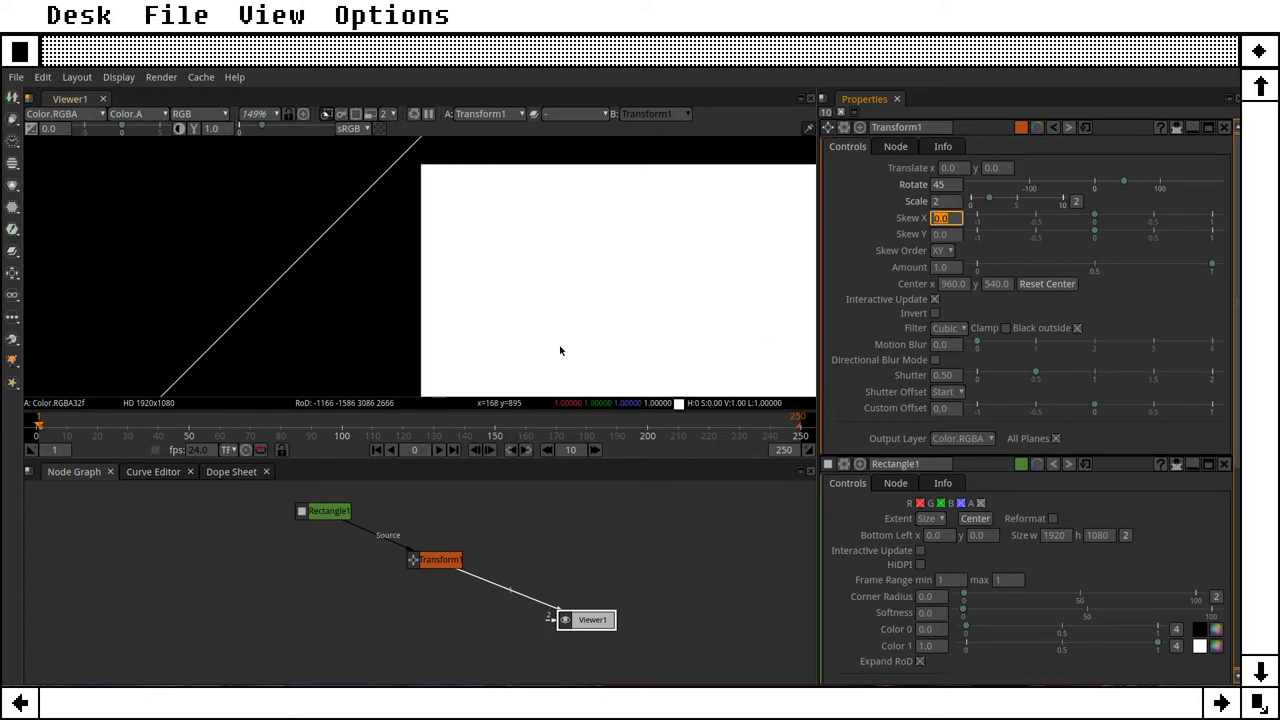
# Step: Examine how the rotated, scaled rectangle covers the whole HD frame in the viewer
pyautogui.scroll(-6, 524, 292)
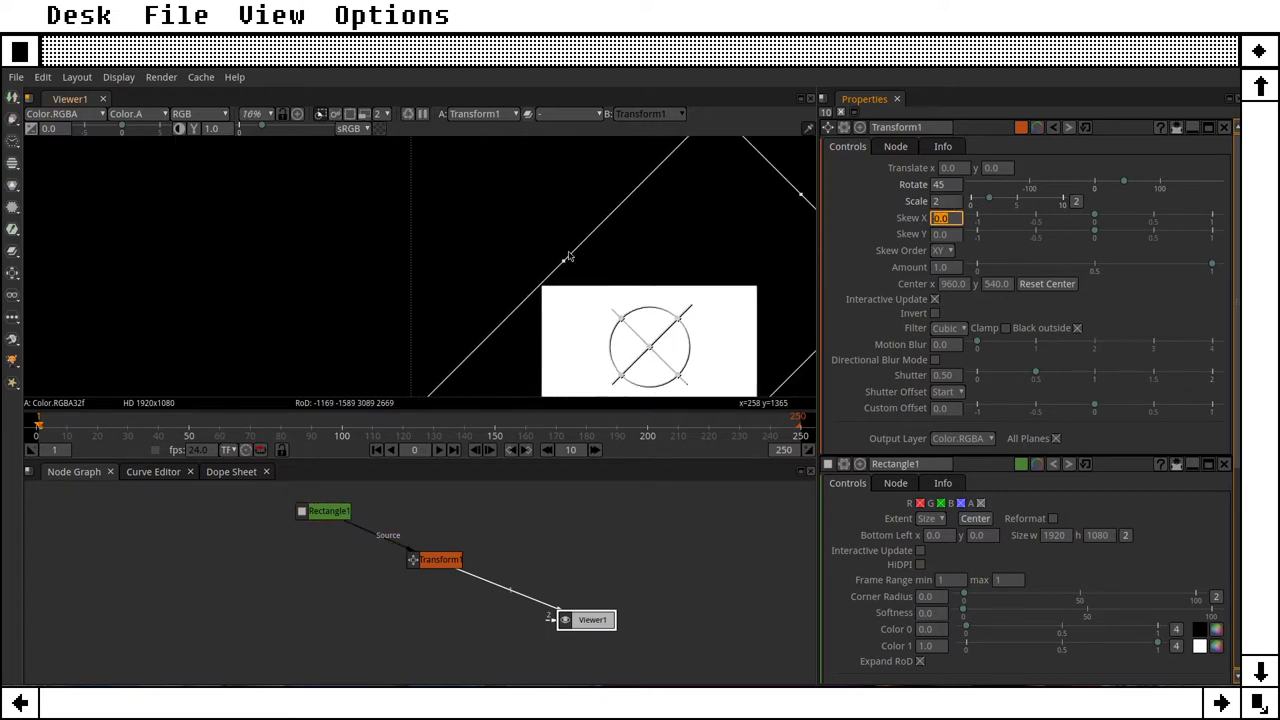
pyautogui.moveTo(580, 263); pyautogui.dragTo(389, 147)
pyautogui.scroll(-2, 409, 209)
pyautogui.scroll(4, 423, 209)
pyautogui.scroll(-5, 429, 214)
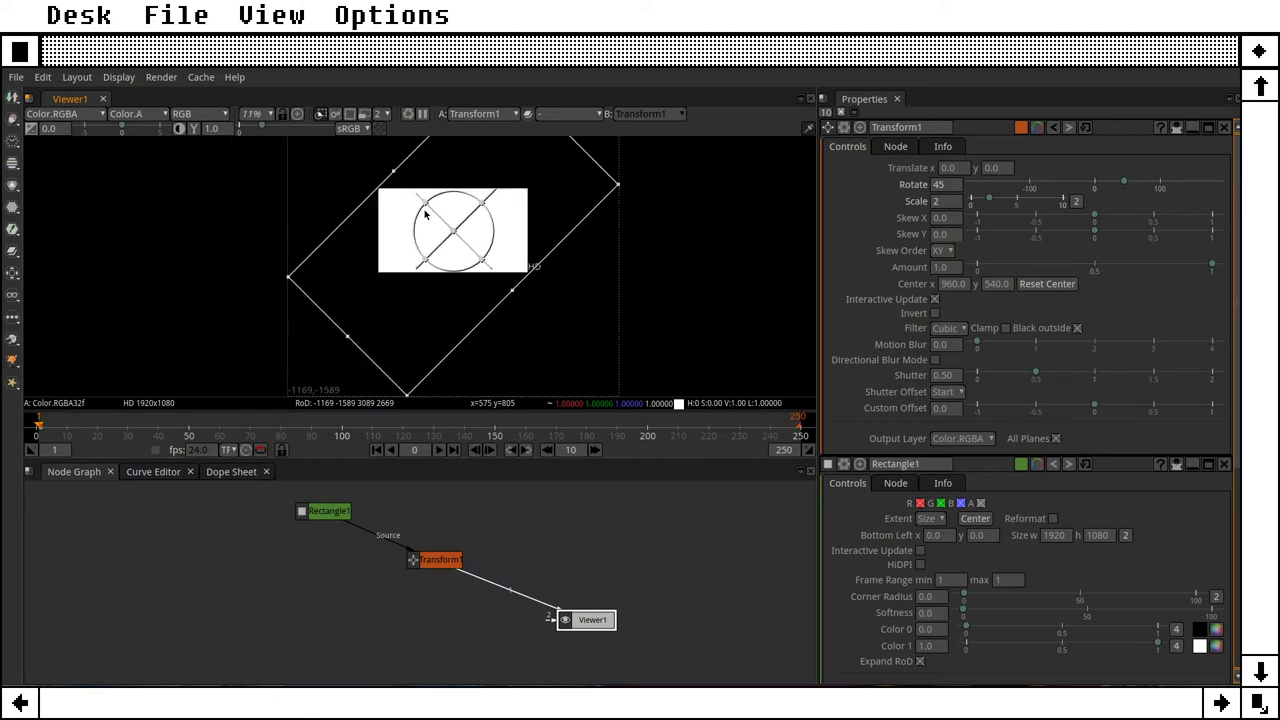
pyautogui.scroll(-1, 560, 306)
pyautogui.scroll(1, 531, 306)
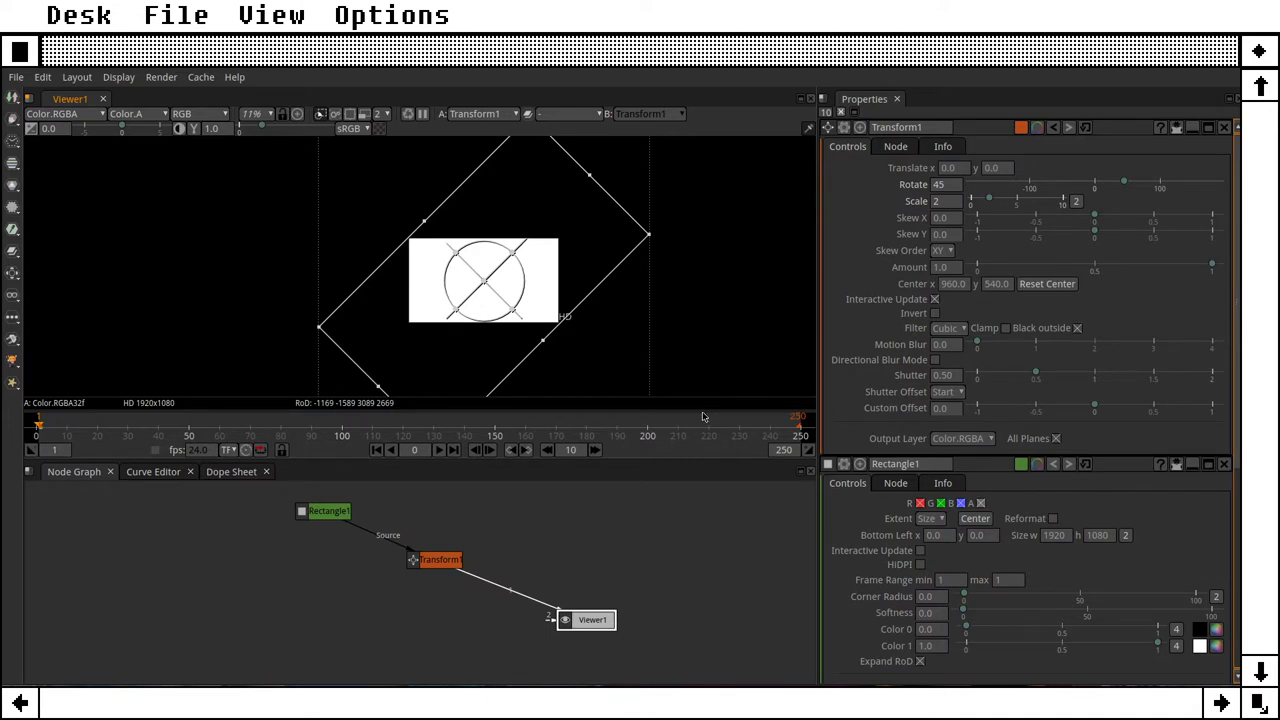
pyautogui.scroll(5, 480, 265)
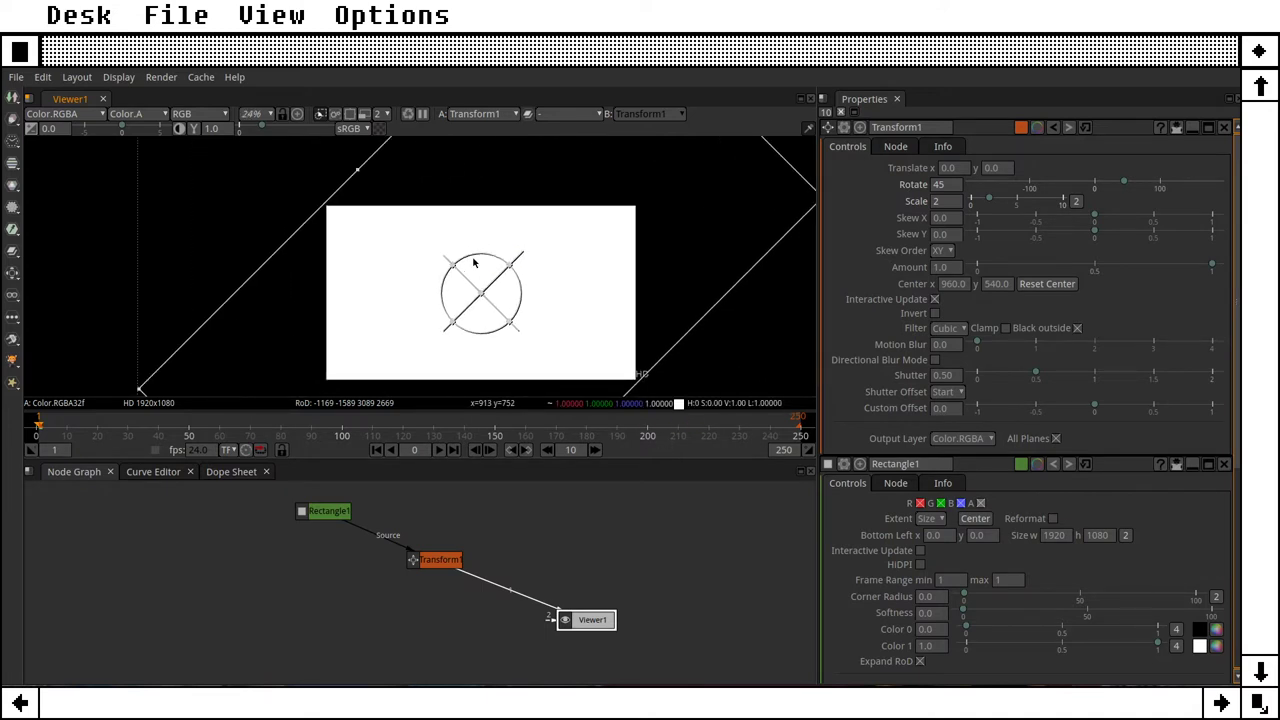
pyautogui.scroll(-1, 482, 275)
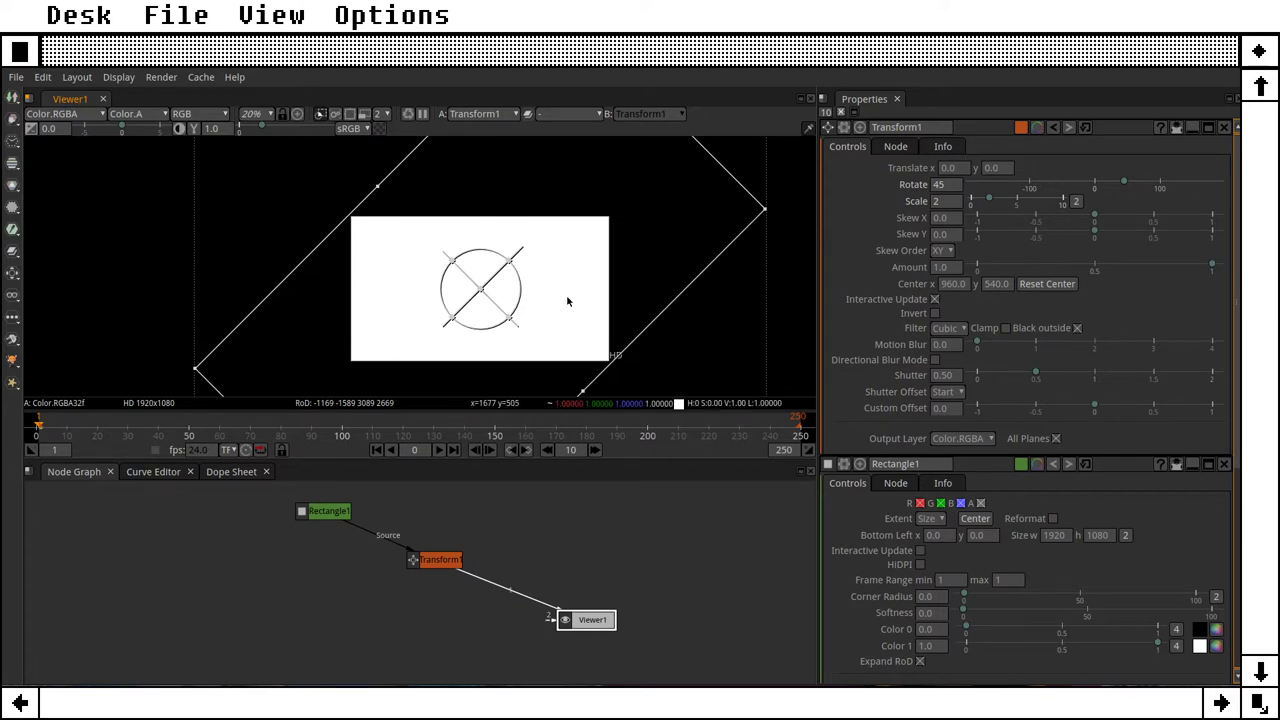
# Step: Set the frame rate to 60 in the project settings
pyautogui.click(597, 543)
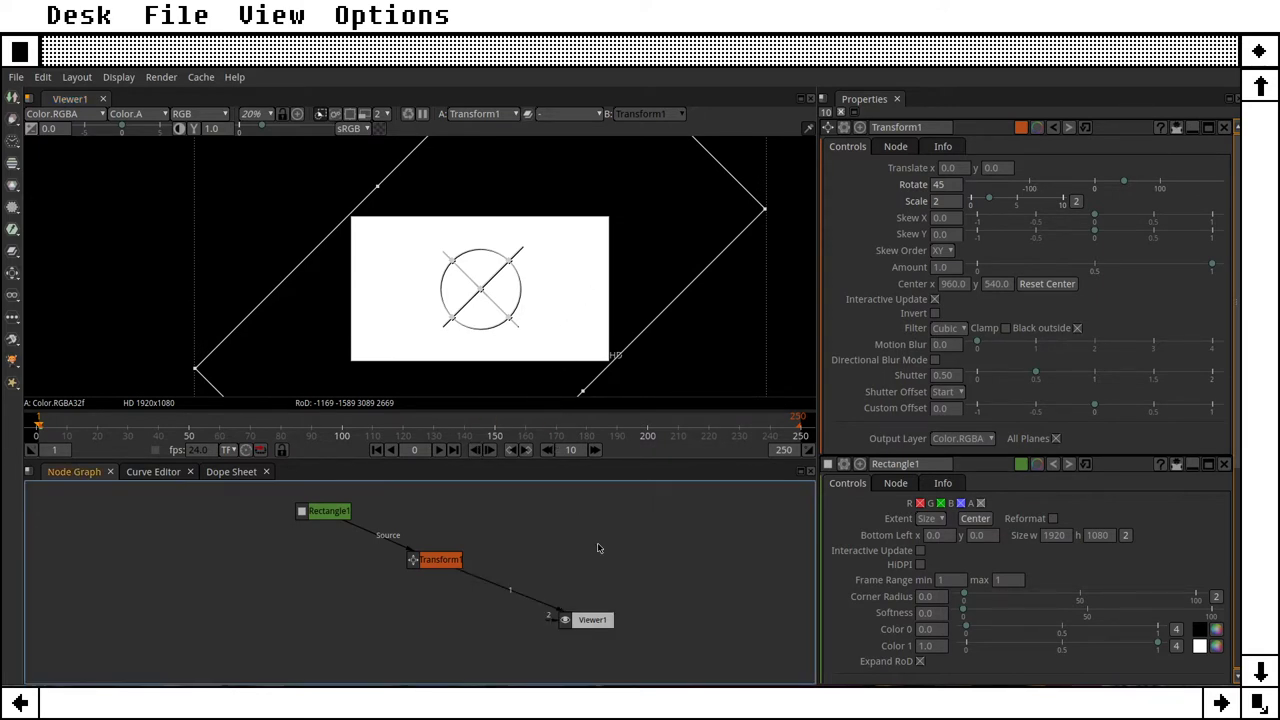
pyautogui.press('s')
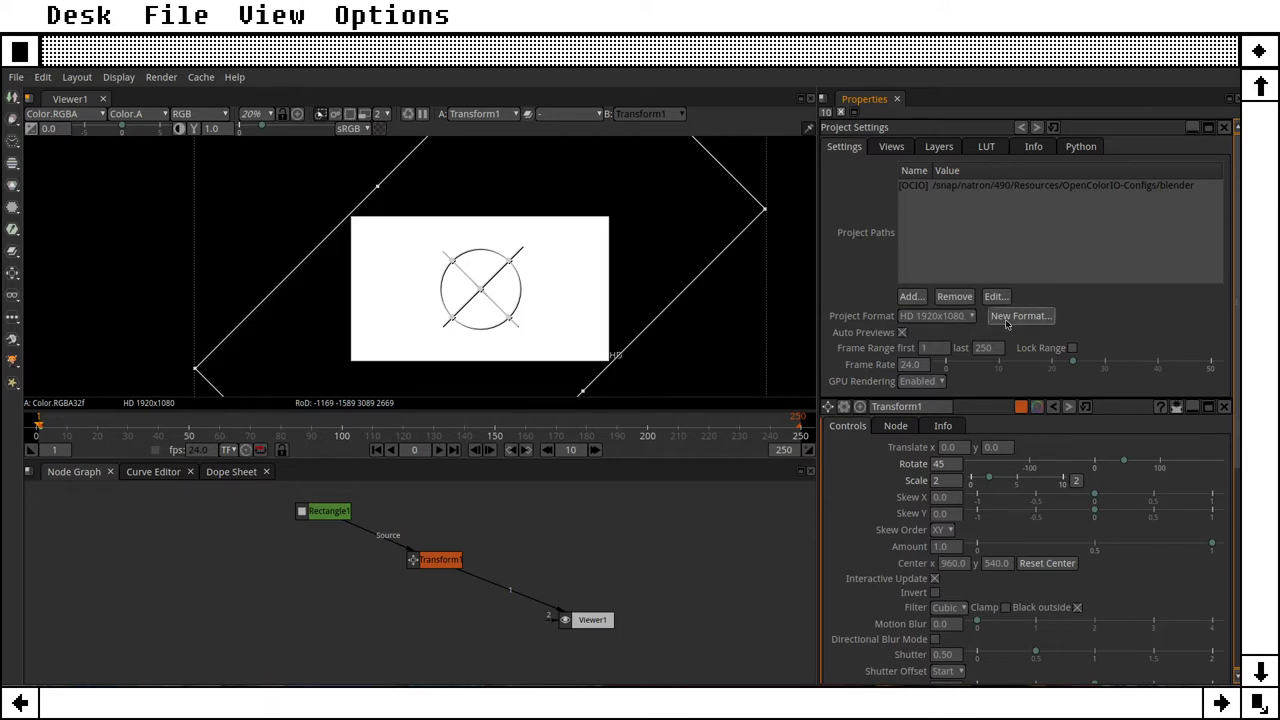
pyautogui.click(917, 365)
pyautogui.doubleClick(918, 365)
pyautogui.write('60')
pyautogui.press('Return')
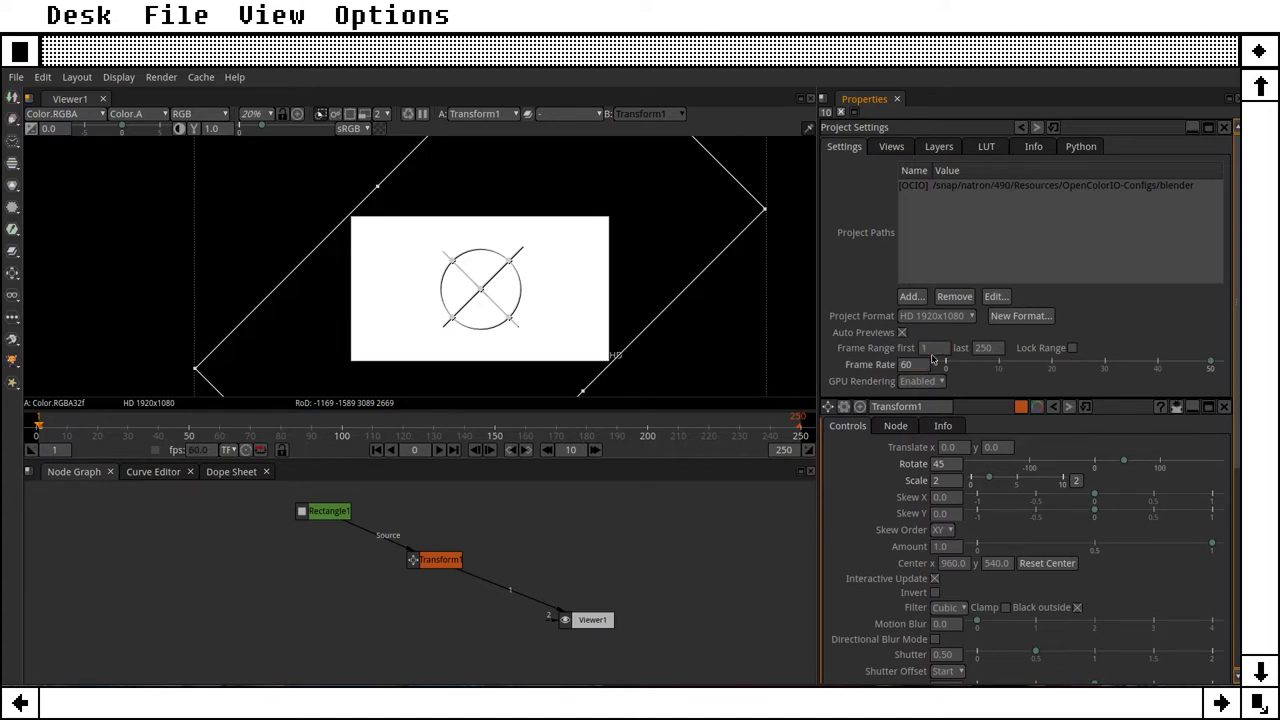
# Step: Set the last frame of the project's frame range to 120
pyautogui.doubleClick(982, 352)
pyautogui.write('120')
pyautogui.press('Return')
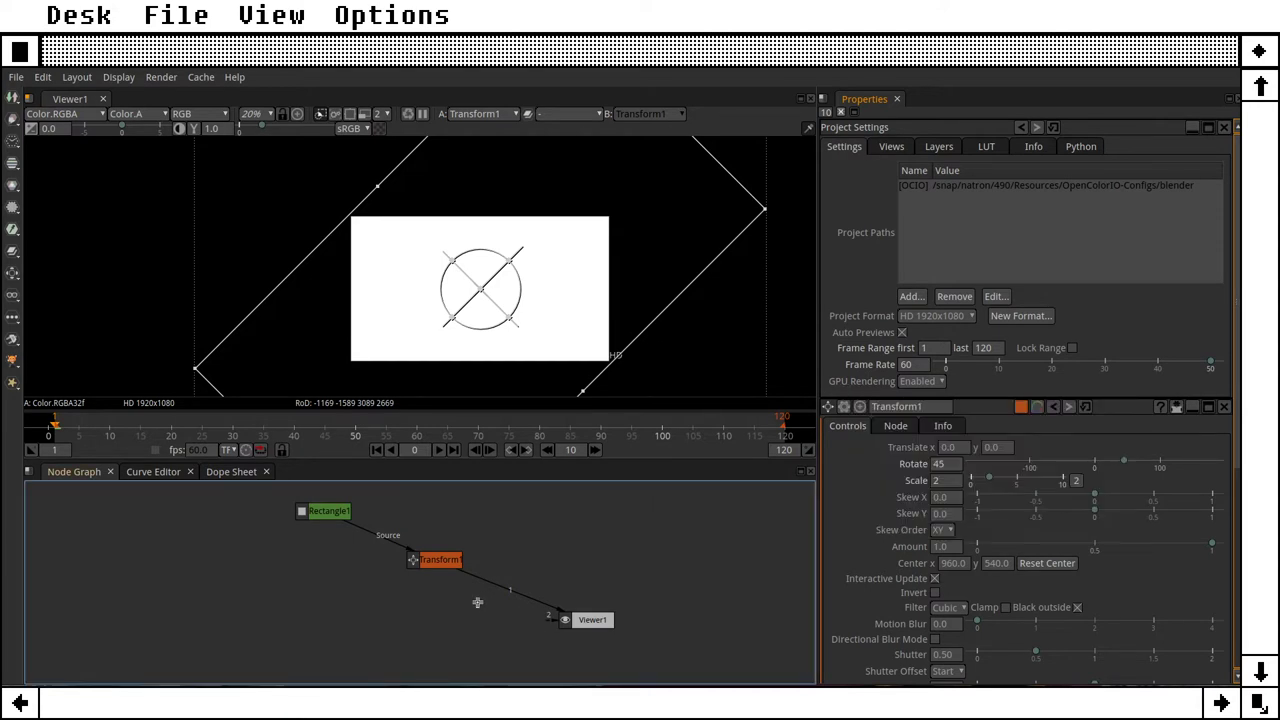
# Step: Try a Transform1 translate of 100 in both x and y, and set both back to 0
pyautogui.doubleClick(438, 566)
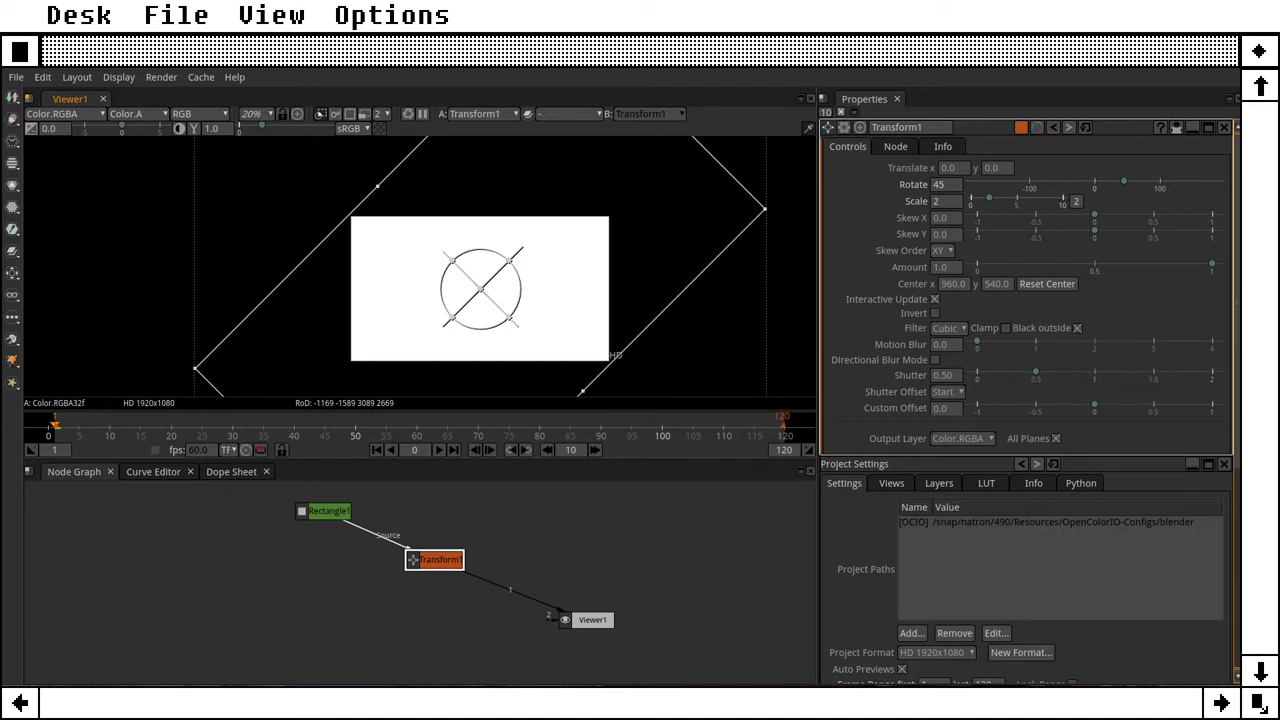
pyautogui.doubleClick(950, 169)
pyautogui.doubleClick(960, 169)
pyautogui.write('1')
pyautogui.press('Tab')
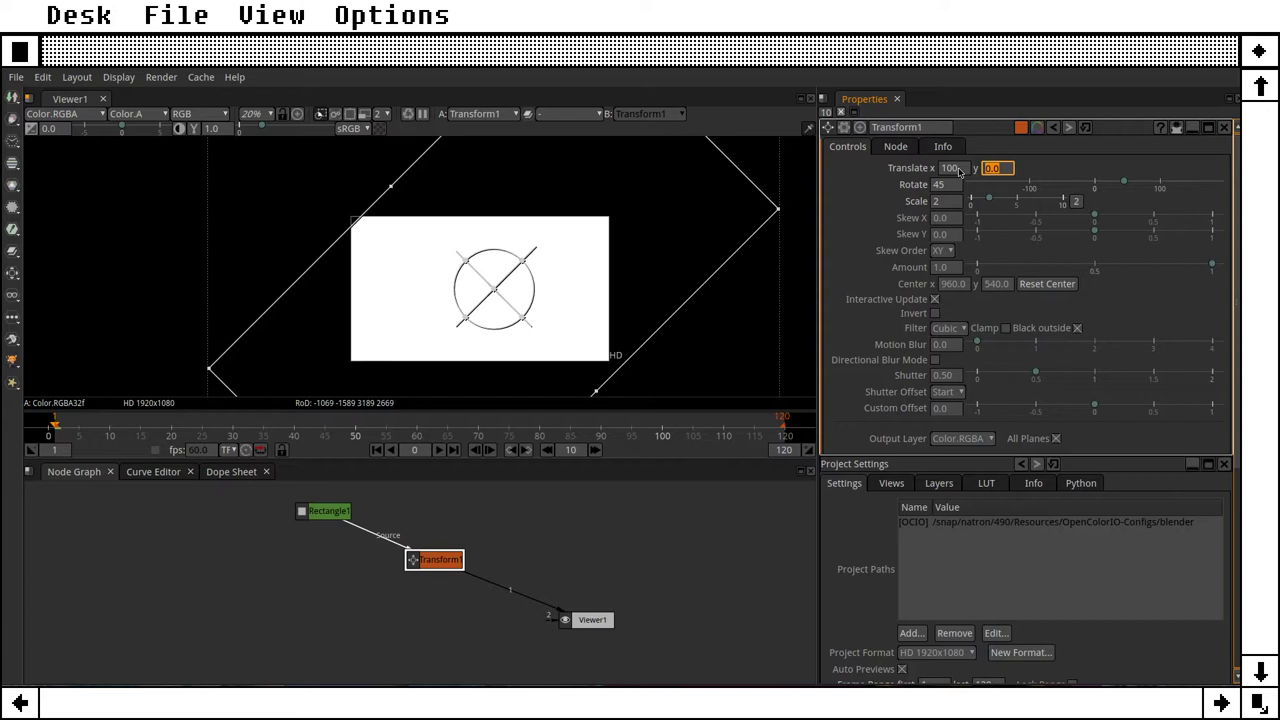
pyautogui.write('100')
pyautogui.press('Tab')
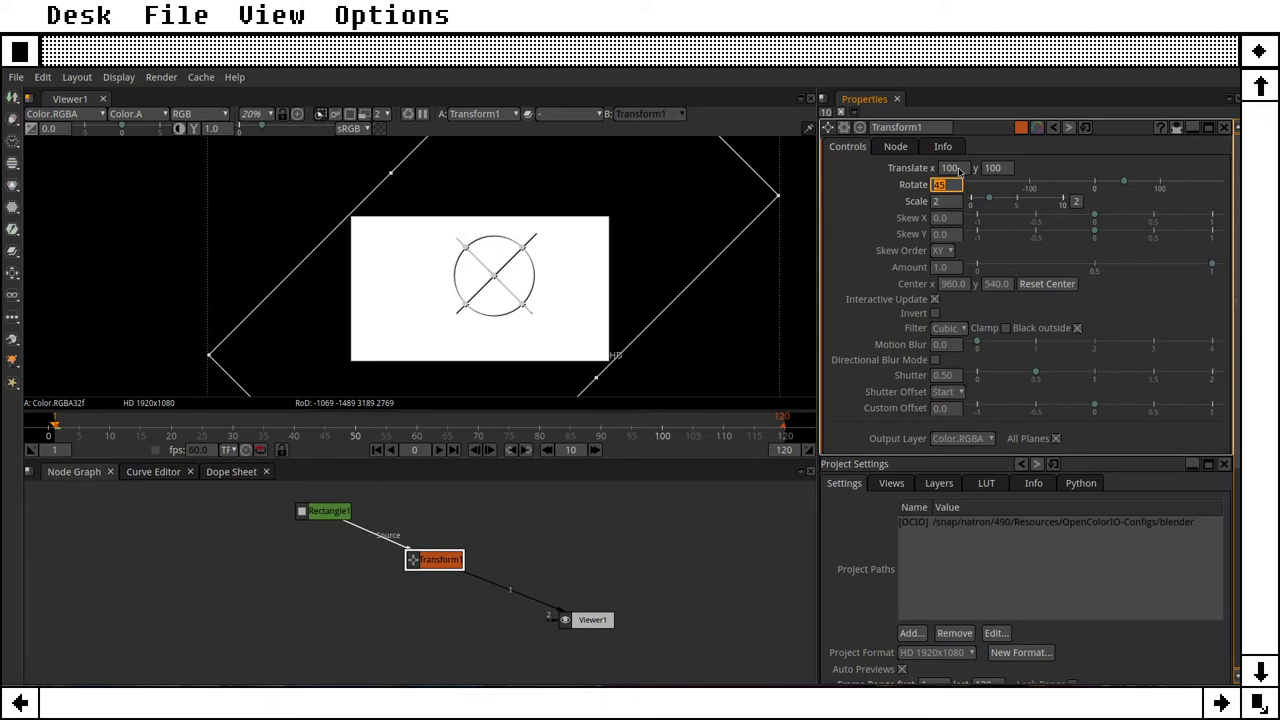
pyautogui.click(995, 168)
pyautogui.write('0')
pyautogui.hotkey('shift', 'Tab')
pyautogui.write('0')
pyautogui.press('Return')
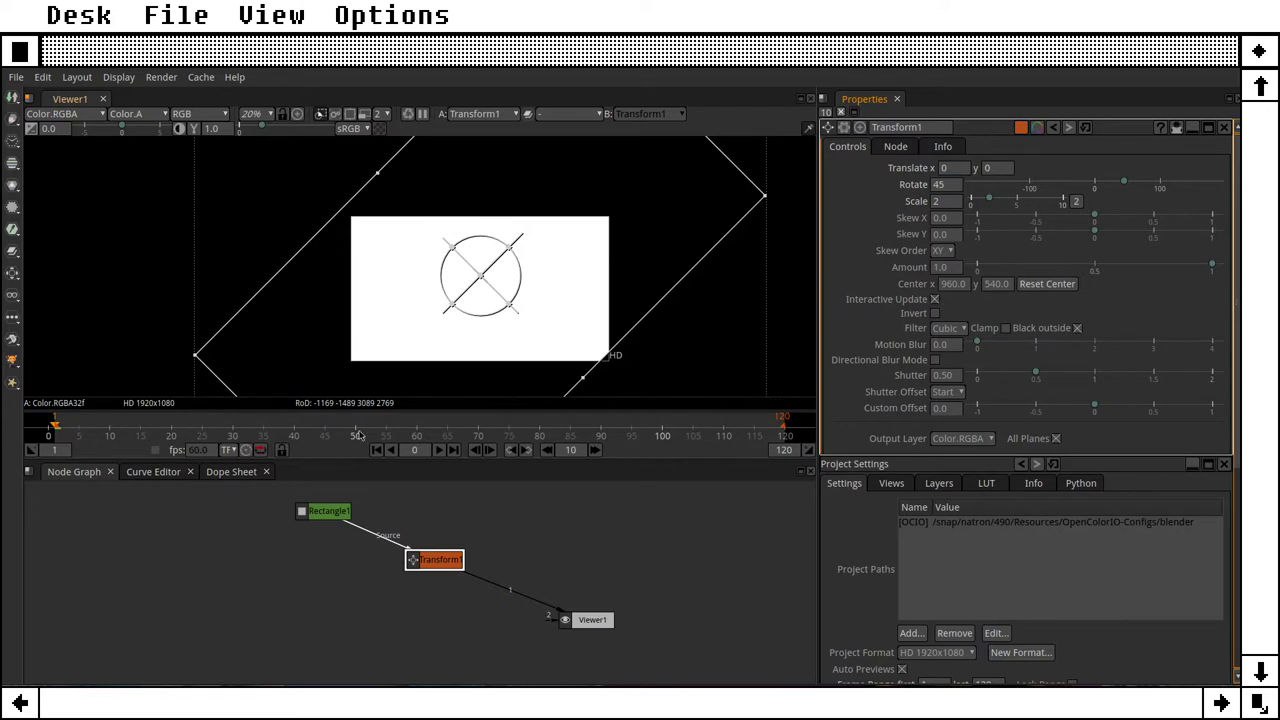
# Step: Center Rectangle1 and check how it lies over the HD frame in the viewer
pyautogui.doubleClick(325, 512)
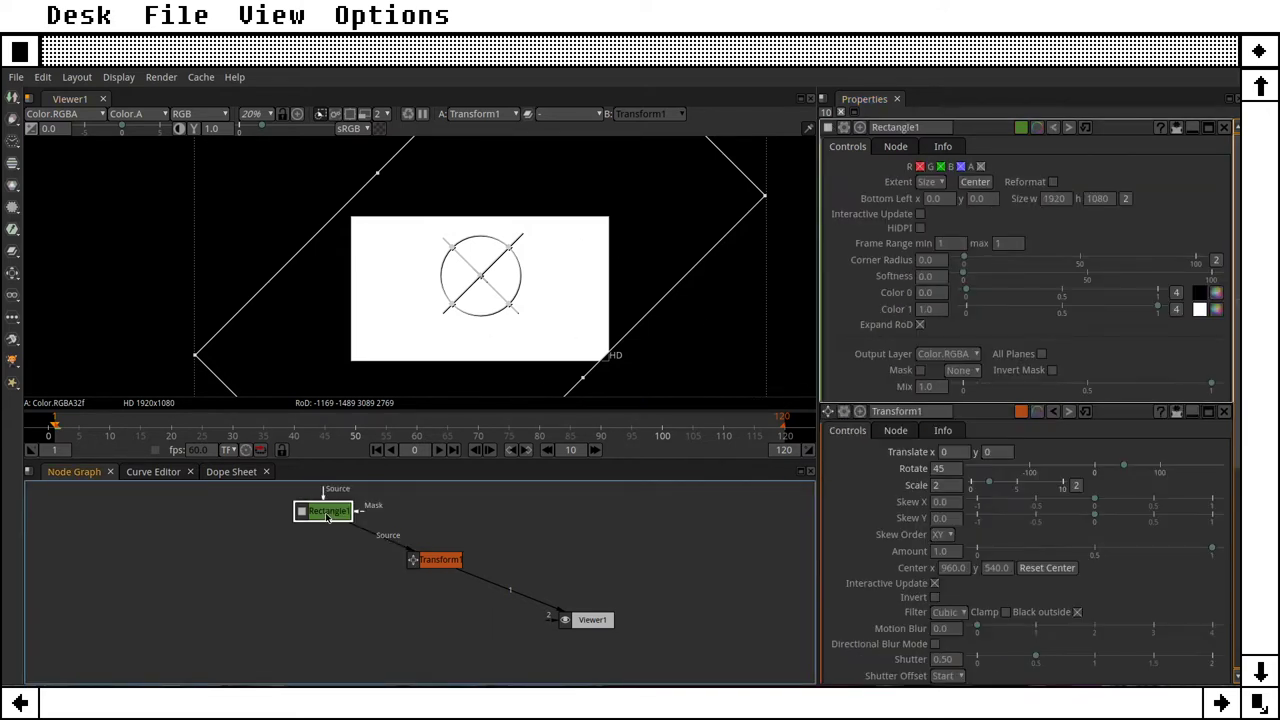
pyautogui.click(976, 182)
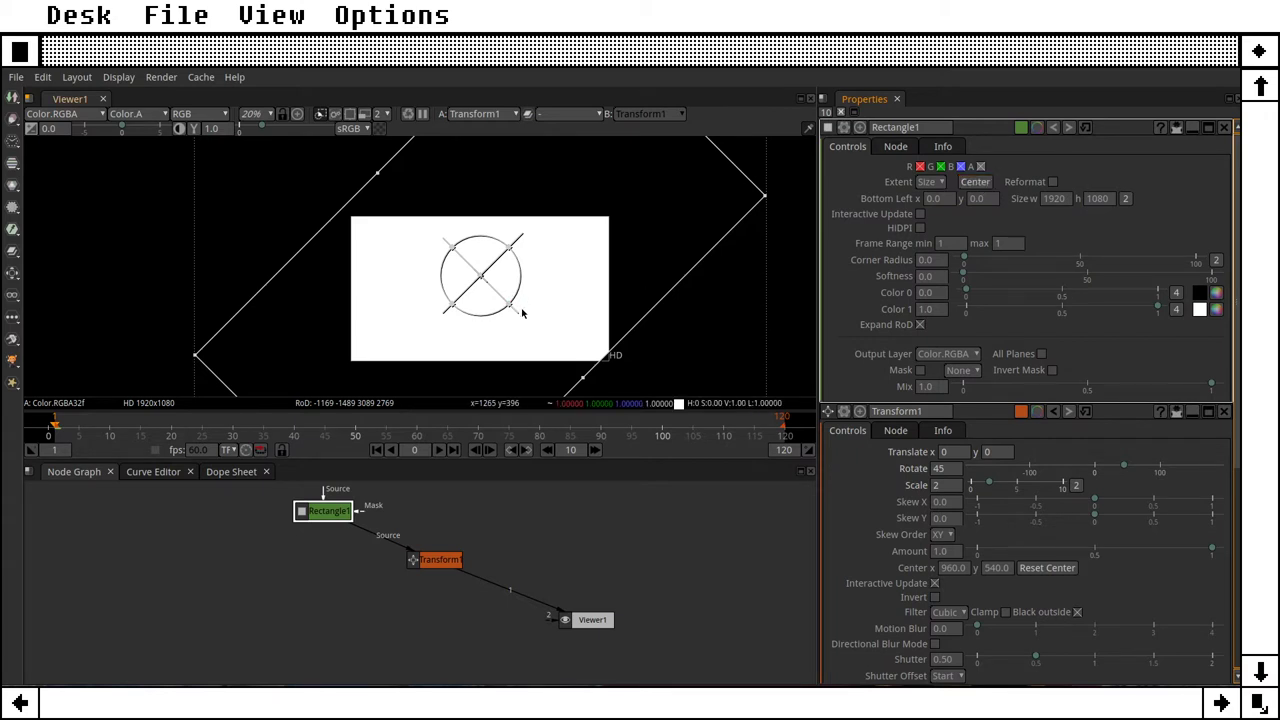
pyautogui.scroll(-3, 530, 330)
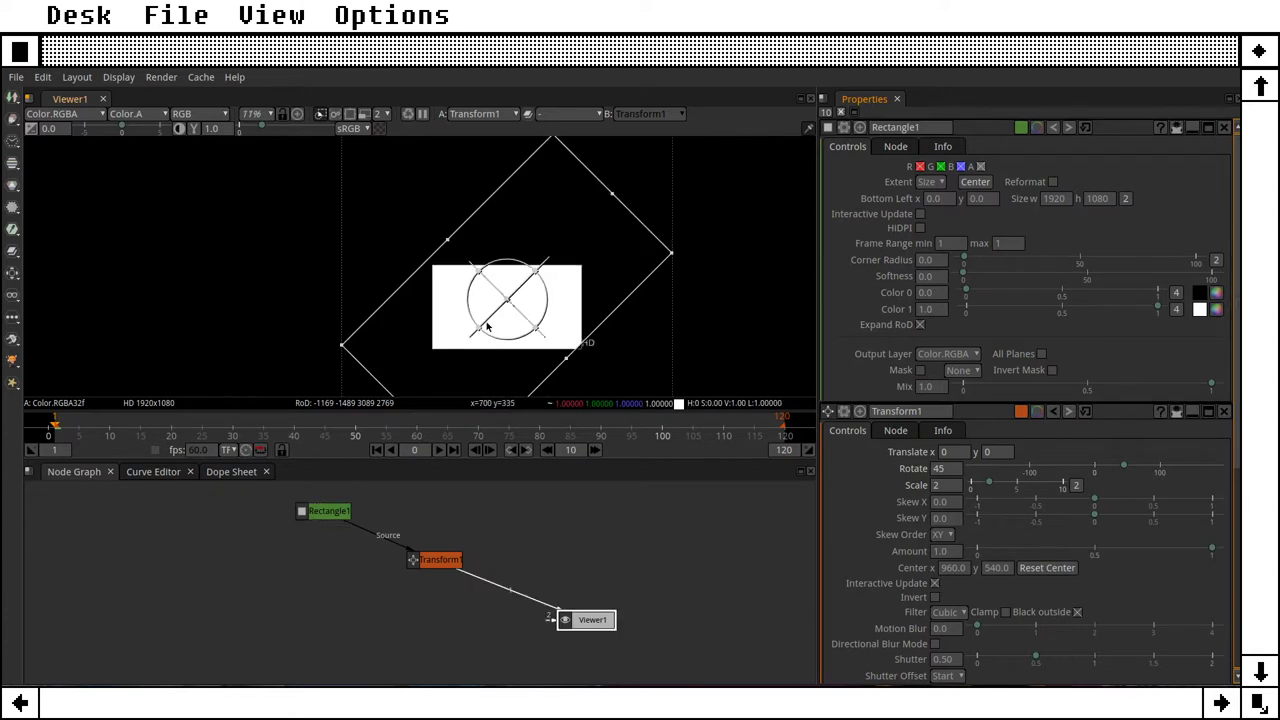
pyautogui.scroll(4, 488, 318)
pyautogui.scroll(2, 670, 379)
pyautogui.scroll(-6, 660, 368)
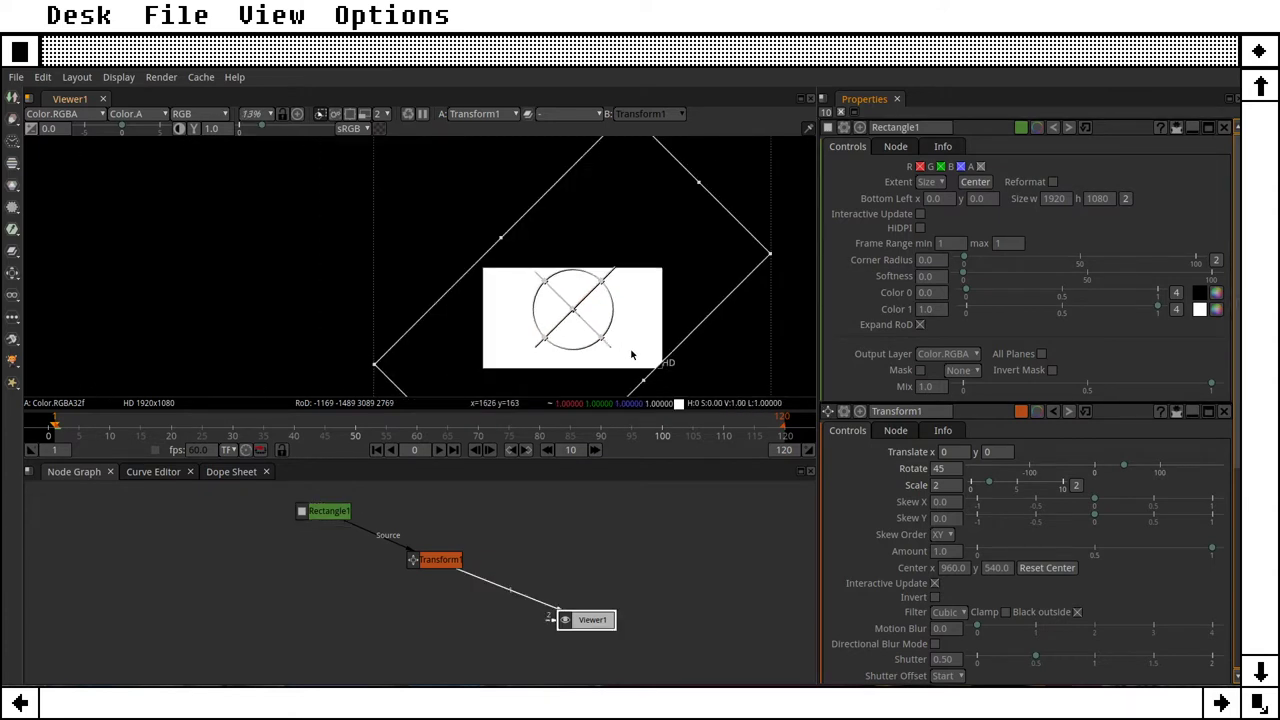
# Step: Try Transform1 at a scale of 1 and move the rectangle in the viewer by about 75 in x and -145 in y
pyautogui.doubleClick(452, 559)
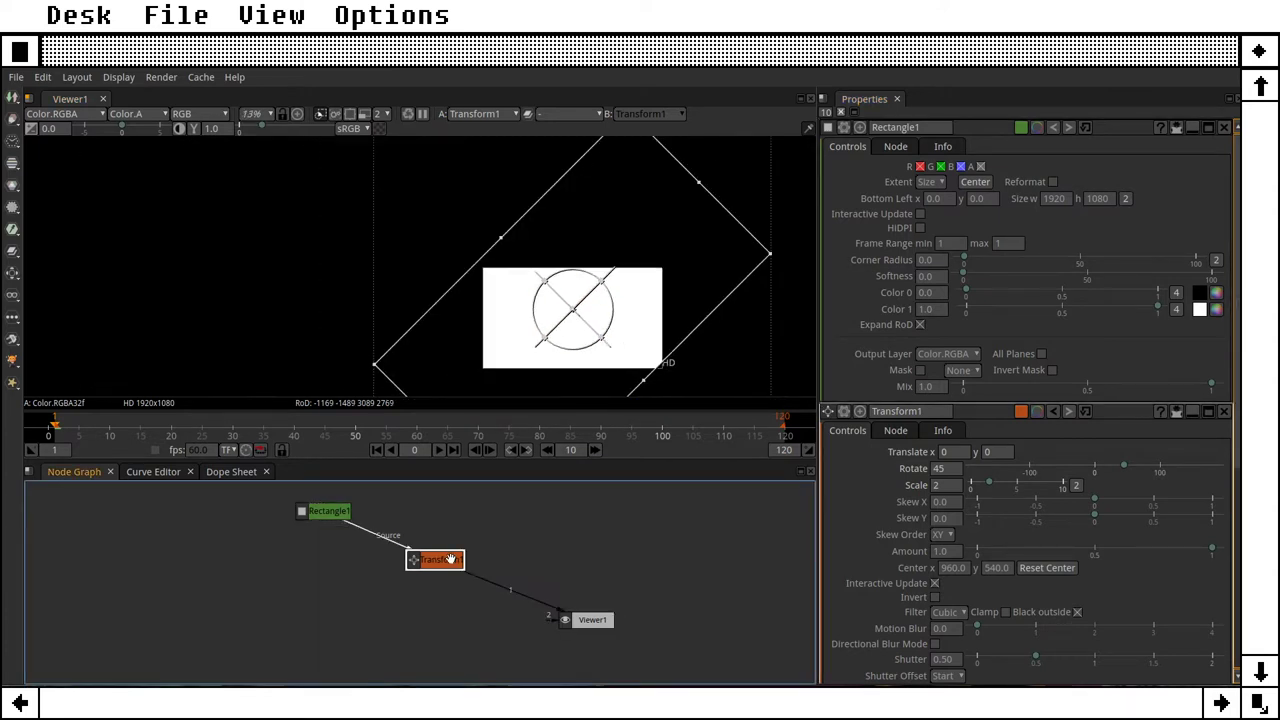
pyautogui.click(950, 203)
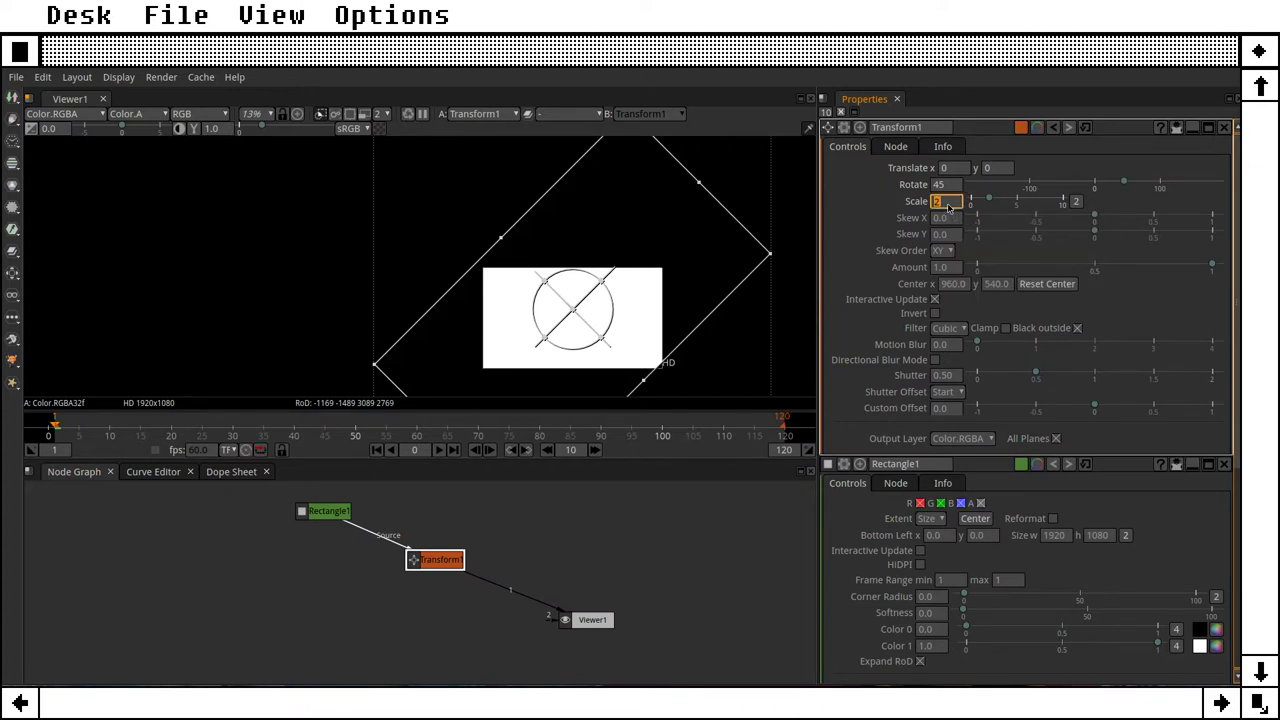
pyautogui.write('1')
pyautogui.press('Tab')
pyautogui.scroll(3, 578, 328)
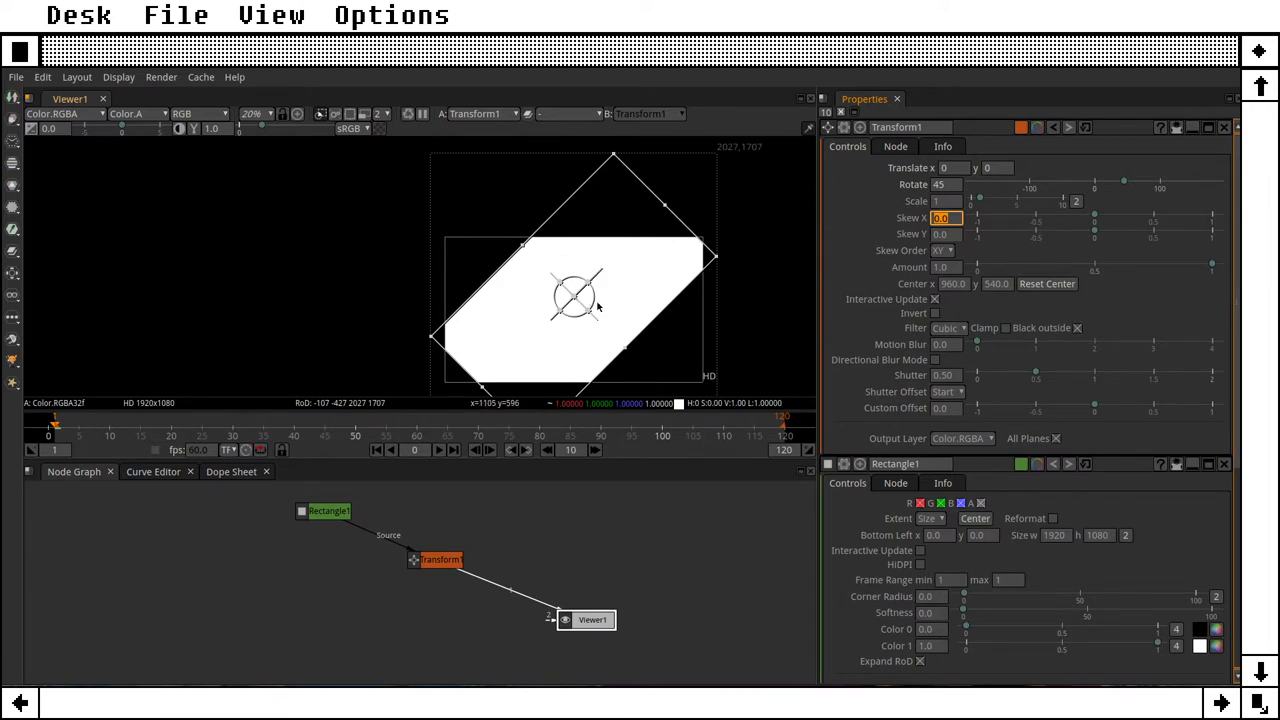
pyautogui.moveTo(576, 297); pyautogui.dragTo(589, 330)
# Step: Set Transform1's translate x, translate y and rotation to 0, and reset its center
pyautogui.doubleClick(950, 169)
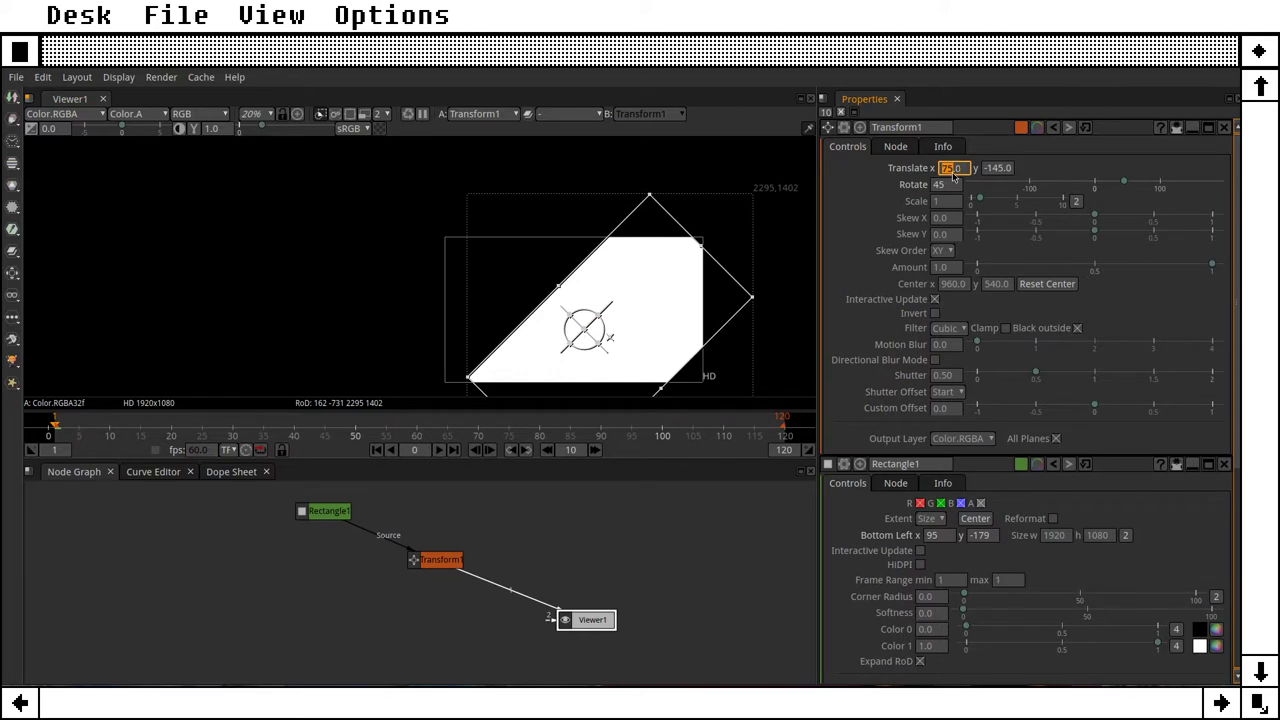
pyautogui.write('0')
pyautogui.press('Tab')
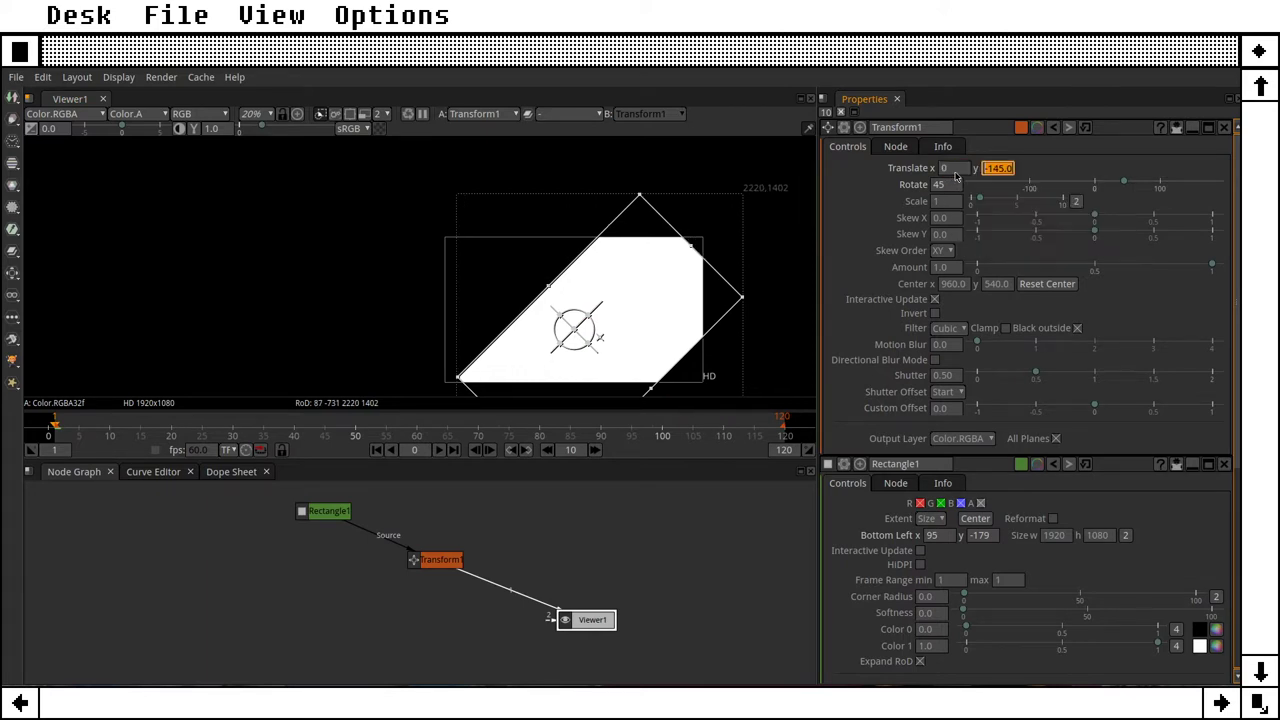
pyautogui.write('0')
pyautogui.press('Tab')
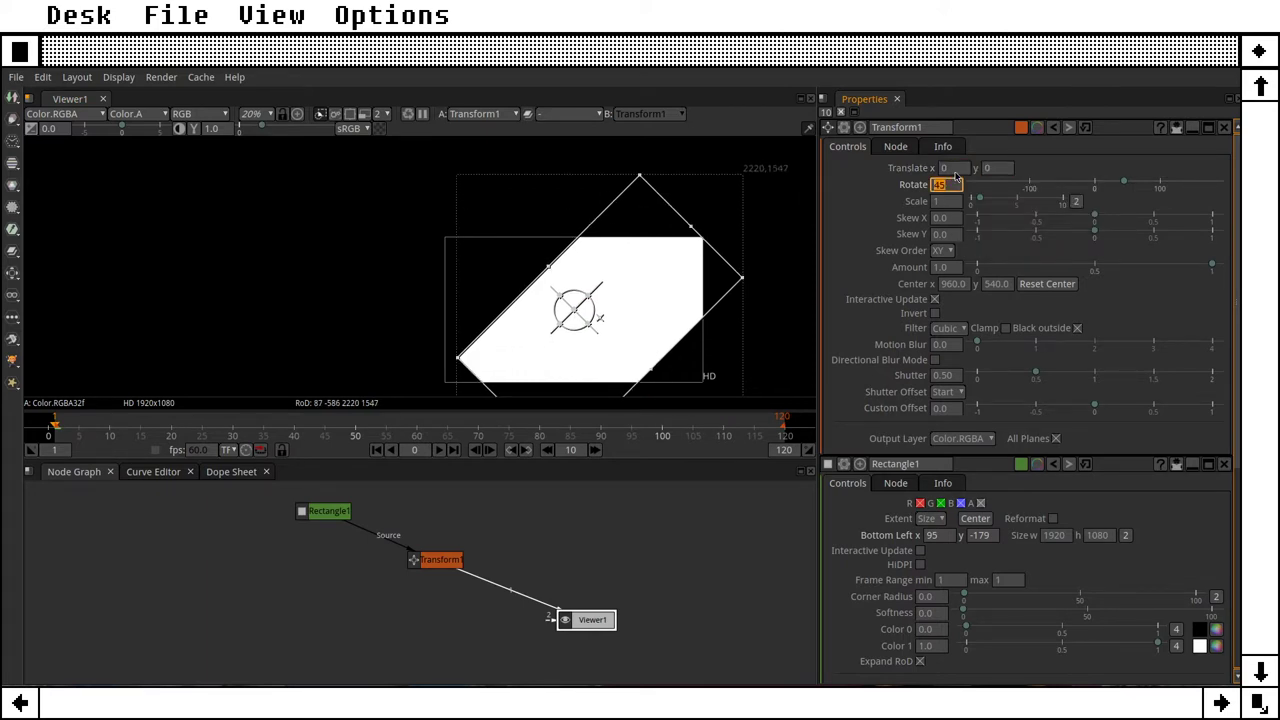
pyautogui.write('0')
pyautogui.press('Tab')
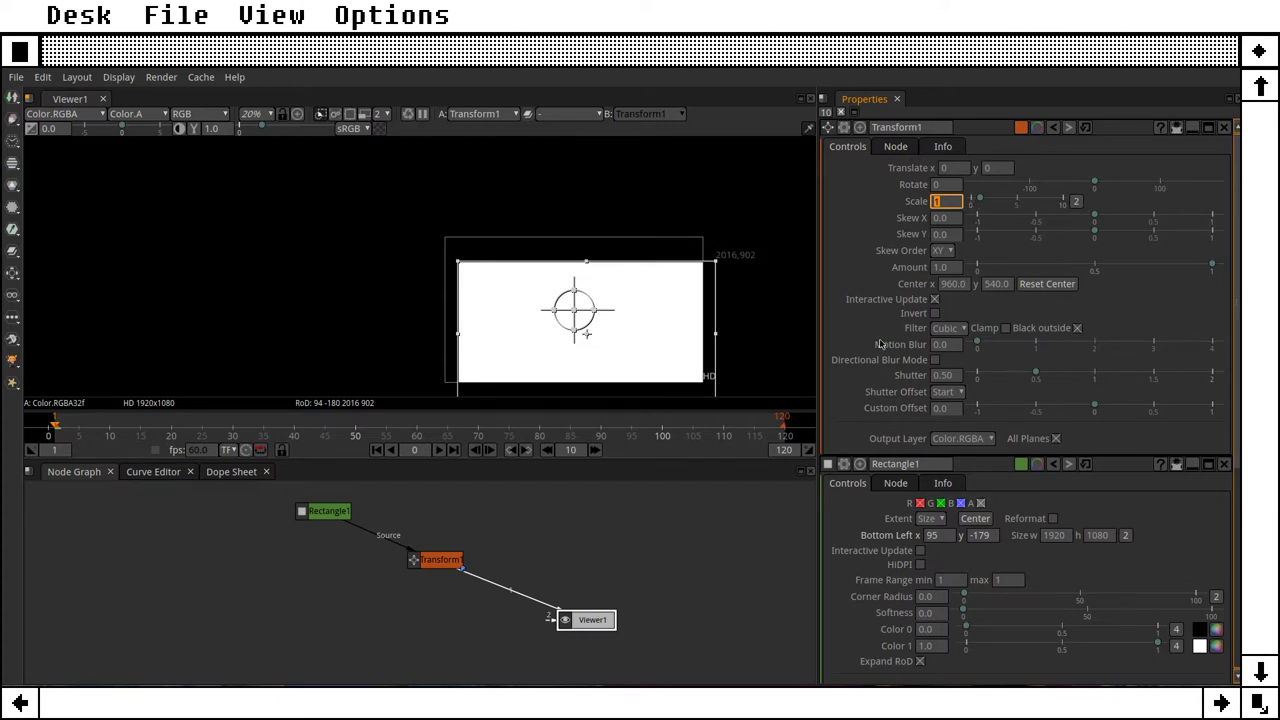
pyautogui.click(1048, 285)
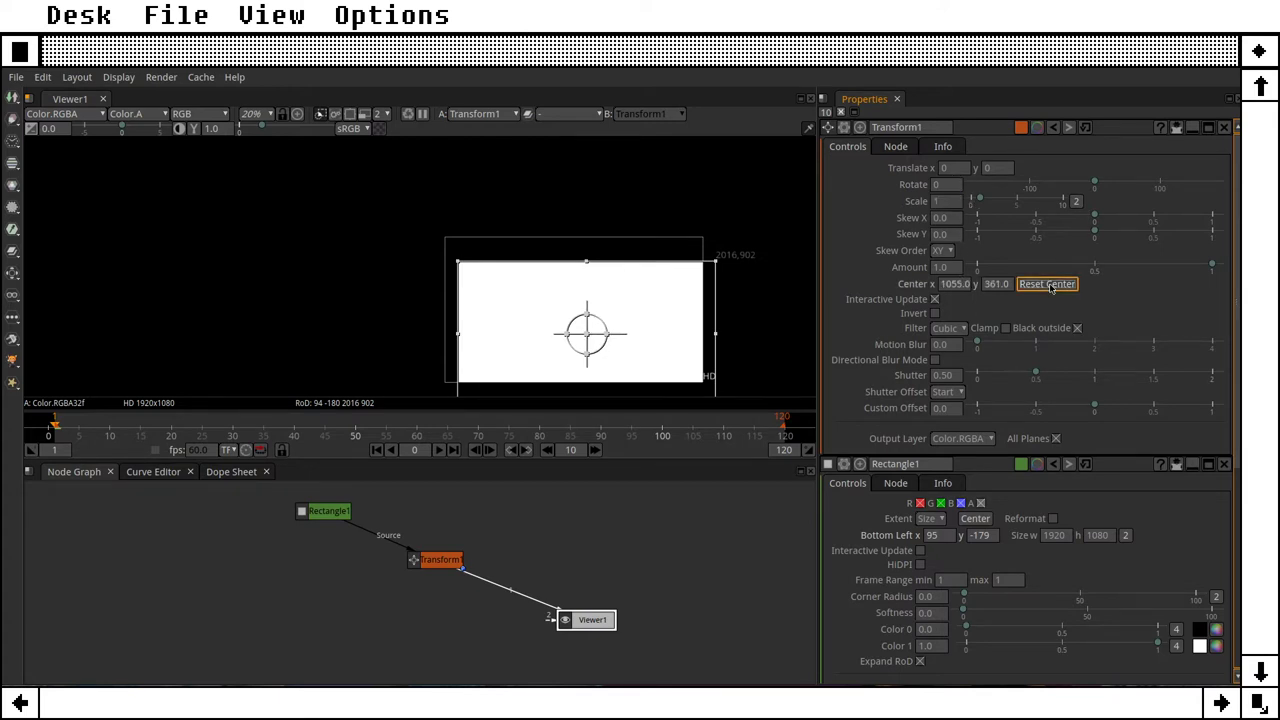
# Step: Center Rectangle1 in the HD frame and reset Transform1's center to match it
pyautogui.click(443, 572)
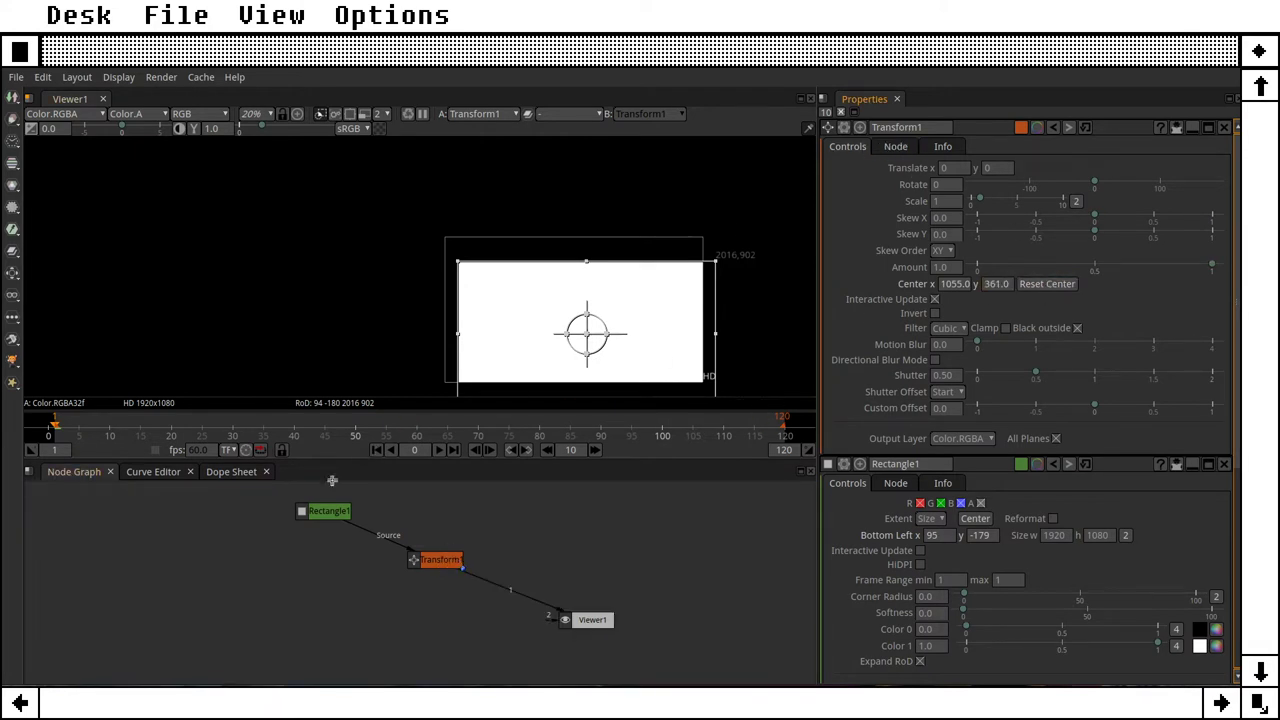
pyautogui.click(325, 511)
pyautogui.click(975, 182)
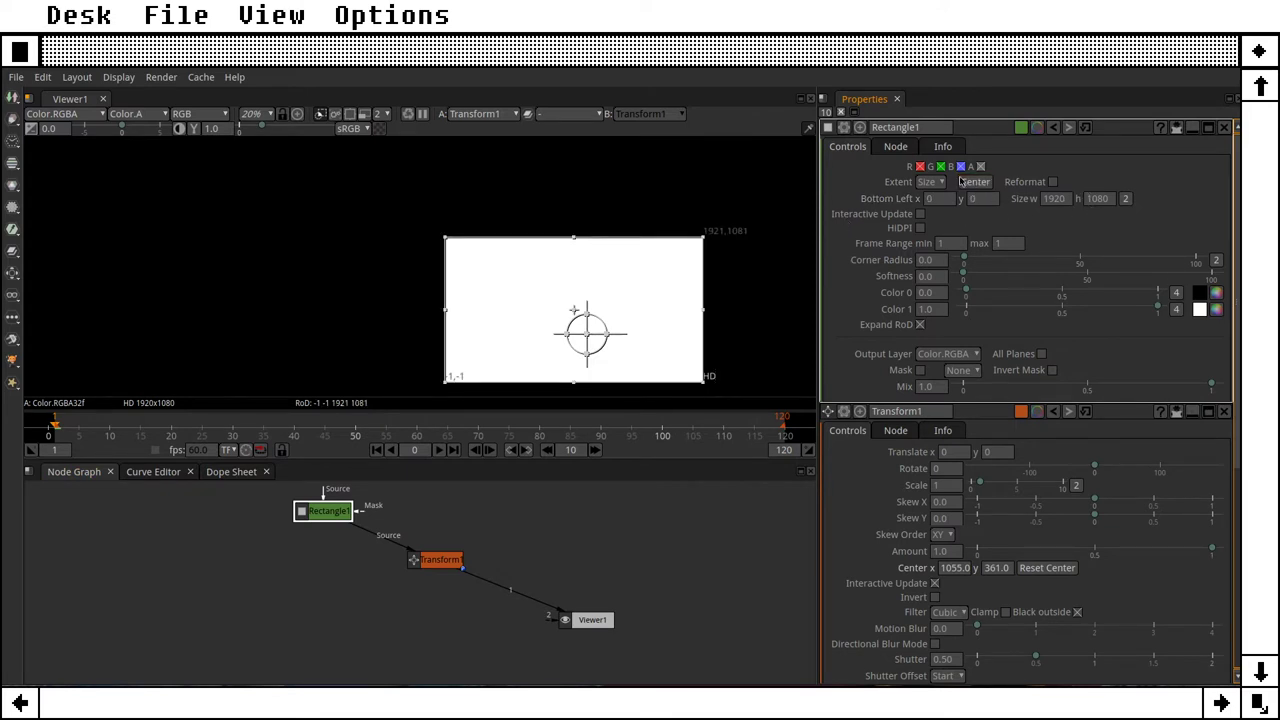
pyautogui.click(438, 563)
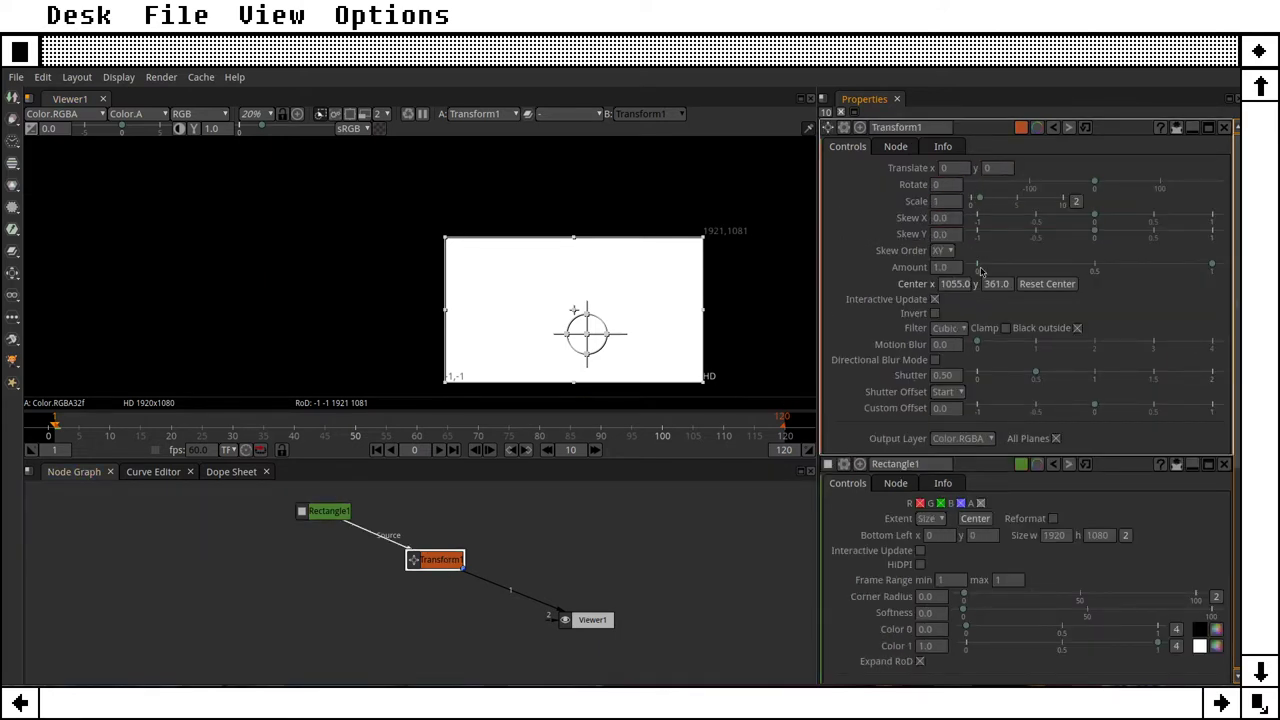
pyautogui.click(1047, 284)
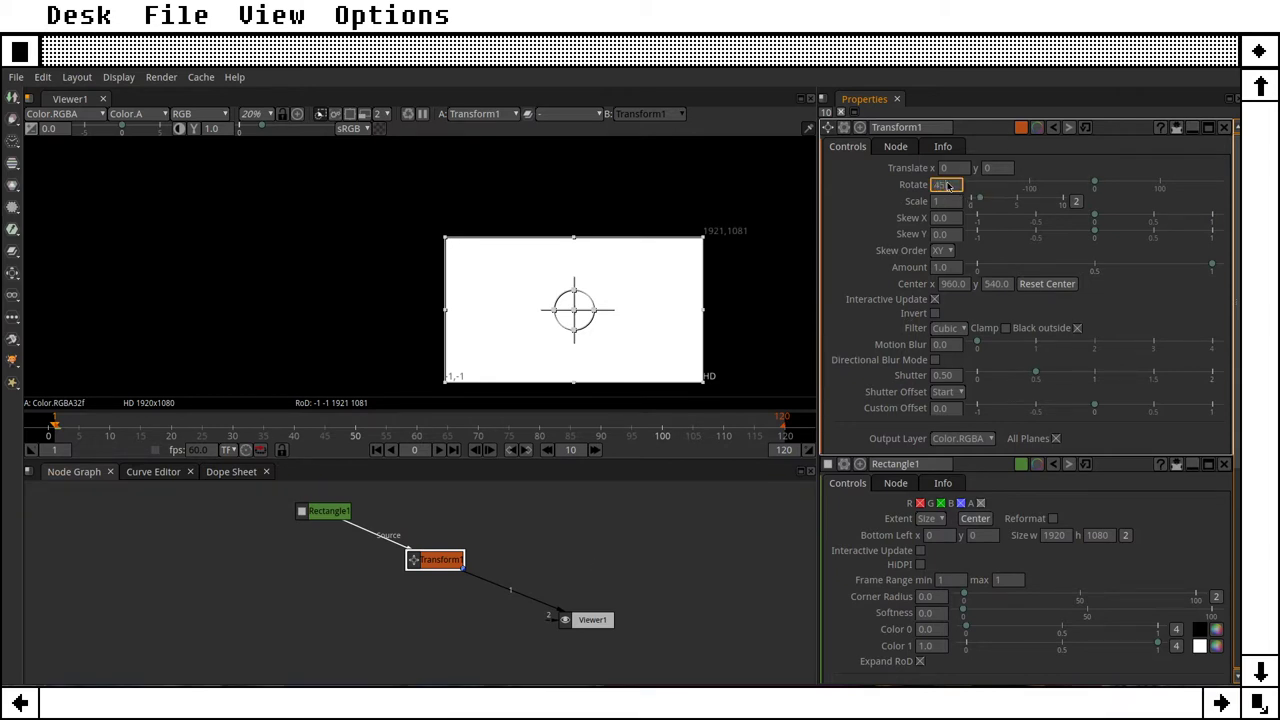
# Step: Set Transform1's rotation to 45 and its scale to 2
pyautogui.click(948, 186)
pyautogui.write('45')
pyautogui.press('Tab')
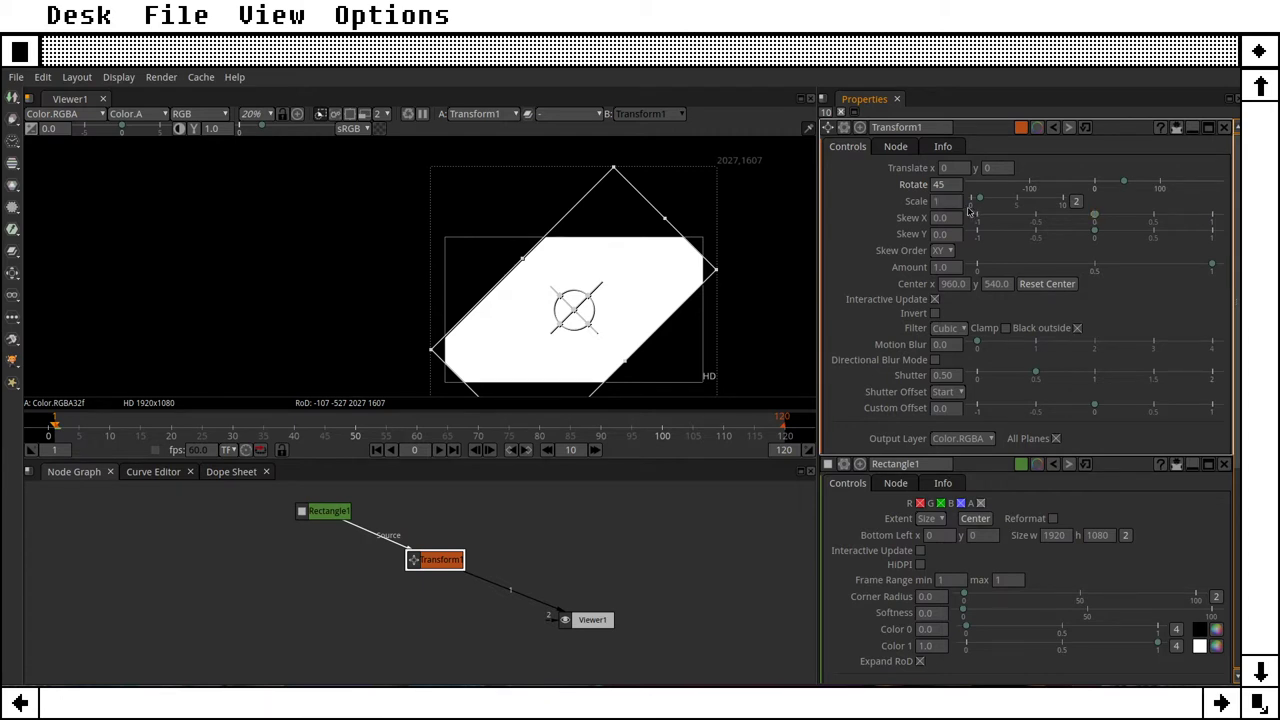
pyautogui.write('2')
pyautogui.press('Tab')
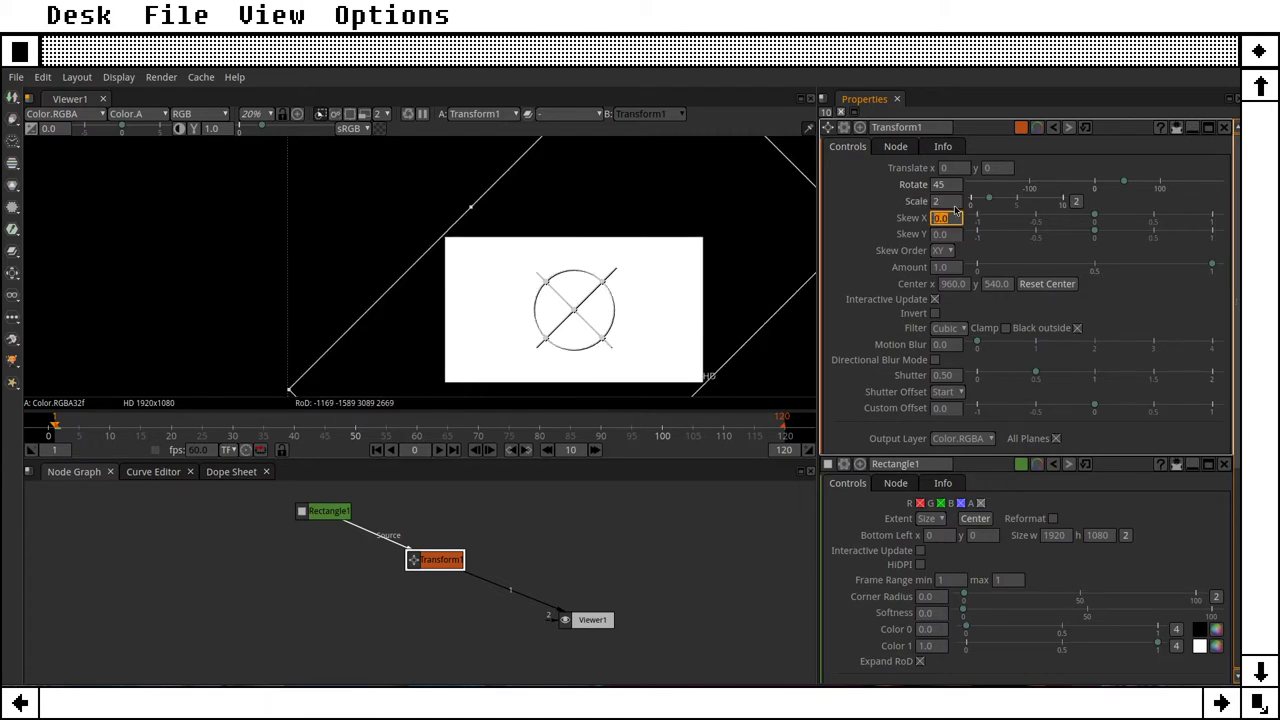
# Step: Try a Transform1 translate of -1000 in x with 100 and 1000 in y to shift the rectangle off the frame
pyautogui.scroll(-5, 600, 280)
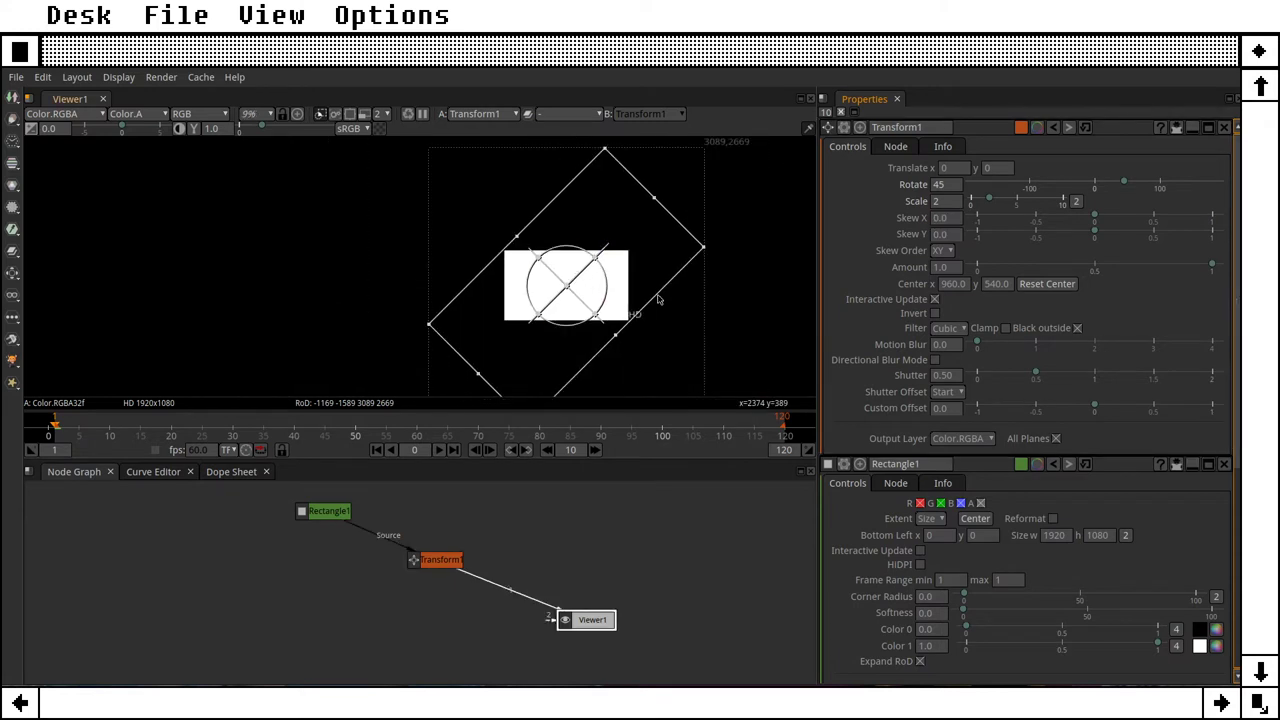
pyautogui.press('f')
pyautogui.scroll(3, 560, 264)
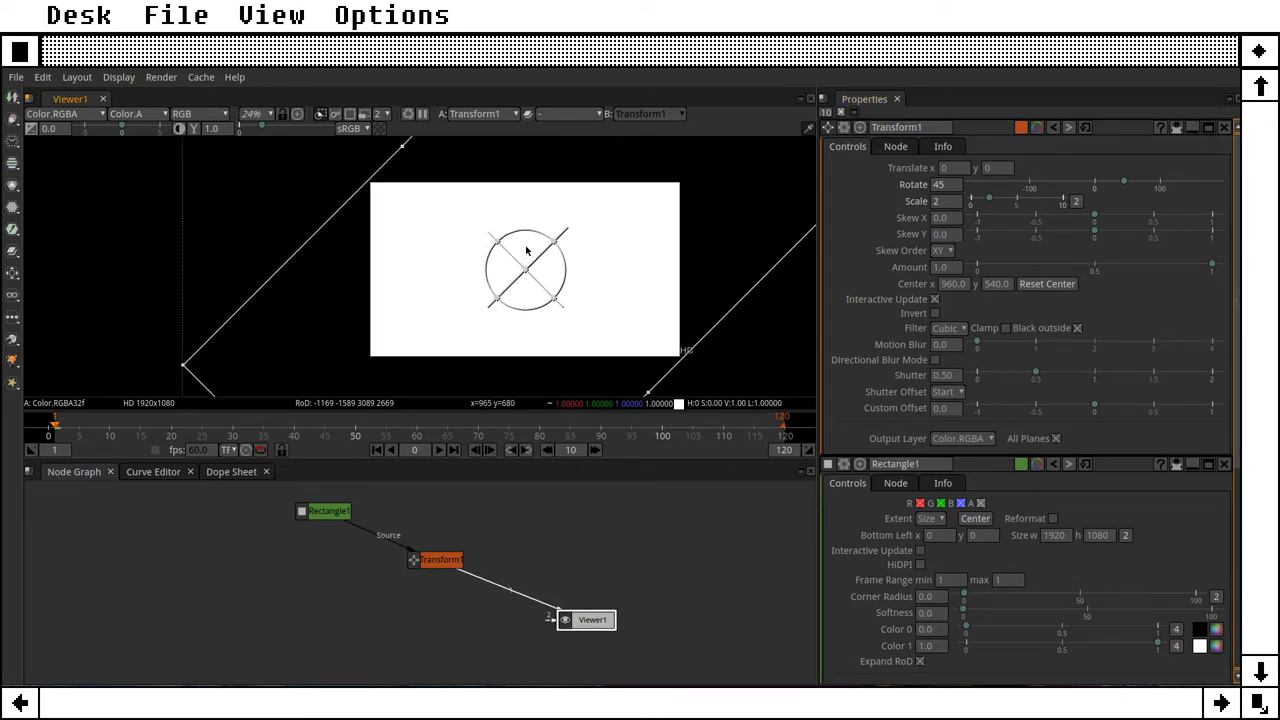
pyautogui.moveTo(527, 255); pyautogui.dragTo(530, 289)
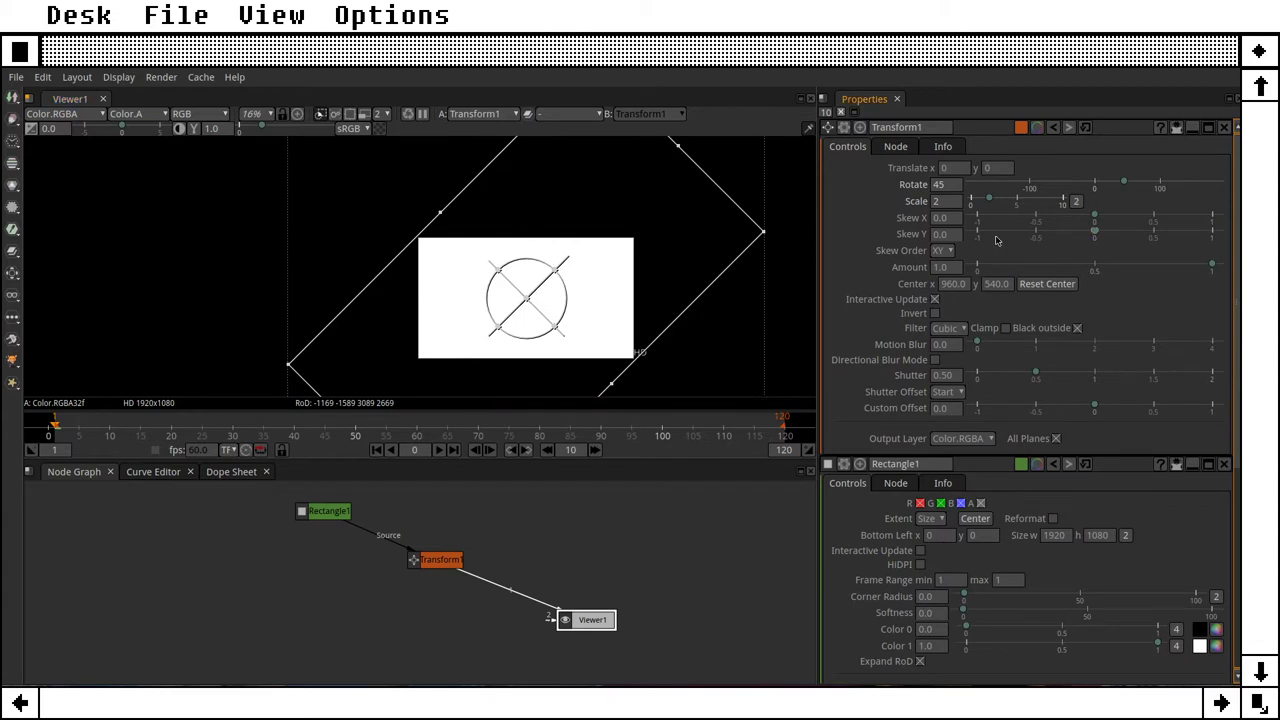
pyautogui.click(953, 169)
pyautogui.press('Tab')
pyautogui.write('100')
pyautogui.press('Tab')
pyautogui.hotkey('shift', 'Tab')
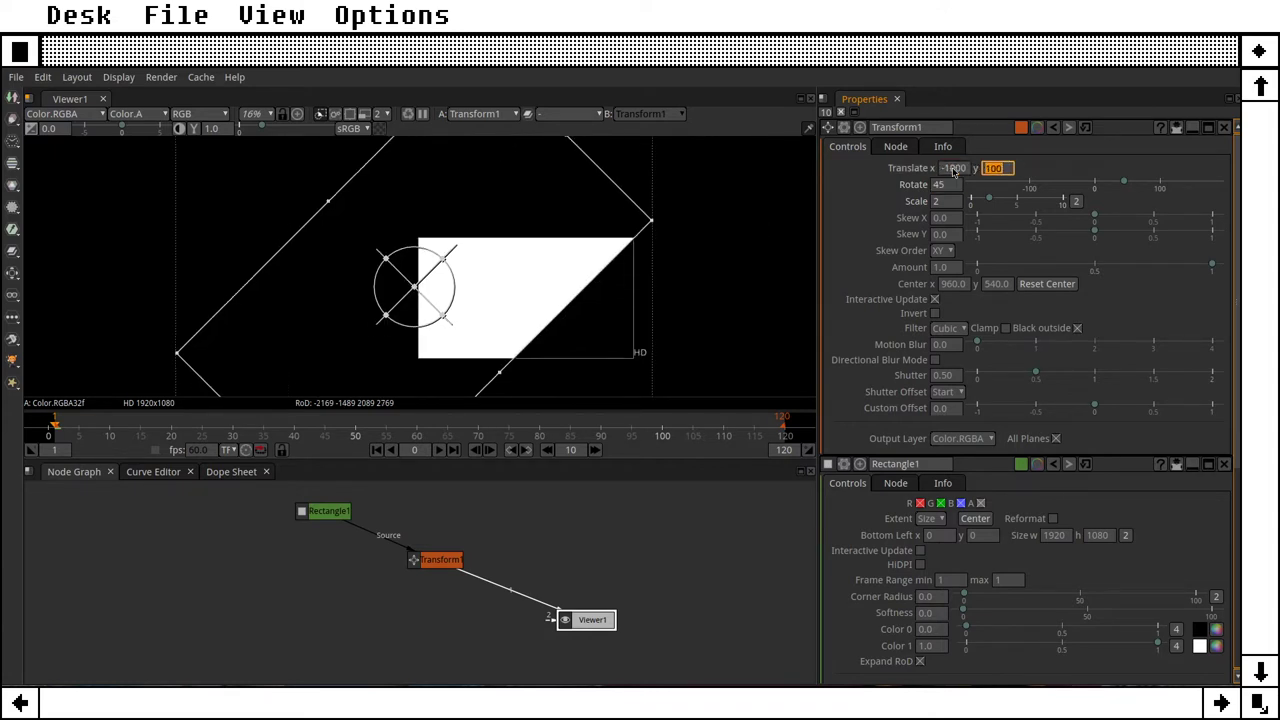
pyautogui.write('1000')
pyautogui.press('Tab')
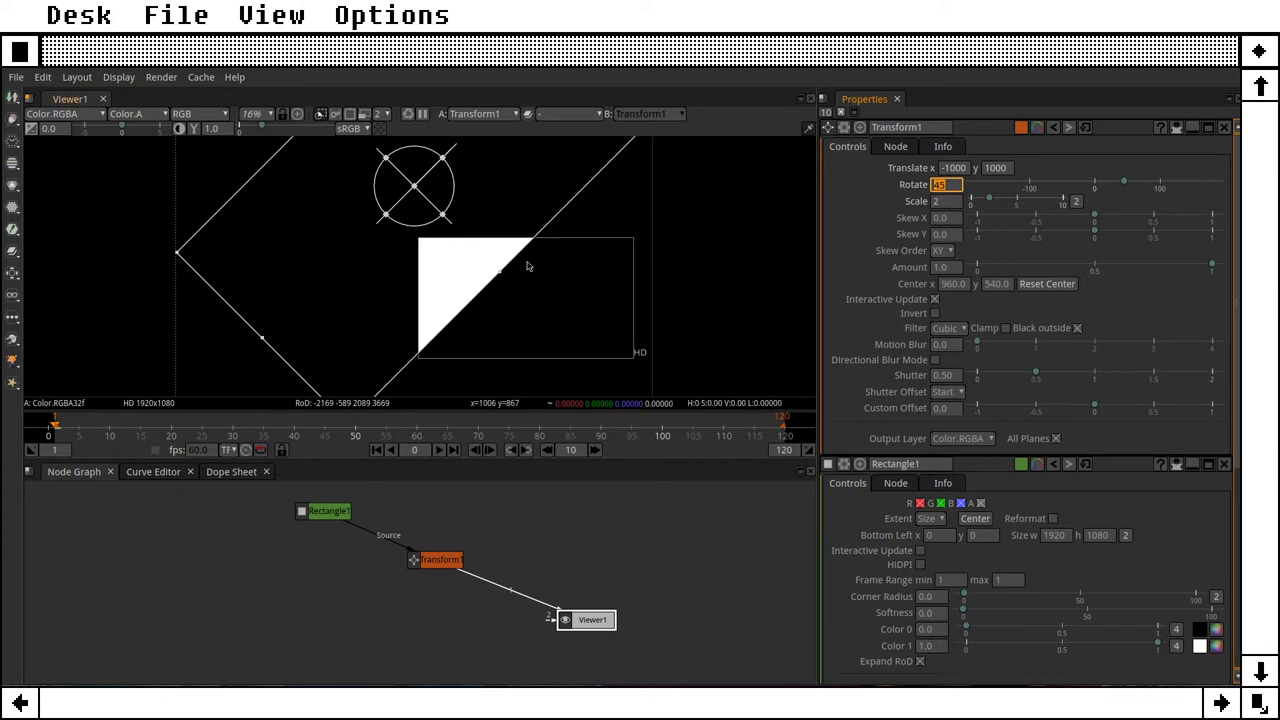
# Step: Try a Transform1 translate of -1600 in x and 1600 in y
pyautogui.click(953, 168)
pyautogui.write('-1600')
pyautogui.press('Tab')
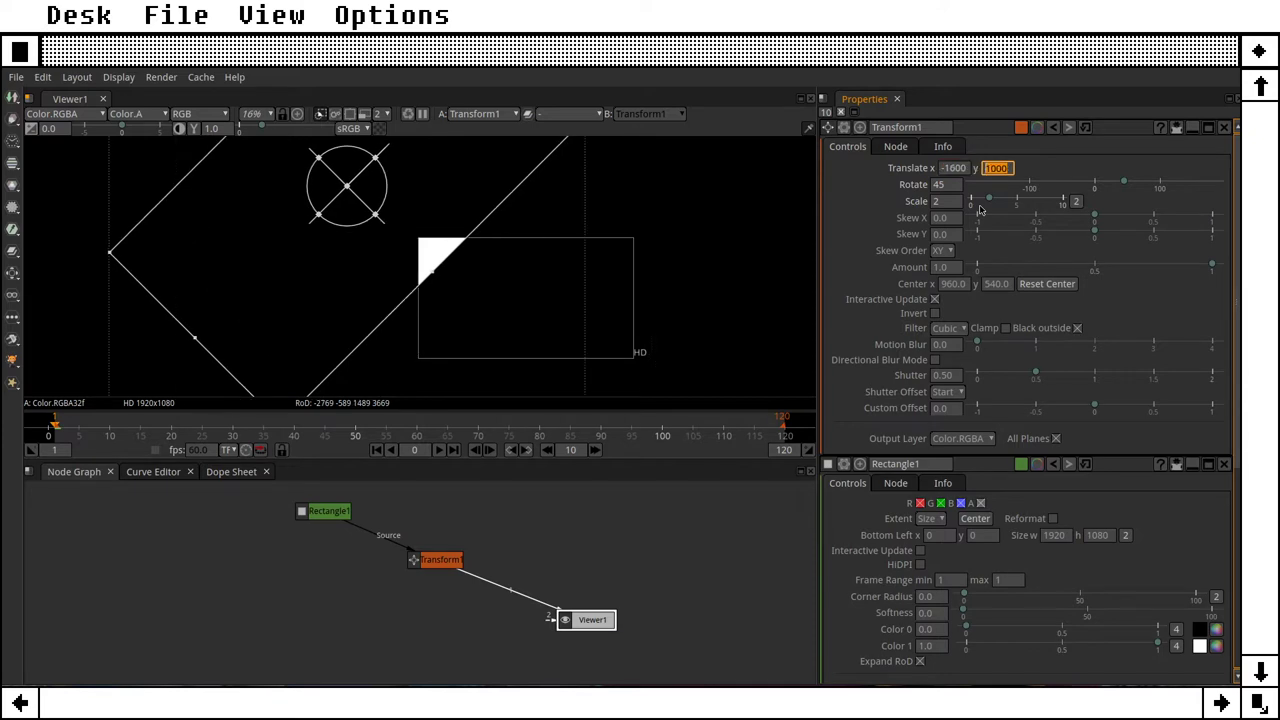
pyautogui.write('1600')
pyautogui.press('Tab')
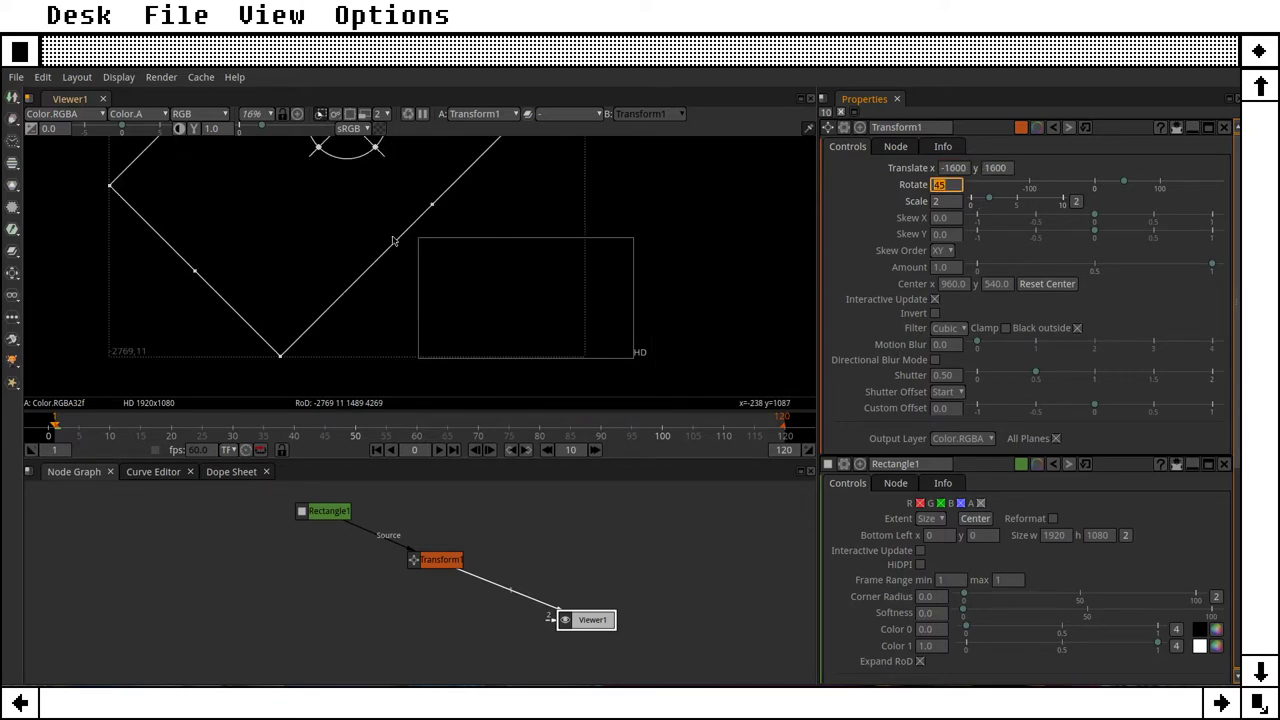
# Step: Try a Transform1 translate of -1500 in x and 1500 in y against the frame's upper-left corner
pyautogui.scroll(5, 400, 242)
pyautogui.click(950, 168)
pyautogui.write('-1500')
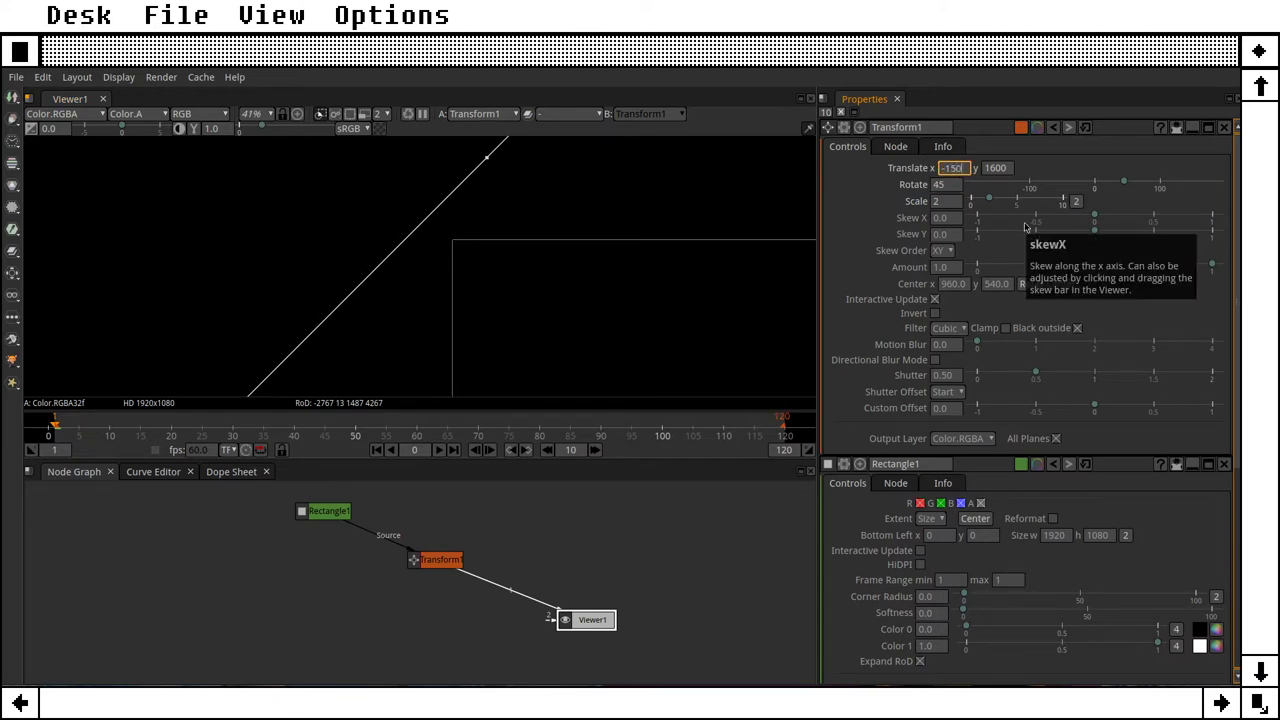
pyautogui.press('Tab')
pyautogui.write('15')
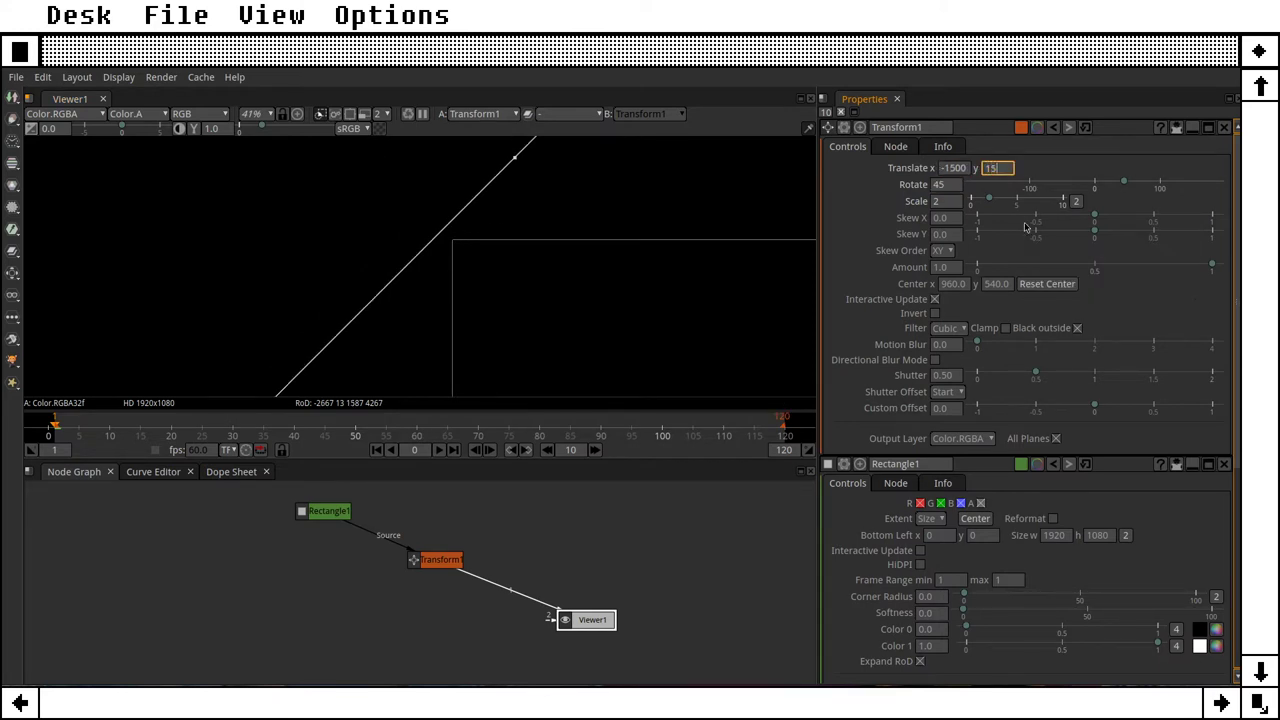
pyautogui.press('Tab')
# Step: Set Transform1's translate to -1550 in x and 1550 in y, and check that the rectangle clears the HD frame
pyautogui.hotkey('shift', 'Tab')
pyautogui.write('1')
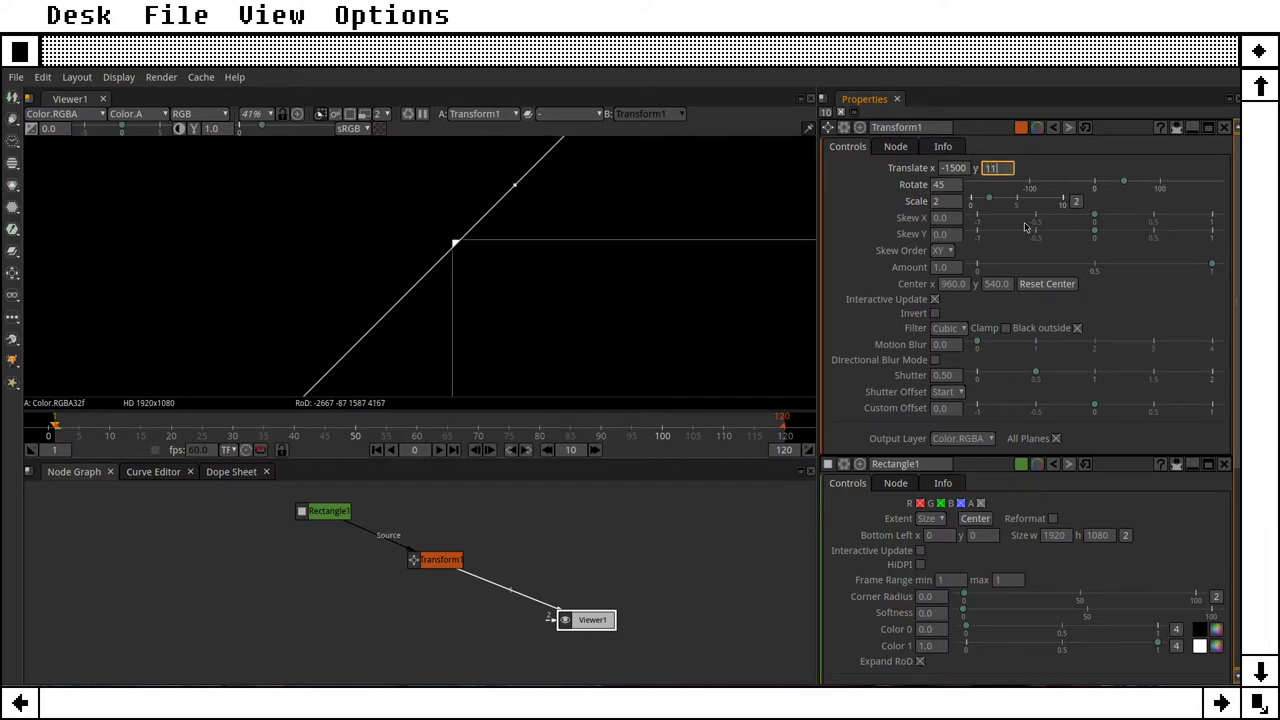
pyautogui.hotkey('shift', 'Tab')
pyautogui.write('-1550')
pyautogui.press('Tab')
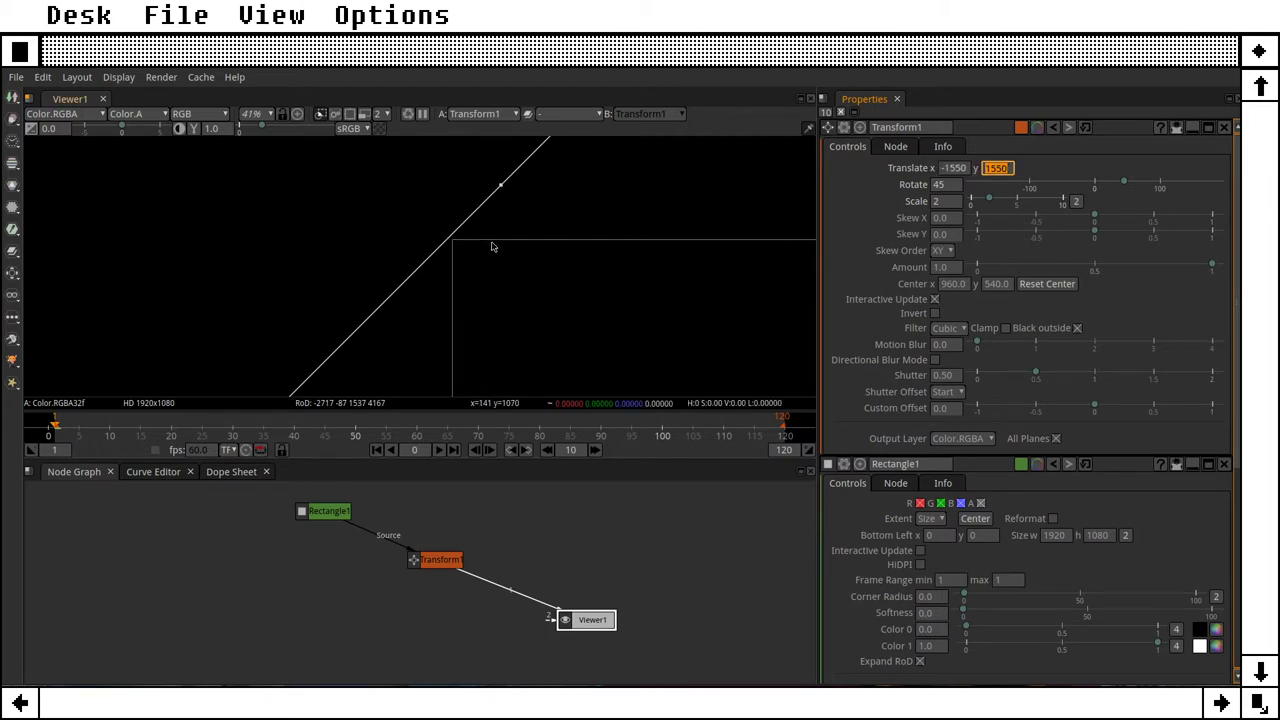
pyautogui.scroll(-5, 491, 246)
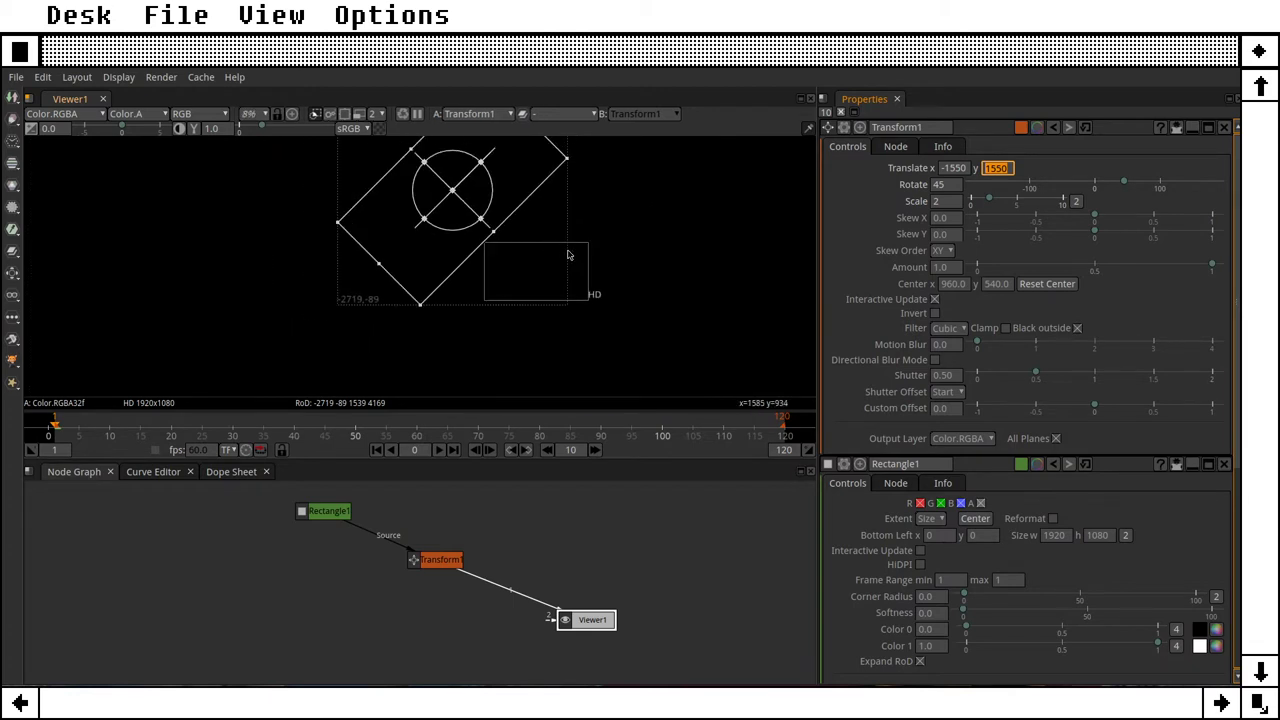
# Step: Set a keyframe at frame 1 on both translate dimensions of Transform1
pyautogui.click(638, 223)
pyautogui.moveTo(638, 223); pyautogui.dragTo(604, 263)
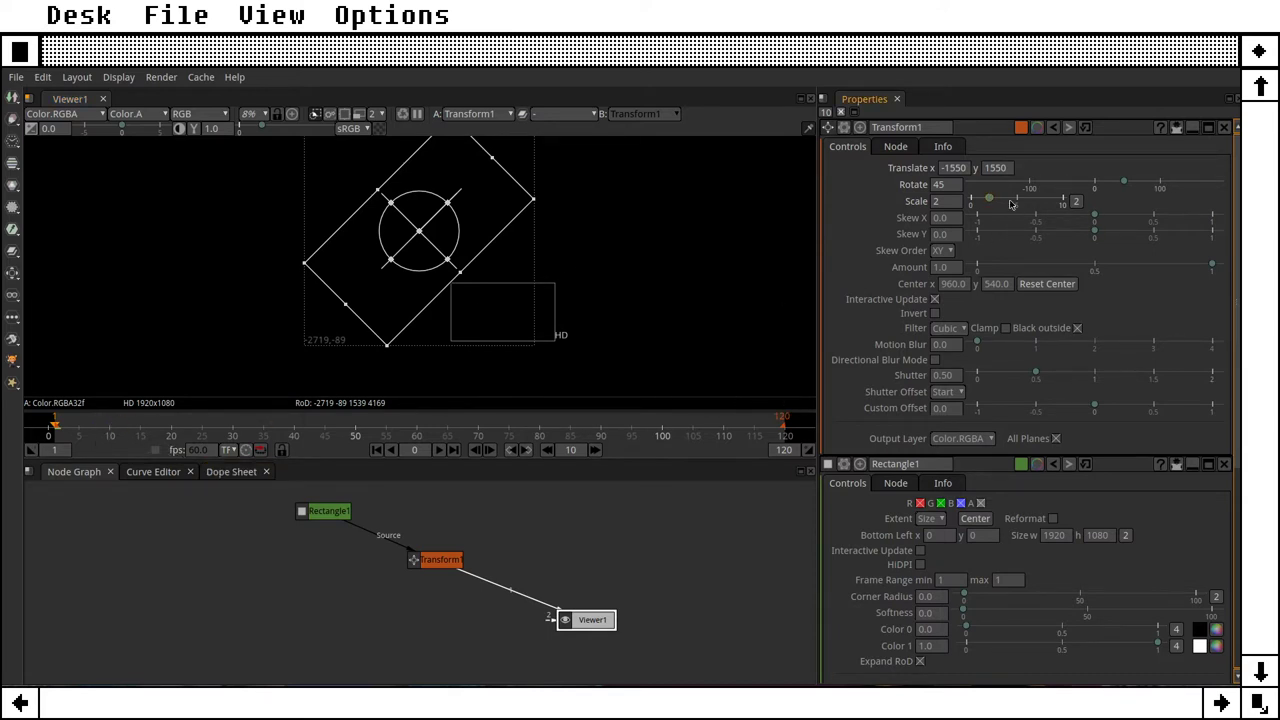
pyautogui.click(948, 170)
pyautogui.click(946, 170)
pyautogui.press('Return')
pyautogui.click(966, 170)
pyautogui.click(956, 174)
pyautogui.rightClick(955, 170)
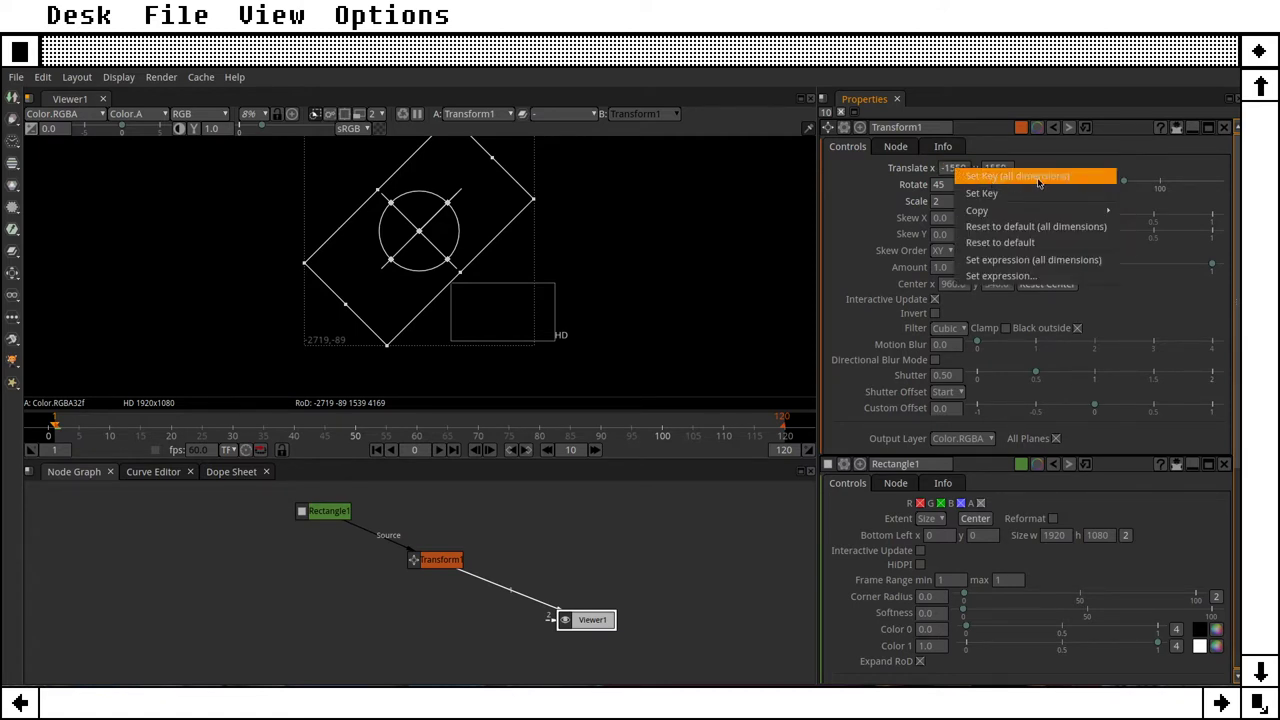
pyautogui.click(1000, 177)
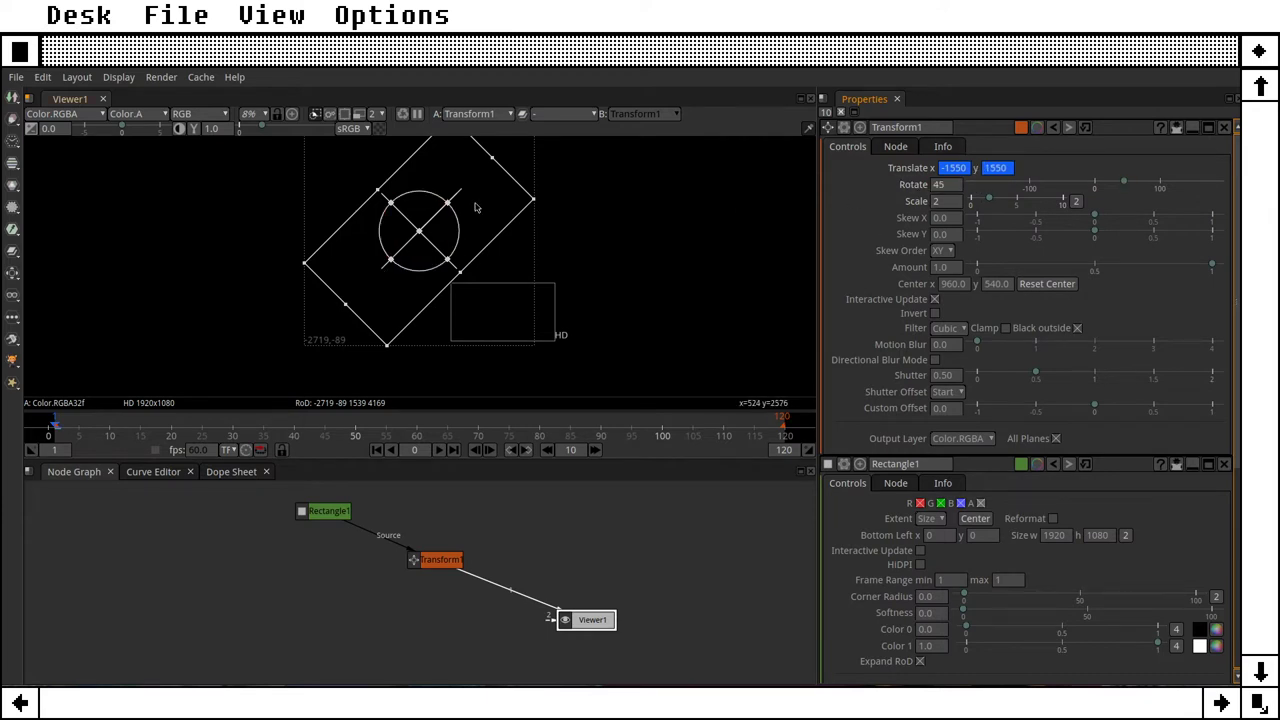
# Step: Go to the last frame, 120, and set Transform1's translate y to -1500
pyautogui.doubleClick(997, 170)
pyautogui.doubleClick(962, 173)
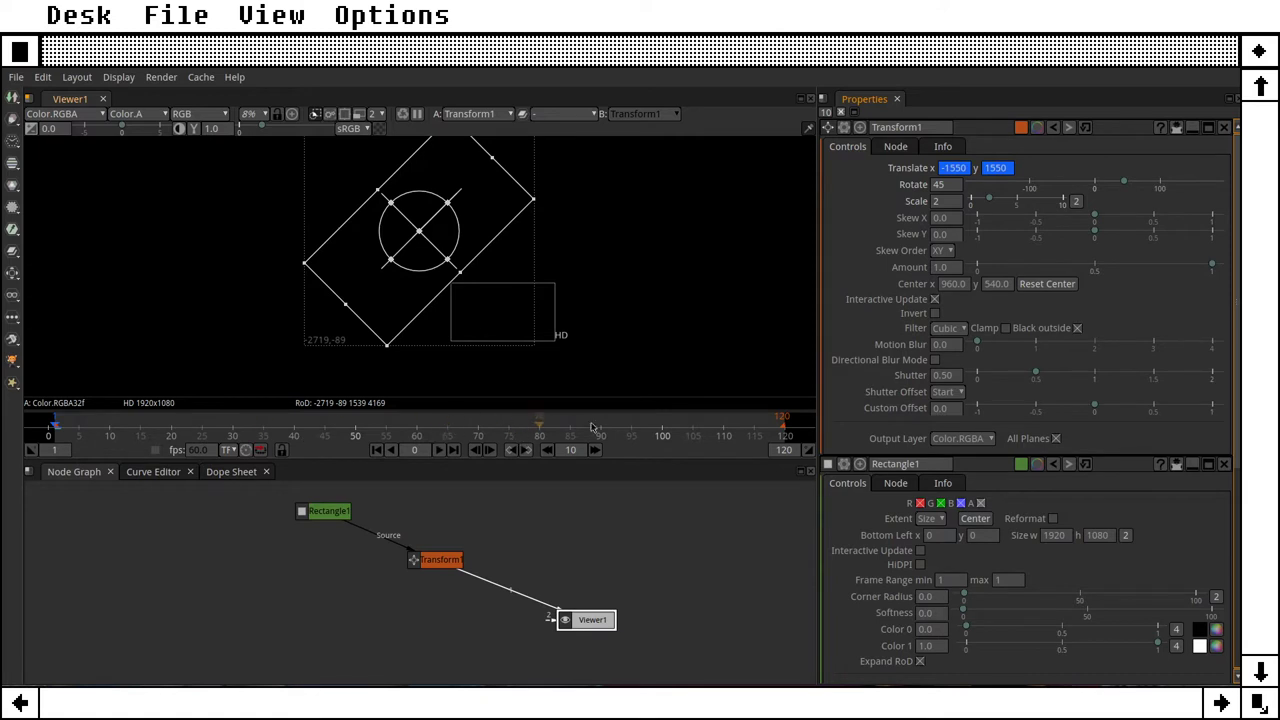
pyautogui.click(456, 452)
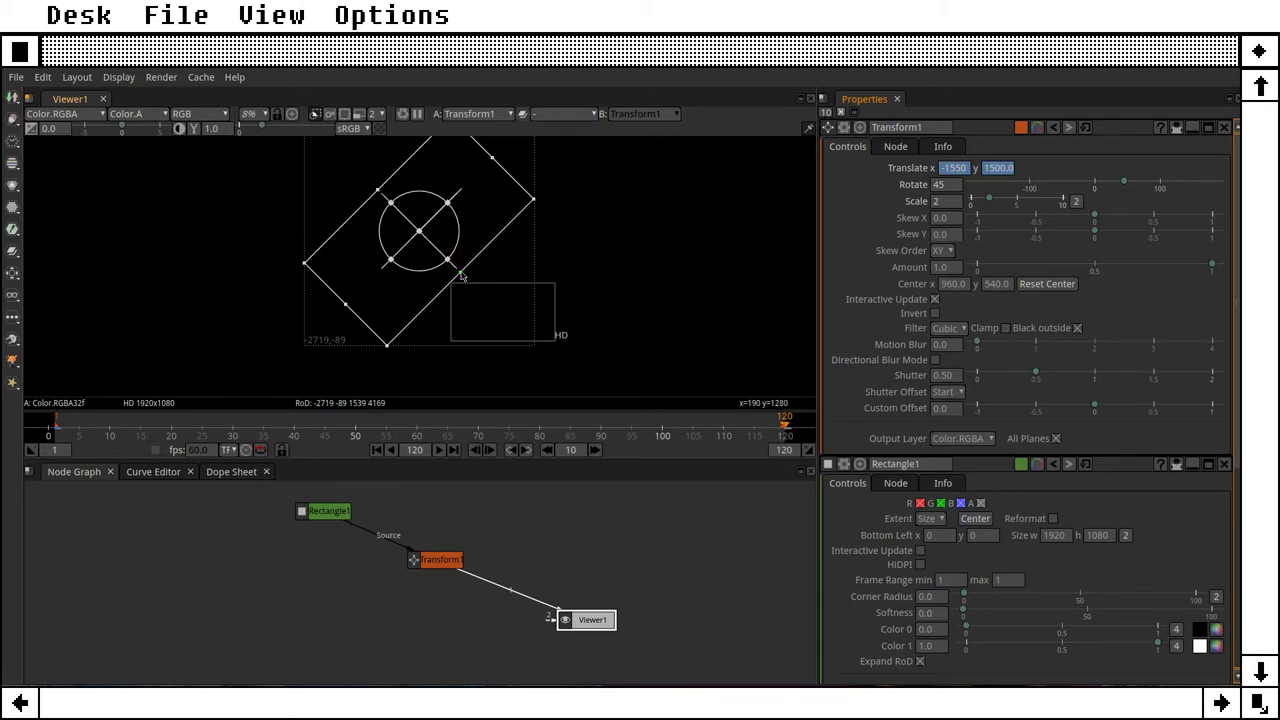
pyautogui.click(955, 168)
pyautogui.press('Home')
pyautogui.press('Delete')
pyautogui.press('Tab')
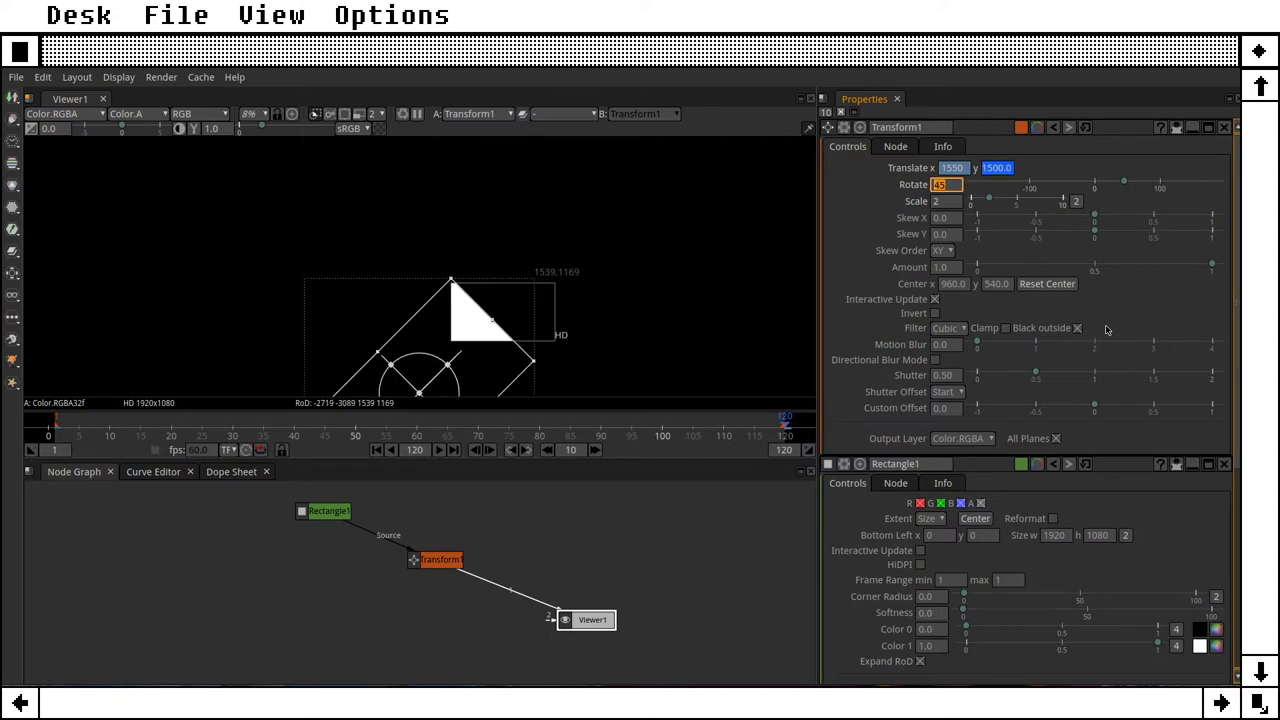
pyautogui.click(1000, 169)
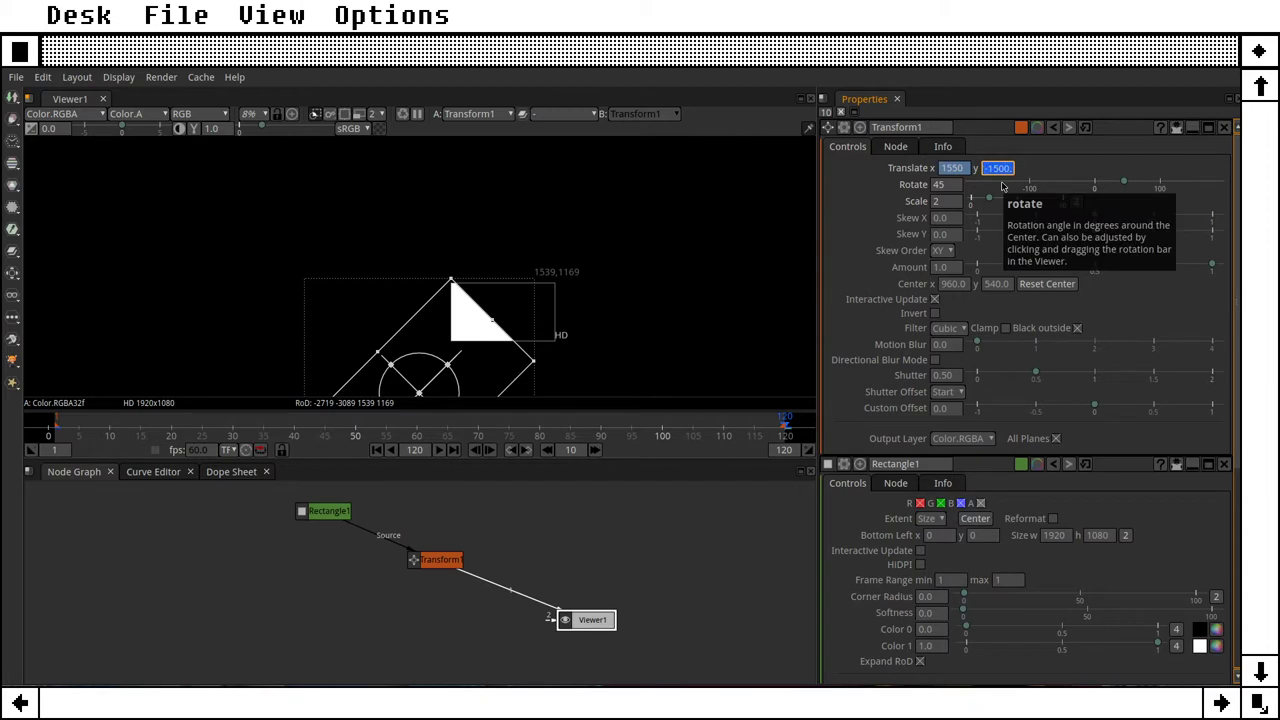
pyautogui.scroll(-3, 559, 262)
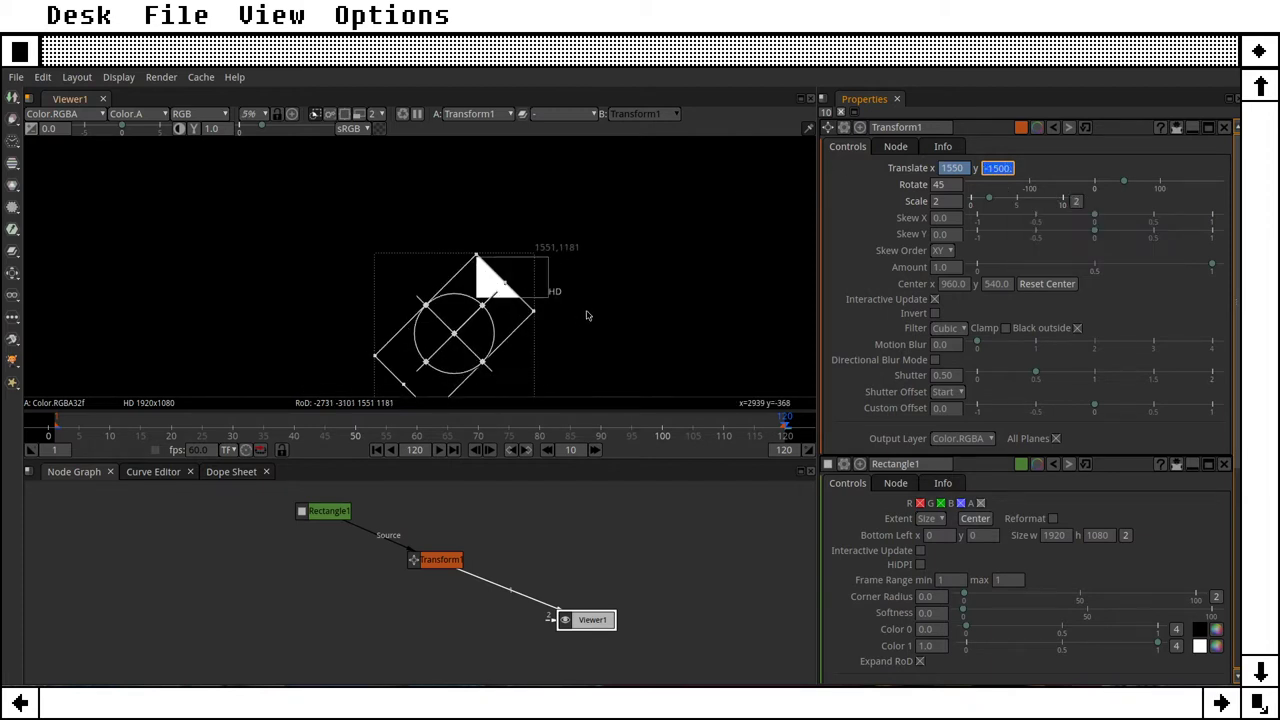
pyautogui.scroll(1, 588, 316)
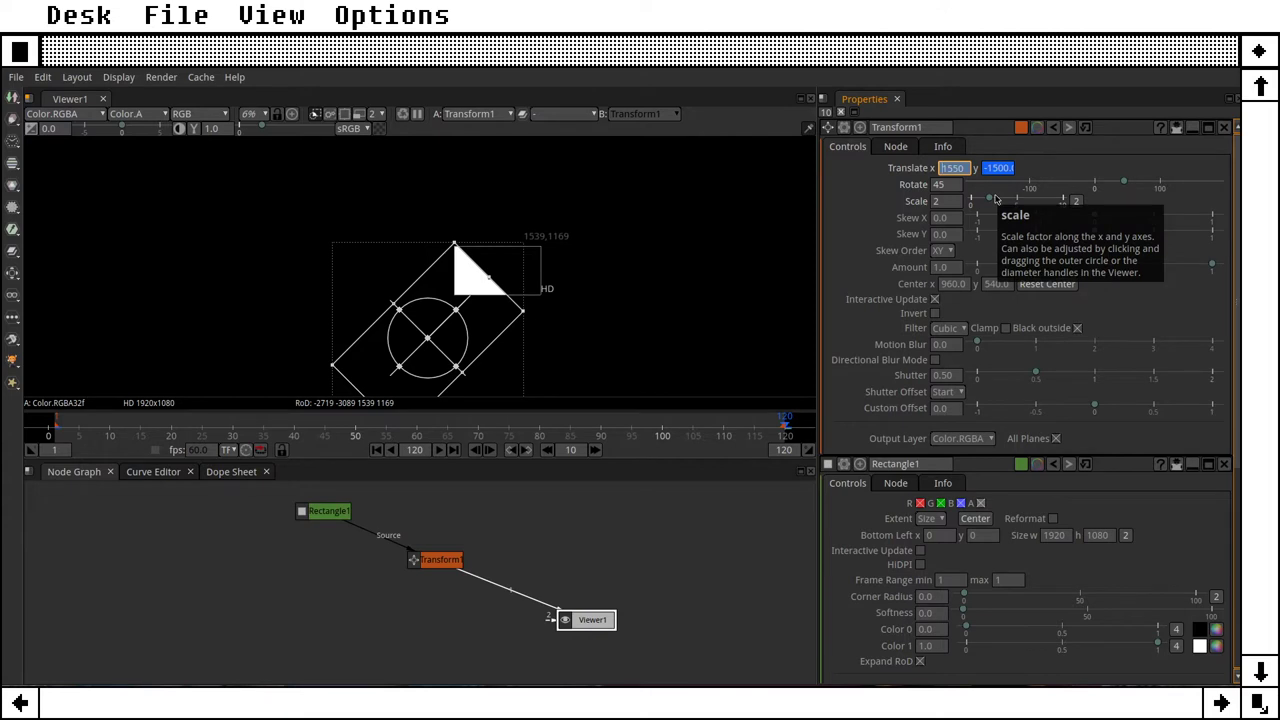
# Step: Set Transform1's translate at frame 120 to 1550 in x and -1550 in y, past the frame's lower-right corner
pyautogui.hotkey('shift', 'Tab')
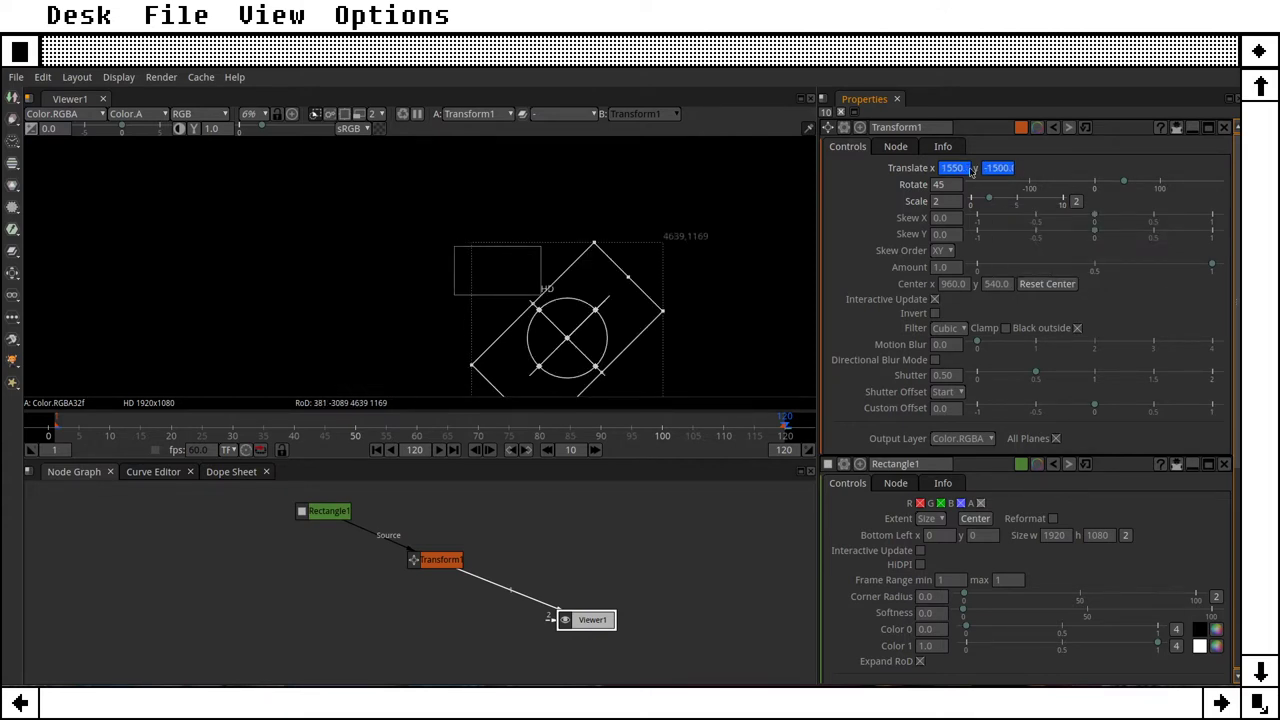
pyautogui.scroll(5, 500, 297)
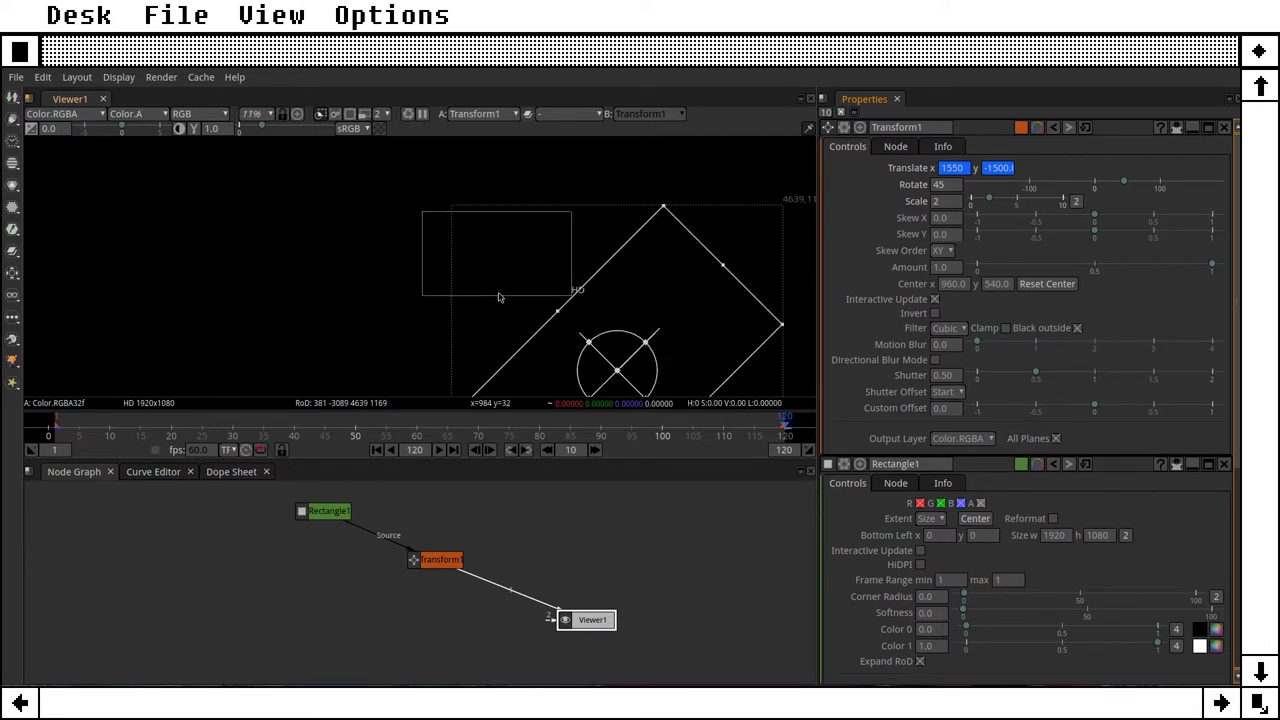
pyautogui.scroll(3, 500, 297)
pyautogui.scroll(-2, 500, 297)
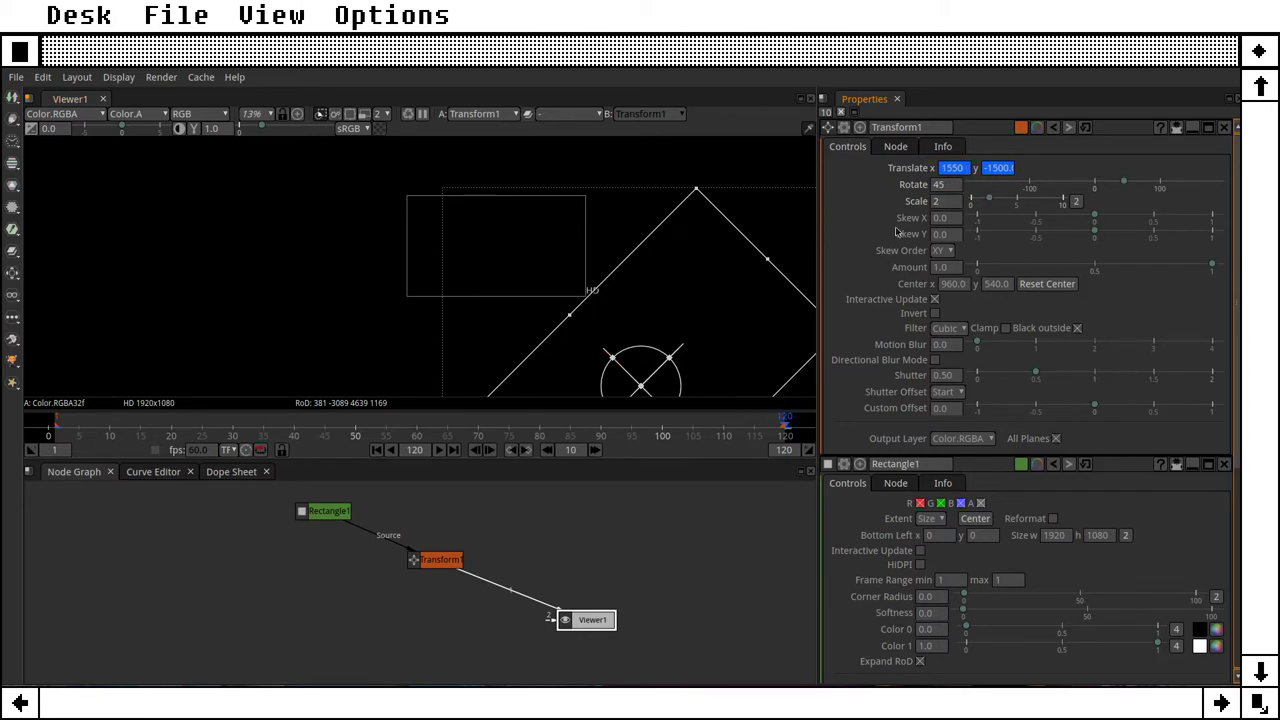
pyautogui.doubleClick(1004, 170)
pyautogui.write('1550')
pyautogui.press('Tab')
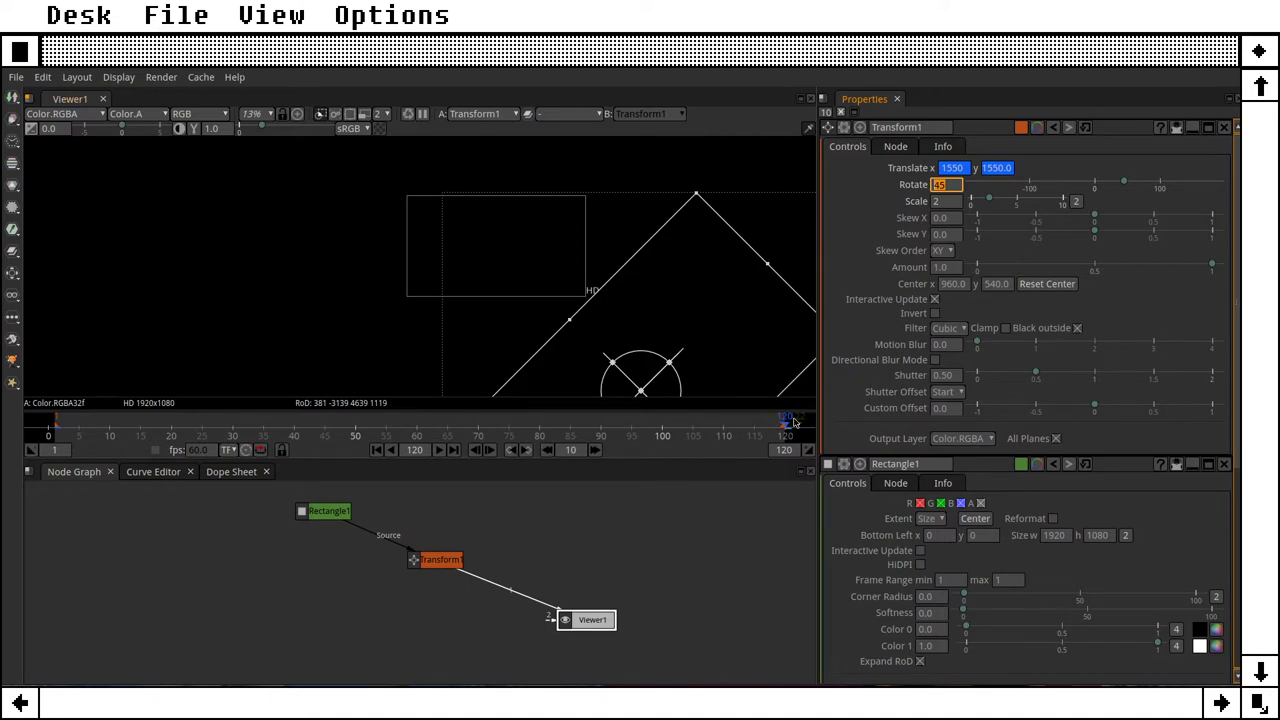
# Step: Scrub through the animation, return to frame 1 and play the rectangle's wipe across the HD frame
pyautogui.moveTo(770, 427); pyautogui.dragTo(330, 432)
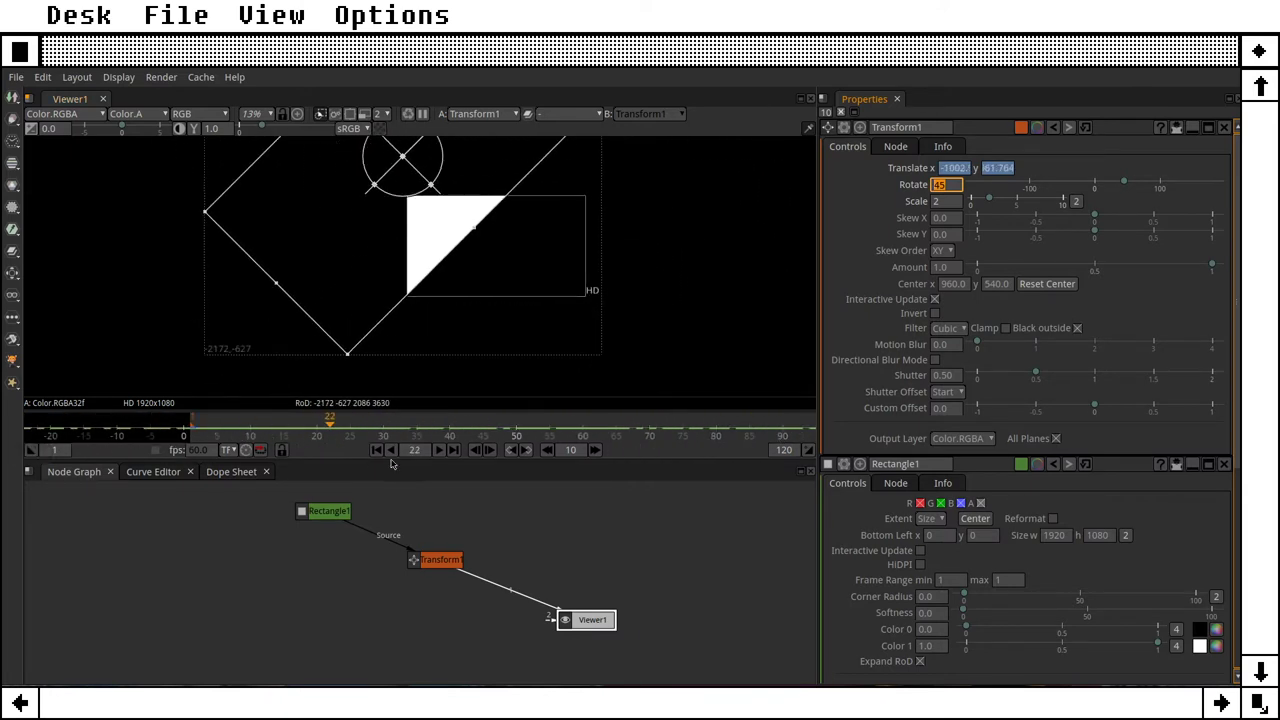
pyautogui.click(378, 453)
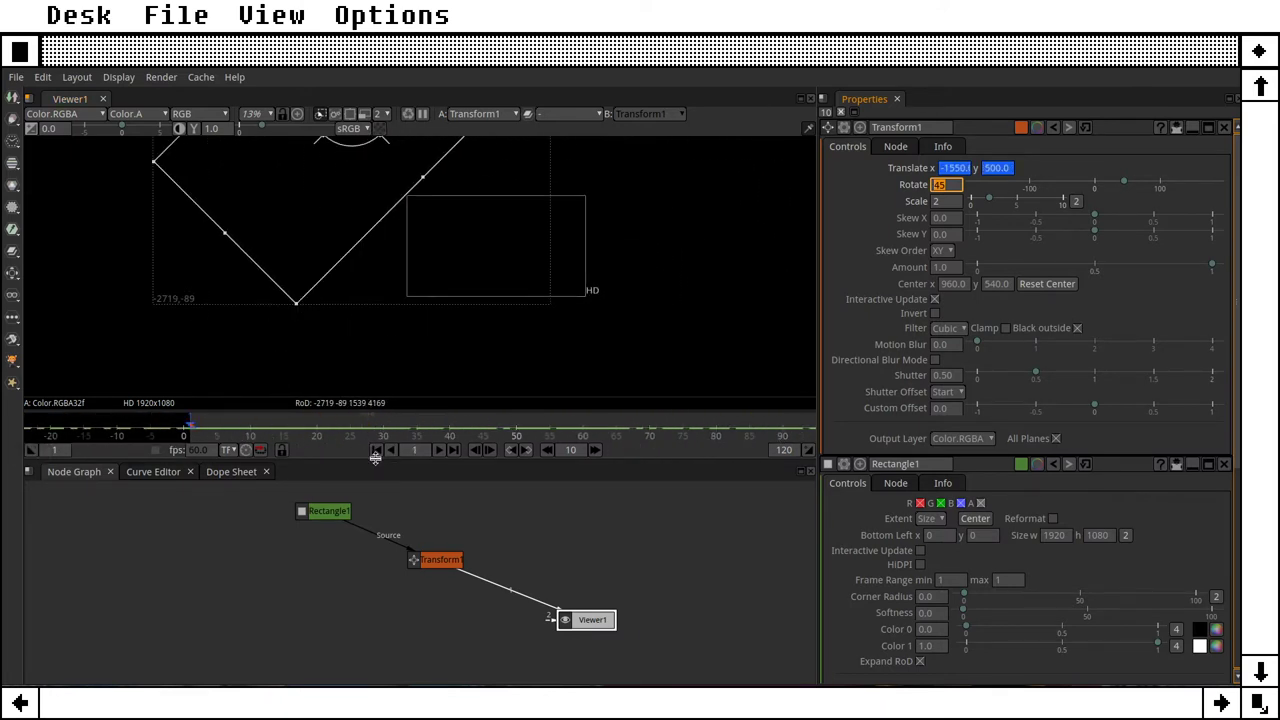
pyautogui.click(437, 451)
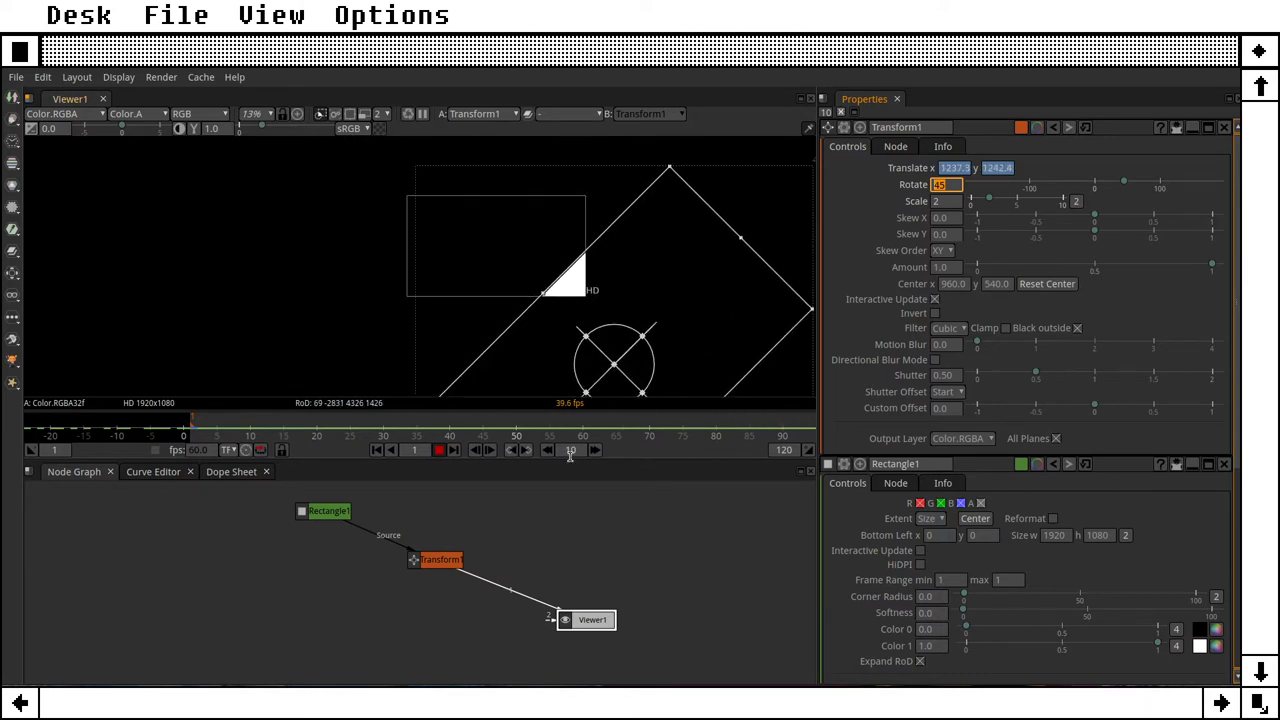
pyautogui.click(440, 452)
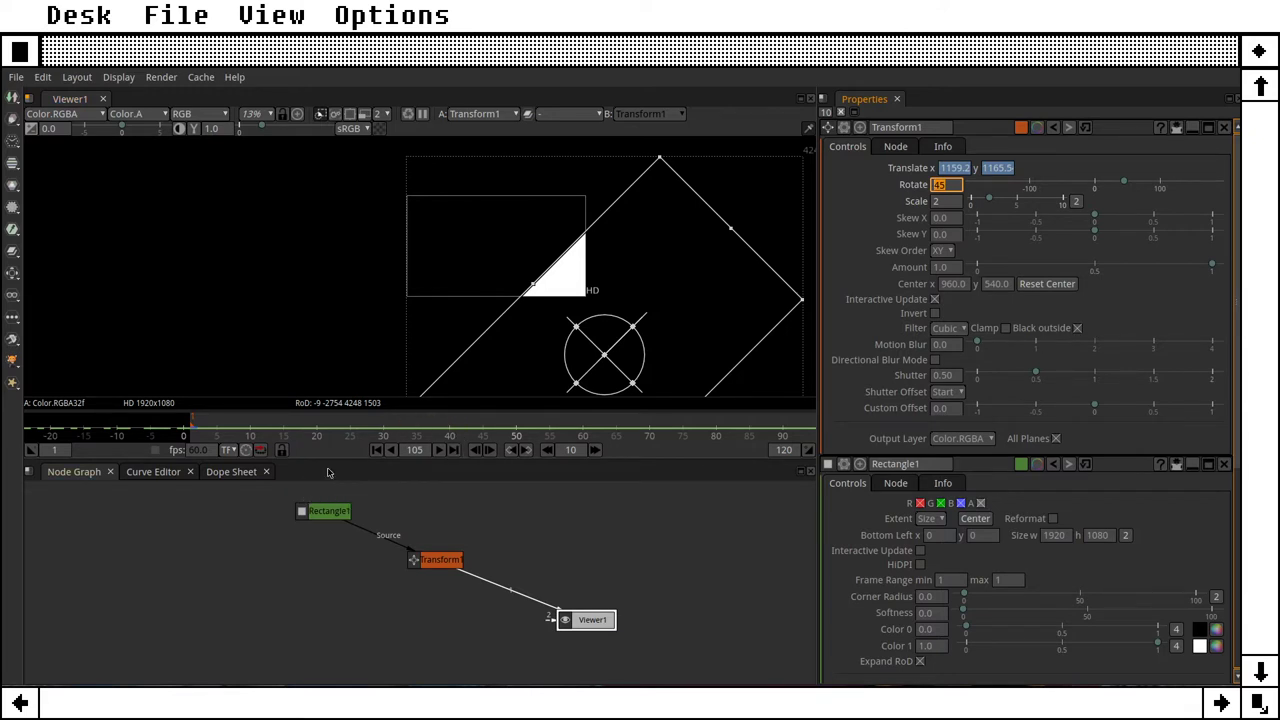
# Step: Examine Transform1's translate x and y curves in the Curve Editor, first individually and together again
pyautogui.click(155, 473)
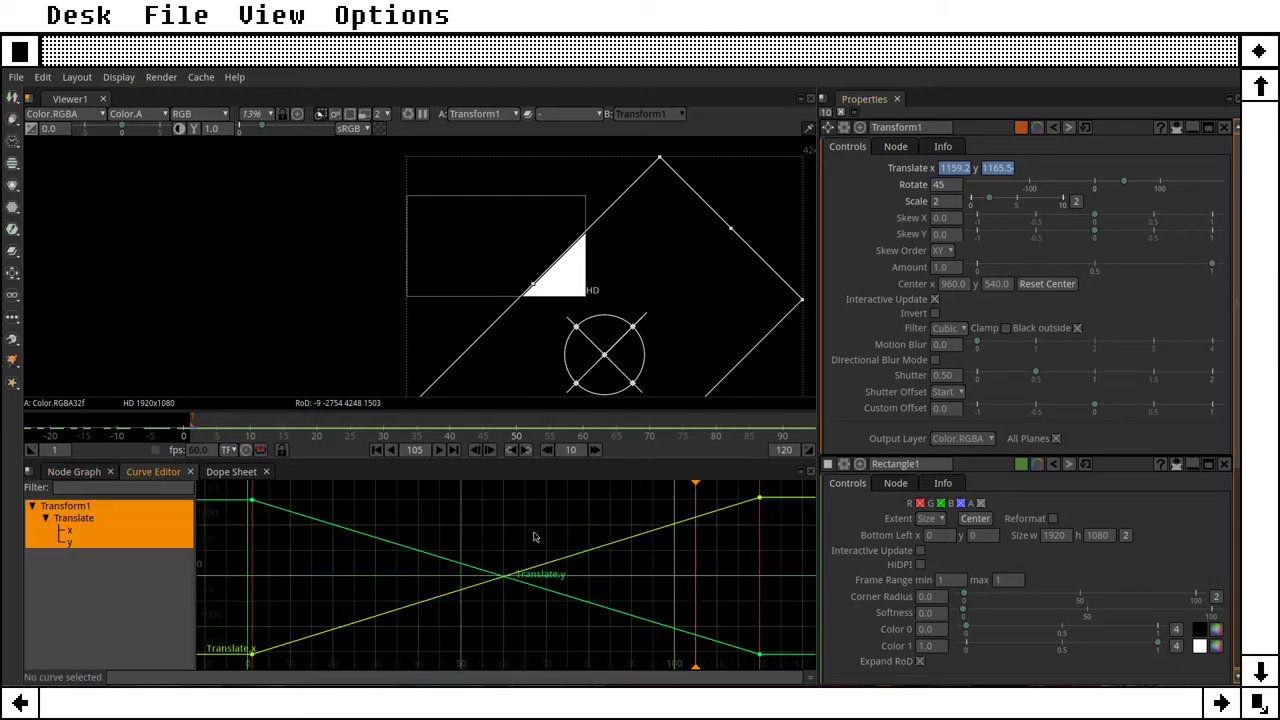
pyautogui.scroll(-2, 538, 548)
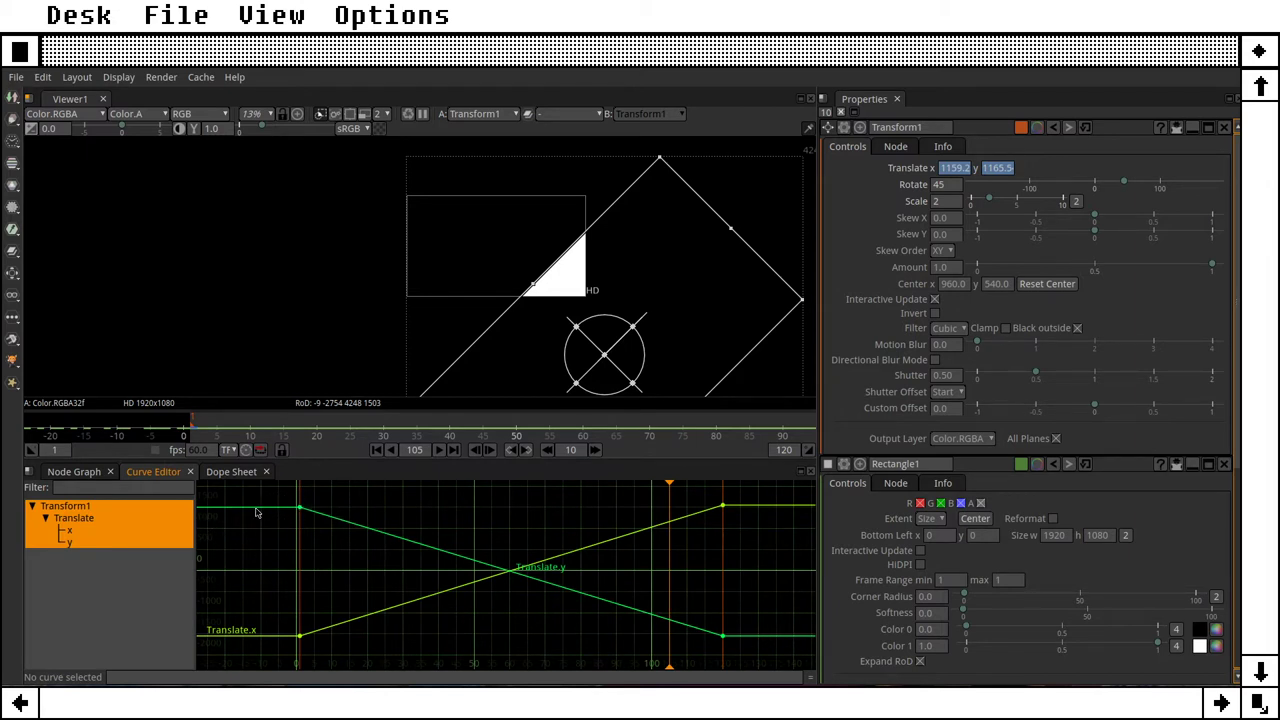
pyautogui.click(63, 534)
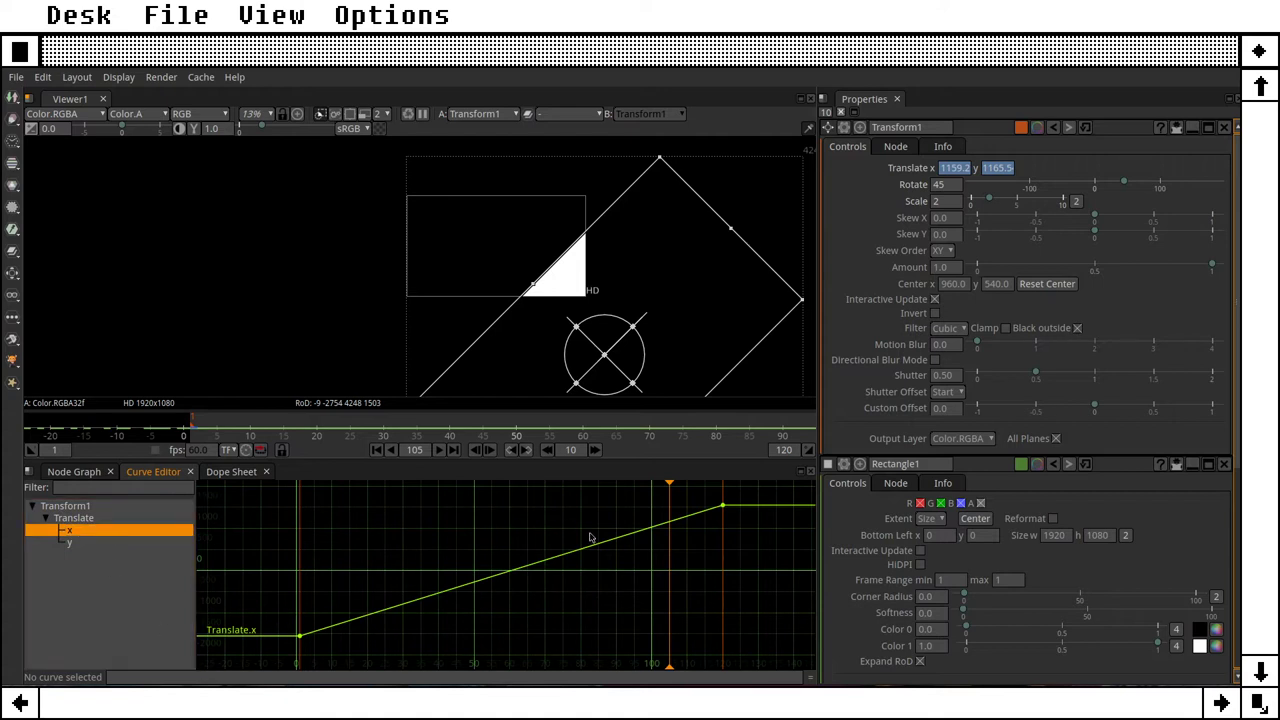
pyautogui.click(82, 547)
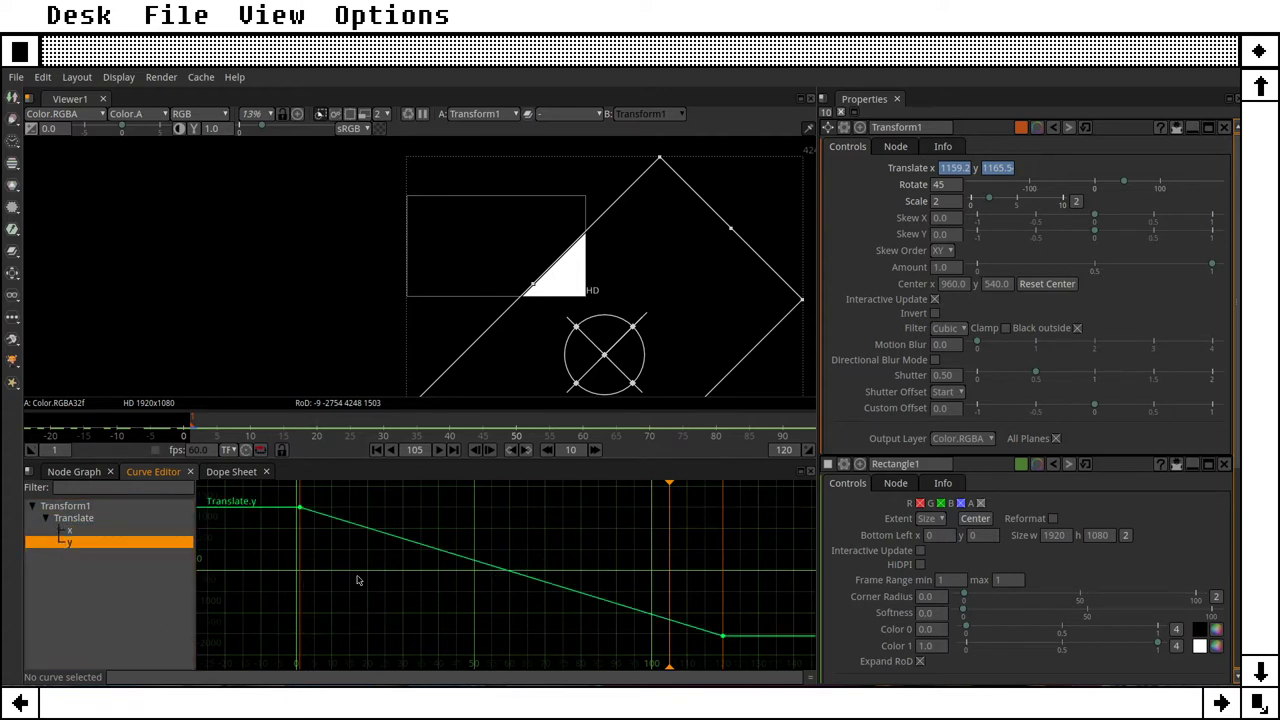
pyautogui.click(88, 518)
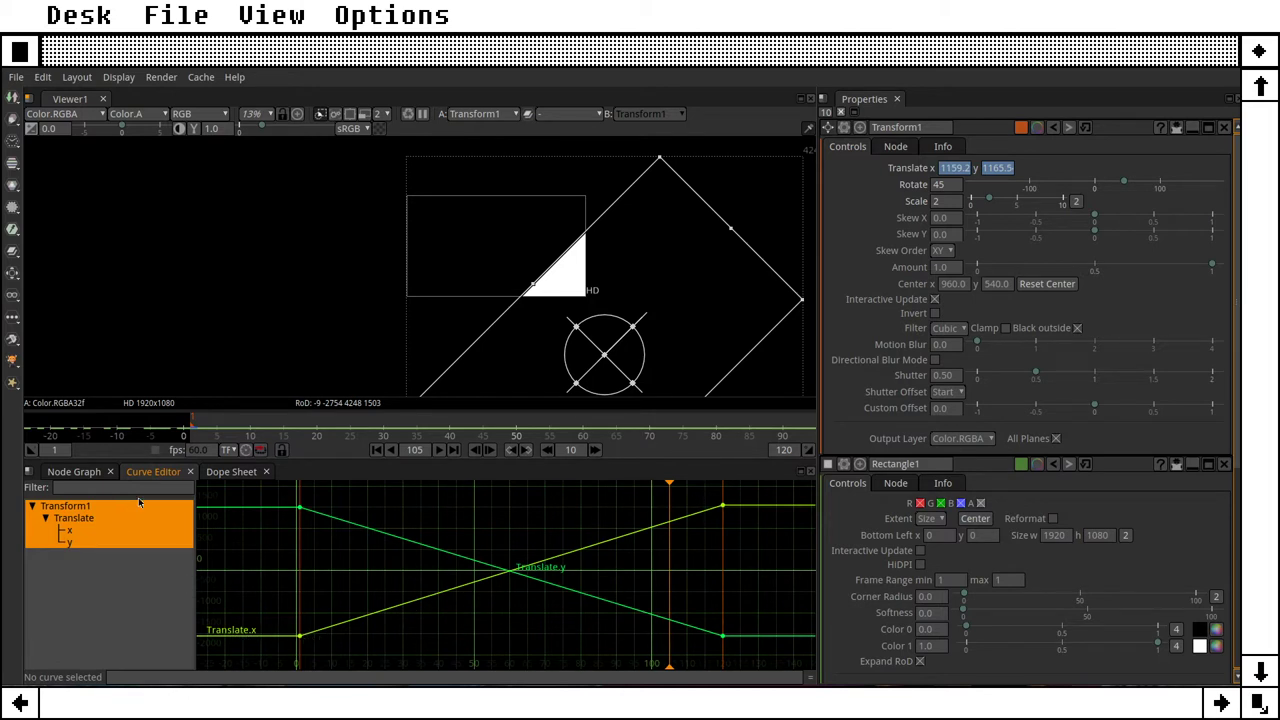
# Step: Examine Transform1's keyframes in the Dope Sheet and compare them with the points on the translate curves
pyautogui.click(212, 481)
pyautogui.scroll(-6, 406, 540)
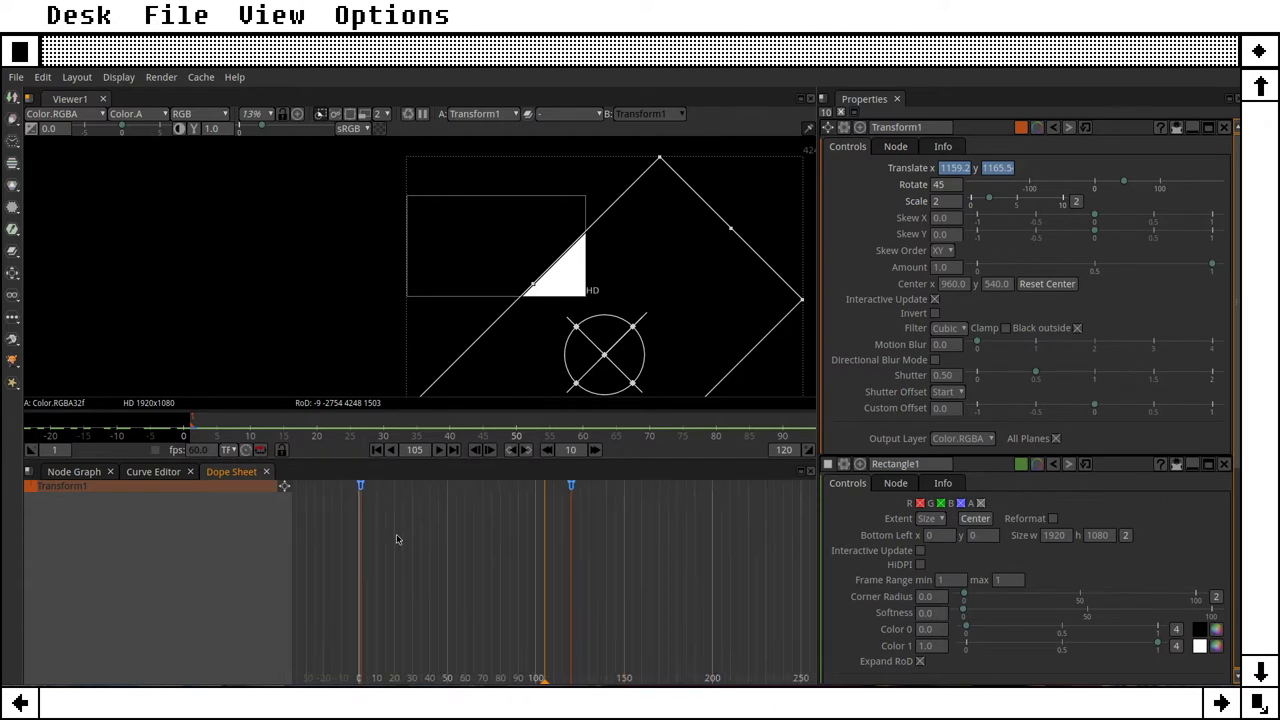
pyautogui.click(108, 487)
pyautogui.scroll(-4, 463, 517)
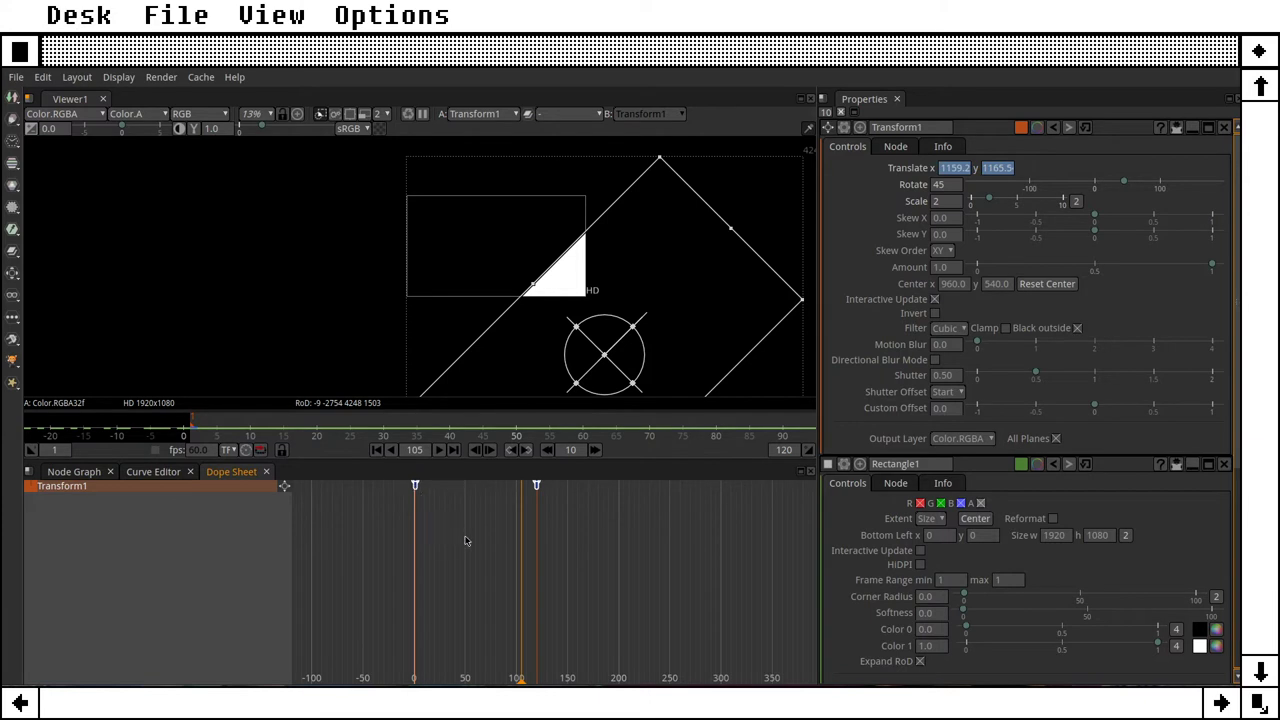
pyautogui.click(143, 472)
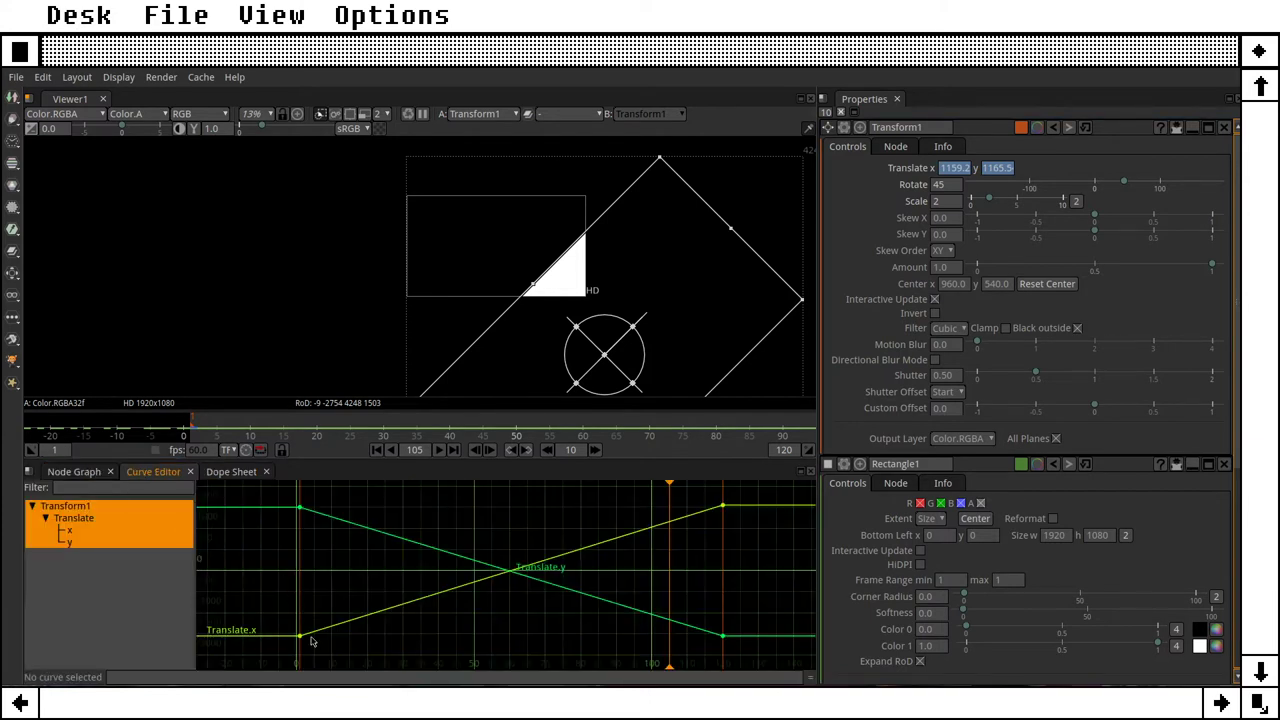
pyautogui.click(300, 637)
pyautogui.click(226, 477)
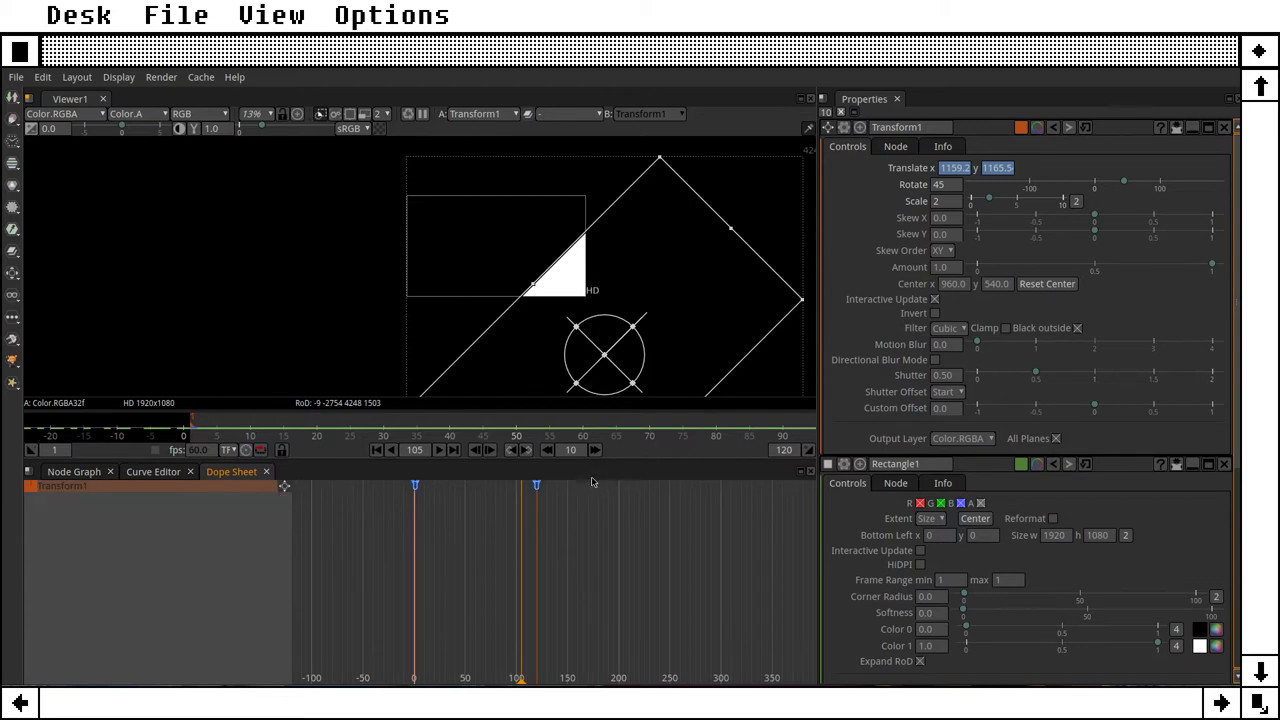
# Step: Maximize the Dope Sheet, ease Transform1's keyframes at frames 1 and 120 with horizontal interpolation, and check the curves
pyautogui.press('space')
pyautogui.scroll(-6, 680, 220)
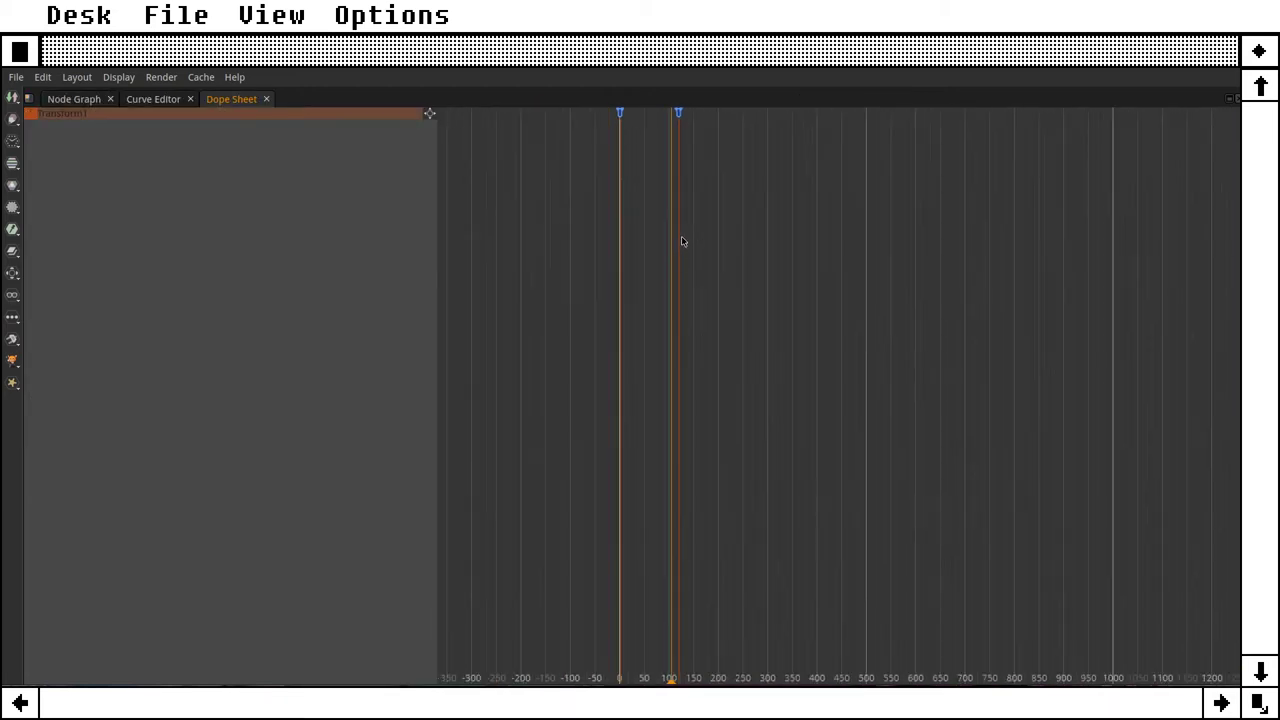
pyautogui.scroll(6, 657, 146)
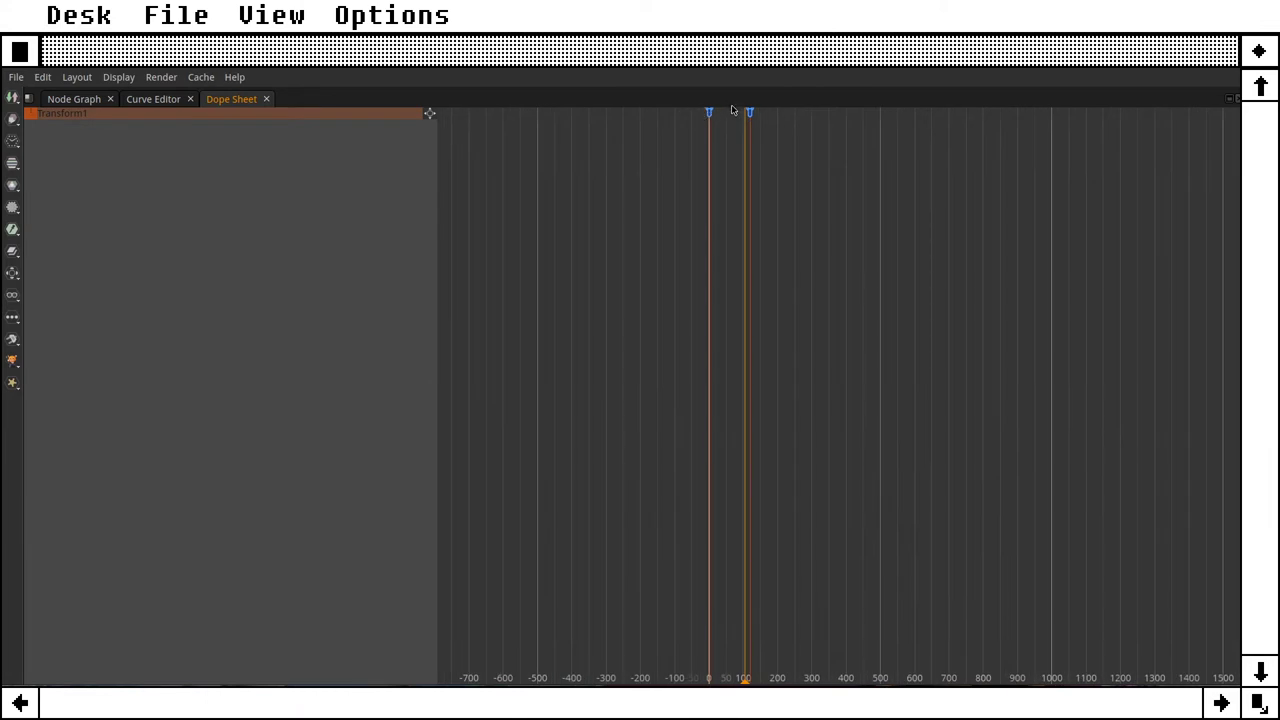
pyautogui.click(667, 113)
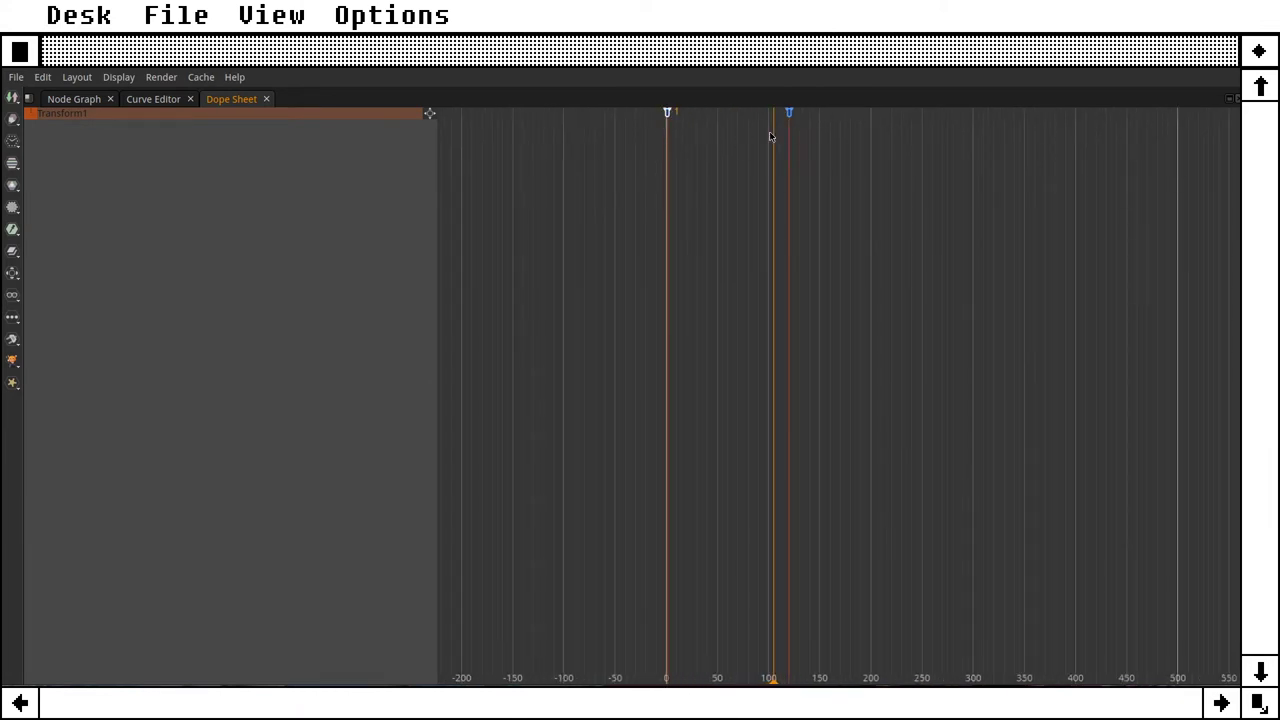
pyautogui.click(789, 113)
pyautogui.click(132, 100)
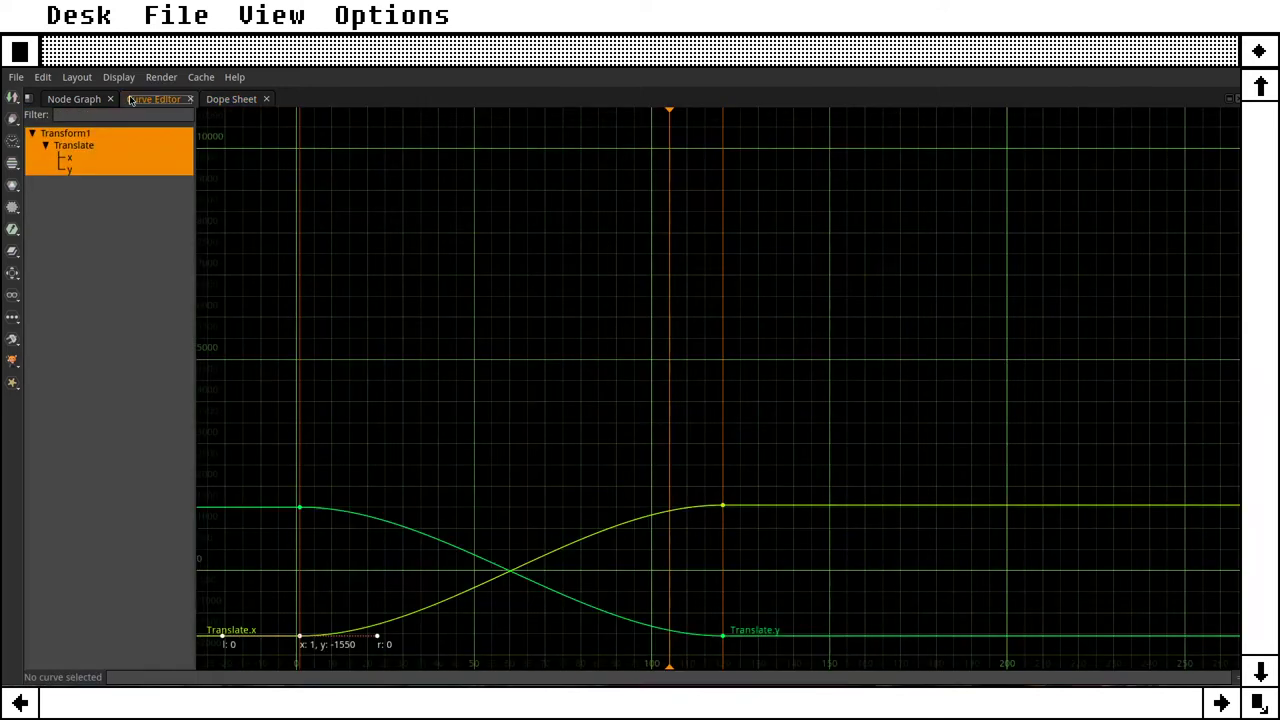
# Step: Select both Transform1 keyframes in the Dope Sheet, review the interpolation options such as Horizontal Interpolation, and return to the translate curves
pyautogui.click(220, 100)
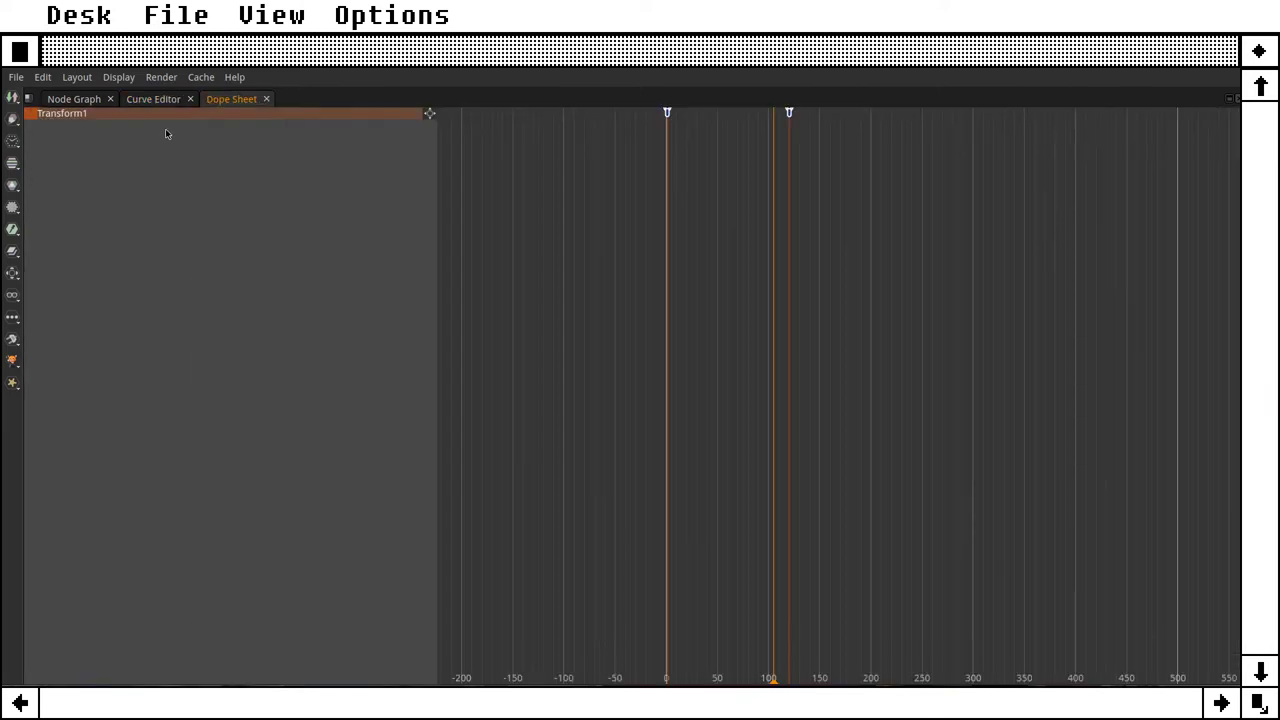
pyautogui.click(34, 116)
pyautogui.click(790, 111)
pyautogui.hotkey('ctrl', 'a')
pyautogui.moveTo(649, 138); pyautogui.dragTo(808, 106)
pyautogui.rightClick(789, 113)
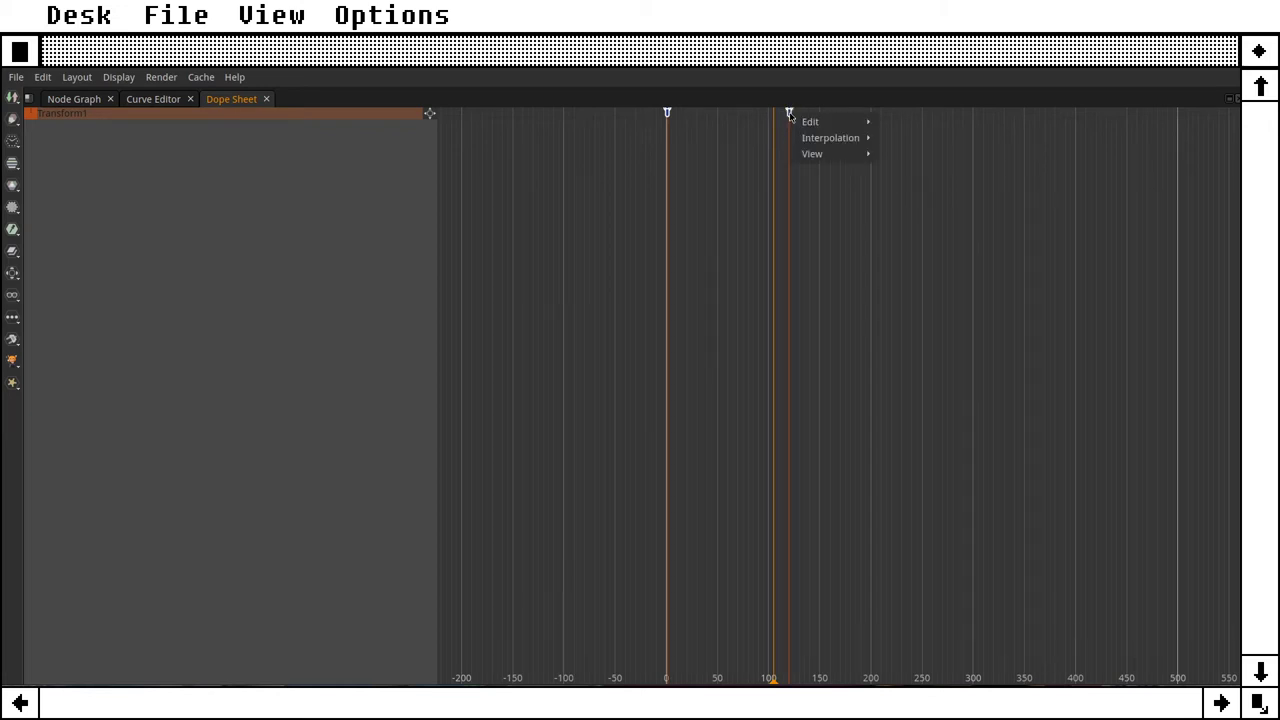
pyautogui.moveTo(842, 149)
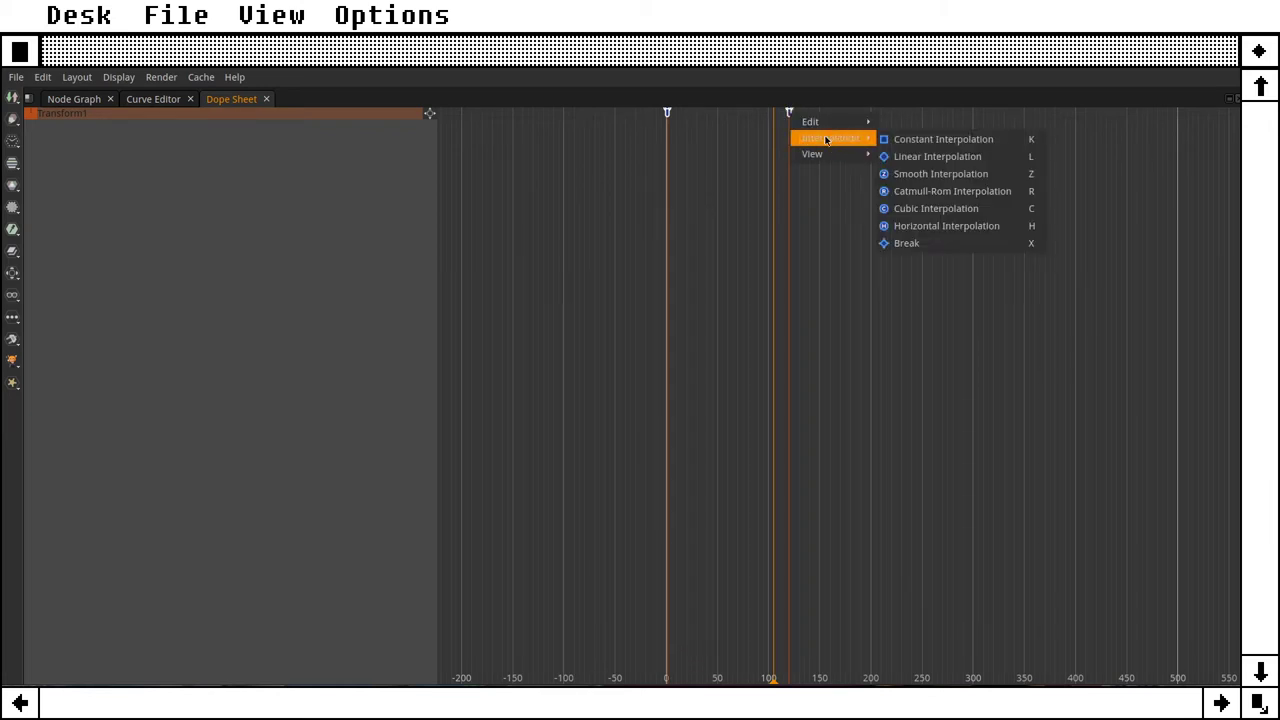
pyautogui.moveTo(810, 124)
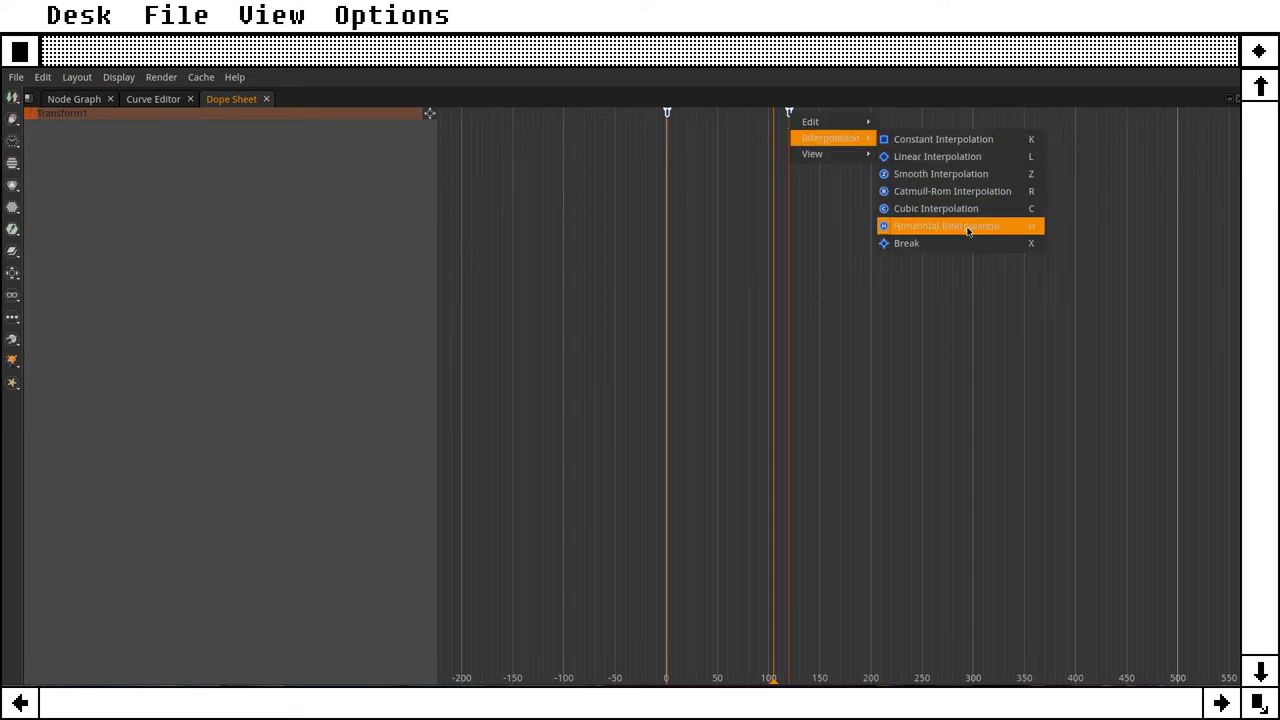
pyautogui.click(320, 203)
pyautogui.click(153, 99)
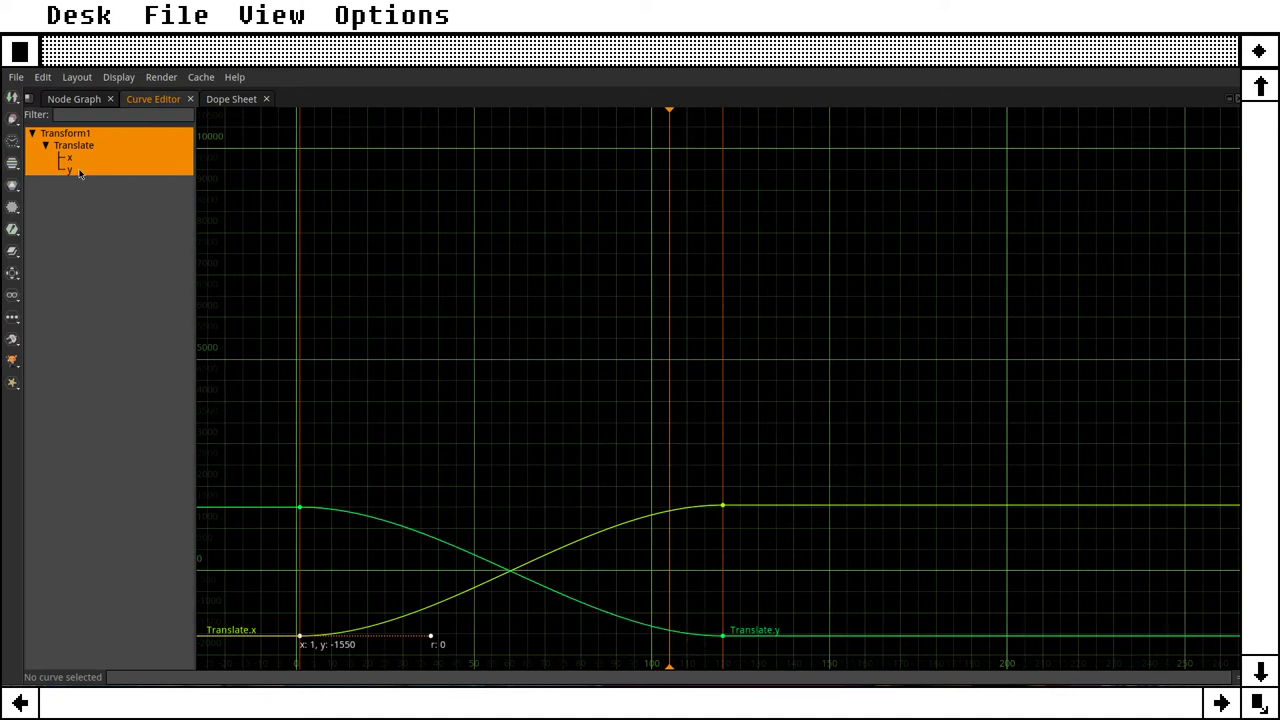
# Step: Return to the node graph, restore the full layout, and play the wipe from the first frame with the HD frame enlarged
pyautogui.click(74, 98)
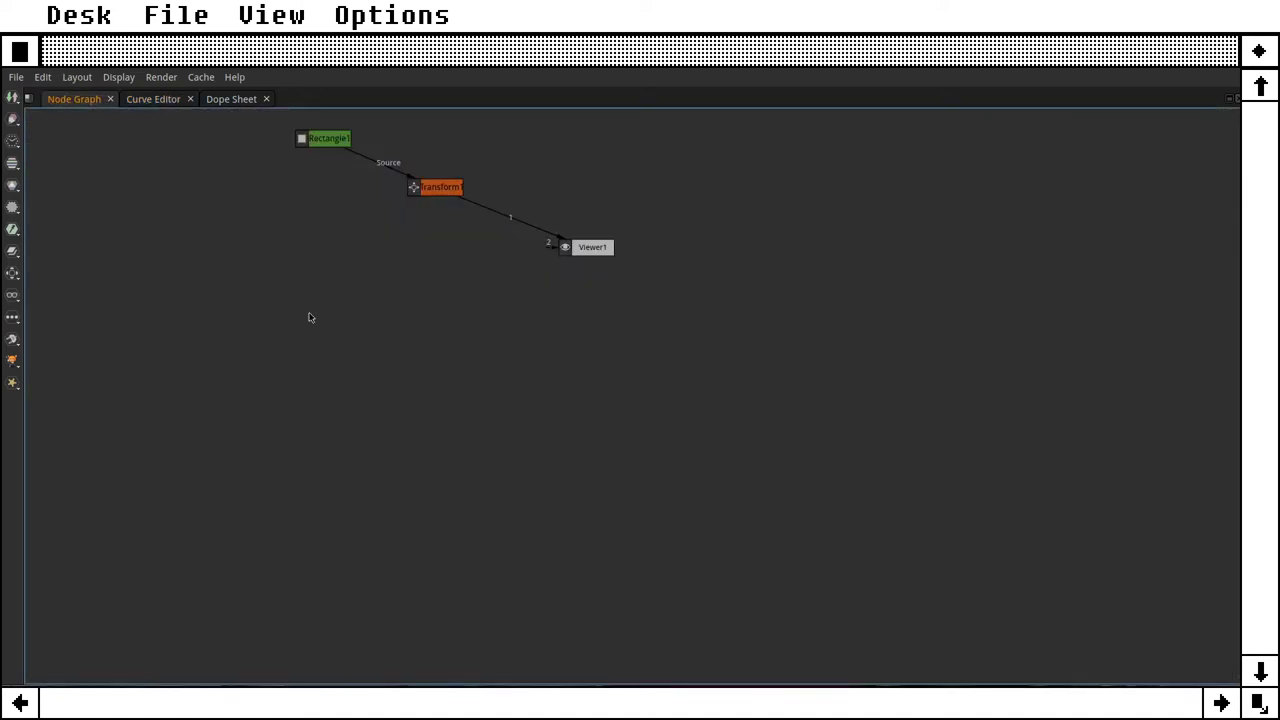
pyautogui.press('space')
pyautogui.scroll(-3, 283, 218)
pyautogui.scroll(-1, 262, 218)
pyautogui.scroll(-1, 269, 246)
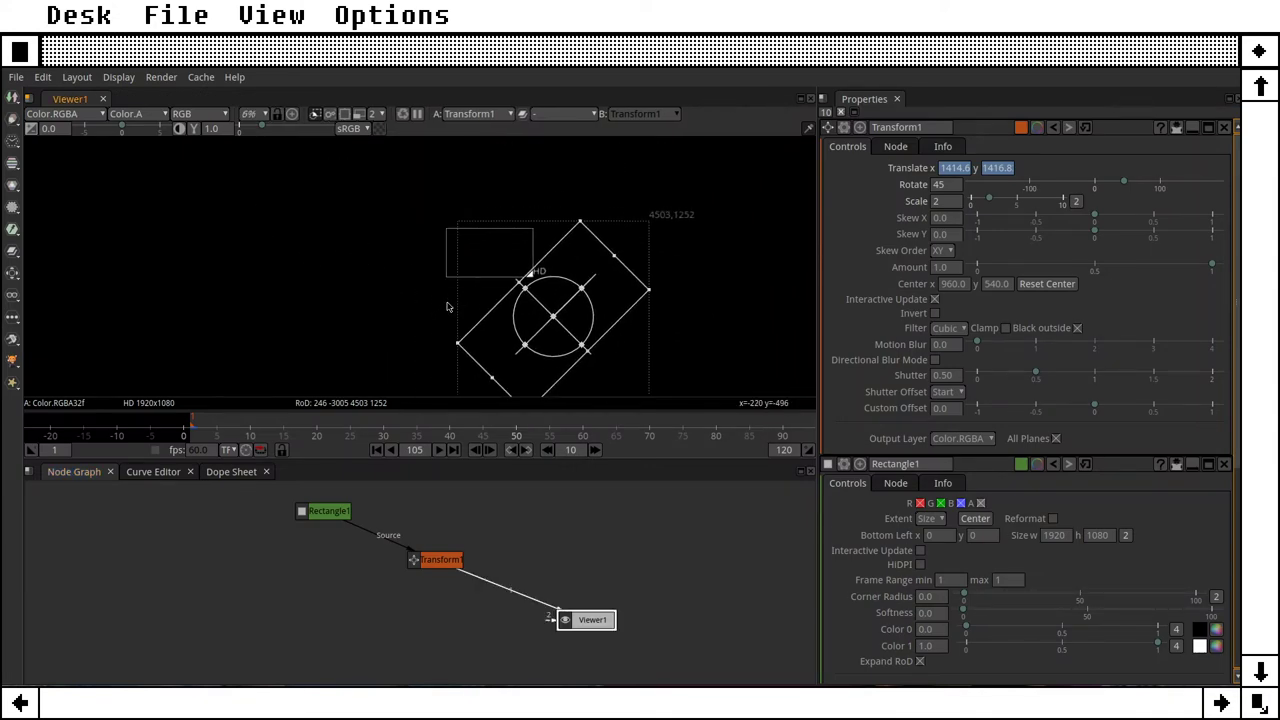
pyautogui.scroll(8, 451, 271)
pyautogui.moveTo(466, 281); pyautogui.dragTo(423, 238)
pyautogui.click(377, 450)
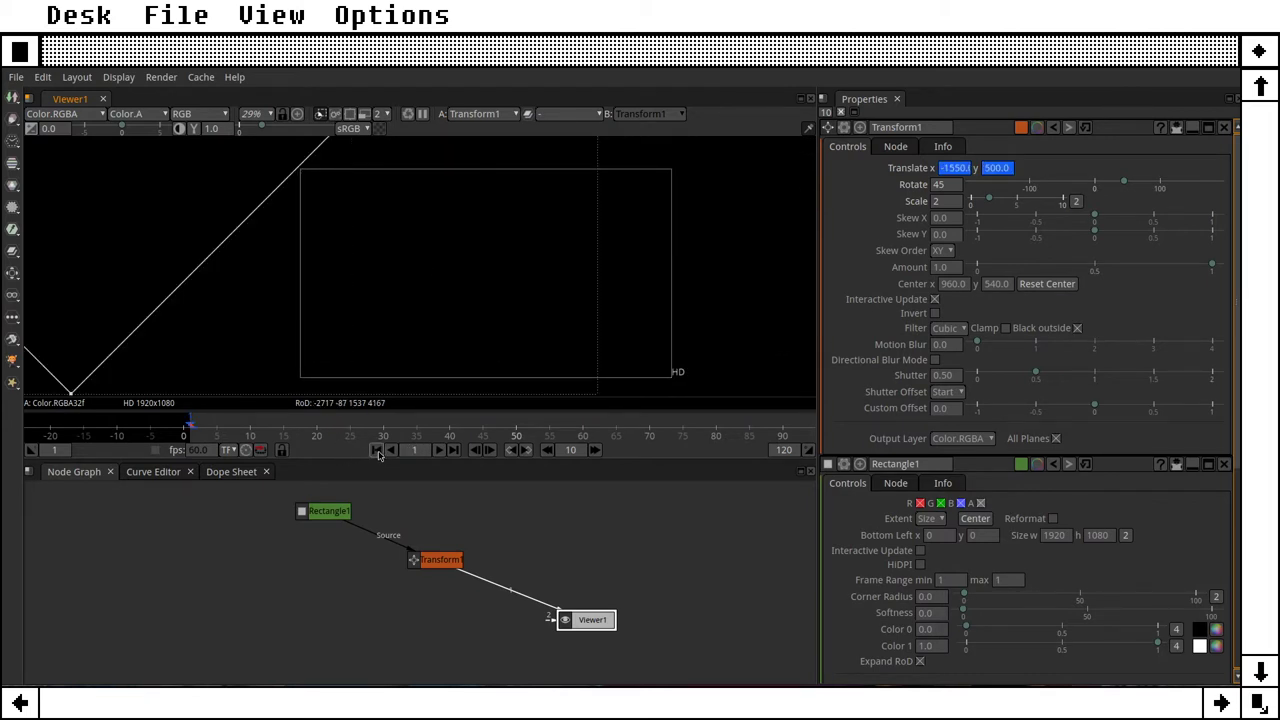
pyautogui.click(438, 450)
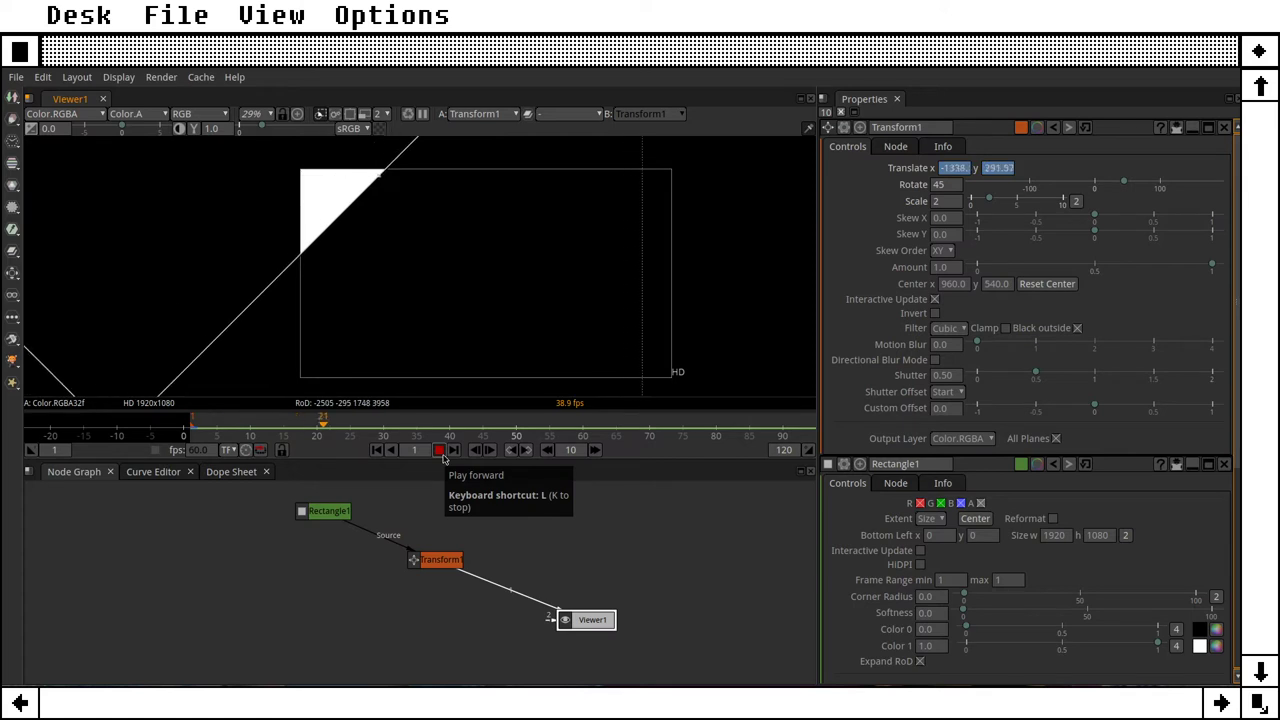
pyautogui.click(440, 451)
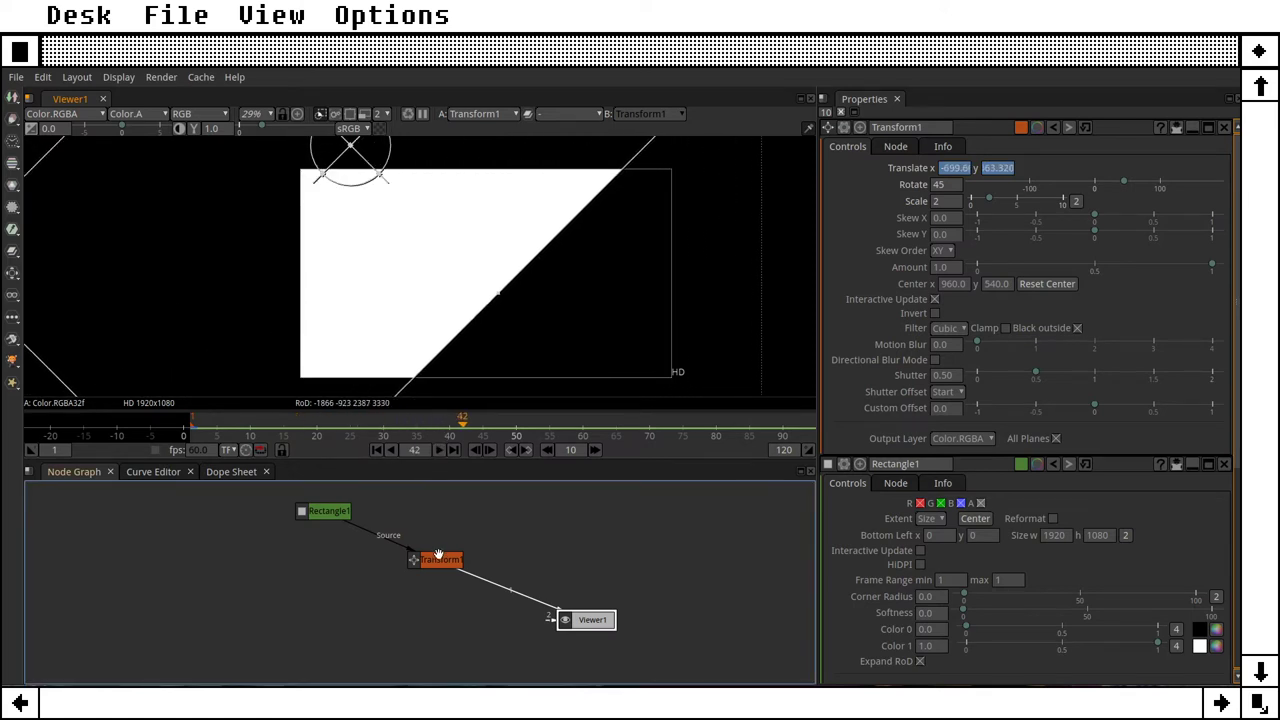
# Step: Open the colour picker for Rectangle1's Color 1 and switch to the RapidTables Hex to RGB converter in the browser
pyautogui.click(334, 513)
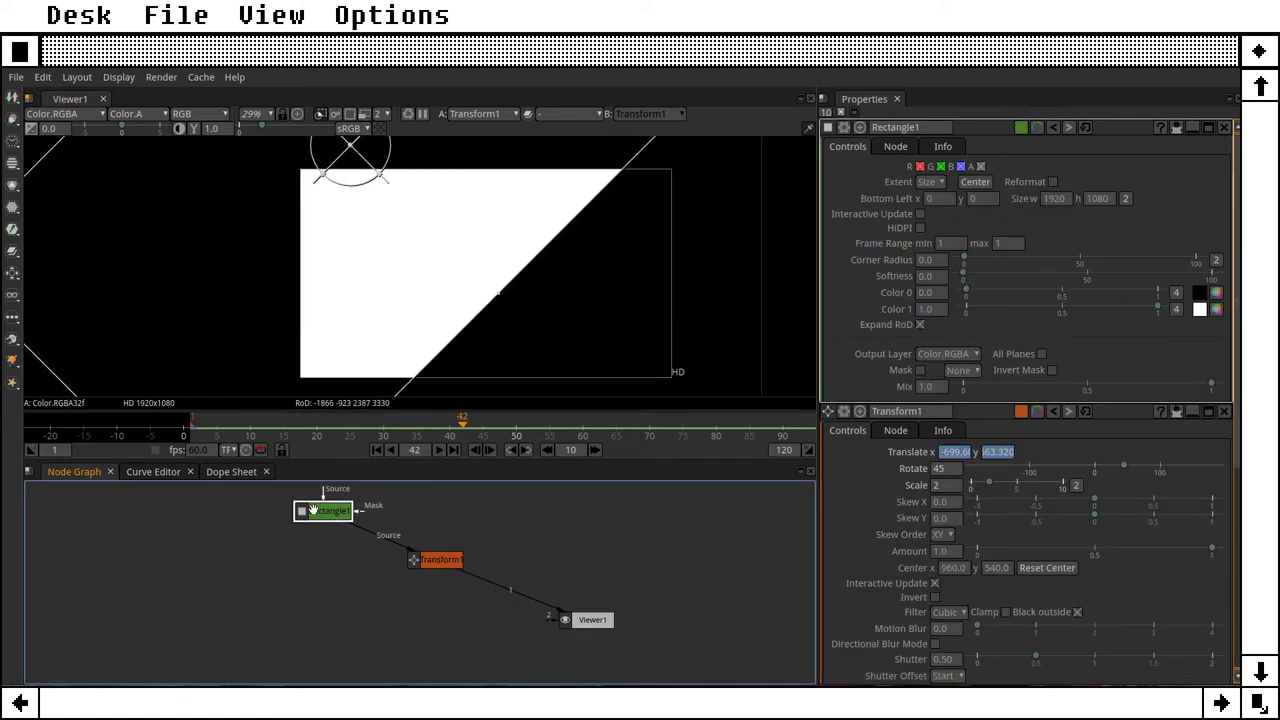
pyautogui.click(1216, 310)
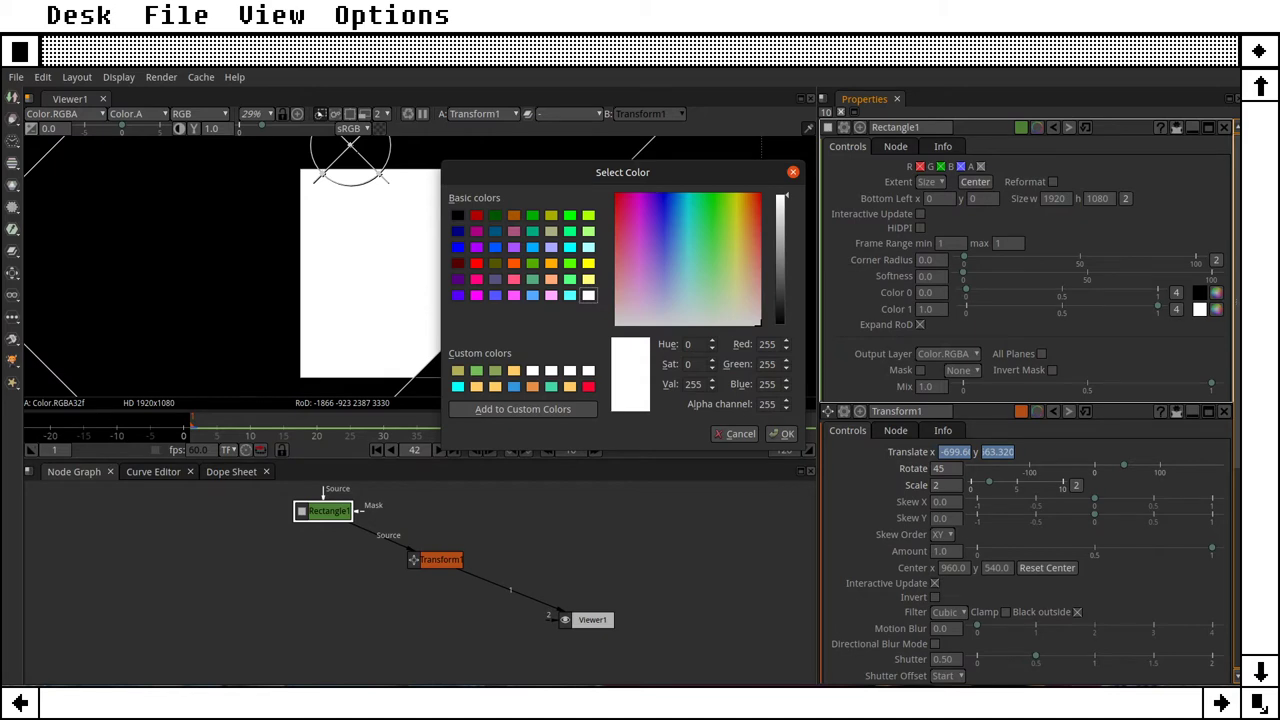
pyautogui.press('Escape')
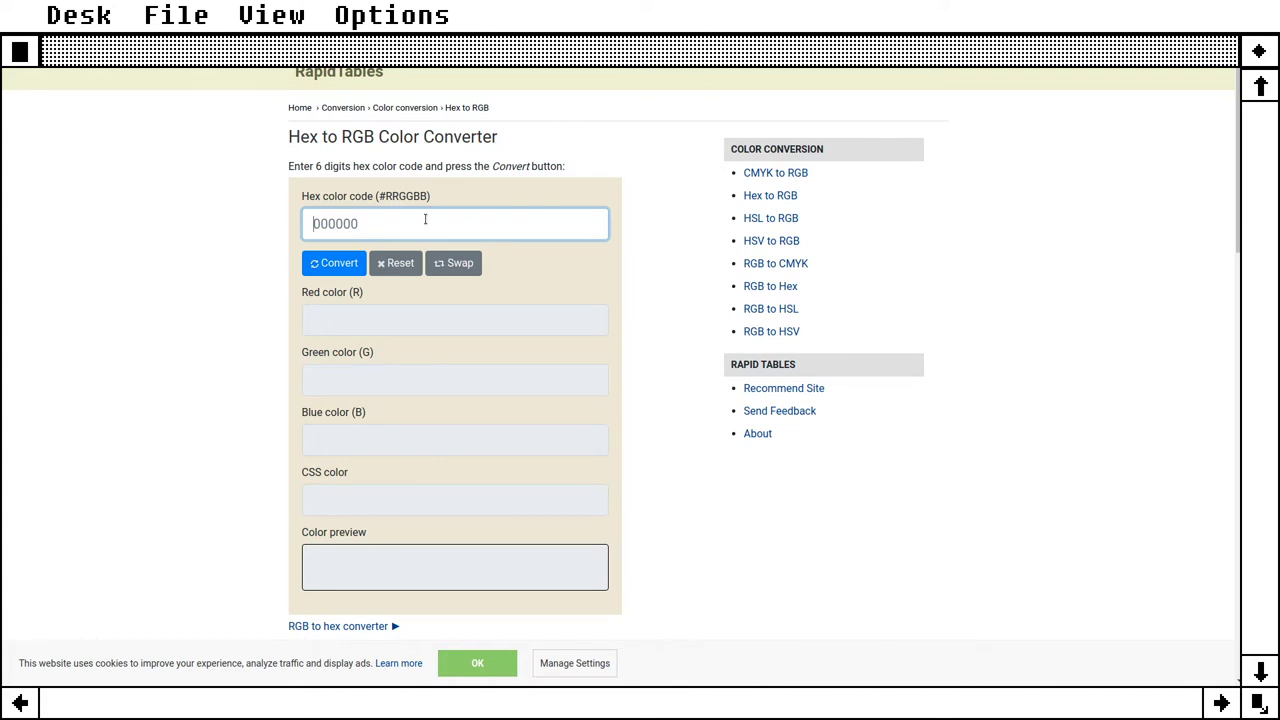
# Step: Convert hex code #87a566 to RGB, then correct the code to #87a556 and convert it again
pyautogui.write('#87a566')
pyautogui.press('Tab')
pyautogui.press('Return')
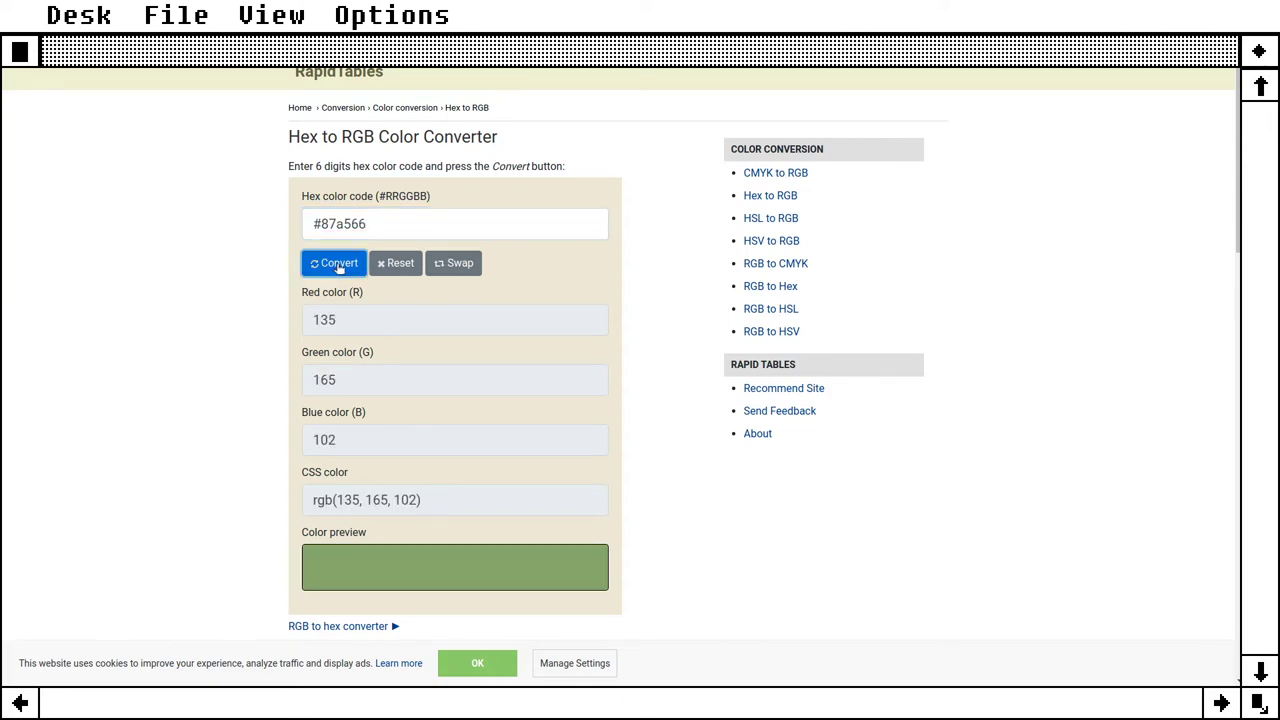
pyautogui.click(391, 224)
pyautogui.press('Left')
pyautogui.hotkey('shift', 'Left')
pyautogui.write('5')
pyautogui.press('Tab')
pyautogui.press('Return')
# Step: Reconvert #87a556, read its red, green and blue values, and switch back to Natron
pyautogui.click(413, 231)
pyautogui.hotkey('ctrl', 'a')
pyautogui.write('https://')
pyautogui.hotkey('ctrl', 'z')
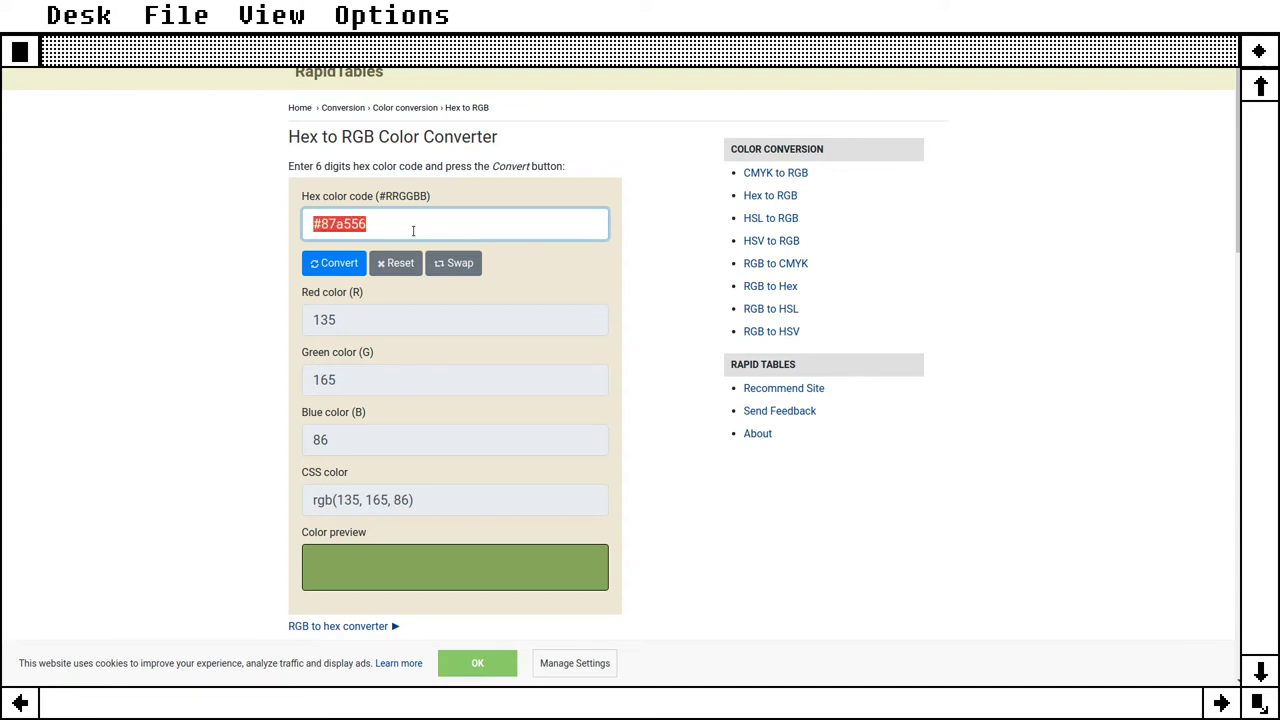
pyautogui.click(338, 266)
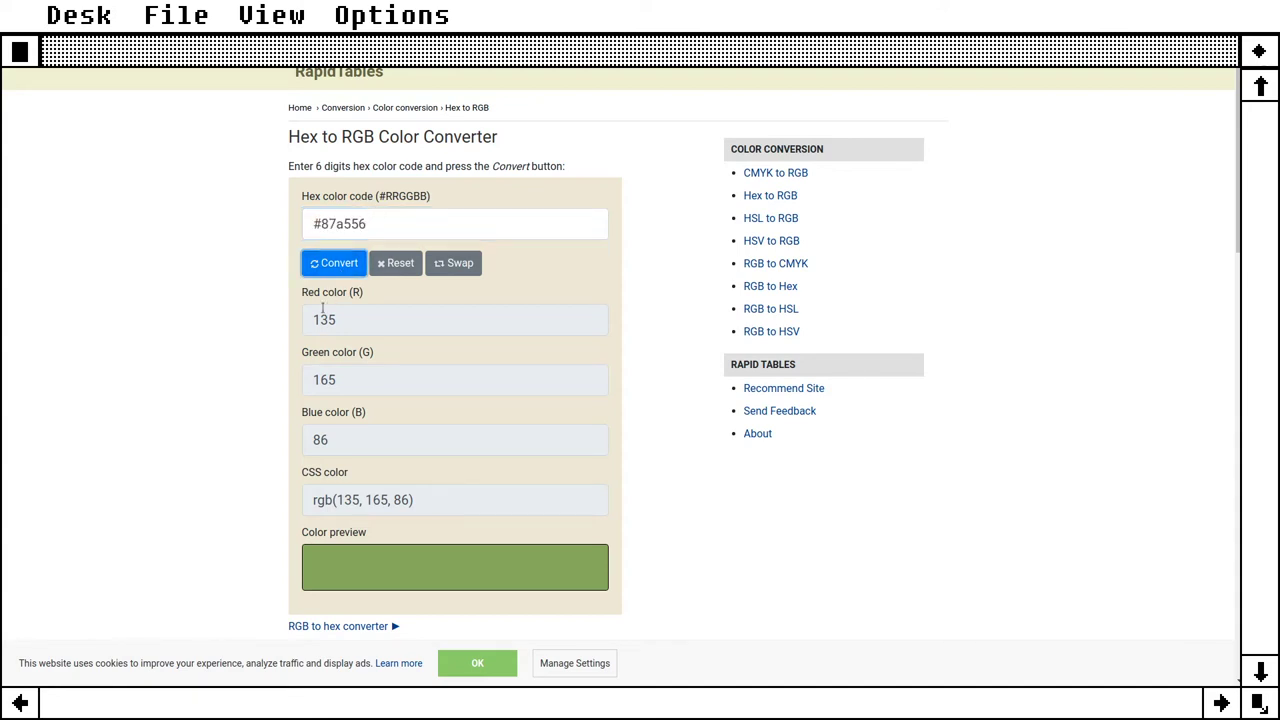
pyautogui.moveTo(347, 320); pyautogui.dragTo(263, 323)
pyautogui.press('Tab')
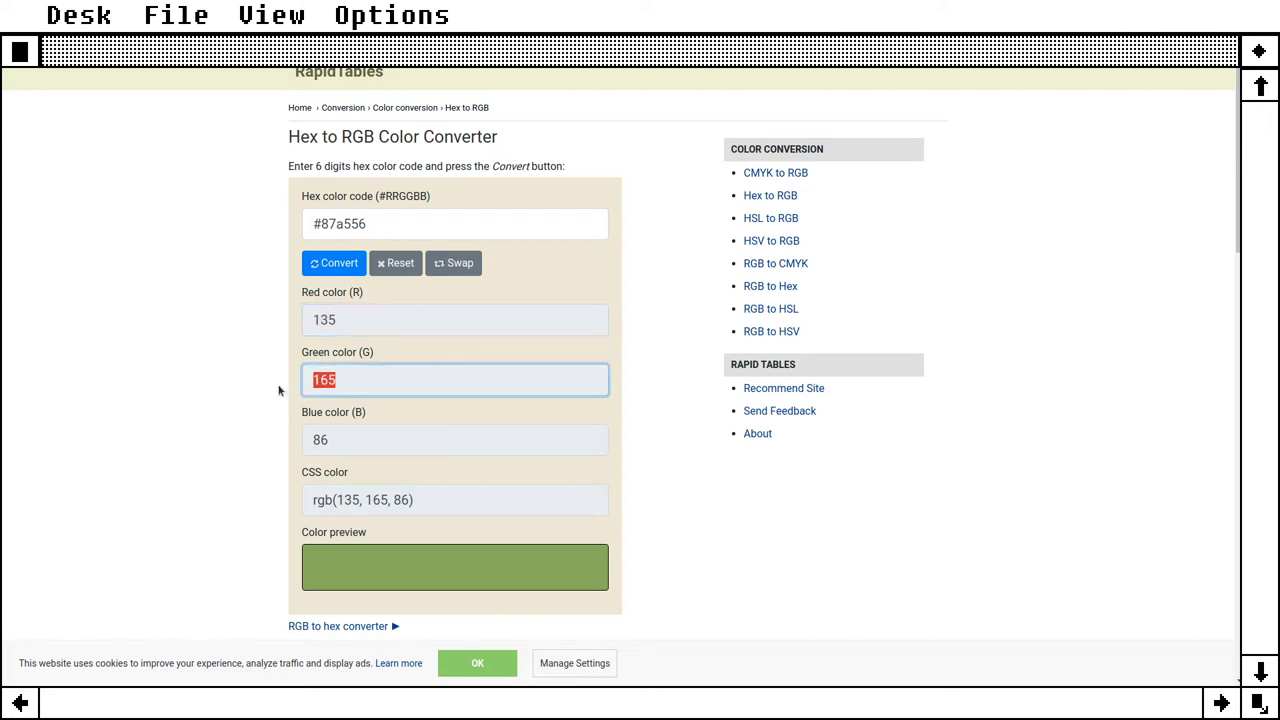
pyautogui.press('Tab')
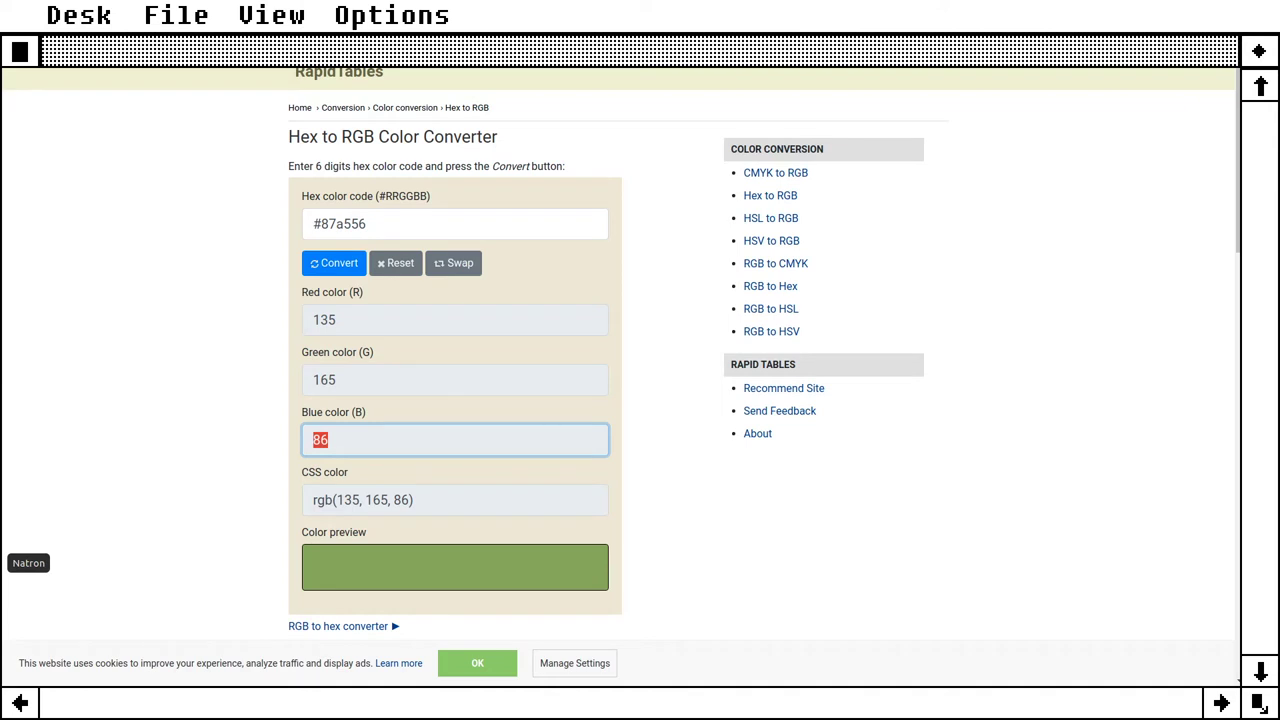
pyautogui.click(4, 563)
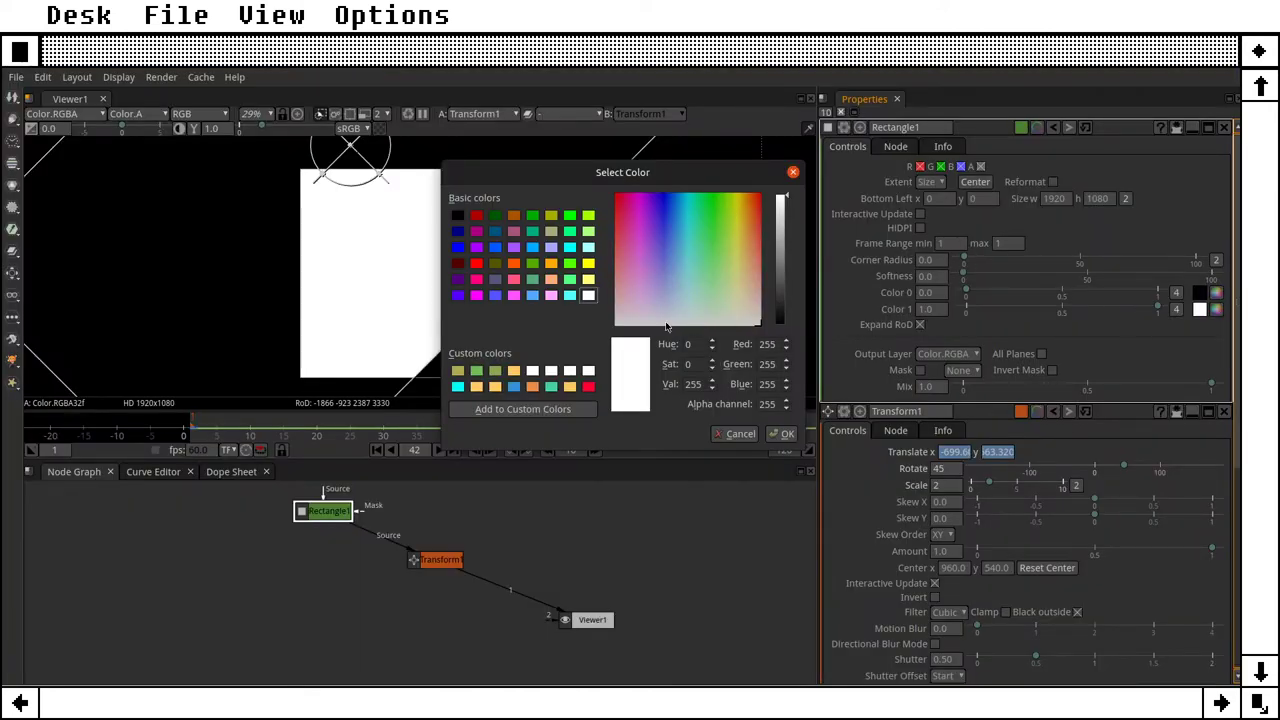
# Step: Set Rectangle1's Color 1 to red 135, green 165 and blue 36, compare with the converter, and accept the colour
pyautogui.doubleClick(766, 344)
pyautogui.write('1')
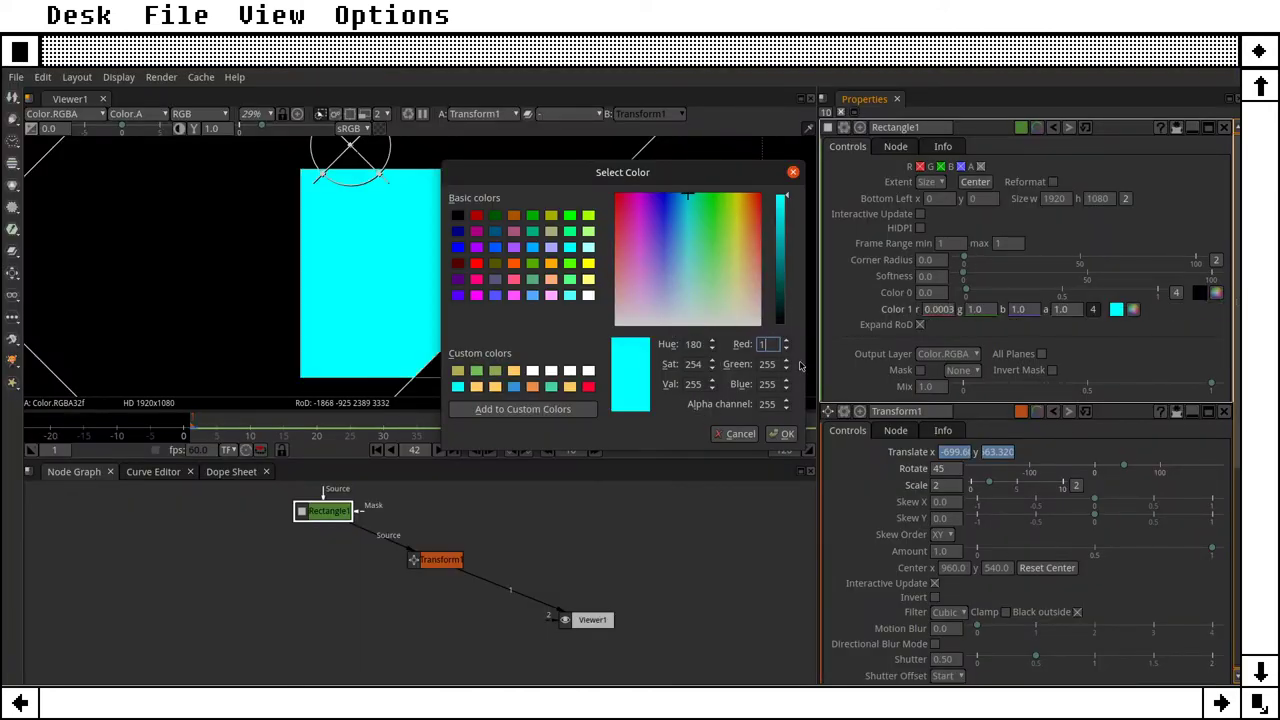
pyautogui.write('35')
pyautogui.press('Tab')
pyautogui.write('165')
pyautogui.press('Tab')
pyautogui.write('36')
pyautogui.press('Tab')
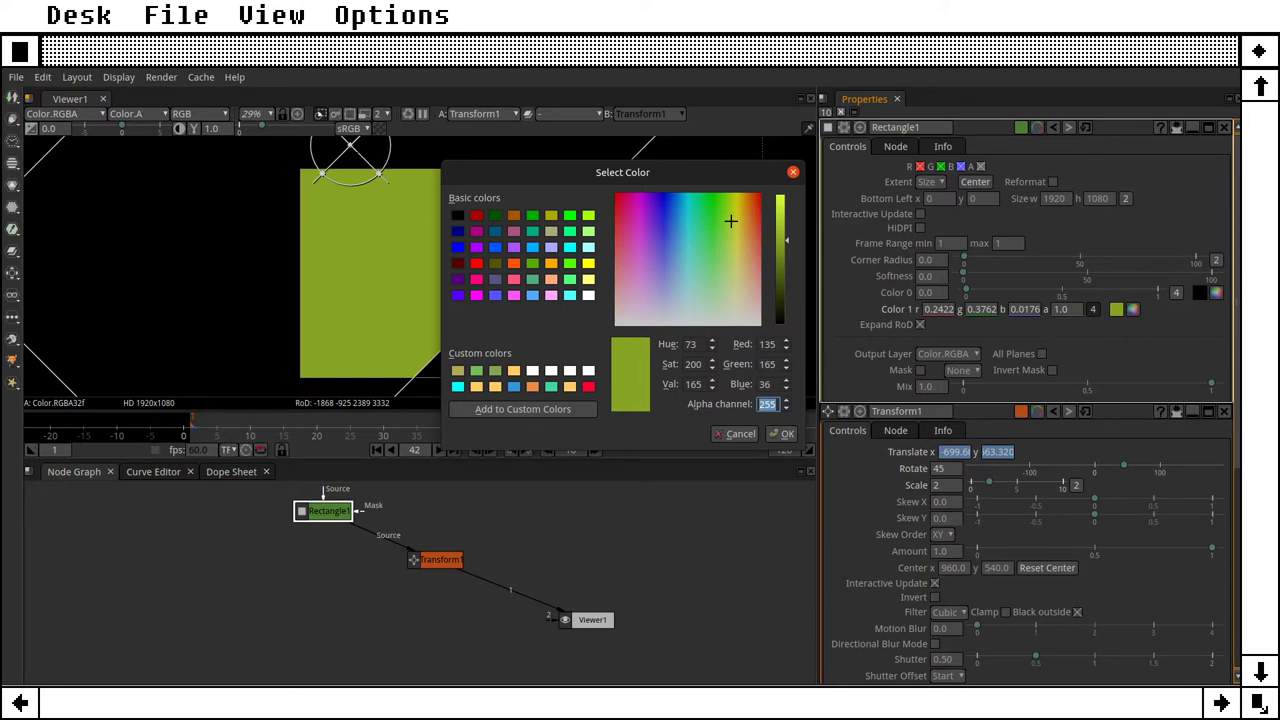
pyautogui.hotkey('alt', 'Tab')
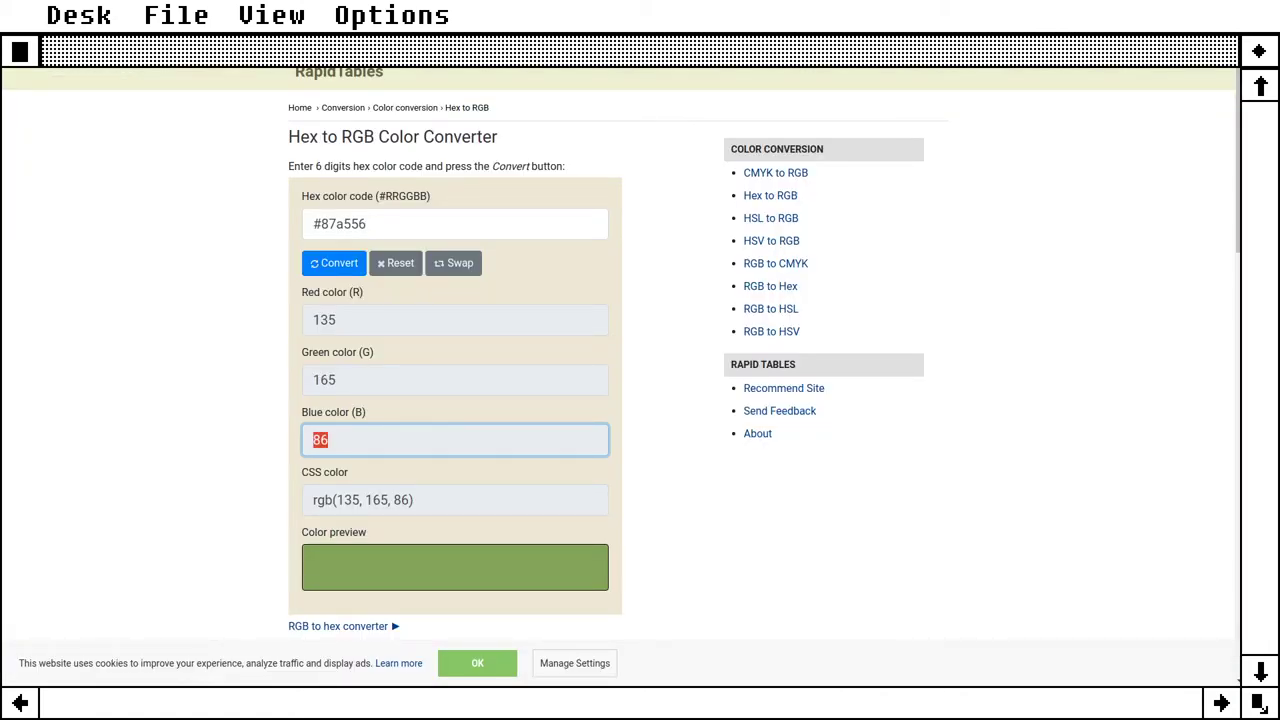
pyautogui.hotkey('alt', 'Tab')
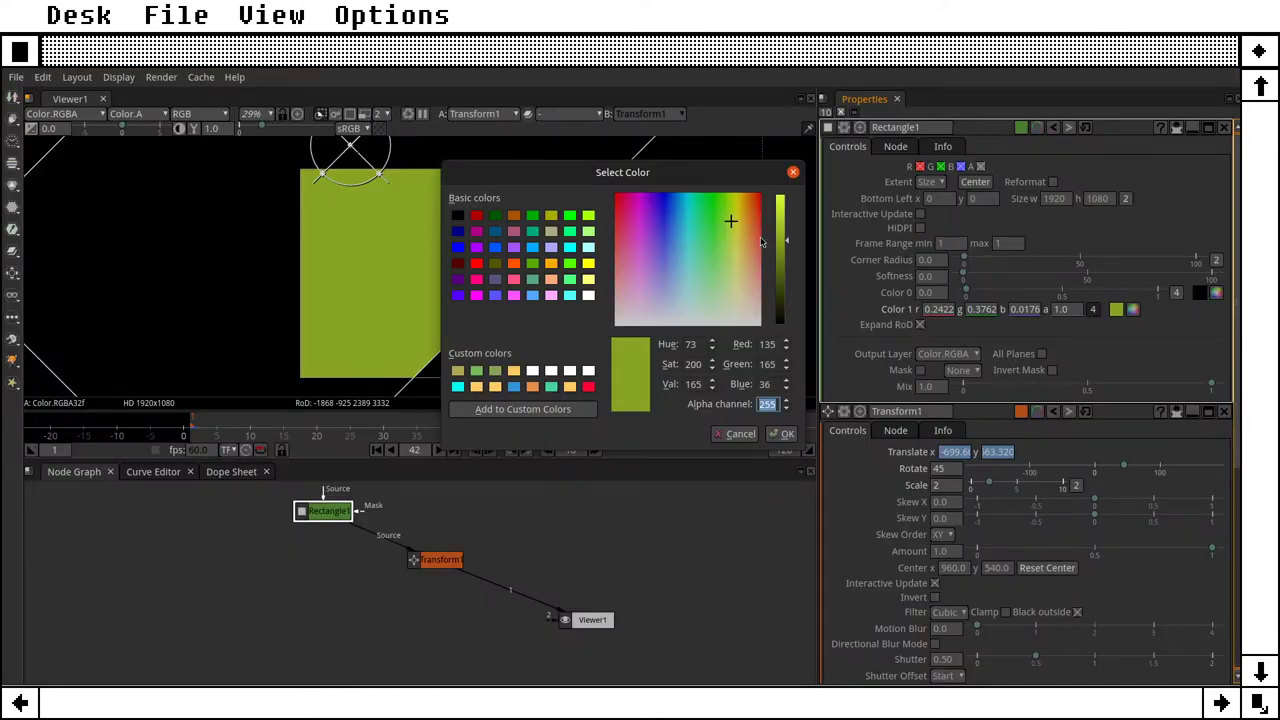
pyautogui.press('Tab')
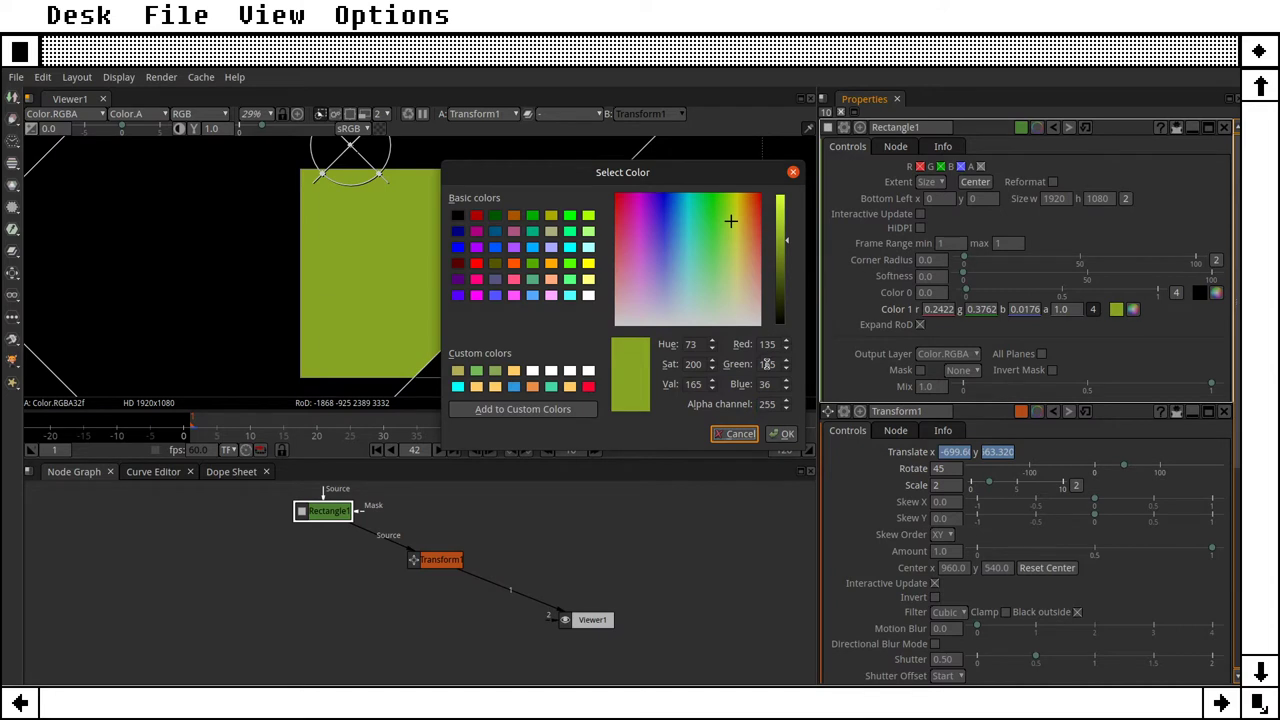
pyautogui.click(787, 435)
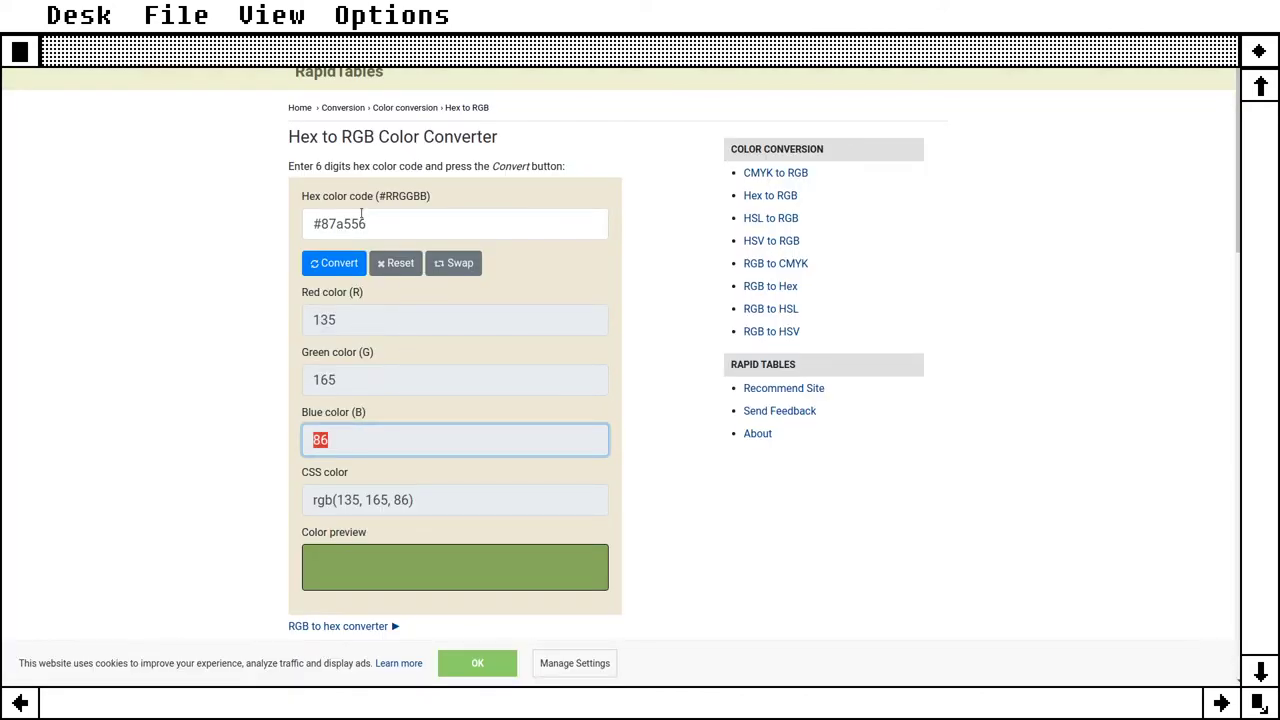
# Step: Recheck the hex code #87a556 in the RapidTables converter and its RGB conversion
pyautogui.click(361, 216)
pyautogui.moveTo(368, 224); pyautogui.dragTo(225, 221)
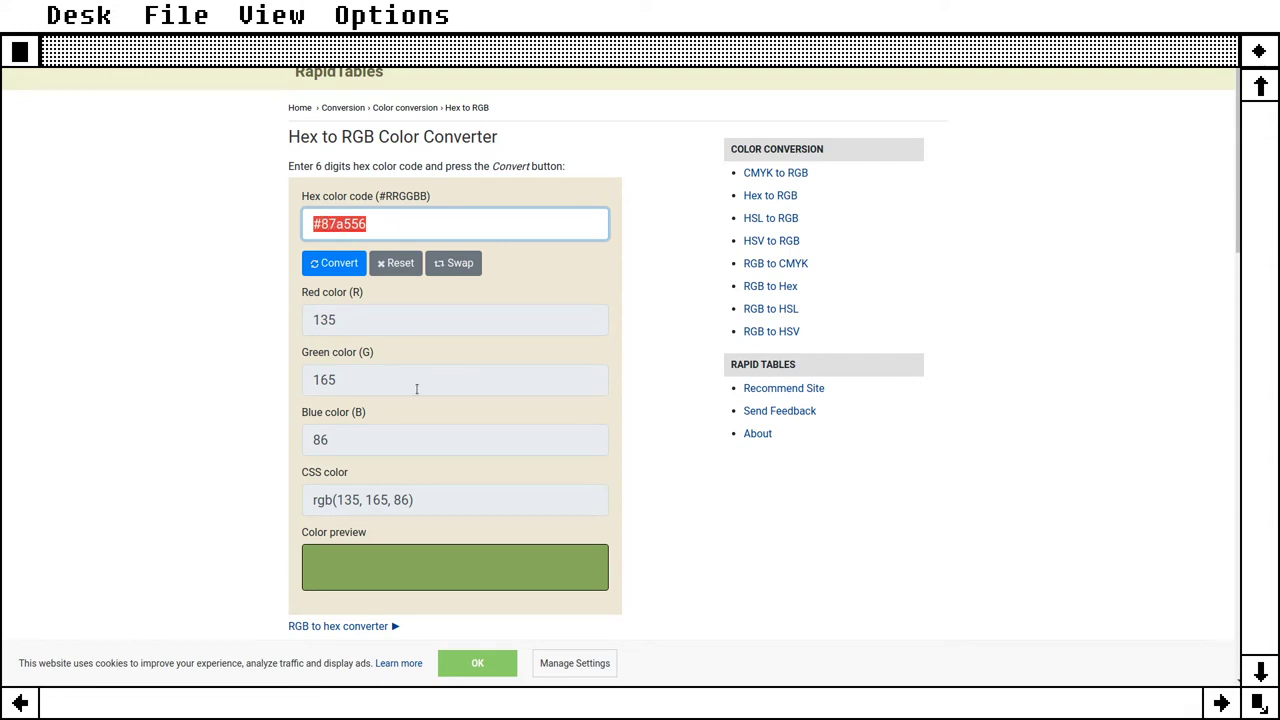
pyautogui.click(397, 305)
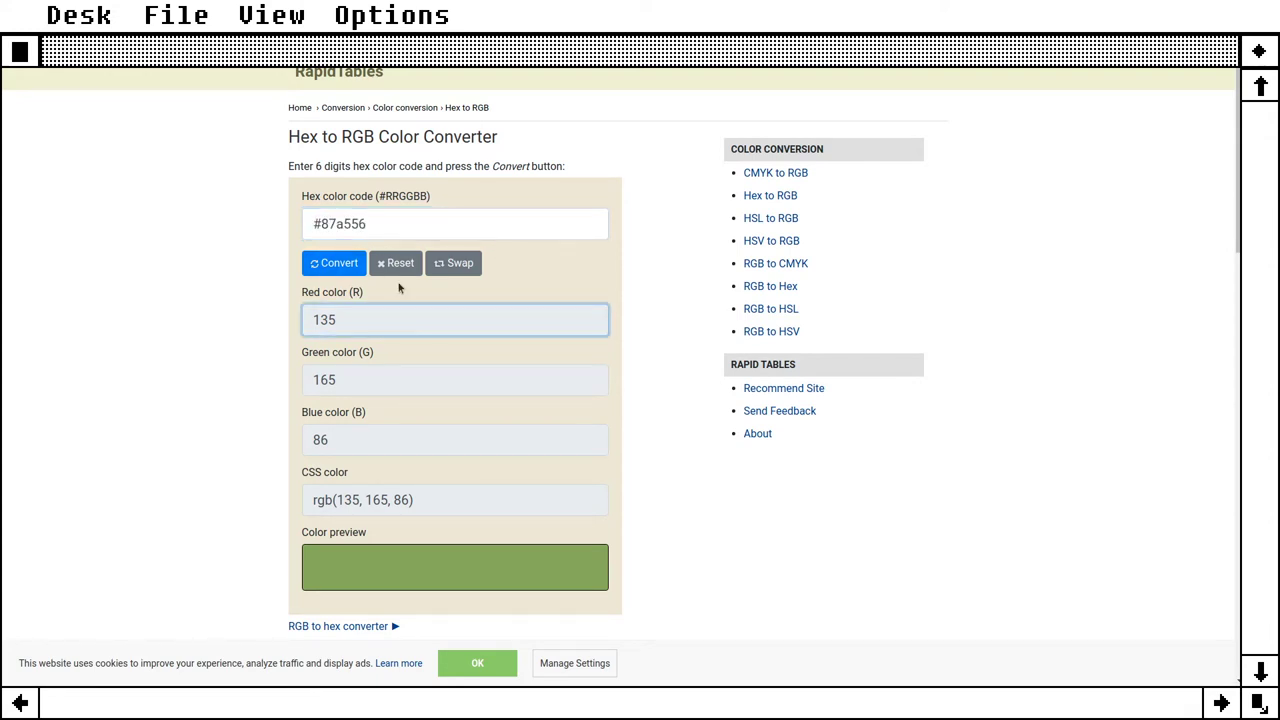
pyautogui.click(347, 263)
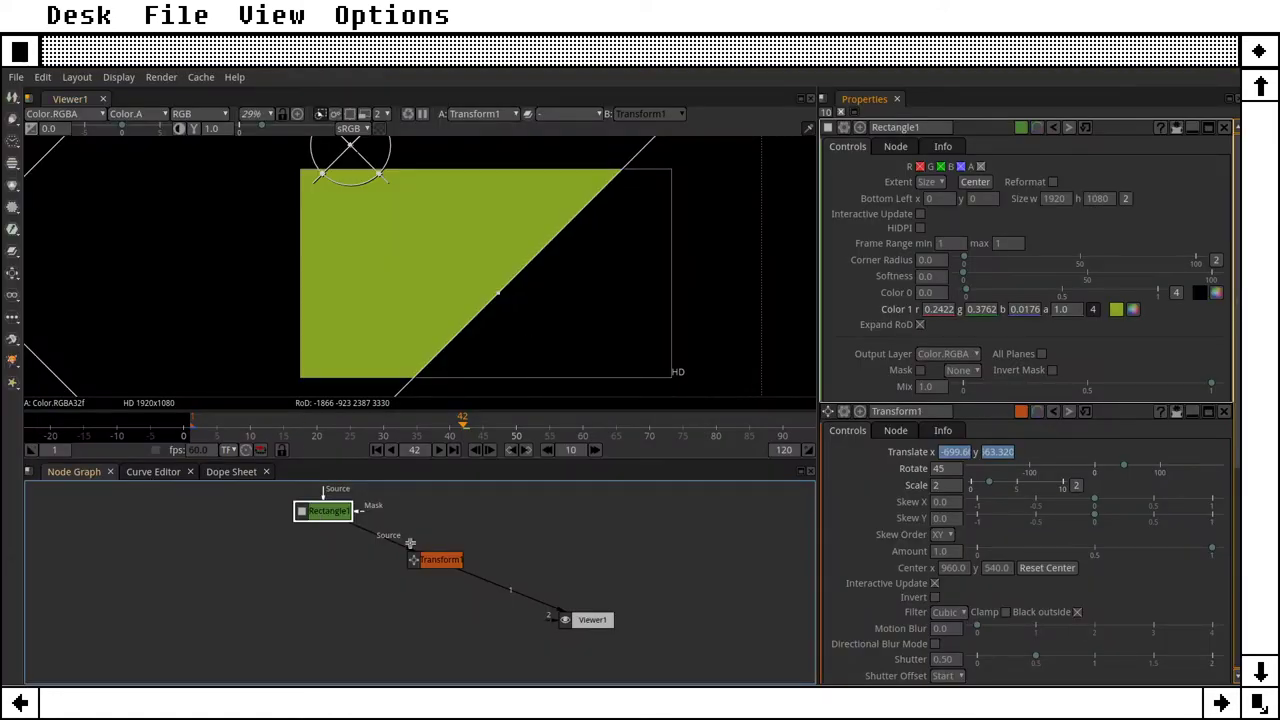
# Step: Apply the saved custom green to Rectangle1's Color 1 and fine-tune it to red 136, green 165, blue 86
pyautogui.click(1134, 309)
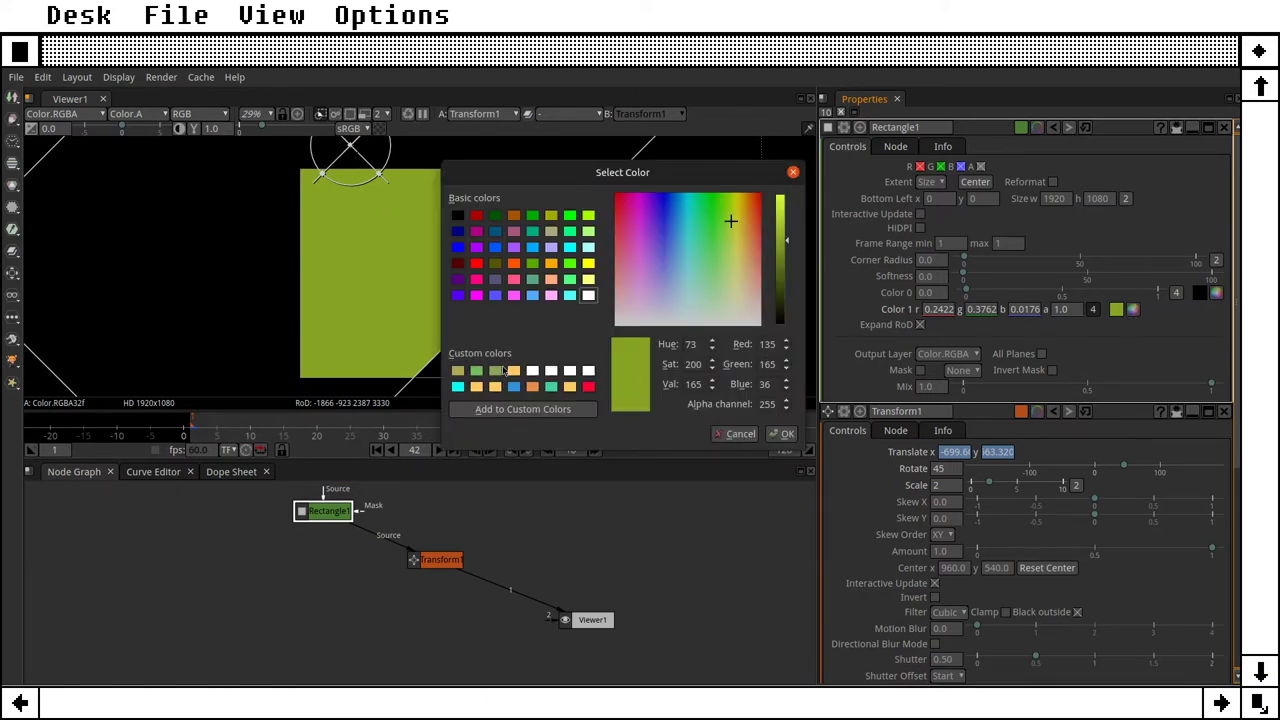
pyautogui.click(494, 371)
pyautogui.click(787, 365)
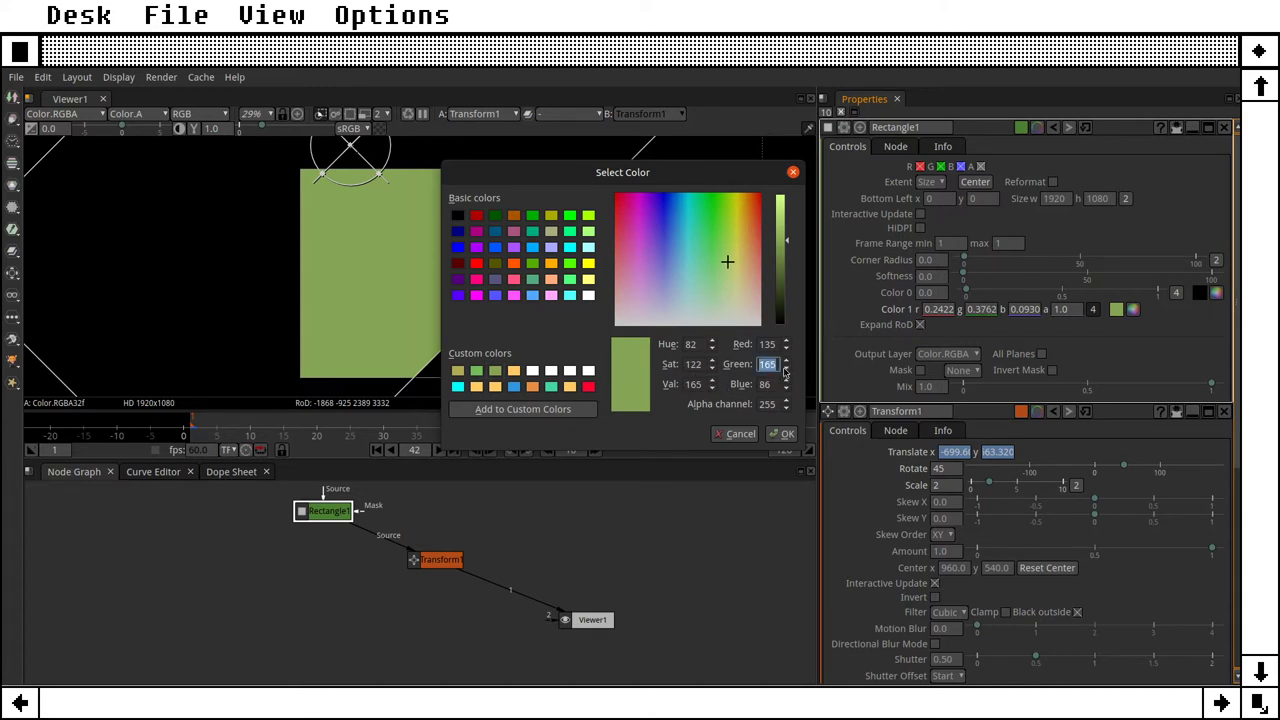
pyautogui.click(713, 389)
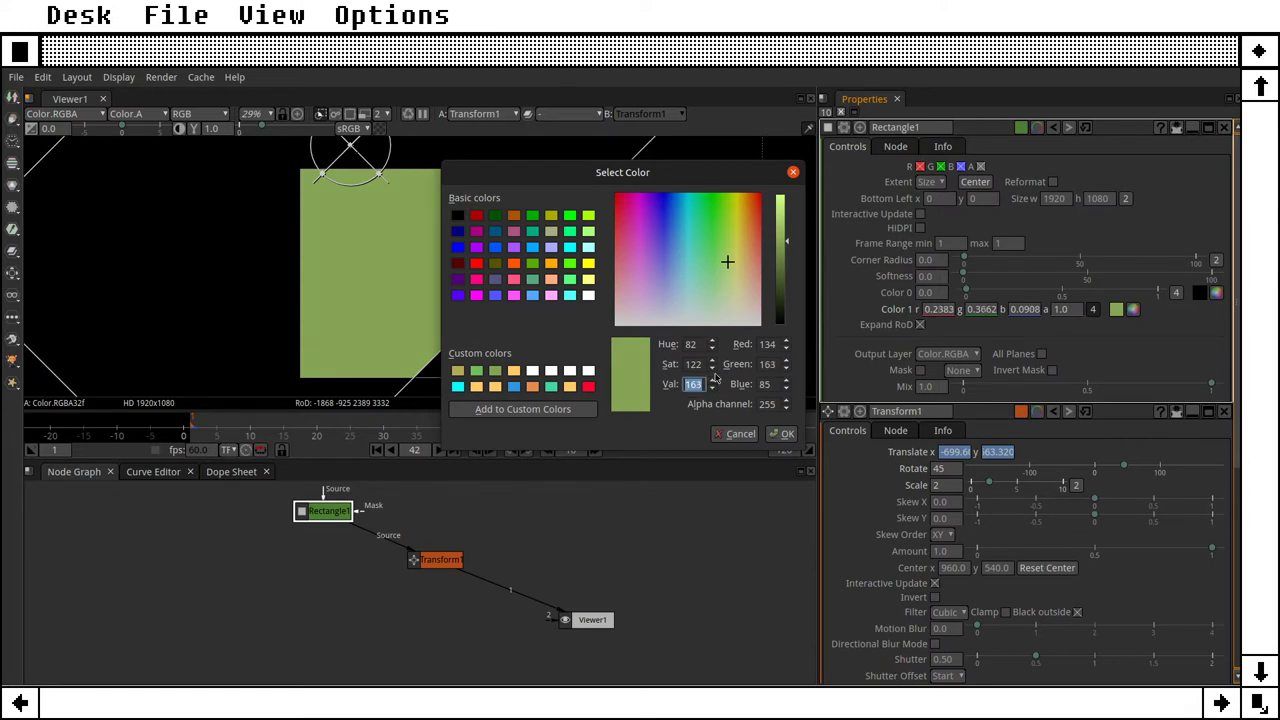
pyautogui.click(713, 381)
pyautogui.click(713, 381)
pyautogui.click(713, 370)
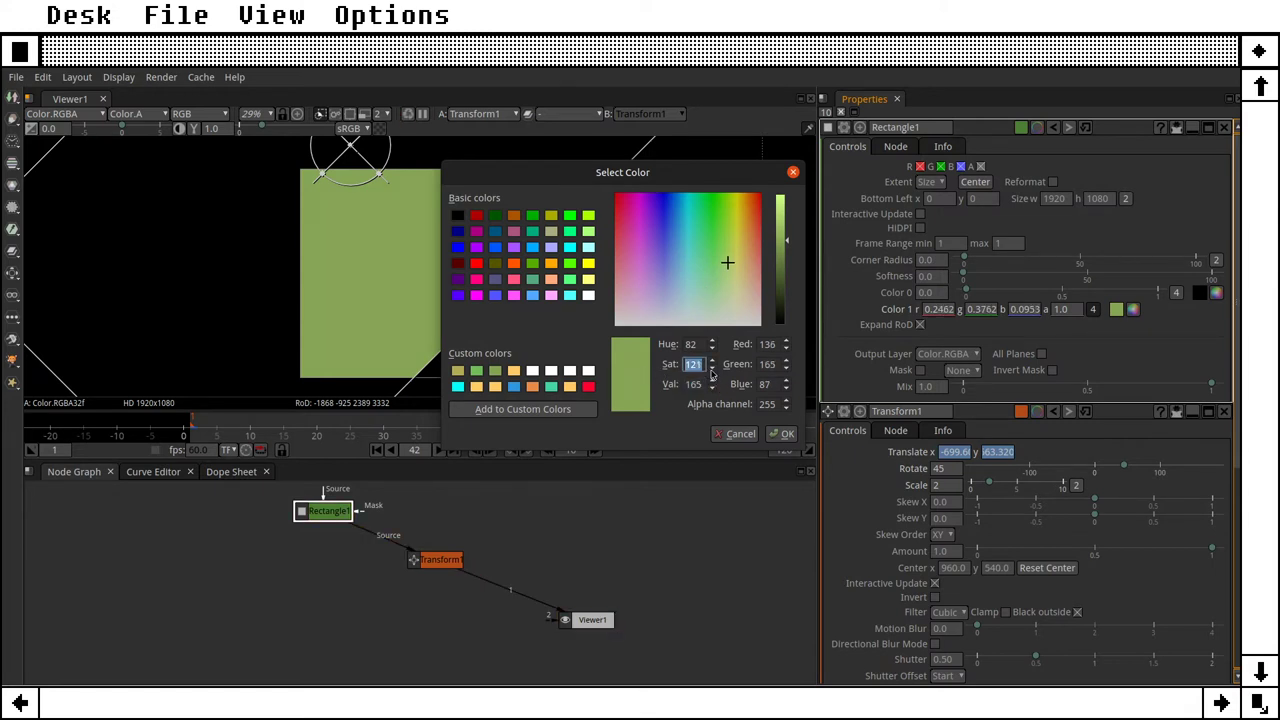
pyautogui.click(712, 360)
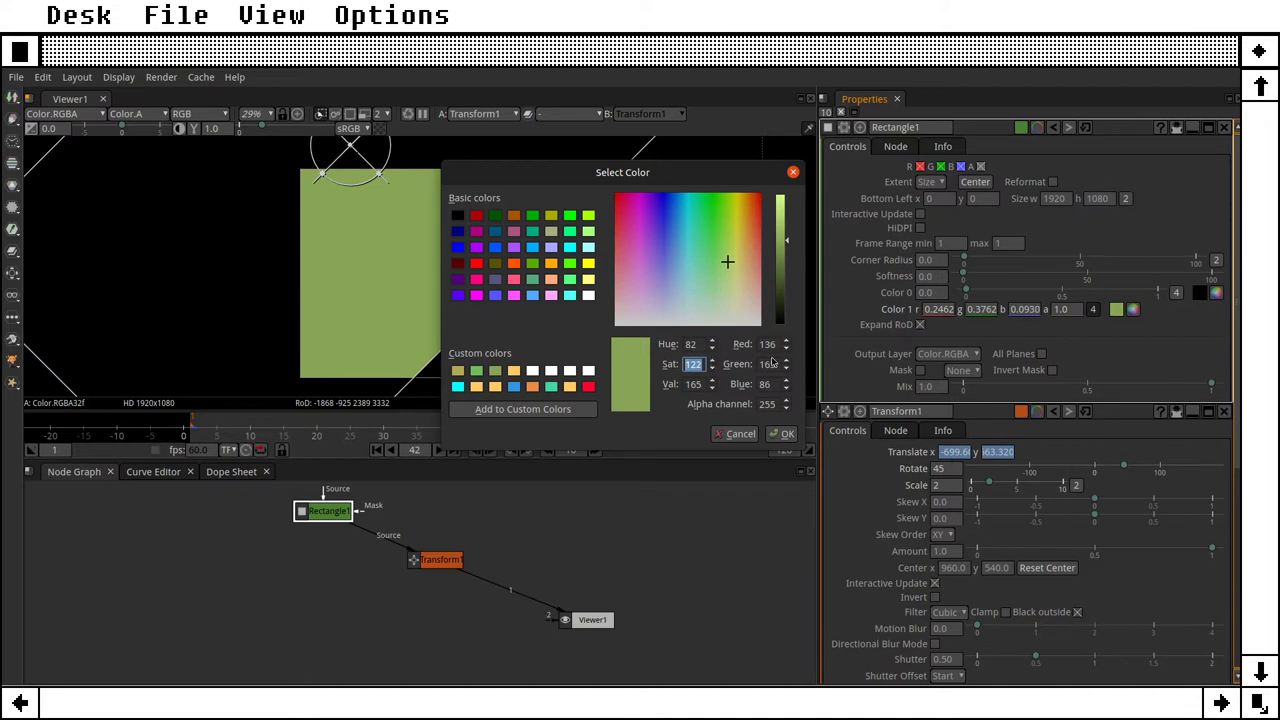
pyautogui.click(783, 433)
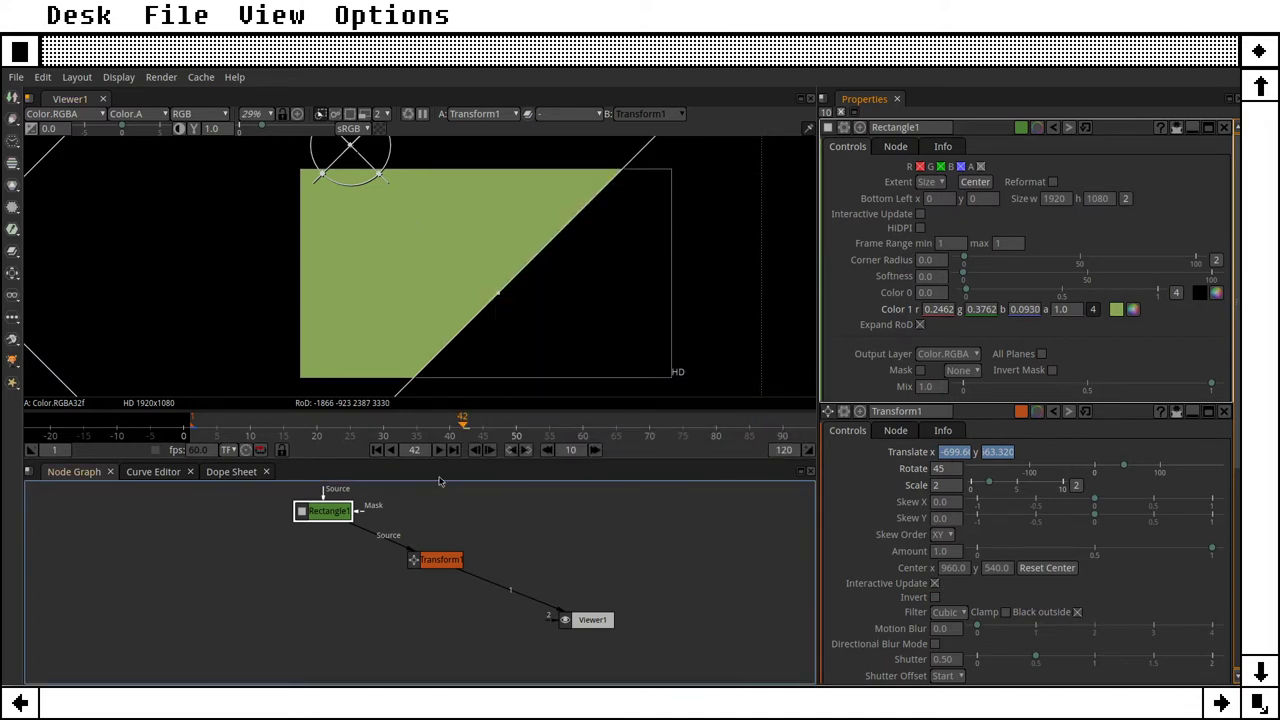
# Step: Play the green wipe animation from the first frame to check it in the viewer
pyautogui.click(377, 450)
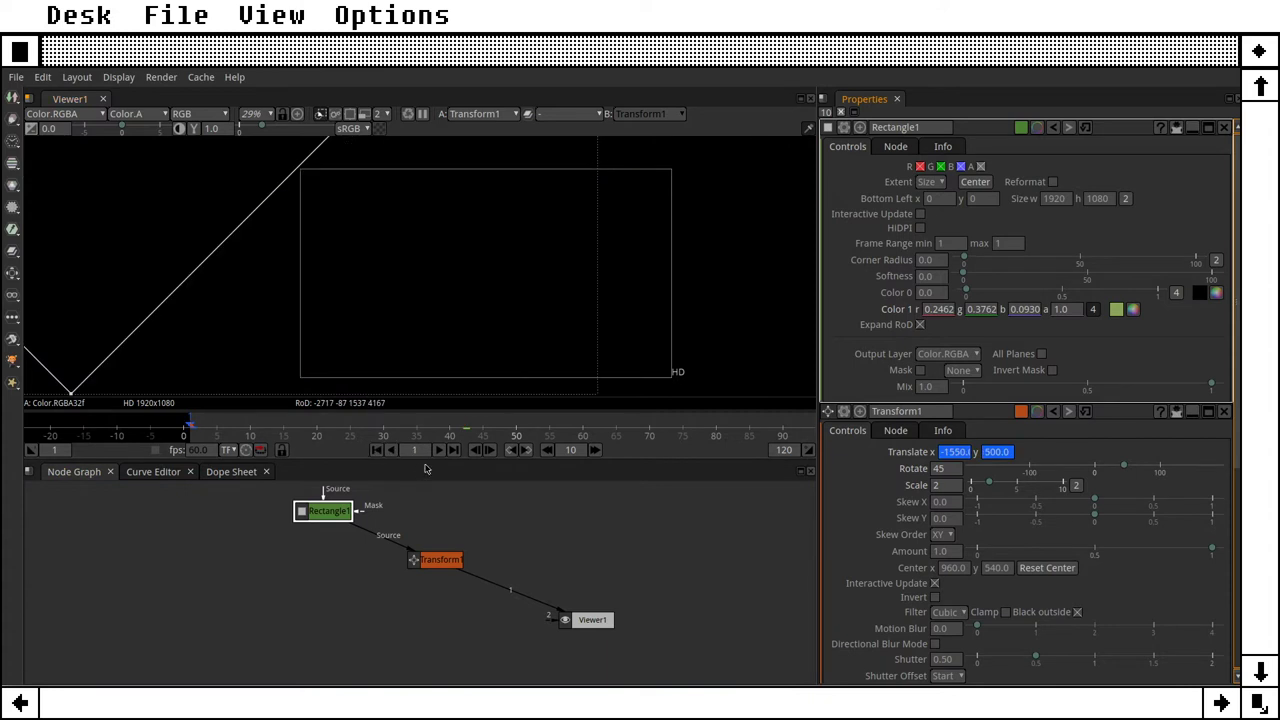
pyautogui.click(440, 451)
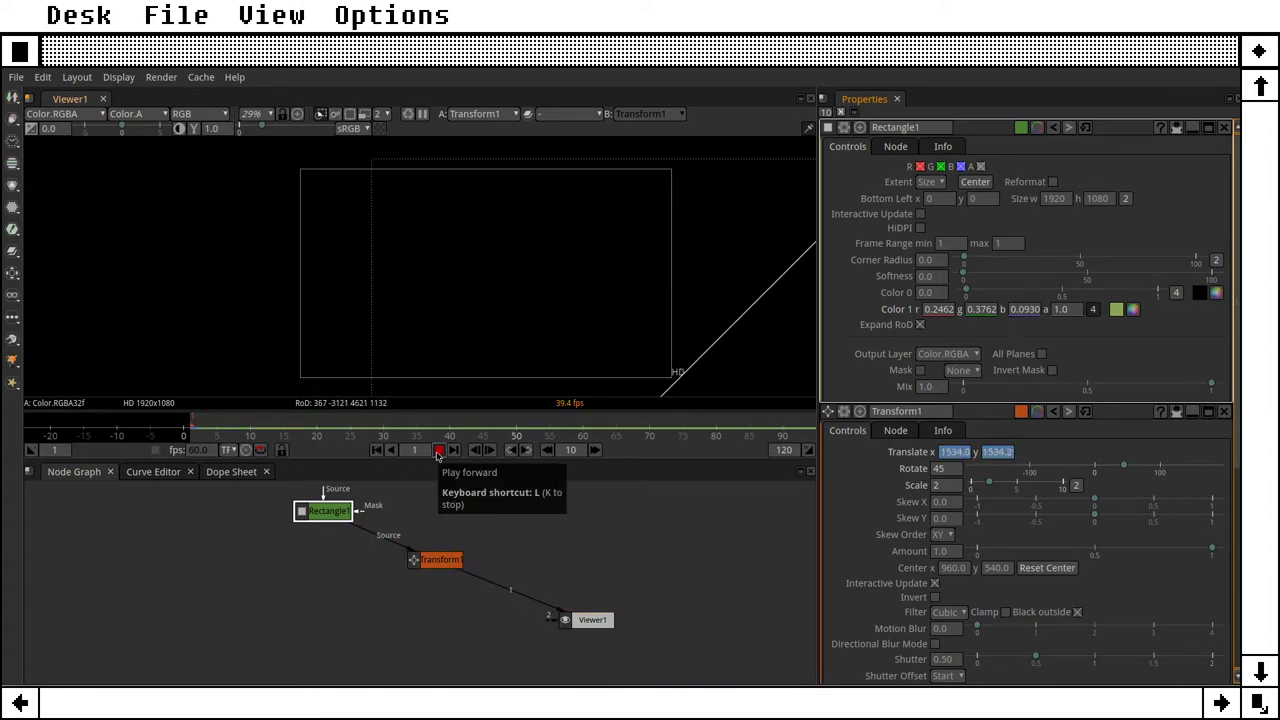
pyautogui.click(440, 451)
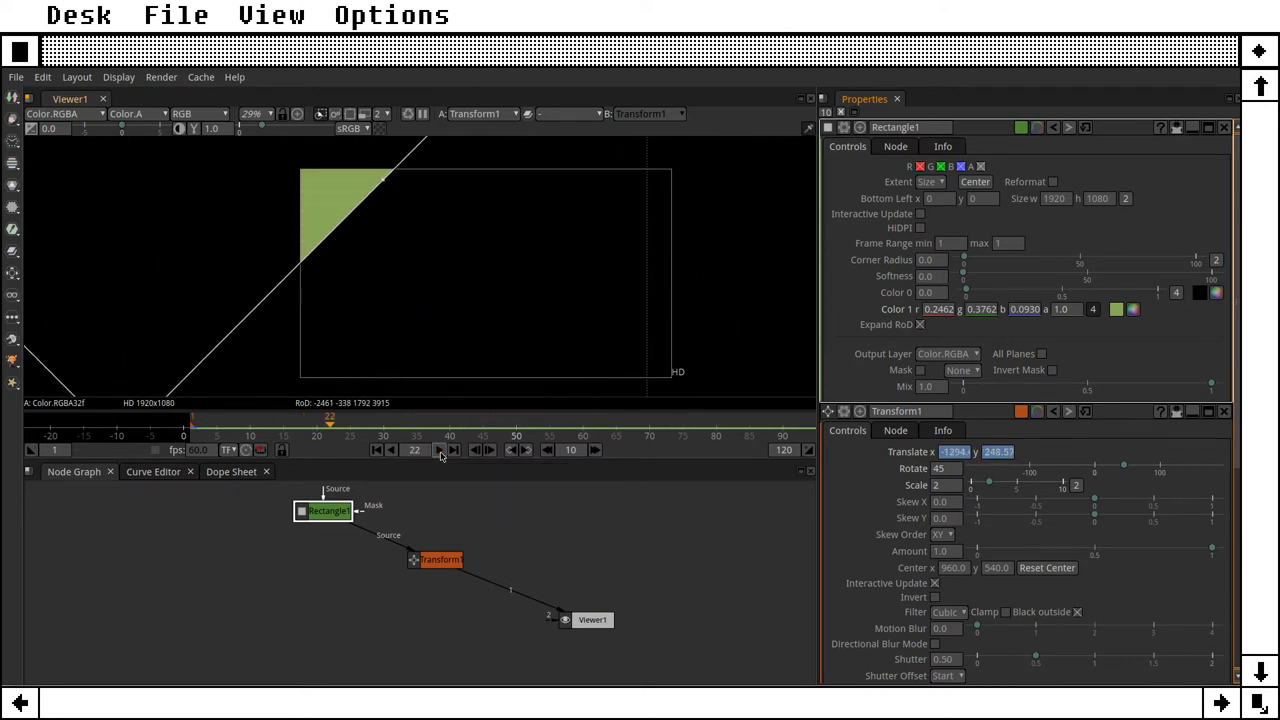
# Step: Rearrange the node graph with Rectangle1 directly above Transform1 and Viewer1 to the right of Transform1
pyautogui.moveTo(443, 560); pyautogui.dragTo(486, 576)
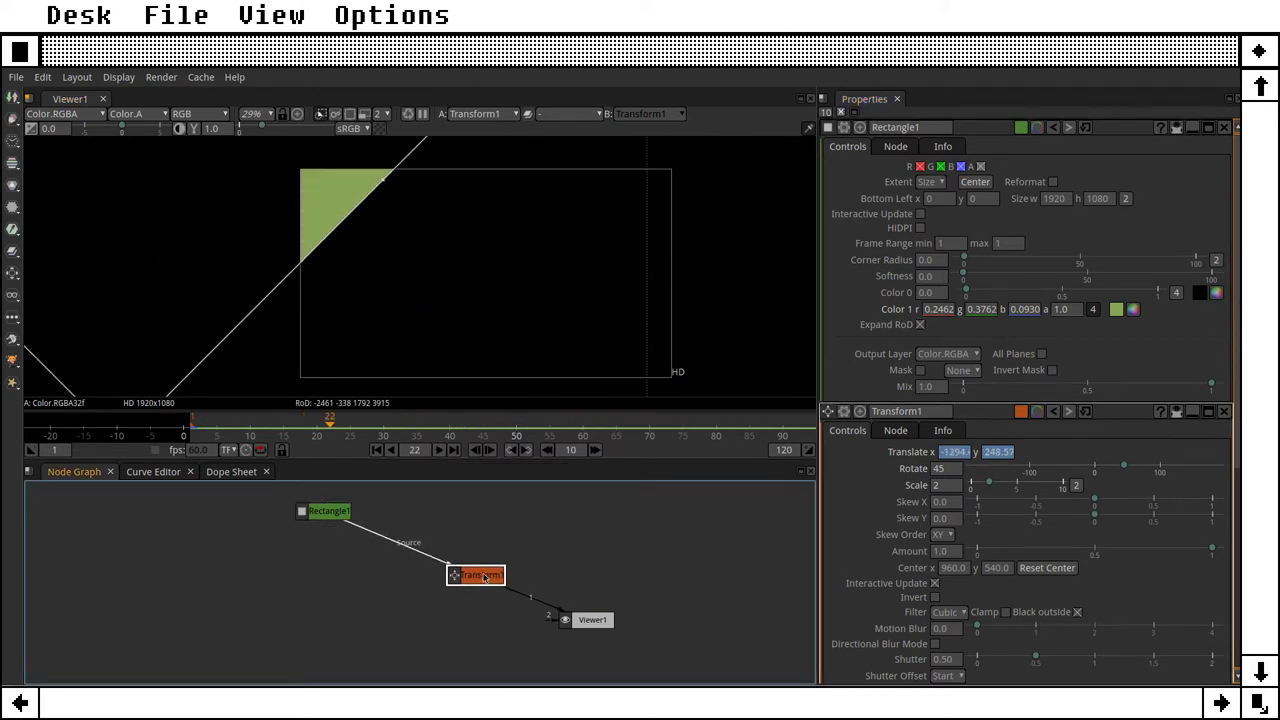
pyautogui.moveTo(324, 511); pyautogui.dragTo(513, 507)
pyautogui.moveTo(480, 575); pyautogui.dragTo(517, 591)
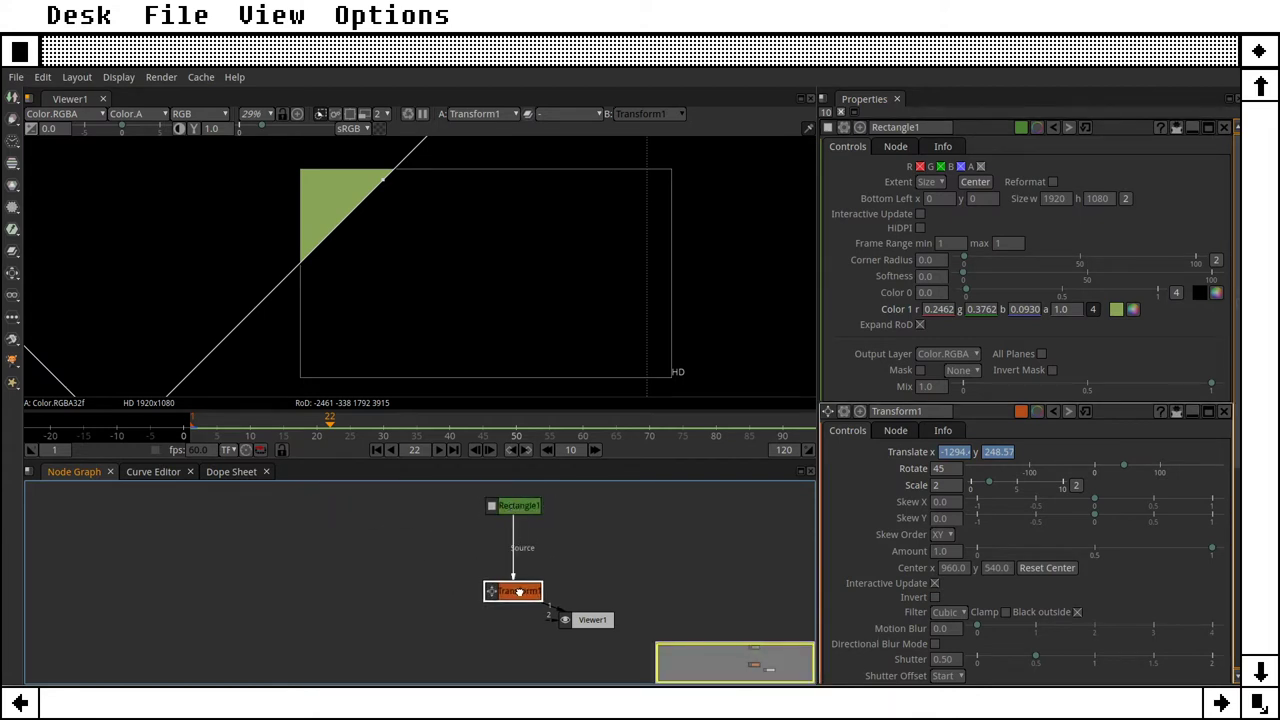
pyautogui.moveTo(600, 622); pyautogui.dragTo(667, 611)
pyautogui.moveTo(529, 506); pyautogui.dragTo(512, 514)
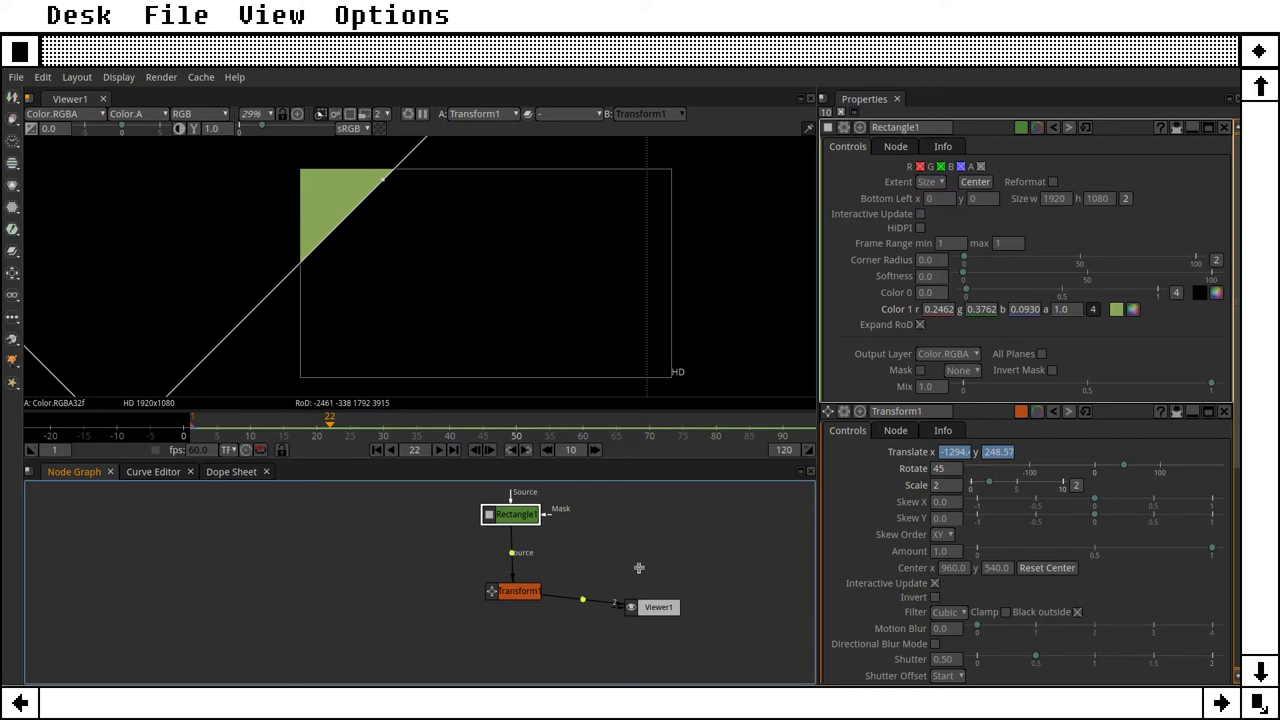
# Step: Duplicate the Rectangle1 and Transform1 nodes and place the copies to the left of the originals
pyautogui.hotkey('ctrl', 'v')
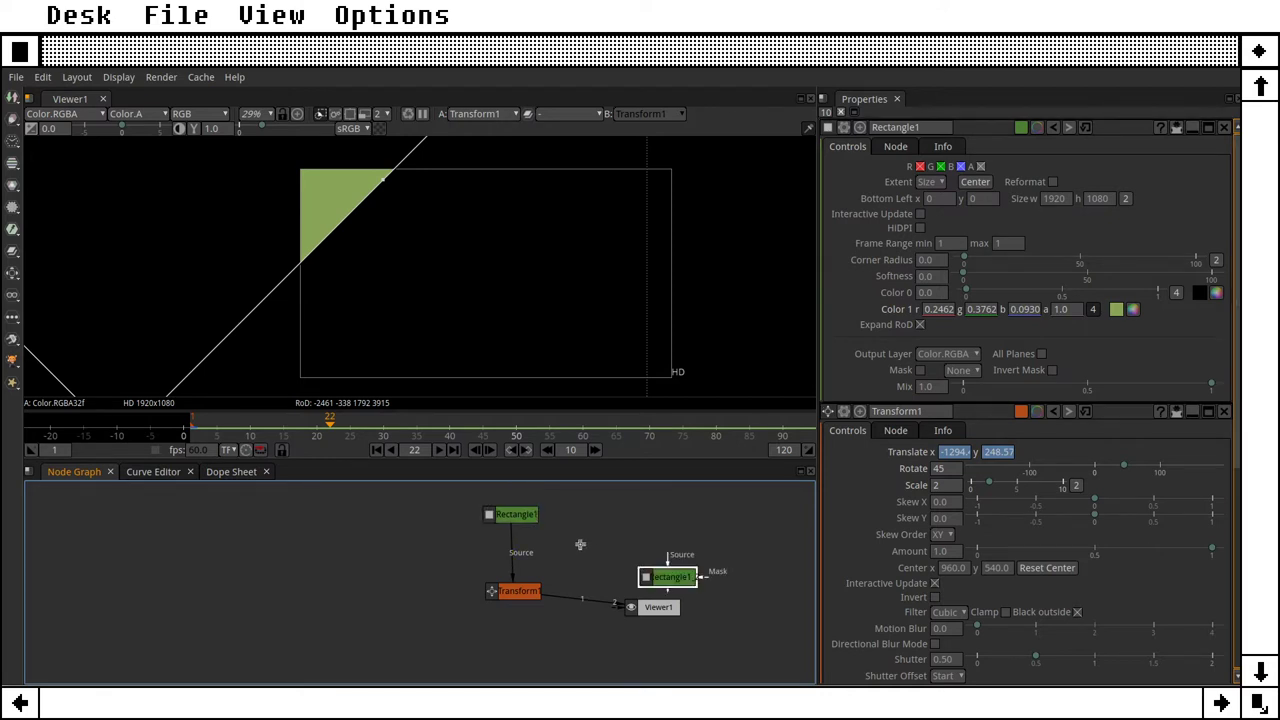
pyautogui.moveTo(663, 572); pyautogui.dragTo(398, 528)
pyautogui.click(524, 598)
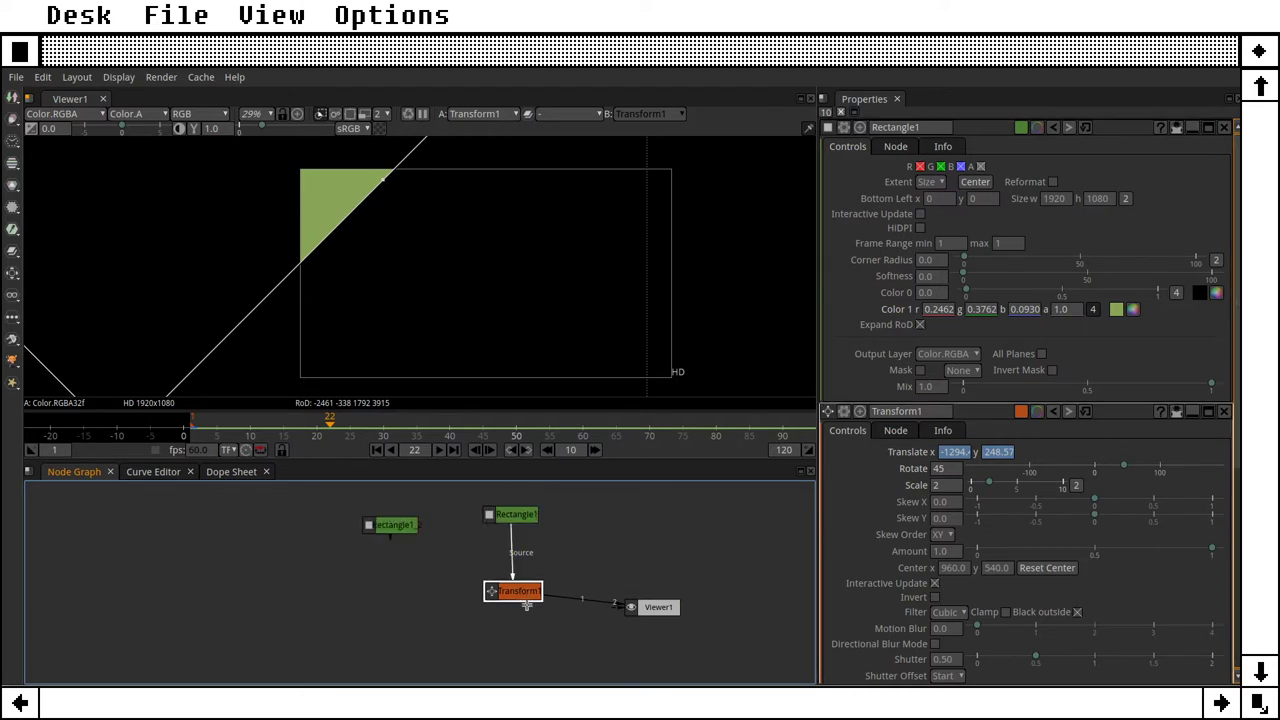
pyautogui.hotkey('ctrl', 'c')
pyautogui.hotkey('ctrl', 'v')
pyautogui.moveTo(550, 610); pyautogui.dragTo(407, 599)
pyautogui.moveTo(498, 591); pyautogui.dragTo(540, 584)
# Step: Rename the duplicated rectangle node as Rectangle2
pyautogui.click(517, 515)
pyautogui.click(408, 530)
pyautogui.doubleClick(393, 527)
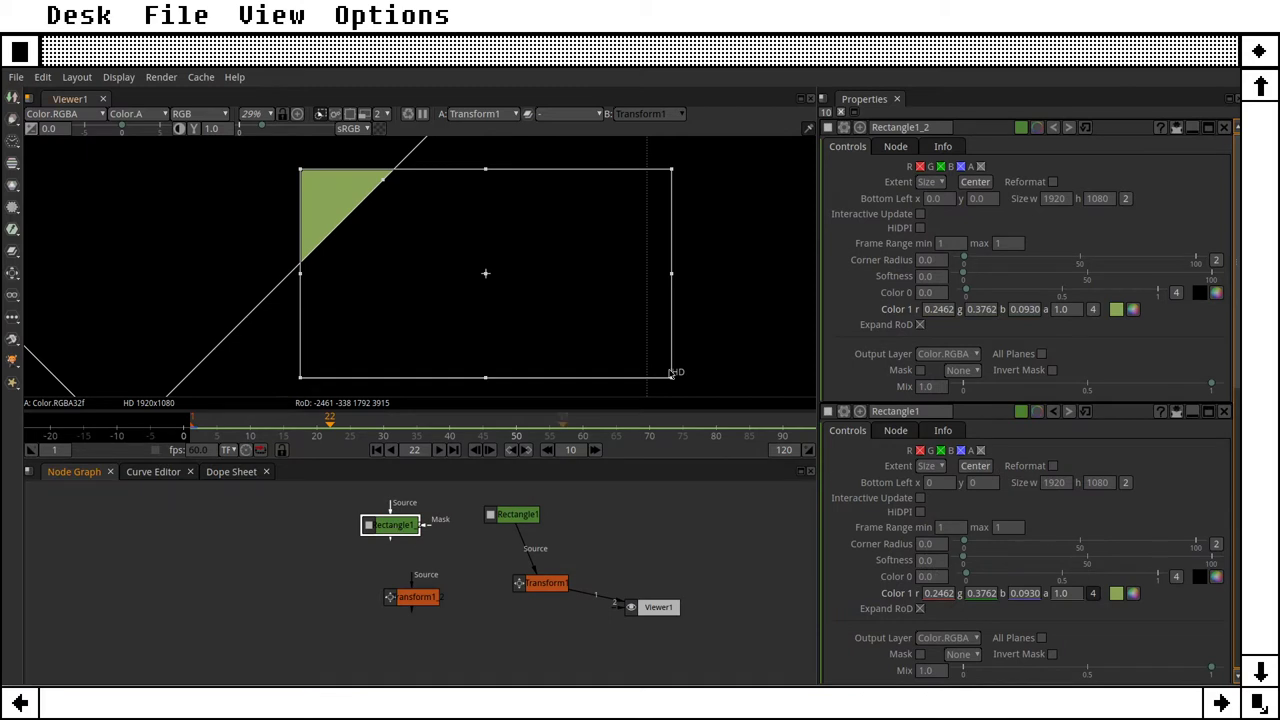
pyautogui.click(927, 129)
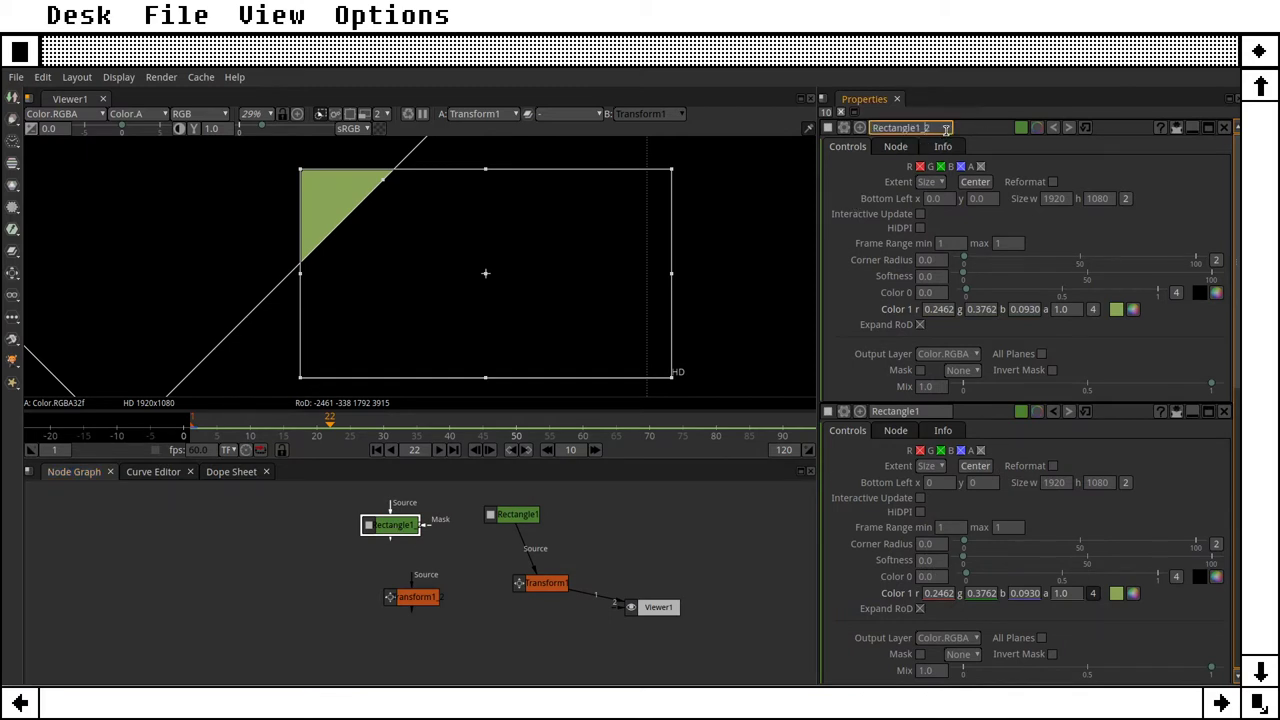
pyautogui.hotkey('shift', 'End')
pyautogui.press('Return')
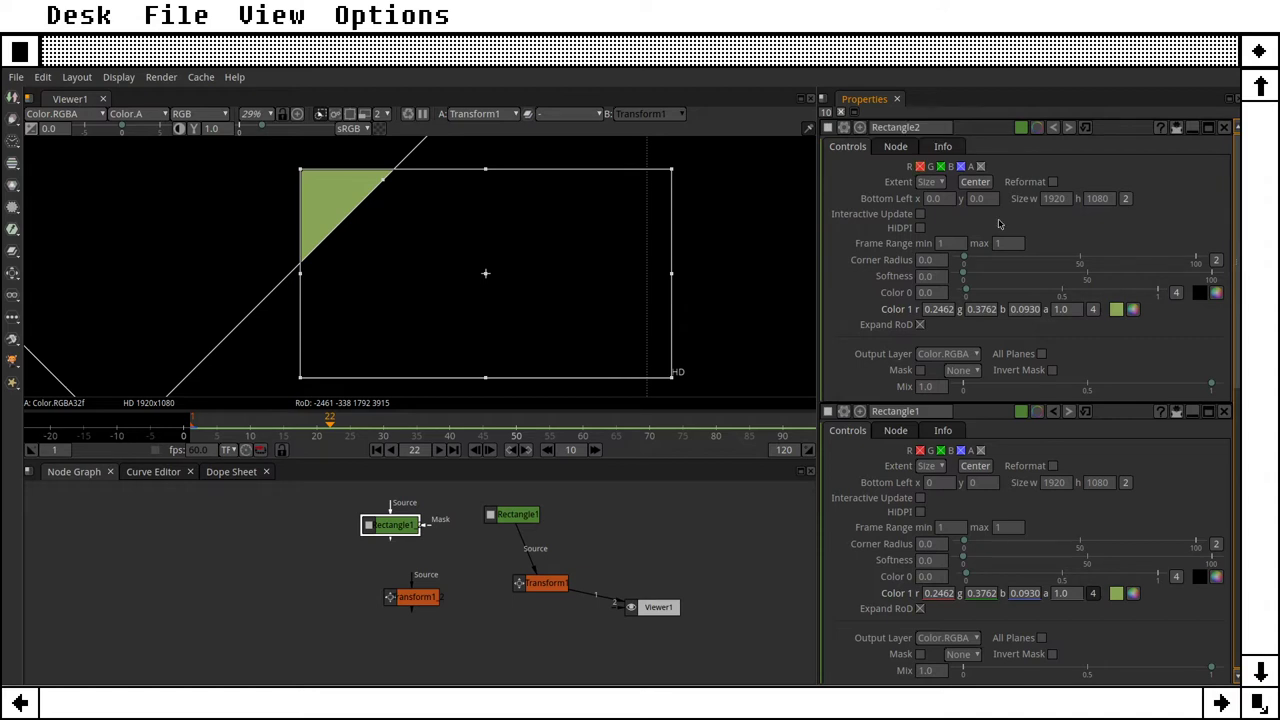
# Step: Rename the duplicated transform node as Transform2
pyautogui.click(420, 596)
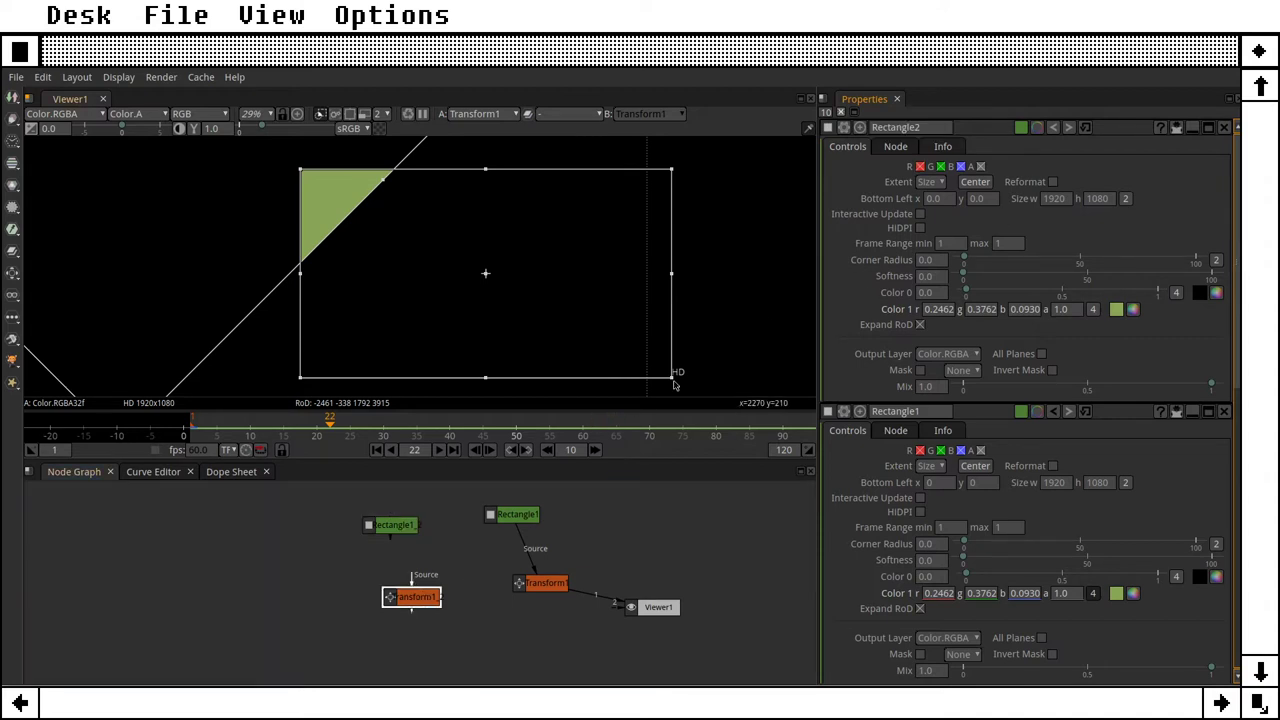
pyautogui.doubleClick(420, 596)
pyautogui.click(927, 129)
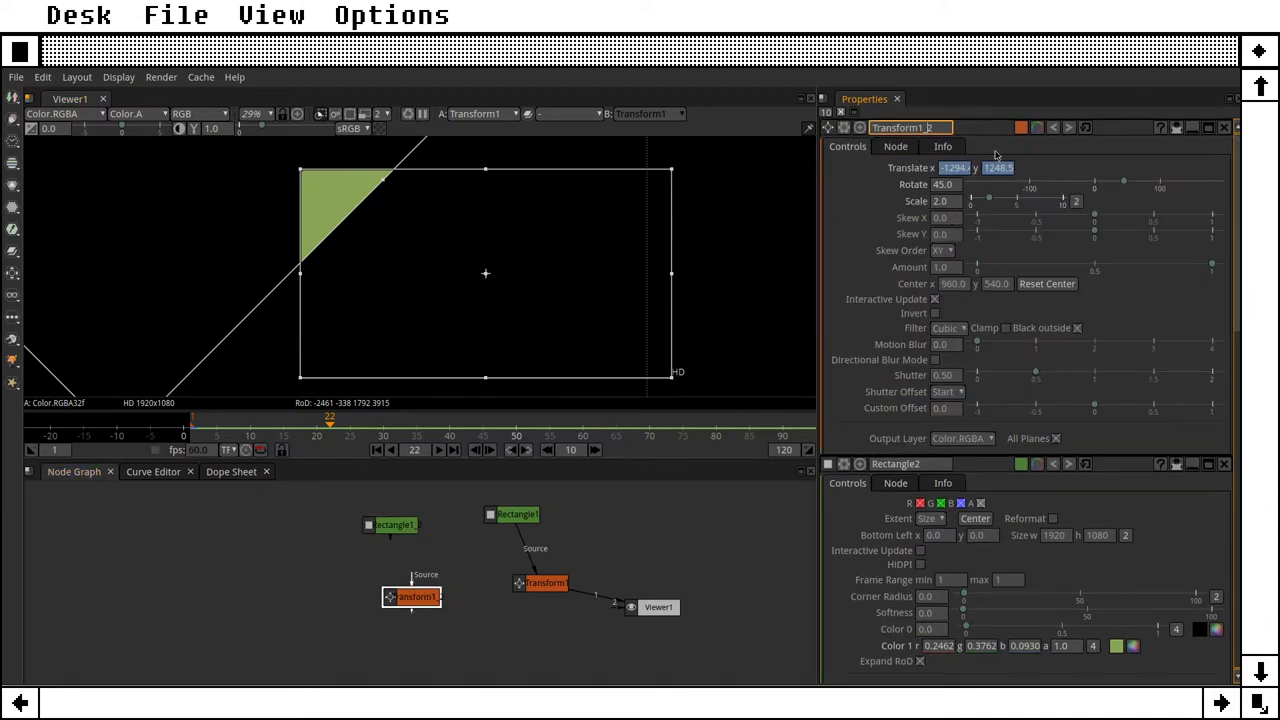
pyautogui.press('BackSpace')
pyautogui.press('BackSpace')
pyautogui.press('Tab')
# Step: Connect the Source input of Transform2 to Rectangle2, with the transform placed below the rectangle
pyautogui.moveTo(390, 527); pyautogui.dragTo(380, 519)
pyautogui.moveTo(424, 598); pyautogui.dragTo(445, 593)
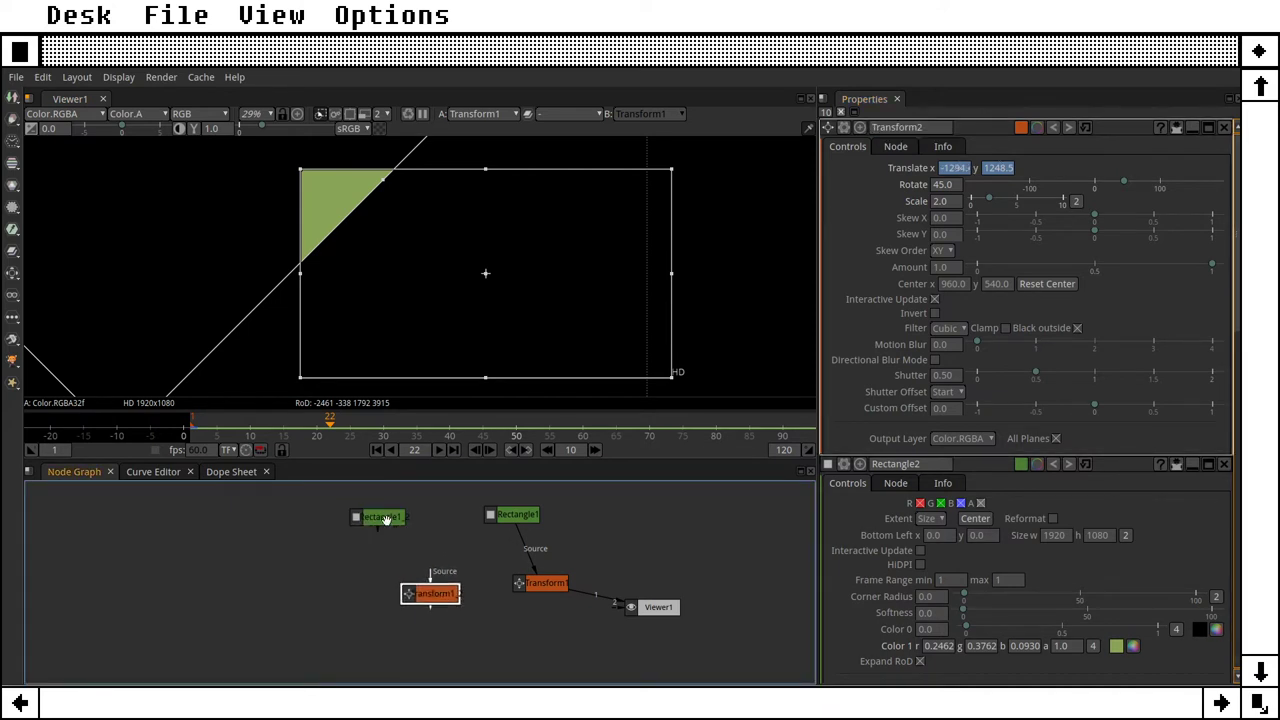
pyautogui.moveTo(389, 522); pyautogui.dragTo(385, 532)
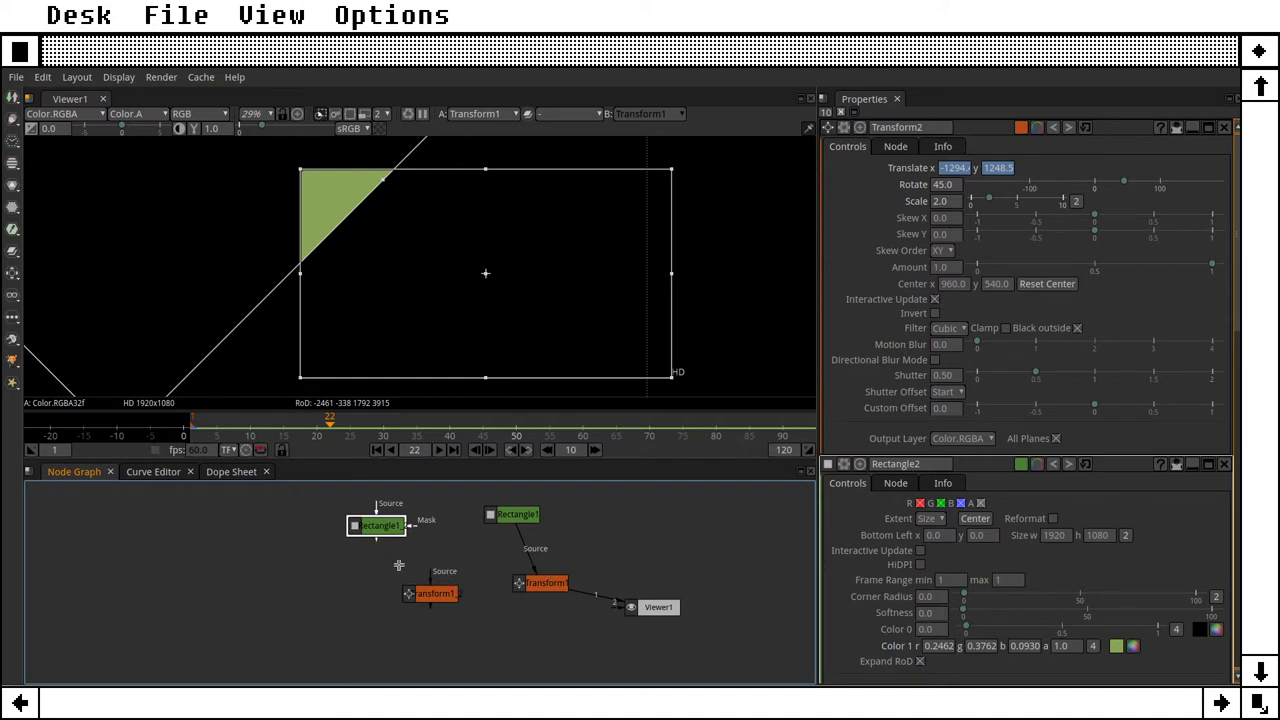
pyautogui.moveTo(422, 597); pyautogui.dragTo(417, 599)
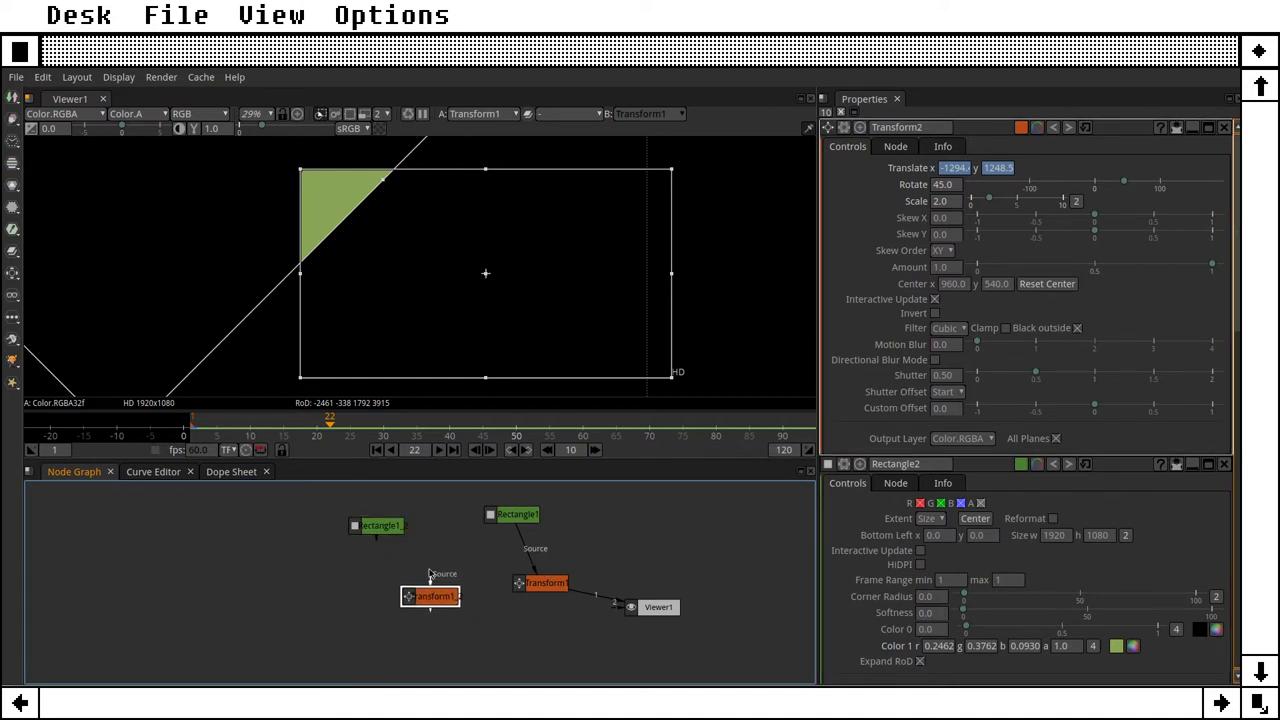
pyautogui.press('Tab')
pyautogui.press('Tab')
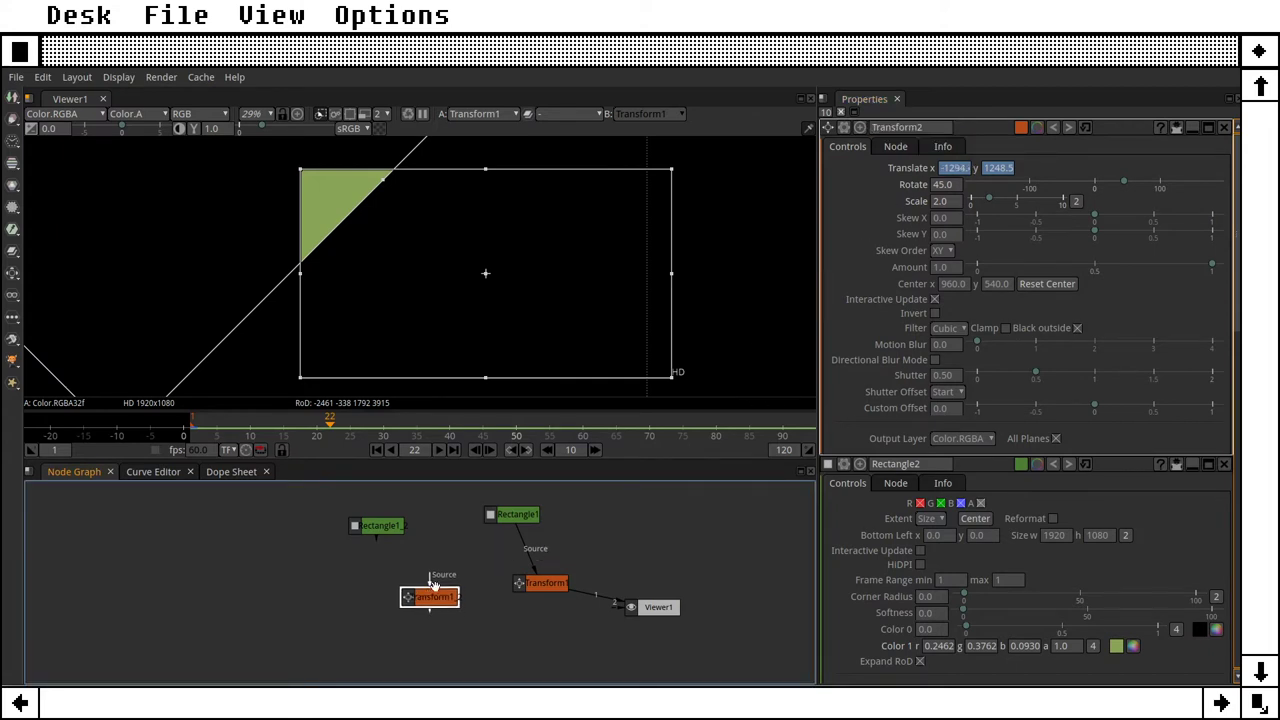
pyautogui.moveTo(434, 577); pyautogui.dragTo(383, 526)
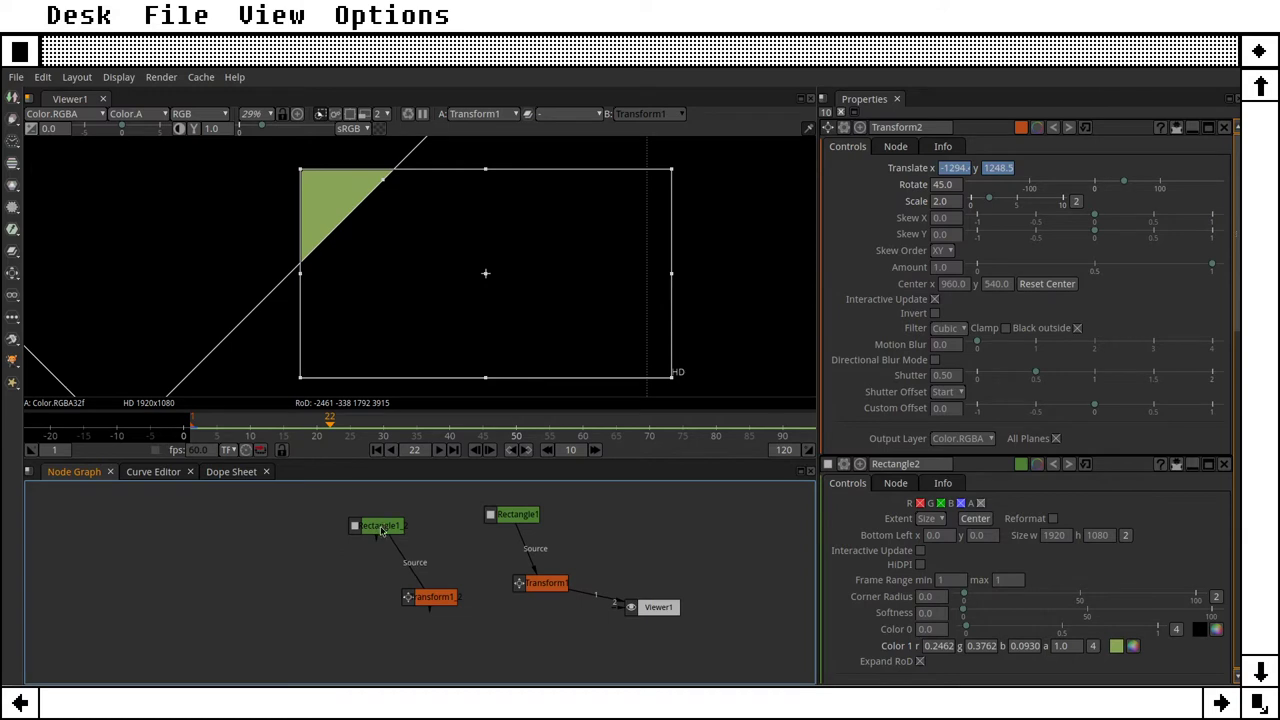
# Step: Reposition both rectangle and transform pairs so each transform sits diagonally below and to the right of its rectangle
pyautogui.click(368, 528)
pyautogui.moveTo(368, 528)
pyautogui.mouseDown()
pyautogui.moveTo(383, 538)
pyautogui.moveTo(364, 525)
pyautogui.mouseUp()
pyautogui.click(447, 594)
pyautogui.moveTo(448, 596); pyautogui.dragTo(452, 581)
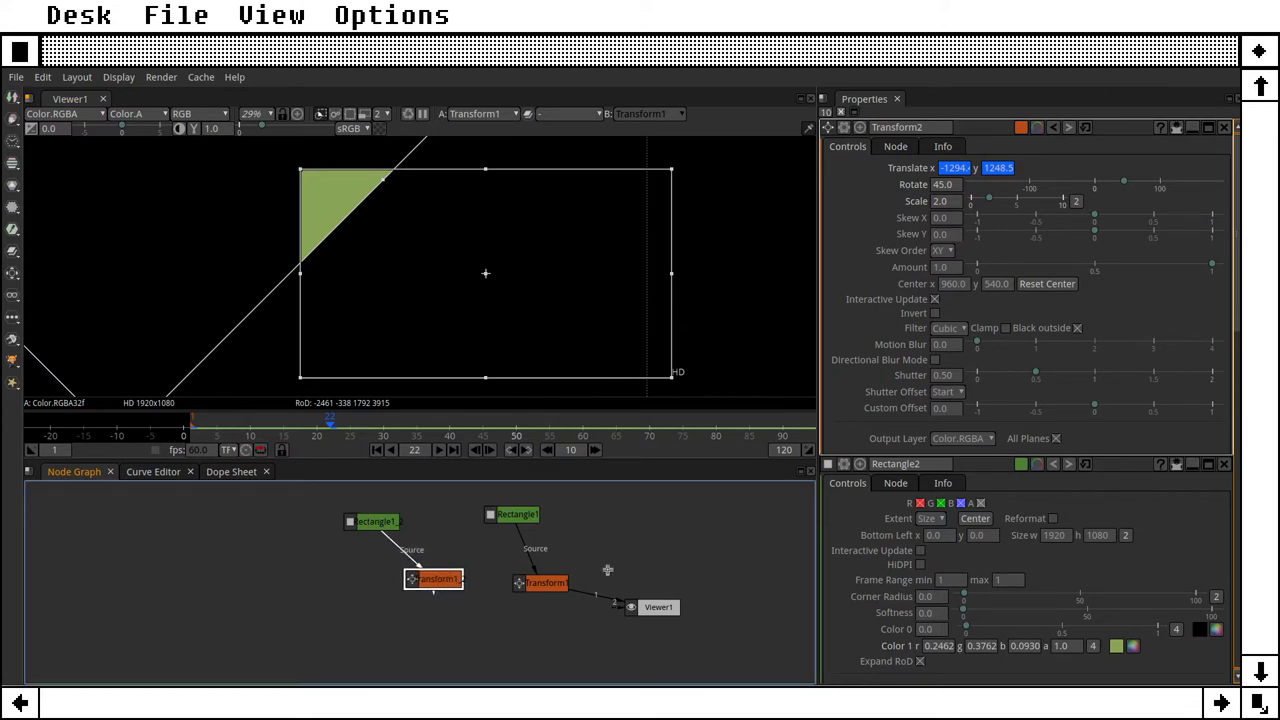
pyautogui.moveTo(556, 582); pyautogui.dragTo(581, 563)
pyautogui.moveTo(508, 518); pyautogui.dragTo(488, 513)
pyautogui.moveTo(568, 564); pyautogui.dragTo(574, 566)
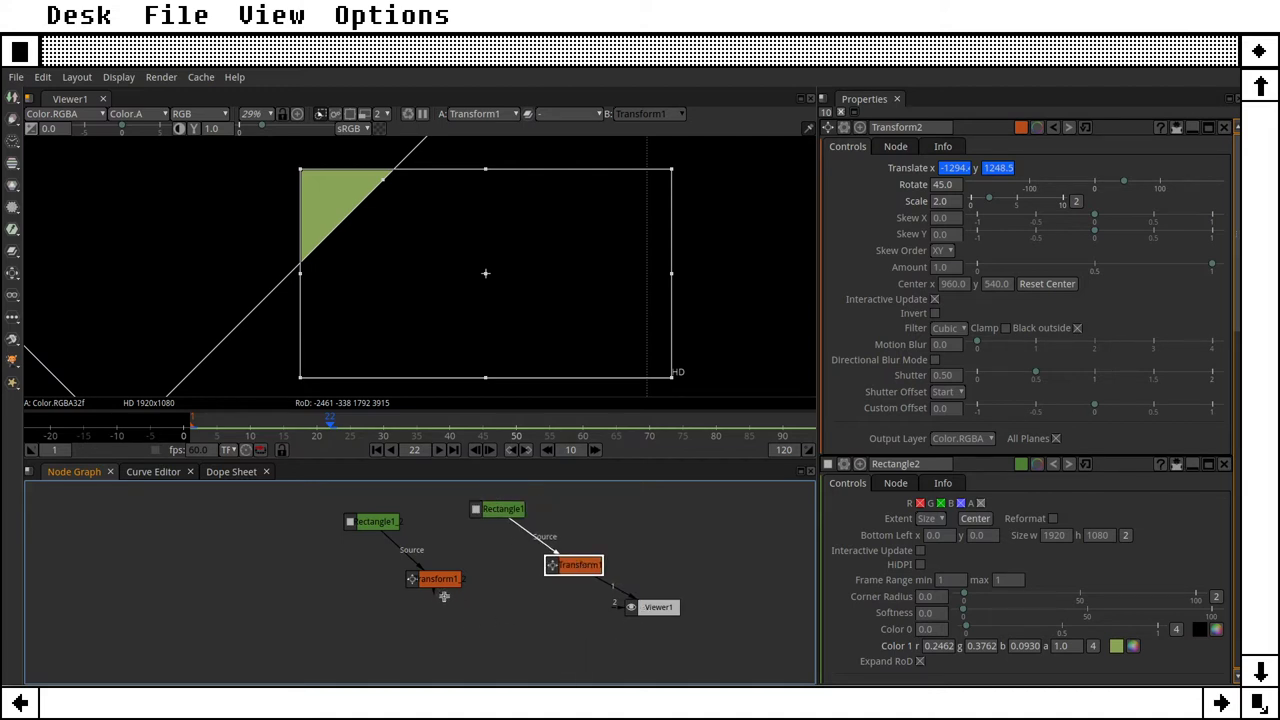
# Step: Try feeding Transform2 directly into the second input of Viewer1
pyautogui.moveTo(432, 595); pyautogui.dragTo(632, 627)
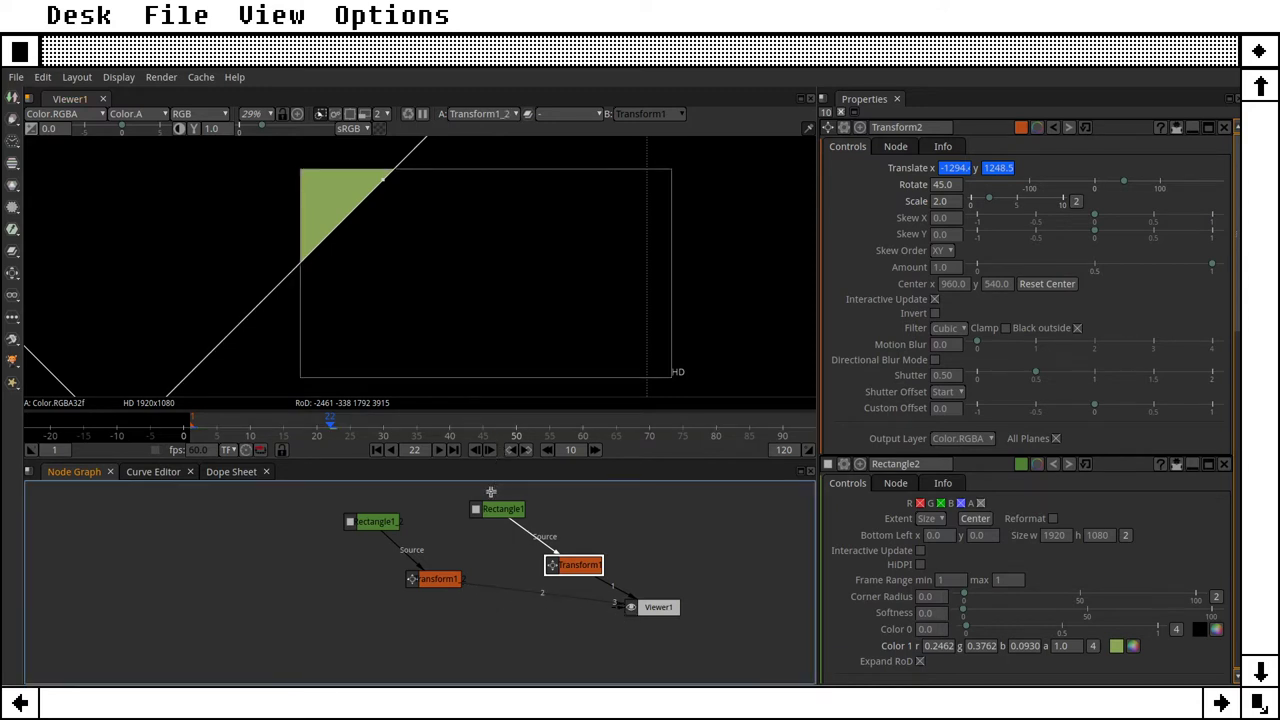
pyautogui.moveTo(444, 584); pyautogui.dragTo(438, 592)
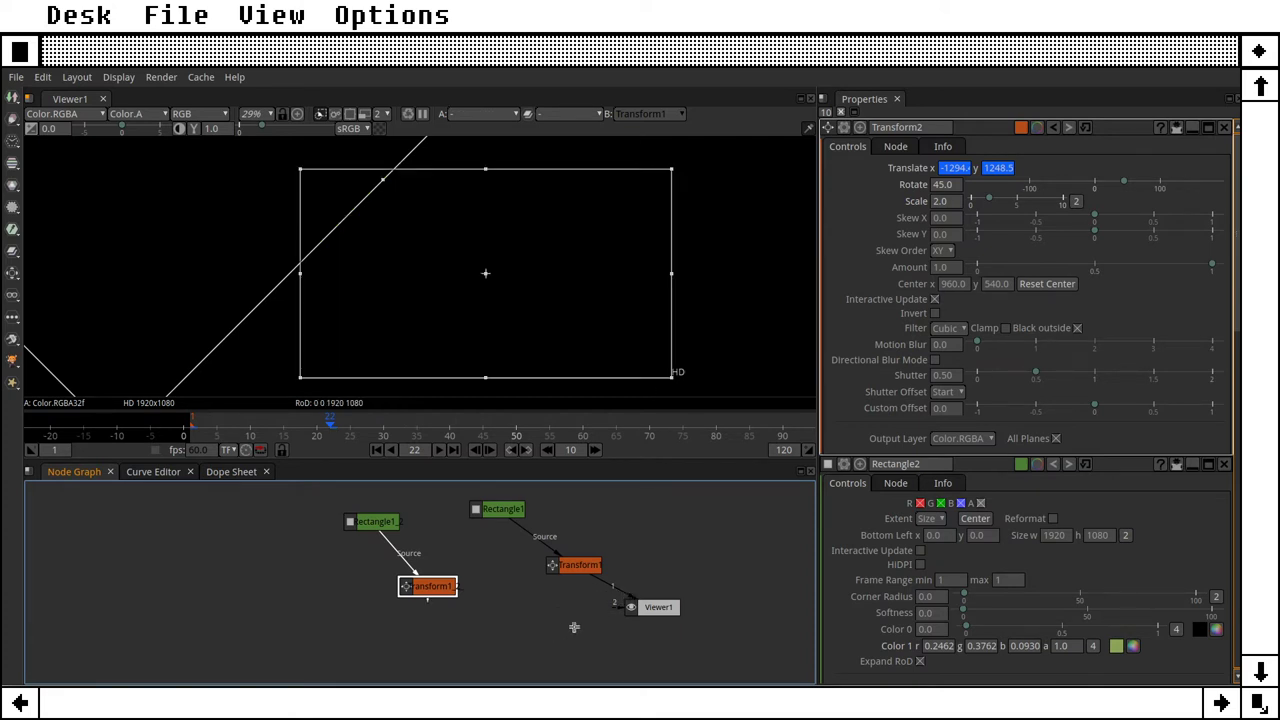
pyautogui.moveTo(432, 588); pyautogui.dragTo(487, 600)
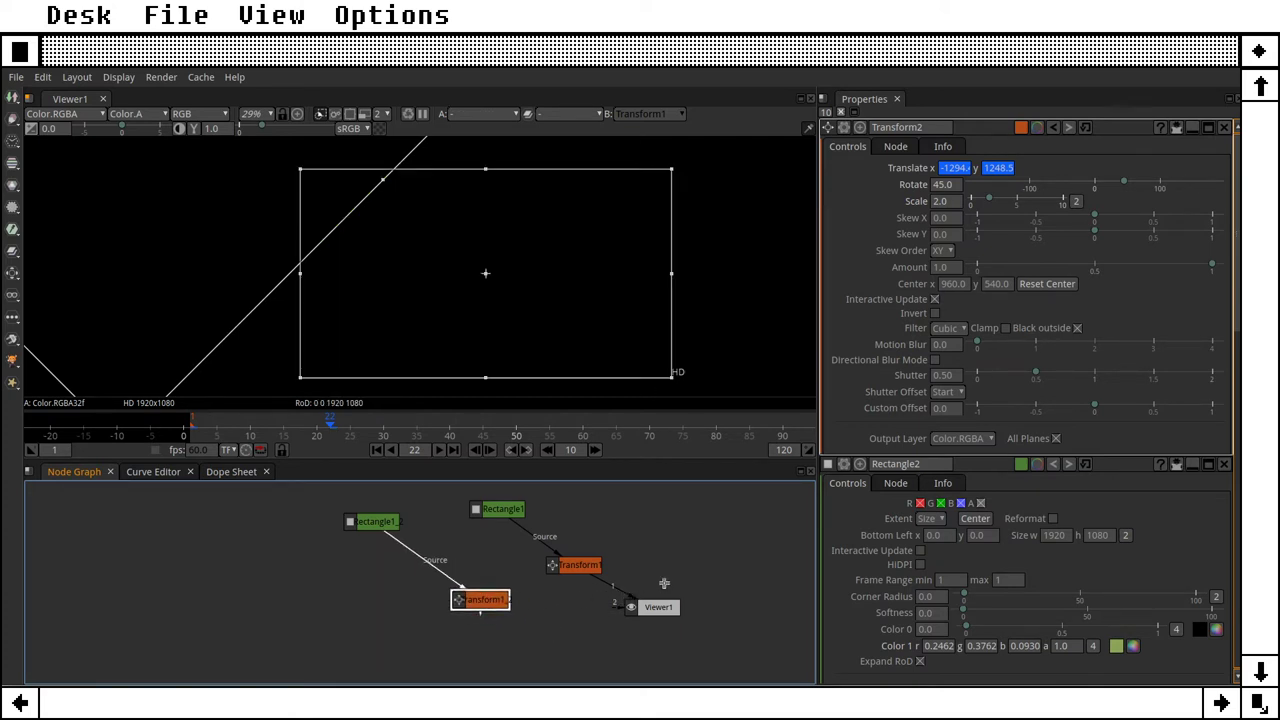
# Step: Move Viewer1 farther to the lower right and disconnect it from Transform1
pyautogui.click(690, 620)
pyautogui.click(670, 608)
pyautogui.moveTo(672, 612); pyautogui.dragTo(720, 630)
pyautogui.click(686, 578)
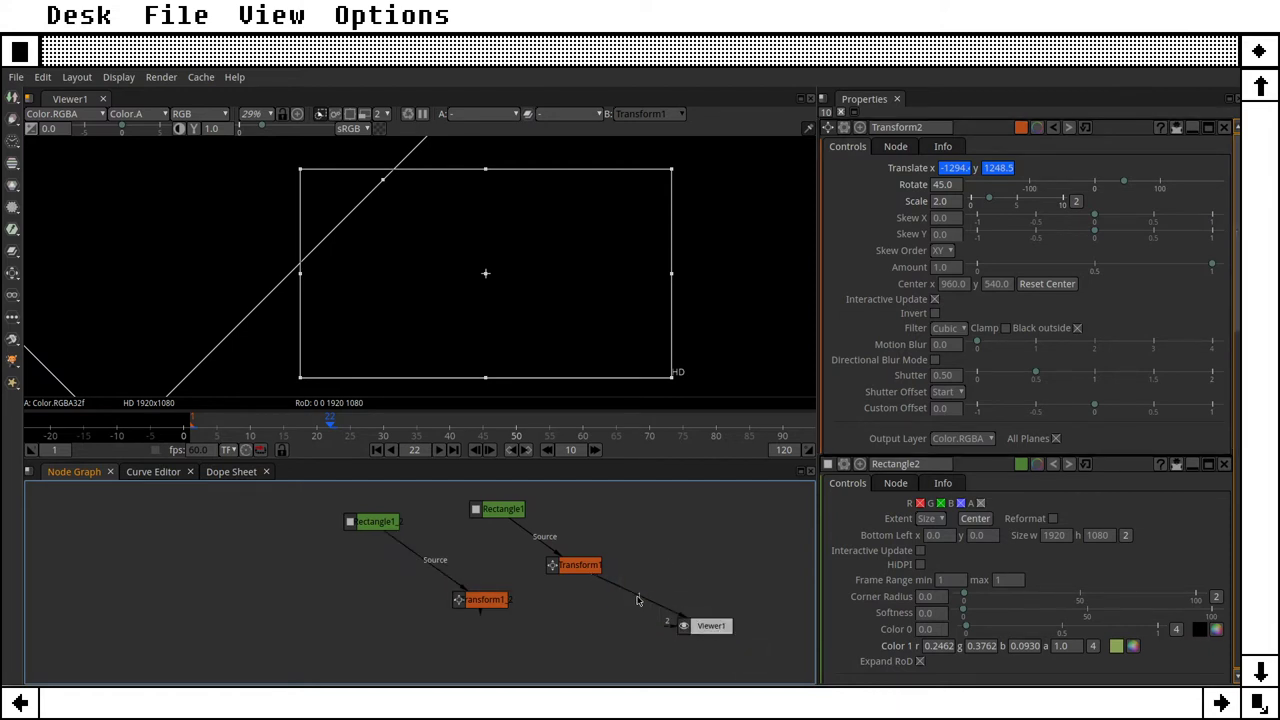
pyautogui.moveTo(640, 598); pyautogui.dragTo(566, 659)
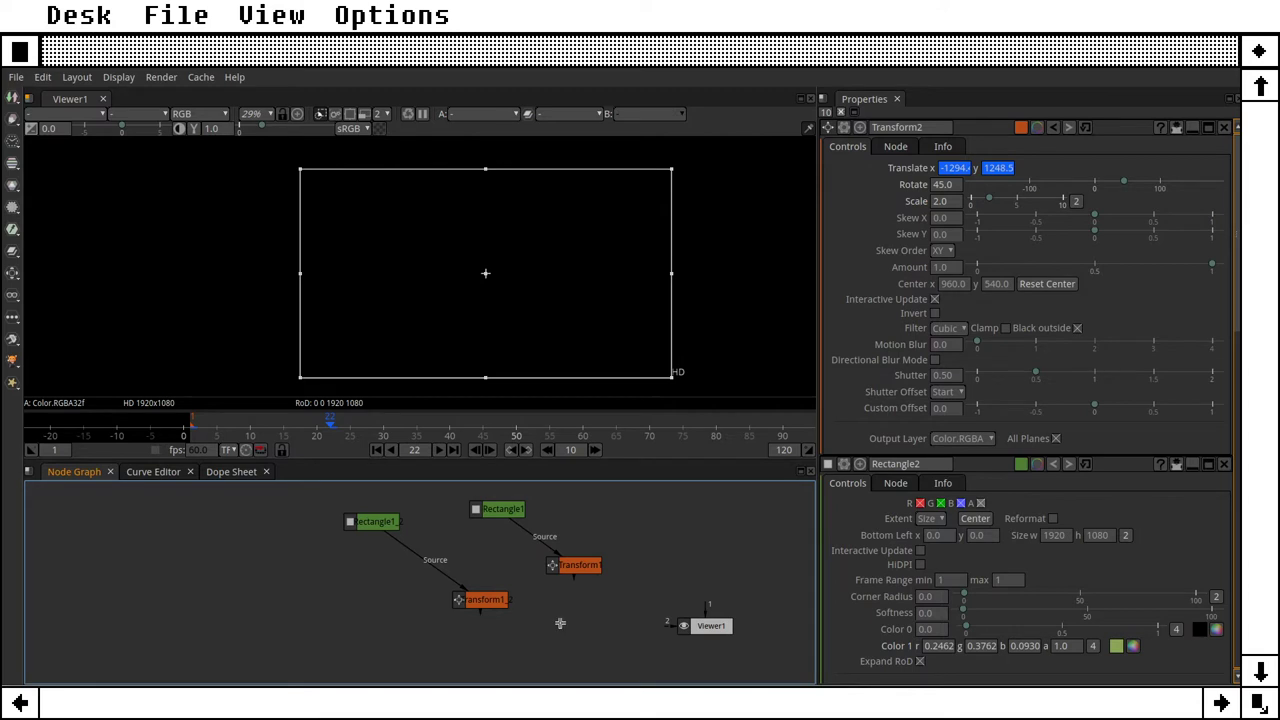
# Step: Add a Merge node after Transform1 and place it below that transform
pyautogui.click(578, 566)
pyautogui.rightClick(568, 566)
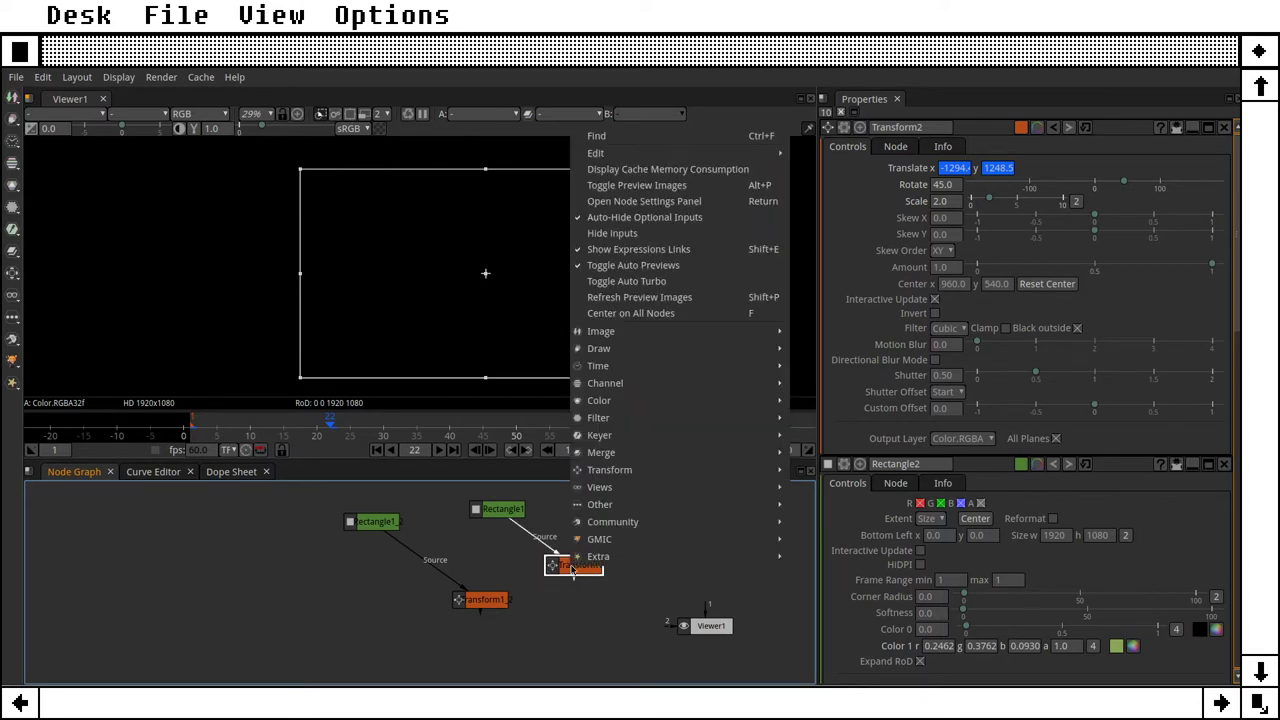
pyautogui.moveTo(708, 375)
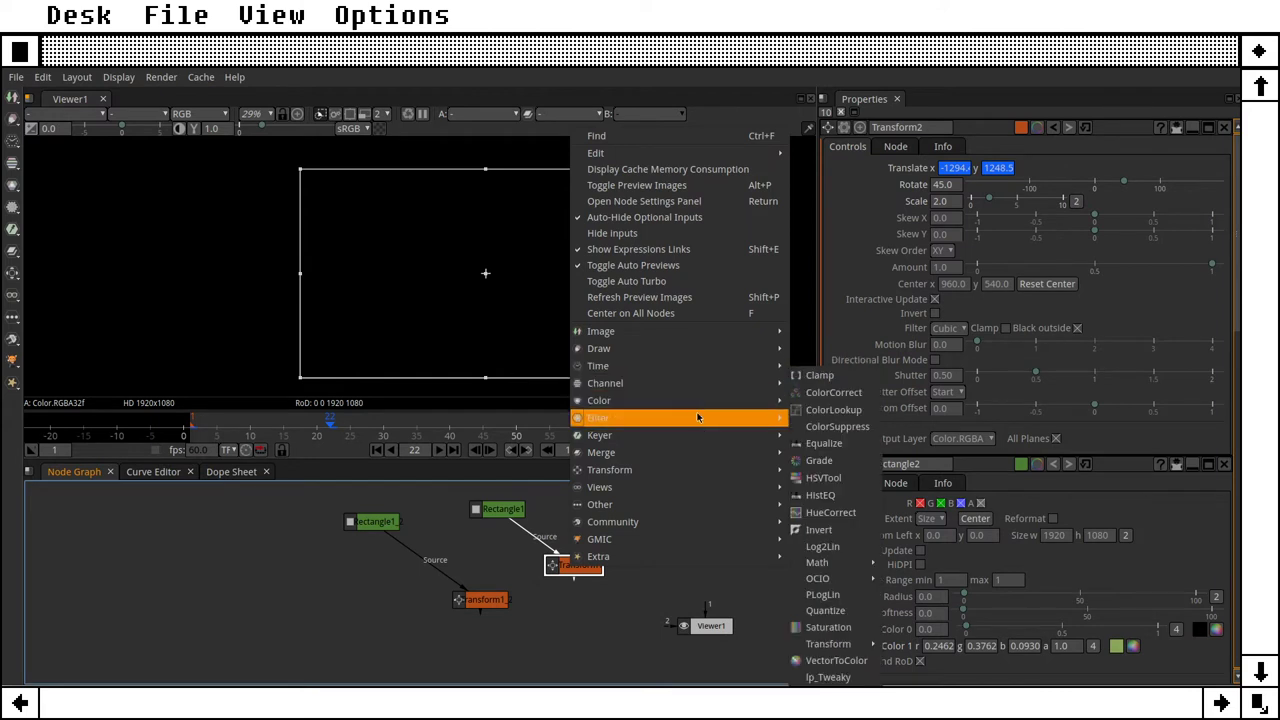
pyautogui.moveTo(740, 436)
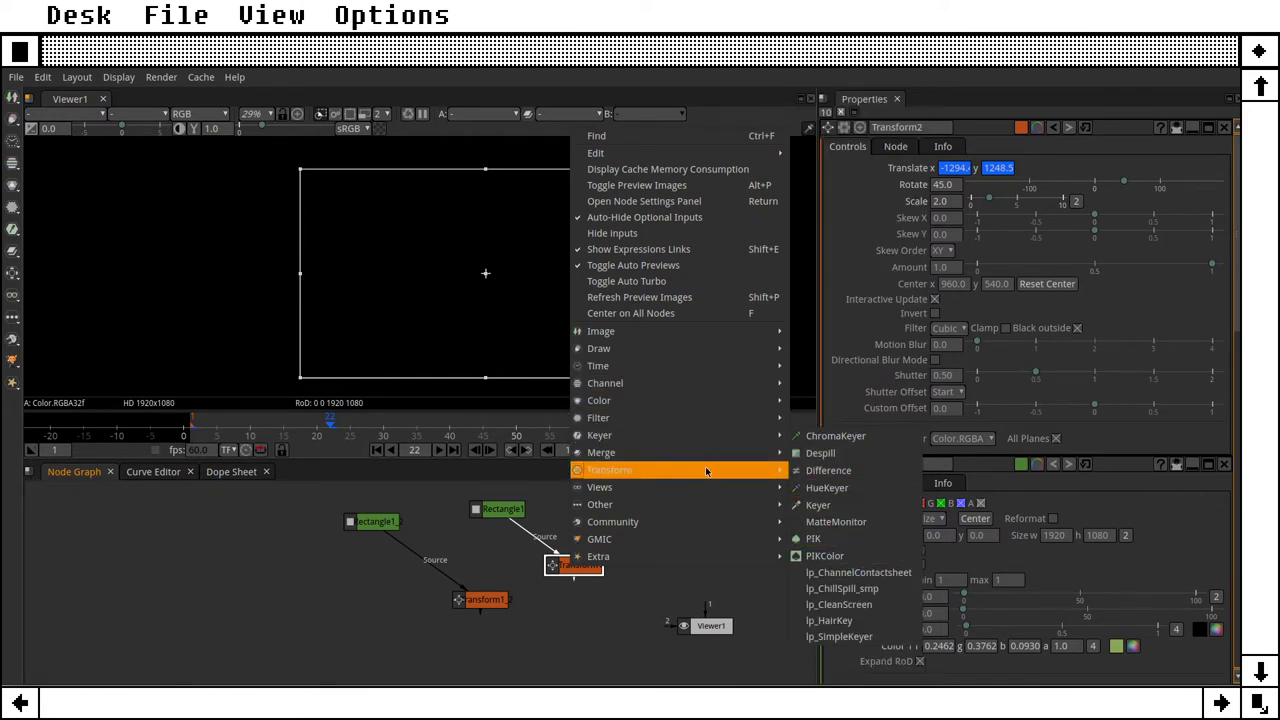
pyautogui.moveTo(782, 453)
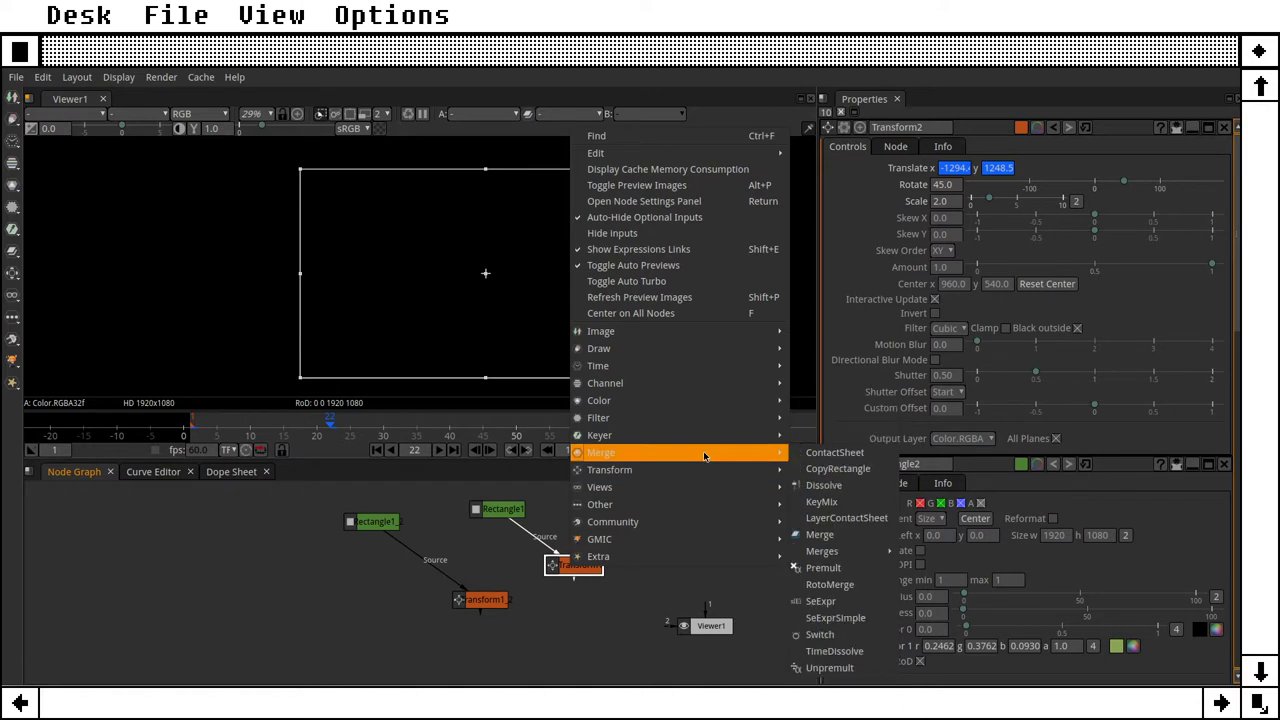
pyautogui.click(833, 535)
pyautogui.moveTo(585, 600); pyautogui.dragTo(614, 620)
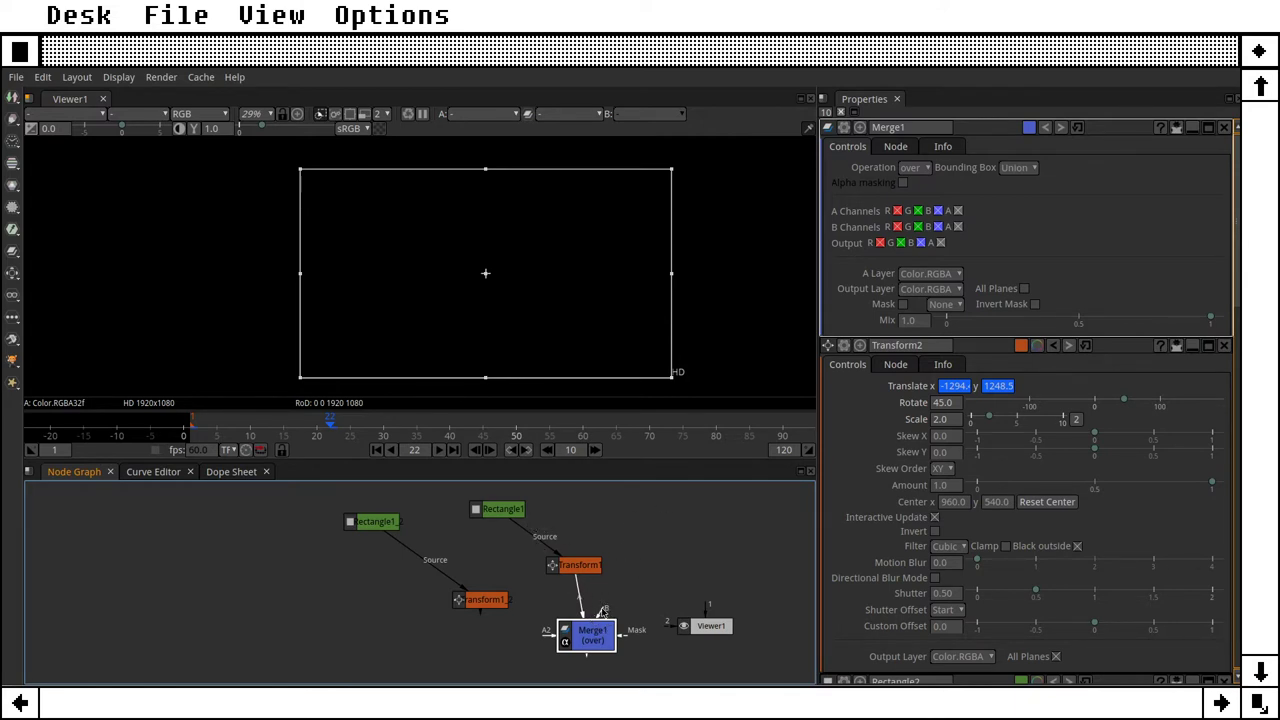
# Step: Detach Merge1 from Transform1 and shift Rectangle2 and Transform2 farther up and to the left
pyautogui.moveTo(604, 610); pyautogui.dragTo(620, 590)
pyautogui.moveTo(580, 600); pyautogui.dragTo(584, 606)
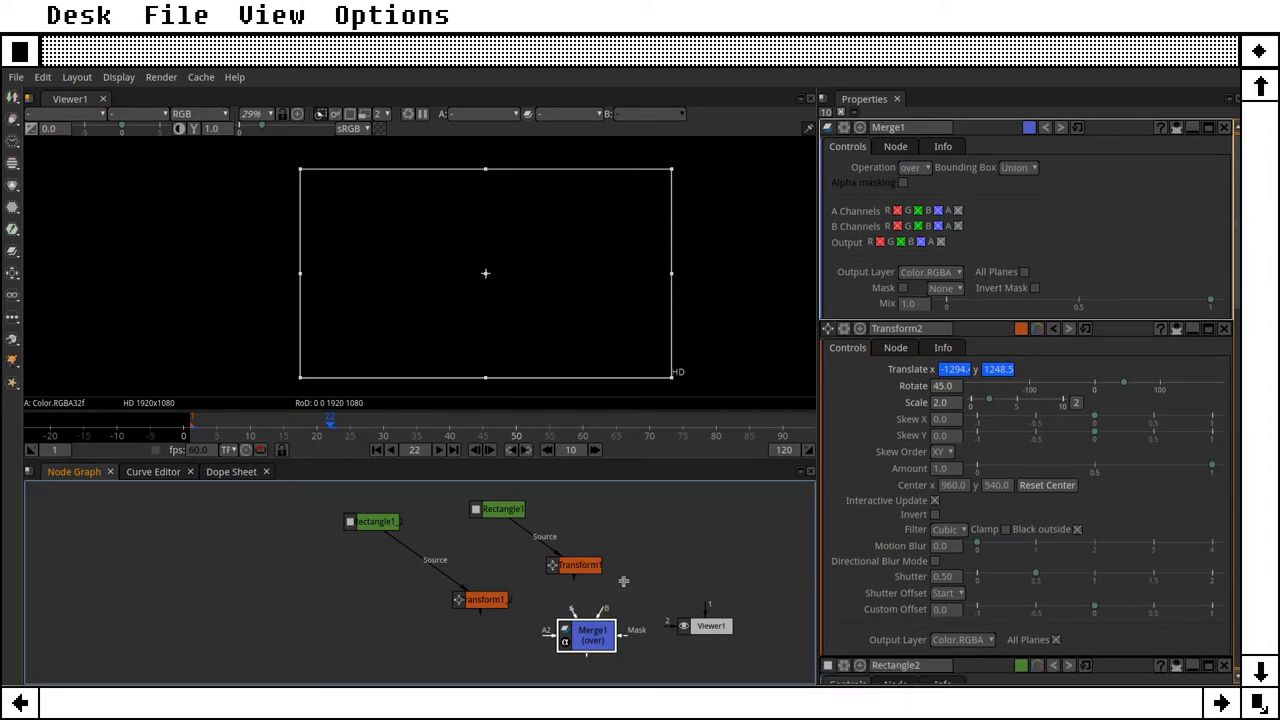
pyautogui.moveTo(374, 518); pyautogui.dragTo(359, 509)
pyautogui.moveTo(488, 600); pyautogui.dragTo(441, 584)
pyautogui.click(507, 511)
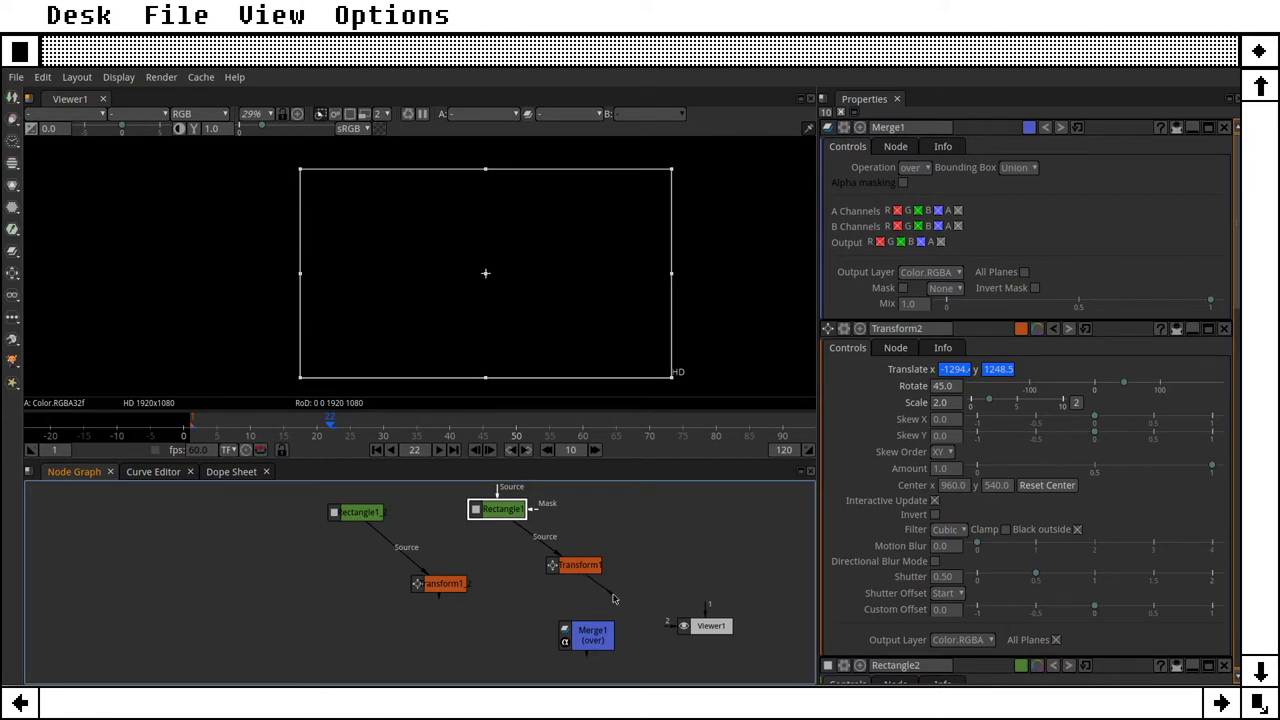
# Step: Connect Merge1's B input to Transform1 and A input to Transform2, then feed Merge1 into Viewer1
pyautogui.click(598, 636)
pyautogui.moveTo(604, 611); pyautogui.dragTo(588, 572)
pyautogui.moveTo(578, 636); pyautogui.dragTo(443, 590)
pyautogui.moveTo(558, 646); pyautogui.dragTo(565, 623)
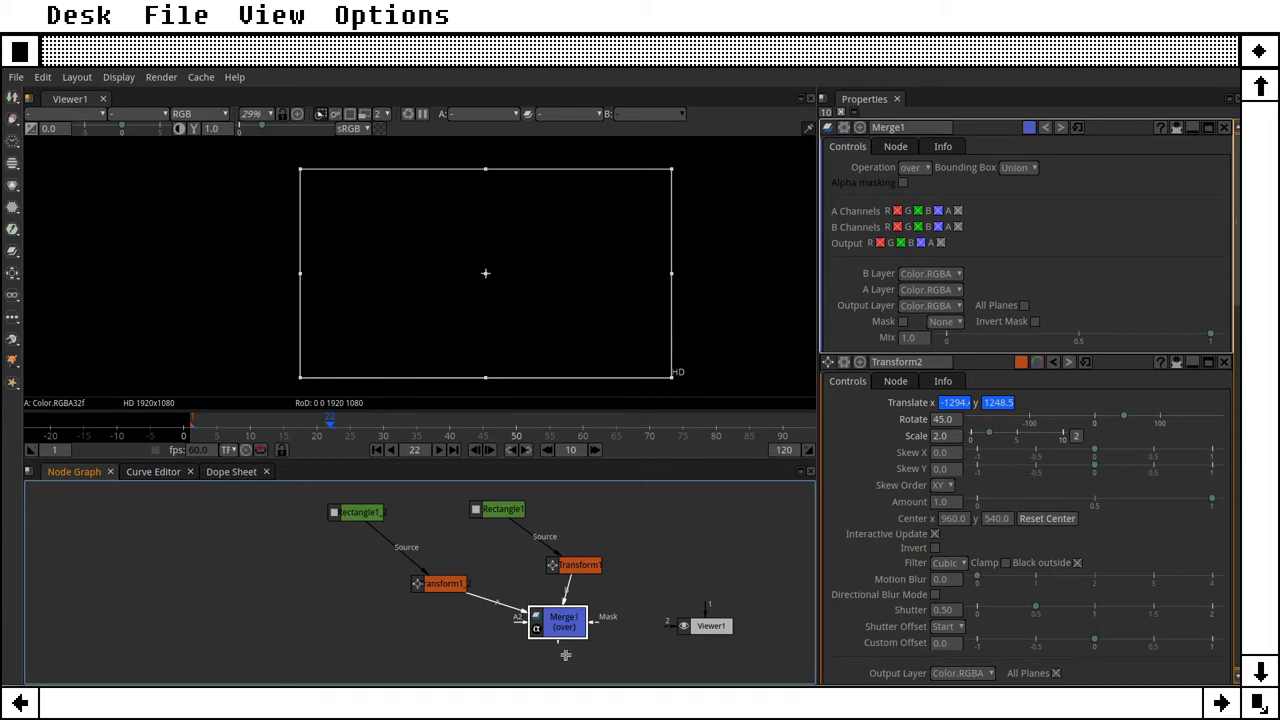
pyautogui.moveTo(700, 625); pyautogui.dragTo(565, 627)
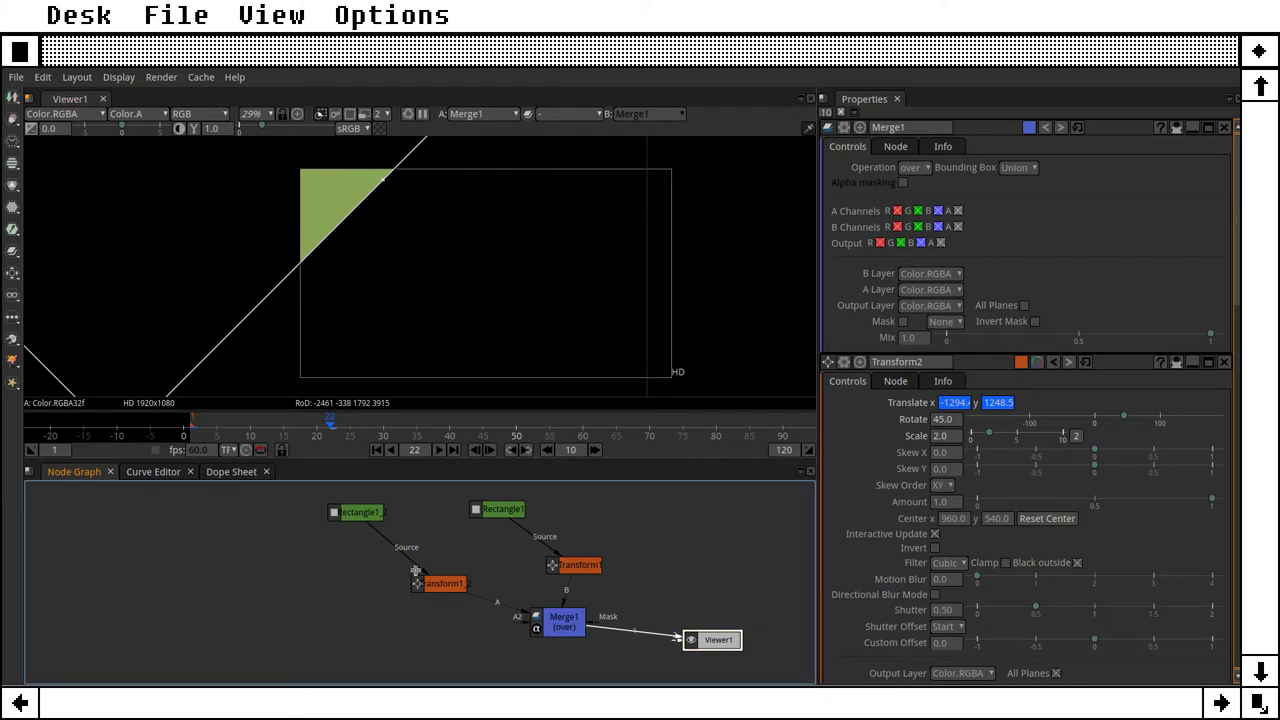
# Step: Move Rectangle2, Transform2 and Merge1 to the left to spread out the node graph
pyautogui.moveTo(364, 511); pyautogui.dragTo(267, 545)
pyautogui.moveTo(448, 588); pyautogui.dragTo(353, 589)
pyautogui.moveTo(562, 626); pyautogui.dragTo(509, 632)
pyautogui.moveTo(269, 518); pyautogui.dragTo(249, 508)
pyautogui.moveTo(518, 638); pyautogui.dragTo(495, 635)
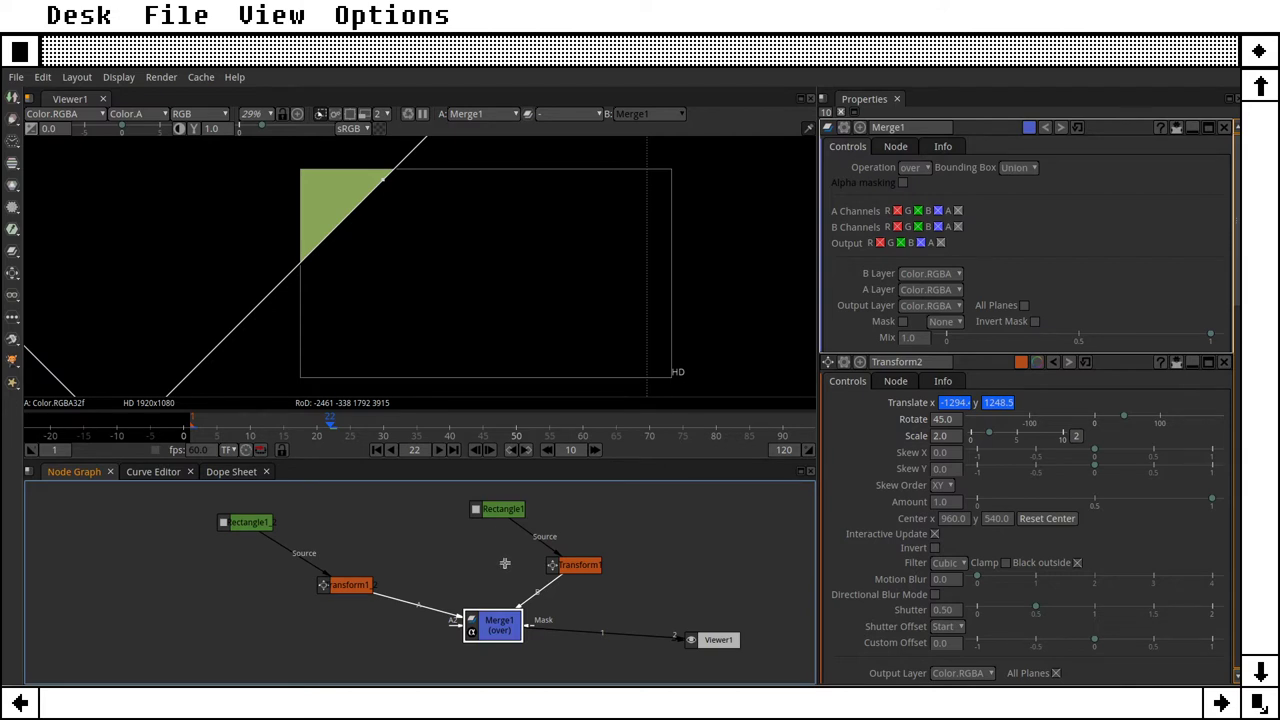
pyautogui.moveTo(492, 624); pyautogui.dragTo(466, 617)
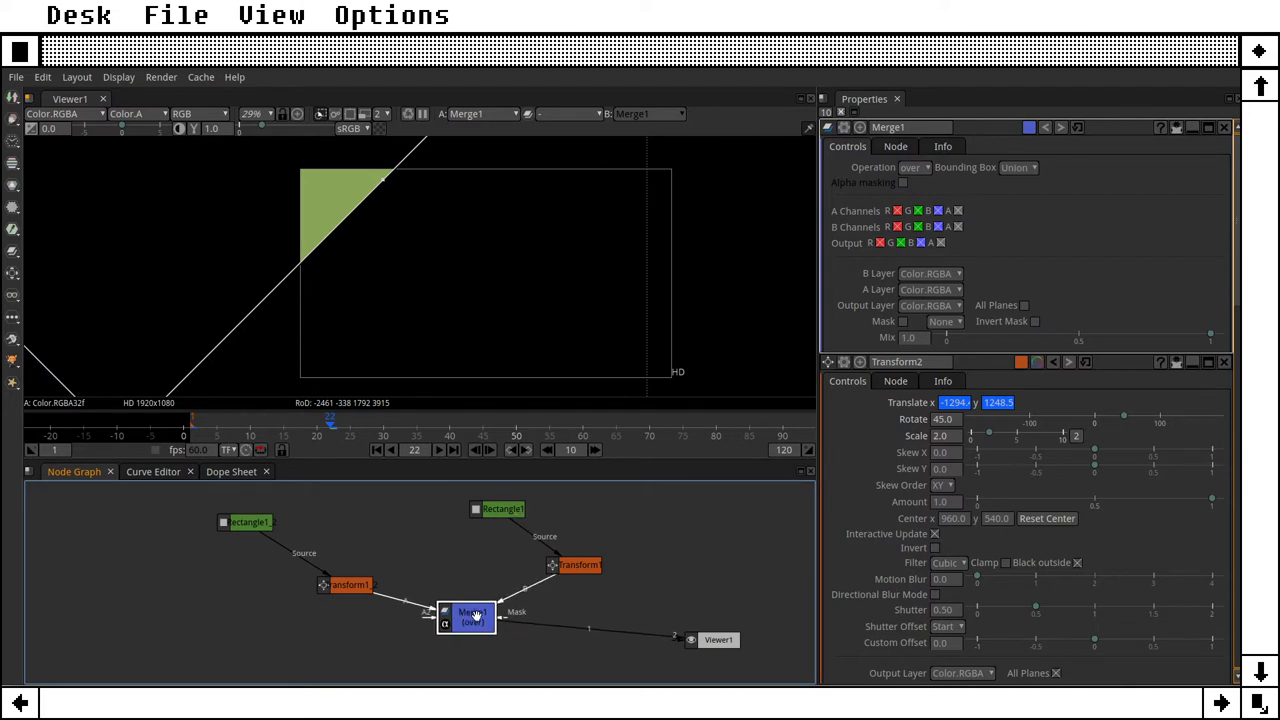
# Step: Shift Rectangle1 and Transform1 left and place Merge1 beside Viewer1, below and to the right of Transform1
pyautogui.click(510, 510)
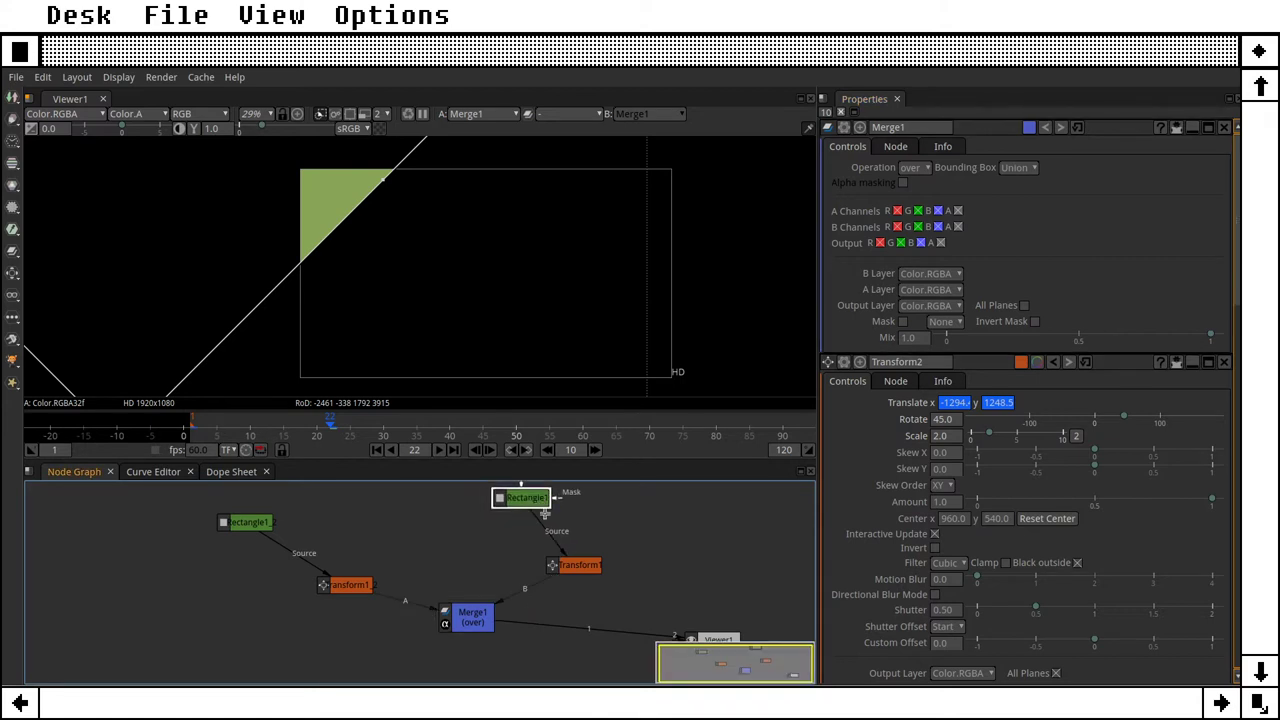
pyautogui.moveTo(515, 508); pyautogui.dragTo(507, 502)
pyautogui.moveTo(583, 566); pyautogui.dragTo(515, 567)
pyautogui.moveTo(502, 508); pyautogui.dragTo(429, 518)
pyautogui.moveTo(508, 568); pyautogui.dragTo(504, 552)
pyautogui.moveTo(478, 620); pyautogui.dragTo(563, 642)
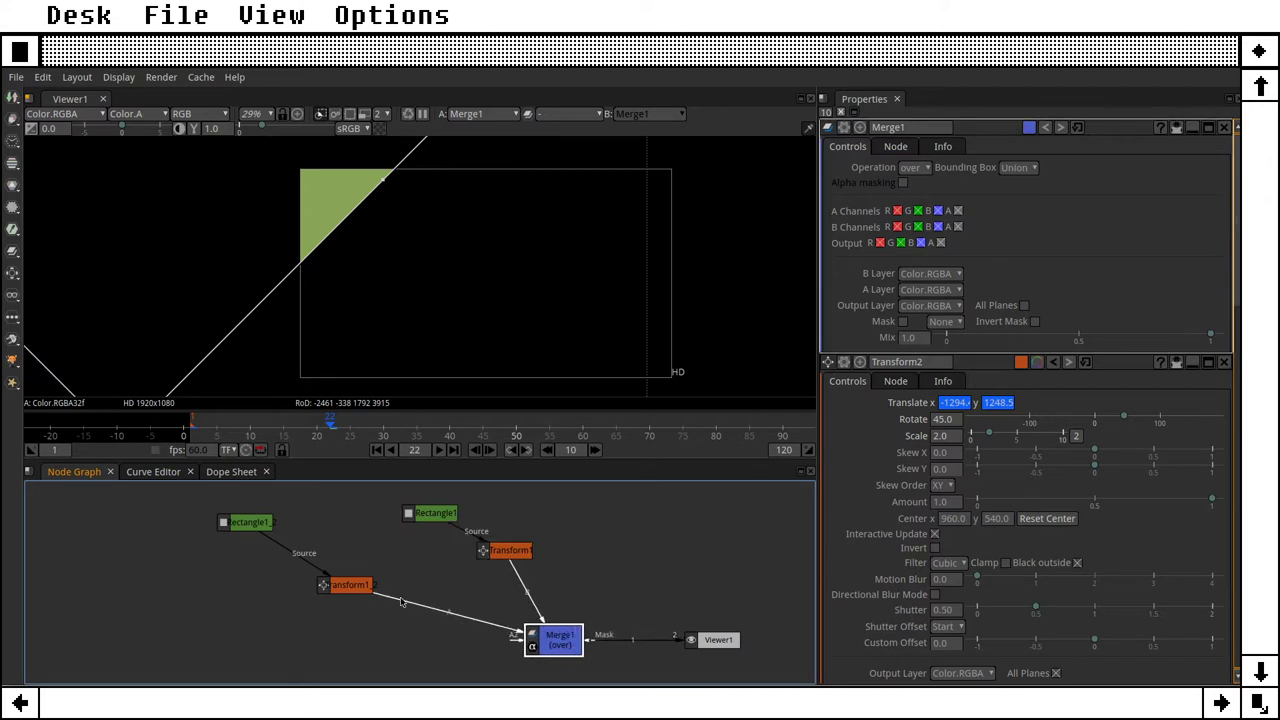
# Step: Lower Transform2 and Rectangle2 so their branch runs toward Merge1 beneath the Rectangle1 branch
pyautogui.moveTo(355, 586); pyautogui.dragTo(403, 624)
pyautogui.moveTo(248, 522); pyautogui.dragTo(257, 564)
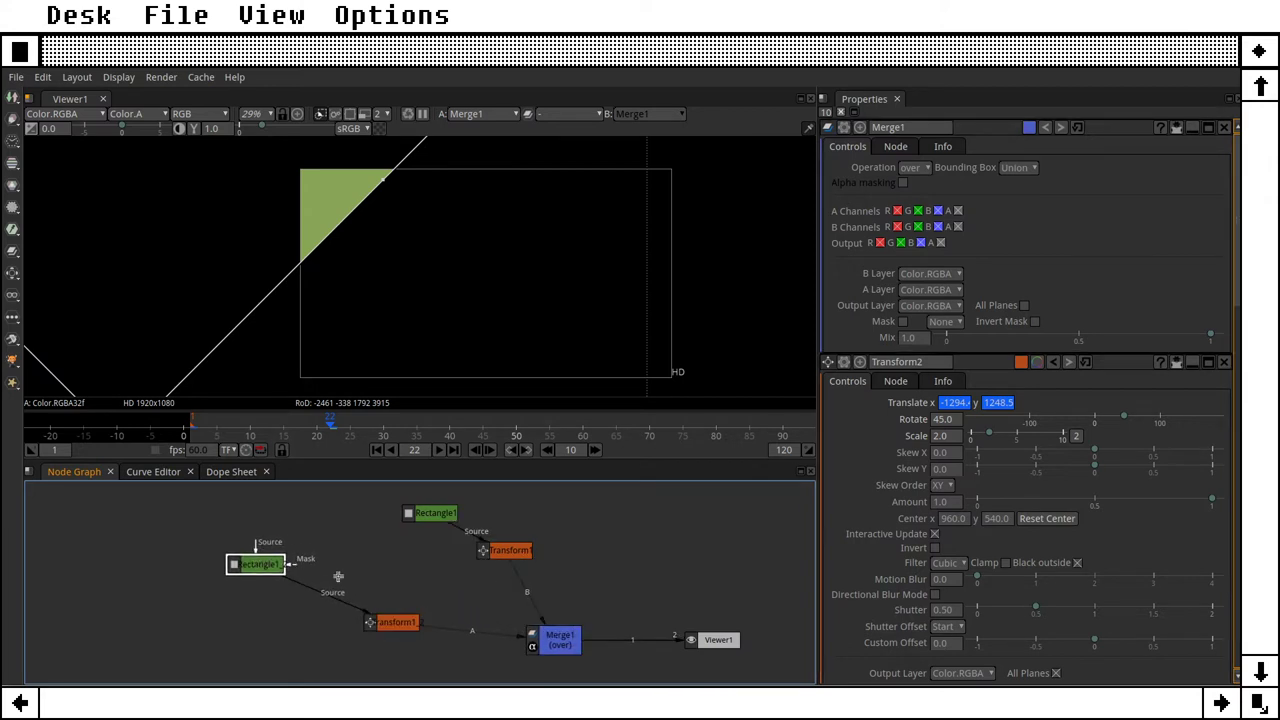
pyautogui.click(402, 630)
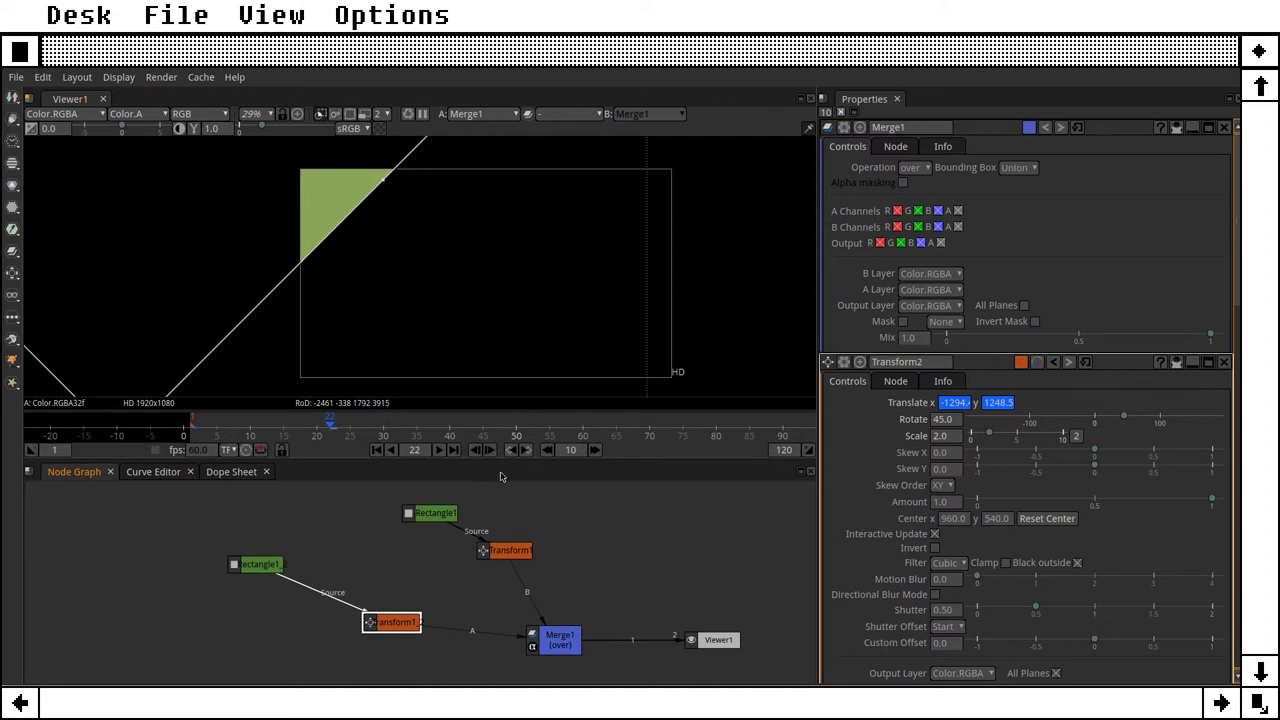
pyautogui.moveTo(396, 620); pyautogui.dragTo(386, 605)
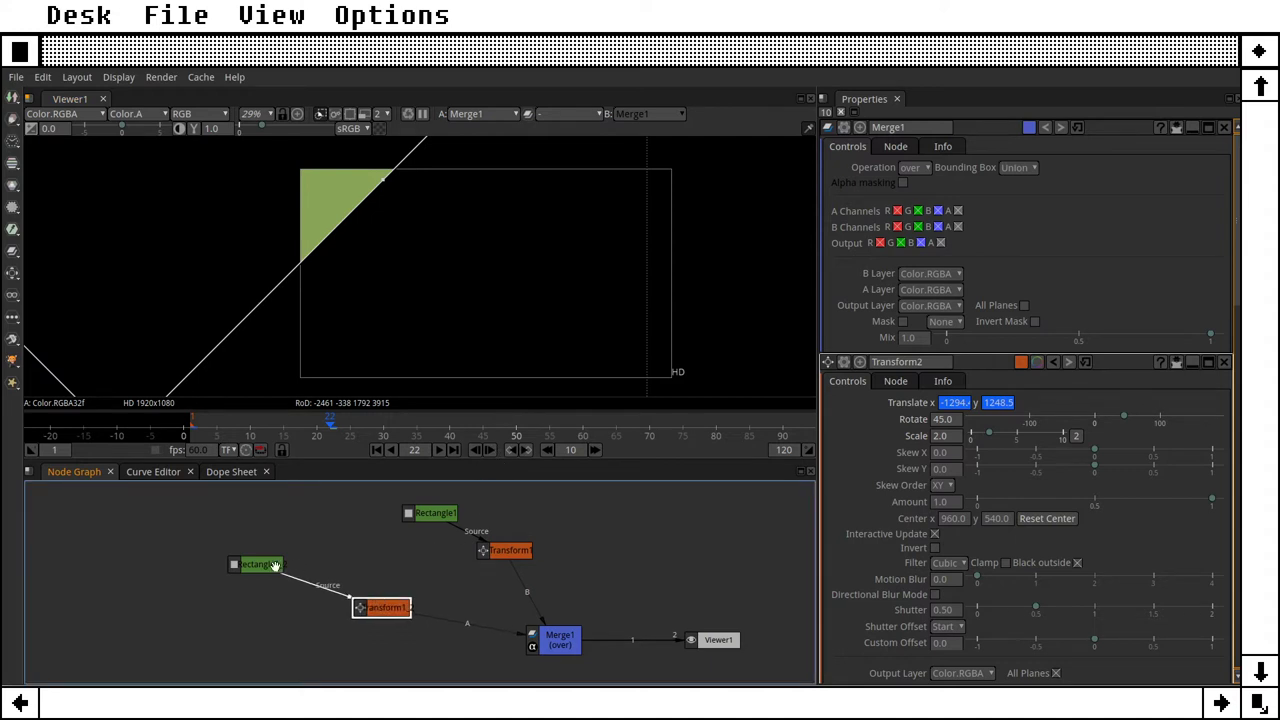
# Step: Raise Rectangle2 in the node graph and nudge Transform2 slightly up and left to tidy their branch
pyautogui.moveTo(277, 566); pyautogui.dragTo(288, 528)
pyautogui.moveTo(389, 610); pyautogui.dragTo(379, 600)
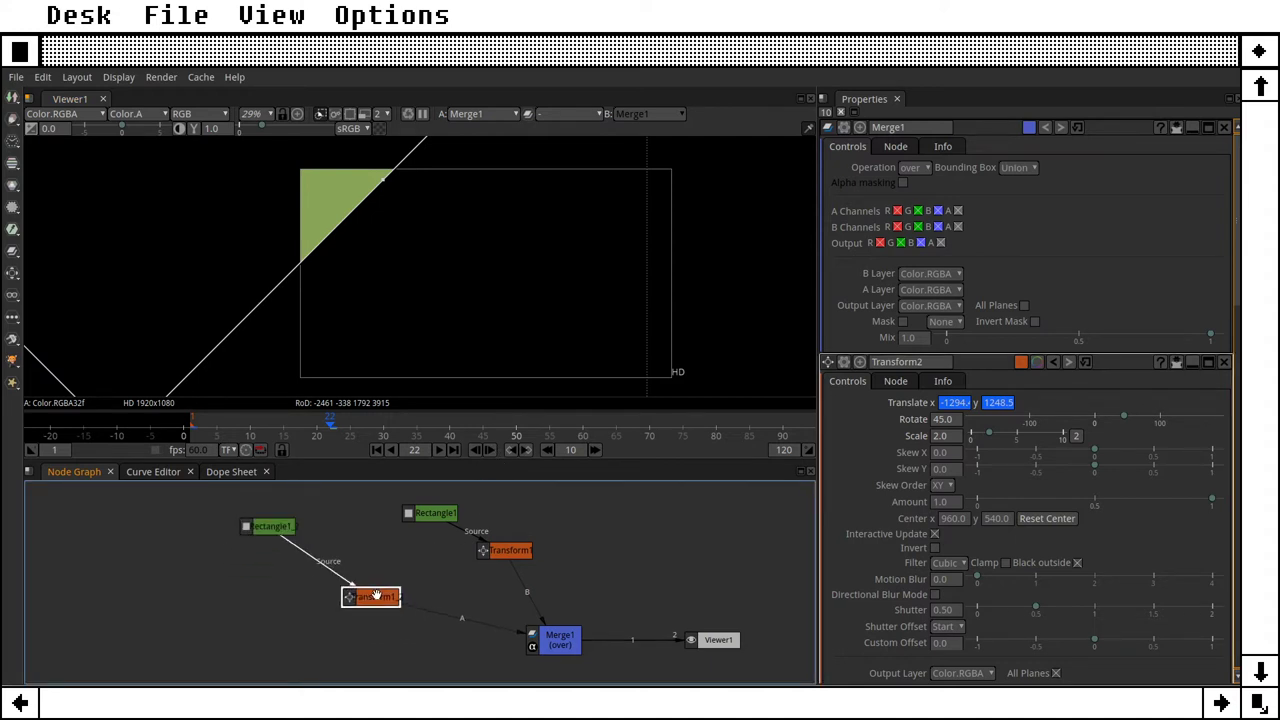
# Step: Delete Transform2's X and Y translate keyframes at frame 22, keeping its start and end keys, and scrub to frame 36
pyautogui.click(236, 472)
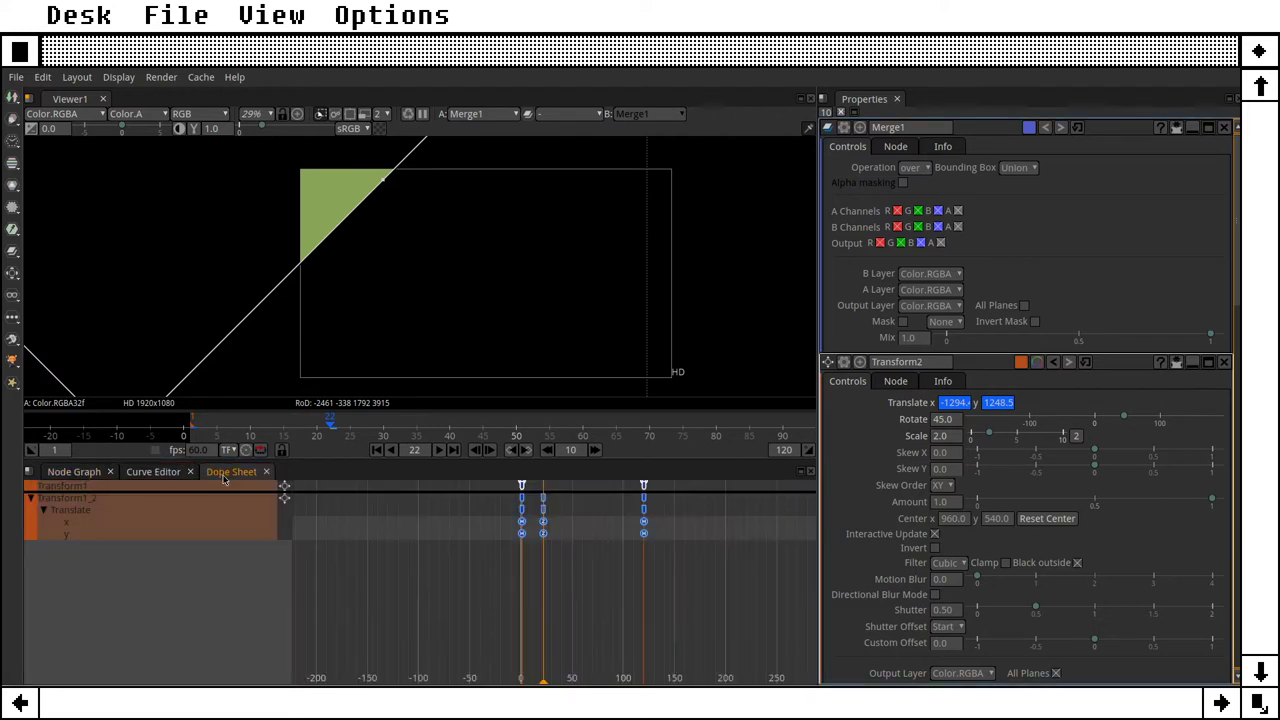
pyautogui.click(104, 498)
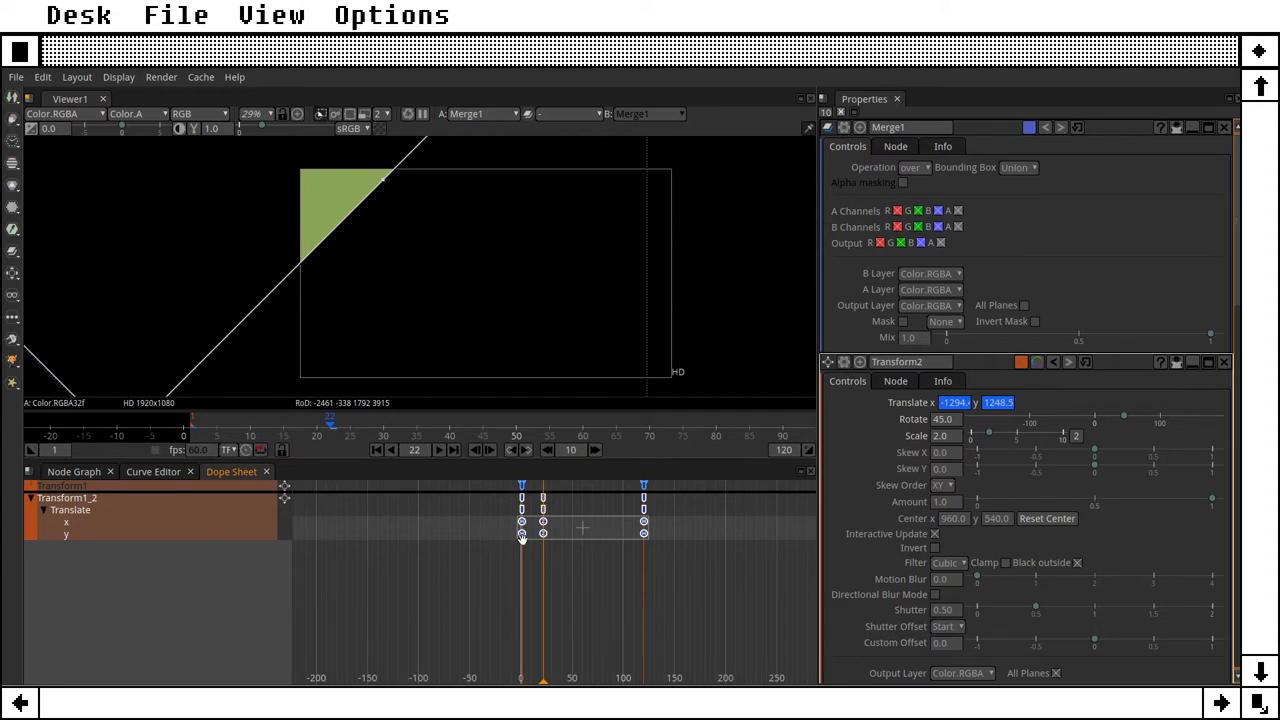
pyautogui.scroll(10, 586, 529)
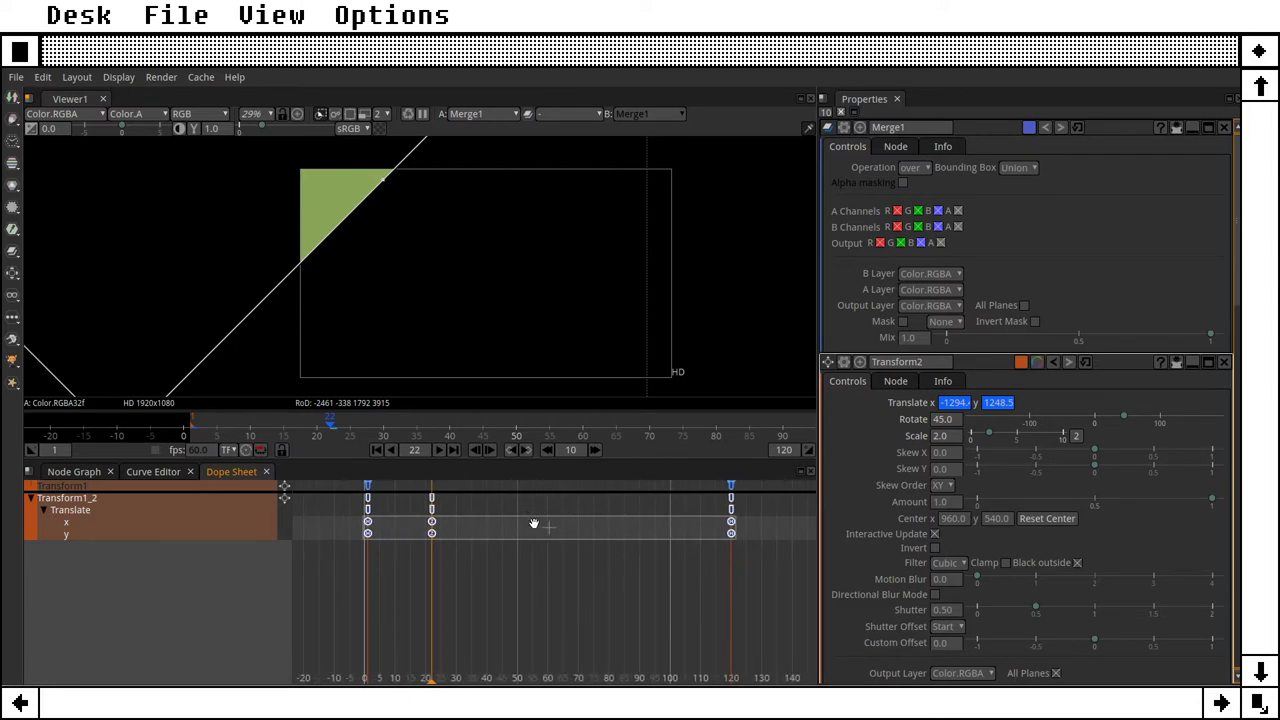
pyautogui.click(484, 580)
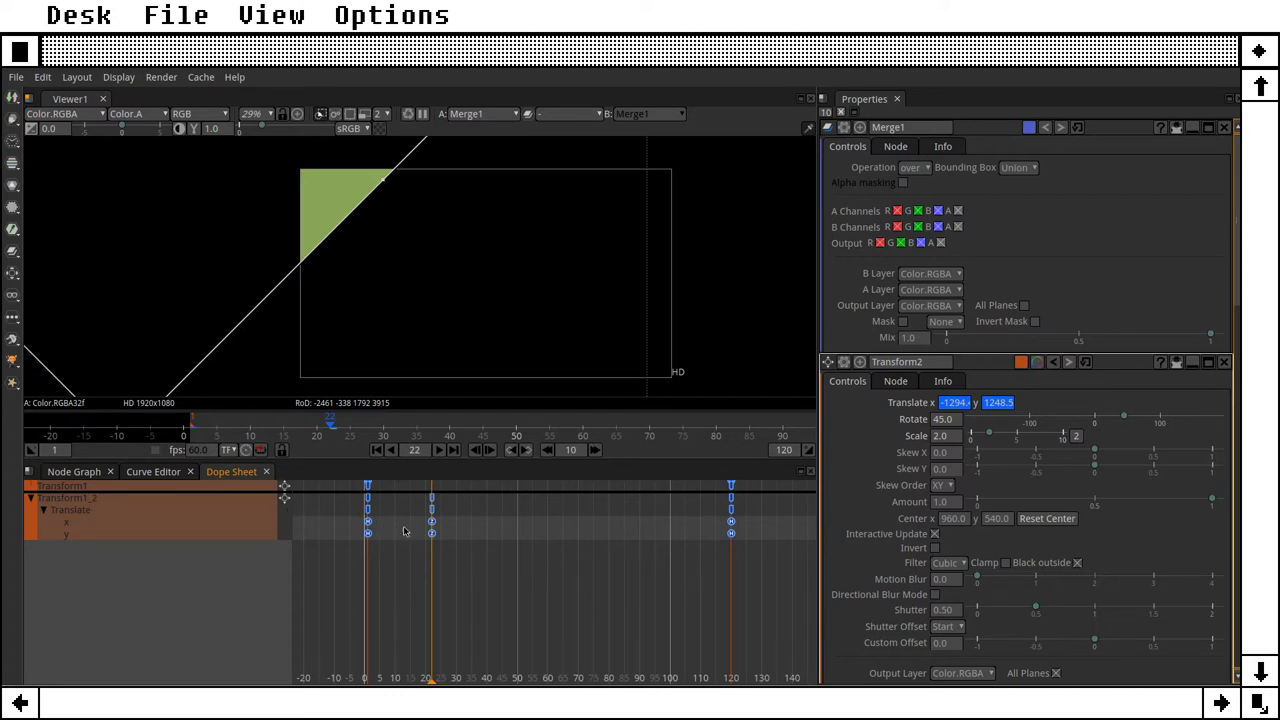
pyautogui.scroll(-4, 430, 532)
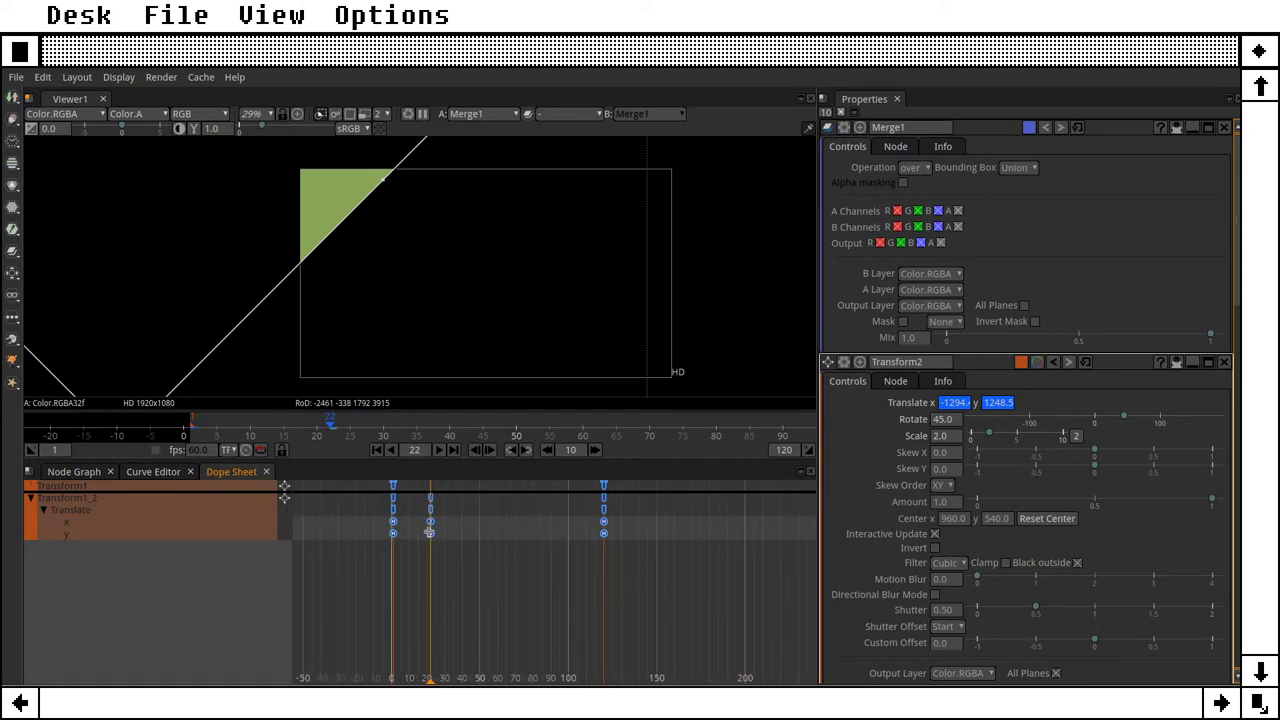
pyautogui.click(521, 528)
pyautogui.click(430, 521)
pyautogui.click(430, 533)
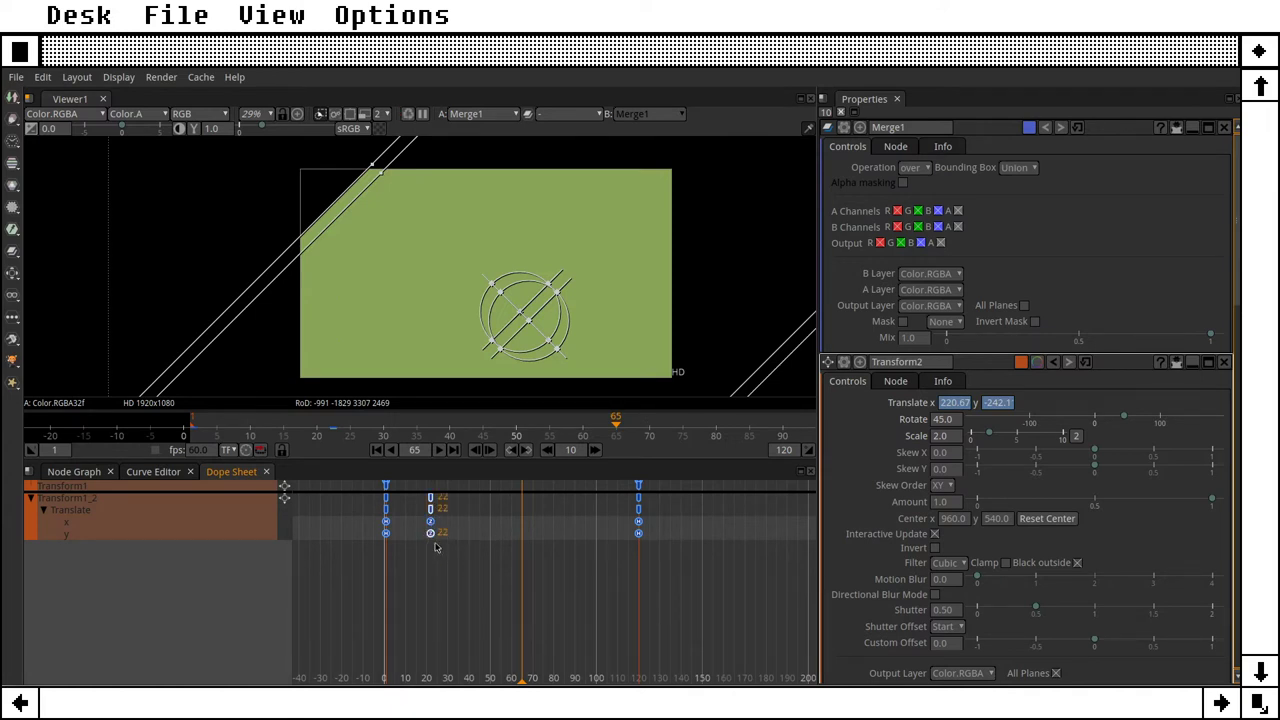
pyautogui.press('Delete')
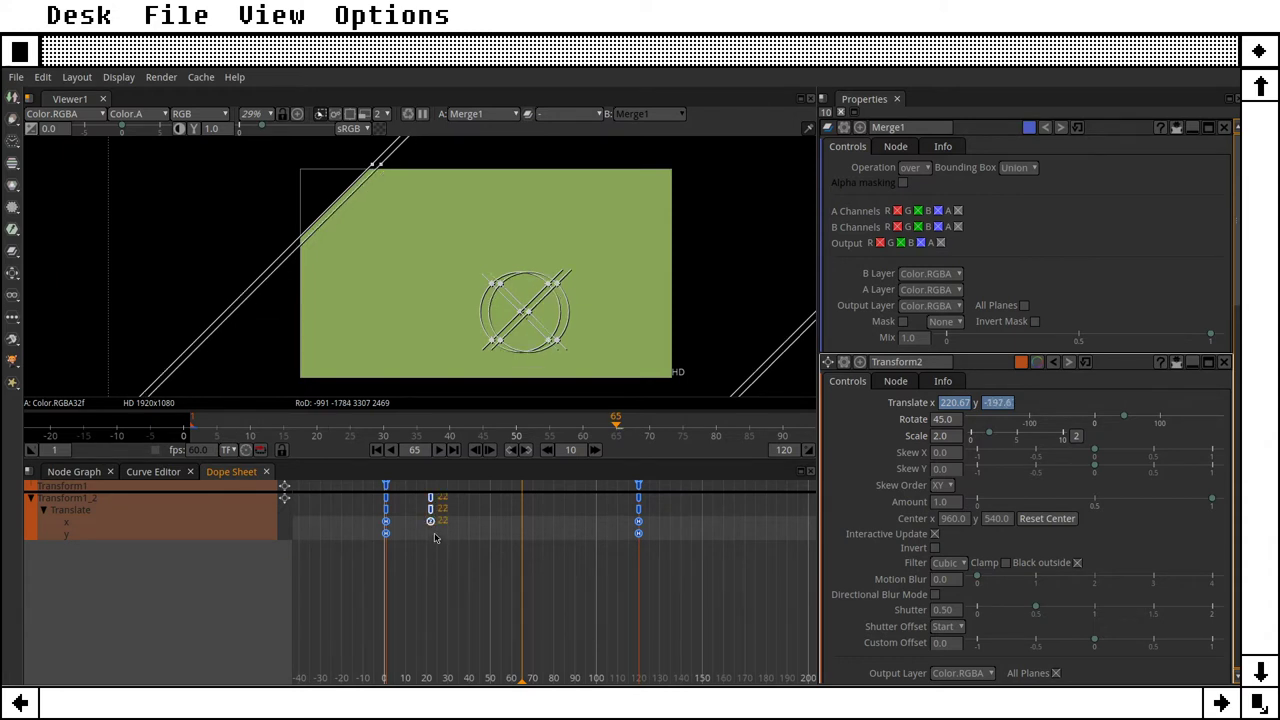
pyautogui.press('Delete')
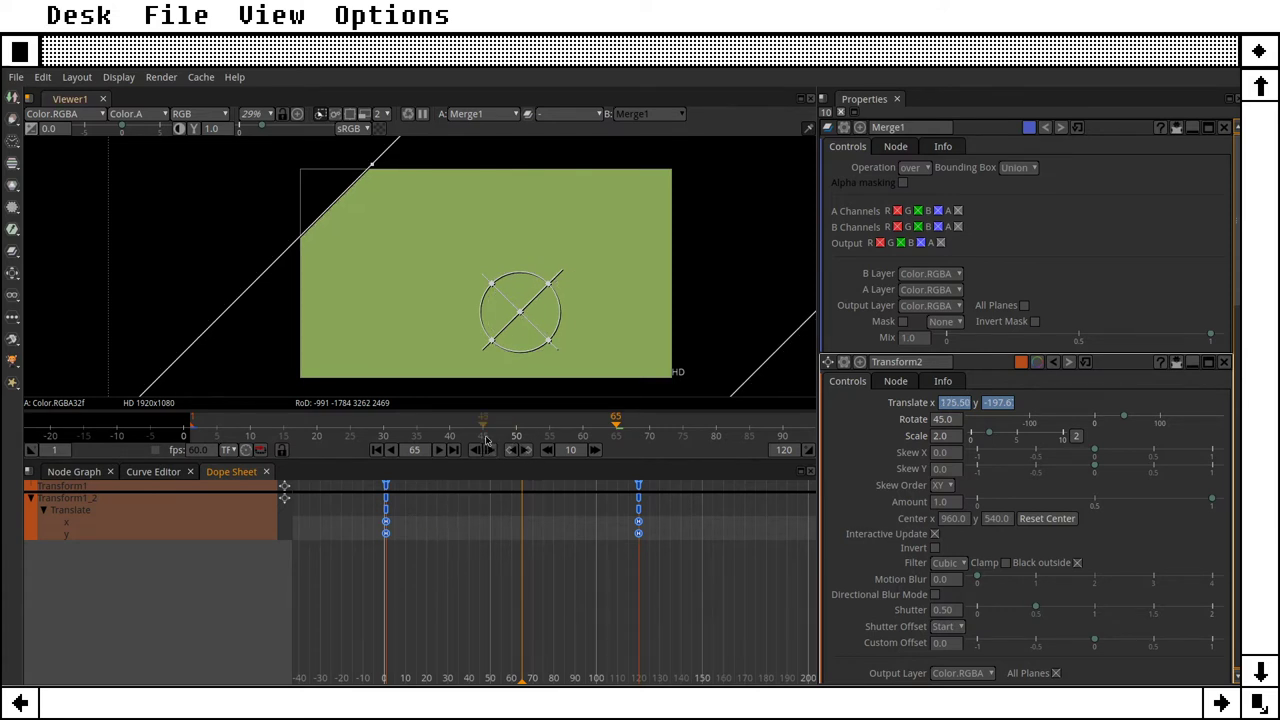
pyautogui.moveTo(527, 433); pyautogui.dragTo(423, 435)
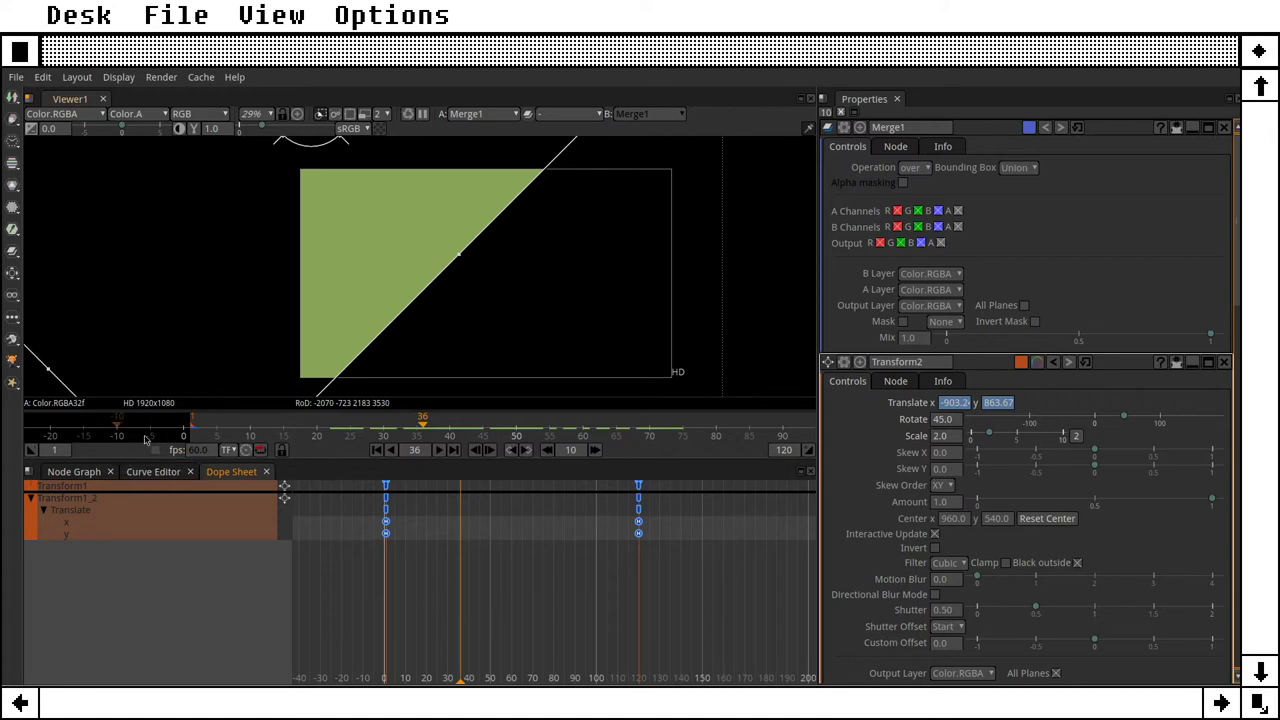
# Step: Open the Color 1 picker of Rectangle2 and copy the hex code #FFCD93 from the Skip Gradient palette in the browser
pyautogui.click(78, 472)
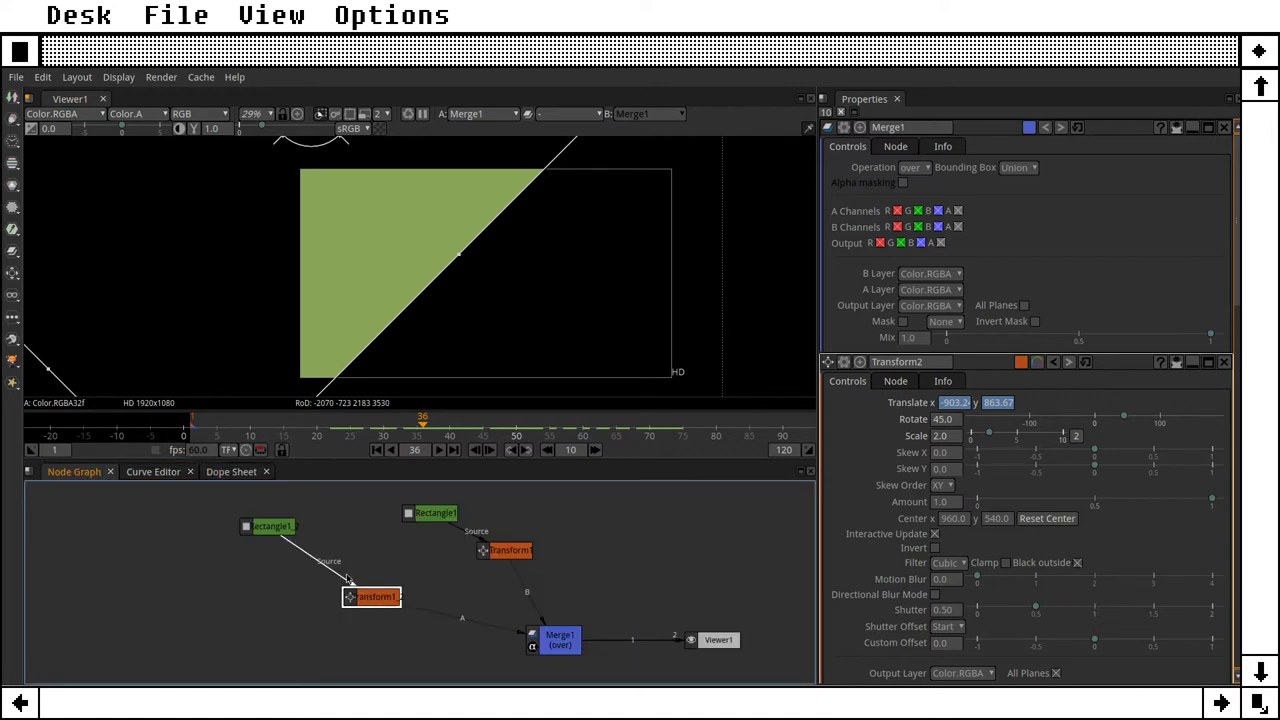
pyautogui.doubleClick(270, 526)
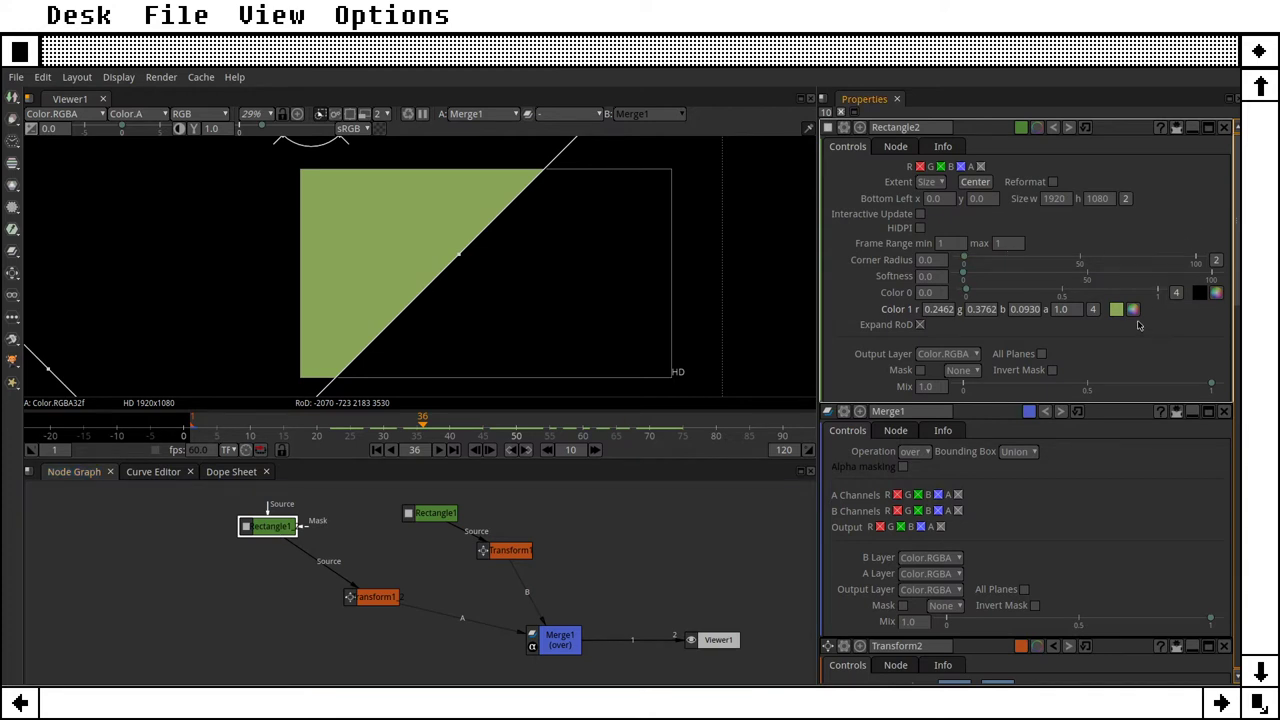
pyautogui.click(1134, 311)
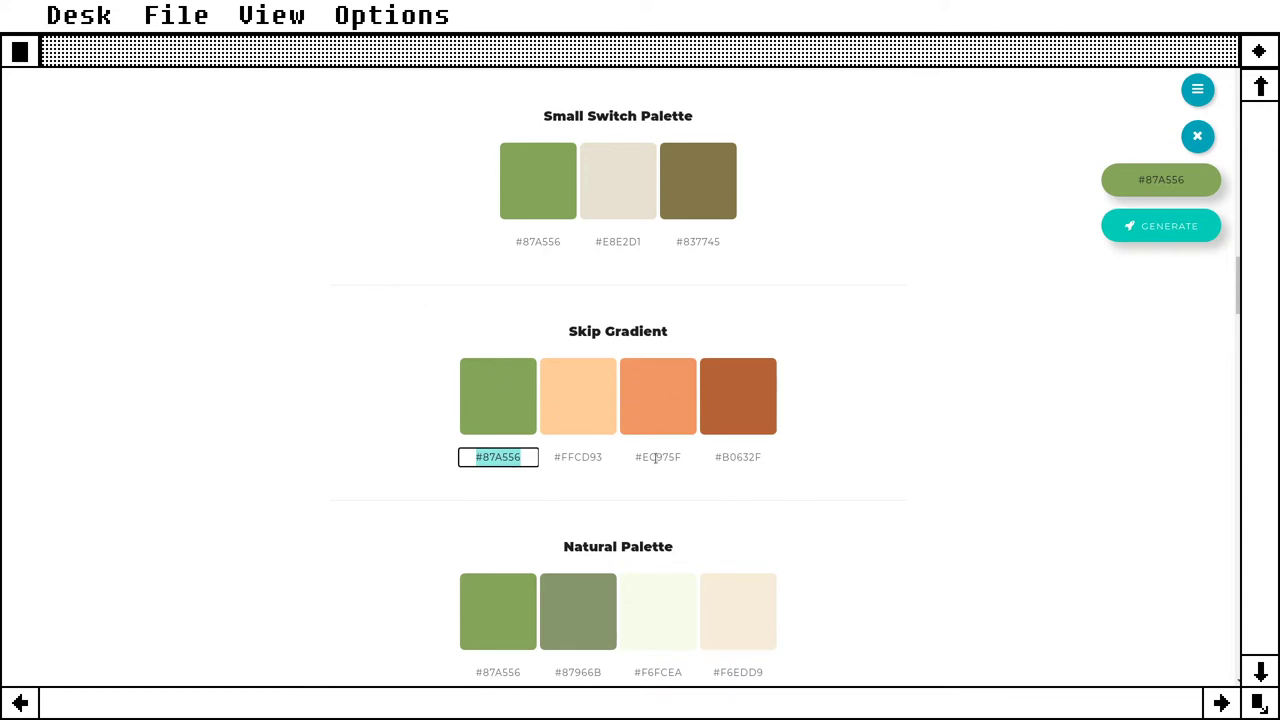
pyautogui.click(586, 456)
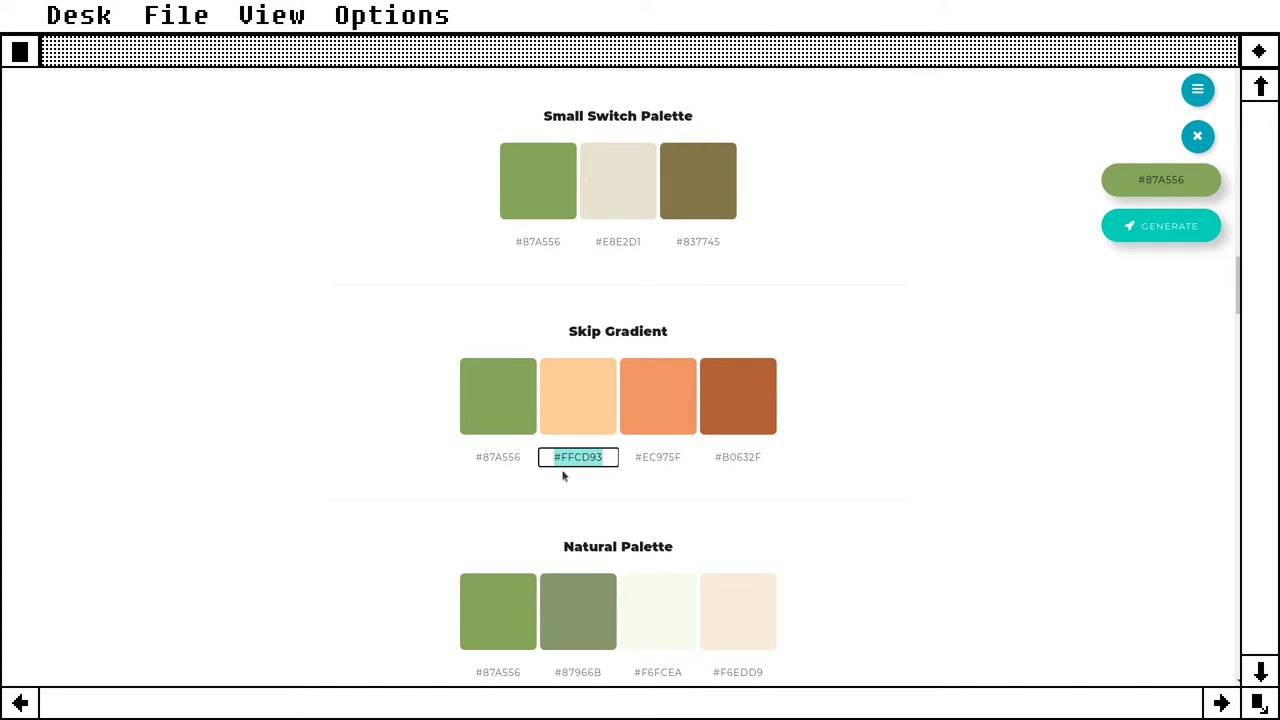
# Step: Convert #FFCD93 to RGB values in the RapidTables Hex to RGB converter
pyautogui.hotkey('alt', 'Tab')
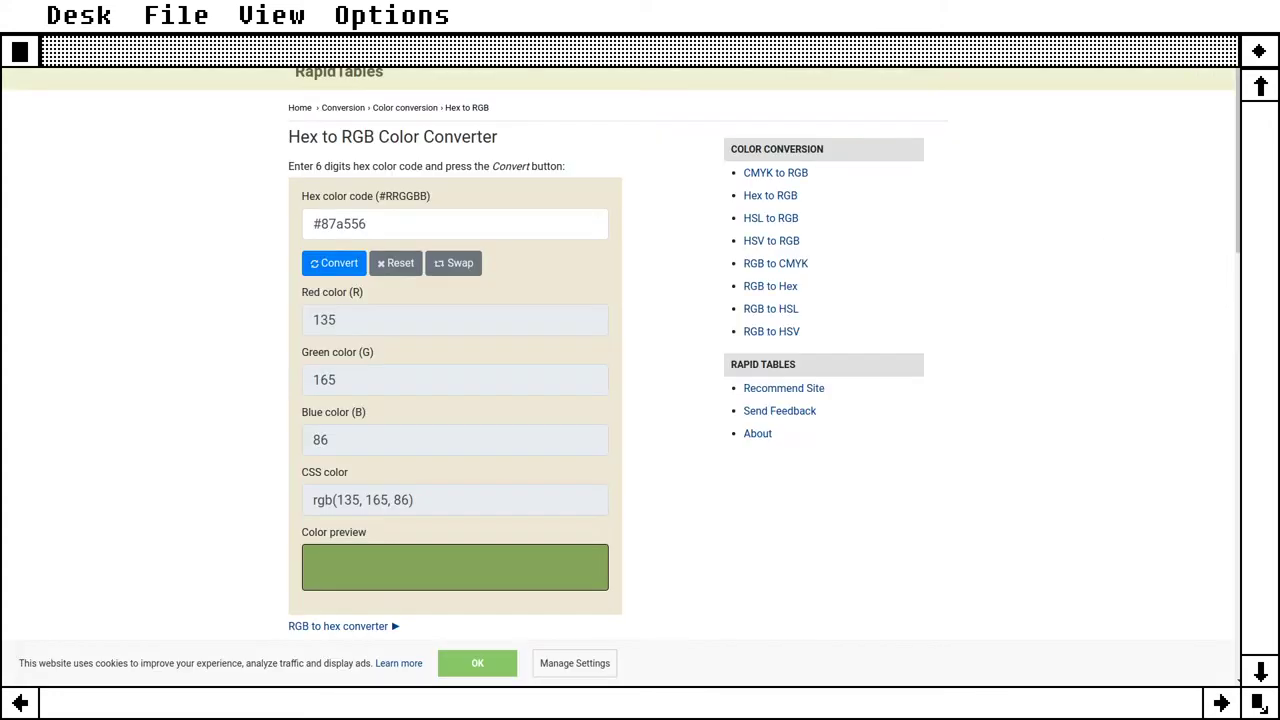
pyautogui.tripleClick(394, 226)
pyautogui.write('#FFCD93')
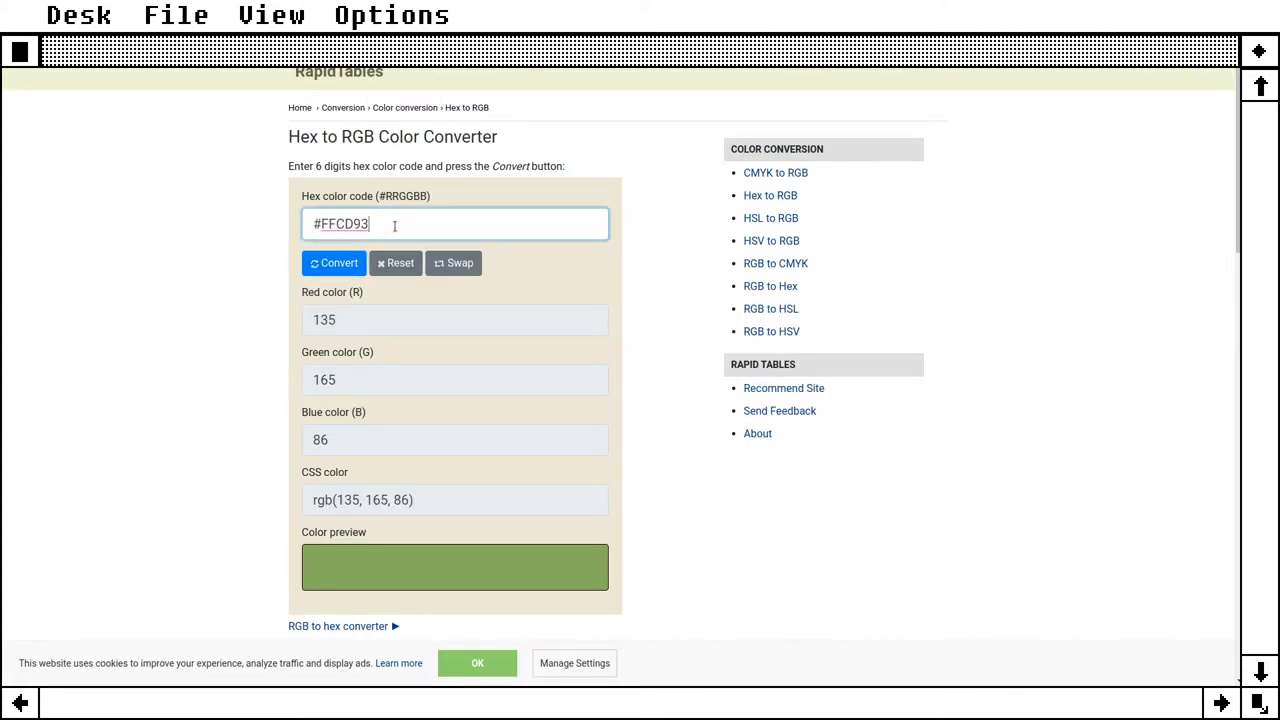
pyautogui.click(345, 268)
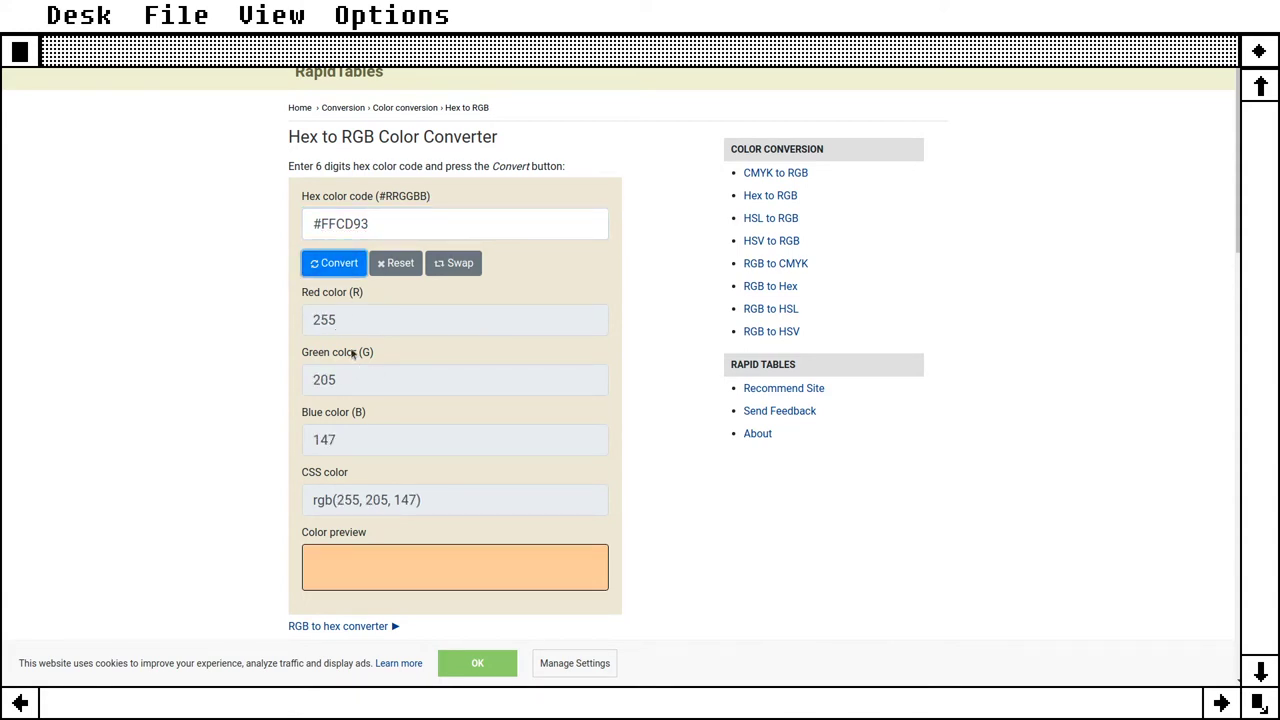
pyautogui.doubleClick(324, 320)
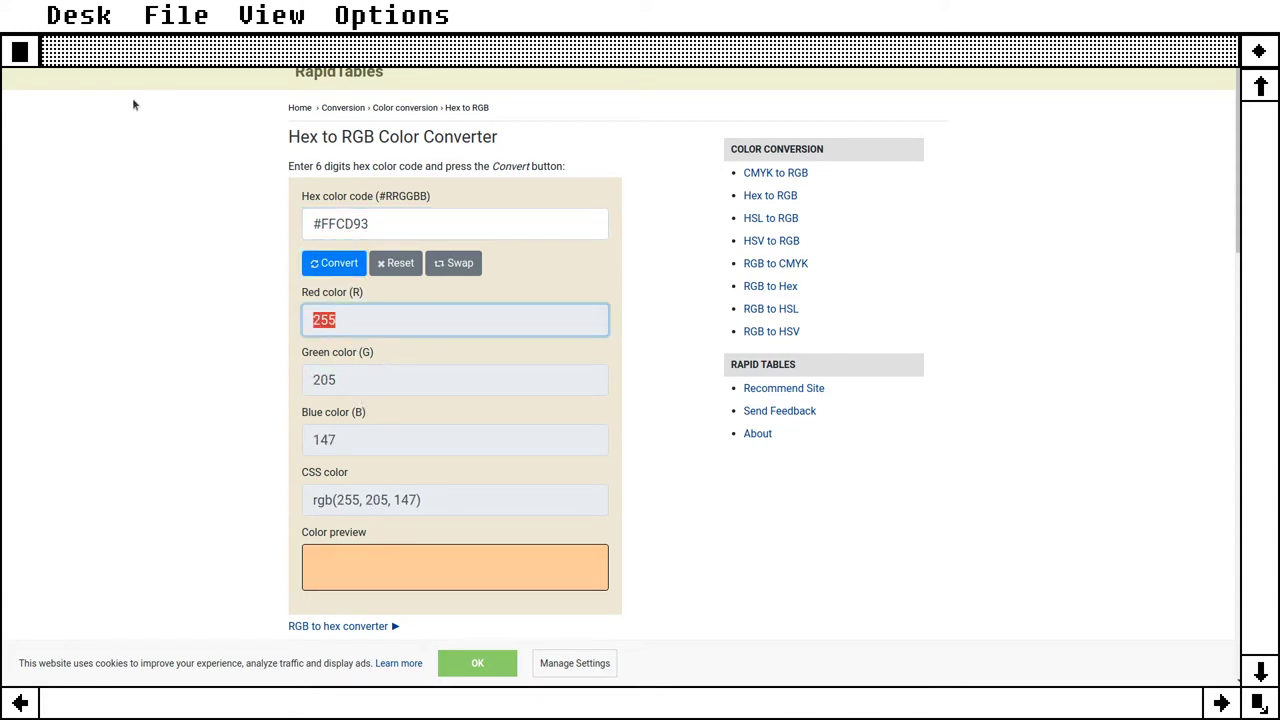
pyautogui.click(353, 318)
pyautogui.click(368, 380)
pyautogui.click(443, 438)
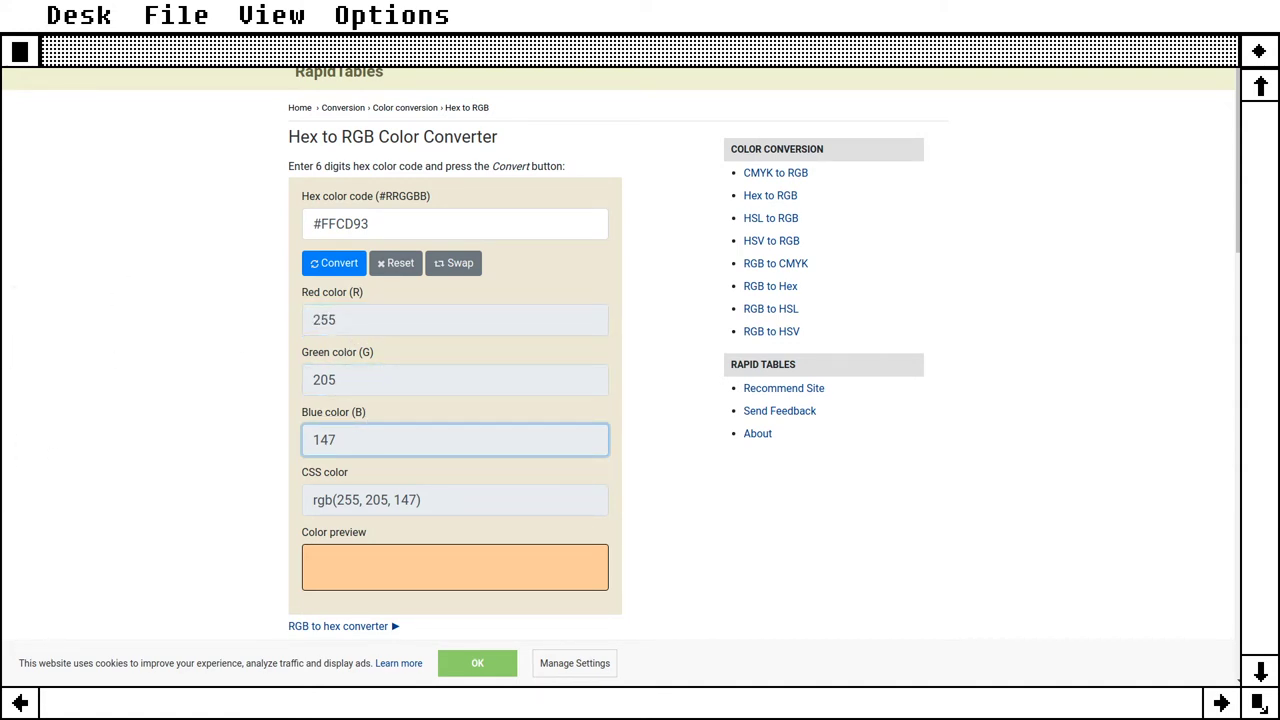
# Step: Switch back to the compositing program and set Rectangle2's Color 1 to red 255, green 205 and blue 147
pyautogui.hotkey('alt', 'Tab')
pyautogui.doubleClick(765, 344)
pyautogui.write('255')
pyautogui.press('Tab')
pyautogui.write('155')
pyautogui.press('Tab')
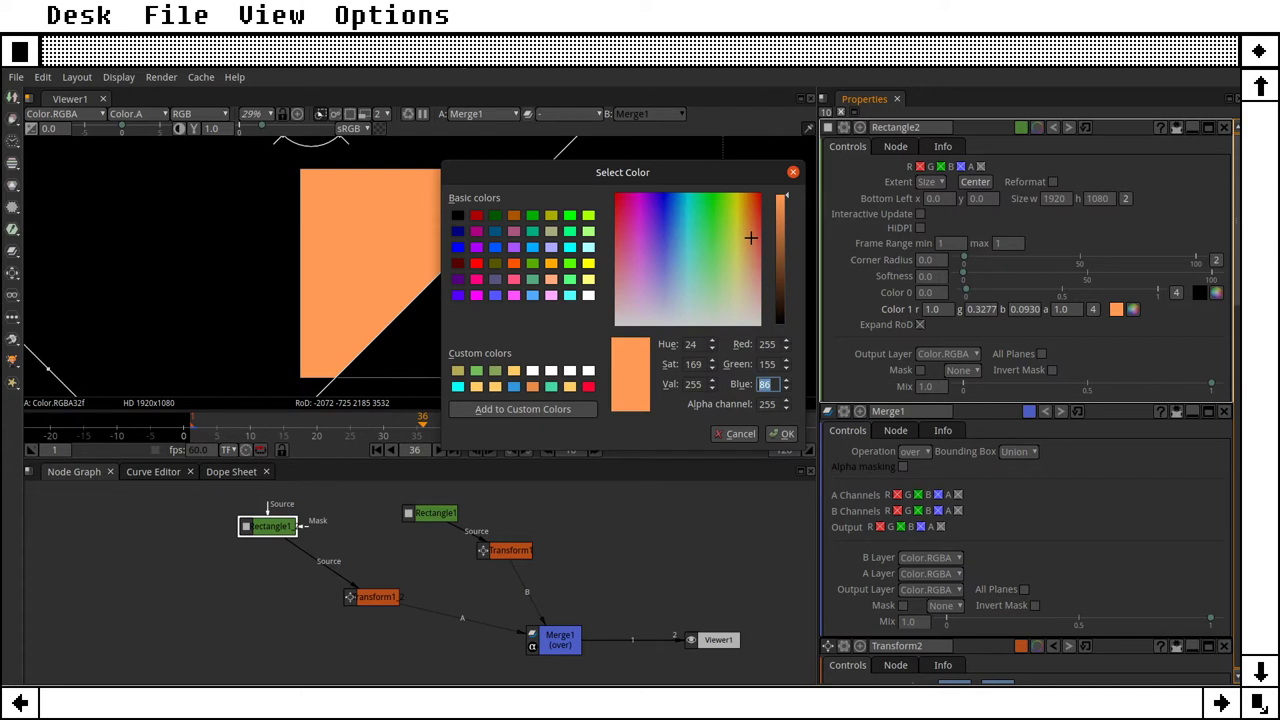
pyautogui.hotkey('alt', 'Tab')
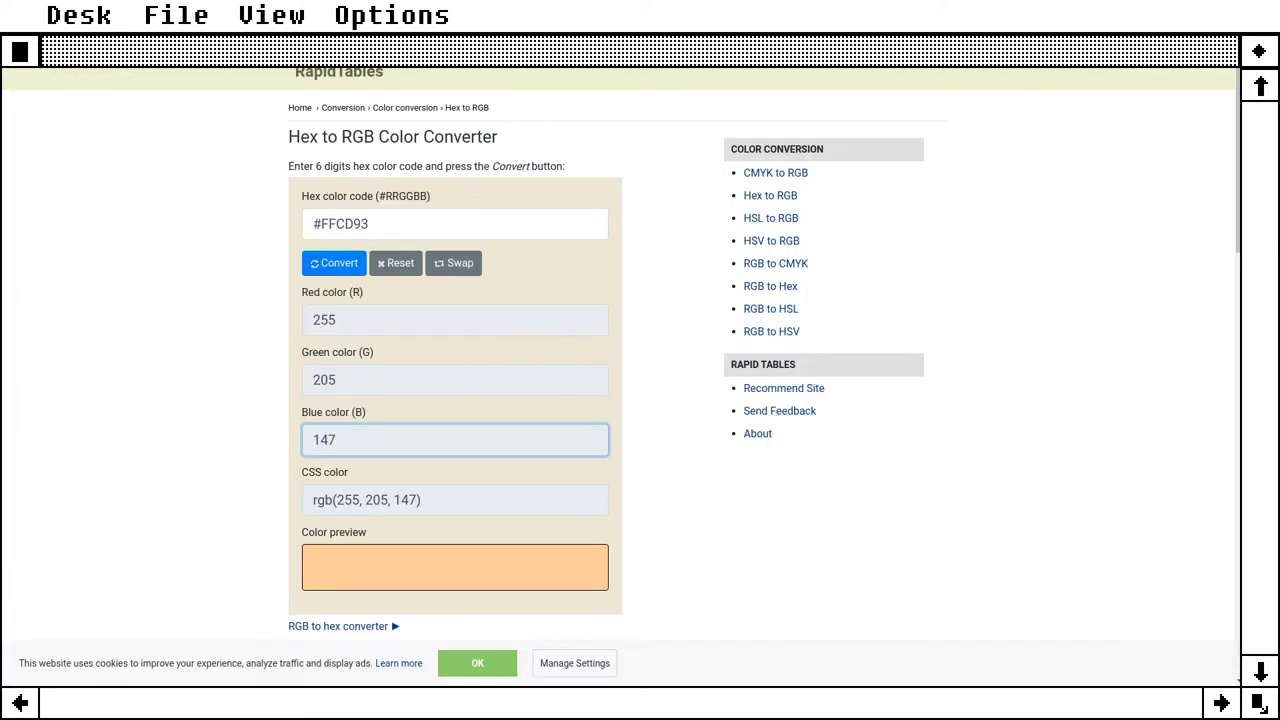
pyautogui.hotkey('alt', 'Tab')
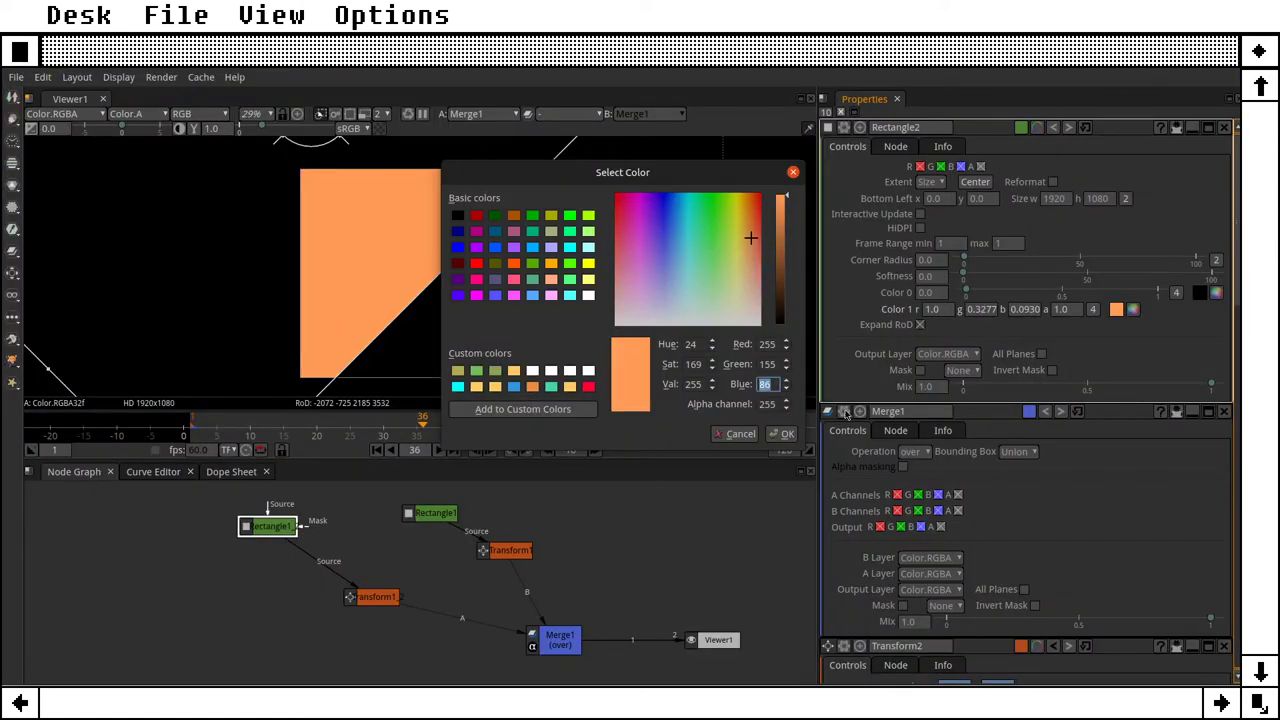
pyautogui.hotkey('shift', 'Tab')
pyautogui.write('205')
pyautogui.press('Tab')
pyautogui.write('147')
pyautogui.press('Tab')
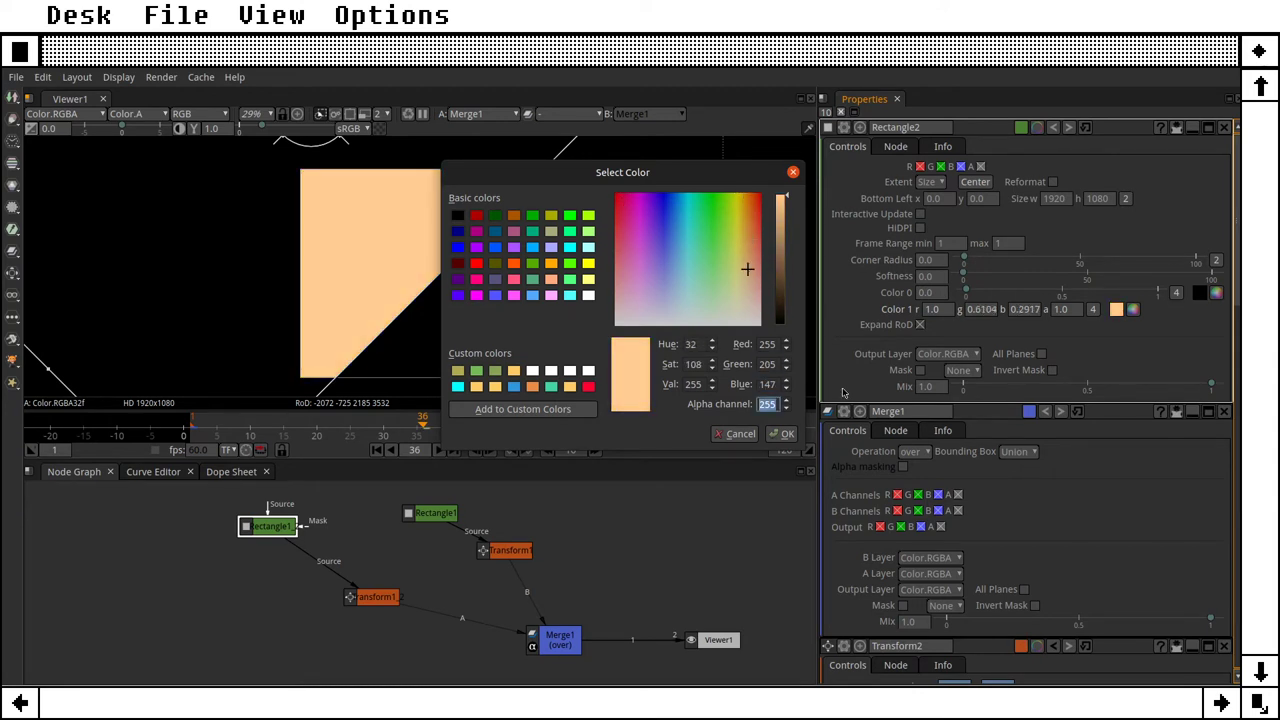
pyautogui.click(787, 437)
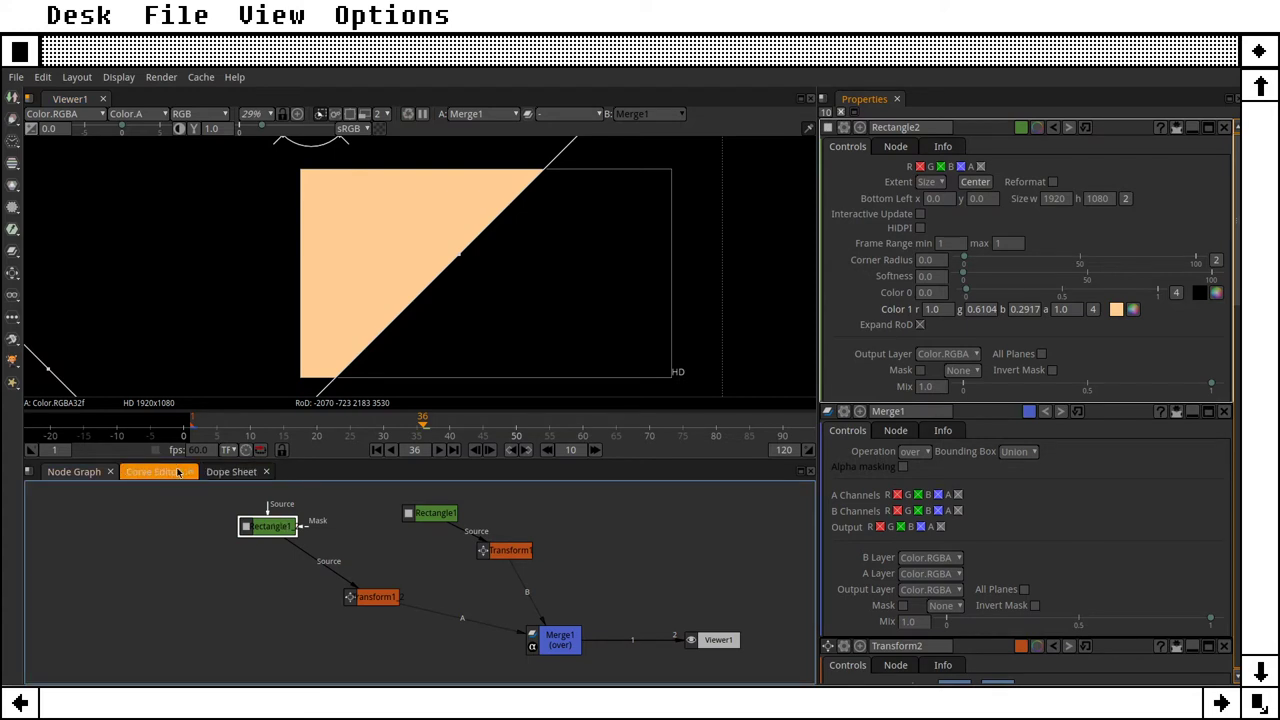
# Step: Show the transform keyframes and play the merged animation from the first frame to check its timing
pyautogui.click(216, 476)
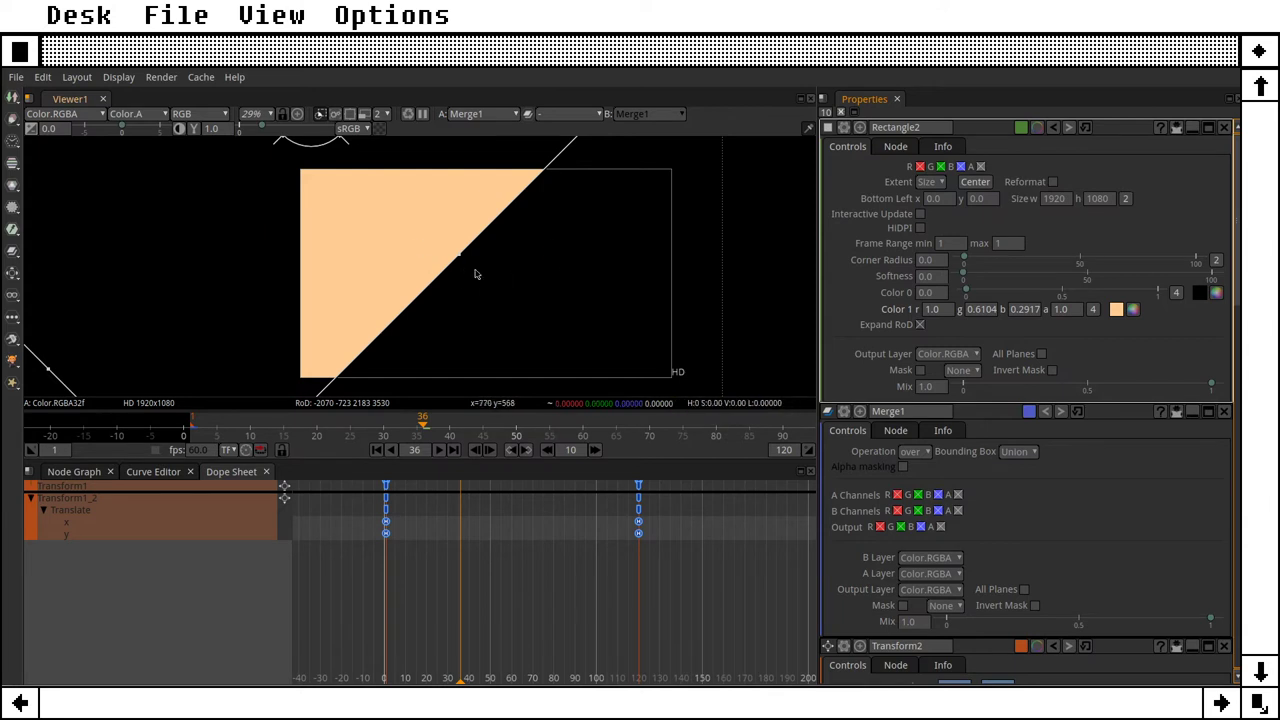
pyautogui.click(377, 451)
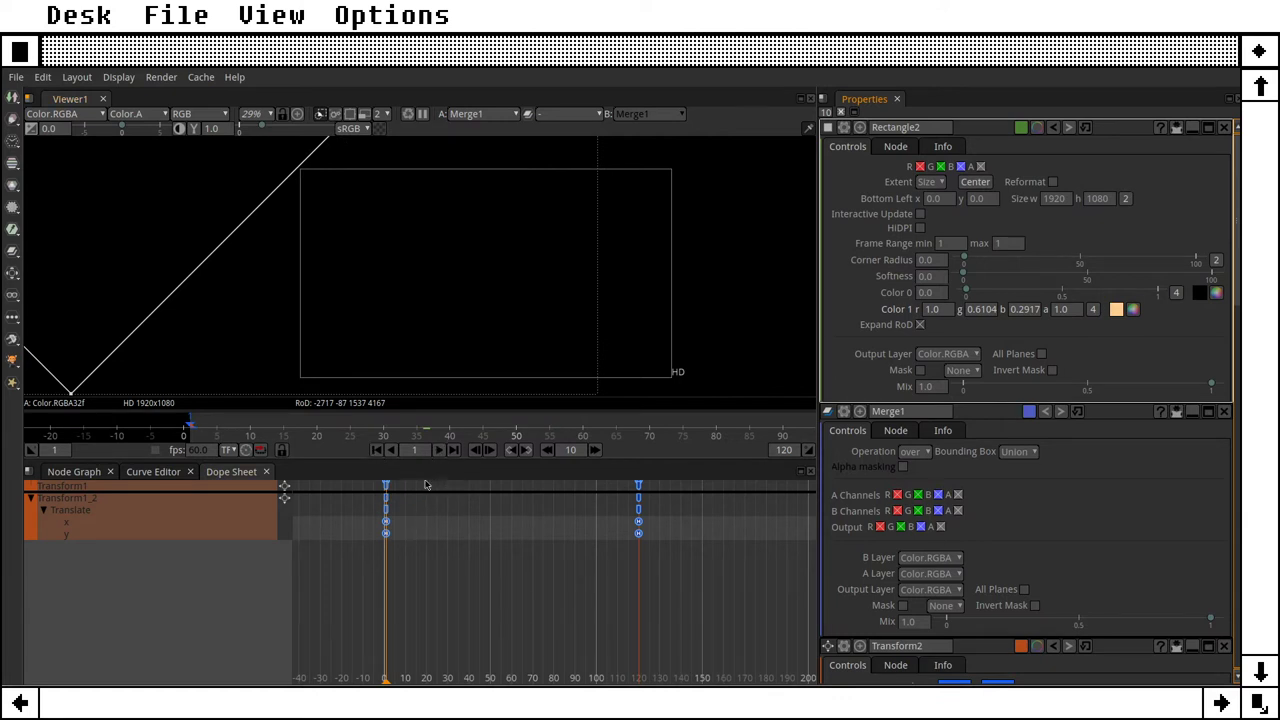
pyautogui.click(441, 452)
pyautogui.click(444, 454)
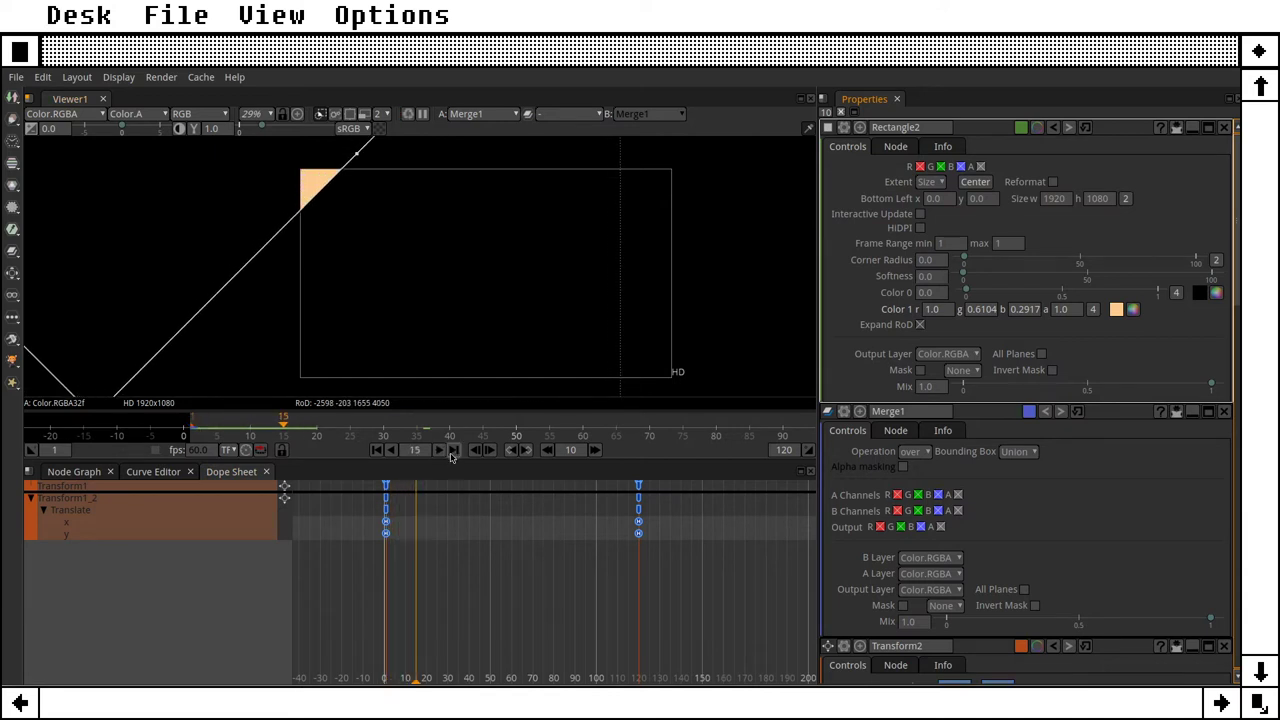
pyautogui.click(452, 451)
# Step: Move Transform2's starting X and Y translate keyframes to frame 20, using the playhead at that frame as a guide
pyautogui.click(377, 450)
pyautogui.click(491, 451)
pyautogui.click(491, 451)
pyautogui.click(491, 451)
pyautogui.click(491, 451)
pyautogui.click(491, 451)
pyautogui.click(491, 451)
pyautogui.click(491, 451)
pyautogui.click(491, 451)
pyautogui.click(491, 451)
pyautogui.click(491, 451)
pyautogui.click(491, 451)
pyautogui.click(491, 451)
pyautogui.click(490, 451)
pyautogui.click(490, 451)
pyautogui.click(490, 451)
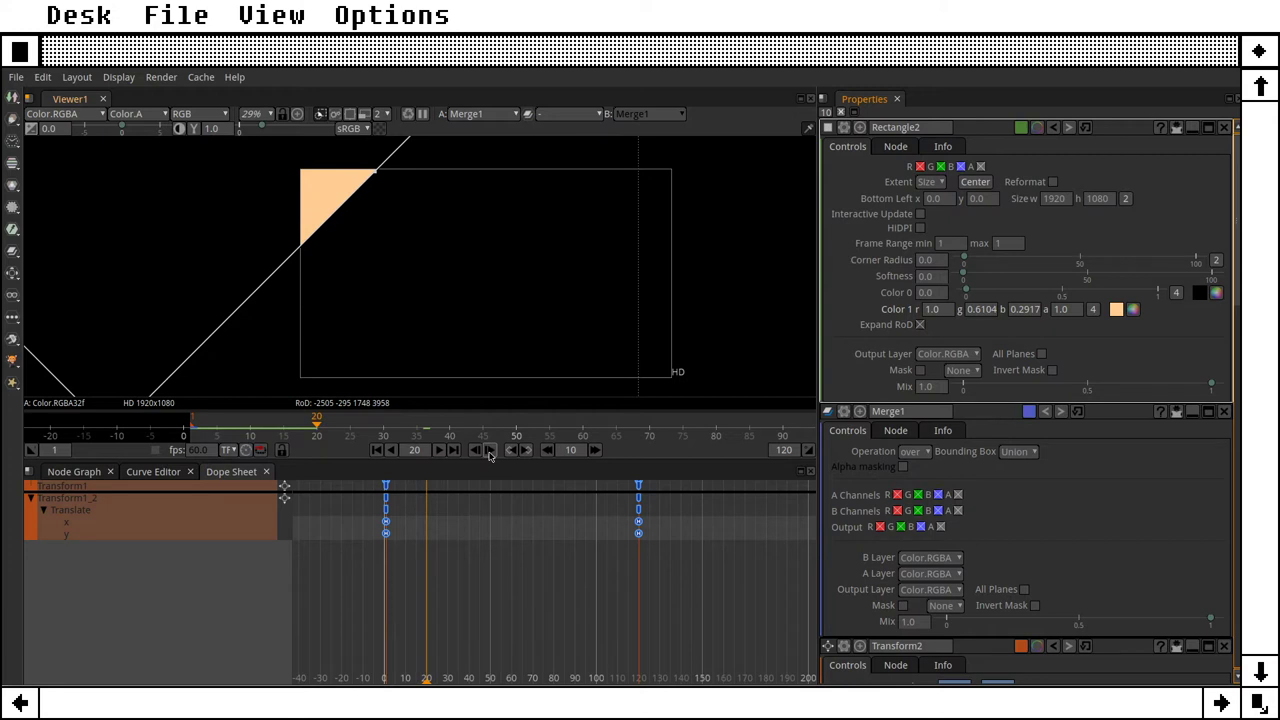
pyautogui.moveTo(386, 521); pyautogui.dragTo(425, 532)
pyautogui.click(385, 535)
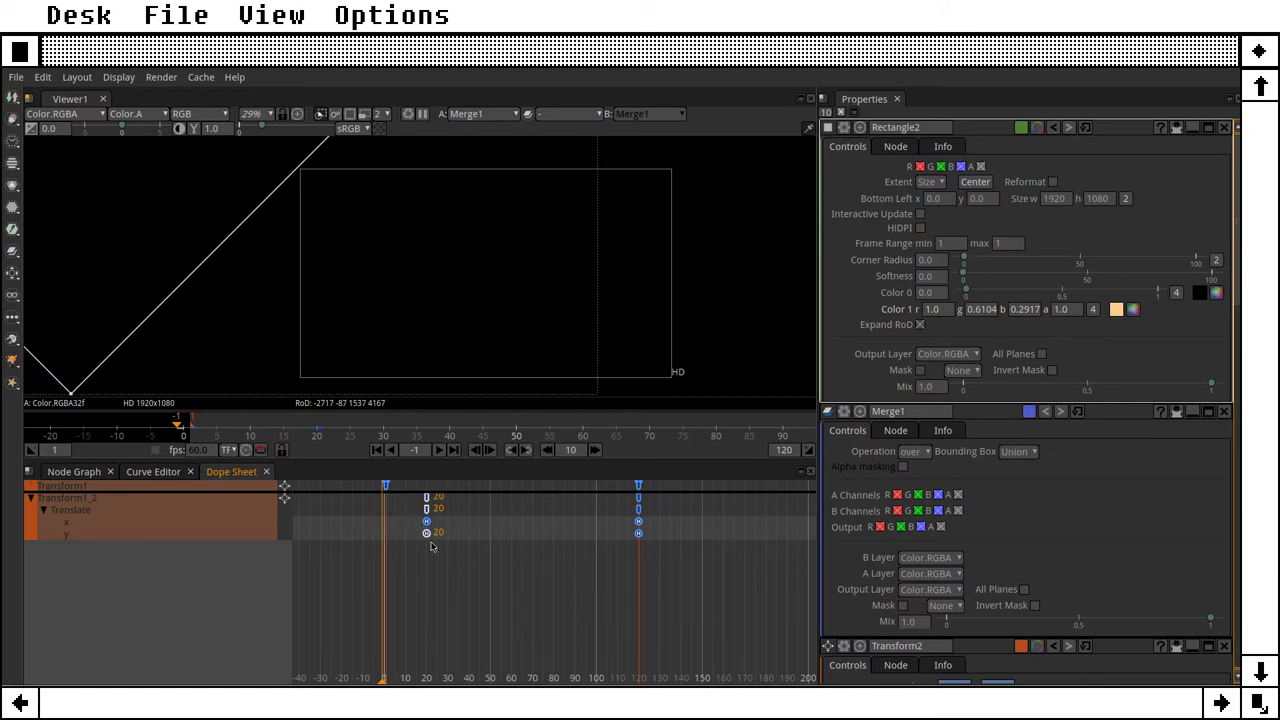
# Step: Move Transform2's ending X and Y translate keyframes to frame 100, stepping the playhead back there from the last frame
pyautogui.click(455, 450)
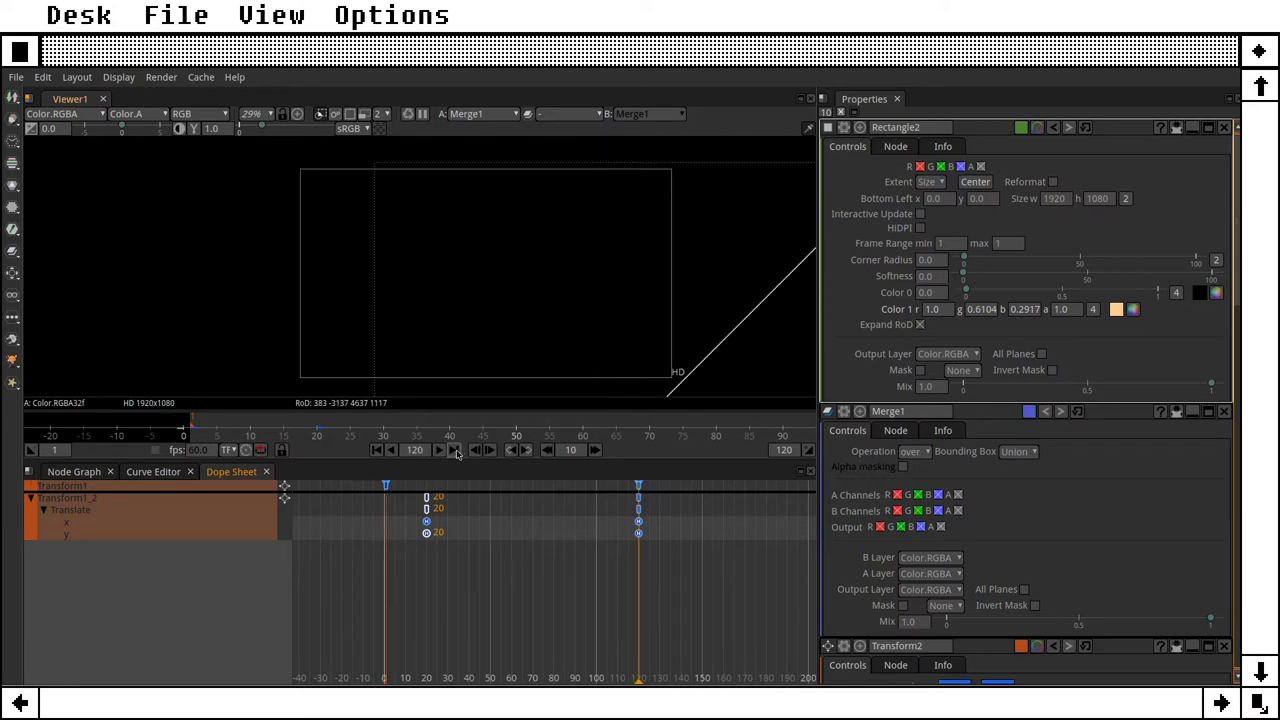
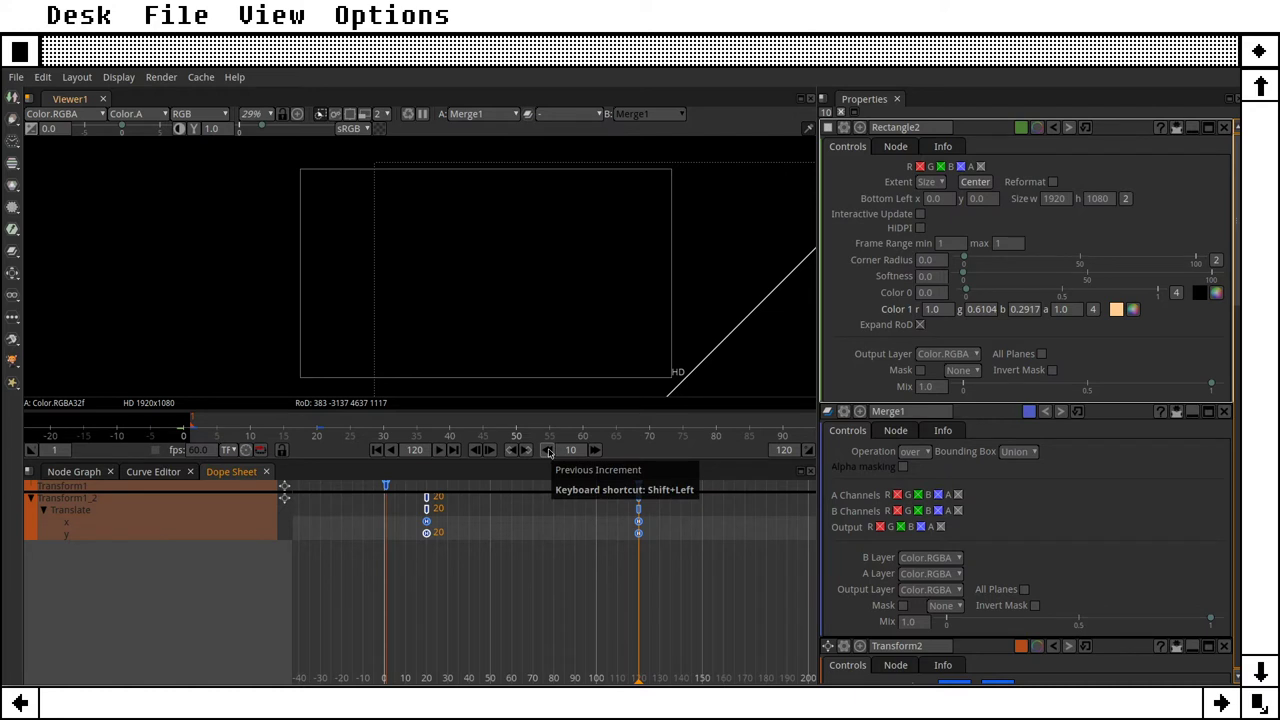
pyautogui.click(548, 452)
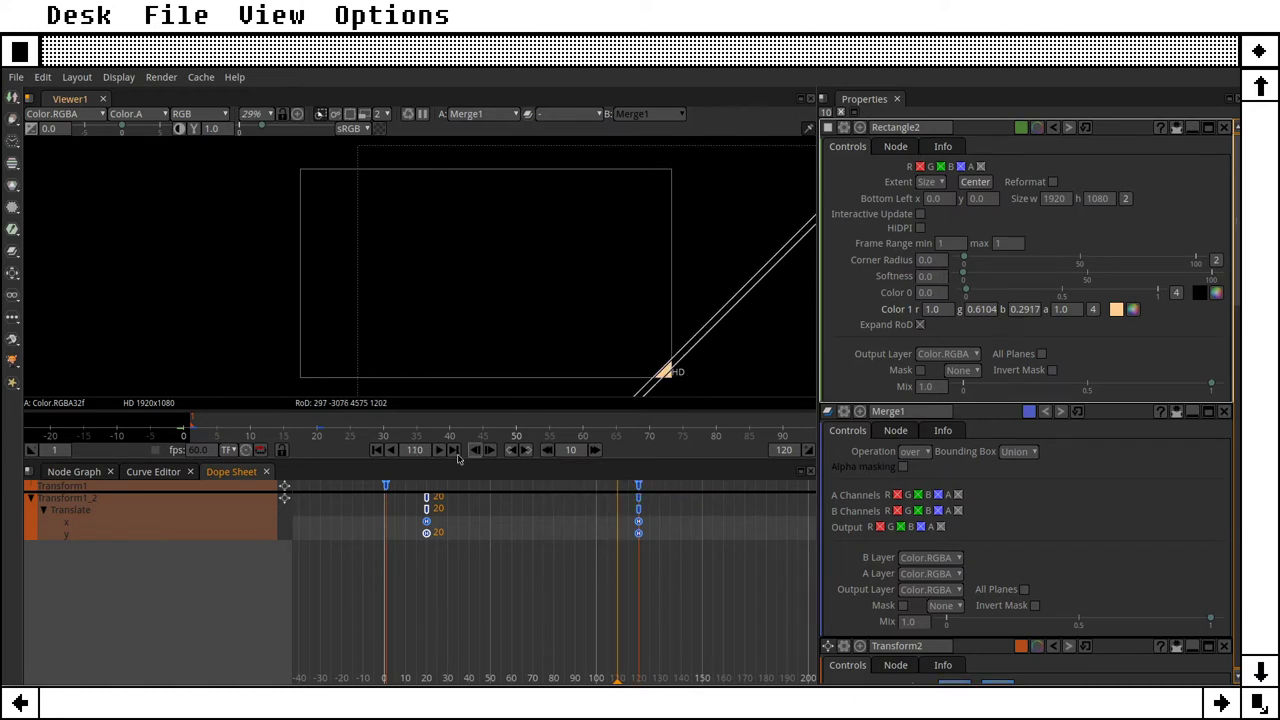
pyautogui.click(548, 452)
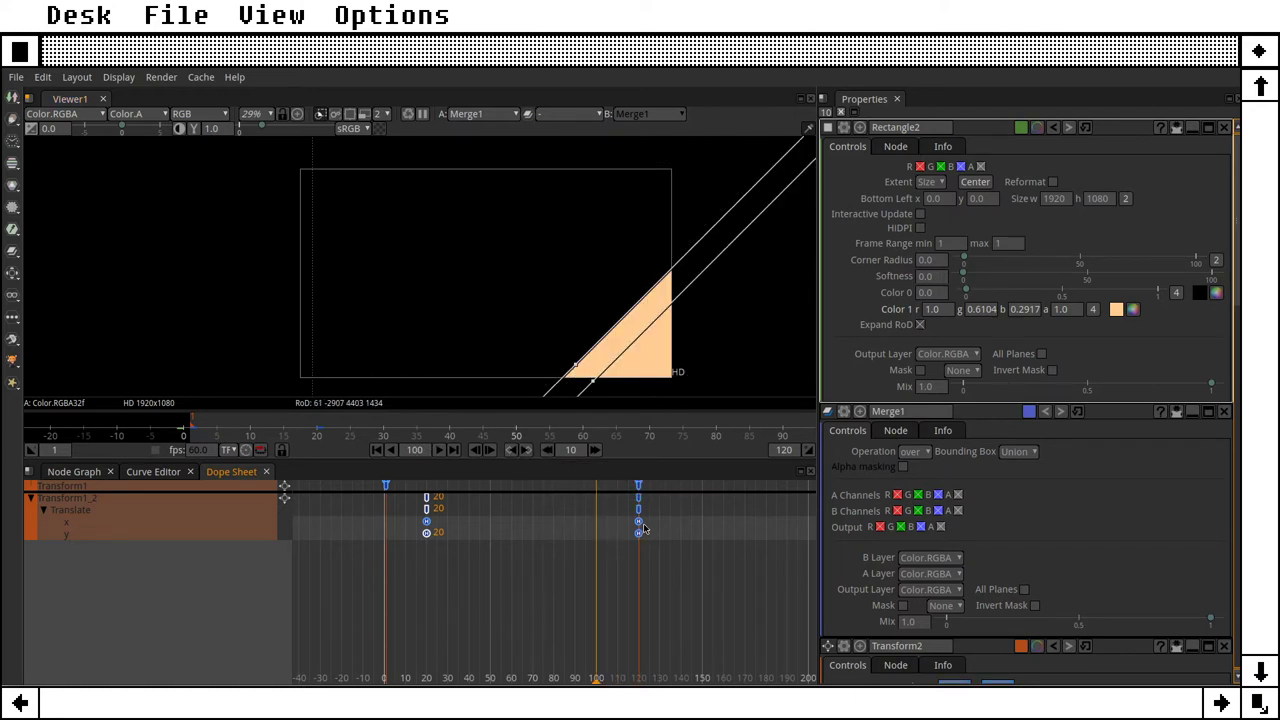
pyautogui.moveTo(639, 522); pyautogui.dragTo(596, 533)
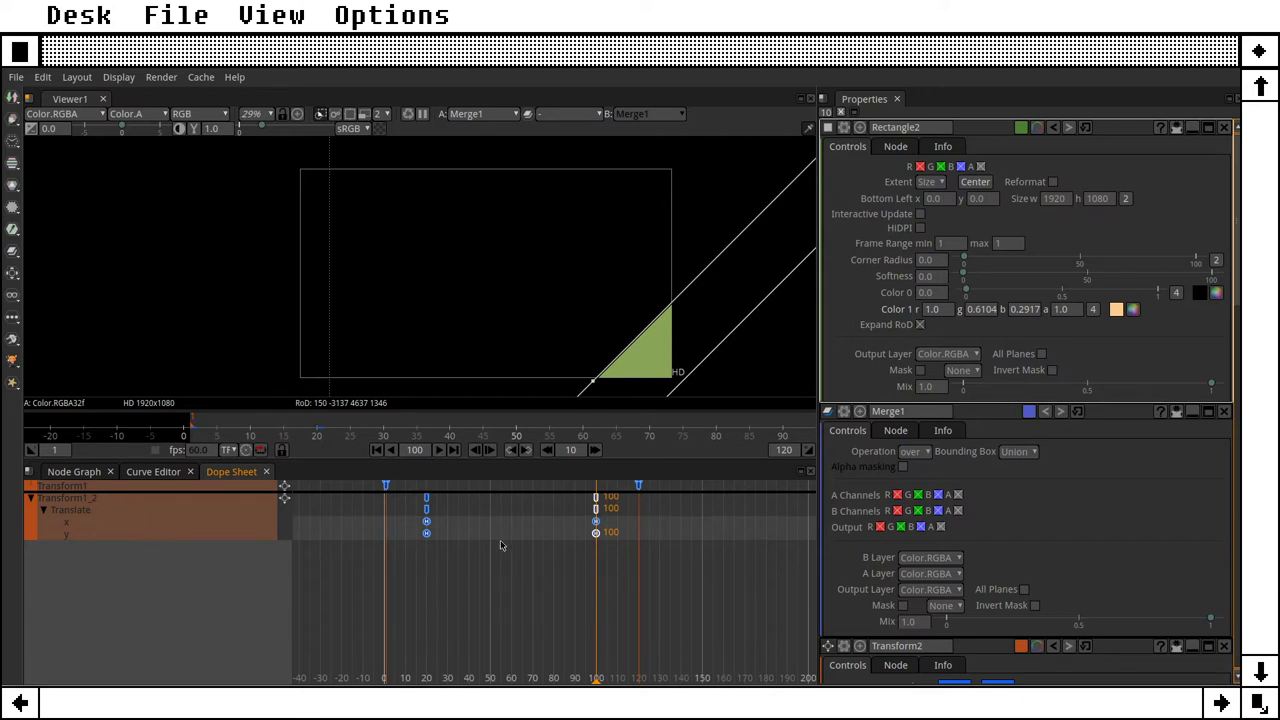
# Step: Scrub the timeline back to frame 20 to check the offset between the green and orange layers
pyautogui.click(425, 487)
pyautogui.moveTo(639, 486)
pyautogui.mouseDown()
pyautogui.moveTo(490, 486)
pyautogui.moveTo(638, 486)
pyautogui.mouseUp()
pyautogui.moveTo(522, 428); pyautogui.dragTo(316, 424)
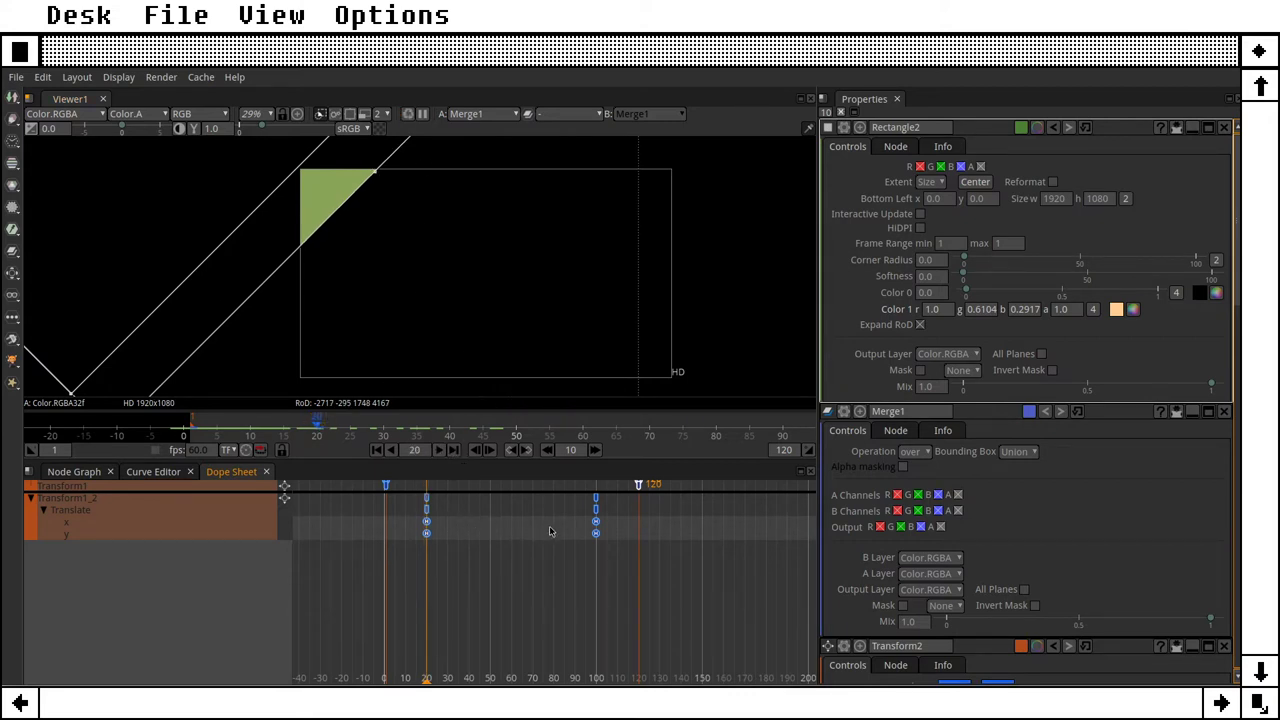
# Step: Play and step through the wipe in the viewer, including a replay from the first frame, to check the offset between the layers
pyautogui.click(439, 451)
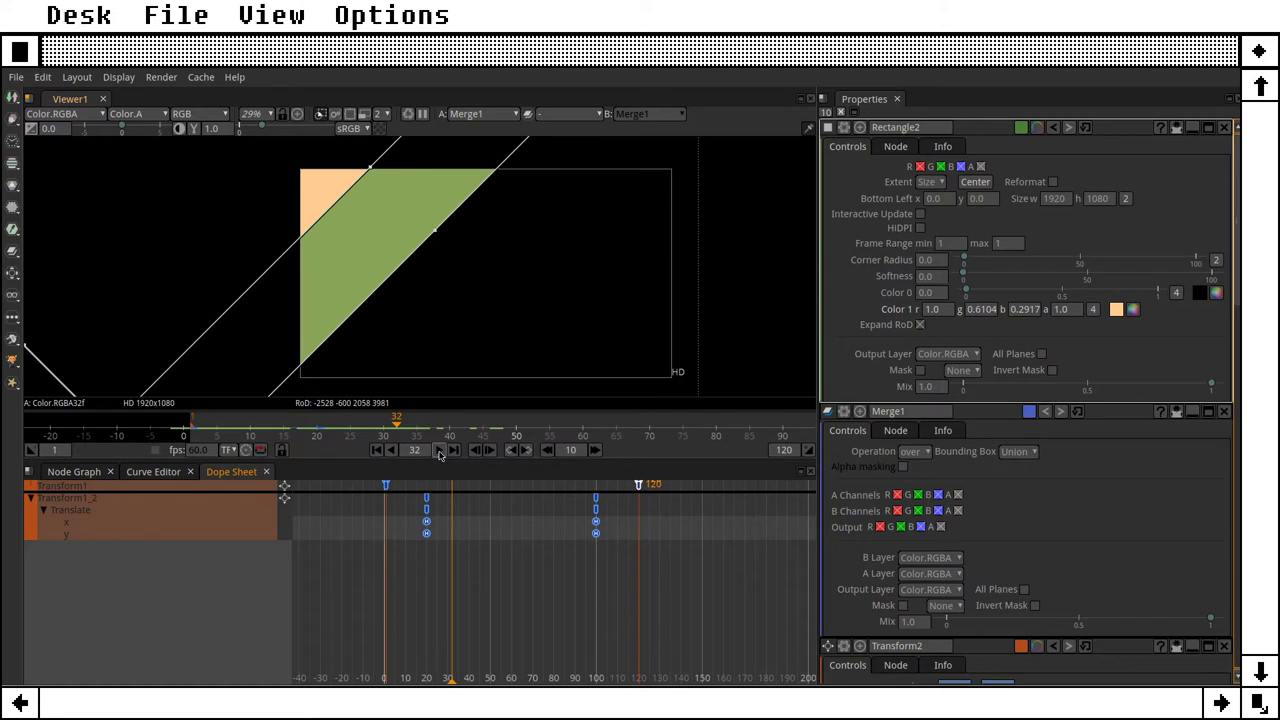
pyautogui.click(490, 451)
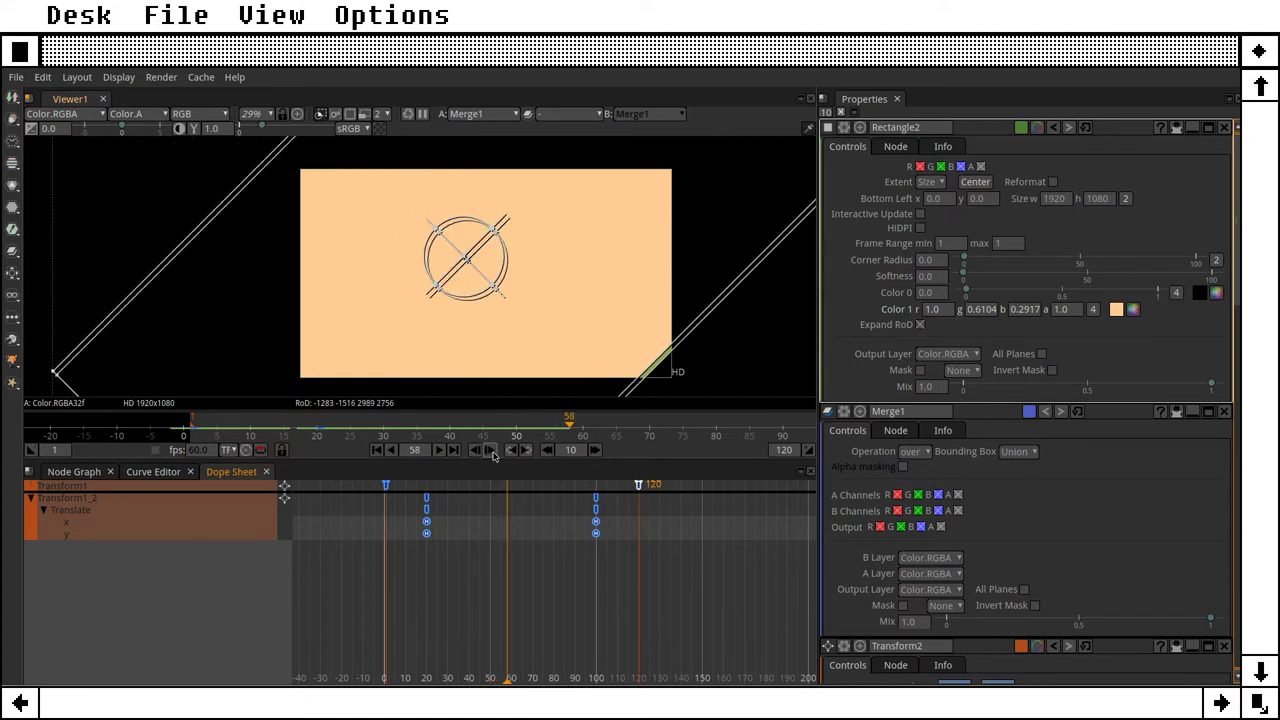
pyautogui.click(490, 451)
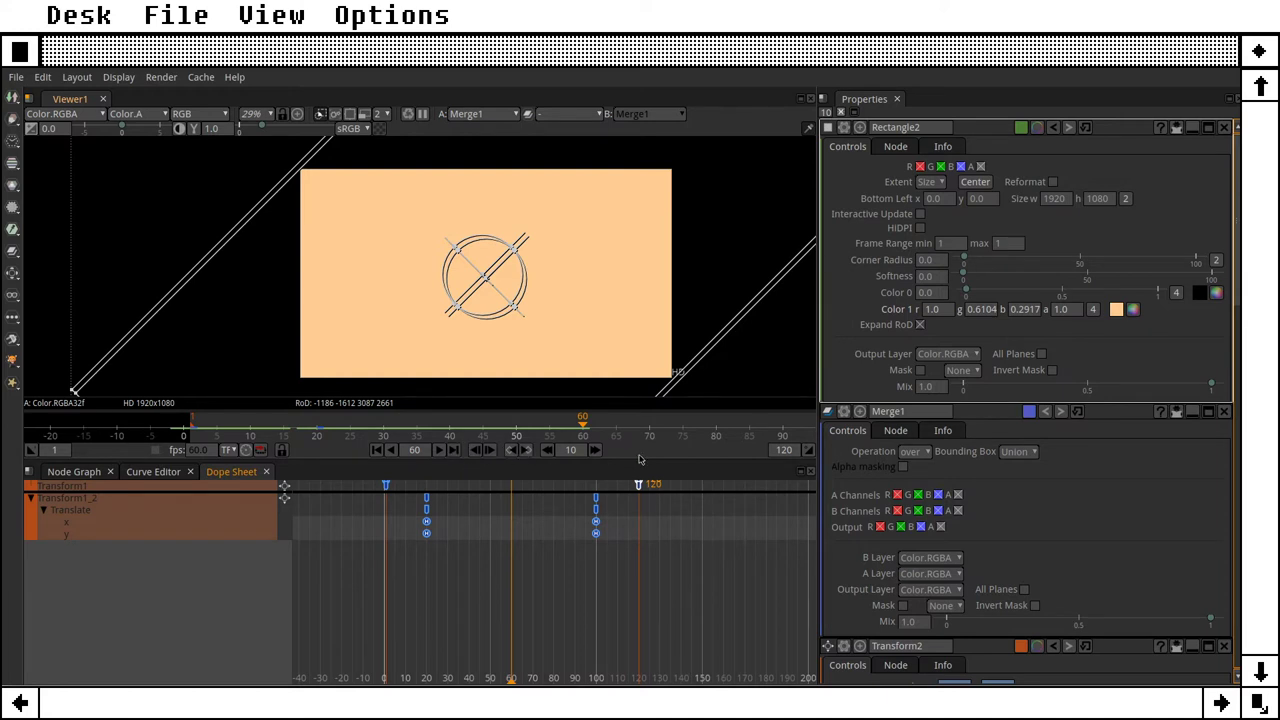
pyautogui.click(490, 452)
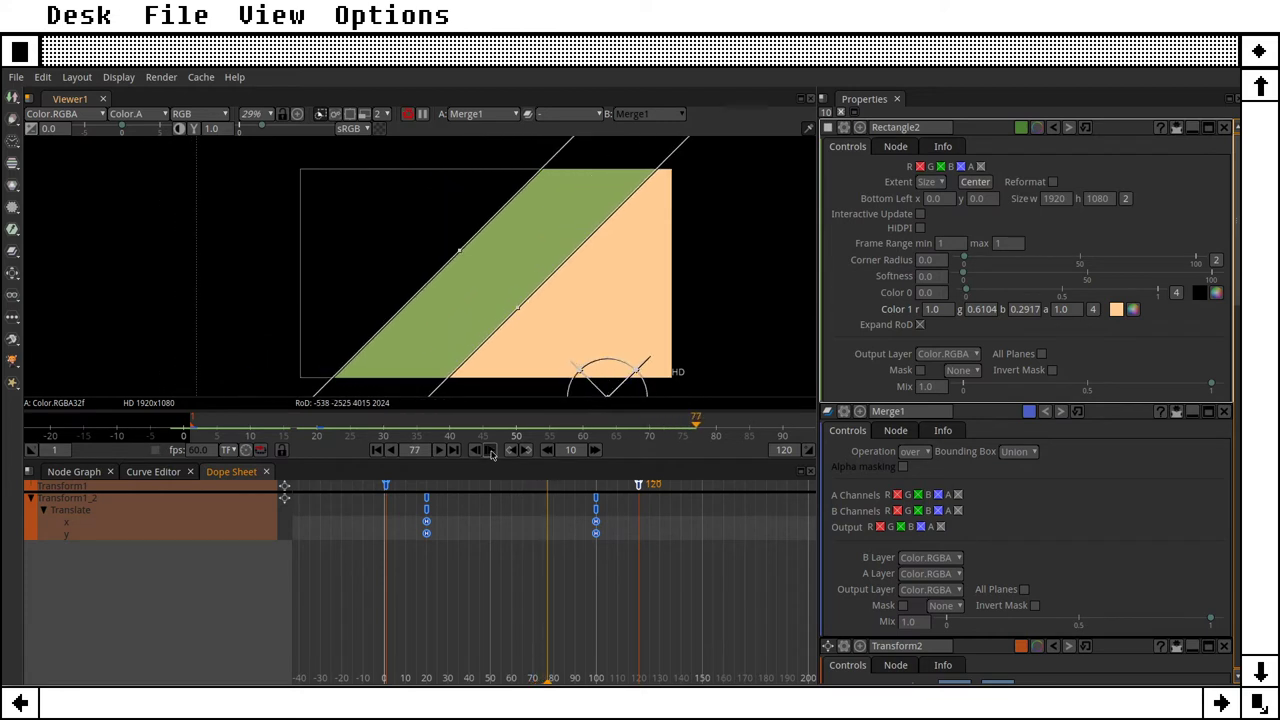
pyautogui.click(490, 452)
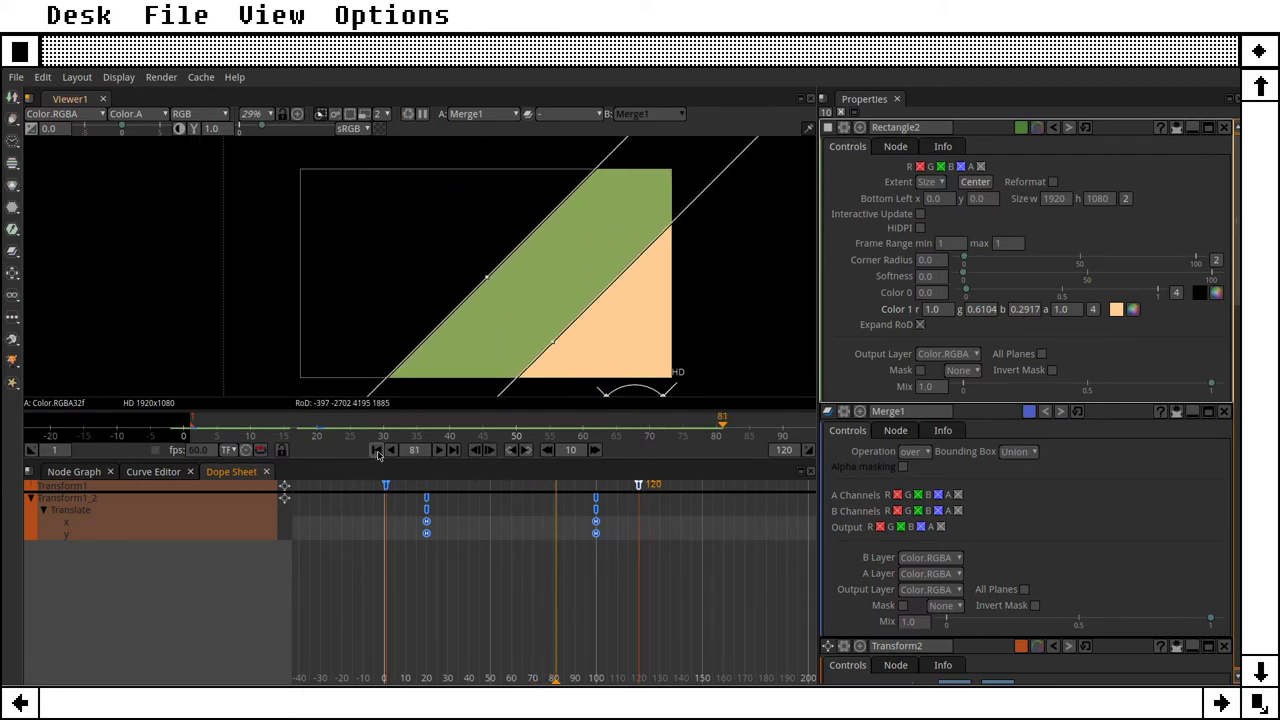
pyautogui.click(378, 451)
pyautogui.click(438, 450)
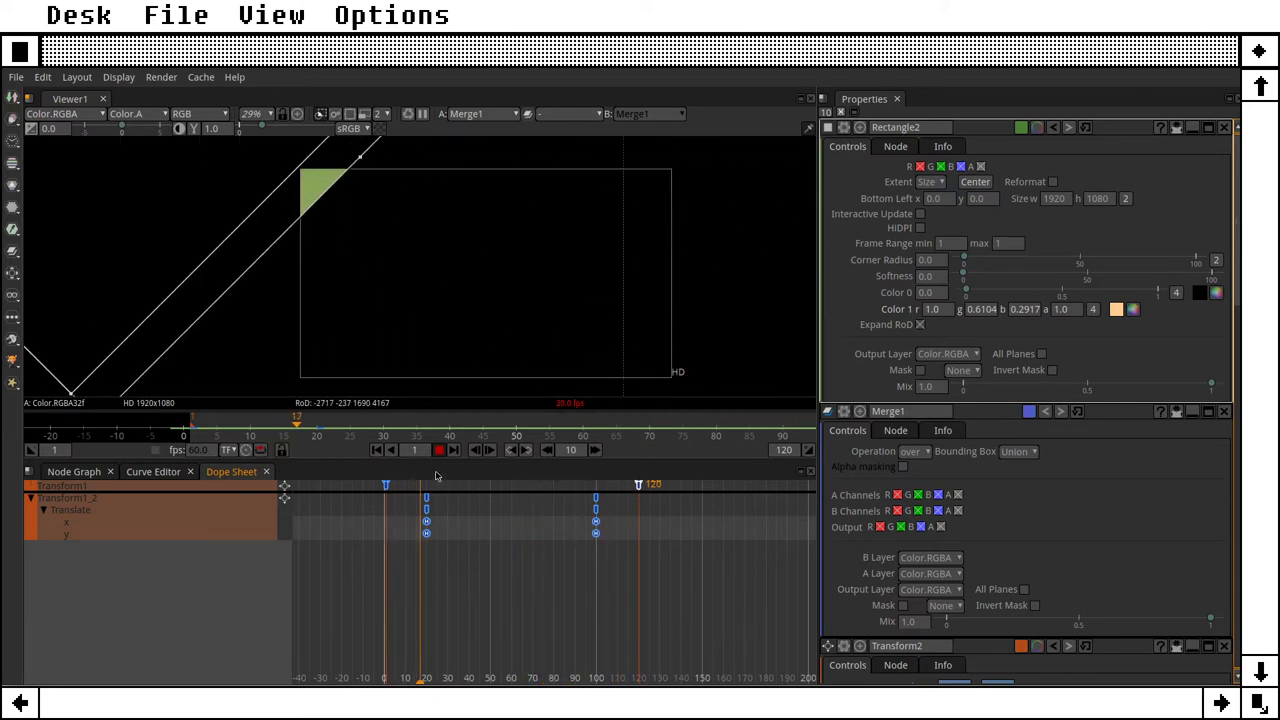
pyautogui.press('k')
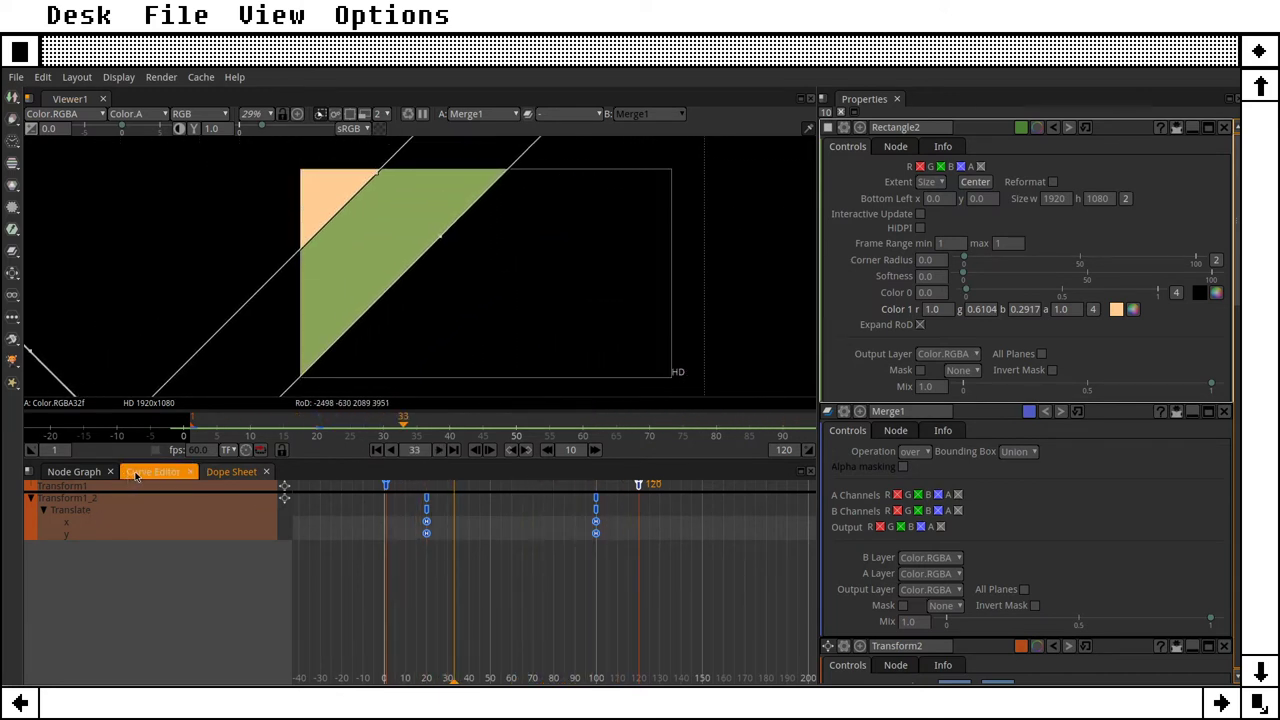
# Step: Compare the translate curves of Transform1 and Transform1_2 in the curve editor
pyautogui.click(152, 471)
pyautogui.click(102, 566)
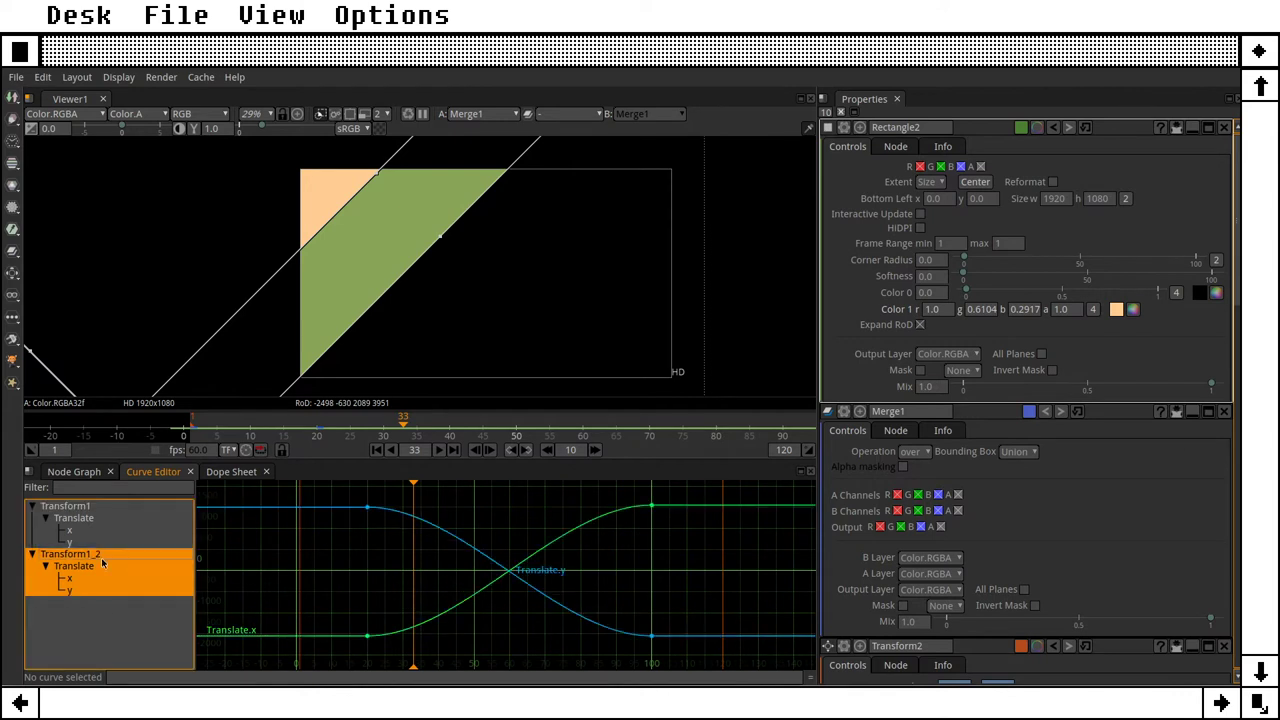
pyautogui.click(101, 510)
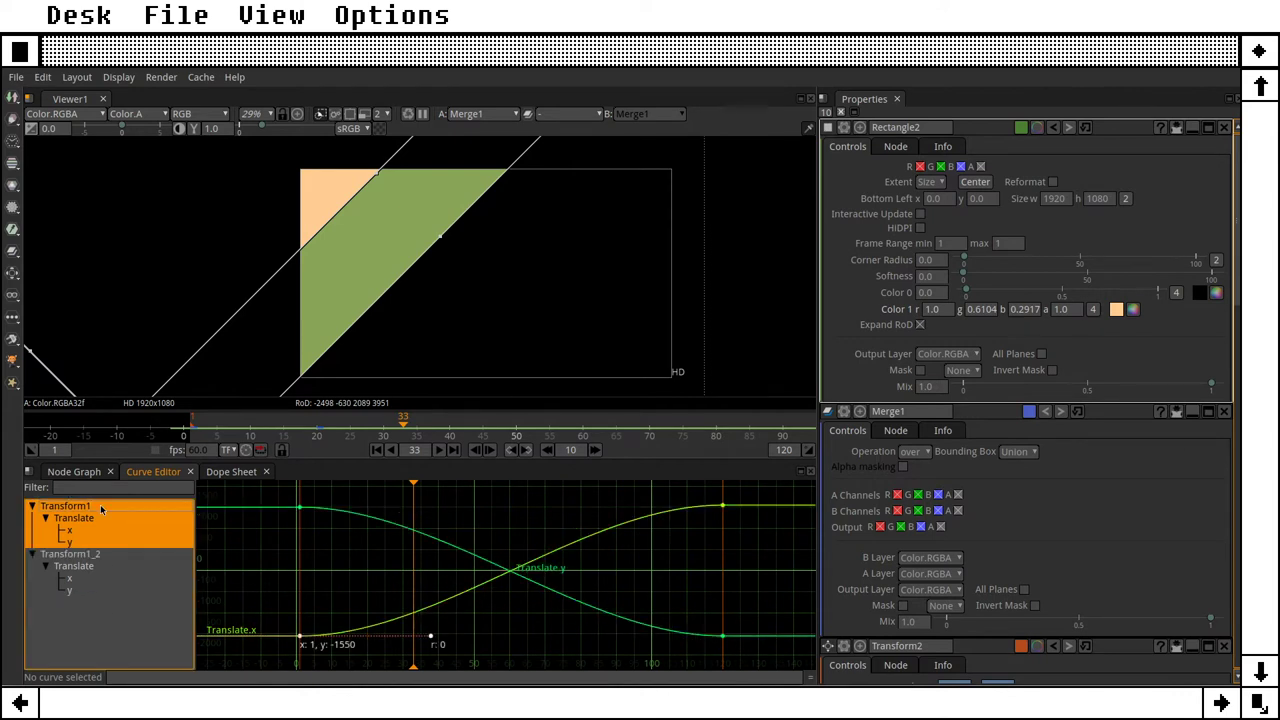
pyautogui.click(101, 560)
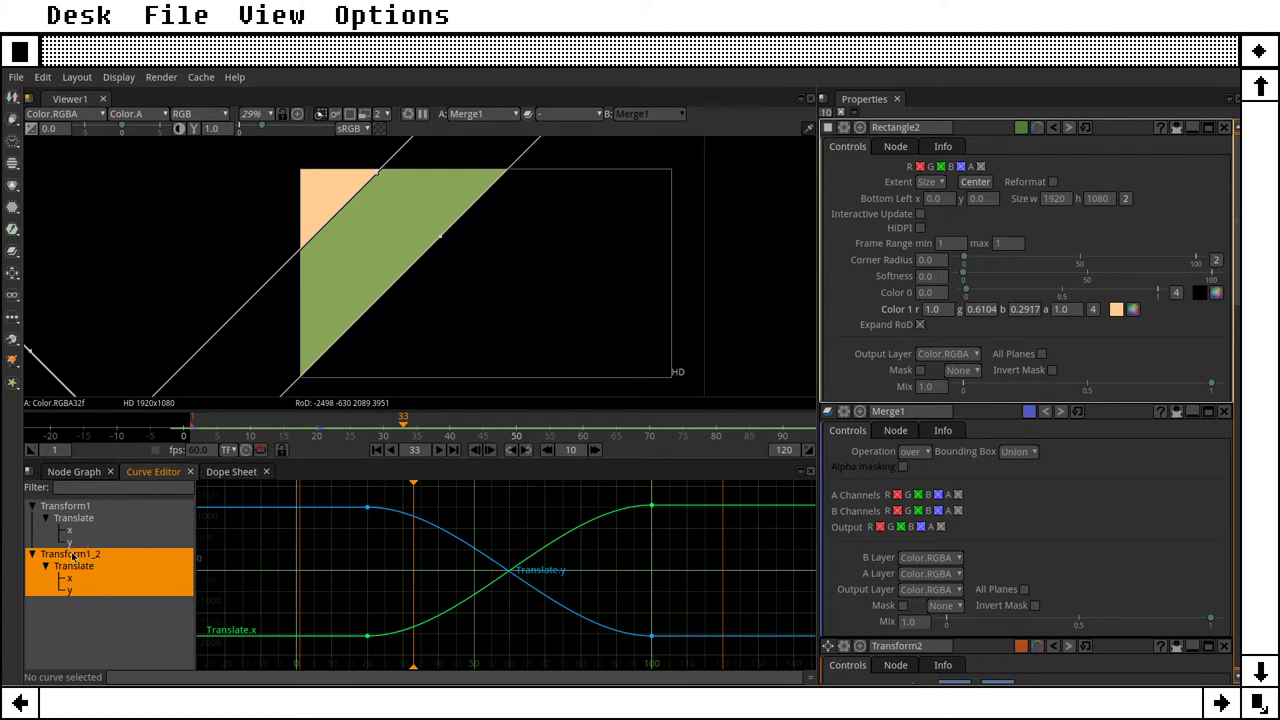
# Step: Move the orange layer's rectangle and transform nodes closer to the green pair in the node graph
pyautogui.click(84, 473)
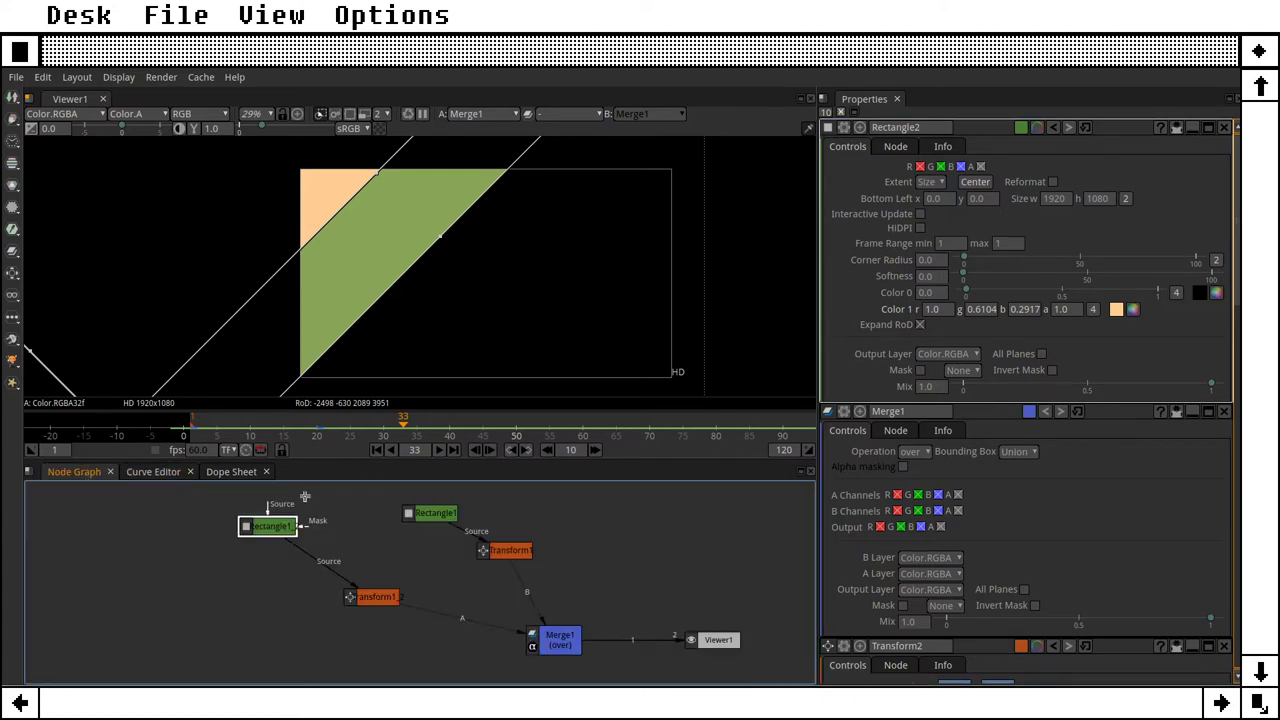
pyautogui.moveTo(284, 524); pyautogui.dragTo(322, 525)
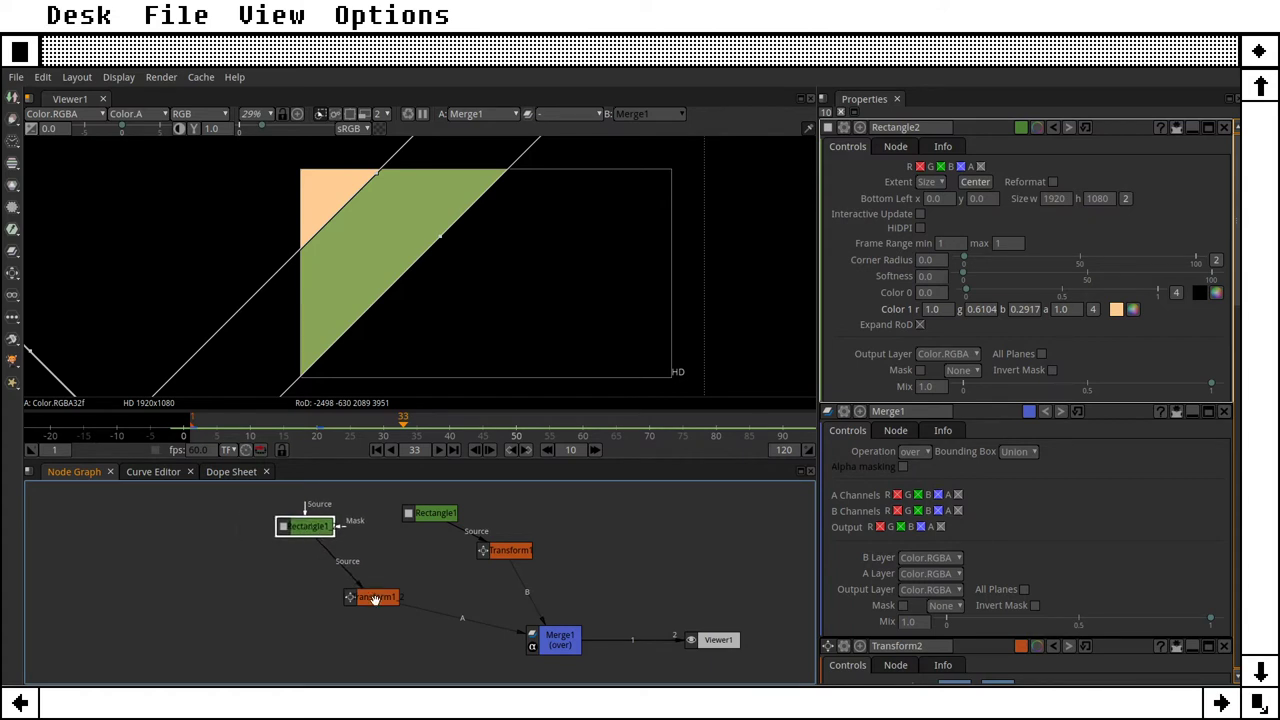
pyautogui.moveTo(373, 598); pyautogui.dragTo(404, 593)
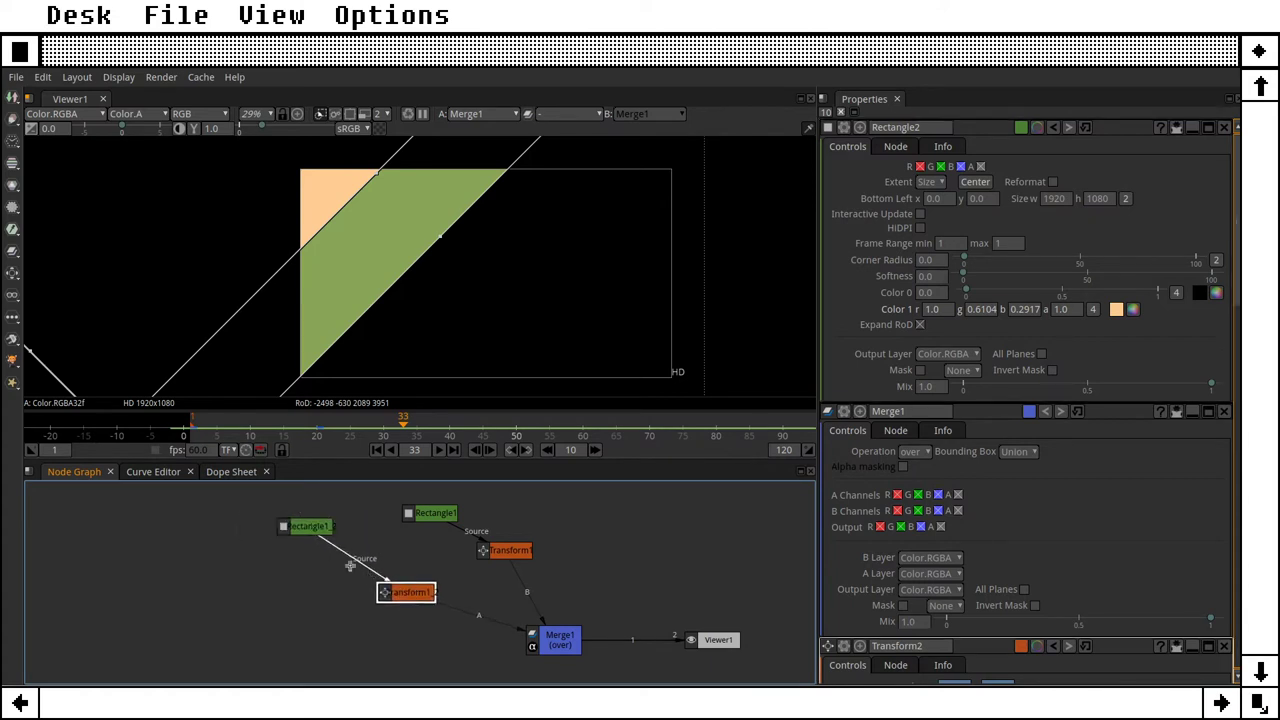
# Step: Duplicate the orange layer's rectangle and transform nodes, placing the unconnected copies beside the originals
pyautogui.click(308, 528)
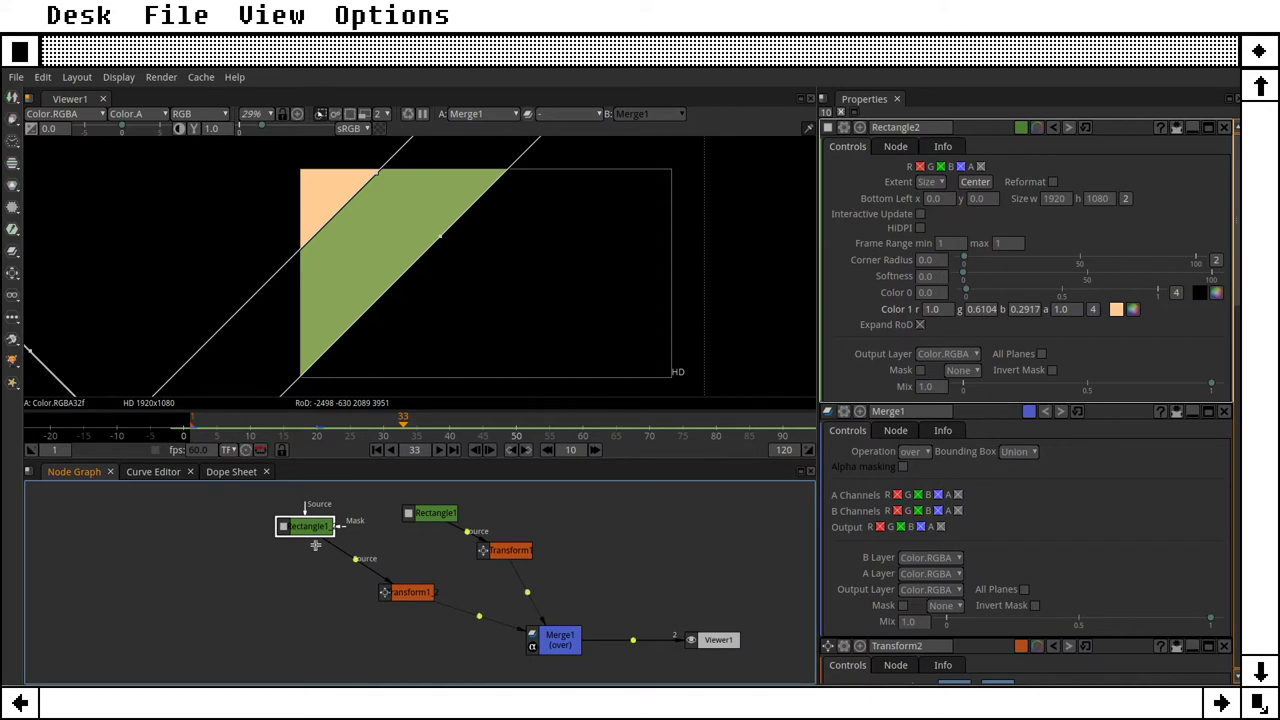
pyautogui.click(220, 557)
pyautogui.hotkey('ctrl', 'v')
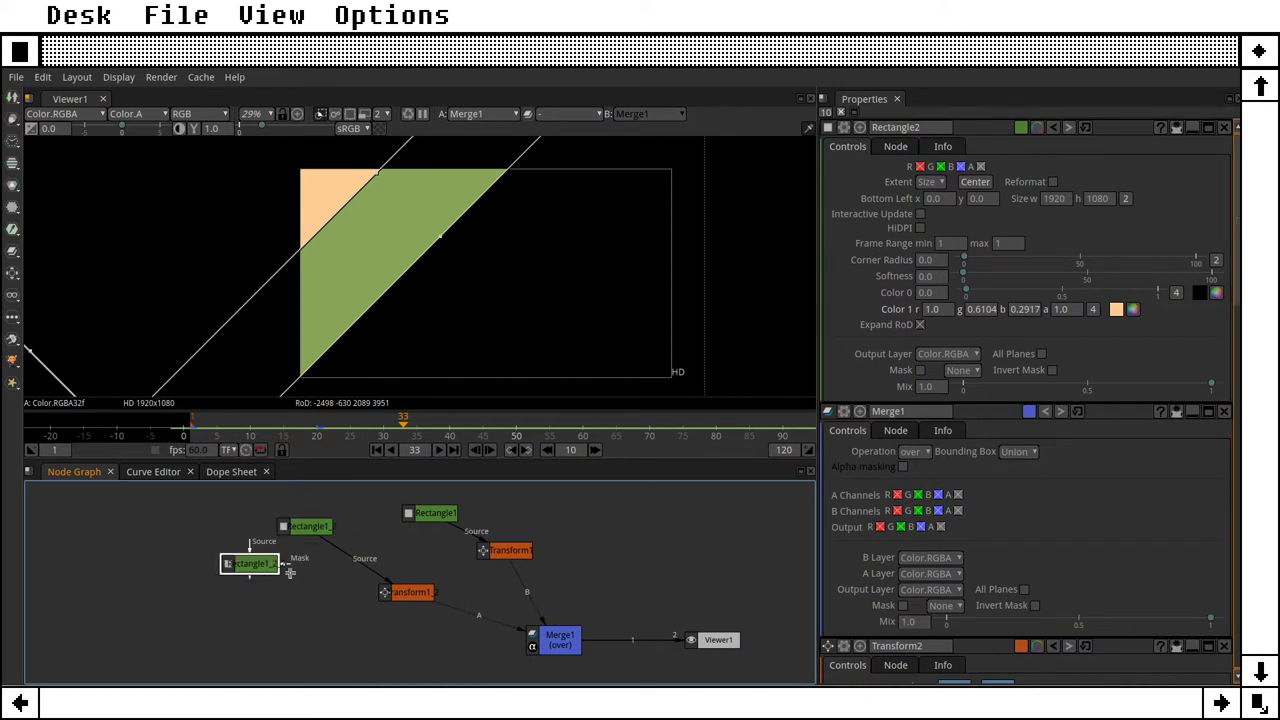
pyautogui.click(413, 594)
pyautogui.click(309, 614)
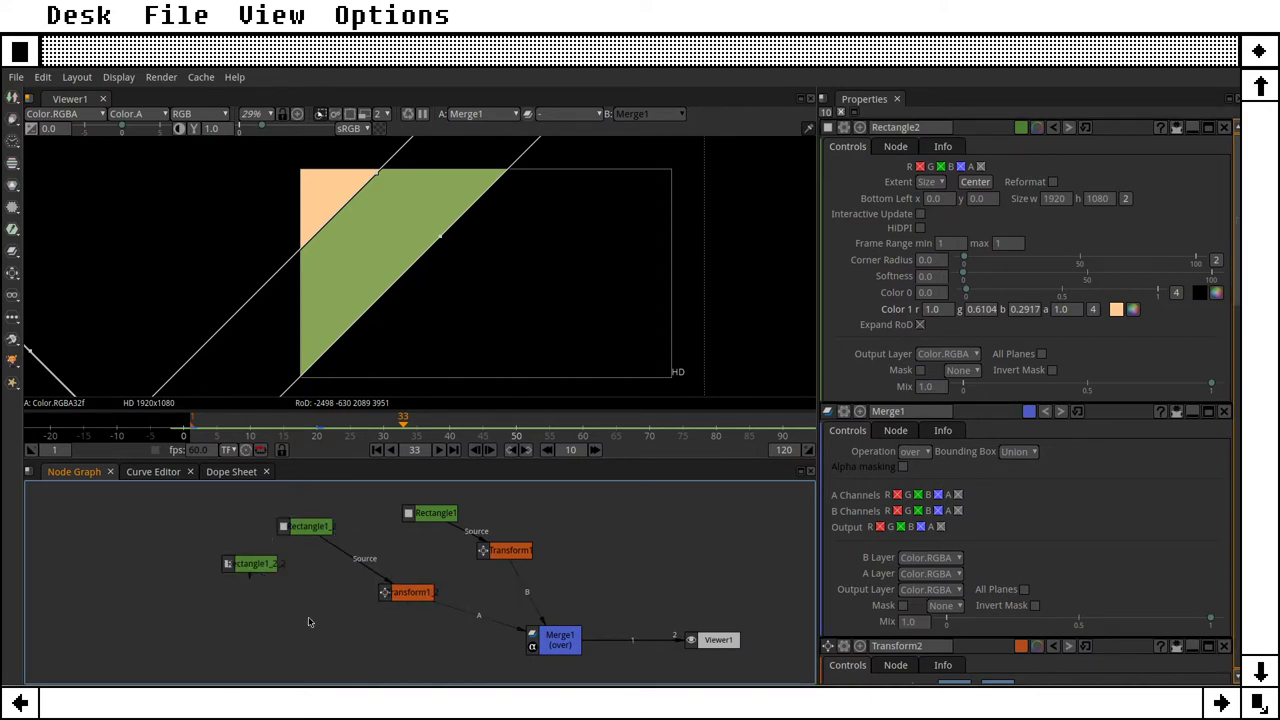
pyautogui.hotkey('ctrl', 'v')
pyautogui.moveTo(324, 627); pyautogui.dragTo(305, 627)
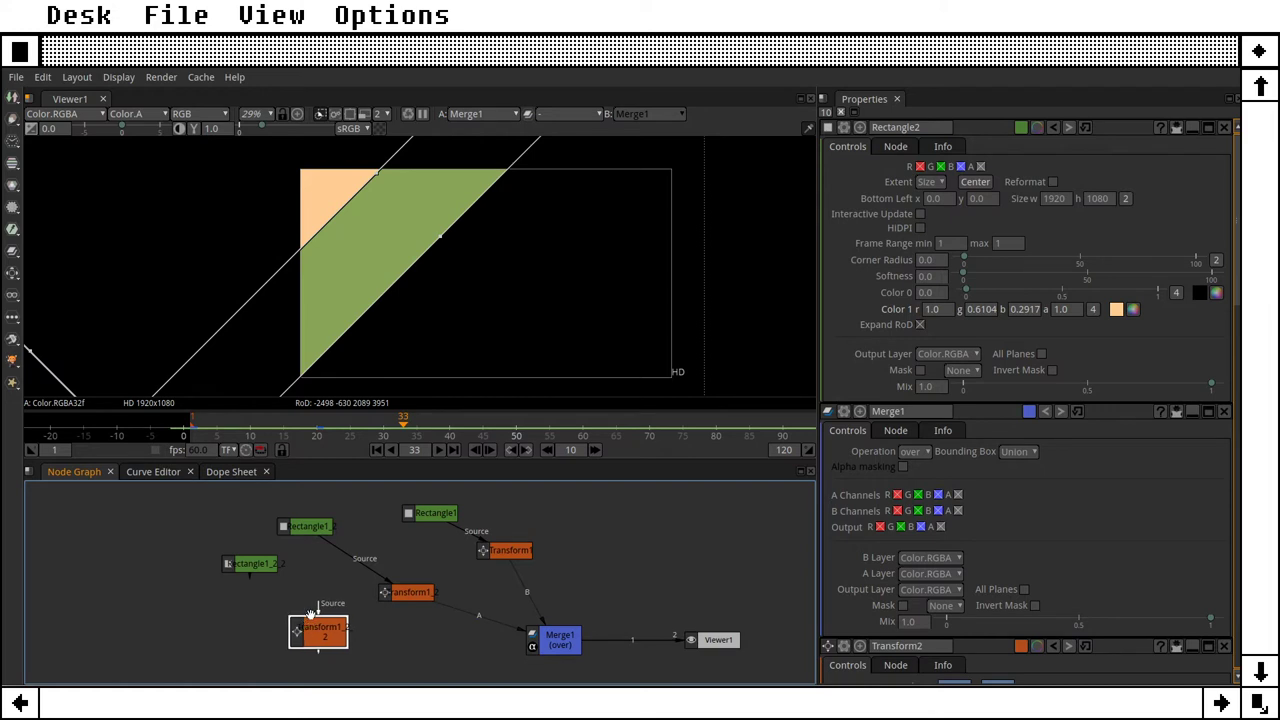
# Step: Rename the copied rectangle node to Rectangle3 and shift it away from the existing nodes
pyautogui.moveTo(258, 564); pyautogui.dragTo(237, 563)
pyautogui.doubleClick(235, 563)
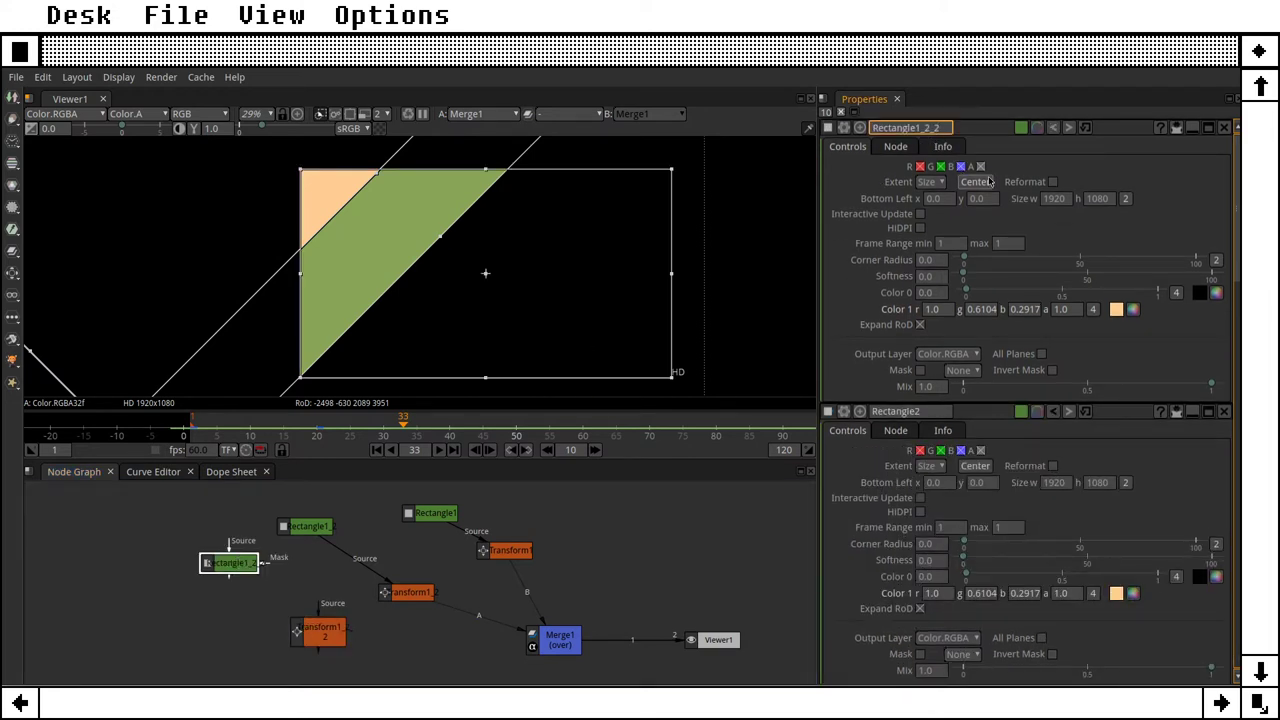
pyautogui.press('Return')
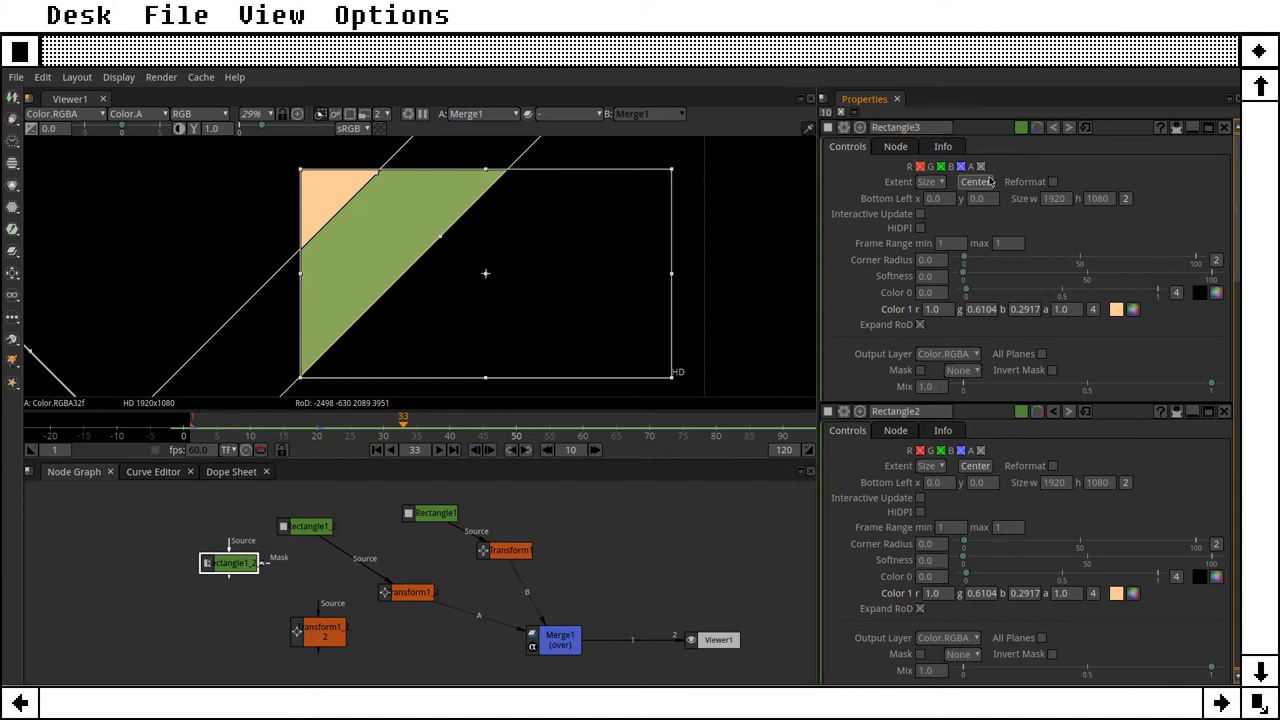
pyautogui.click(218, 610)
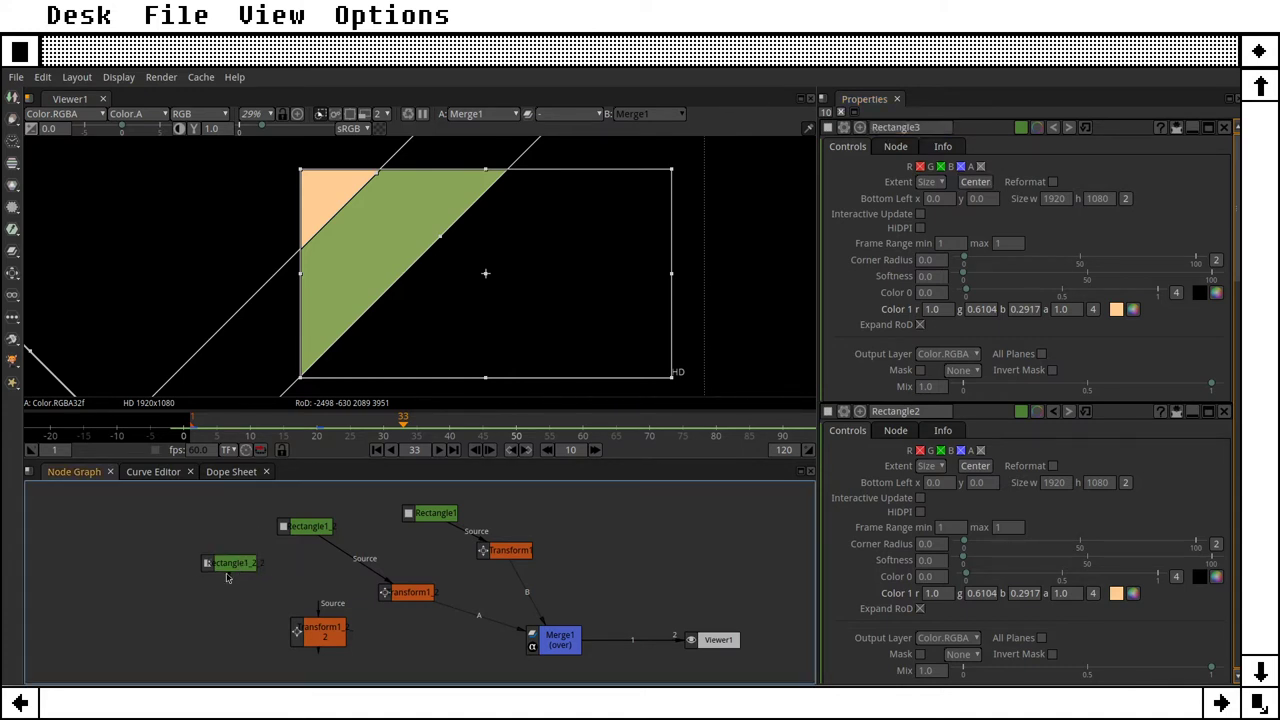
pyautogui.moveTo(231, 563); pyautogui.dragTo(213, 572)
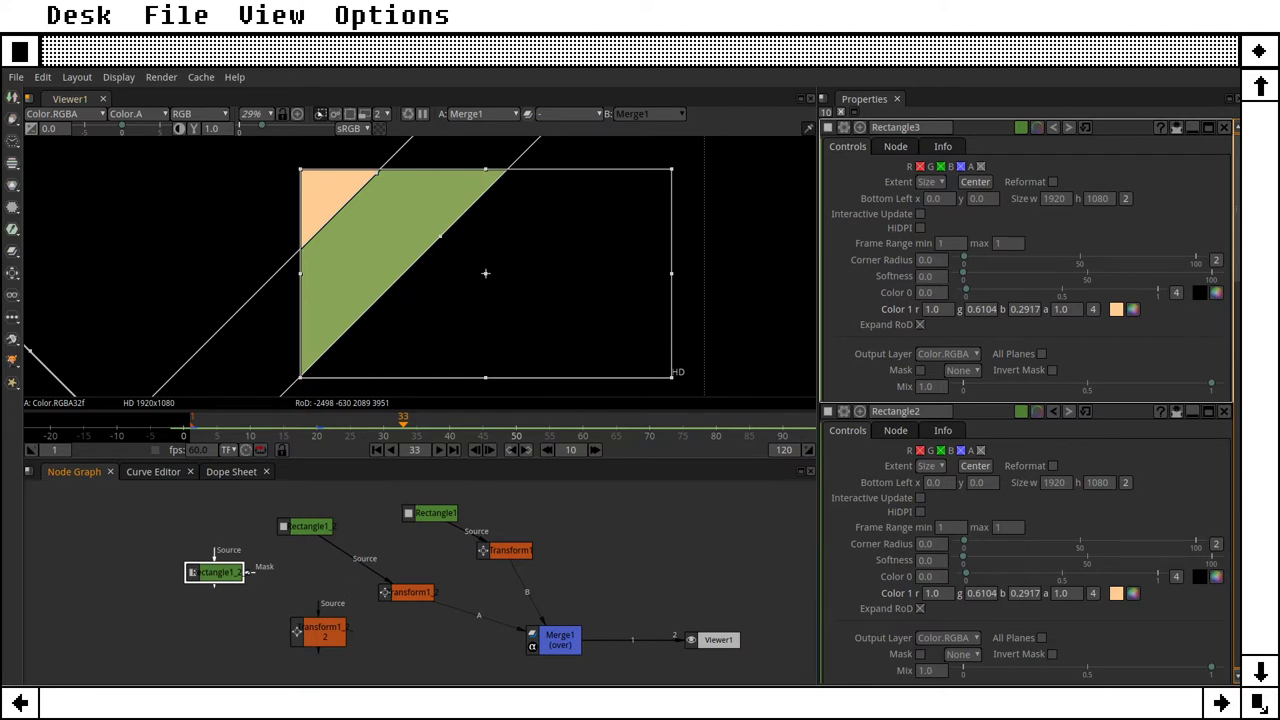
# Step: Save the project as STRING in the Natron folder of the VERTEX_3_120_GB drive under /media
pyautogui.click(17, 78)
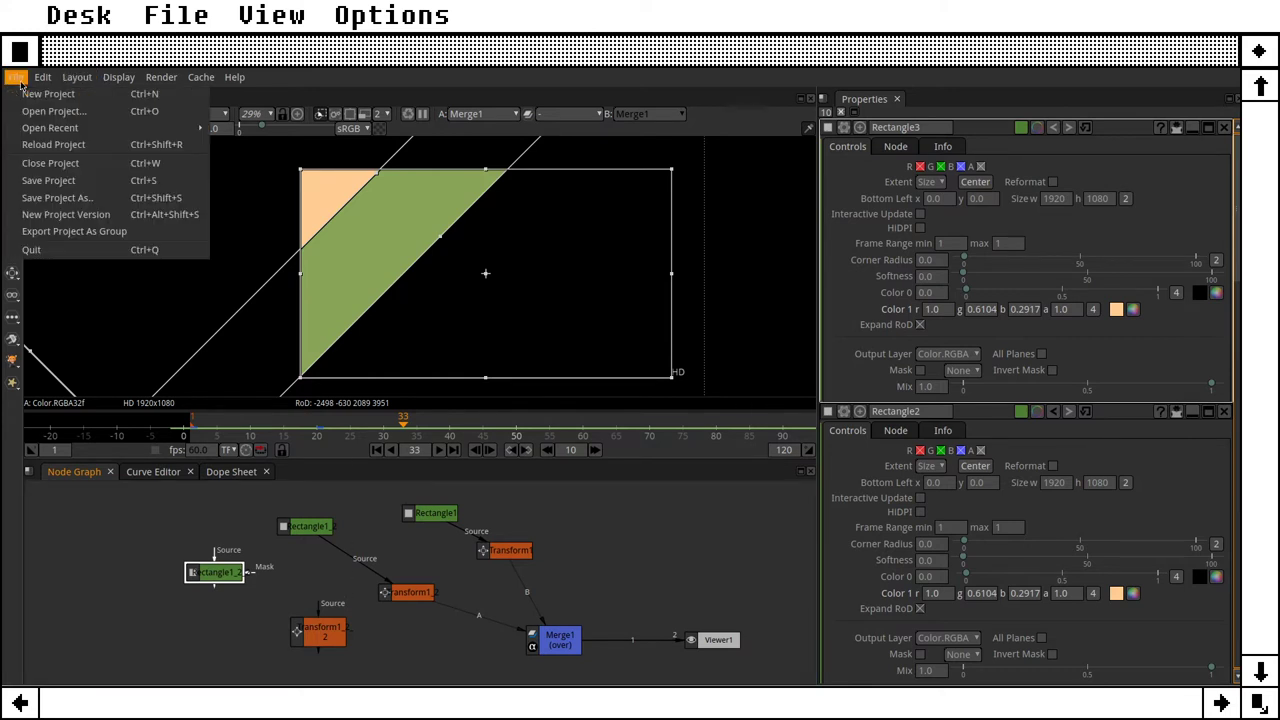
pyautogui.click(85, 183)
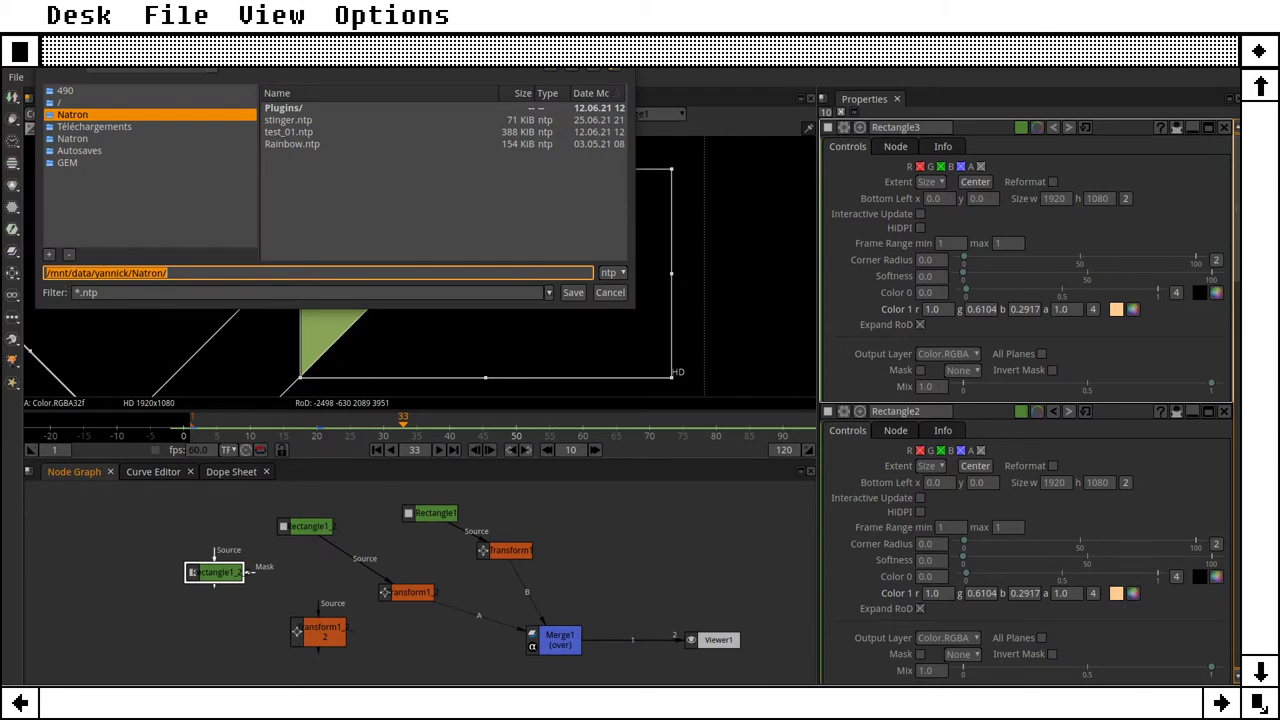
pyautogui.write('/')
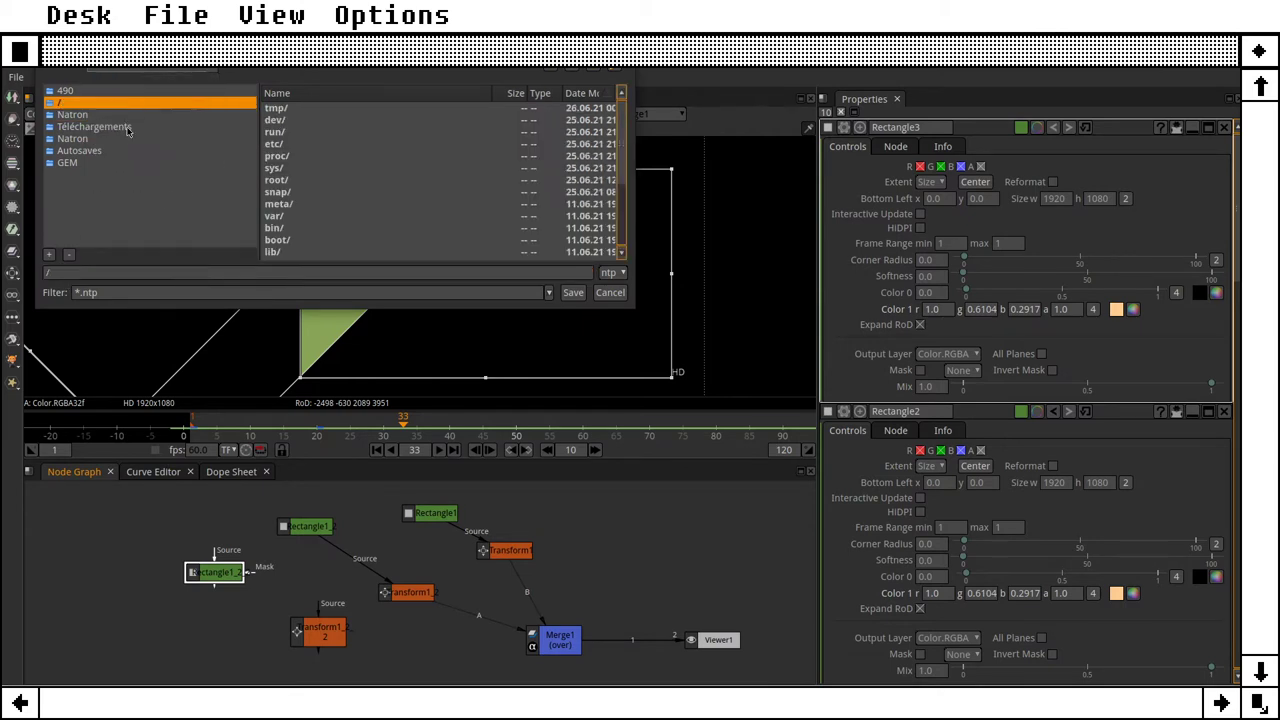
pyautogui.scroll(-2, 298, 240)
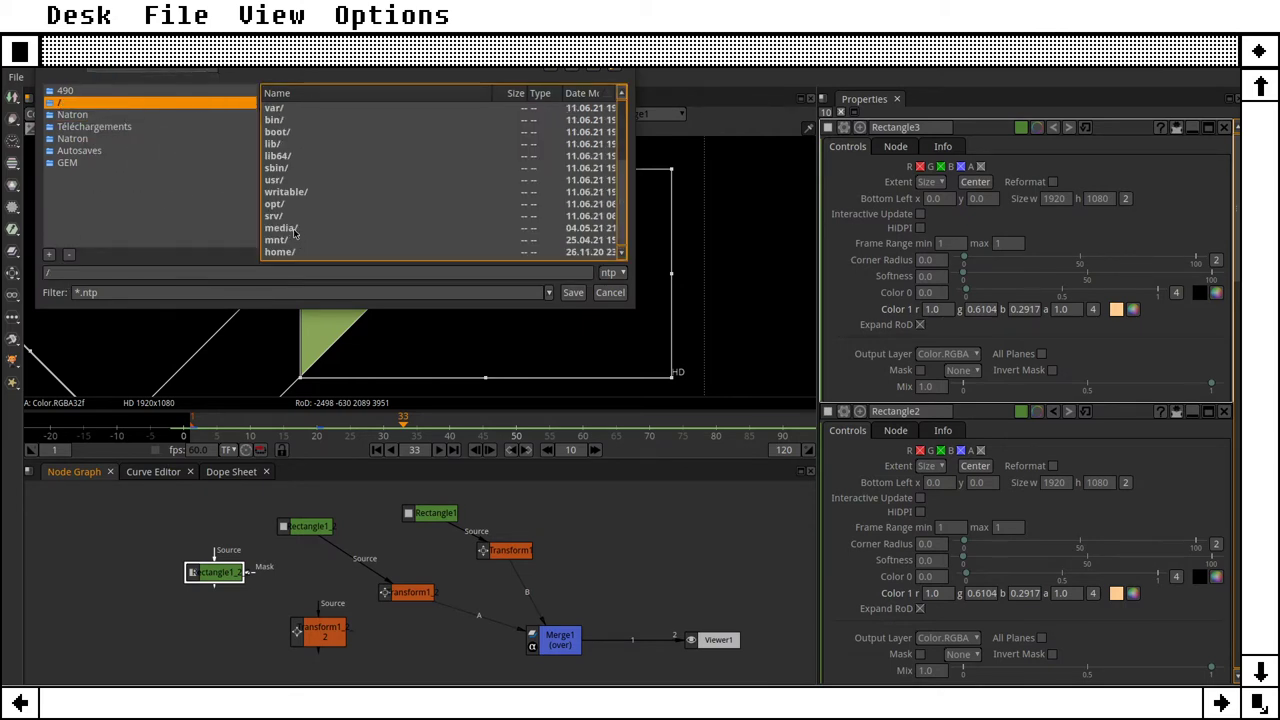
pyautogui.doubleClick(293, 234)
pyautogui.doubleClick(292, 108)
pyautogui.doubleClick(304, 108)
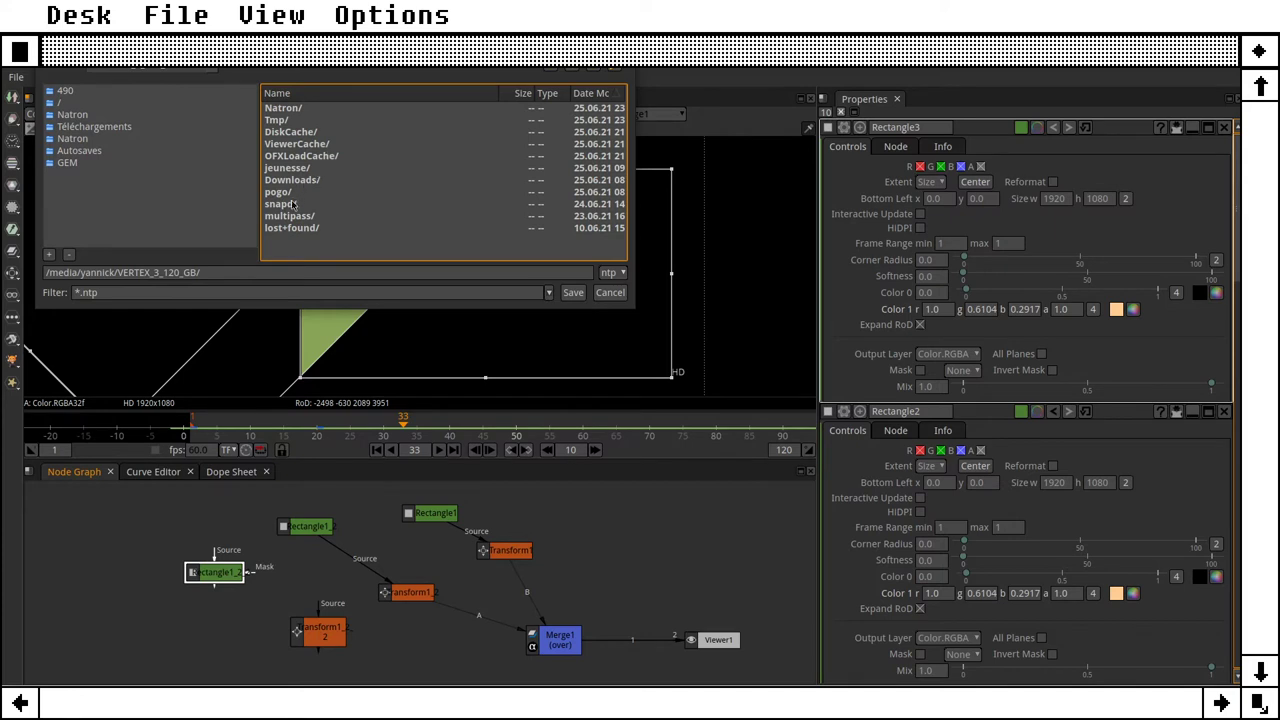
pyautogui.doubleClick(283, 109)
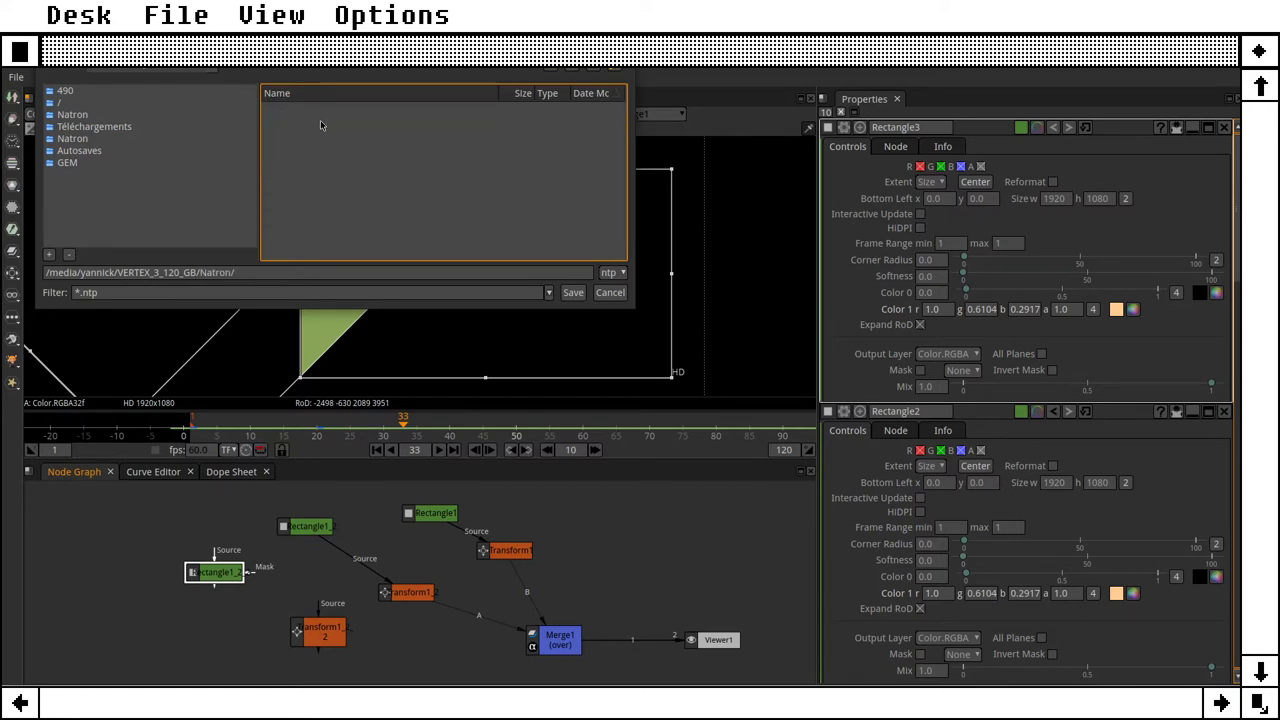
pyautogui.click(274, 273)
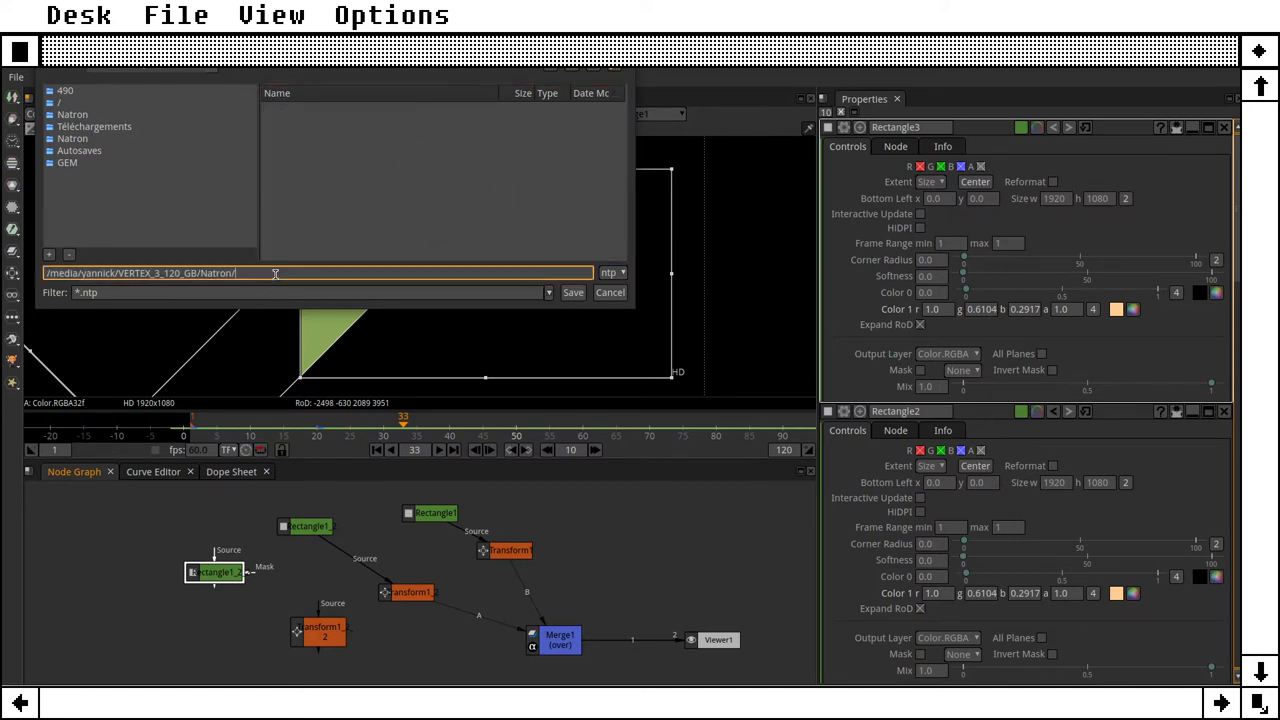
pyautogui.write('STRING')
pyautogui.click(572, 292)
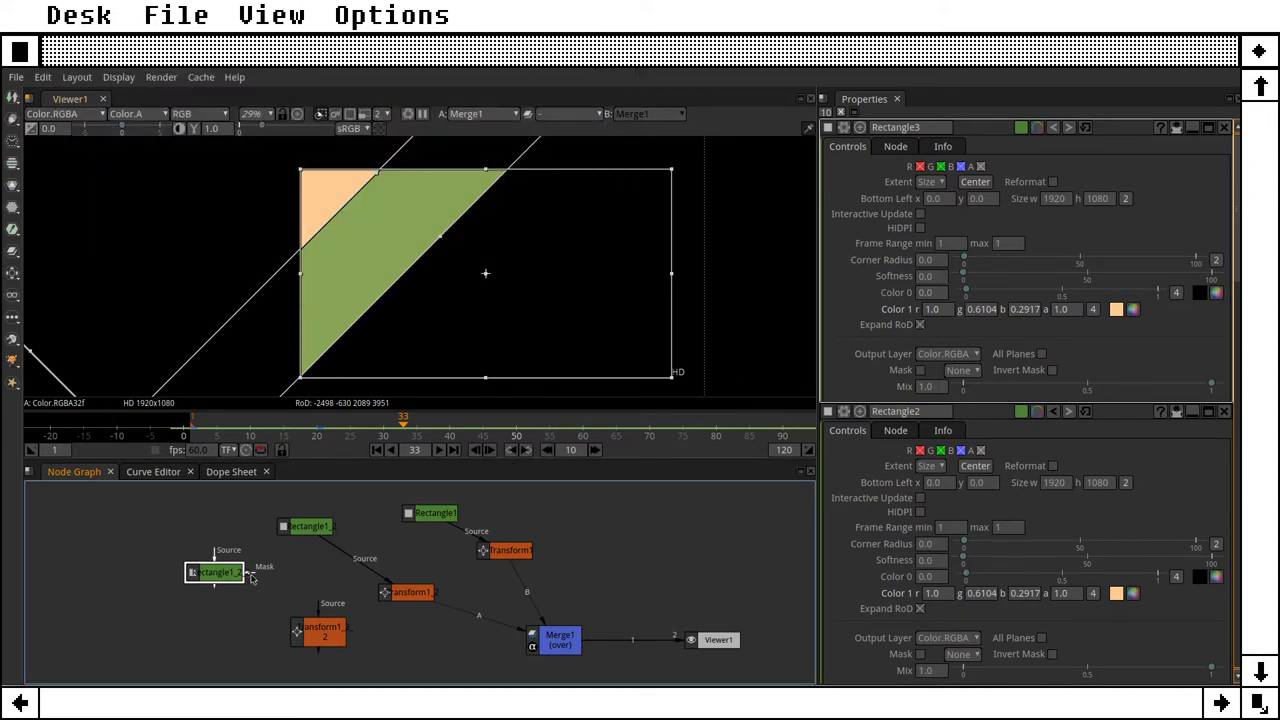
# Step: Rename the copied transform node to Transform3 and arrange it next to the copied rectangle in the node graph
pyautogui.moveTo(227, 572); pyautogui.dragTo(219, 591)
pyautogui.click(298, 634)
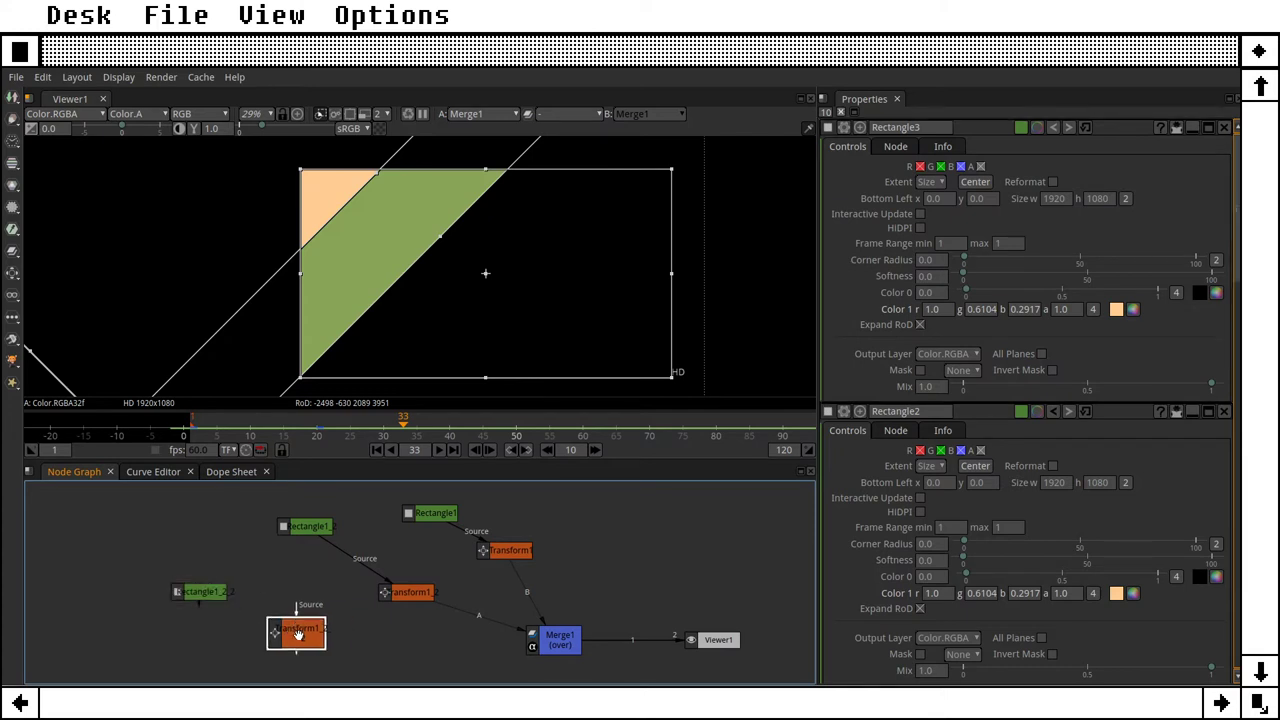
pyautogui.doubleClick(303, 636)
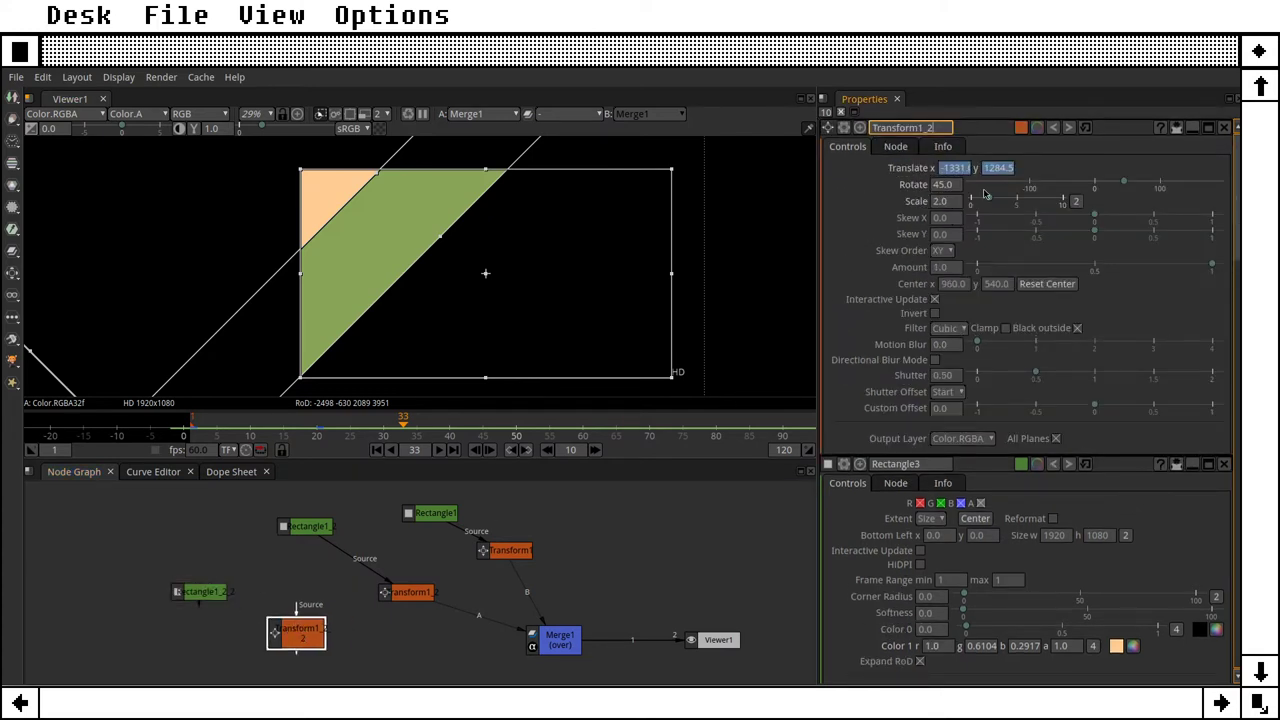
pyautogui.press('Tab')
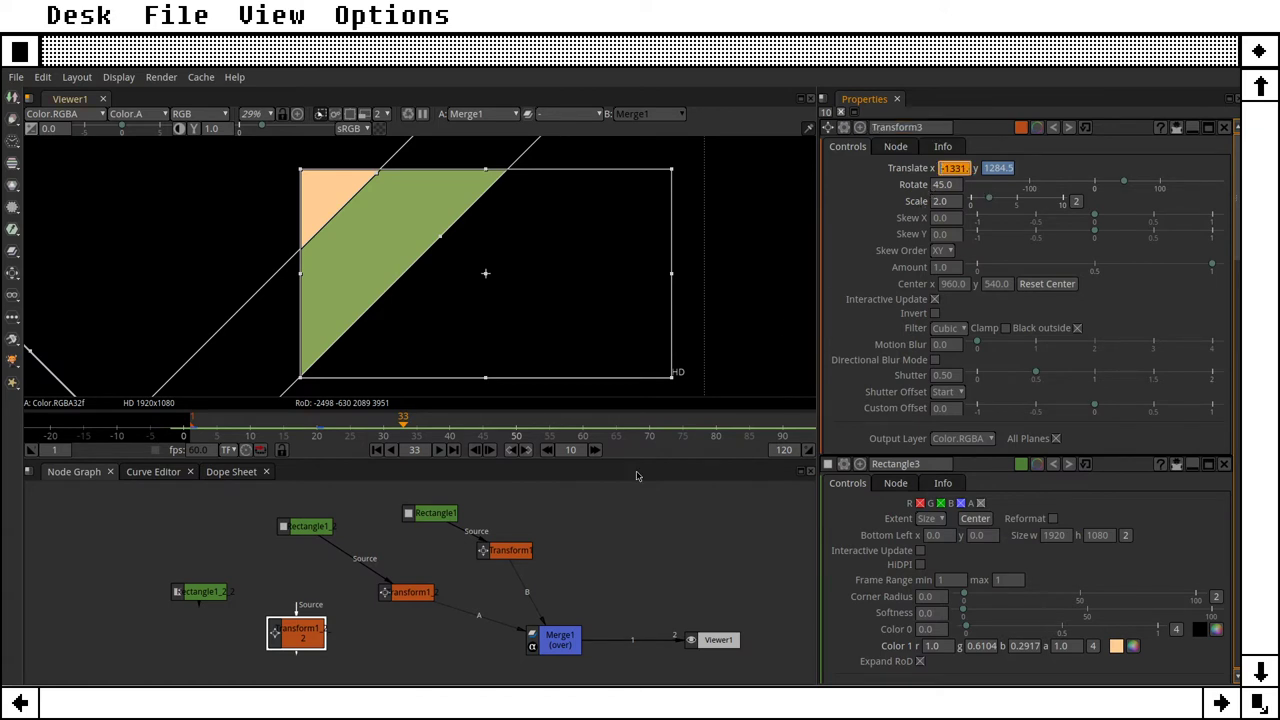
pyautogui.moveTo(298, 634); pyautogui.dragTo(289, 614)
pyautogui.click(207, 592)
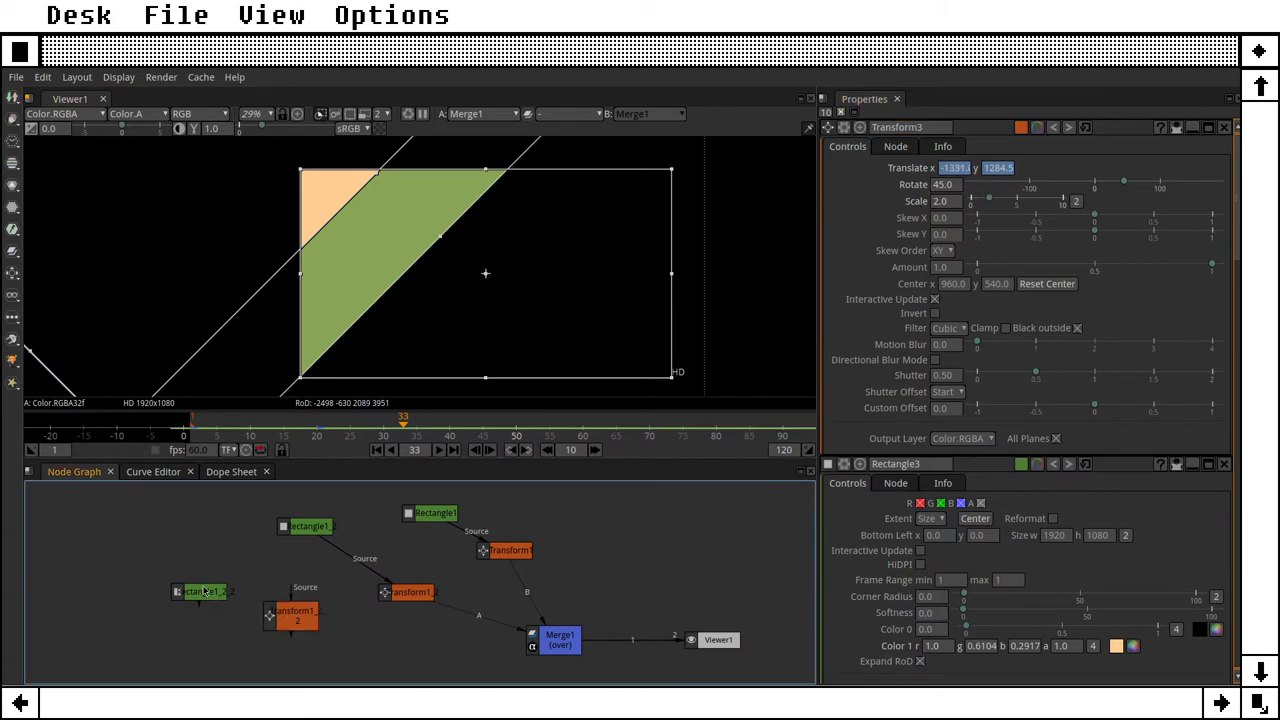
# Step: Connect the copied transform's source to the copied rectangle and tighten the layout of the other rectangle, transform and merge nodes
pyautogui.moveTo(207, 592); pyautogui.dragTo(189, 559)
pyautogui.moveTo(287, 614); pyautogui.dragTo(190, 560)
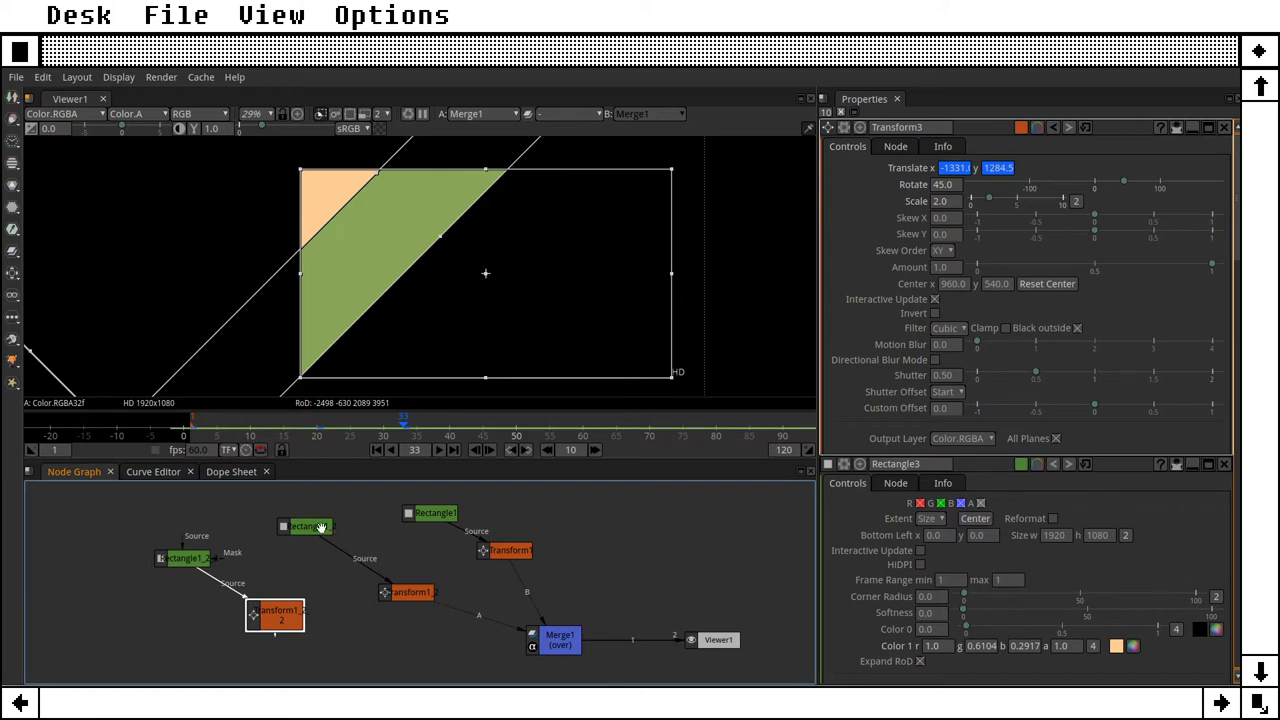
pyautogui.moveTo(322, 528); pyautogui.dragTo(326, 511)
pyautogui.moveTo(415, 594); pyautogui.dragTo(388, 577)
pyautogui.moveTo(430, 515)
pyautogui.mouseDown()
pyautogui.moveTo(412, 508)
pyautogui.moveTo(421, 516)
pyautogui.mouseUp()
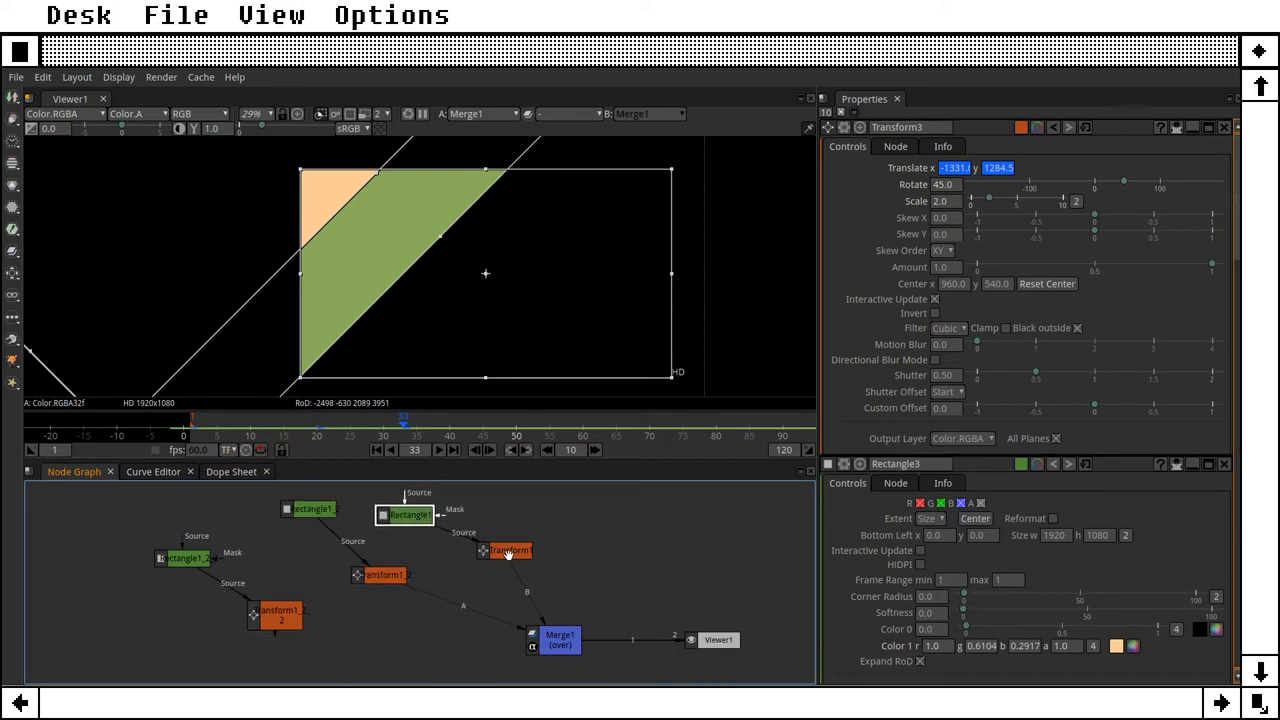
pyautogui.moveTo(505, 554); pyautogui.dragTo(477, 561)
pyautogui.moveTo(568, 648); pyautogui.dragTo(516, 637)
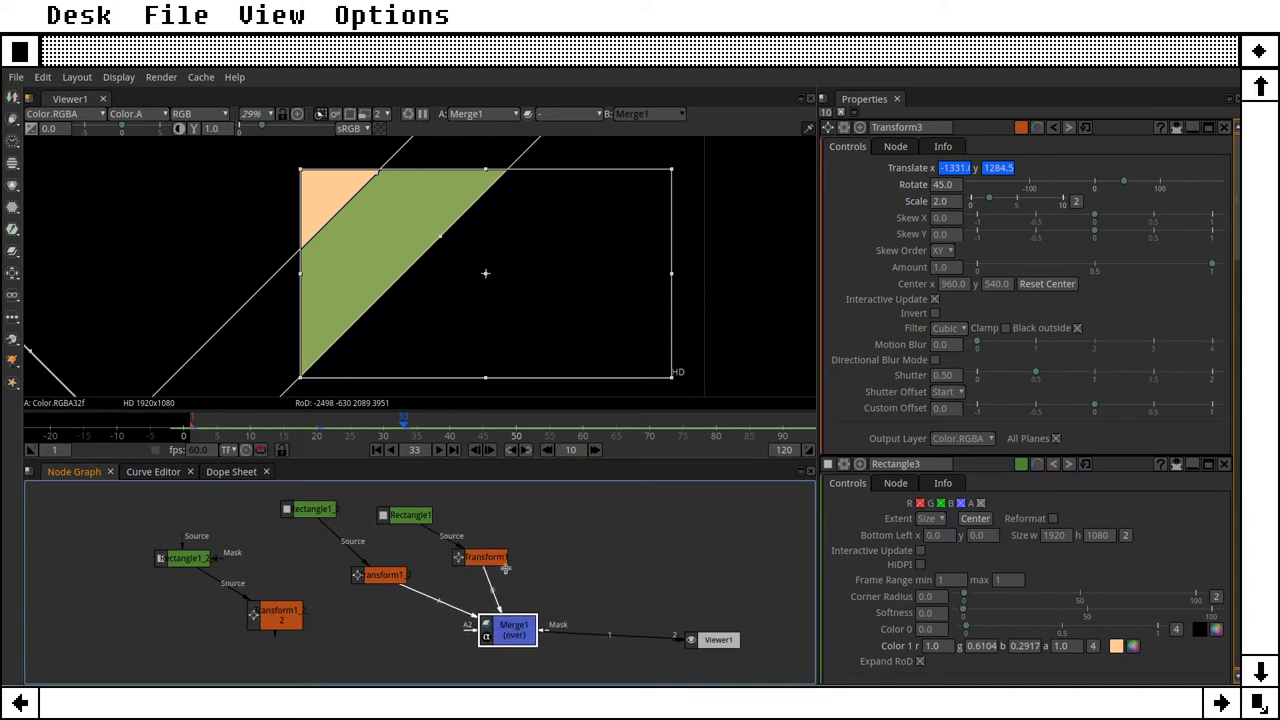
# Step: Add a Merge node fed through its A input by the third transform, Transform1_2_2
pyautogui.click(283, 621)
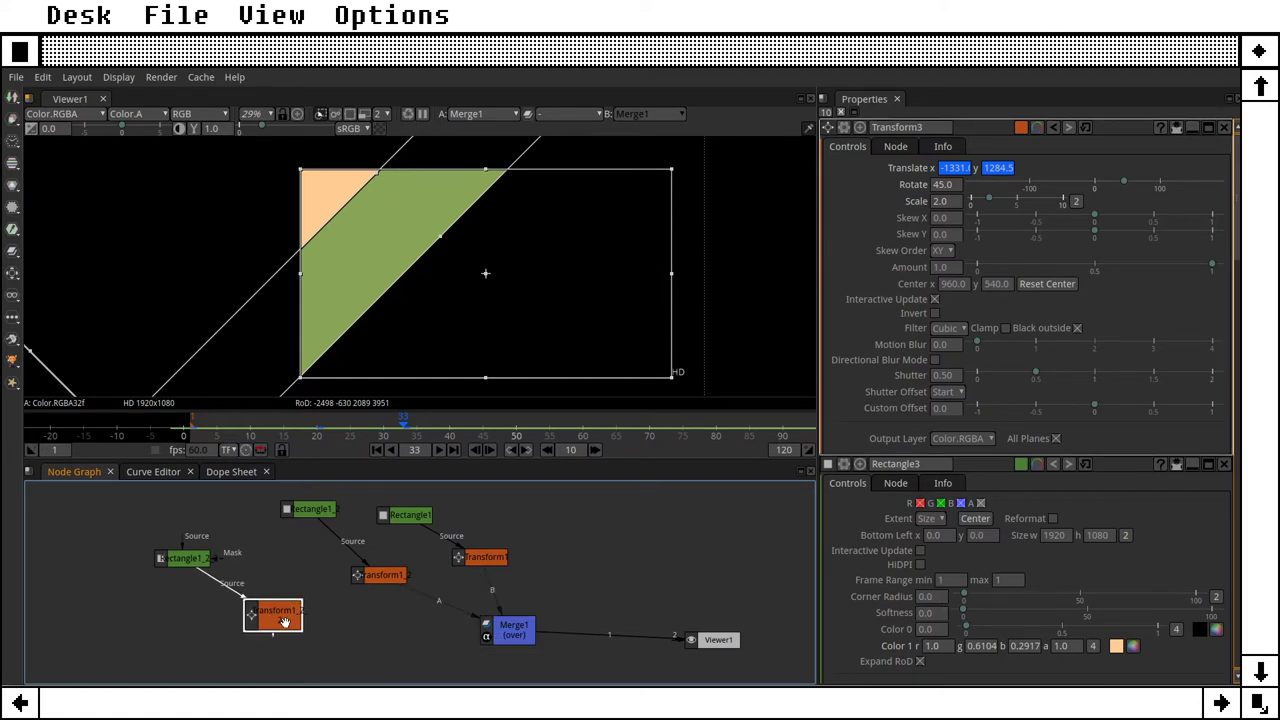
pyautogui.rightClick(283, 621)
pyautogui.moveTo(397, 449)
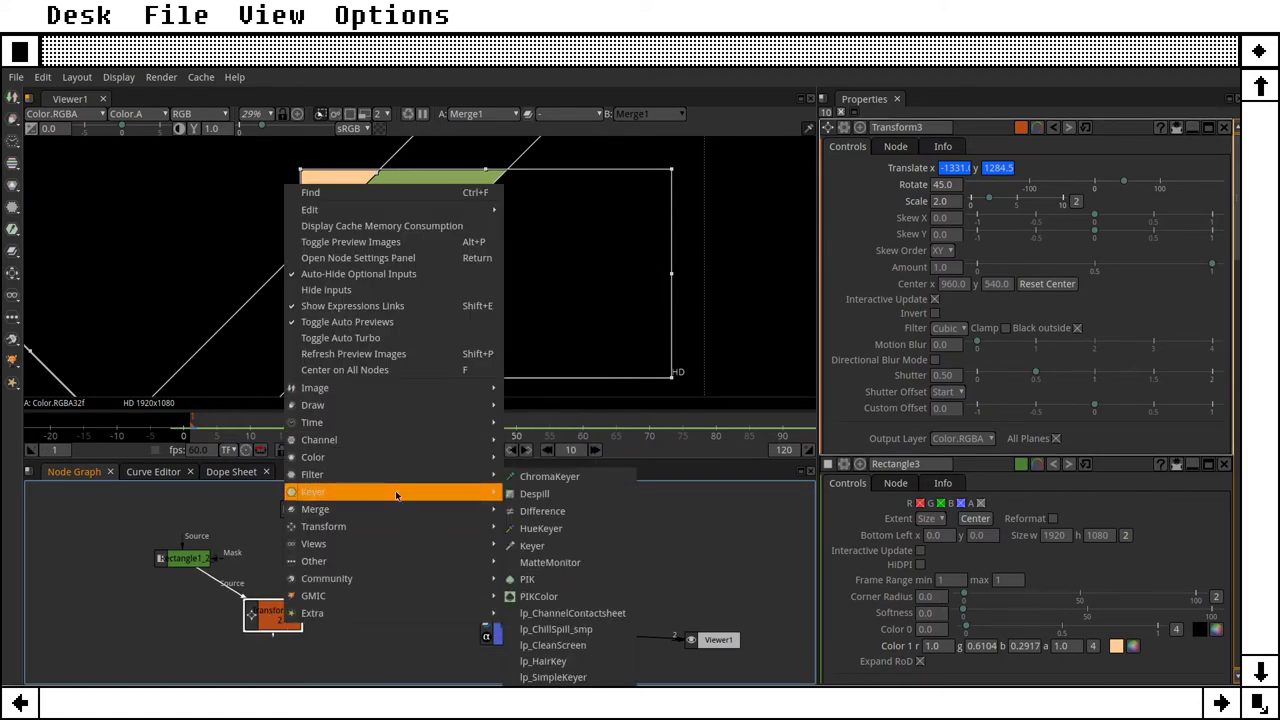
pyautogui.moveTo(400, 509)
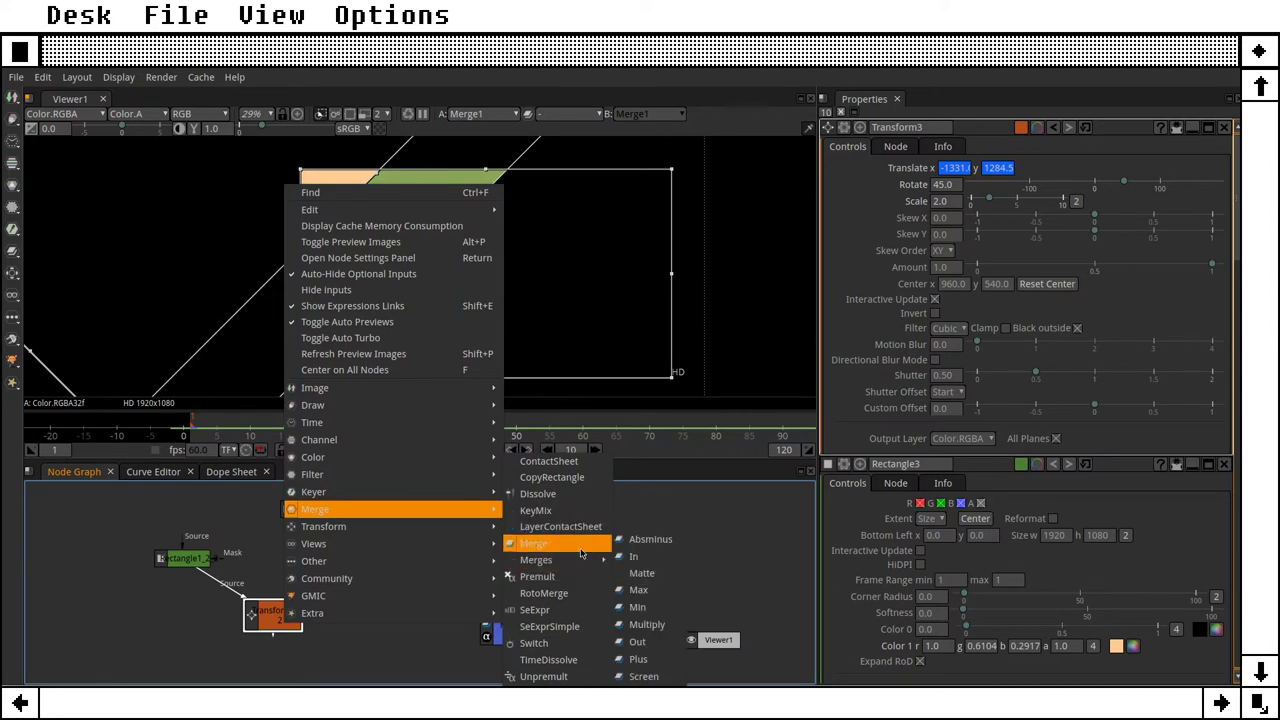
pyautogui.click(533, 543)
pyautogui.moveTo(366, 657); pyautogui.dragTo(376, 650)
pyautogui.click(277, 614)
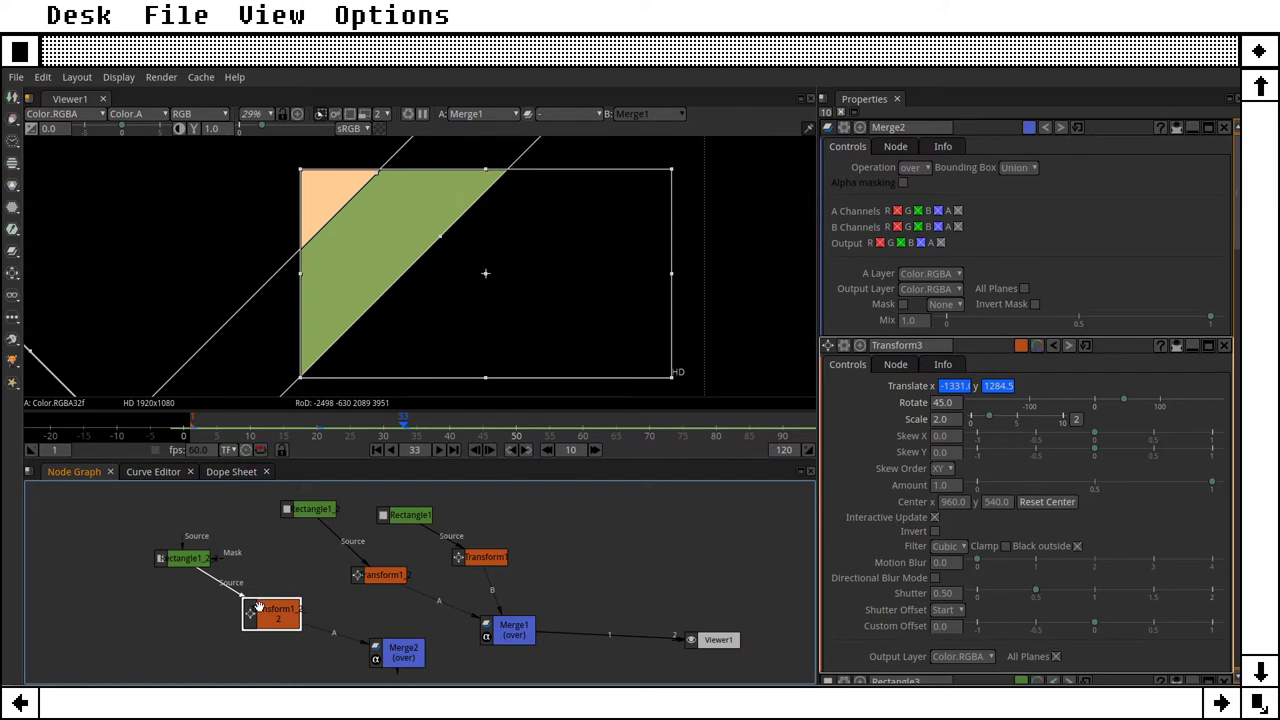
# Step: Disconnect the viewer from Merge1
pyautogui.moveTo(408, 658); pyautogui.dragTo(449, 540)
pyautogui.scroll(1, 449, 540)
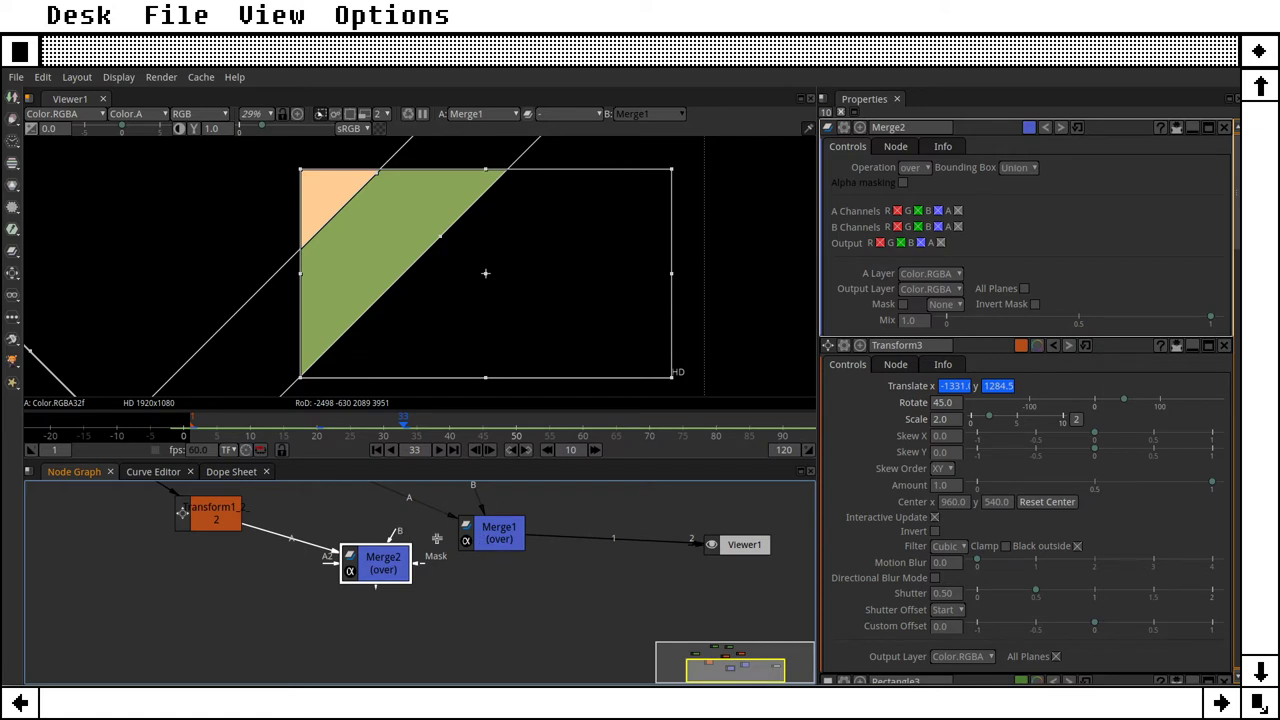
pyautogui.scroll(-2, 440, 532)
pyautogui.scroll(3, 448, 530)
pyautogui.scroll(-4, 440, 535)
pyautogui.scroll(2, 445, 533)
pyautogui.scroll(-1, 440, 538)
pyautogui.moveTo(326, 560); pyautogui.dragTo(600, 580)
pyautogui.scroll(3, 541, 534)
pyautogui.scroll(-4, 466, 266)
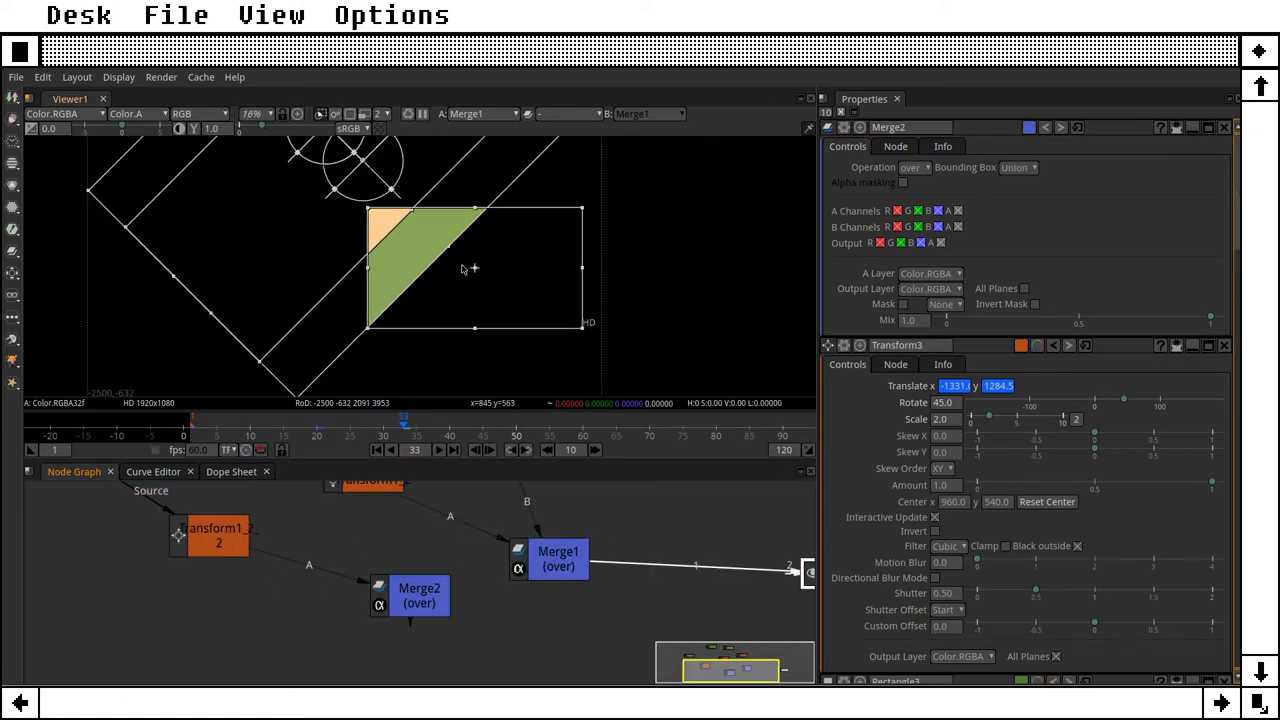
pyautogui.scroll(2, 466, 268)
pyautogui.moveTo(532, 596); pyautogui.dragTo(462, 586)
pyautogui.moveTo(652, 540); pyautogui.dragTo(671, 578)
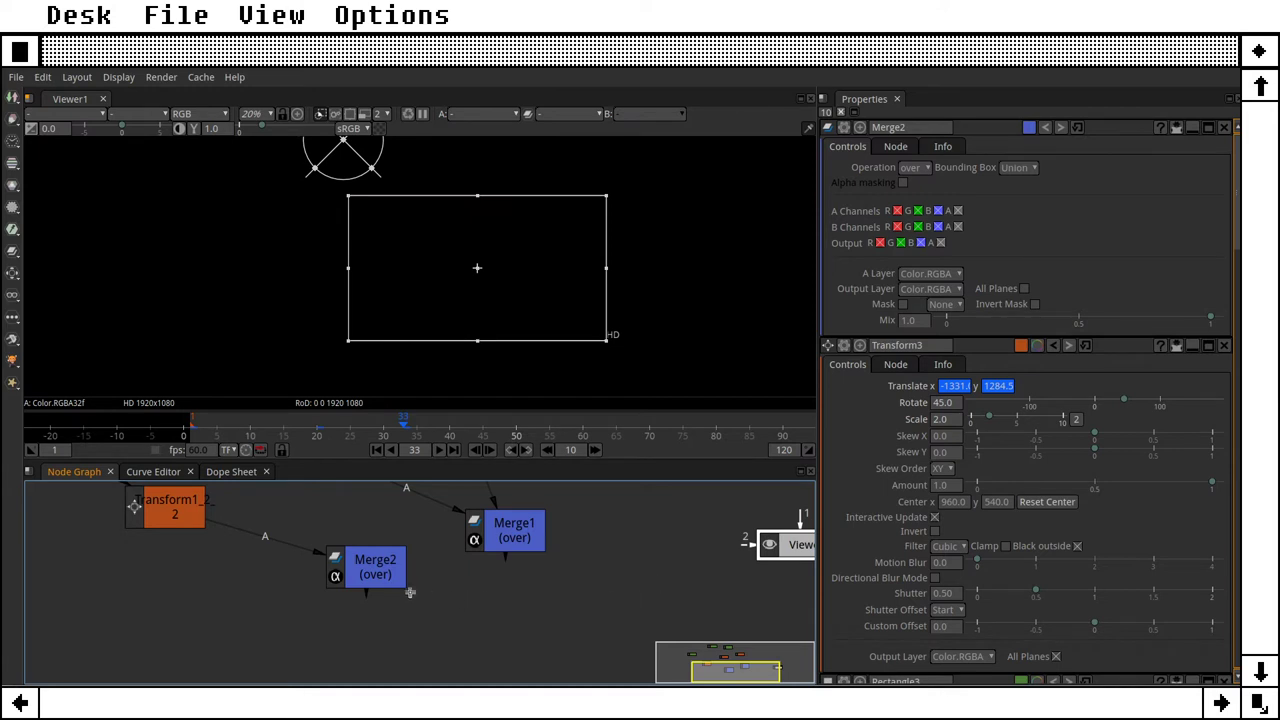
# Step: Connect the new merge's B input to Merge1 and attach the viewer to the new merge's output
pyautogui.moveTo(386, 572); pyautogui.dragTo(388, 602)
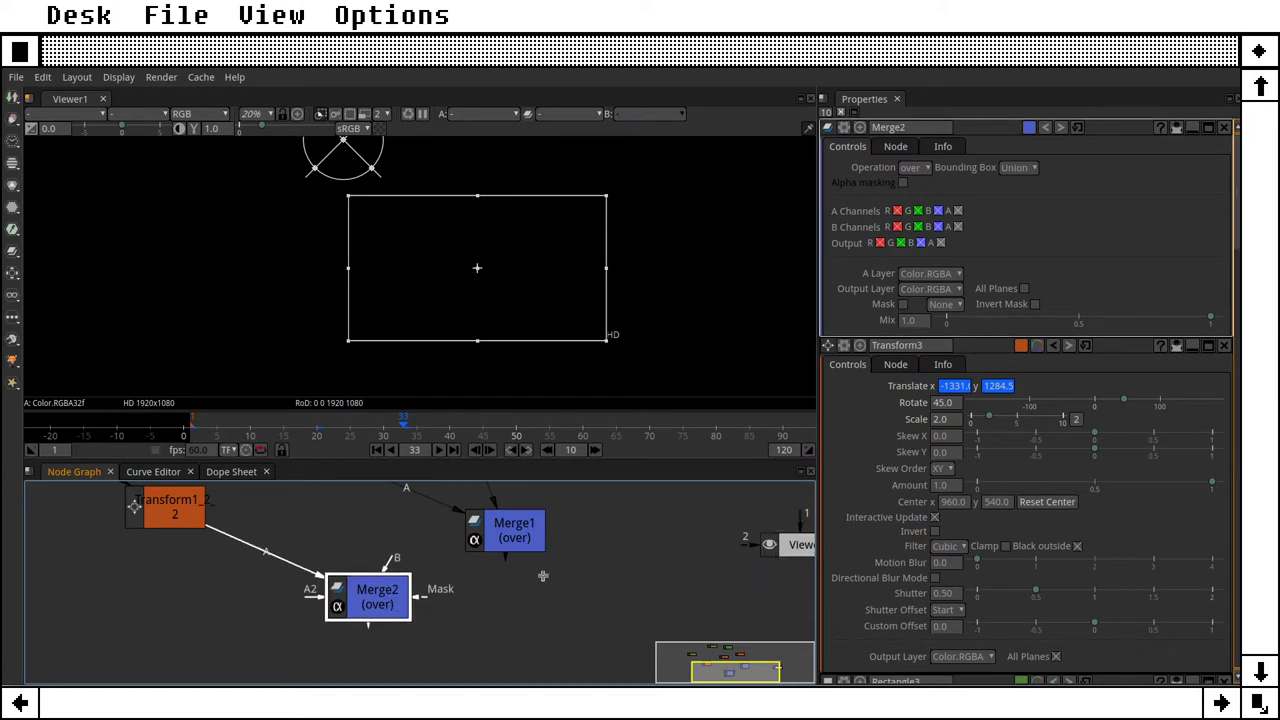
pyautogui.moveTo(392, 562); pyautogui.dragTo(490, 548)
pyautogui.moveTo(373, 605); pyautogui.dragTo(422, 614)
pyautogui.moveTo(802, 524); pyautogui.dragTo(503, 607)
# Step: Reposition the third rectangle and its transform farther from the other branches of the node graph
pyautogui.scroll(-3, 573, 602)
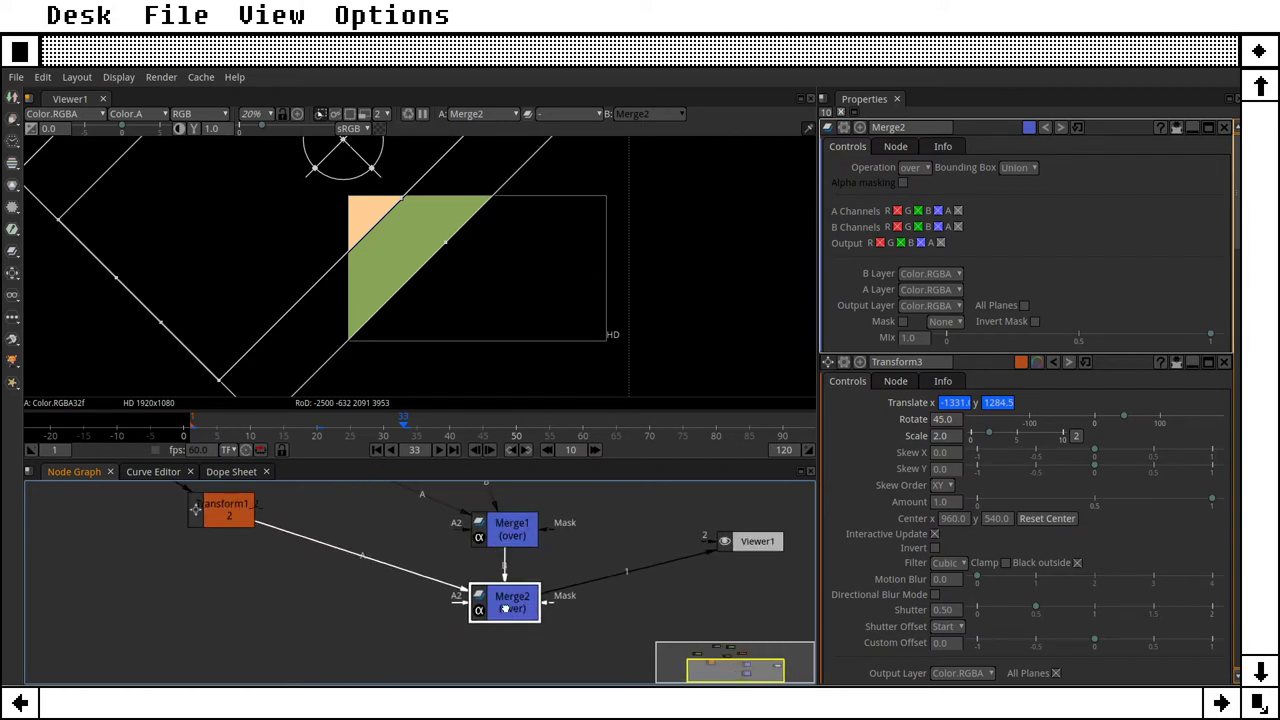
pyautogui.scroll(-1, 608, 566)
pyautogui.moveTo(603, 565); pyautogui.dragTo(606, 604)
pyautogui.scroll(-2, 606, 604)
pyautogui.moveTo(598, 550); pyautogui.dragTo(602, 572)
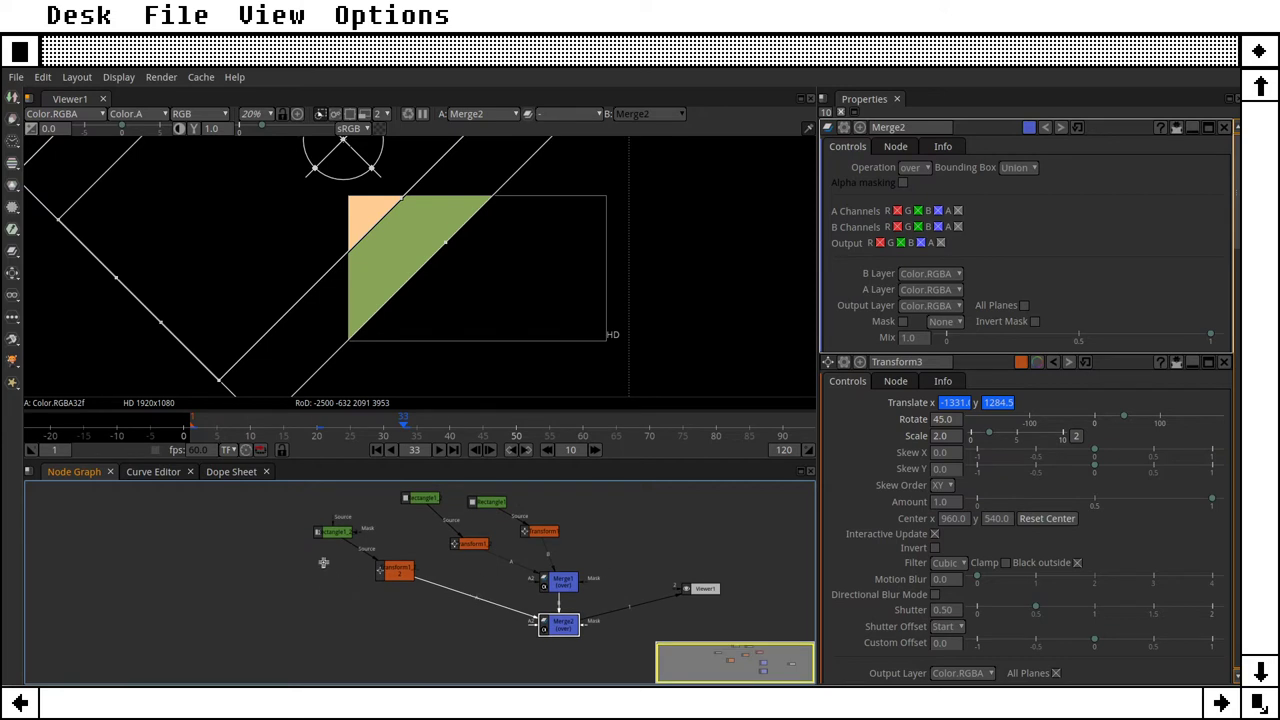
pyautogui.moveTo(331, 536); pyautogui.dragTo(313, 551)
pyautogui.moveTo(396, 573); pyautogui.dragTo(381, 603)
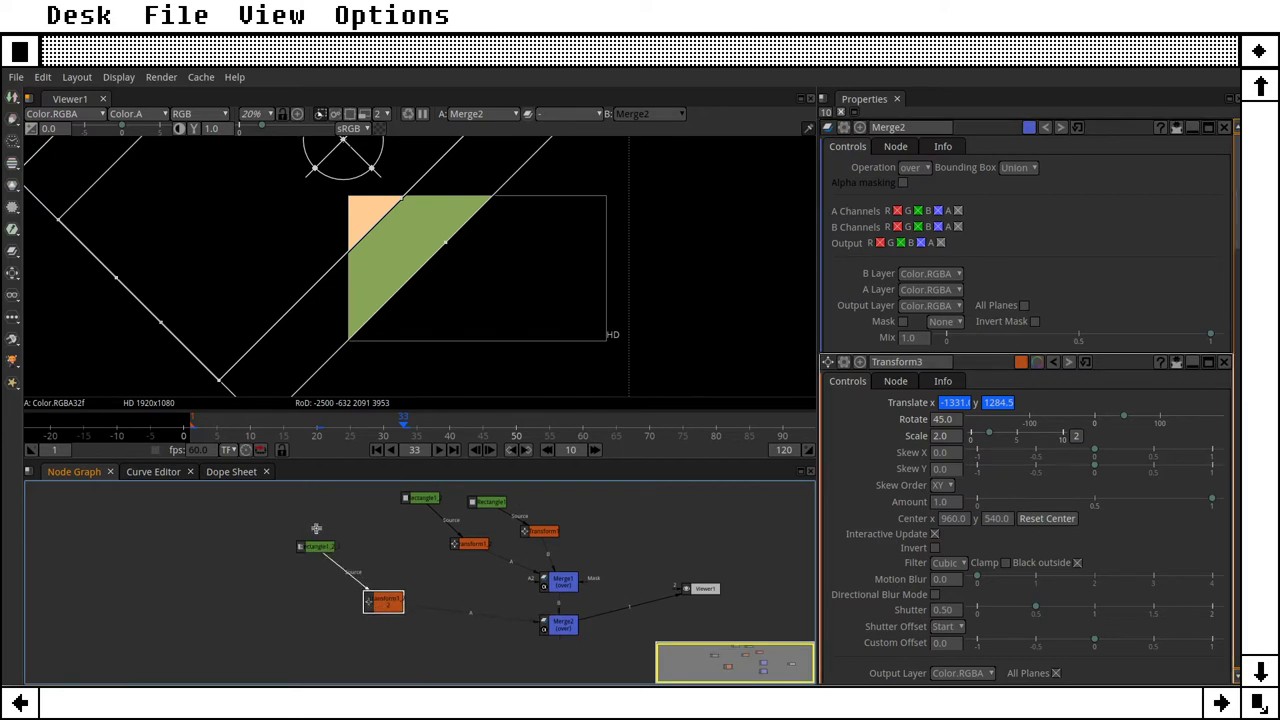
pyautogui.moveTo(322, 548); pyautogui.dragTo(306, 546)
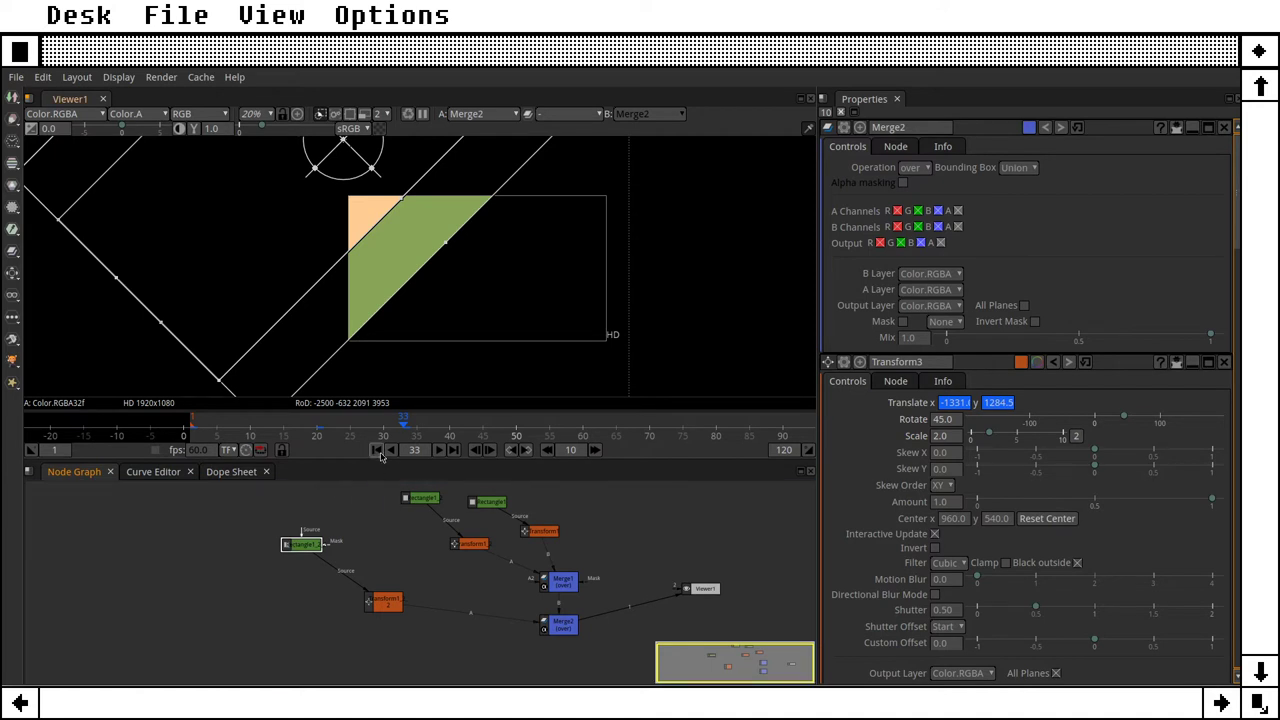
# Step: Return to the first frame and open the third rectangle's settings
pyautogui.click(376, 449)
pyautogui.doubleClick(306, 548)
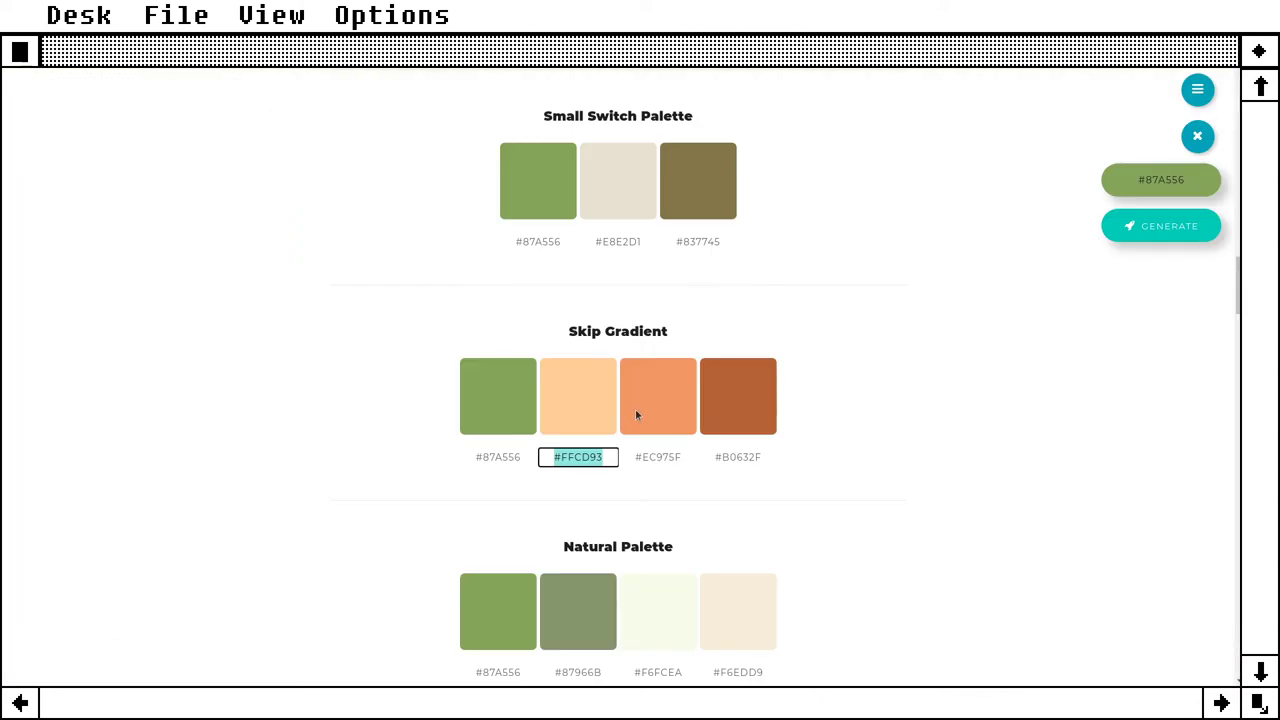
# Step: Switch to the browser, copy the hex code #EC975F from the Skip Gradient palette and convert it to RGB
pyautogui.click(658, 457)
pyautogui.hotkey('ctrl', 'c')
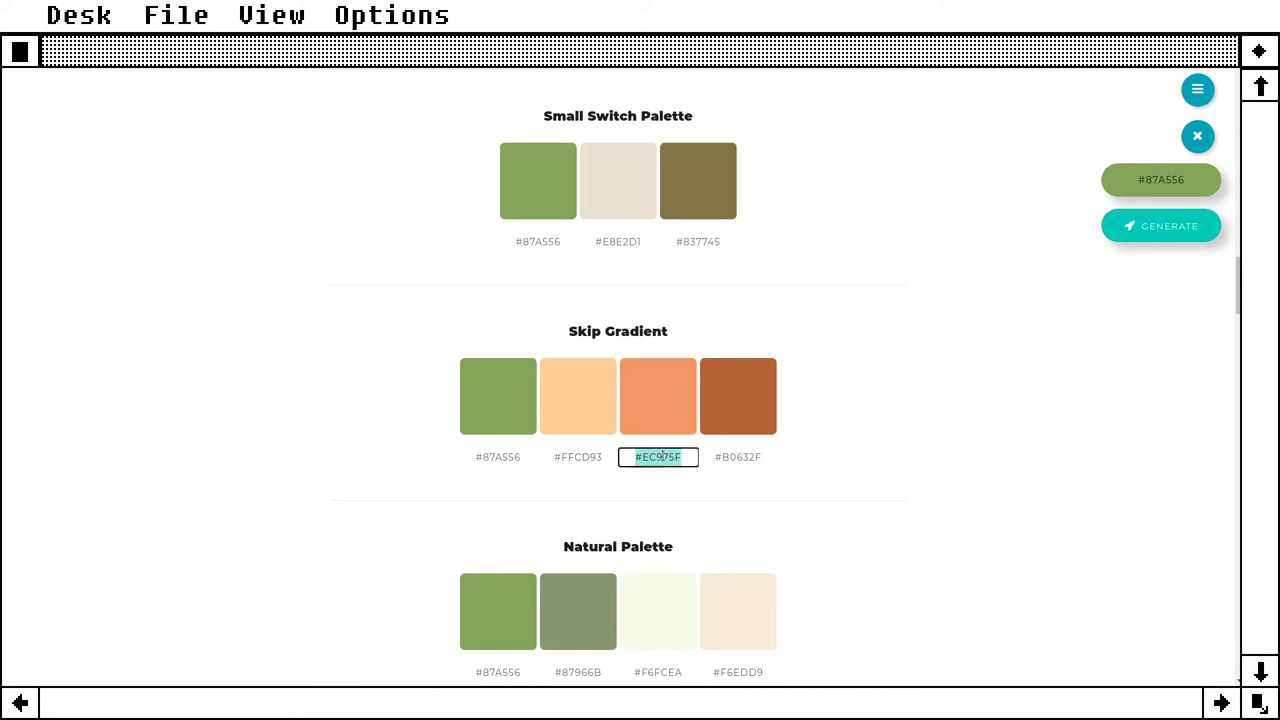
pyautogui.rightClick(657, 452)
pyautogui.click(697, 466)
pyautogui.hotkey('alt', 'Tab')
pyautogui.tripleClick(374, 222)
pyautogui.hotkey('ctrl', 'v')
pyautogui.click(336, 263)
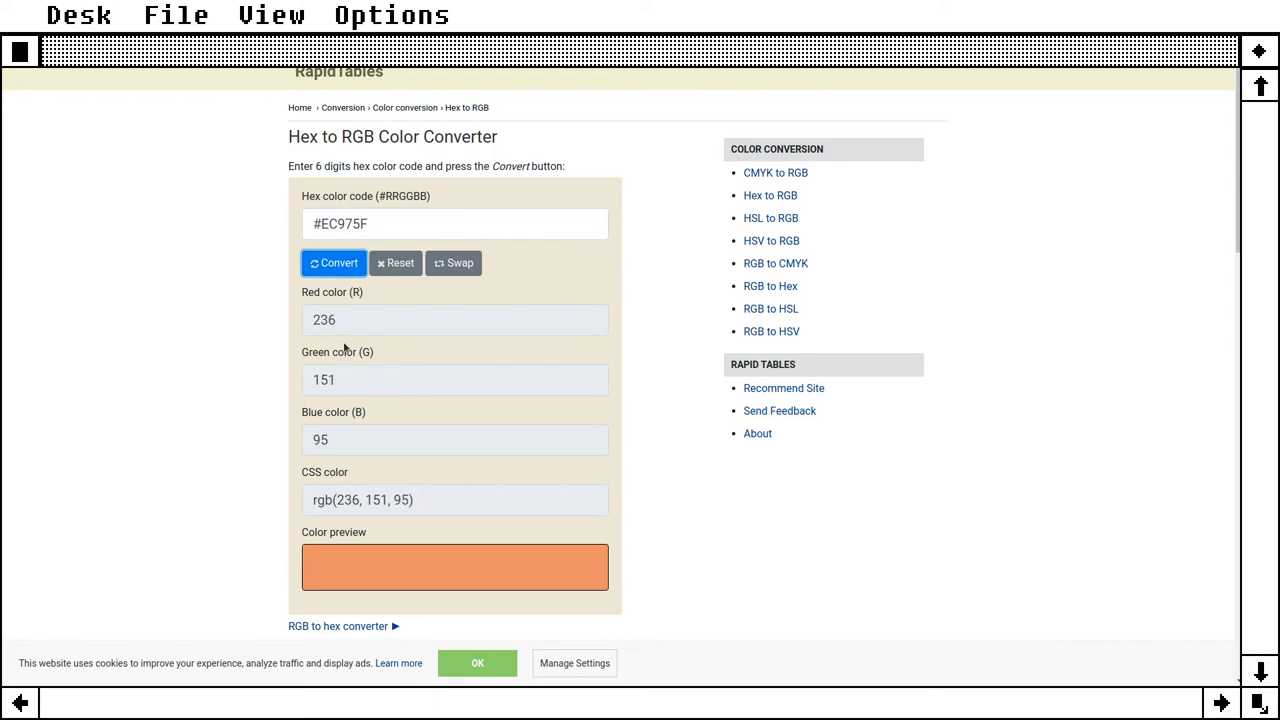
# Step: Switch back to Natron and set the third rectangle's Color 1 to red 236, green 151, blue 95
pyautogui.hotkey('alt', 'Tab')
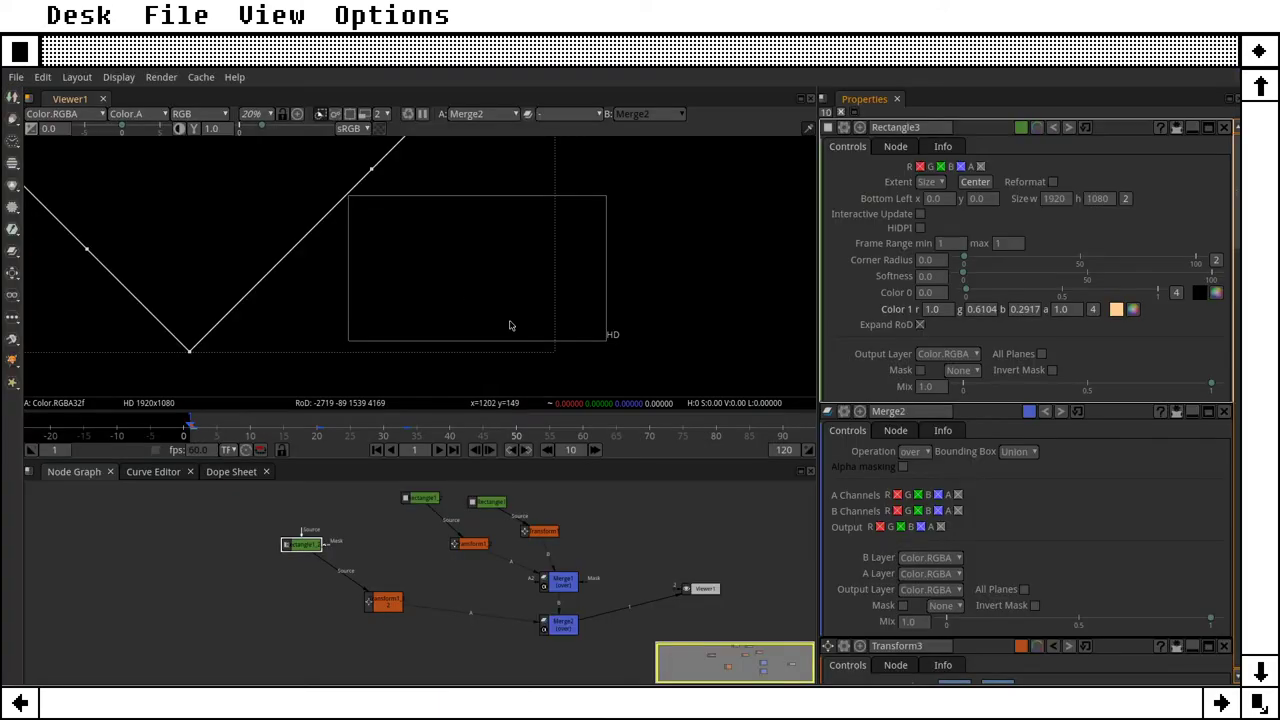
pyautogui.click(1133, 308)
pyautogui.doubleClick(767, 344)
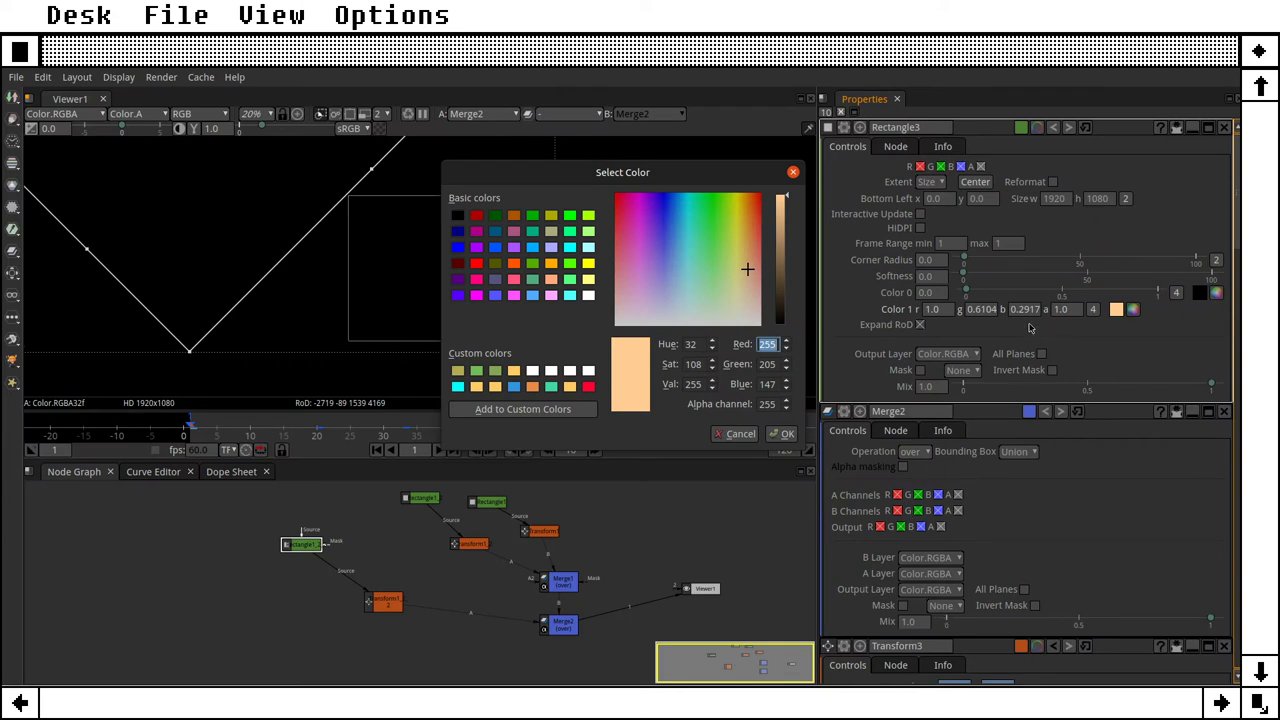
pyautogui.write('236')
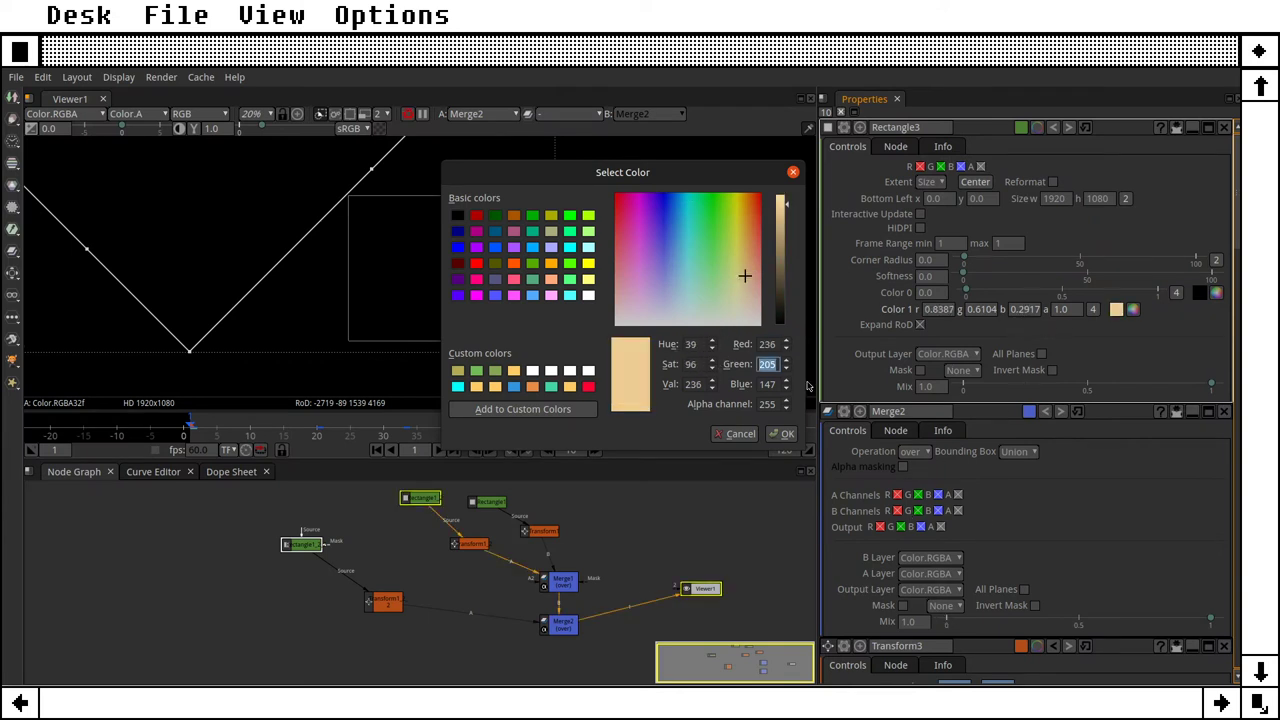
pyautogui.press('Tab')
pyautogui.write('151')
pyautogui.press('Tab')
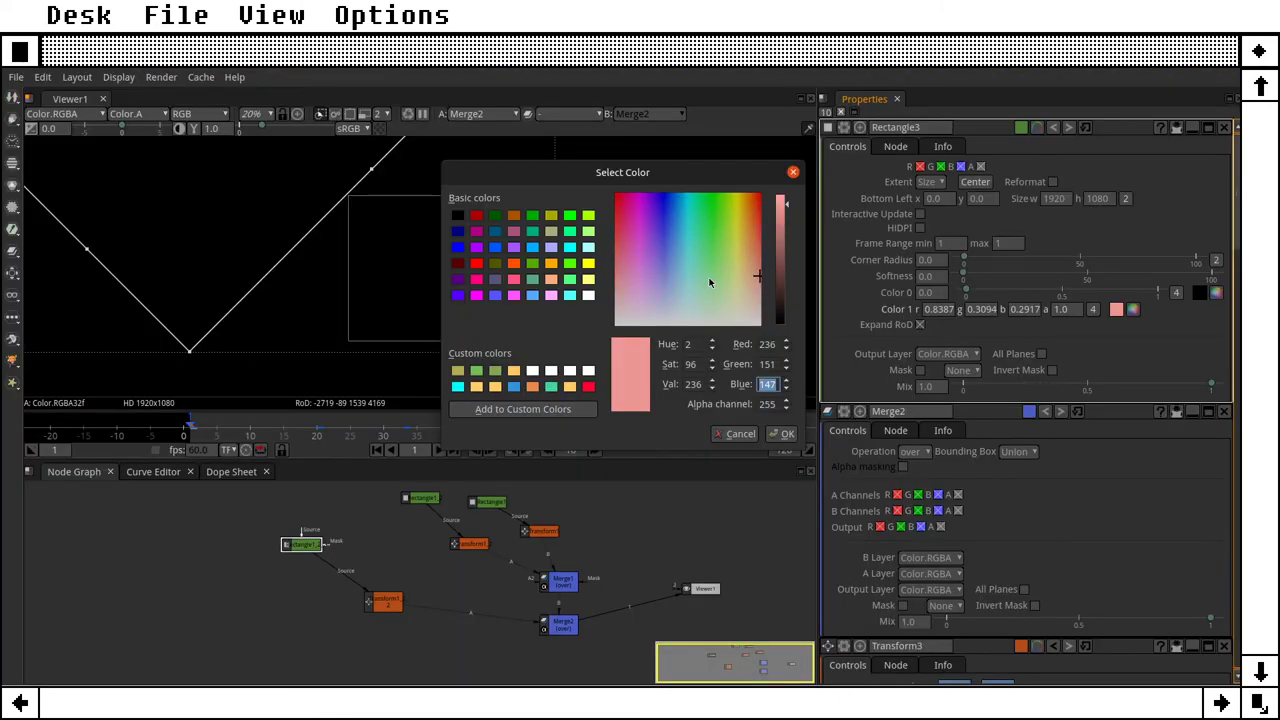
pyautogui.write('95')
pyautogui.press('Tab')
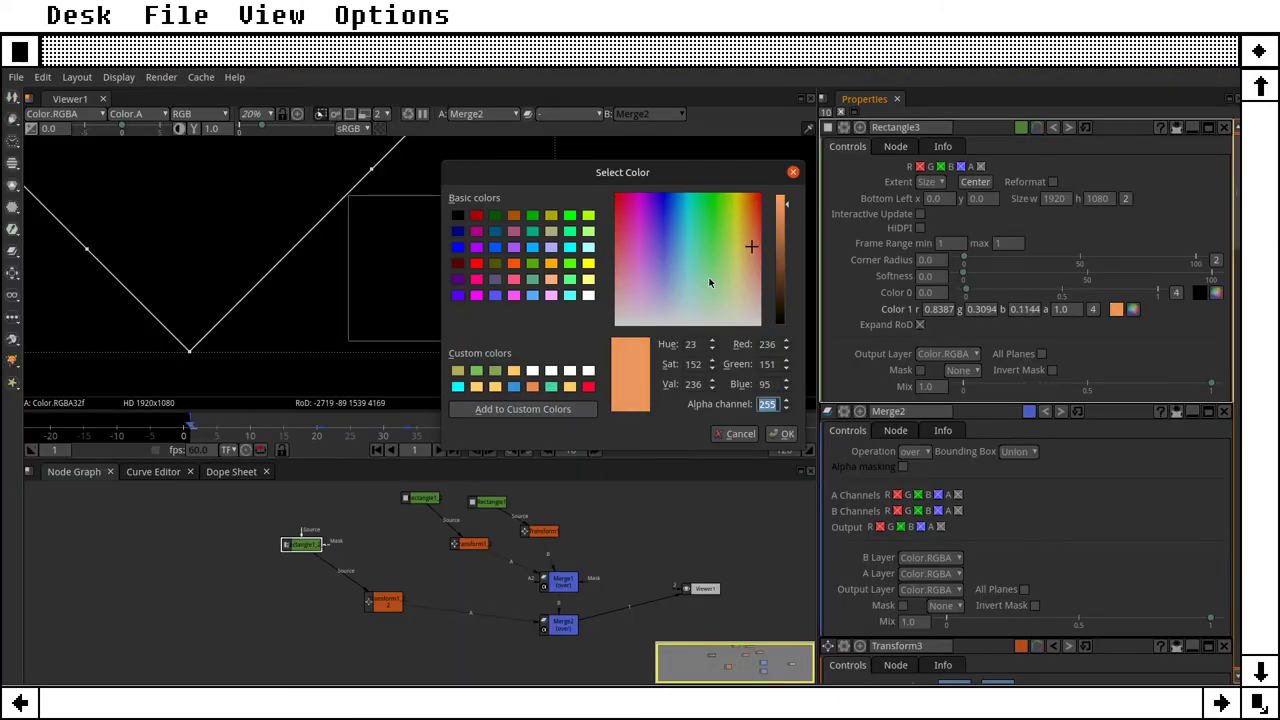
pyautogui.click(787, 434)
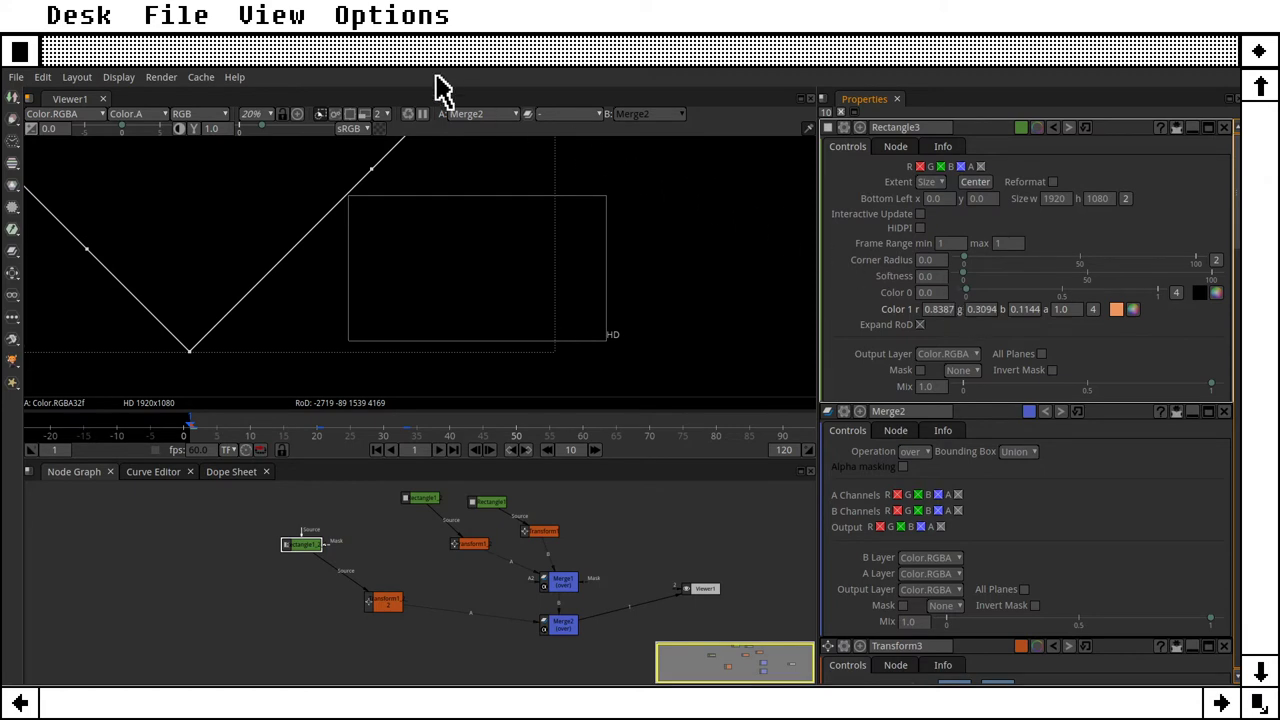
pyautogui.moveTo(297, 22)
pyautogui.click(322, 72)
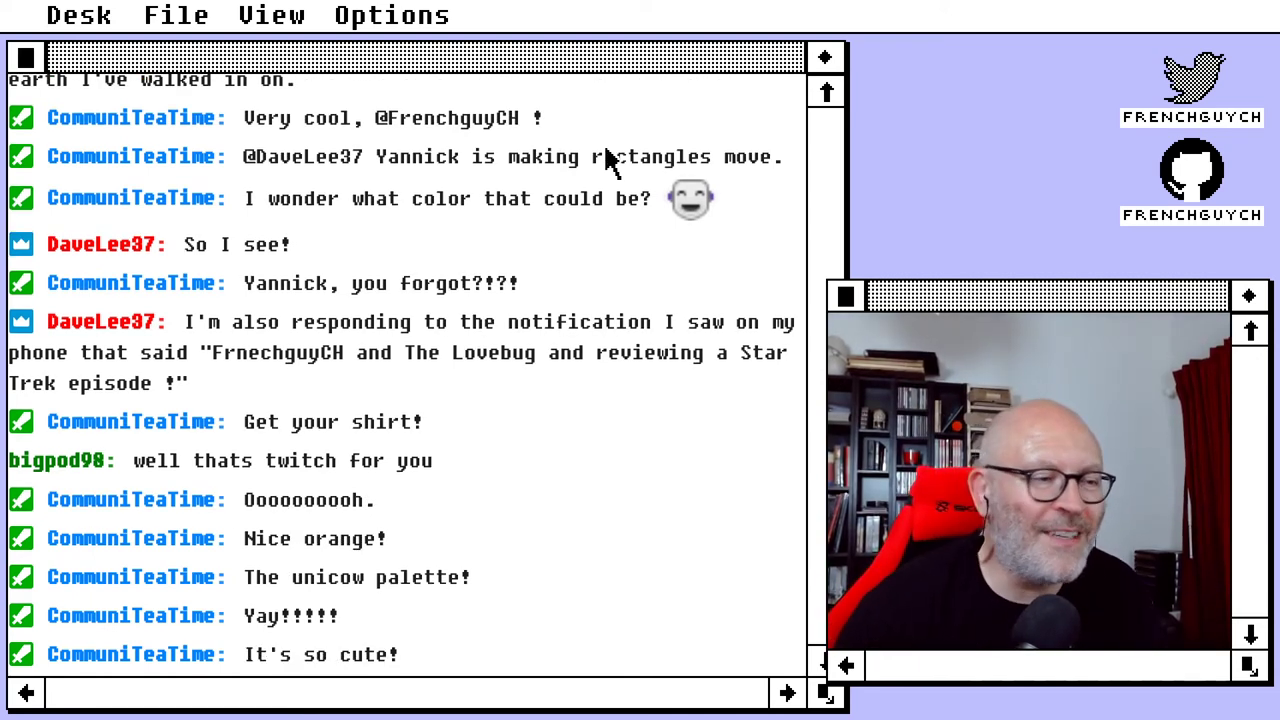
pyautogui.click(320, 22)
pyautogui.click(377, 129)
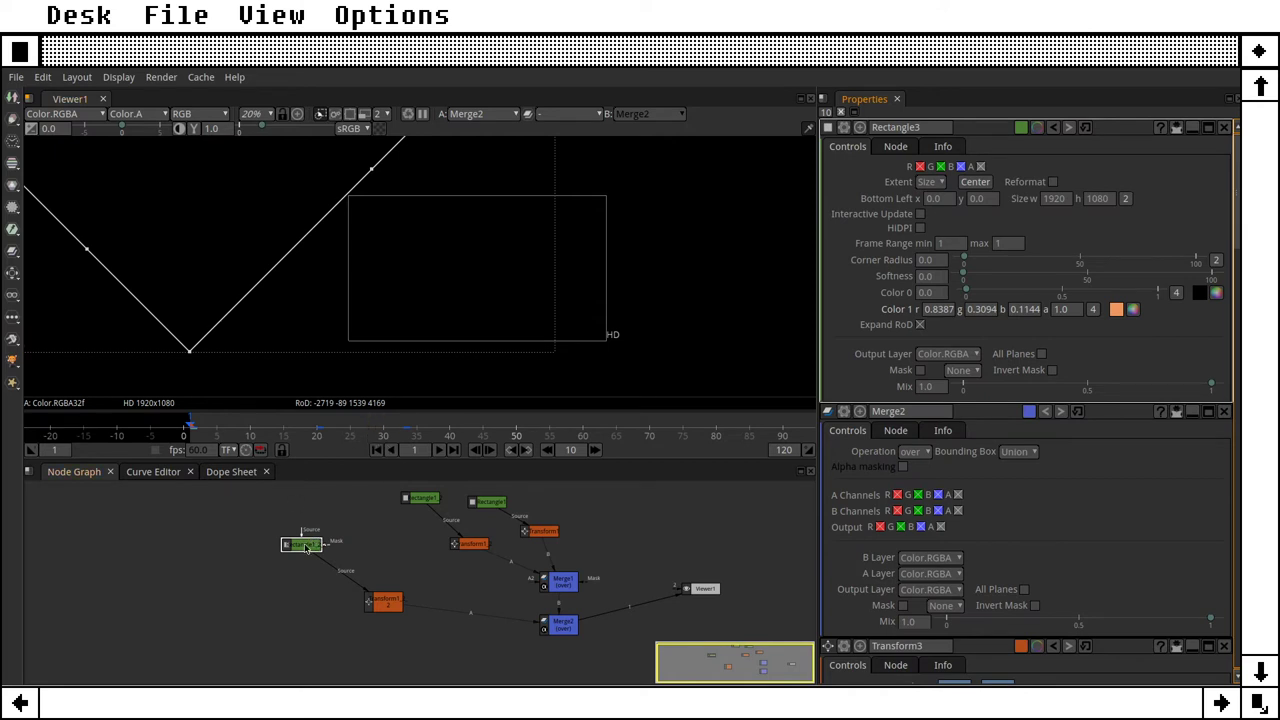
# Step: In the Dope Sheet, delete the Translate x and y keyframes of Transform1_2_2 at frame 33
pyautogui.click(231, 472)
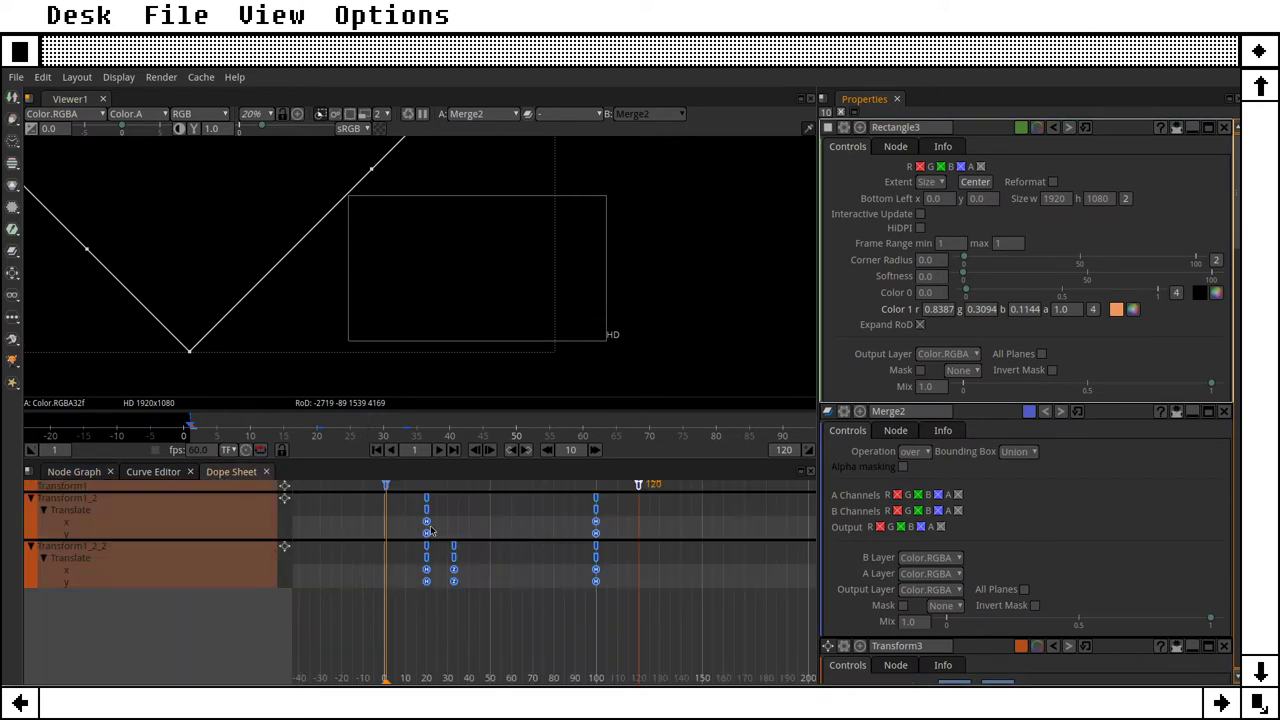
pyautogui.click(102, 550)
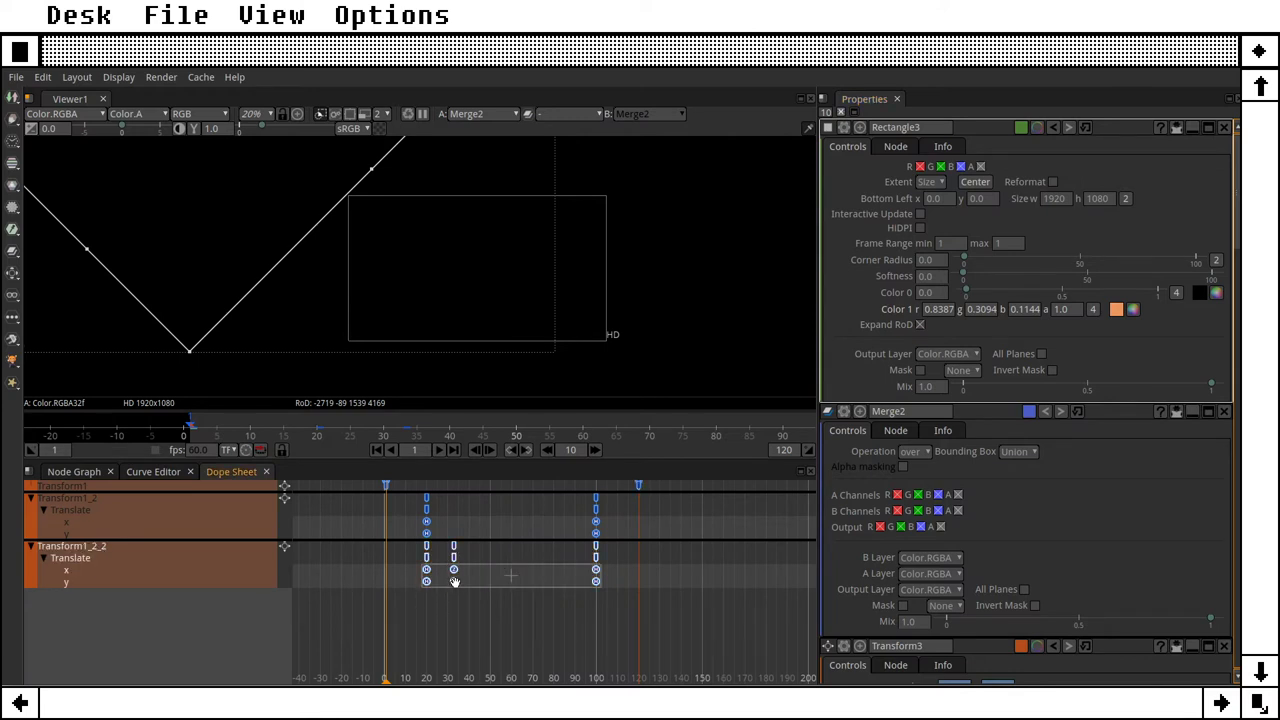
pyautogui.click(477, 616)
pyautogui.click(454, 569)
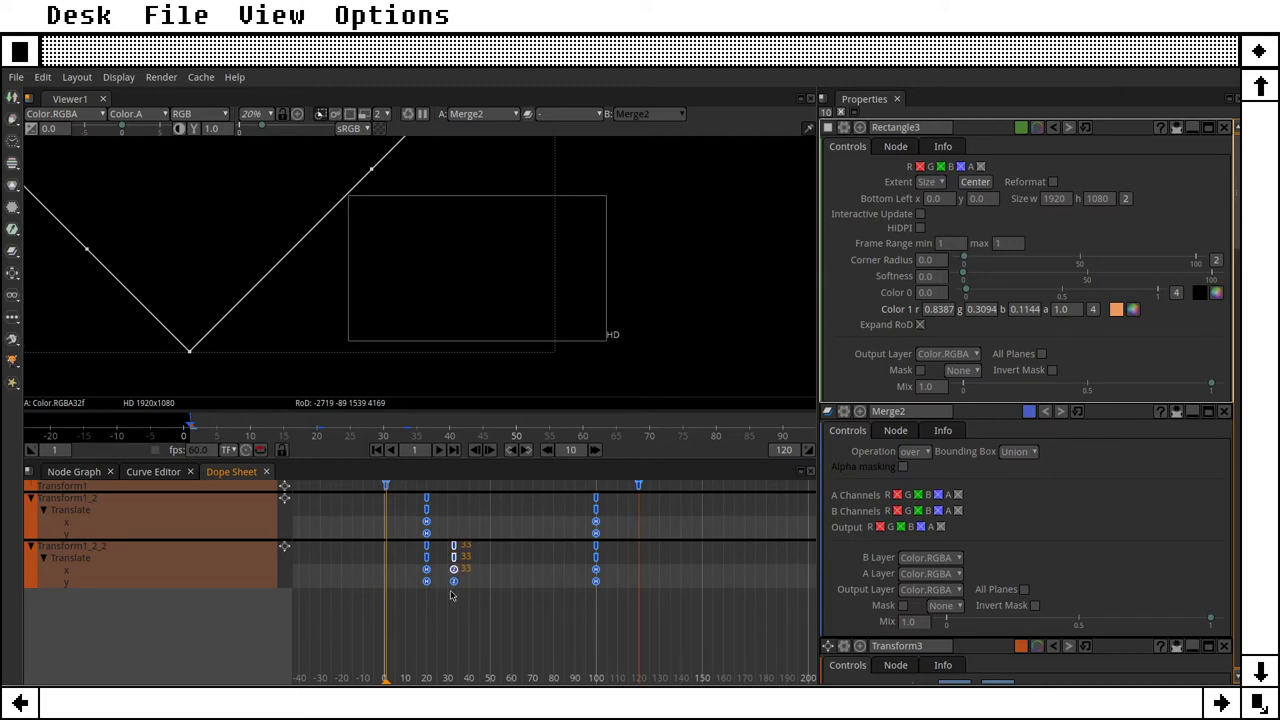
pyautogui.press('Delete')
pyautogui.click(453, 581)
pyautogui.press('Delete')
# Step: Set the current frame to 35 and move the starting Translate keyframes of Transform1_2_2 to it
pyautogui.moveTo(278, 430); pyautogui.dragTo(415, 430)
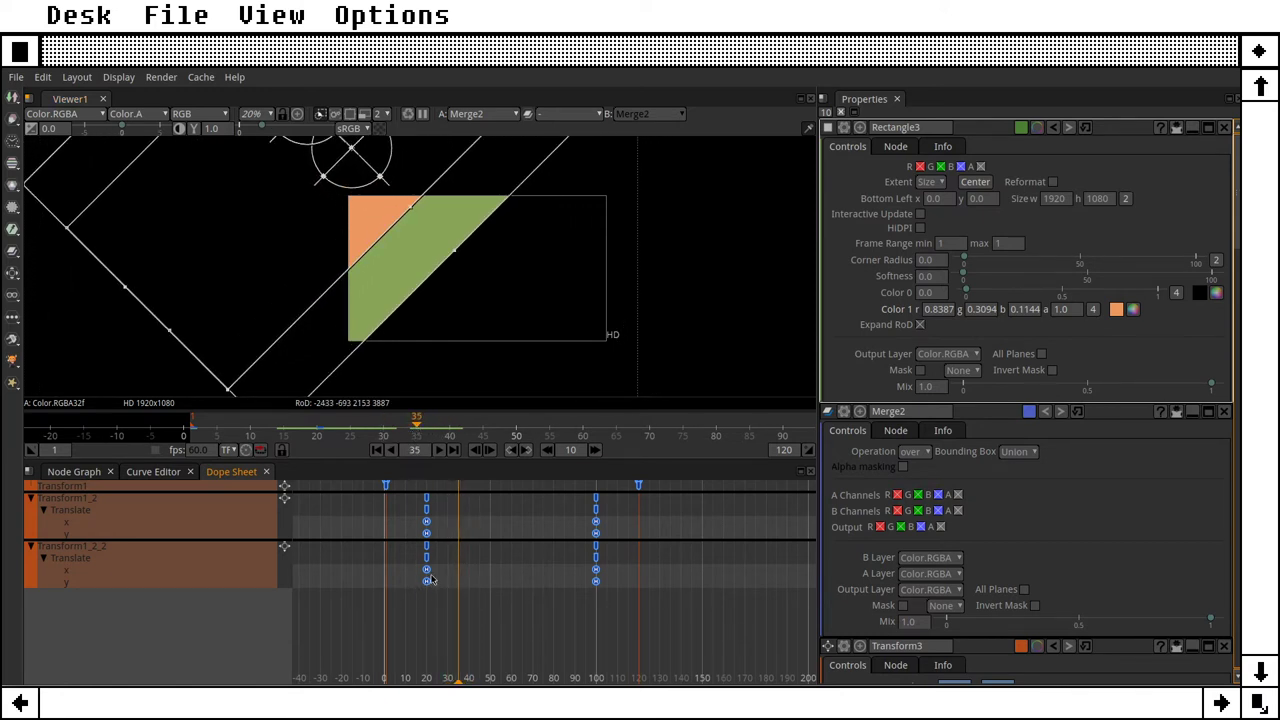
pyautogui.moveTo(426, 572); pyautogui.dragTo(458, 582)
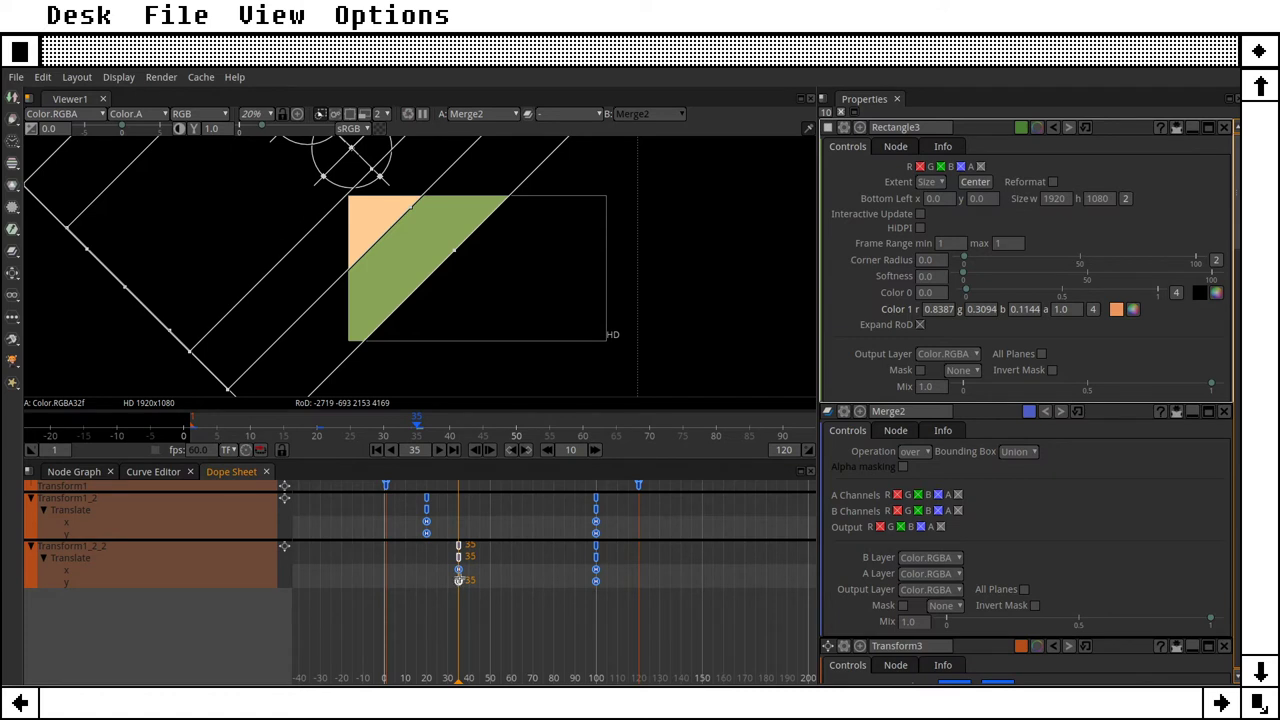
# Step: Step the timeline to frame 85 and move the ending Translate keyframes of Transform1_2_2 to it
pyautogui.moveTo(415, 428); pyautogui.dragTo(652, 425)
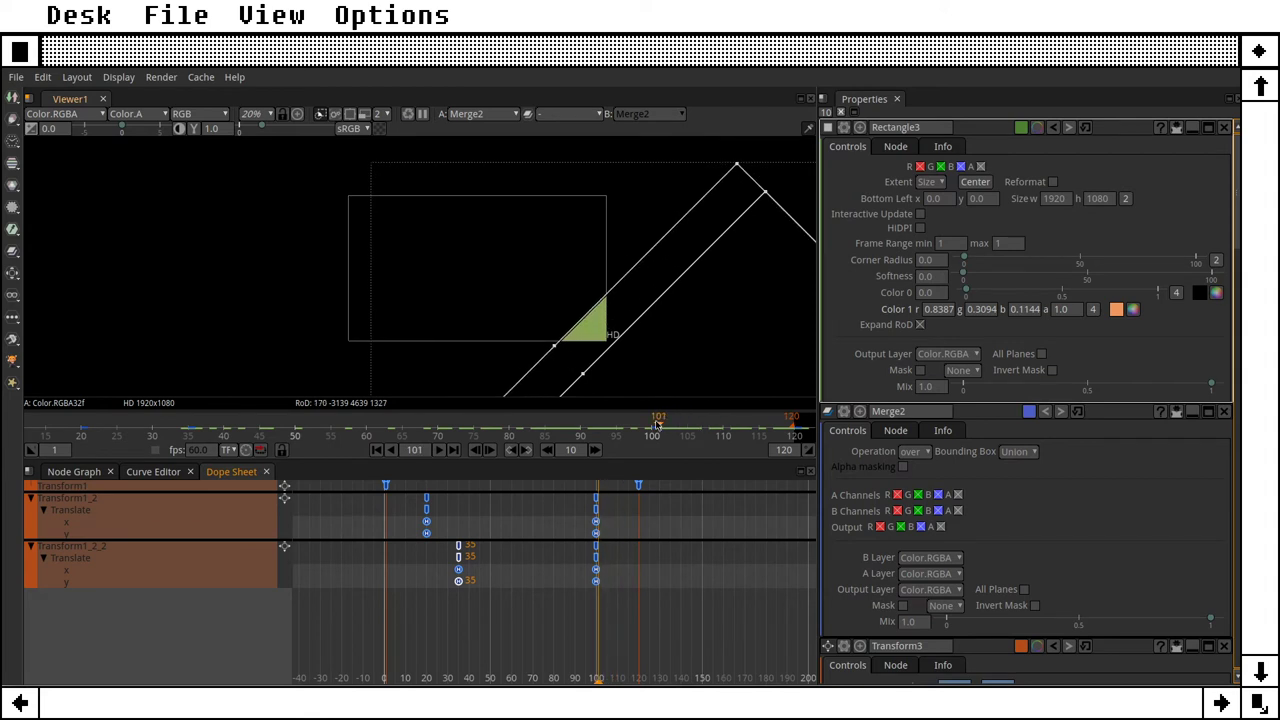
pyautogui.click(547, 450)
pyautogui.click(477, 451)
pyautogui.click(477, 451)
pyautogui.click(477, 451)
pyautogui.click(477, 451)
pyautogui.click(477, 451)
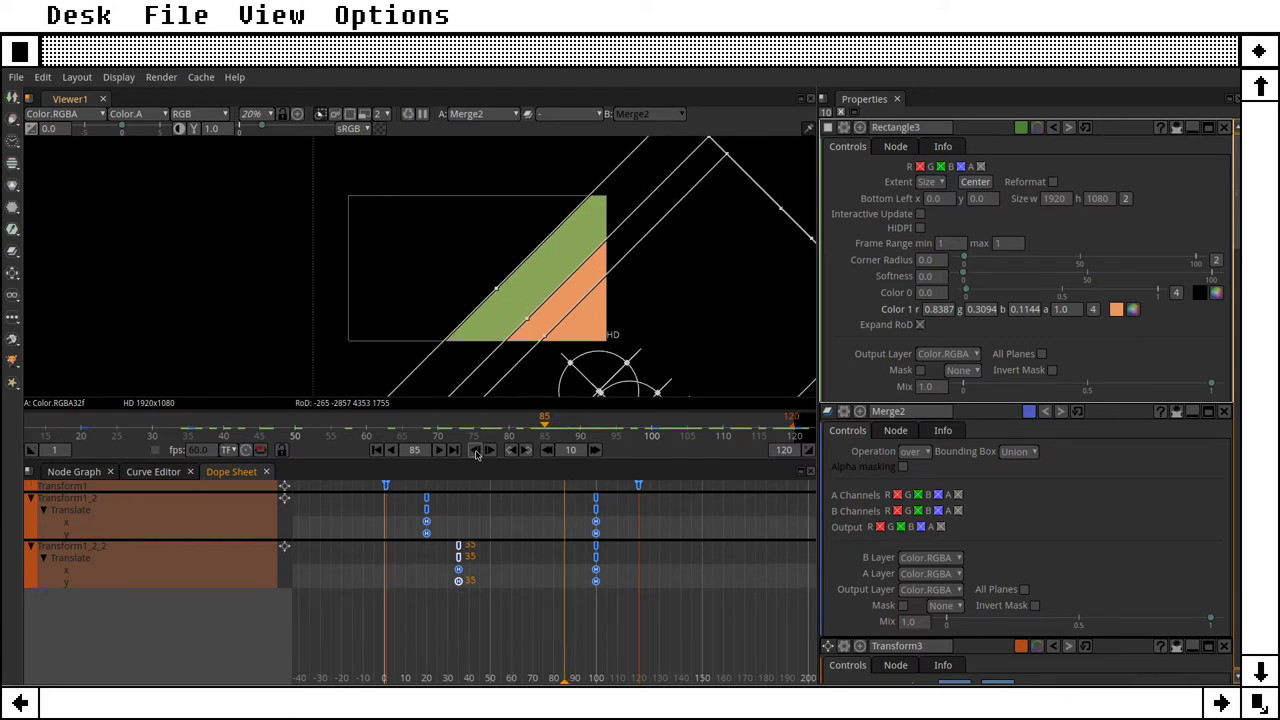
pyautogui.moveTo(597, 570); pyautogui.dragTo(564, 580)
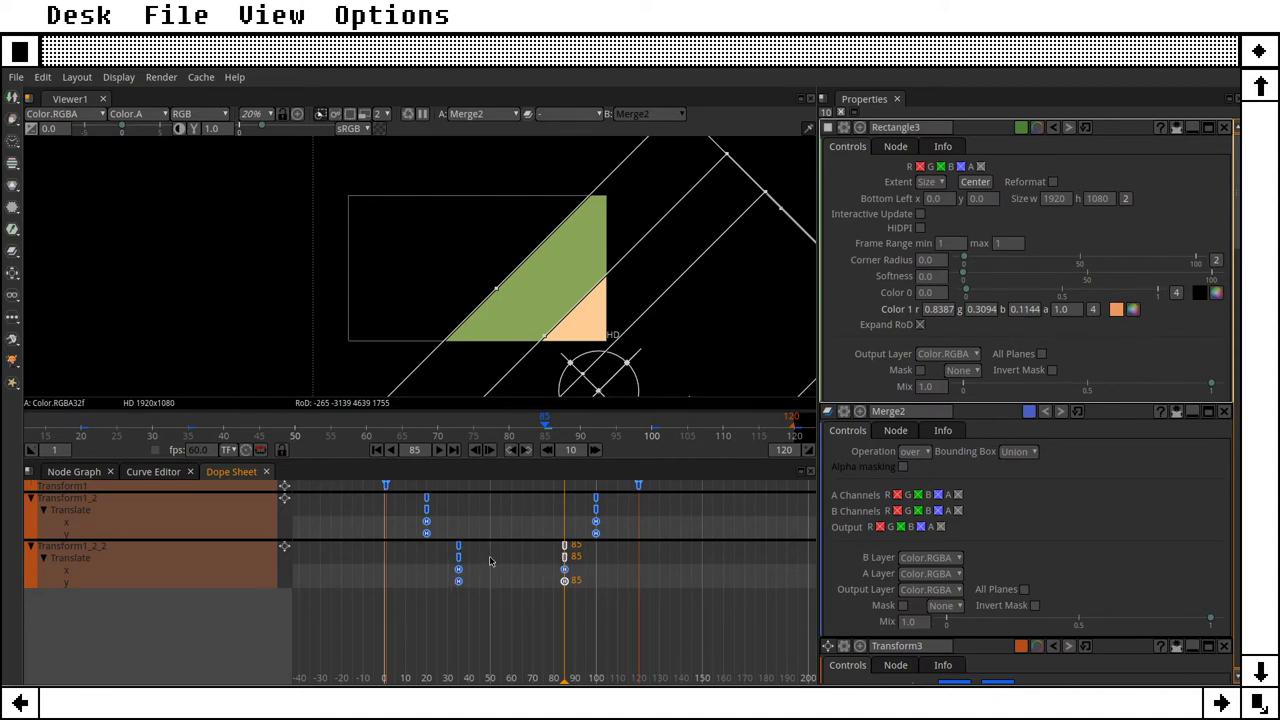
# Step: Play the animation from the first frame to check the timing of the three rectangles
pyautogui.click(376, 450)
pyautogui.click(439, 451)
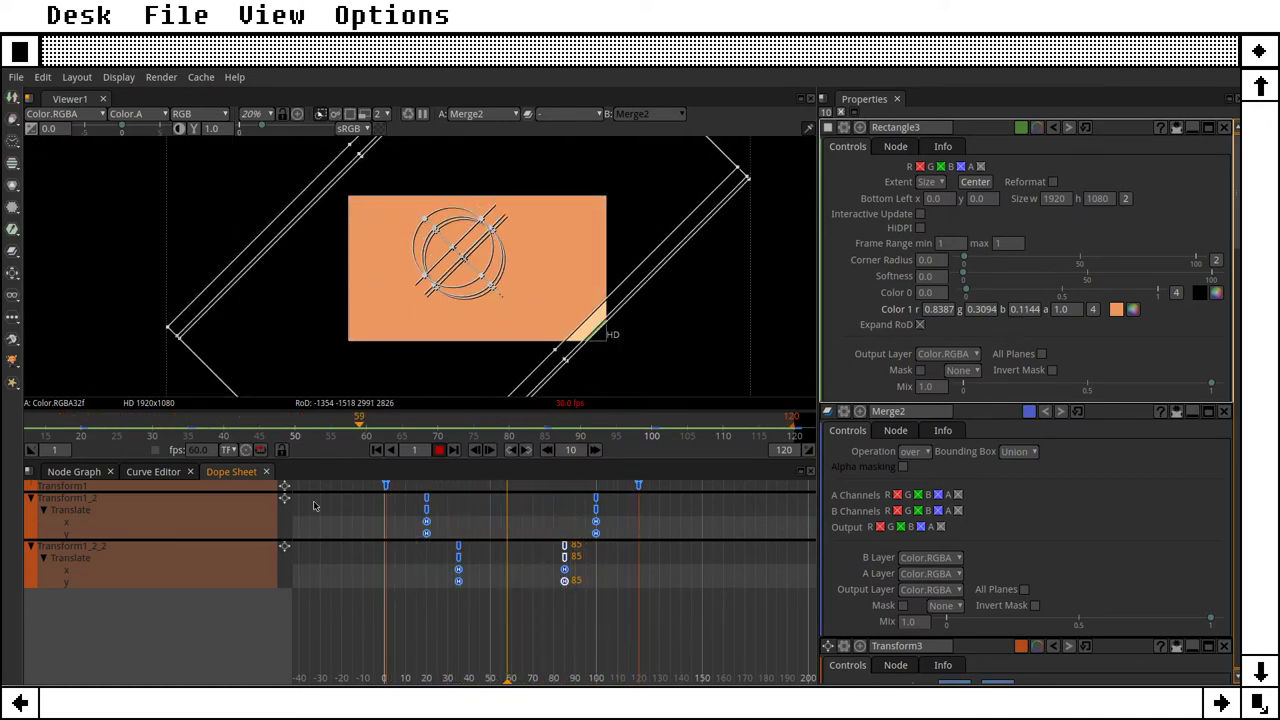
# Step: Stop the playback and scrub to frame 60 to check how the rectangles cover the frame
pyautogui.click(440, 452)
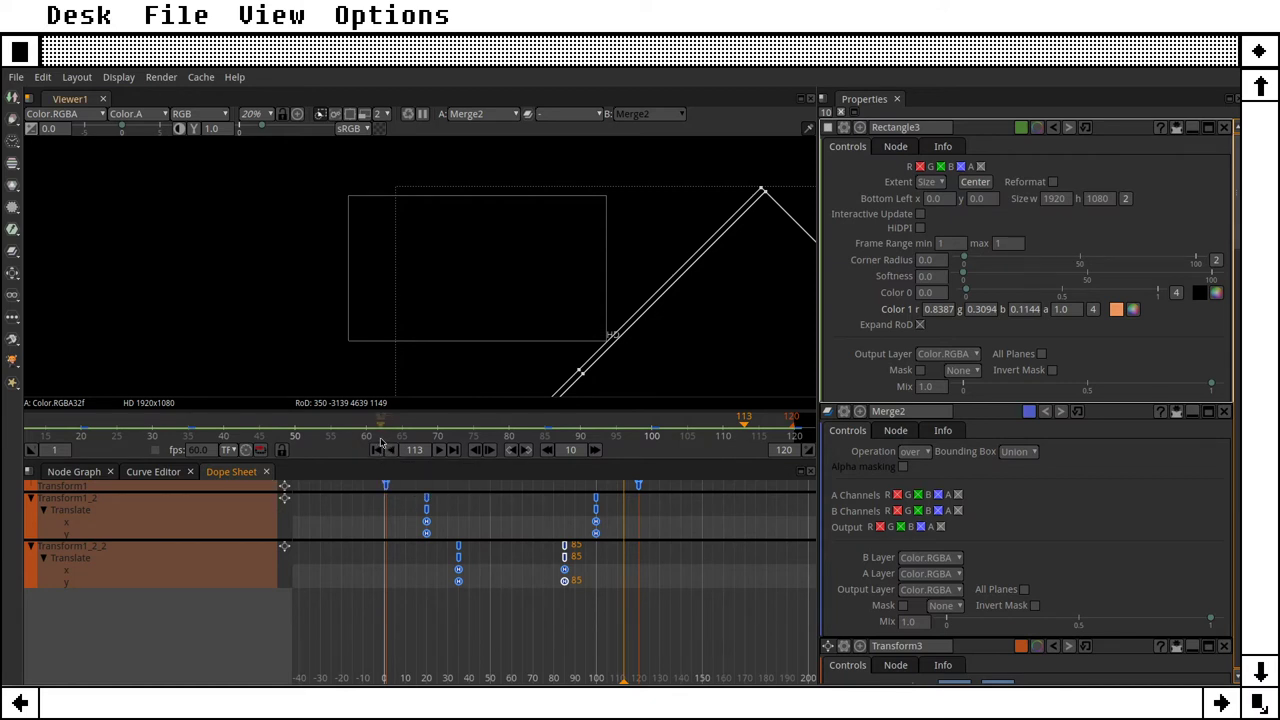
pyautogui.moveTo(407, 421); pyautogui.dragTo(367, 427)
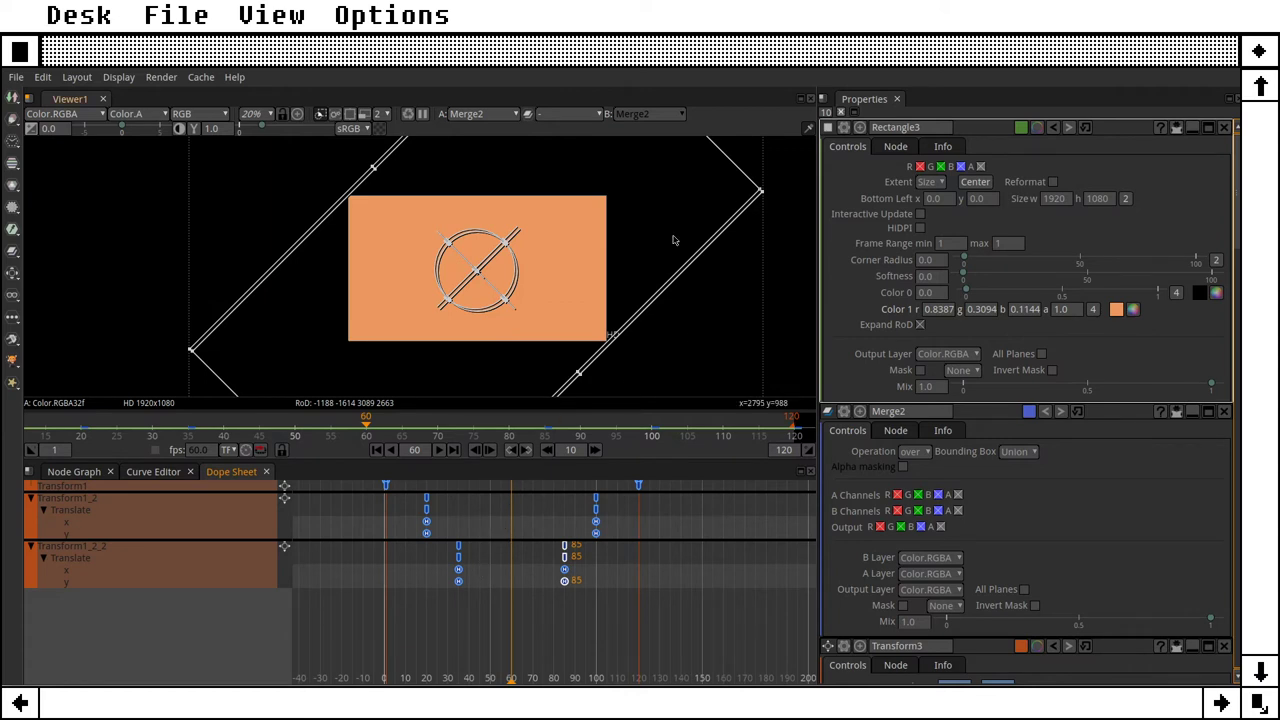
# Step: Open the settings of the three Transform nodes and set Transform1's Translate y at frame 1 to 1550
pyautogui.click(72, 473)
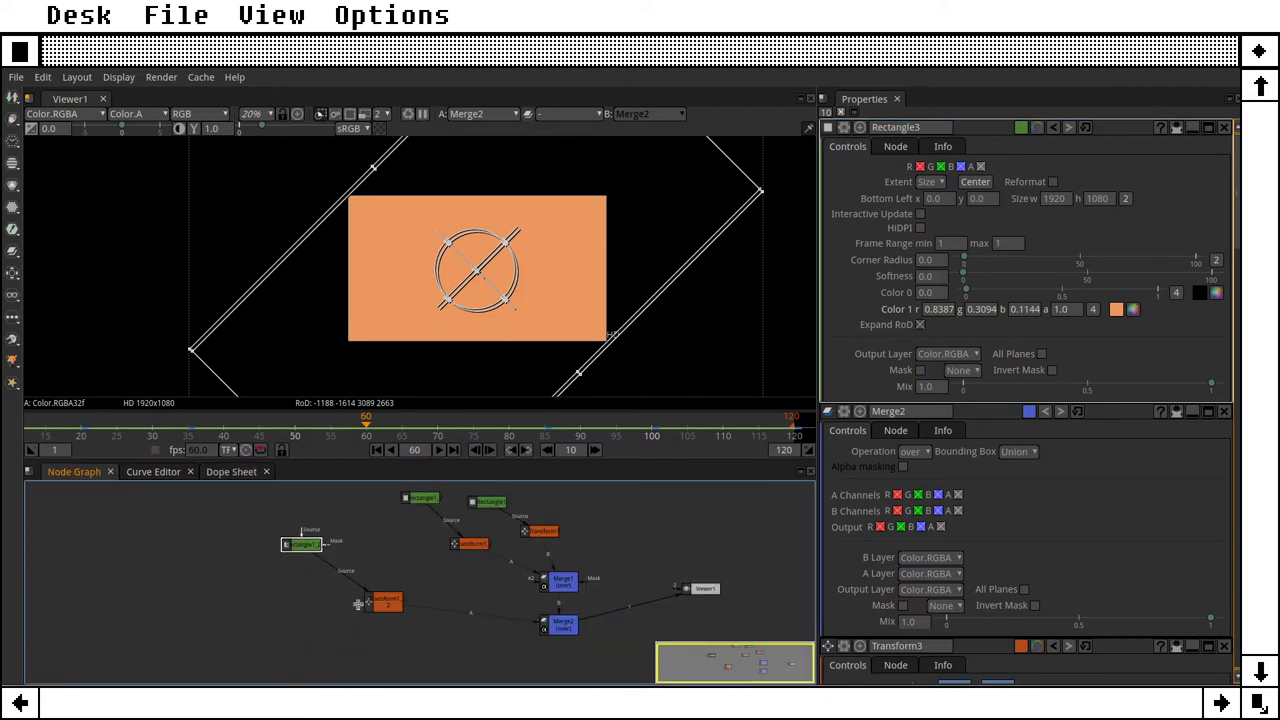
pyautogui.doubleClick(393, 601)
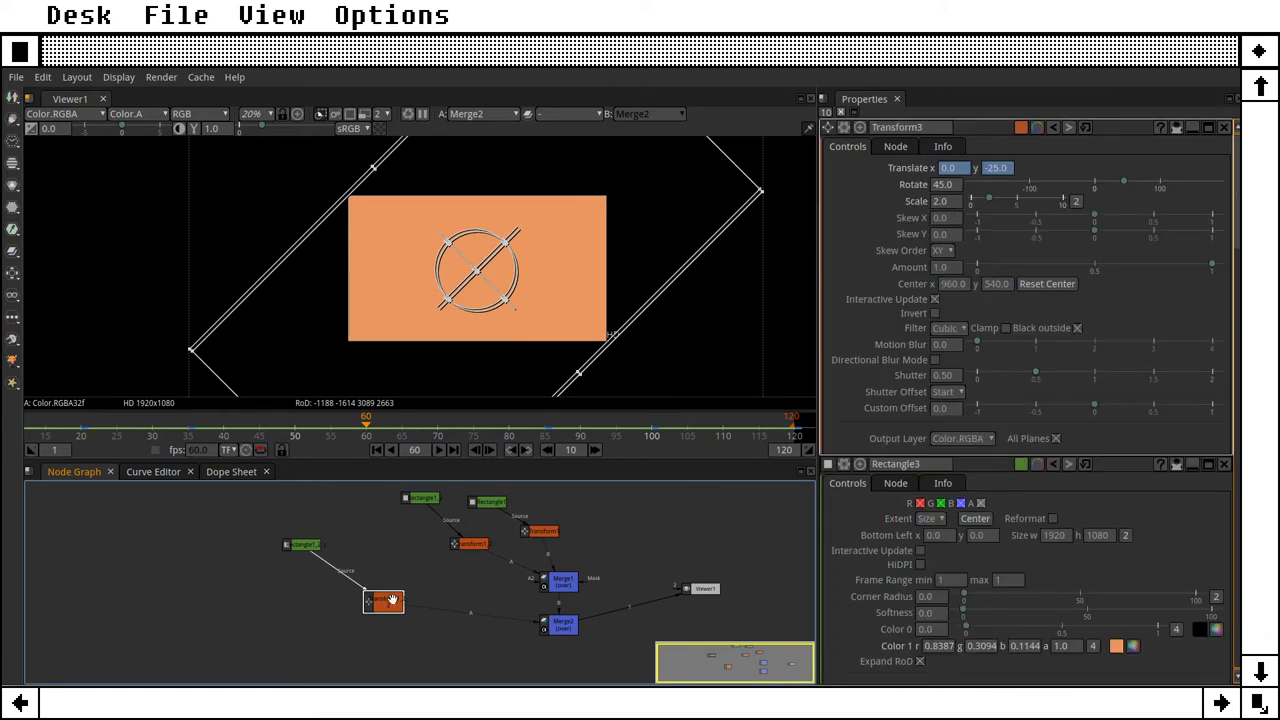
pyautogui.doubleClick(467, 544)
pyautogui.doubleClick(531, 534)
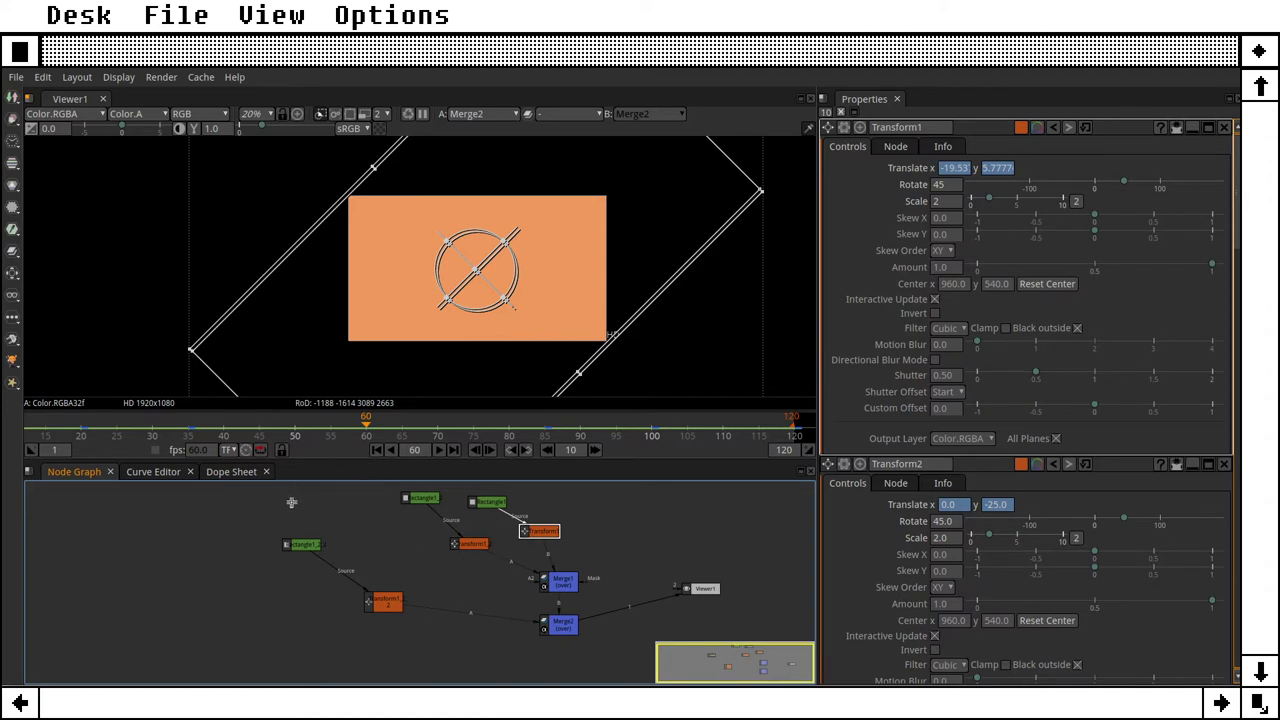
pyautogui.click(377, 451)
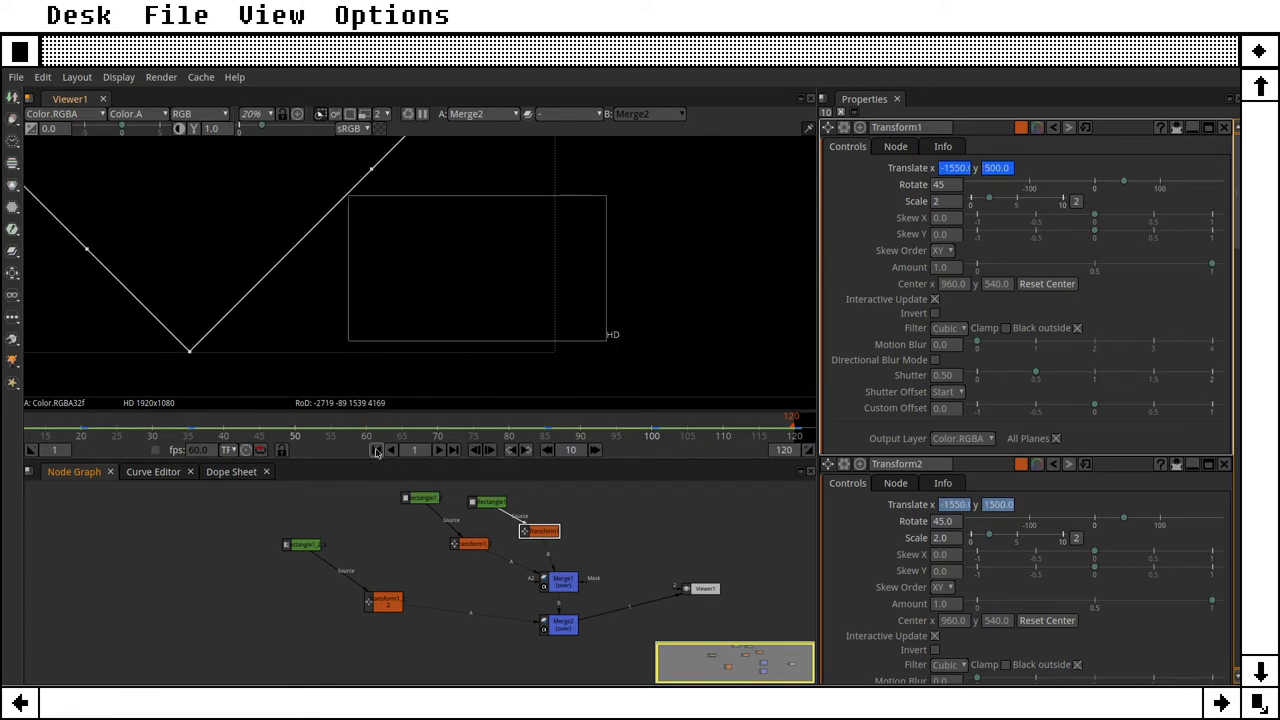
pyautogui.click(997, 168)
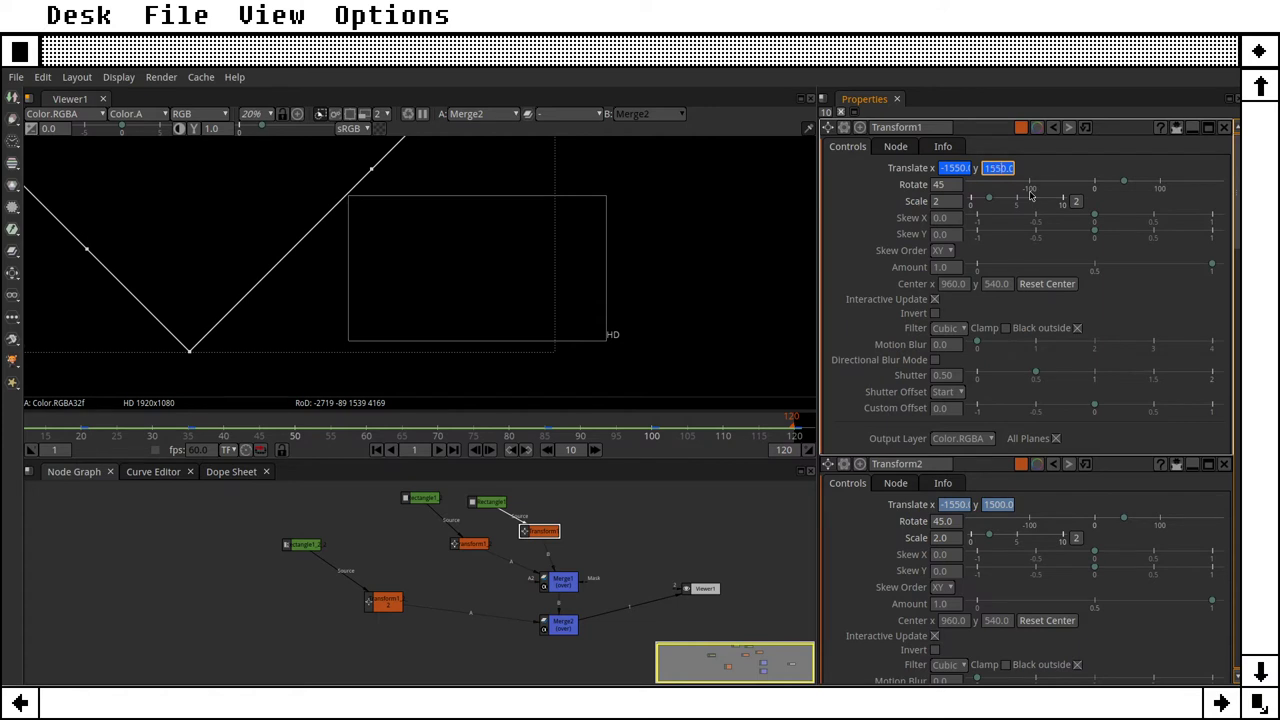
pyautogui.press('Tab')
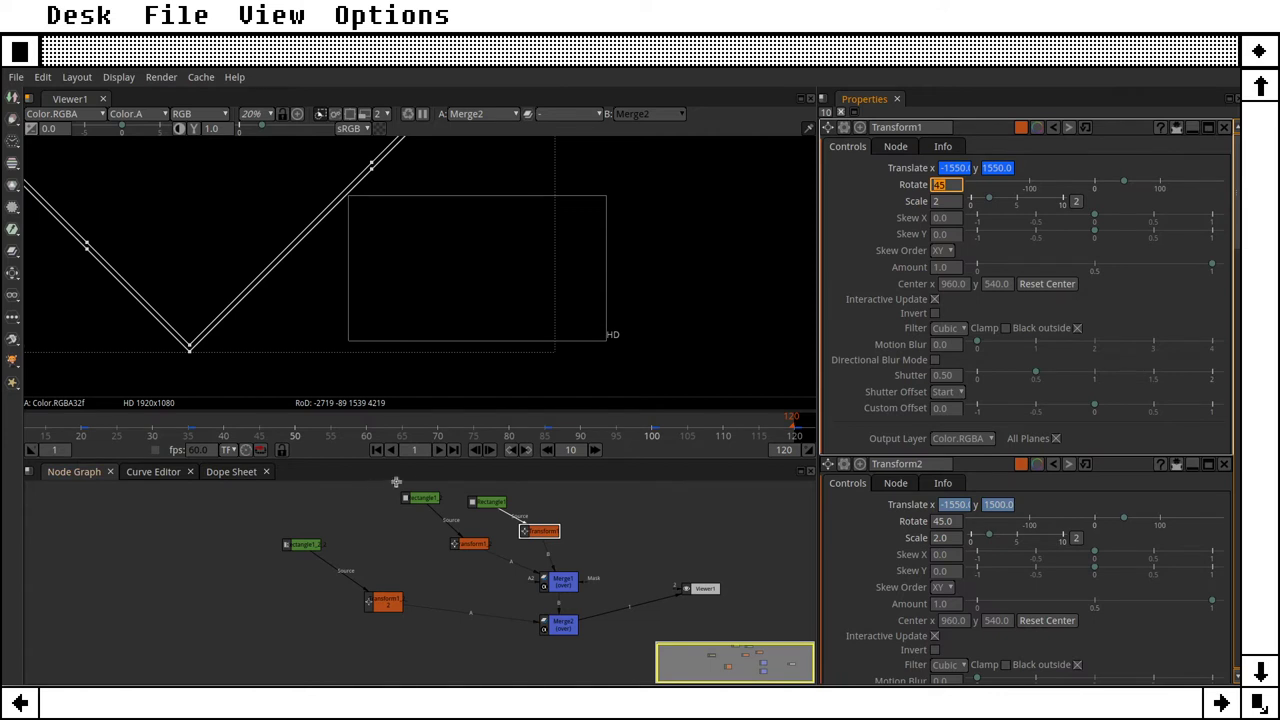
# Step: Set Transform2's Translate y to 1550 at its starting keyframe on frame 20
pyautogui.click(526, 452)
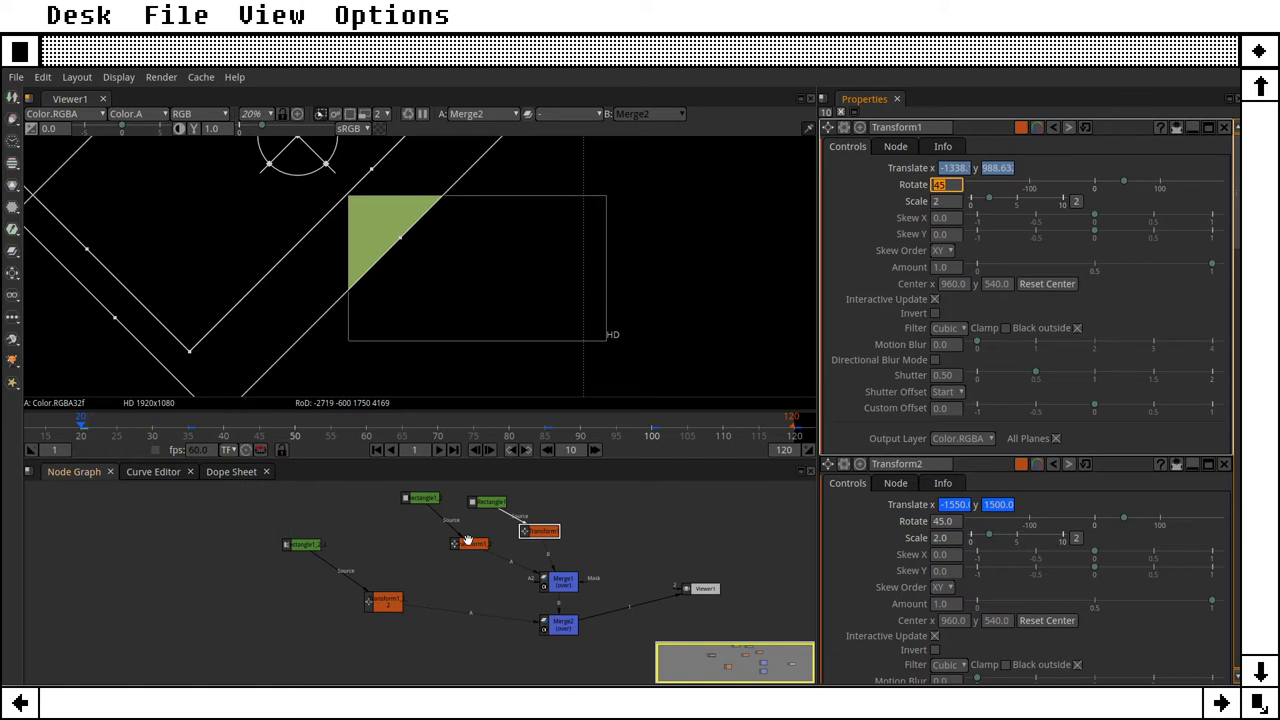
pyautogui.click(469, 542)
pyautogui.click(998, 167)
pyautogui.write('1550')
pyautogui.press('Tab')
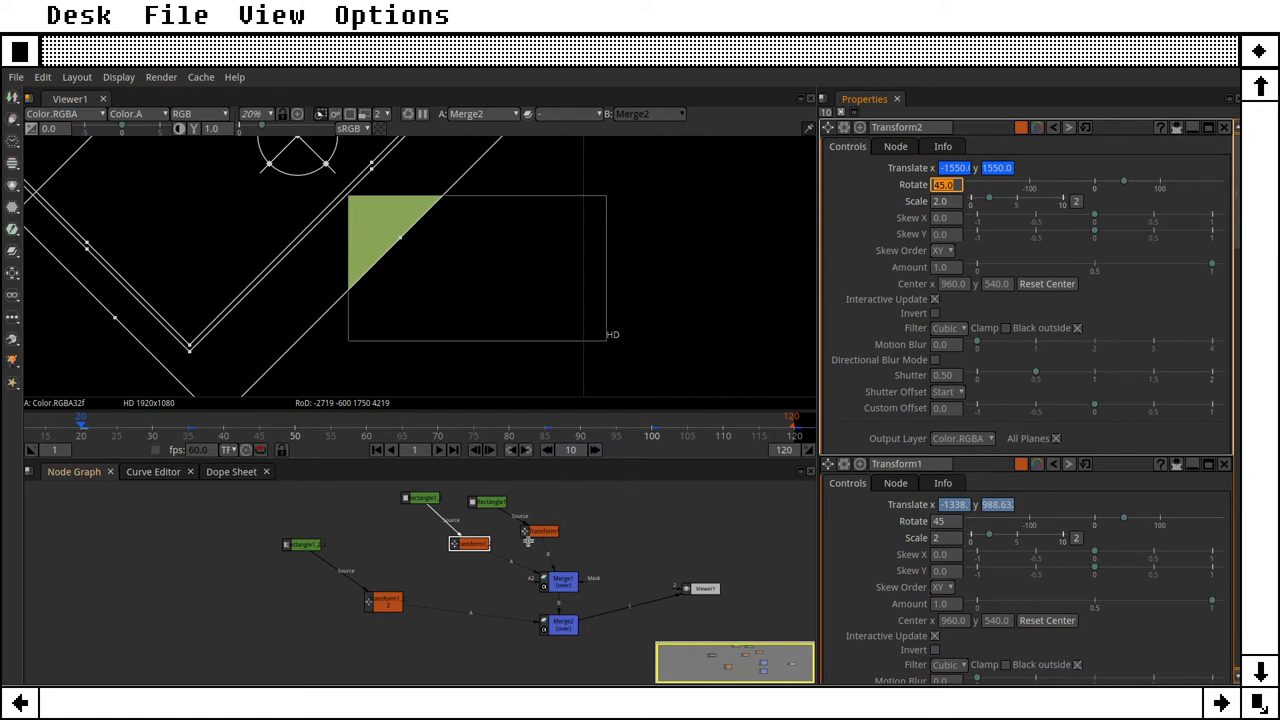
# Step: Set Transform3's Translate y to 1550 at its starting keyframe on frame 35
pyautogui.click(528, 451)
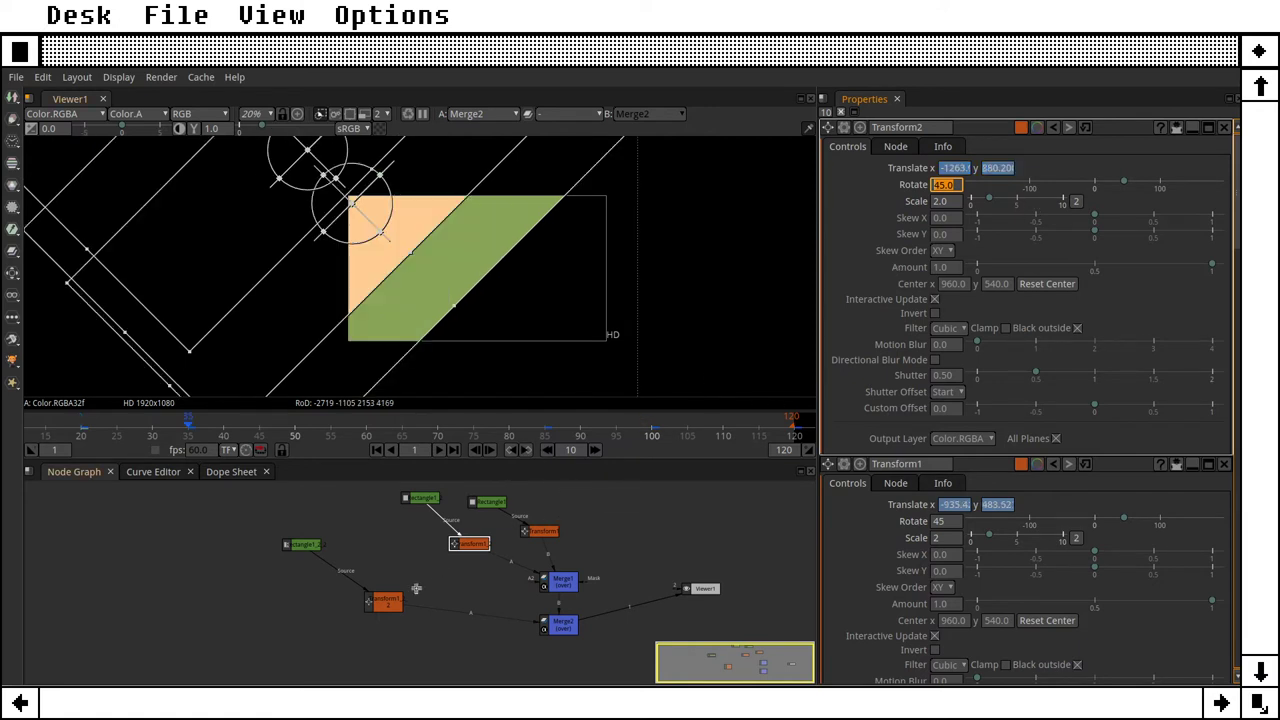
pyautogui.click(396, 601)
pyautogui.click(1000, 170)
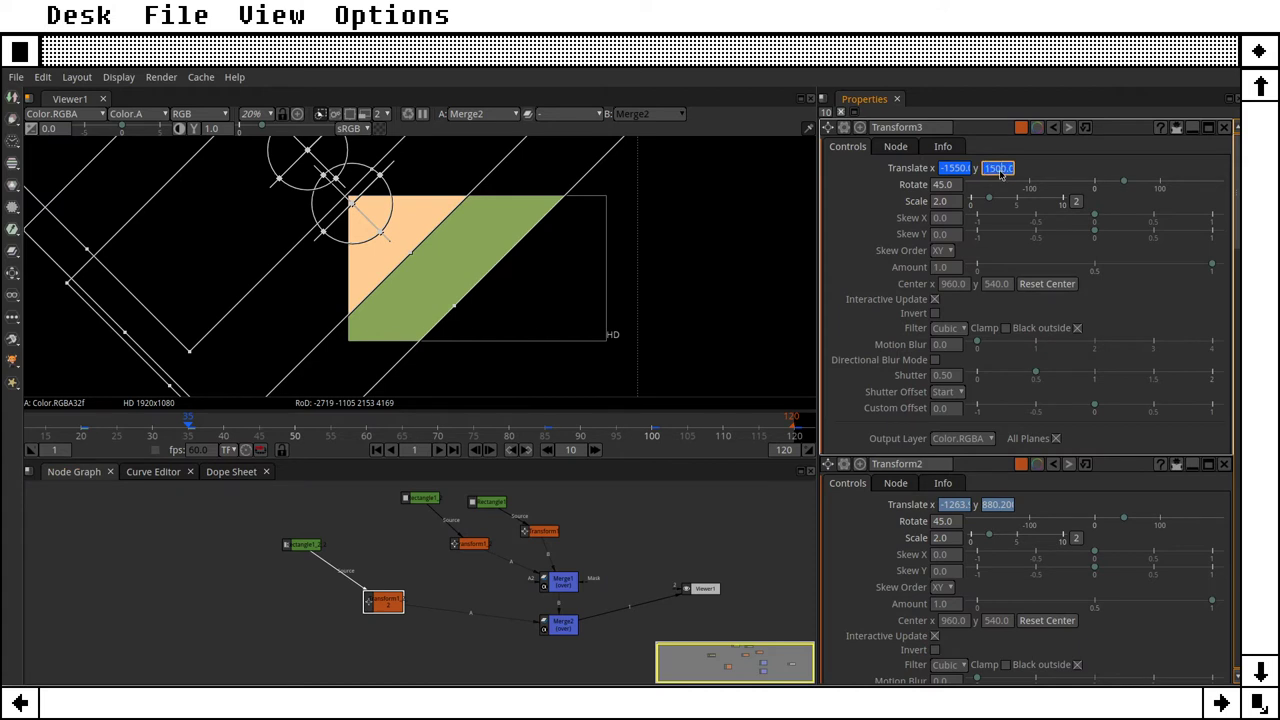
pyautogui.write('1550')
pyautogui.press('Tab')
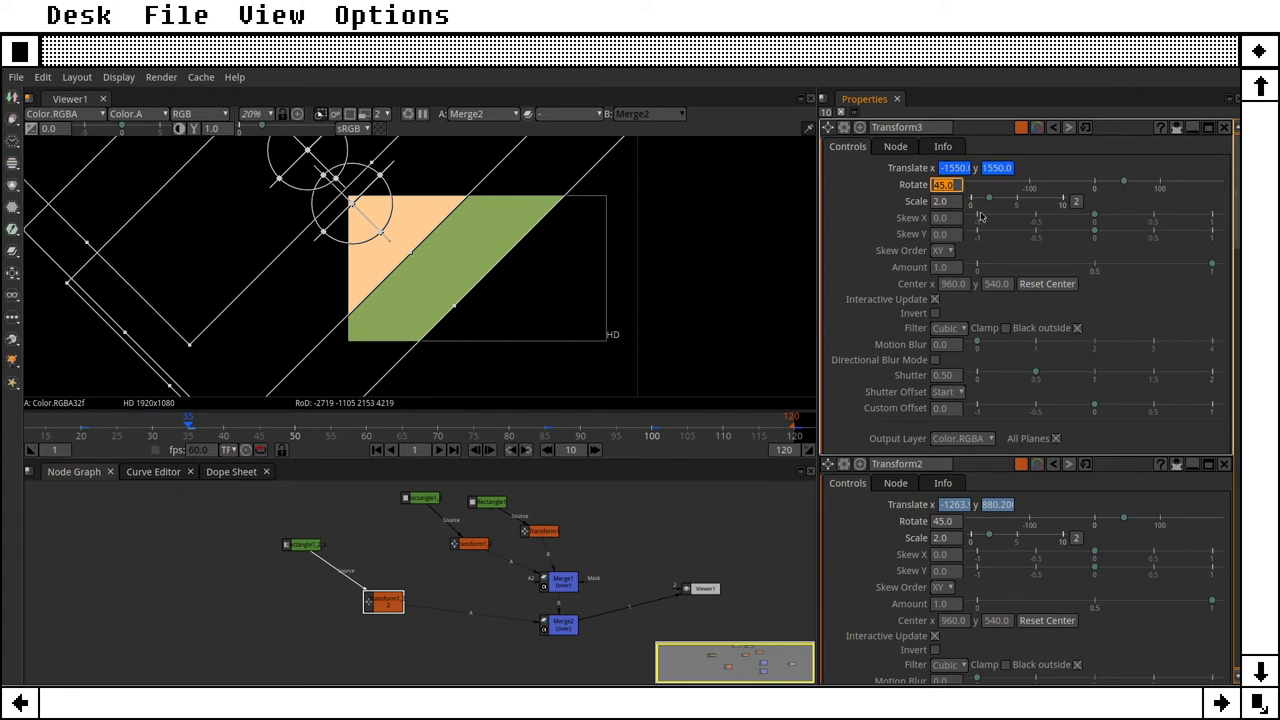
# Step: Check the ending Translate values of Transform3, Transform2 and Transform1 at keyframes 85, 100 and 120
pyautogui.click(523, 453)
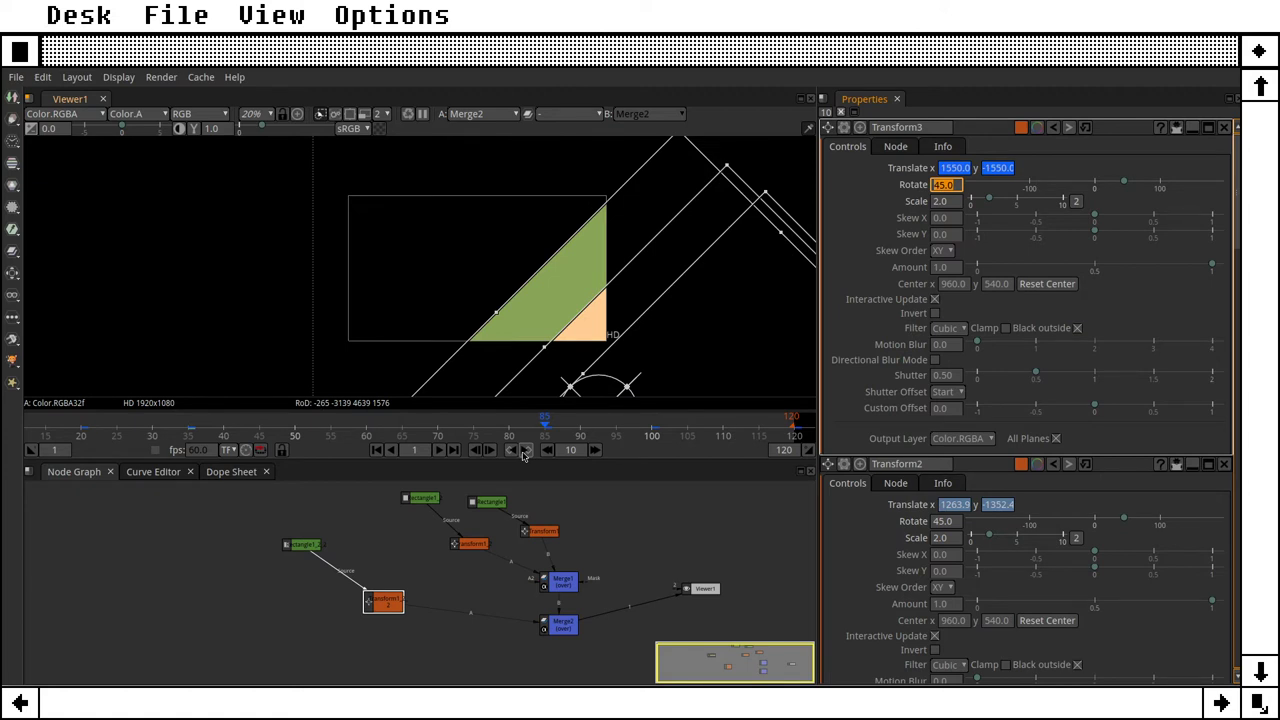
pyautogui.click(523, 453)
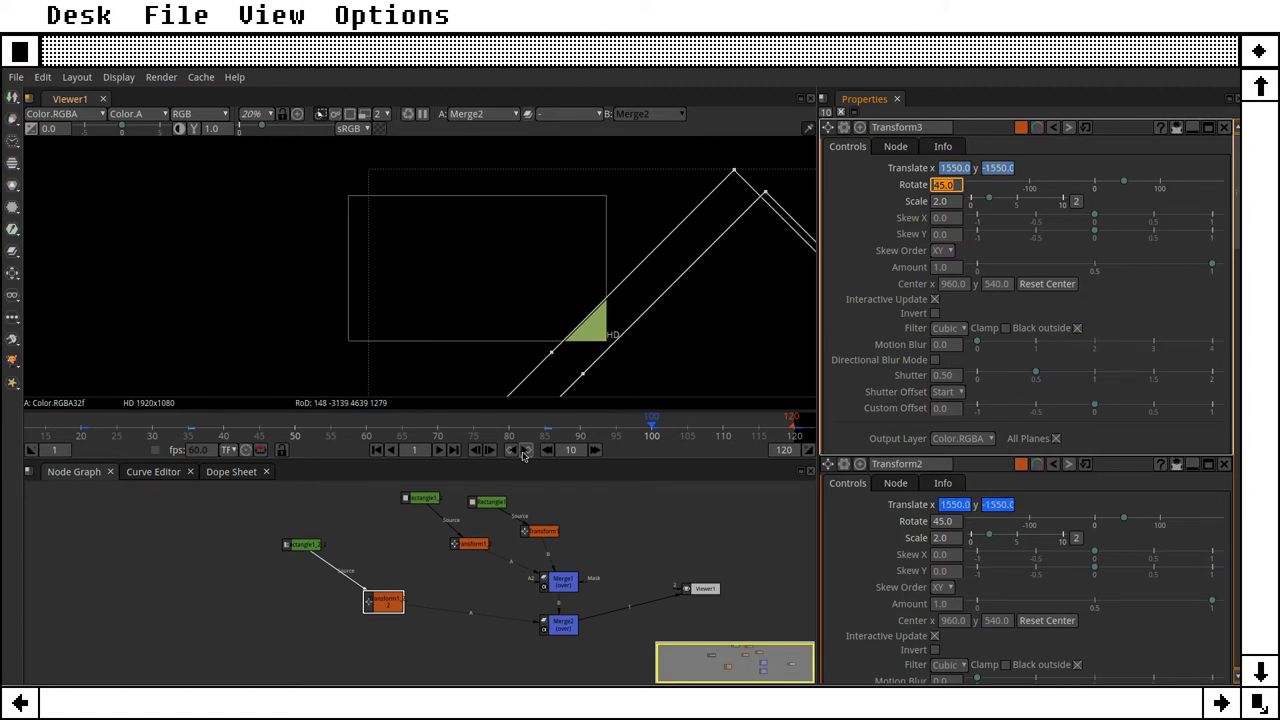
pyautogui.click(484, 543)
pyautogui.doubleClick(484, 543)
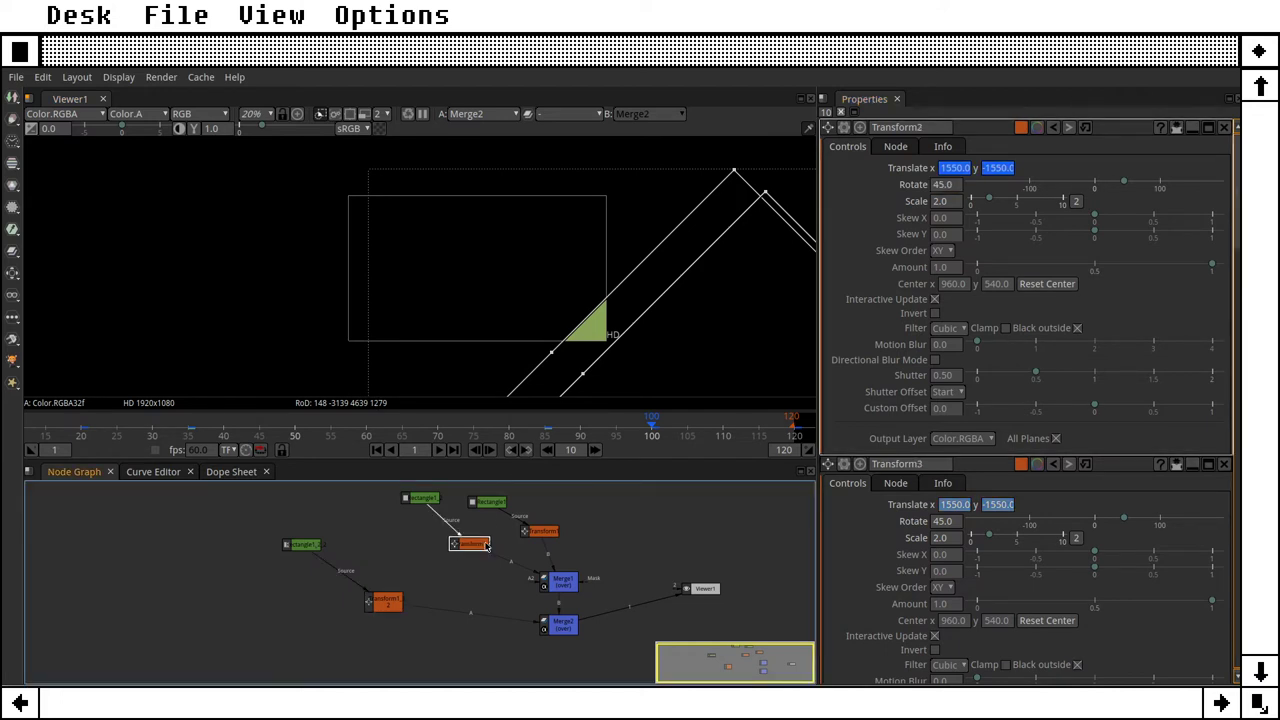
pyautogui.click(524, 452)
pyautogui.doubleClick(538, 531)
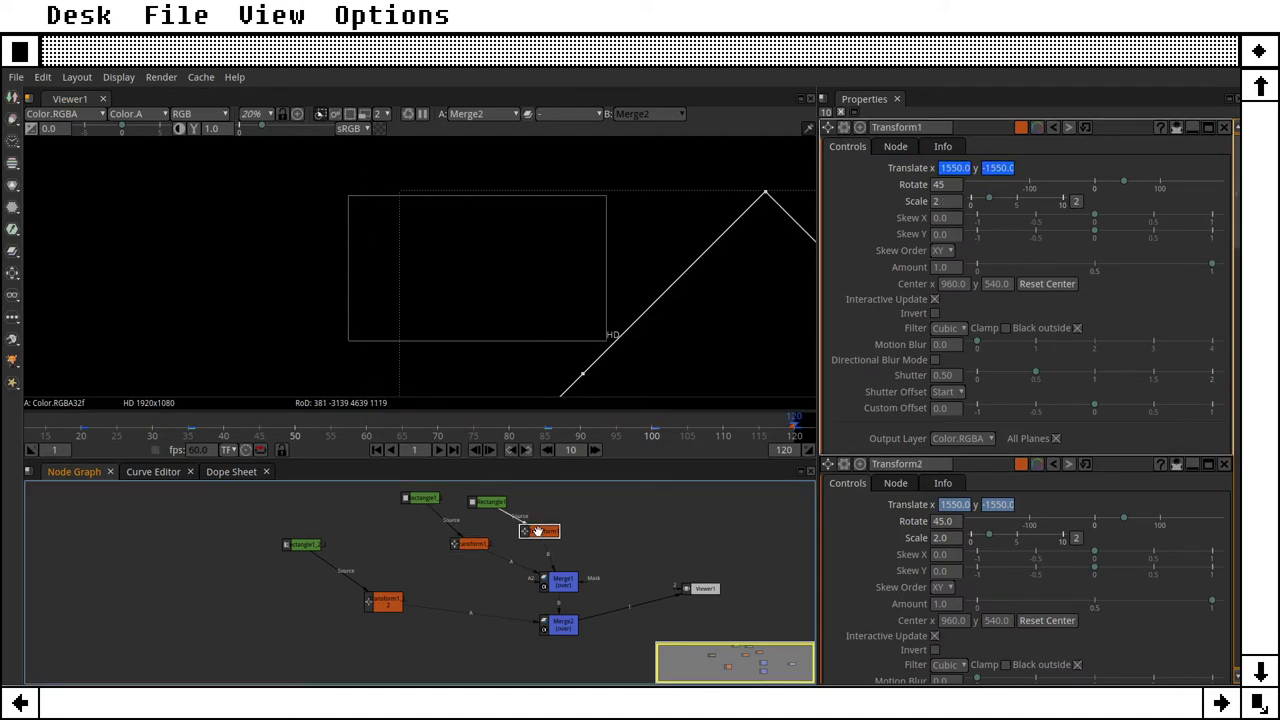
# Step: Examine the rectangles' positions at frames 1, 60 and 120 and scrub back to frame 36 to review the motion
pyautogui.moveTo(563, 428); pyautogui.dragTo(366, 432)
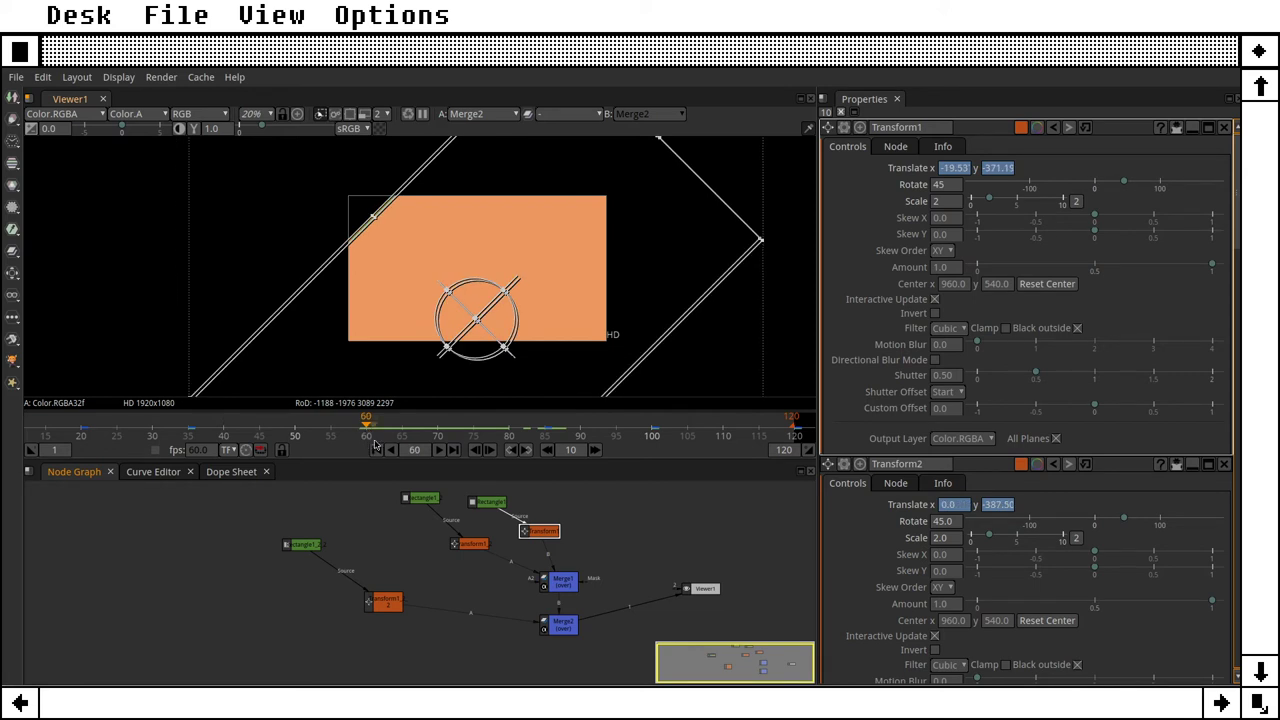
pyautogui.moveTo(365, 425); pyautogui.dragTo(197, 428)
pyautogui.click(377, 449)
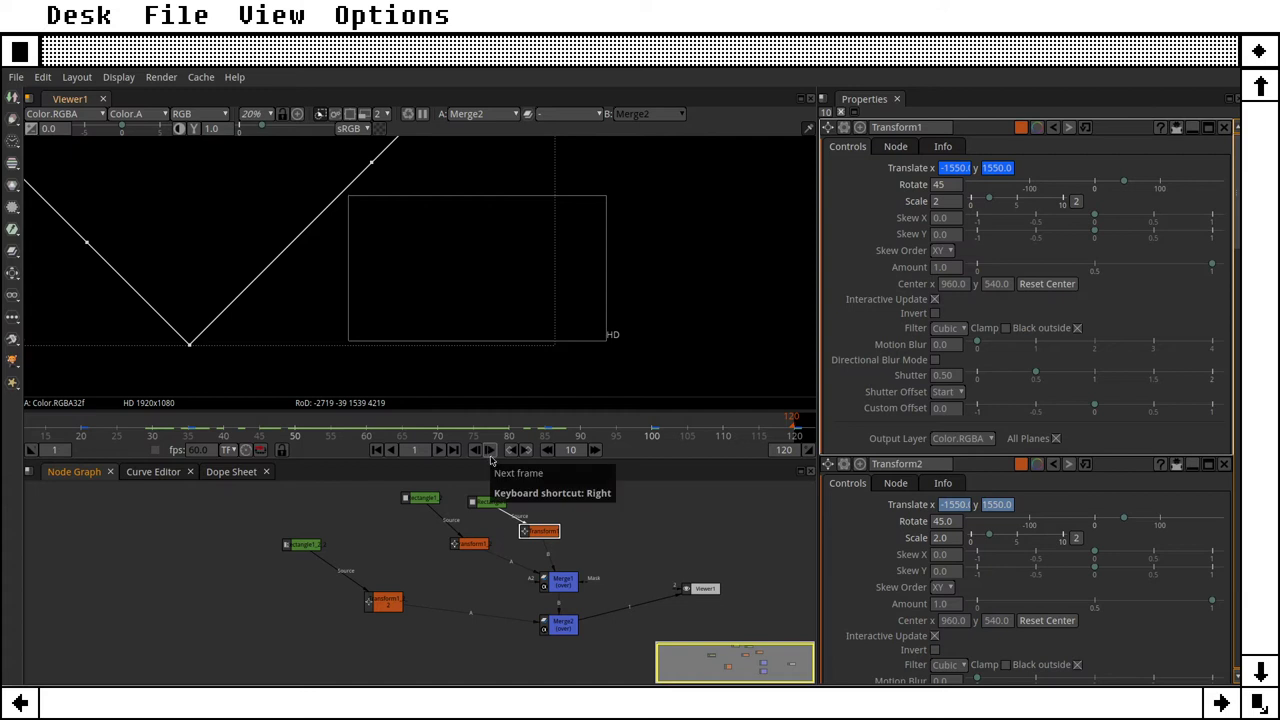
pyautogui.click(489, 450)
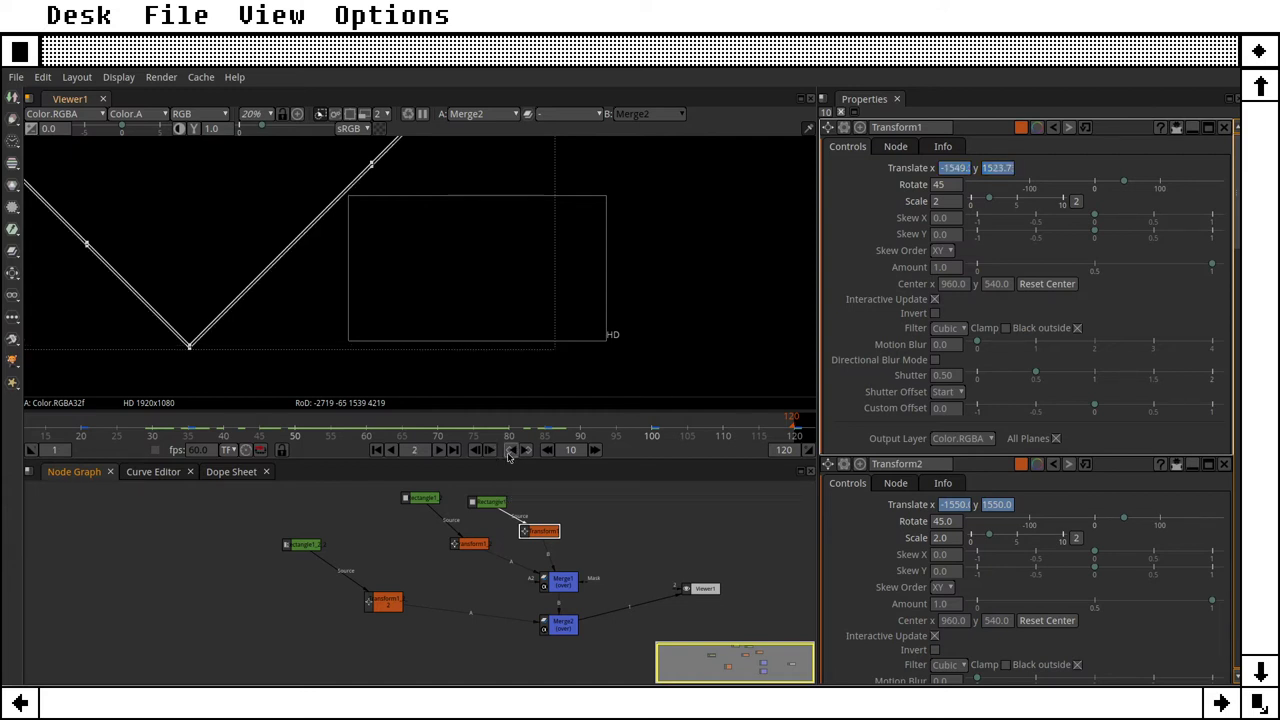
pyautogui.click(454, 451)
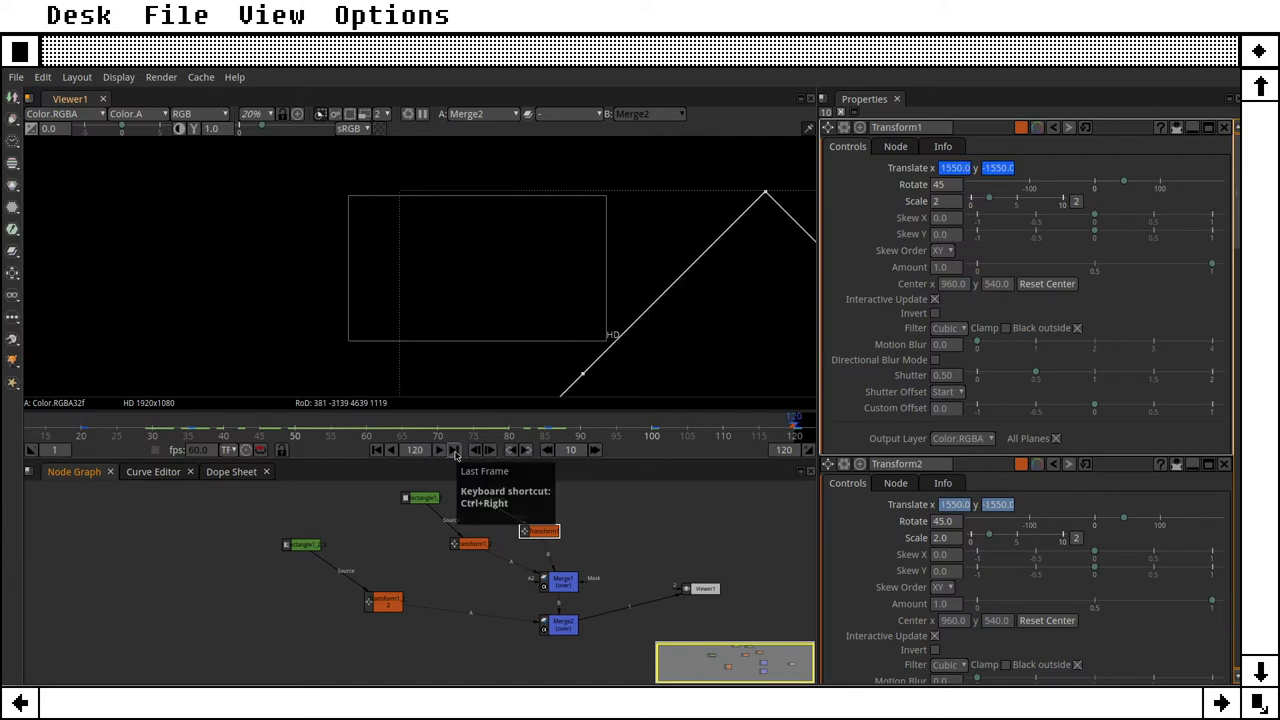
pyautogui.click(367, 440)
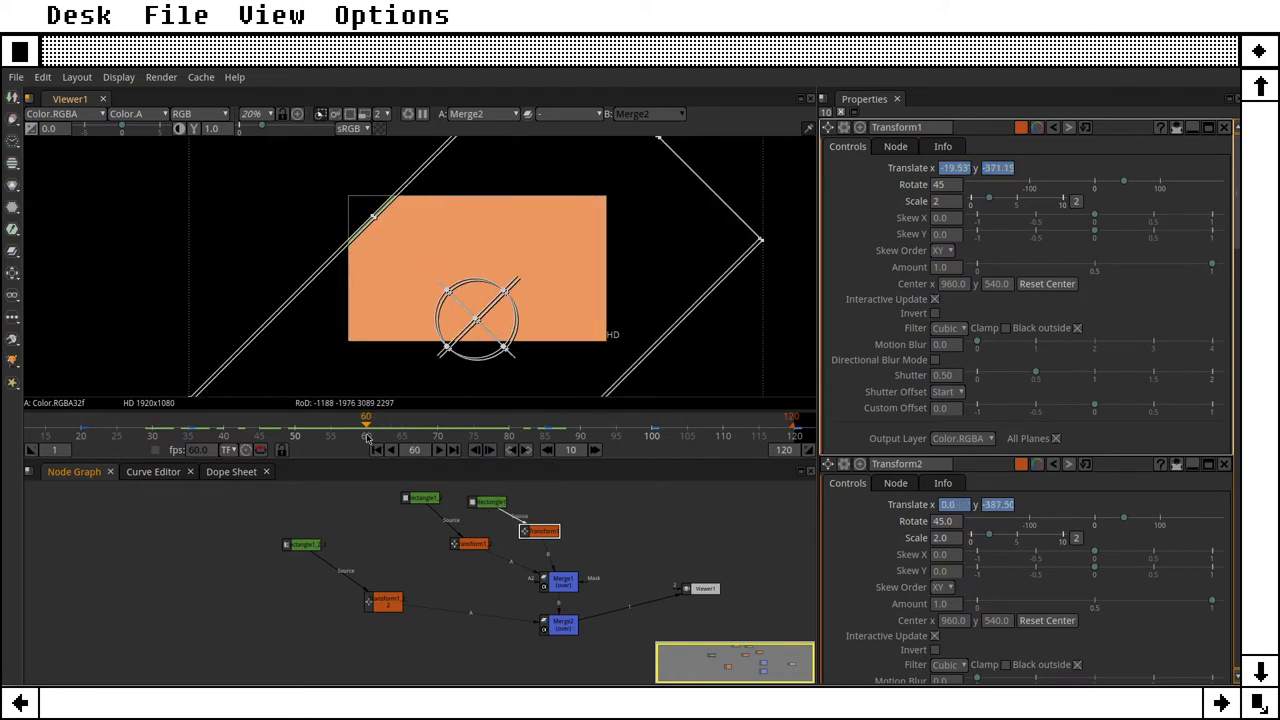
pyautogui.moveTo(367, 440); pyautogui.dragTo(198, 415)
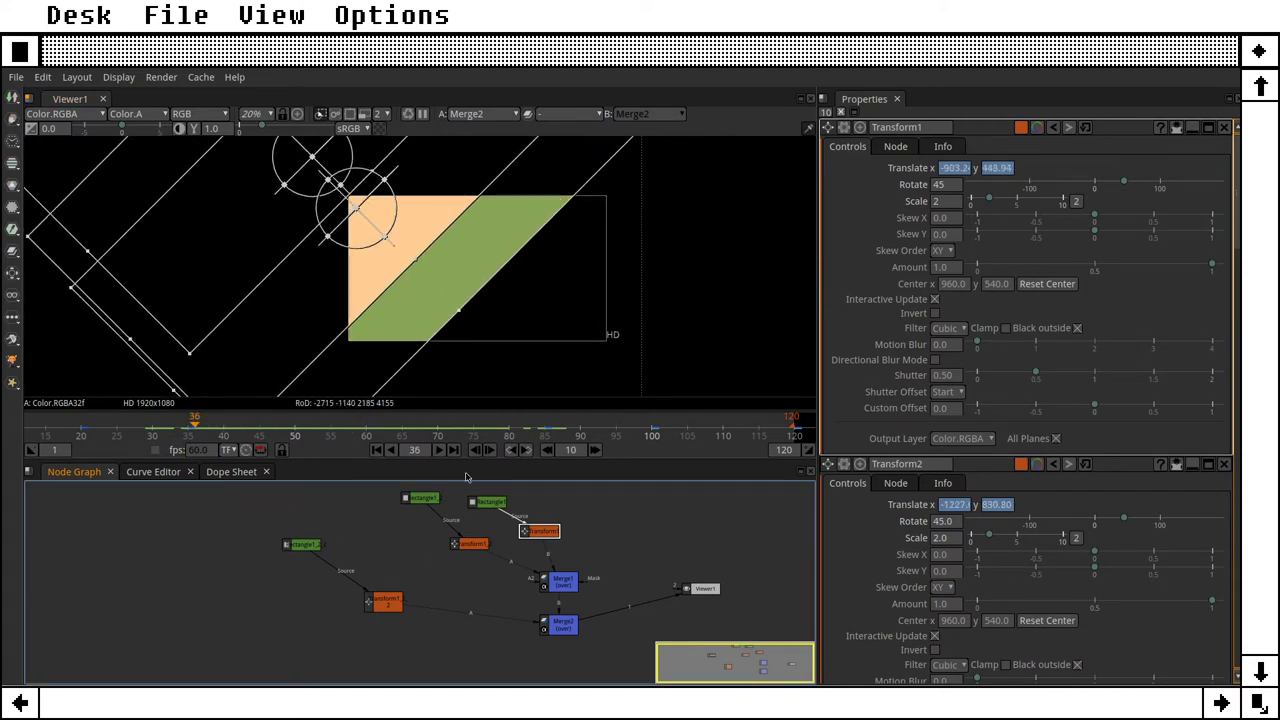
# Step: Enlarge the Node Graph area by shrinking the viewer, and frame the nodes with free space above Viewer1
pyautogui.moveTo(622, 457); pyautogui.dragTo(622, 377)
pyautogui.scroll(-3, 615, 245)
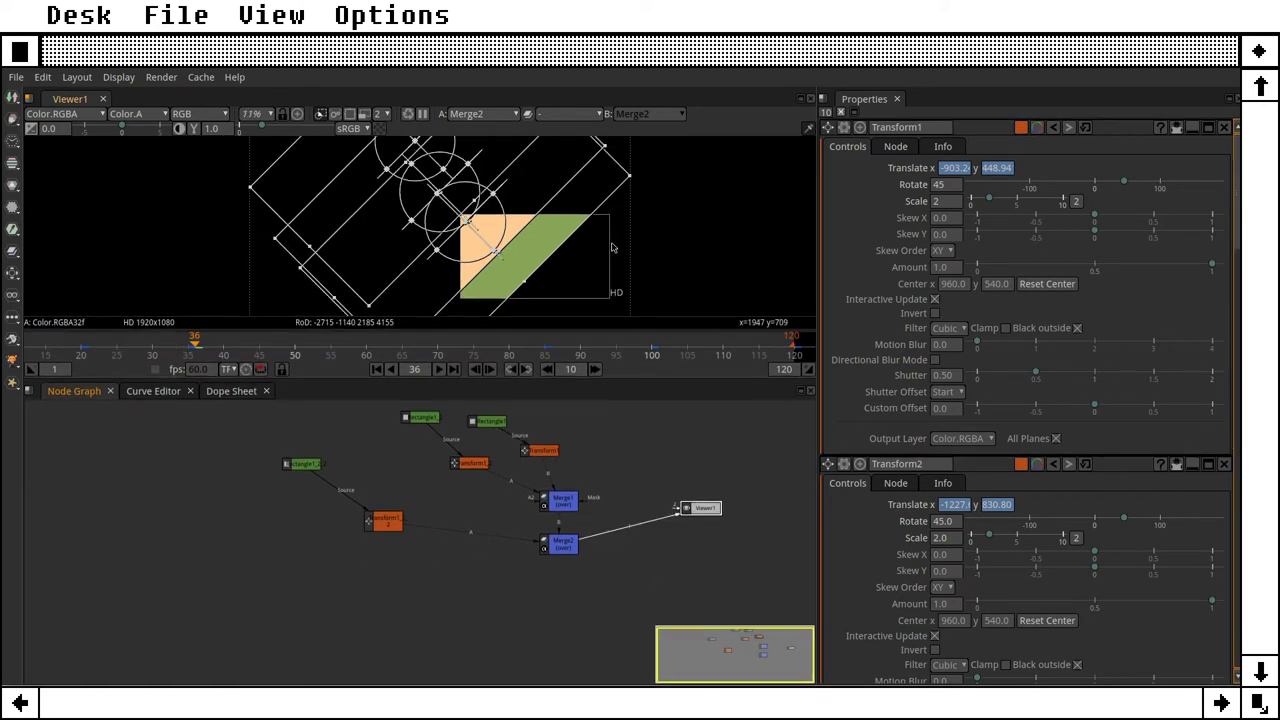
pyautogui.scroll(4, 600, 240)
pyautogui.scroll(2, 472, 200)
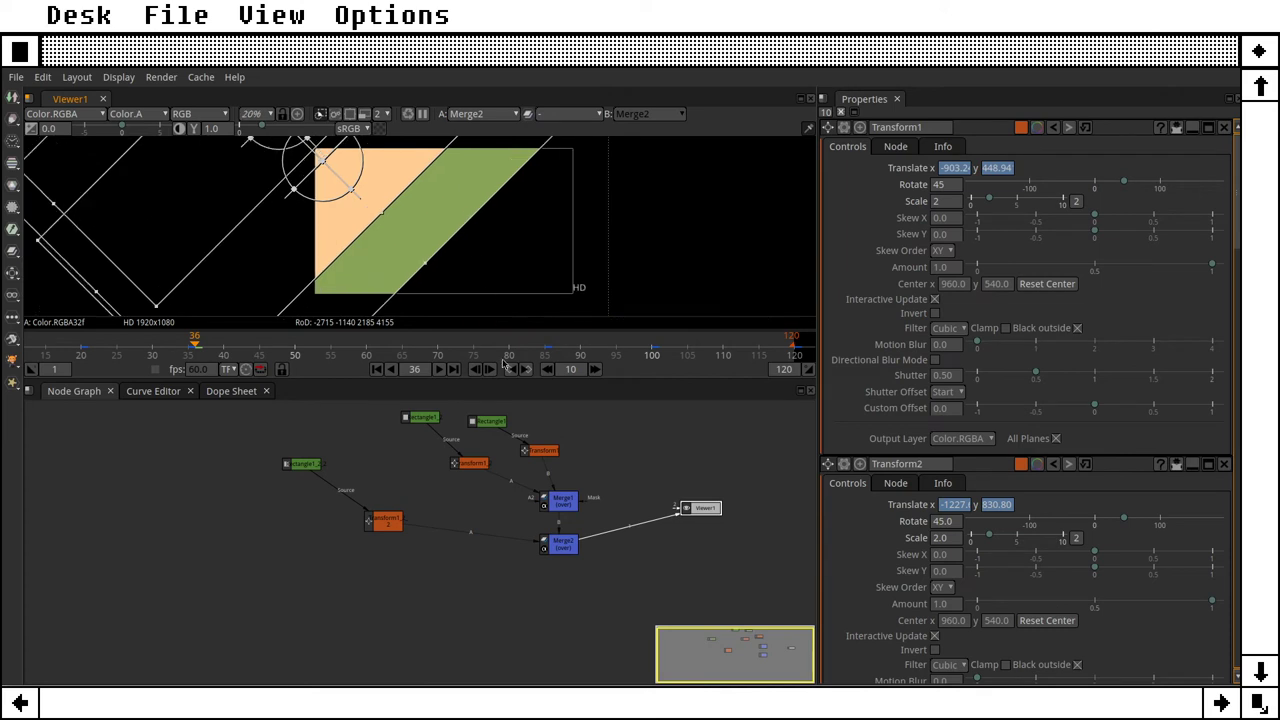
pyautogui.moveTo(500, 623); pyautogui.dragTo(331, 663)
pyautogui.scroll(2, 427, 527)
pyautogui.scroll(1, 427, 527)
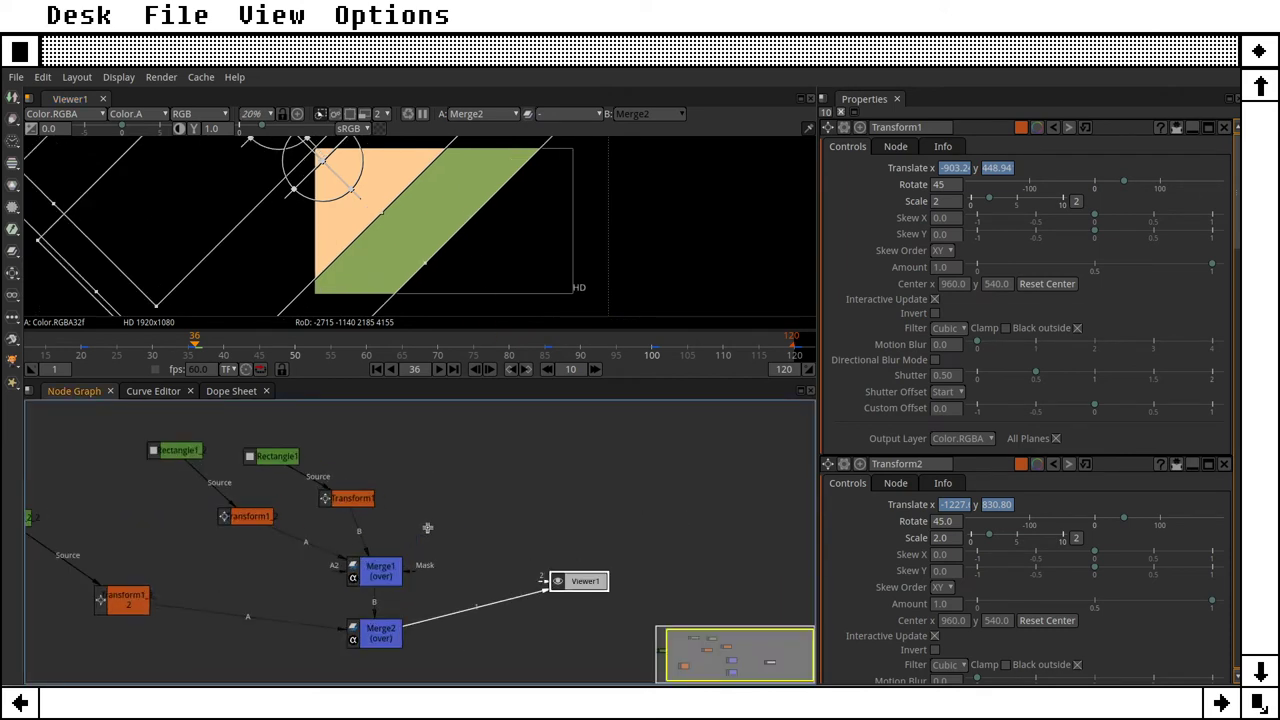
pyautogui.click(499, 420)
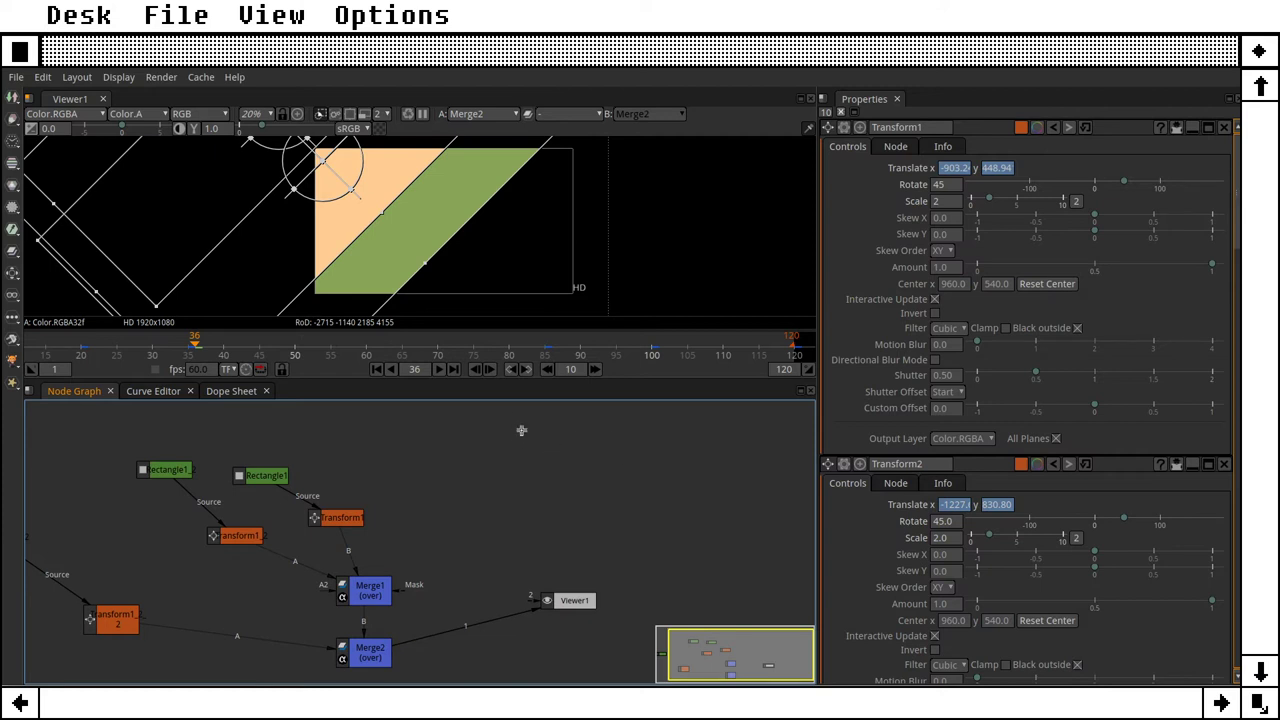
# Step: Add a Read node and browse for its image in the Natron folder on the VERTEX_3_120_GB drive
pyautogui.rightClick(492, 425)
pyautogui.moveTo(587, 203)
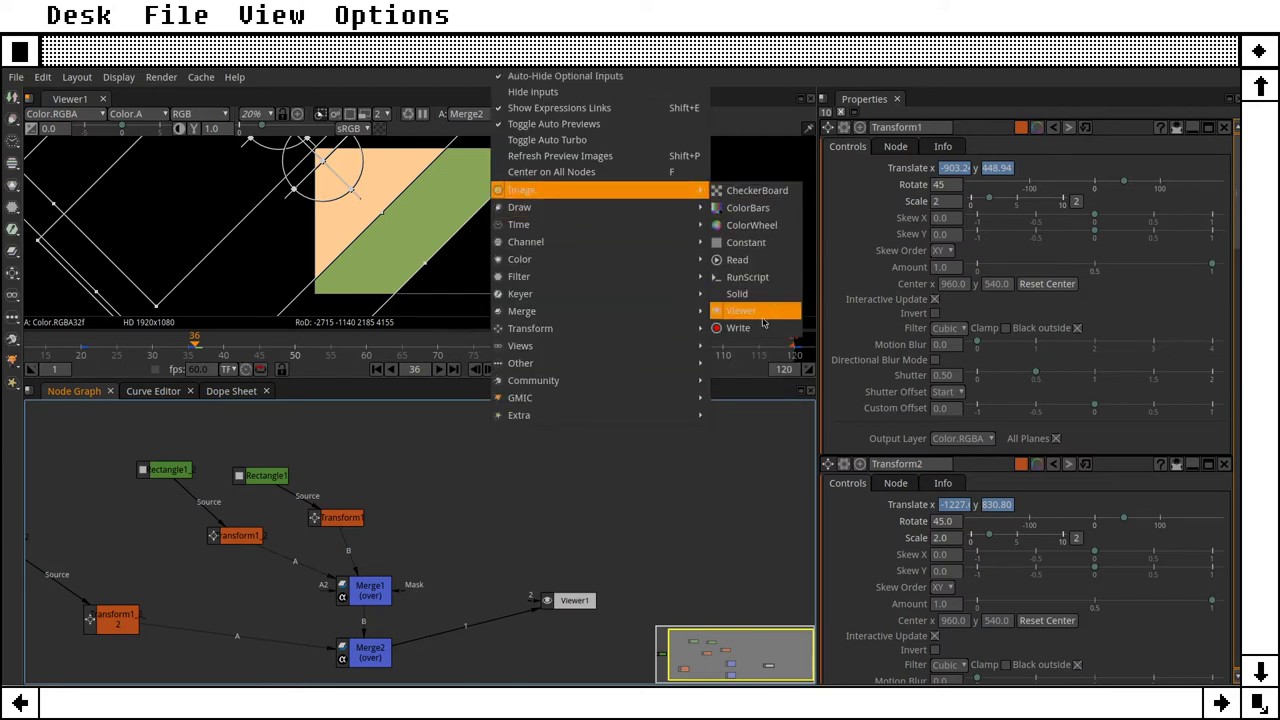
pyautogui.click(755, 260)
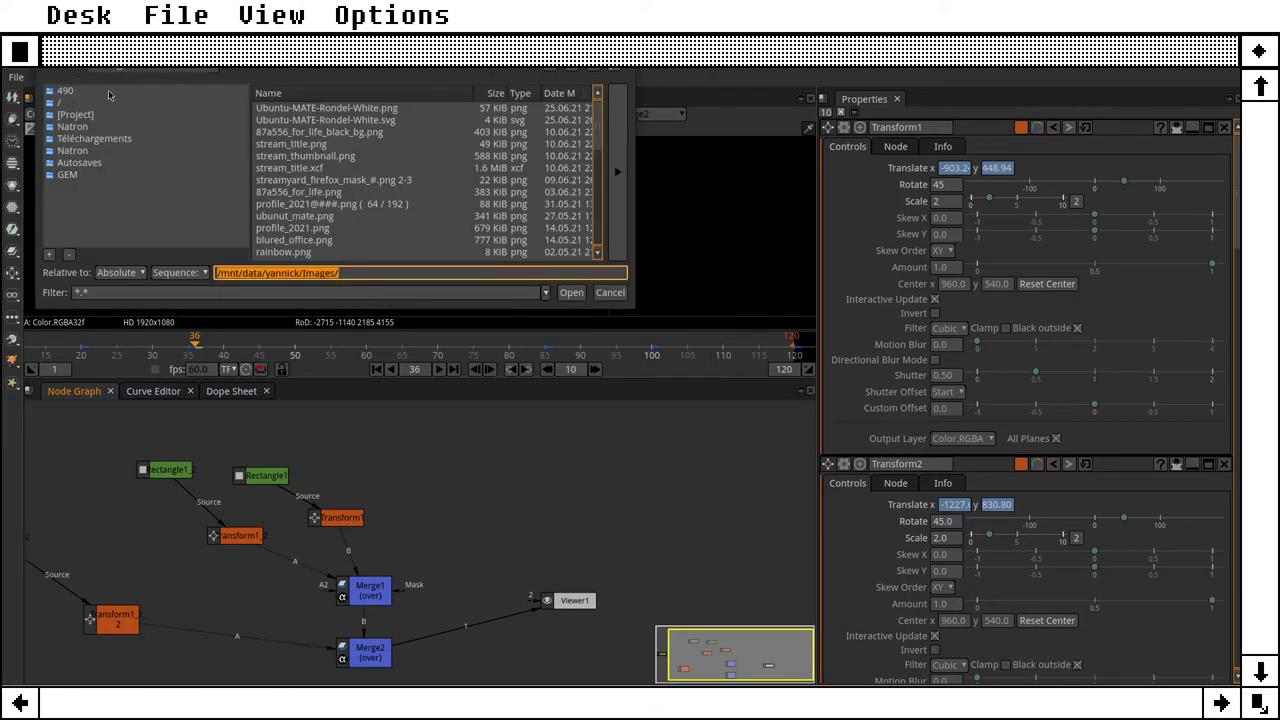
pyautogui.click(80, 104)
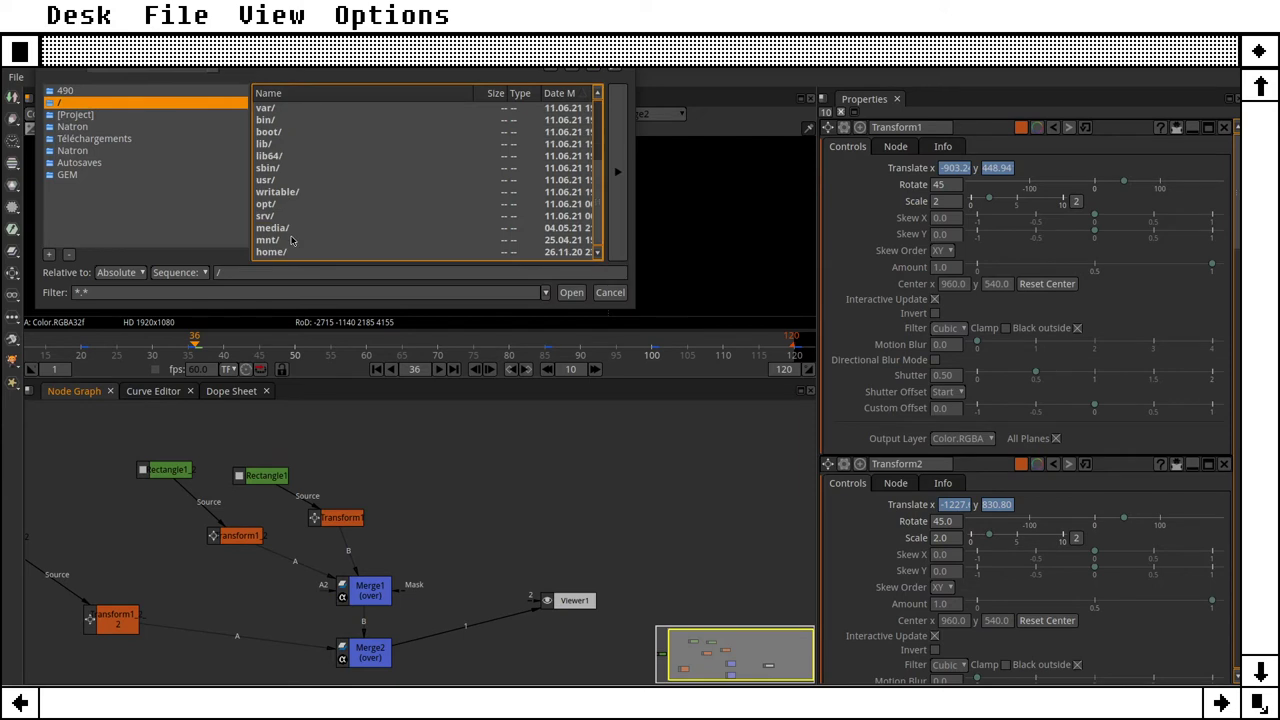
pyautogui.scroll(-3, 290, 228)
pyautogui.click(290, 228)
pyautogui.doubleClick(290, 228)
pyautogui.doubleClick(293, 108)
pyautogui.doubleClick(310, 110)
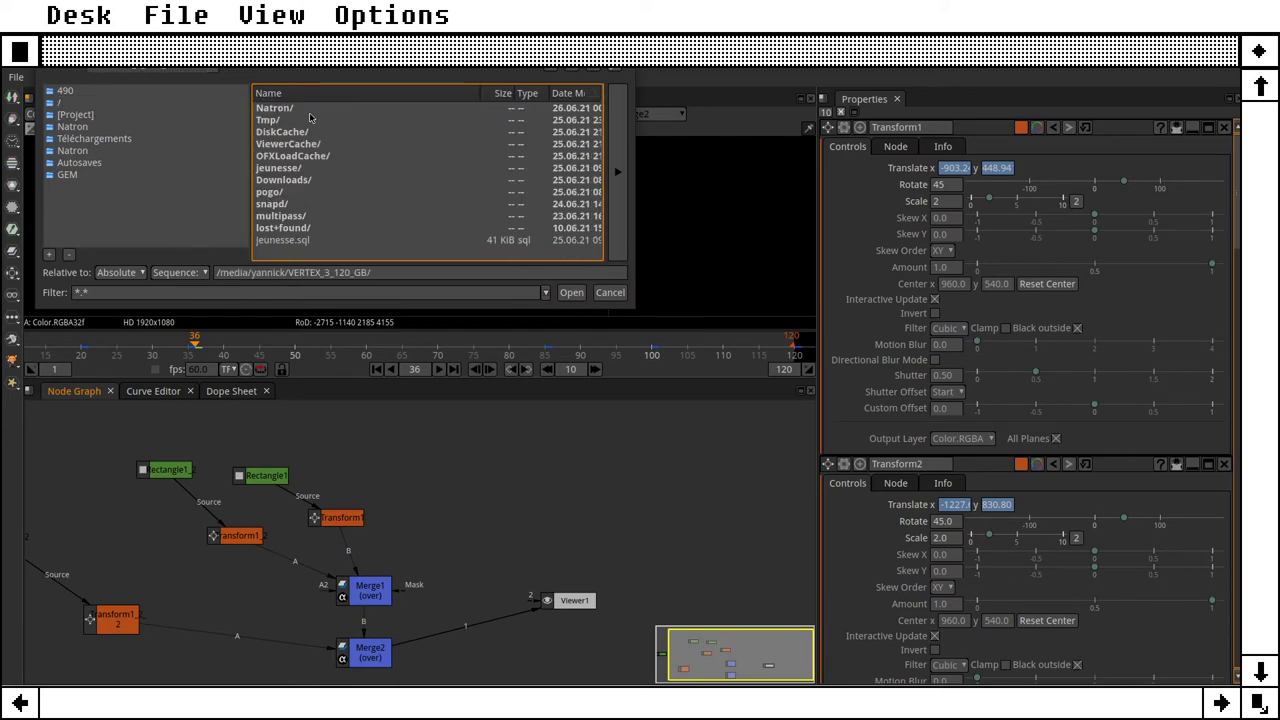
pyautogui.doubleClick(302, 107)
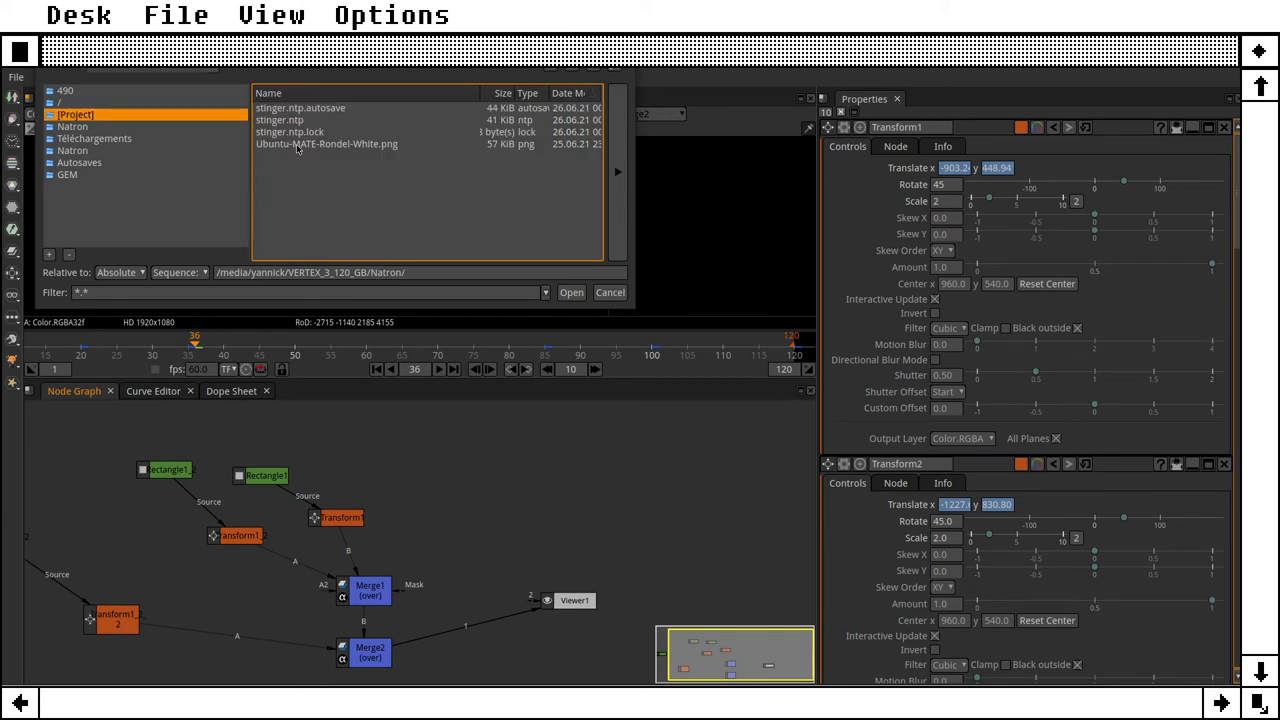
# Step: Load Ubuntu-MATE-Rondel-White.png into the Read node and place the node in the free space above Viewer1
pyautogui.click(300, 145)
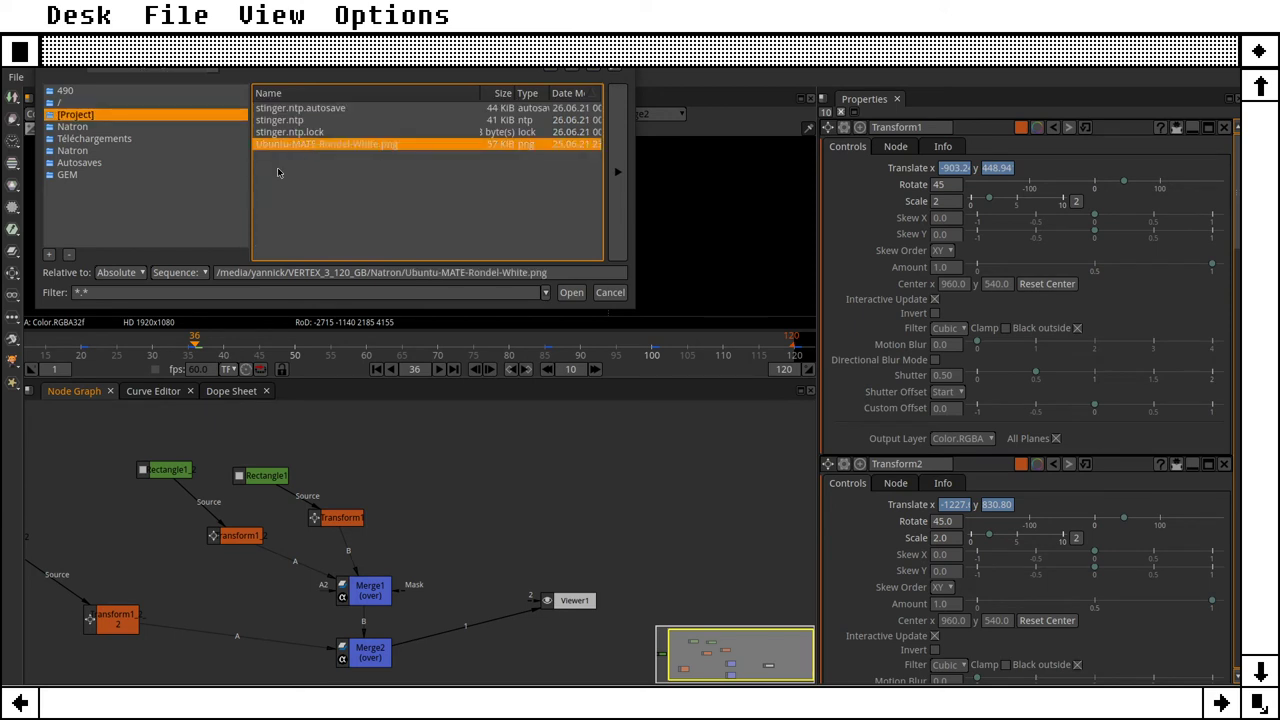
pyautogui.click(572, 293)
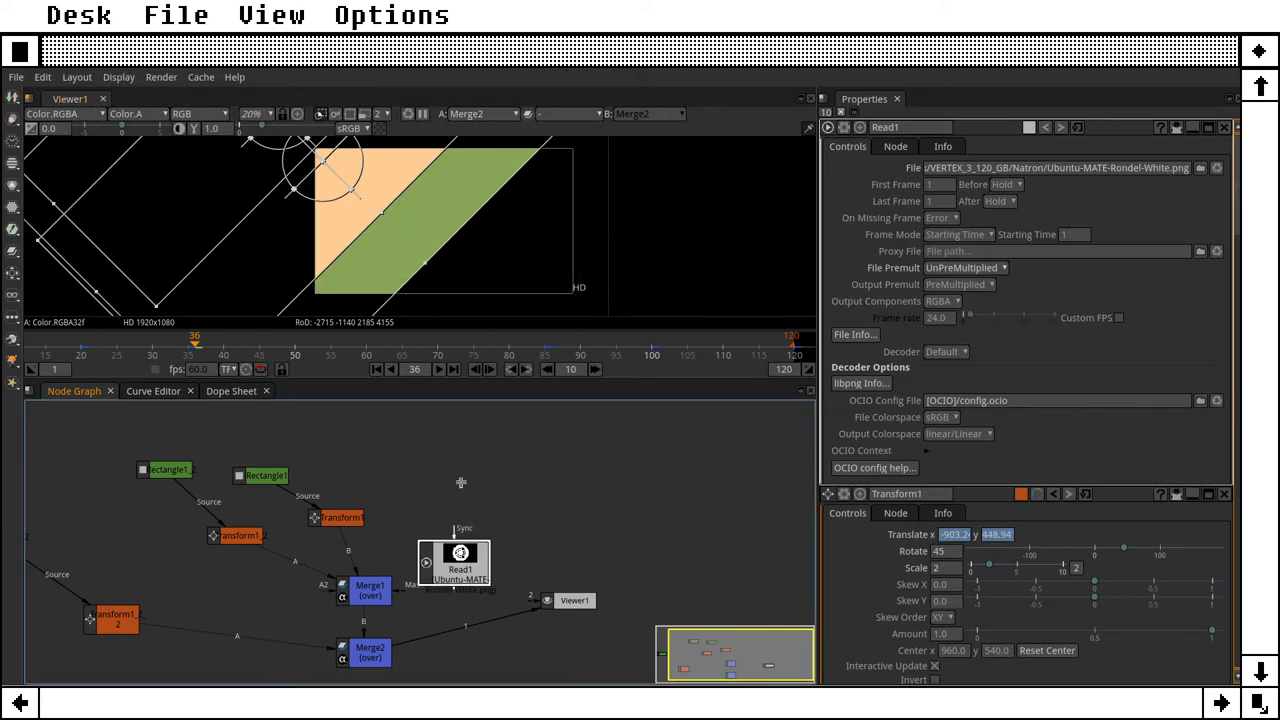
pyautogui.moveTo(456, 558); pyautogui.dragTo(509, 471)
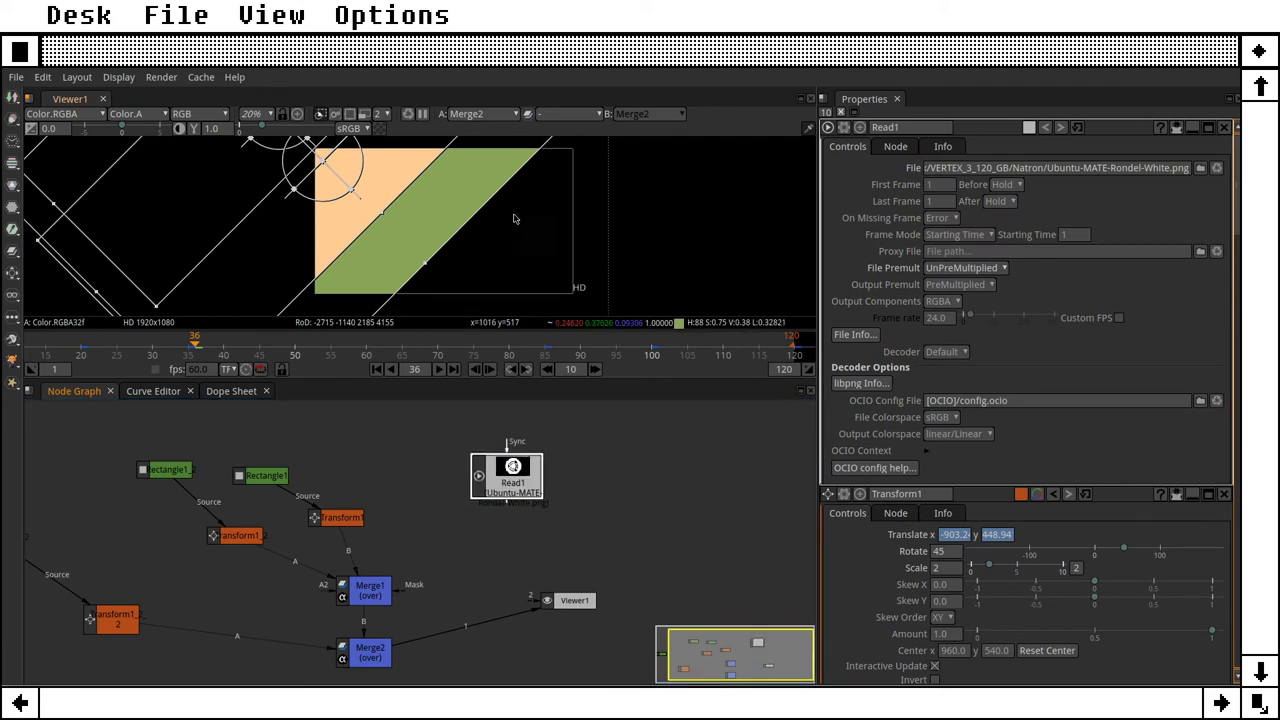
# Step: Add a Merge node below the Read1 logo node, with the logo feeding its A input
pyautogui.moveTo(514, 468); pyautogui.dragTo(500, 444)
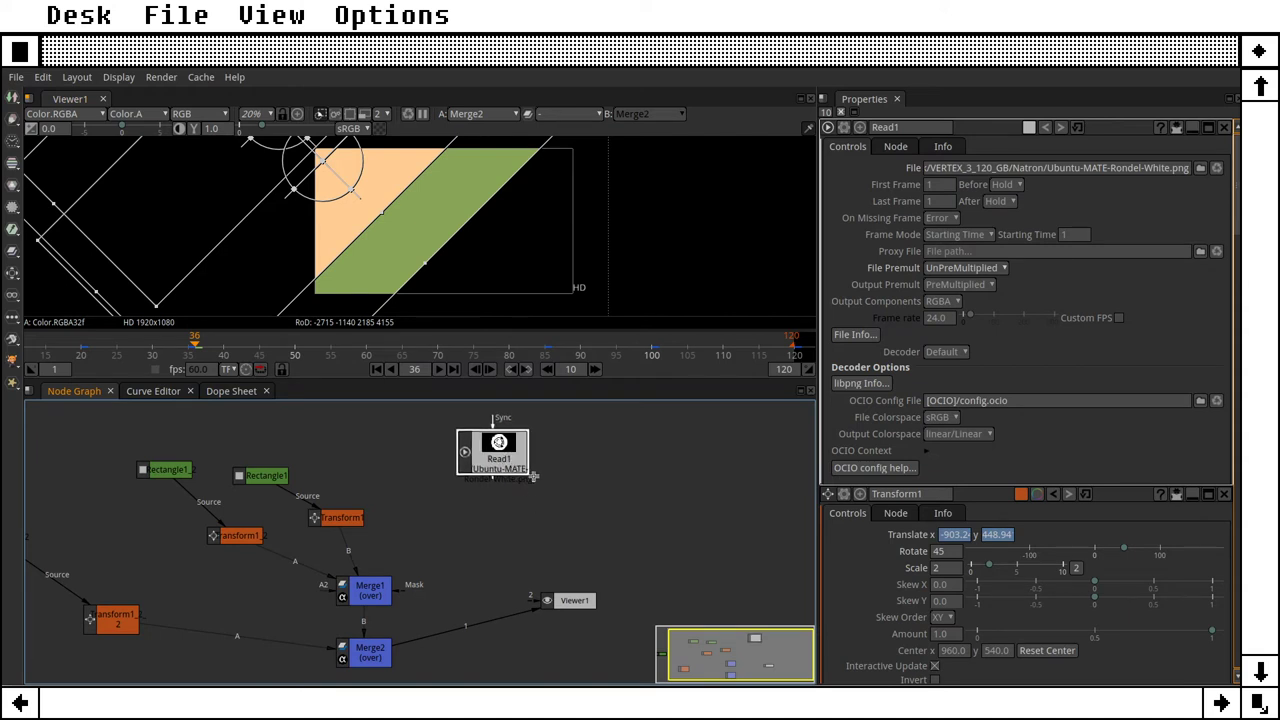
pyautogui.moveTo(520, 468); pyautogui.dragTo(555, 466)
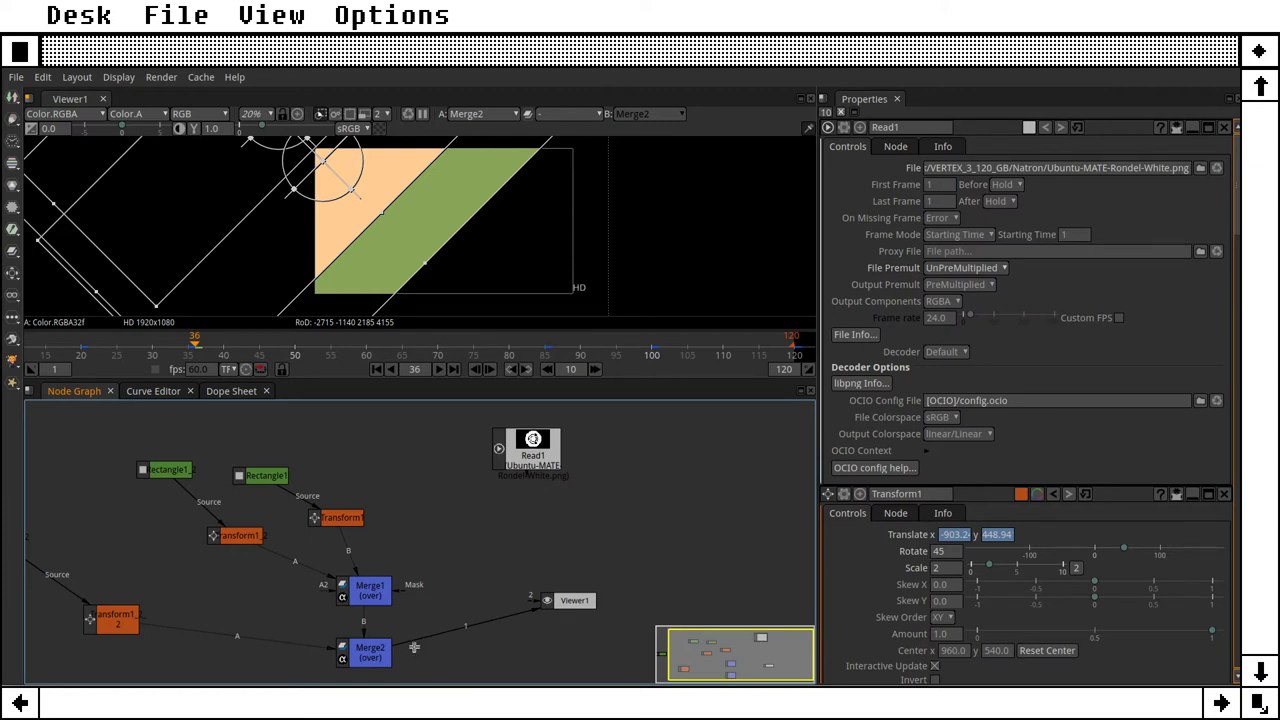
pyautogui.moveTo(538, 455); pyautogui.dragTo(520, 461)
pyautogui.rightClick(520, 461)
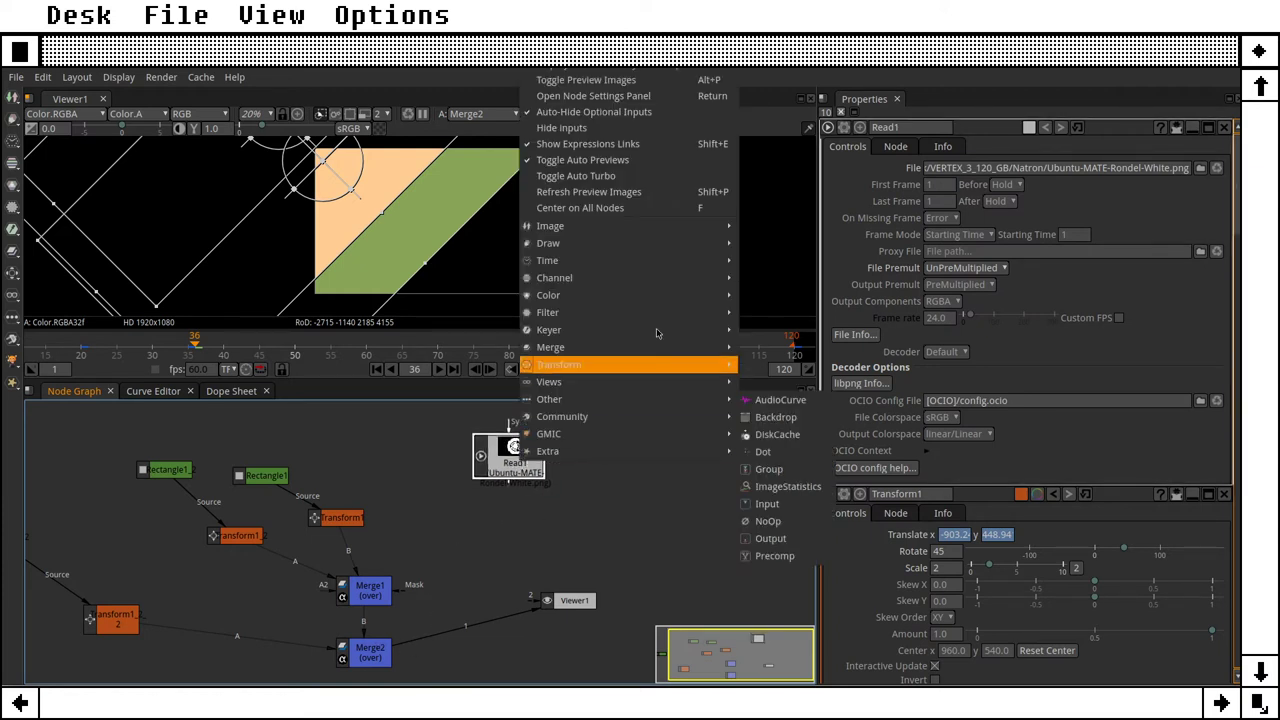
pyautogui.moveTo(641, 347)
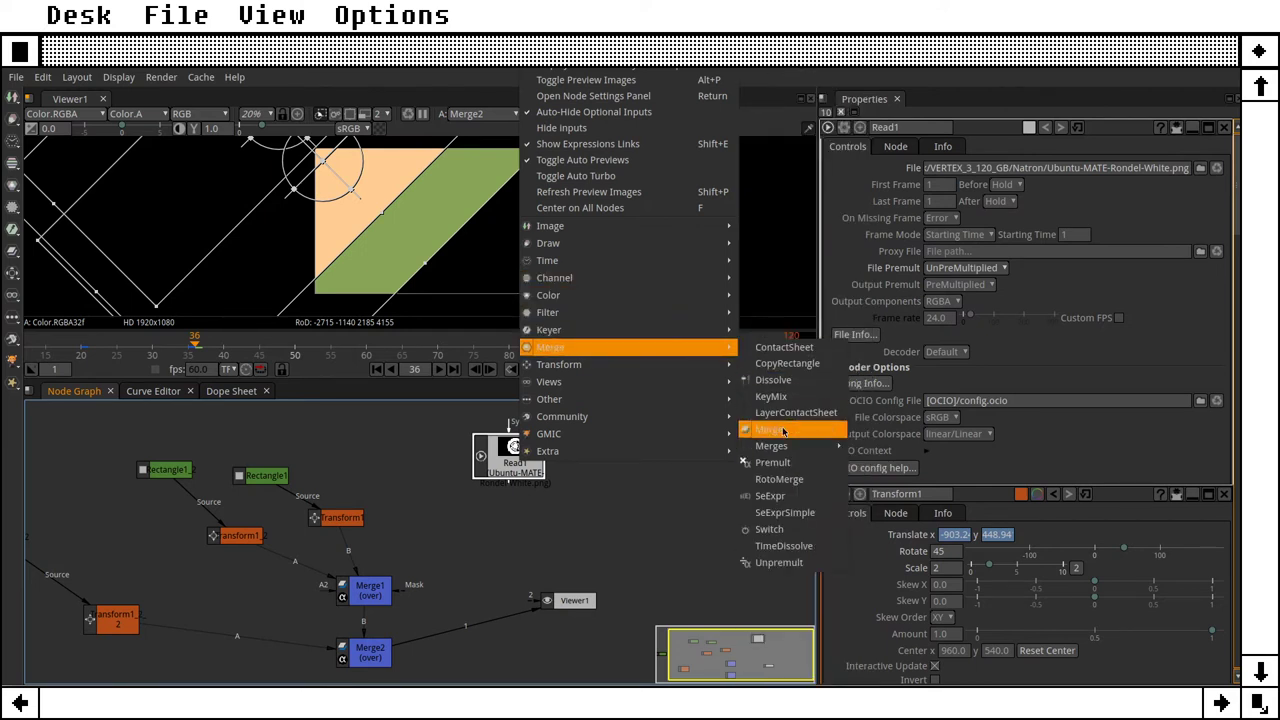
pyautogui.click(775, 430)
pyautogui.moveTo(508, 508); pyautogui.dragTo(507, 538)
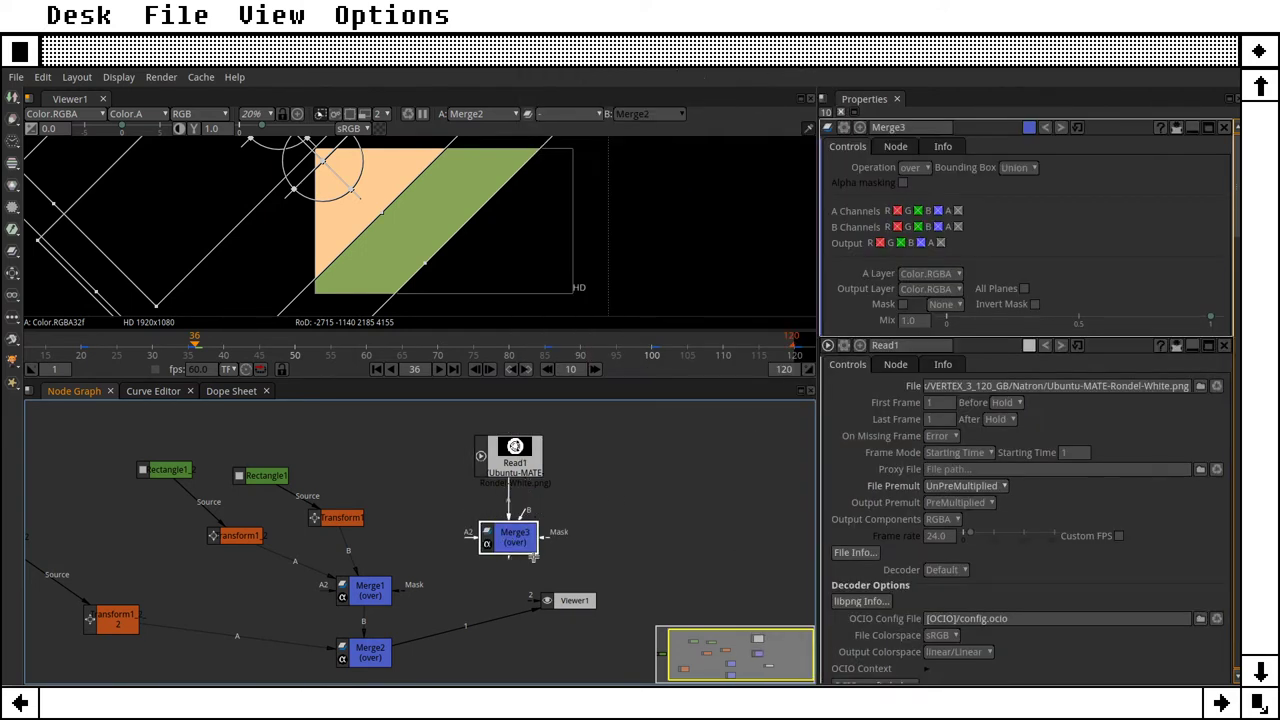
# Step: Connect the new Merge node's B input to Merge2 and connect Viewer1 to the new Merge node's output
pyautogui.click(457, 621)
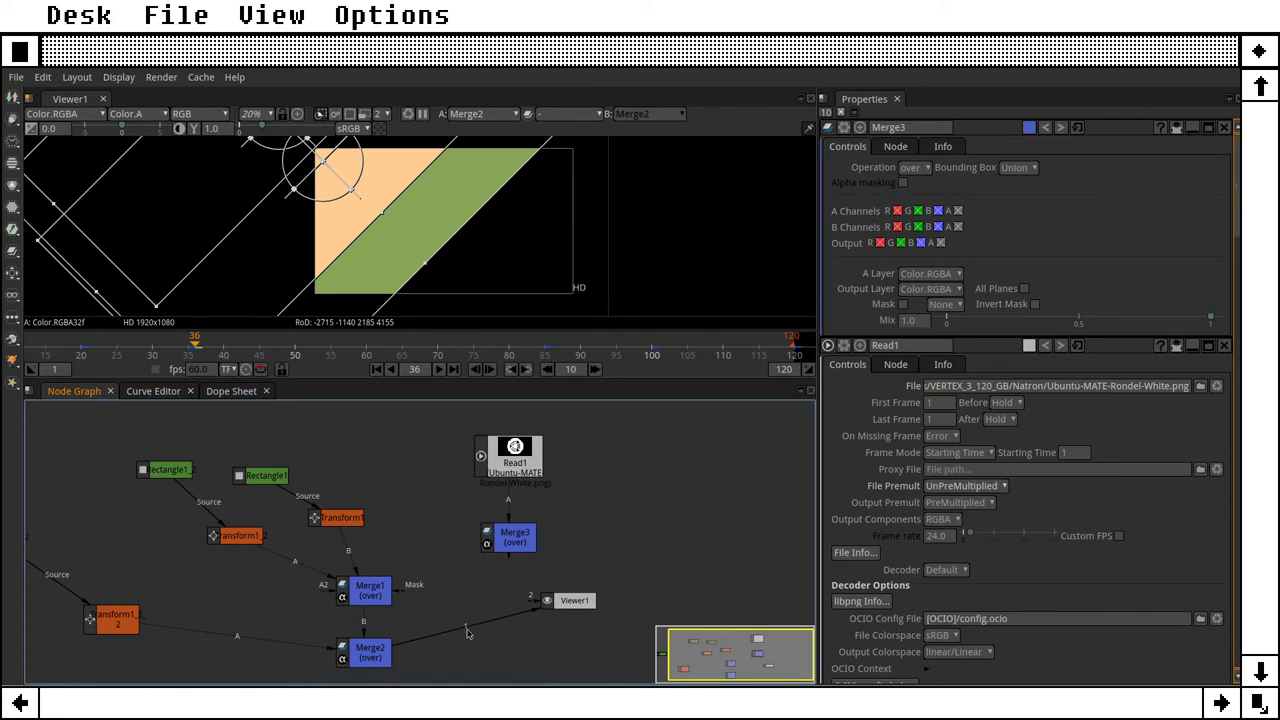
pyautogui.moveTo(468, 628); pyautogui.dragTo(368, 652)
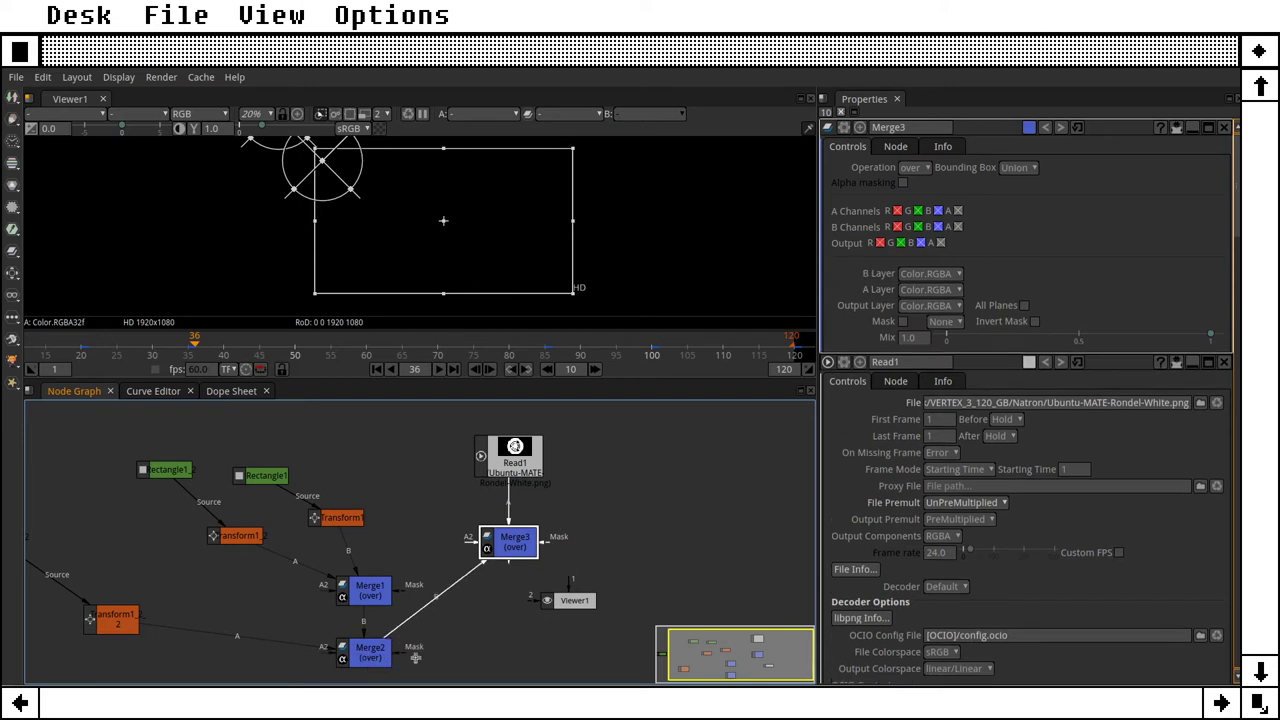
pyautogui.moveTo(538, 443); pyautogui.dragTo(581, 429)
pyautogui.click(510, 541)
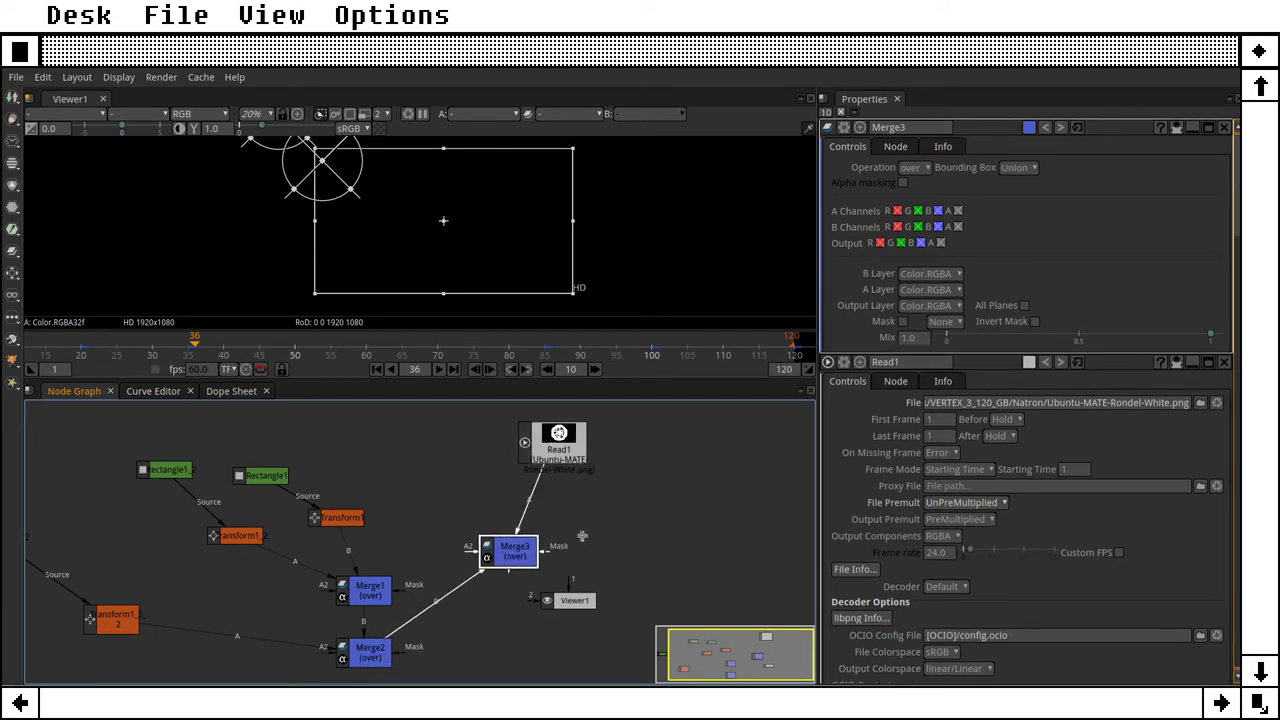
pyautogui.moveTo(565, 458); pyautogui.dragTo(544, 456)
pyautogui.moveTo(571, 600); pyautogui.dragTo(514, 553)
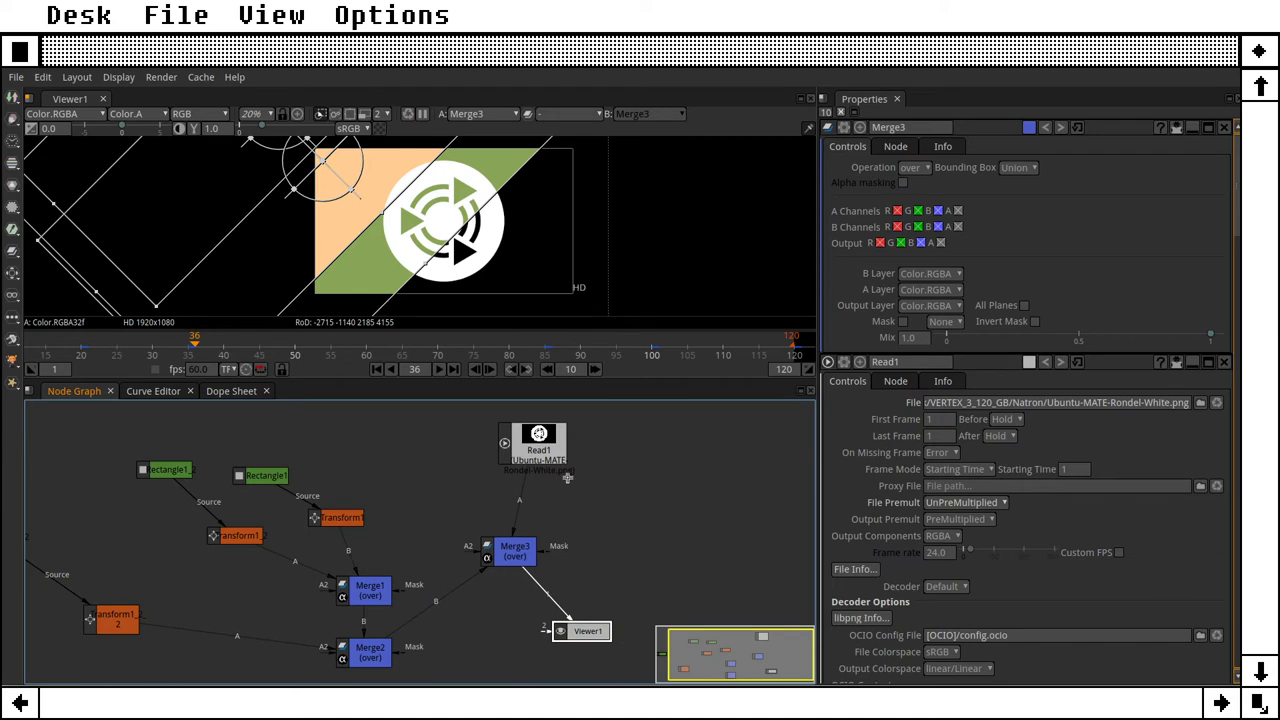
# Step: Rearrange Read1, Rectangle1, Transform1, Merge1 and Merge3 in the node graph so the area between Transform1 and Merge3 is clear
pyautogui.moveTo(541, 457); pyautogui.dragTo(509, 457)
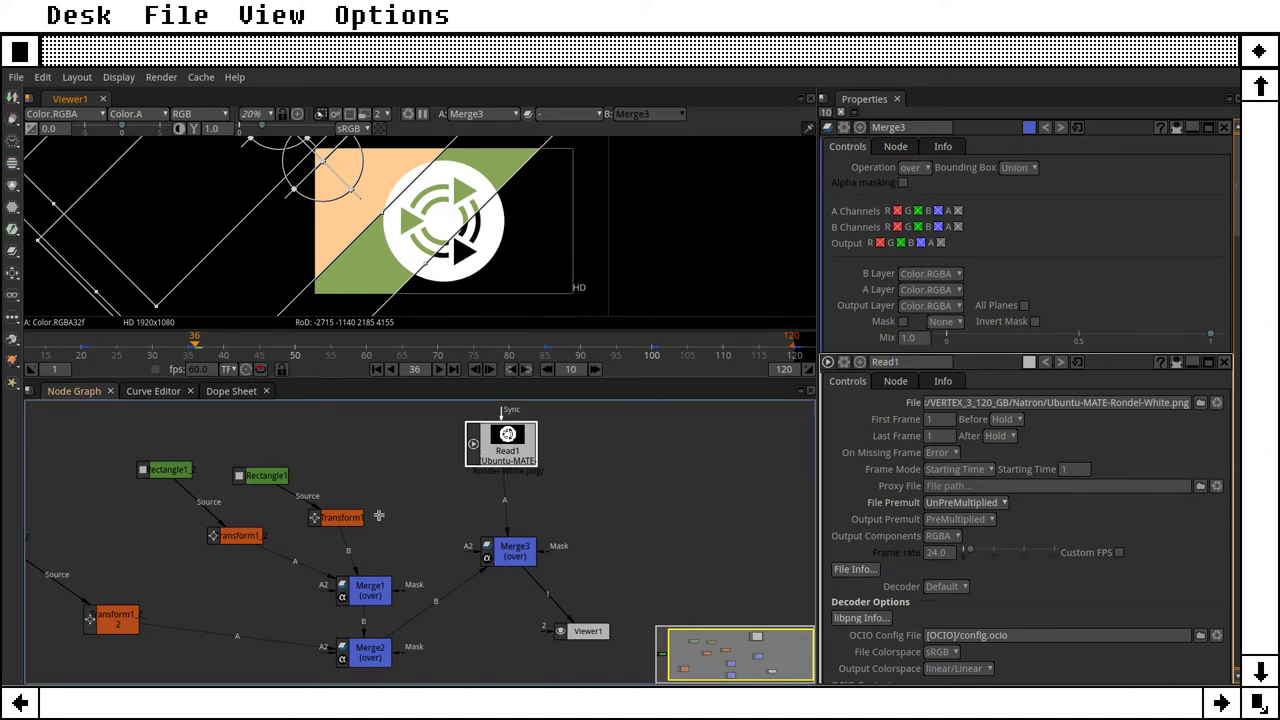
pyautogui.moveTo(267, 478); pyautogui.dragTo(285, 441)
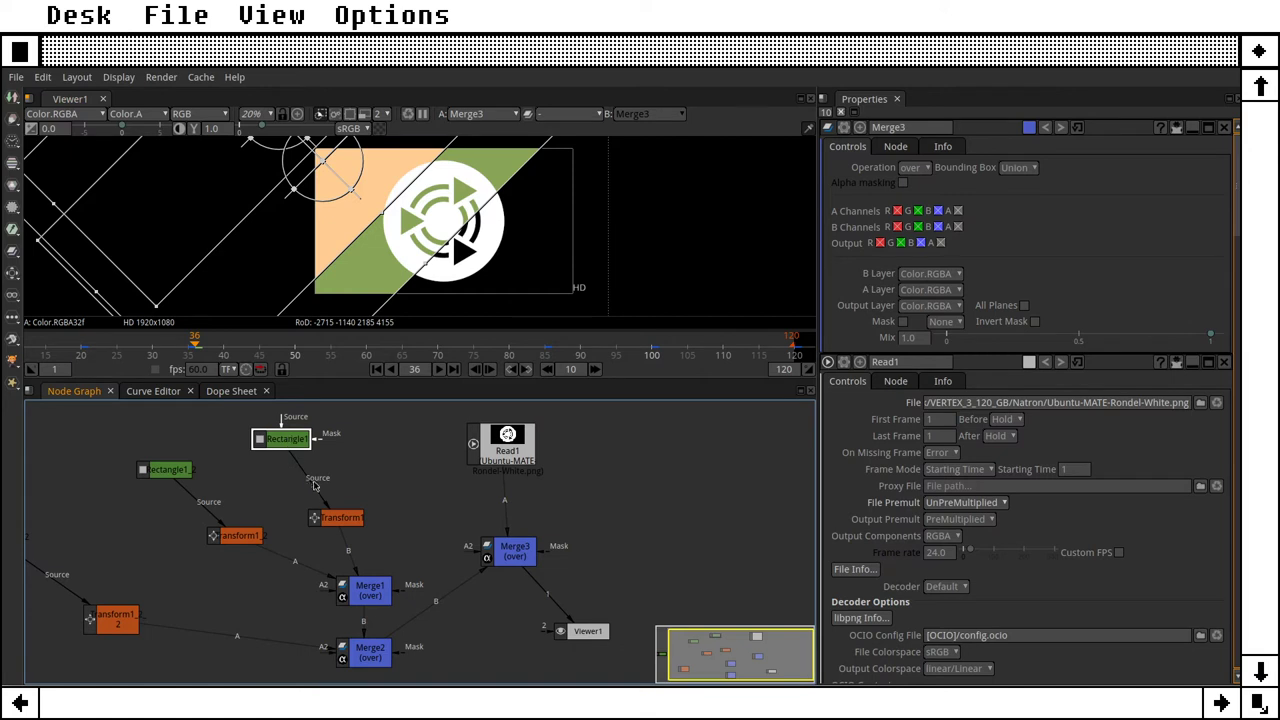
pyautogui.moveTo(343, 520); pyautogui.dragTo(344, 497)
pyautogui.moveTo(518, 453); pyautogui.dragTo(584, 463)
pyautogui.moveTo(508, 553); pyautogui.dragTo(503, 538)
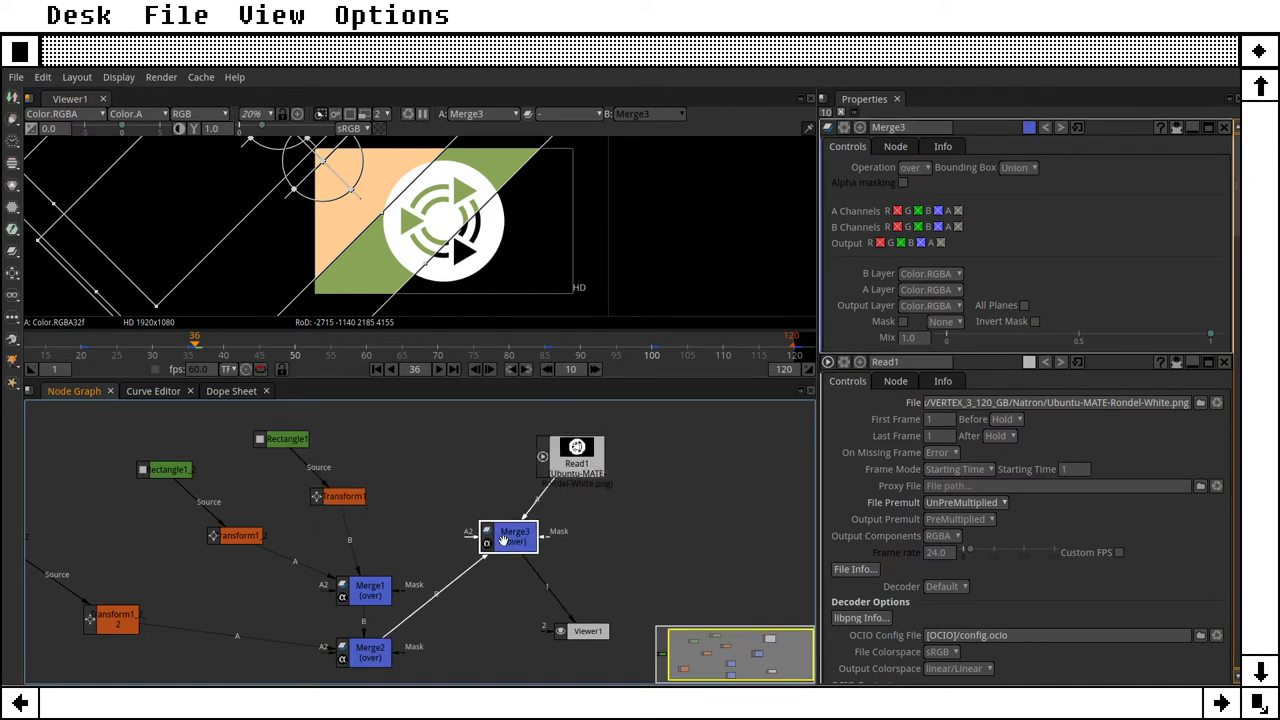
pyautogui.moveTo(578, 464); pyautogui.dragTo(574, 452)
pyautogui.moveTo(383, 588); pyautogui.dragTo(351, 582)
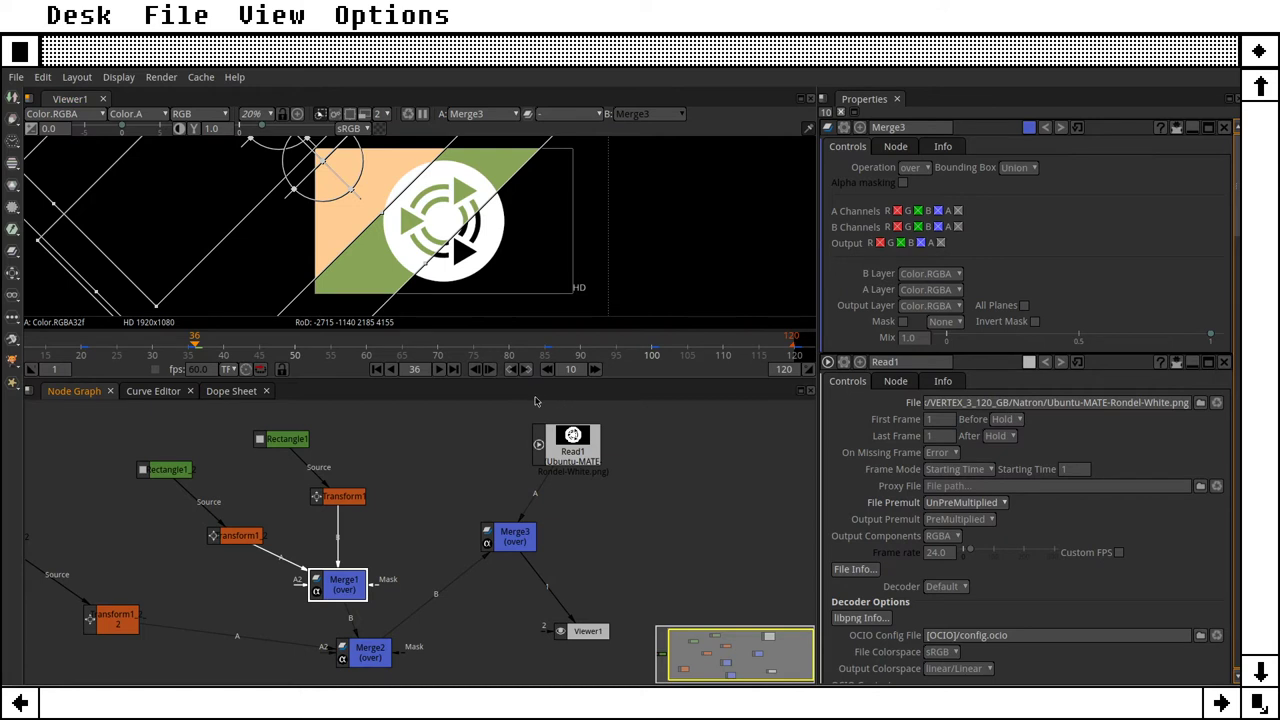
pyautogui.moveTo(508, 538); pyautogui.dragTo(498, 547)
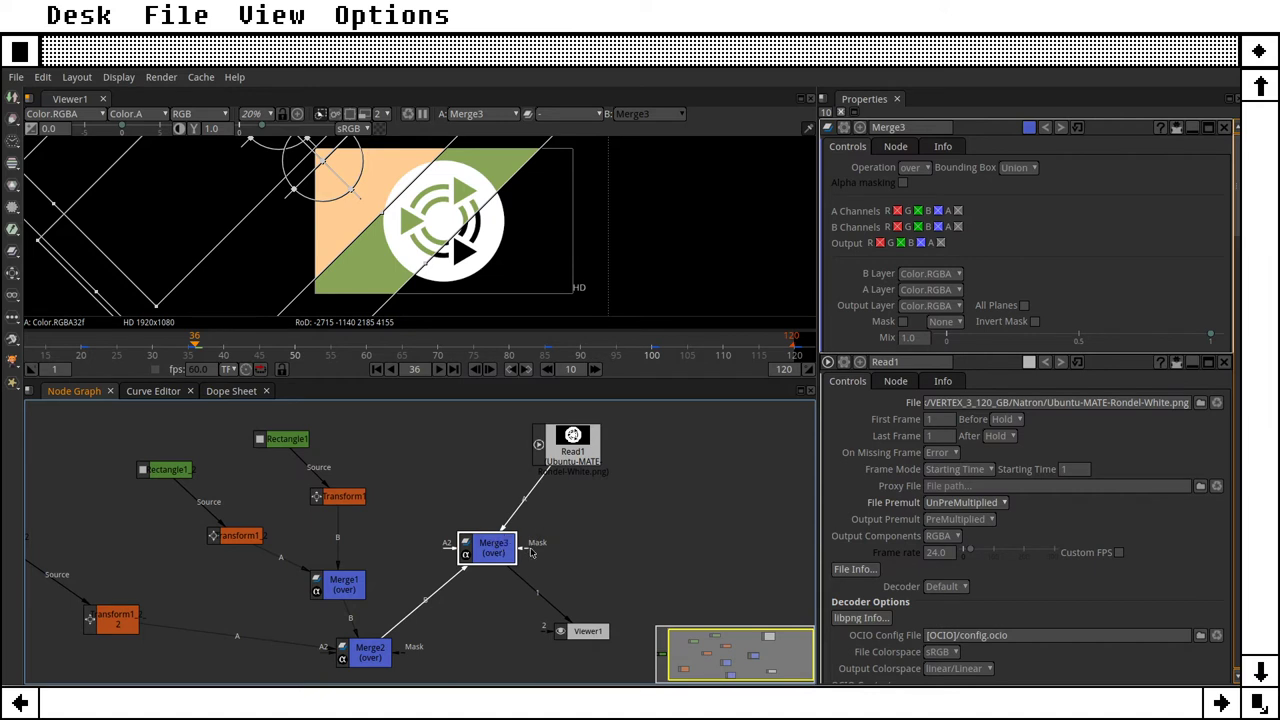
# Step: Connect Merge3's Mask input to Transform1 to mask the logo with the first rectangle, and space out the connected nodes
pyautogui.moveTo(526, 553); pyautogui.dragTo(345, 500)
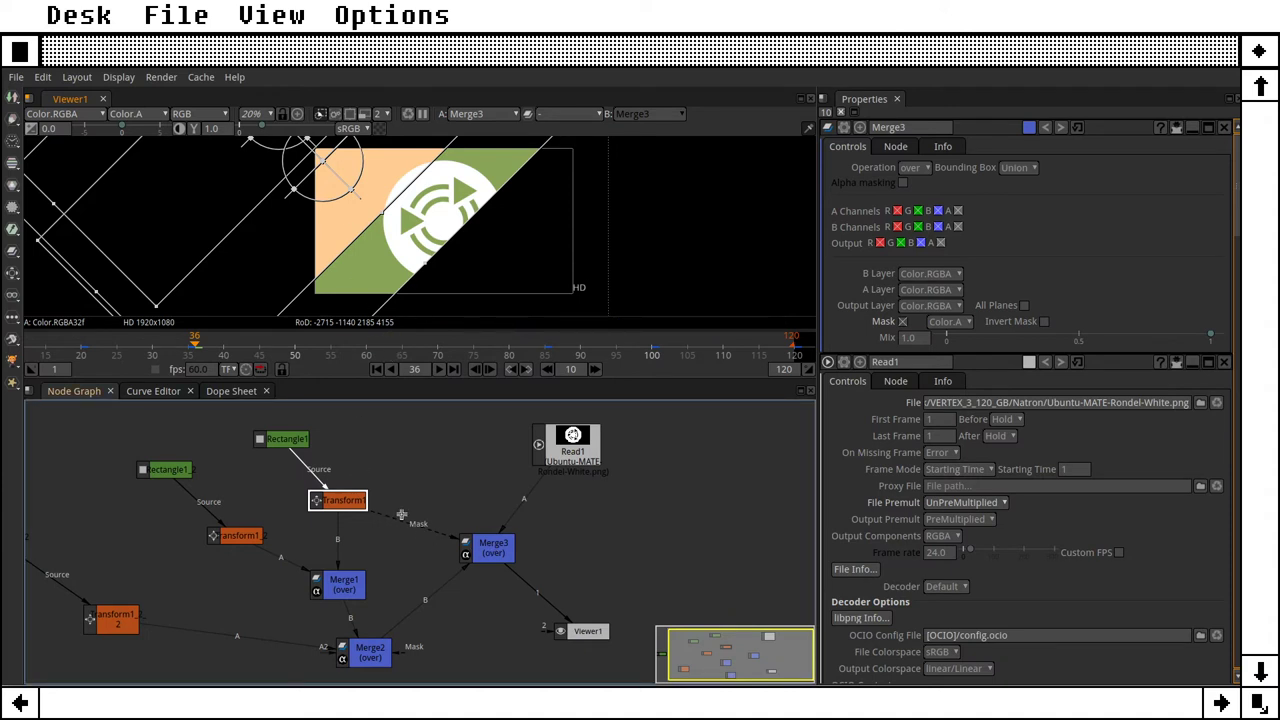
pyautogui.moveTo(495, 550)
pyautogui.mouseDown()
pyautogui.moveTo(470, 545)
pyautogui.moveTo(490, 544)
pyautogui.mouseUp()
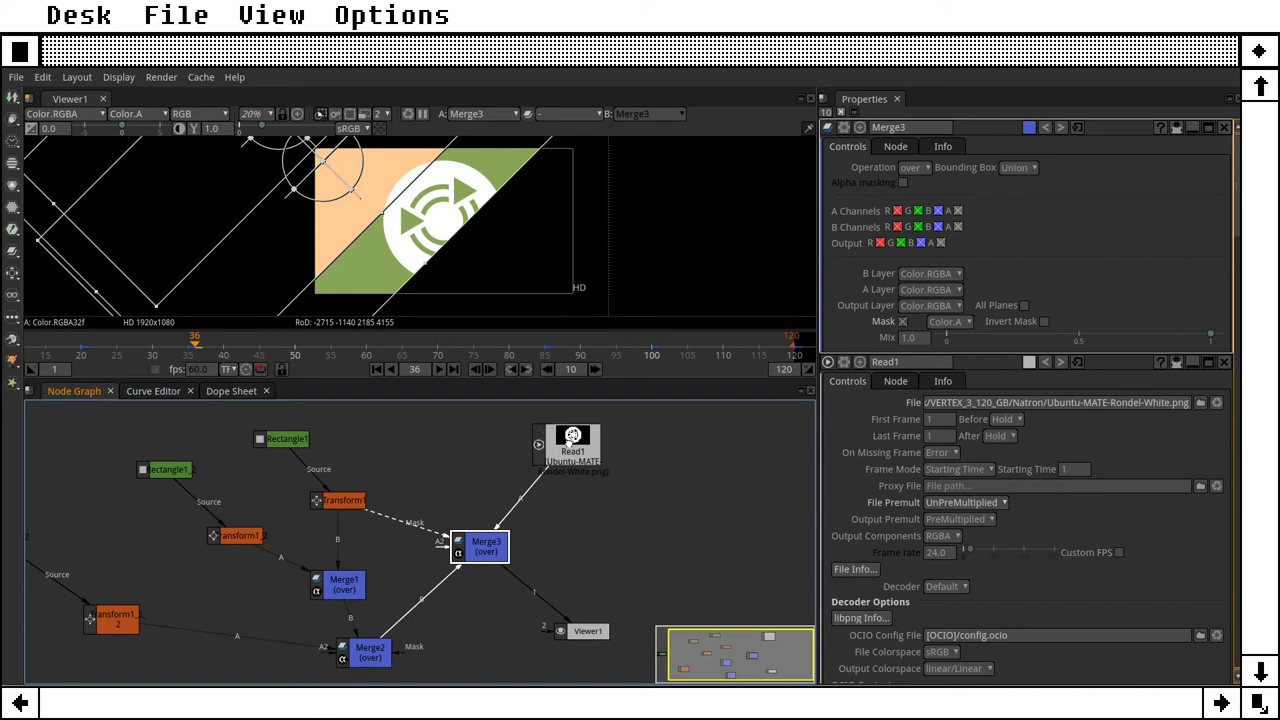
pyautogui.moveTo(570, 437); pyautogui.dragTo(562, 443)
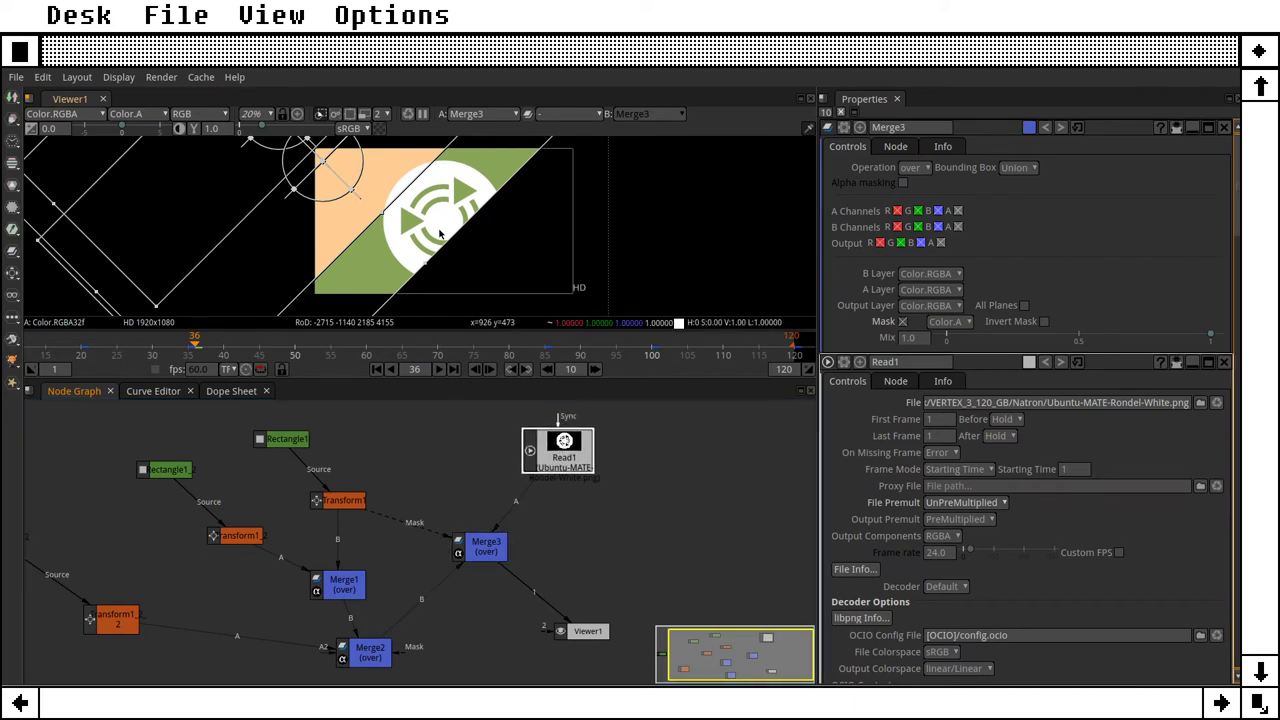
pyautogui.moveTo(343, 500); pyautogui.dragTo(376, 503)
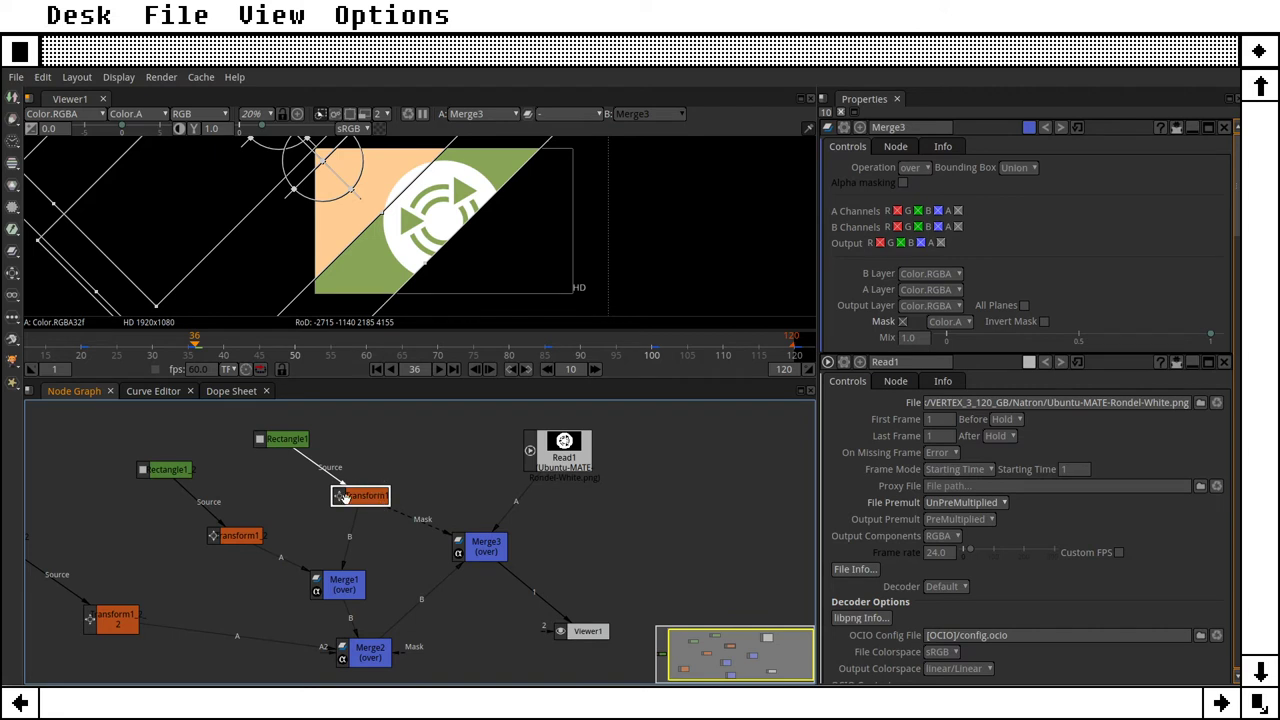
pyautogui.moveTo(362, 497); pyautogui.dragTo(365, 498)
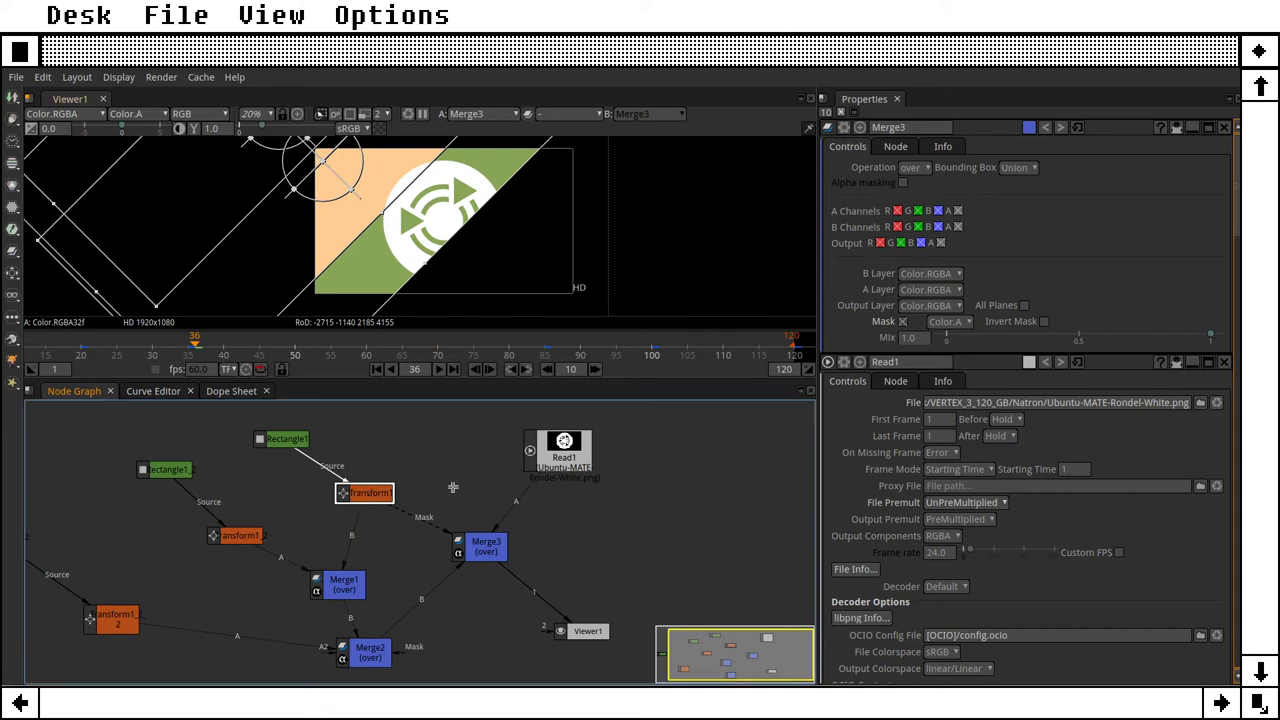
# Step: Scrub to frame 78 to check the masked logo, and enlarge the viewer by shrinking the node graph
pyautogui.moveTo(354, 346); pyautogui.dragTo(508, 377)
pyautogui.click(509, 372)
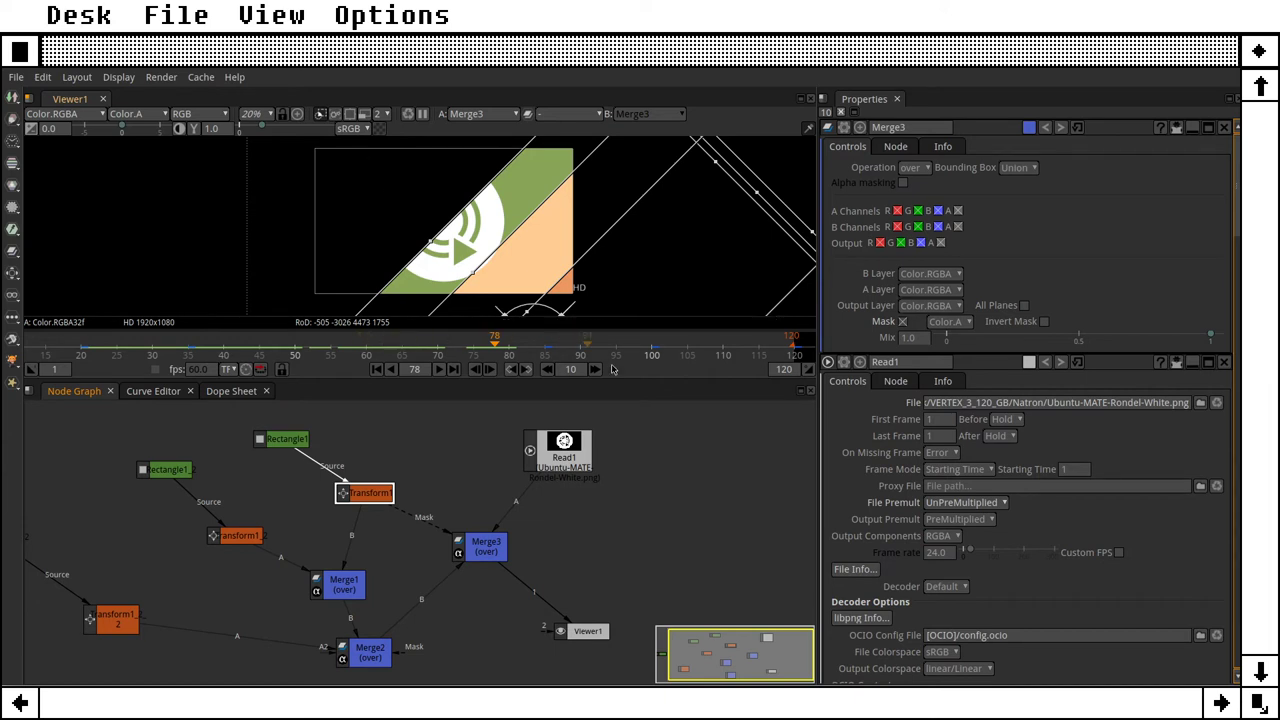
pyautogui.moveTo(634, 377); pyautogui.dragTo(634, 486)
pyautogui.scroll(-3, 646, 572)
pyautogui.scroll(-1, 646, 572)
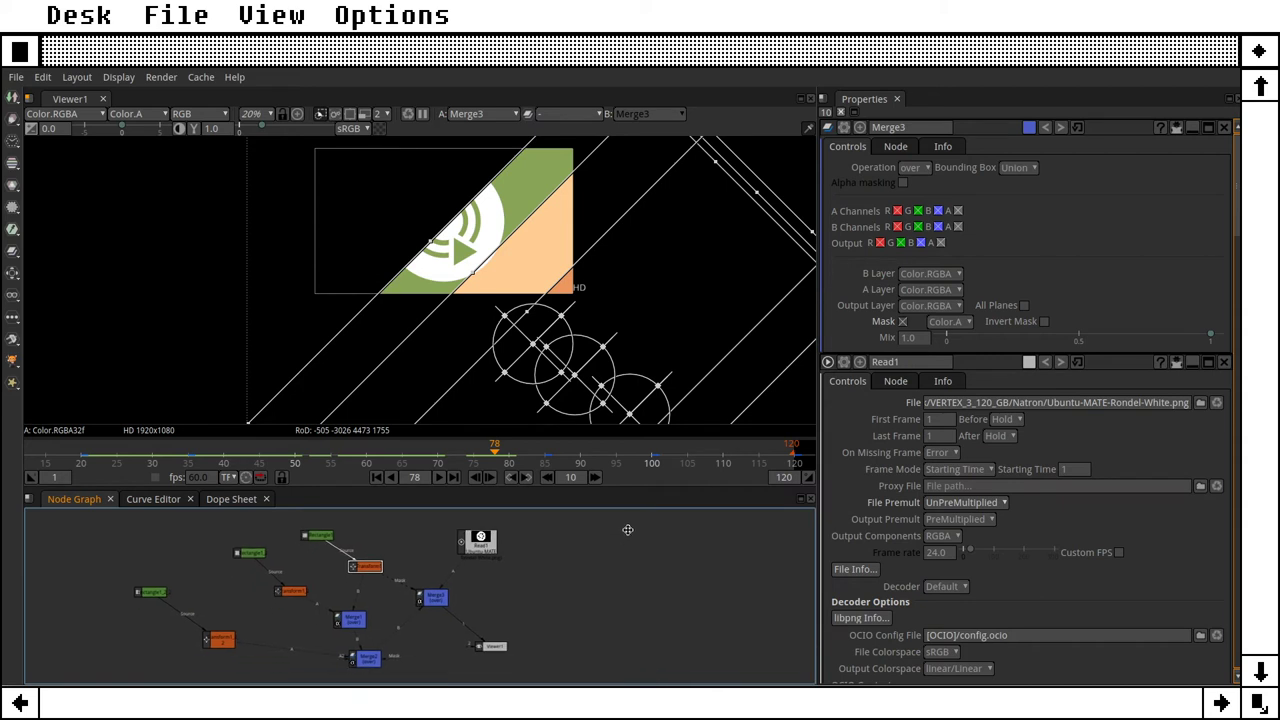
# Step: Show transparency as a checkerboard in the viewer and play the animation from the first frame, finishing back at frame 1
pyautogui.click(379, 130)
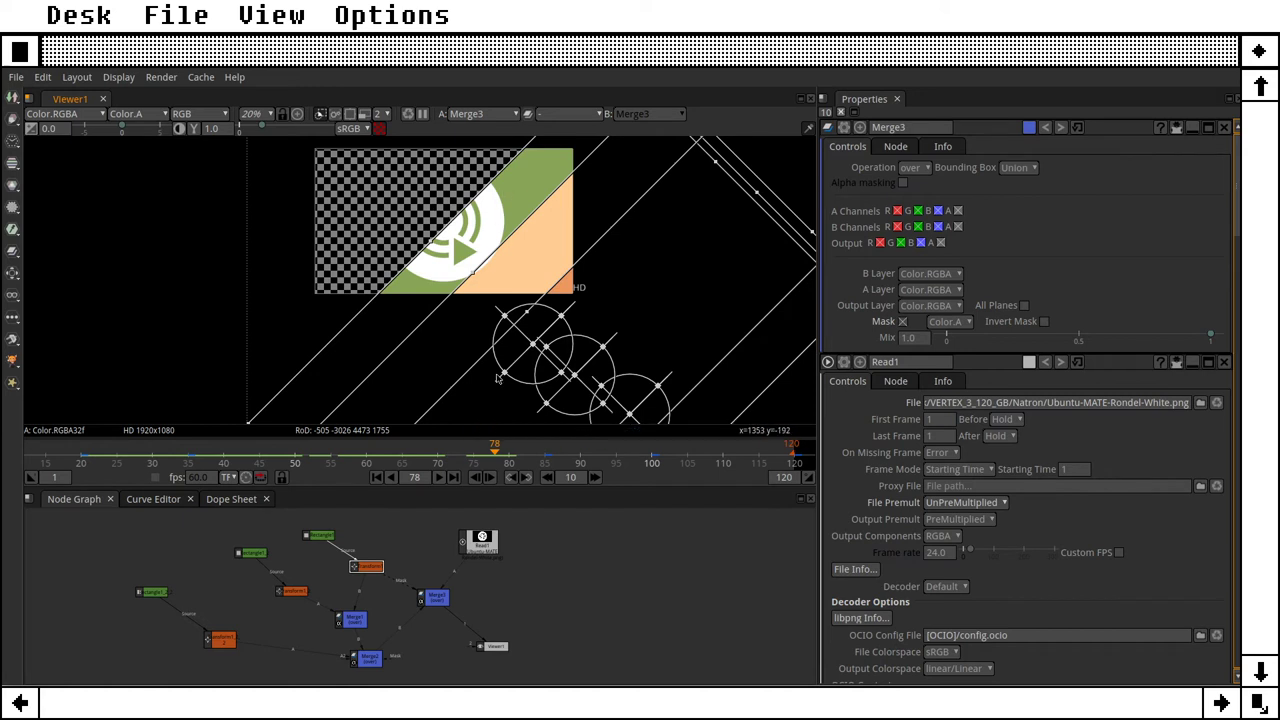
pyautogui.moveTo(491, 452); pyautogui.dragTo(290, 468)
pyautogui.click(376, 477)
pyautogui.click(438, 477)
pyautogui.scroll(3, 533, 245)
pyautogui.scroll(1, 533, 245)
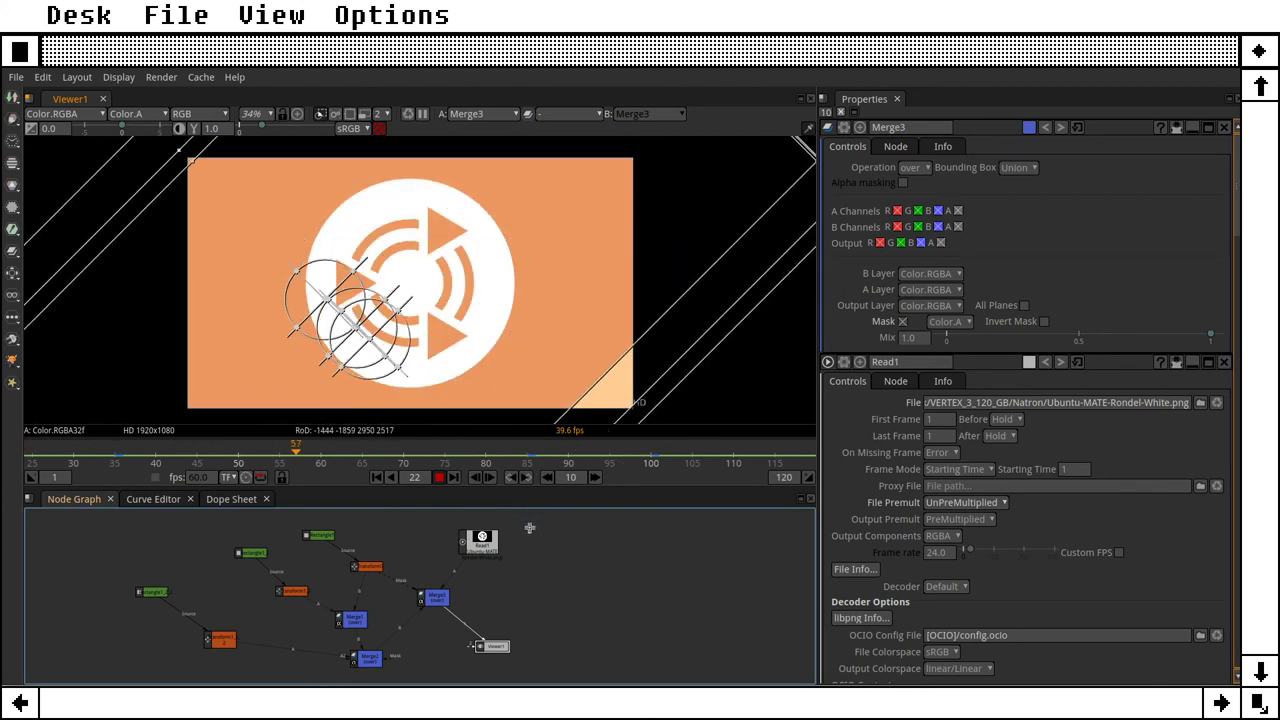
pyautogui.click(434, 480)
pyautogui.click(378, 478)
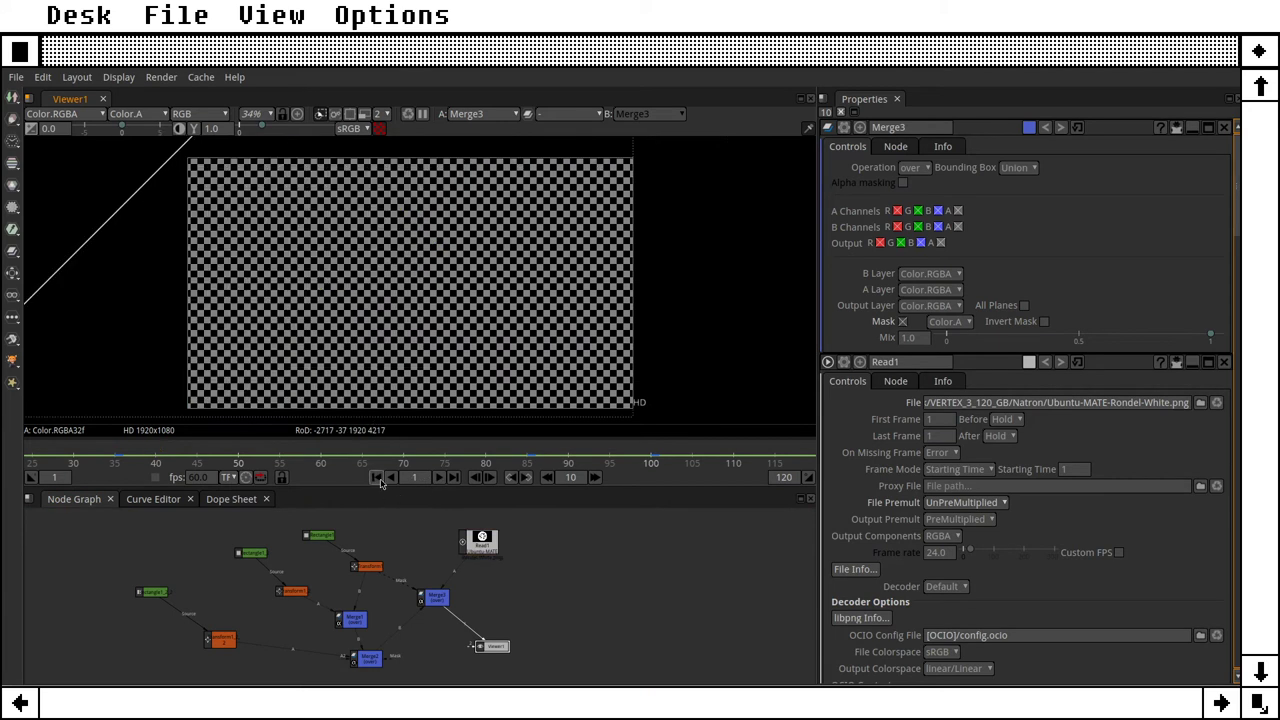
# Step: Set Transform1's motion blur to 1.01
pyautogui.click(437, 596)
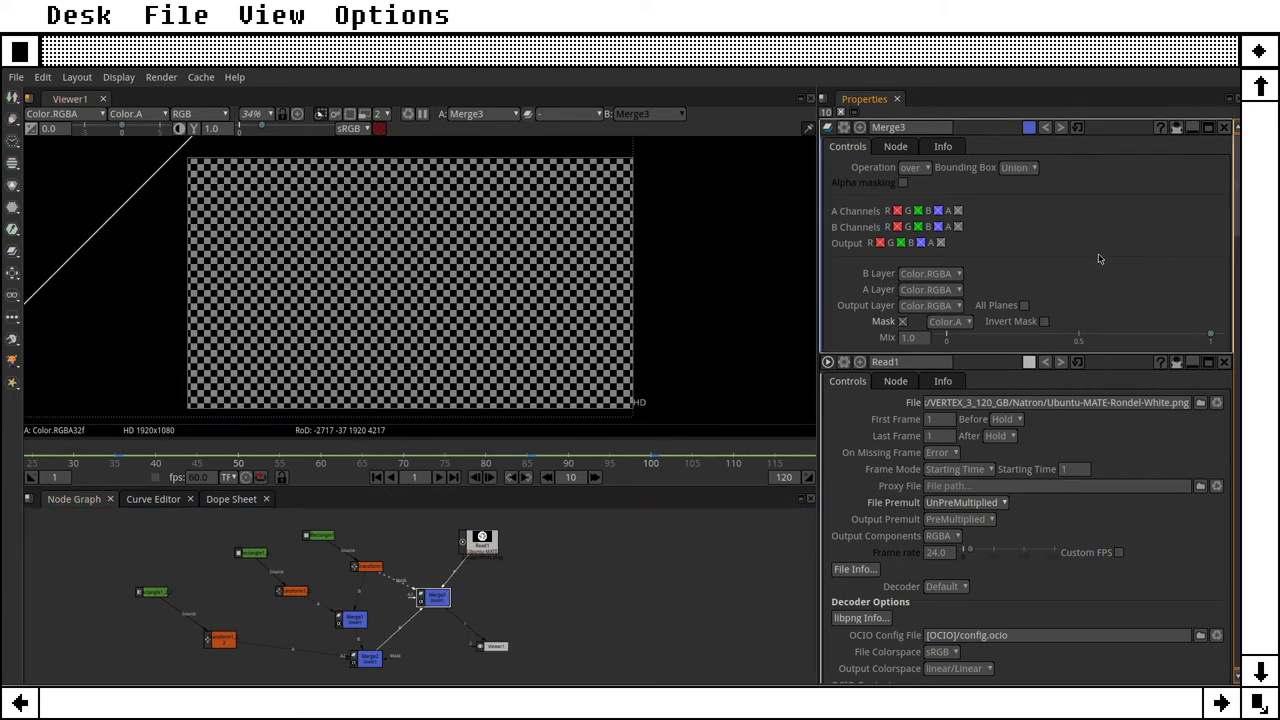
pyautogui.scroll(-1, 1087, 258)
pyautogui.scroll(1, 1087, 258)
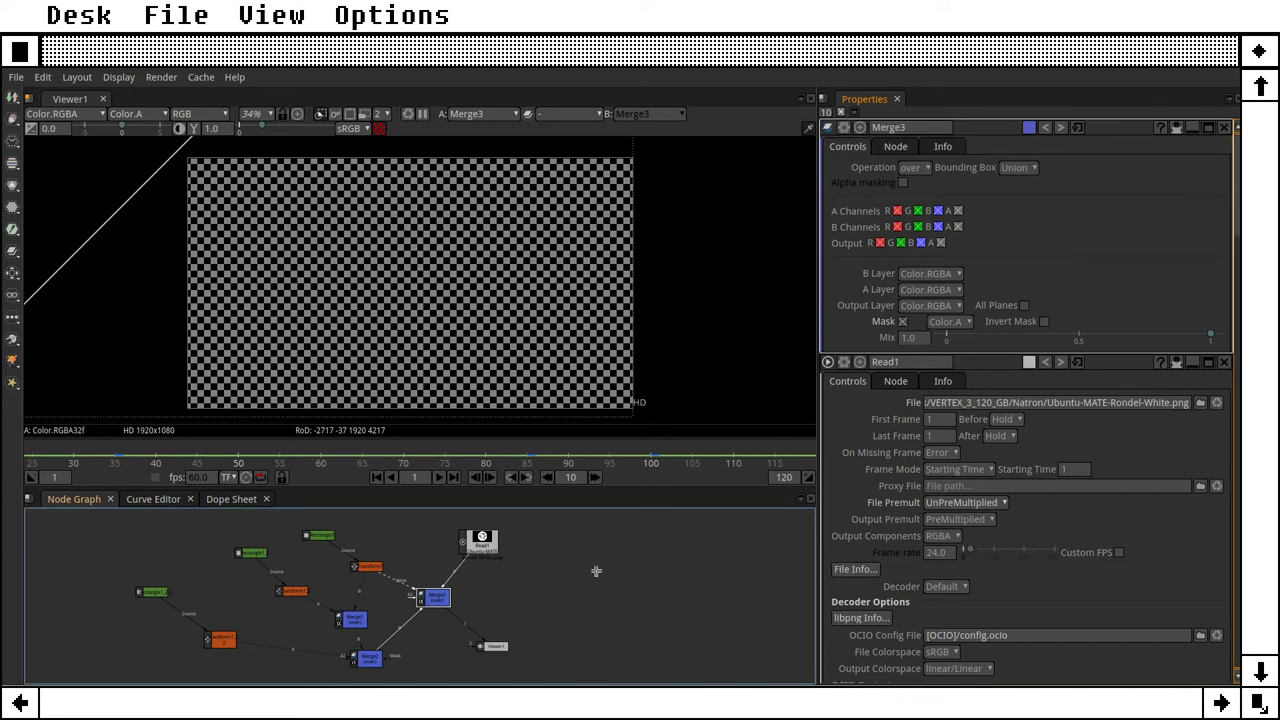
pyautogui.doubleClick(368, 566)
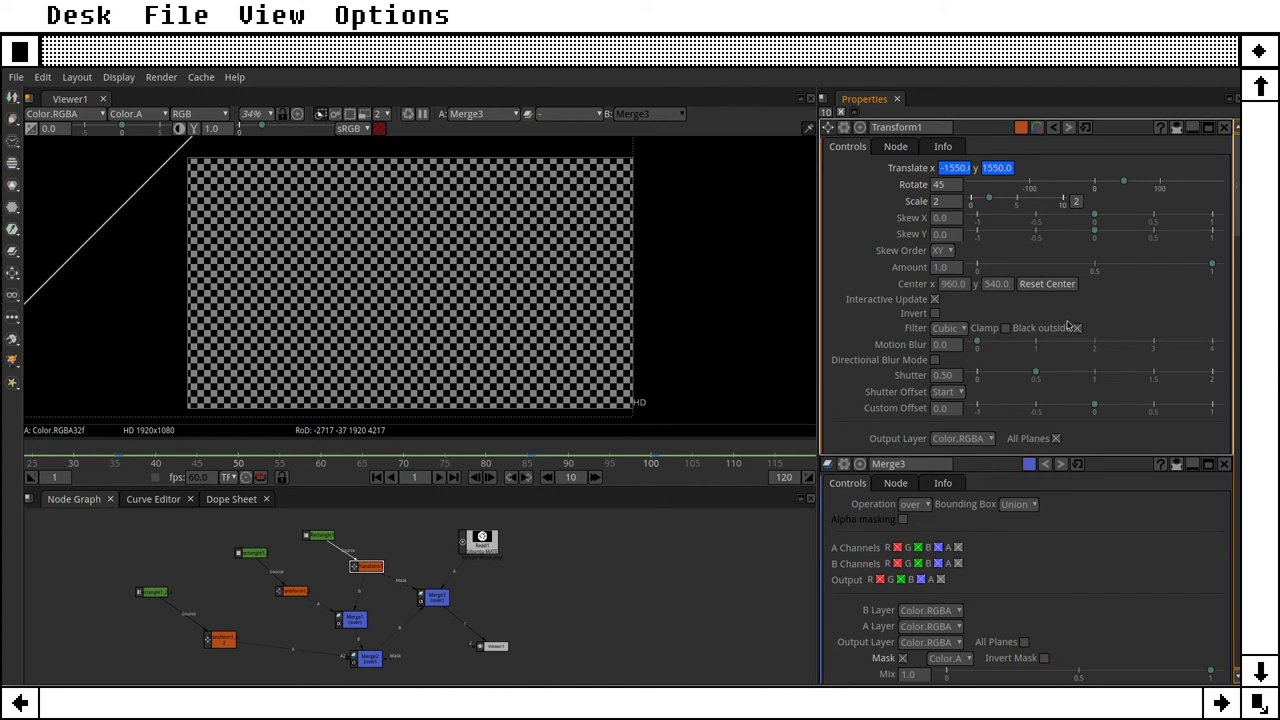
pyautogui.scroll(-1, 856, 347)
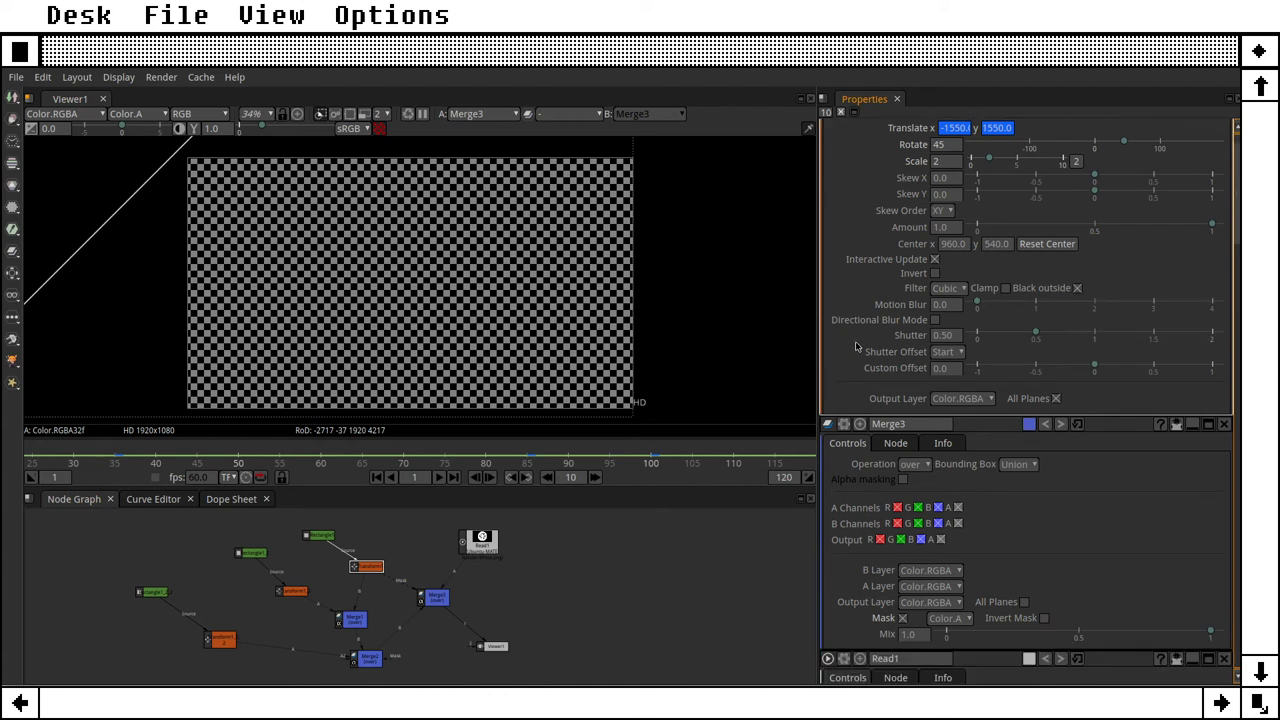
pyautogui.scroll(1, 856, 347)
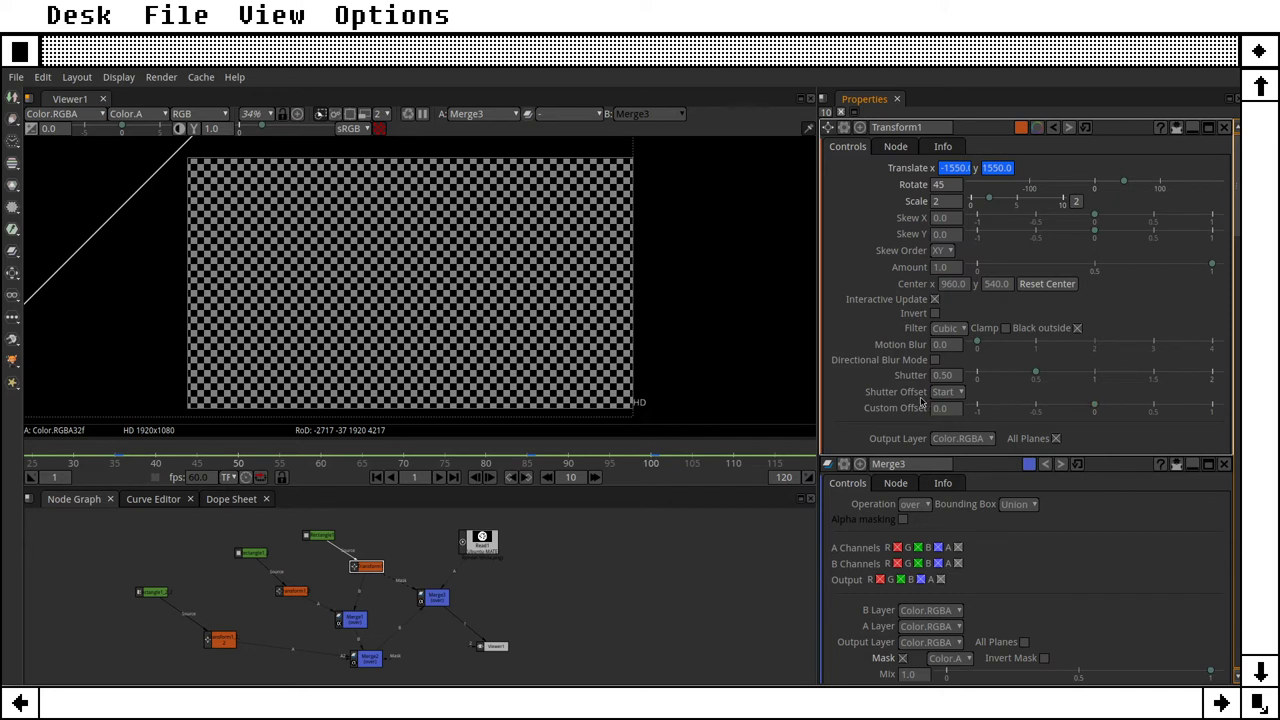
pyautogui.click(945, 345)
pyautogui.moveTo(977, 344); pyautogui.dragTo(1037, 348)
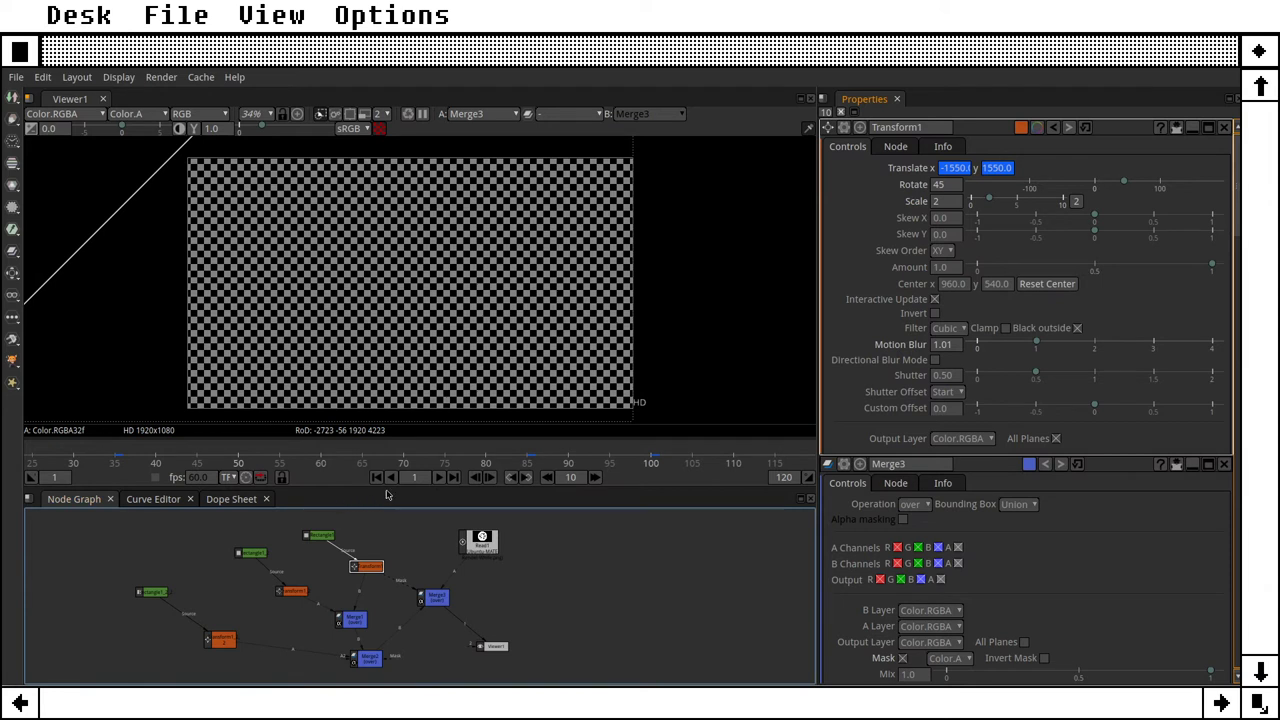
# Step: Play the animation to judge the motion blur, stop at frame 29 and reset Transform1's motion blur to 0.0
pyautogui.click(440, 480)
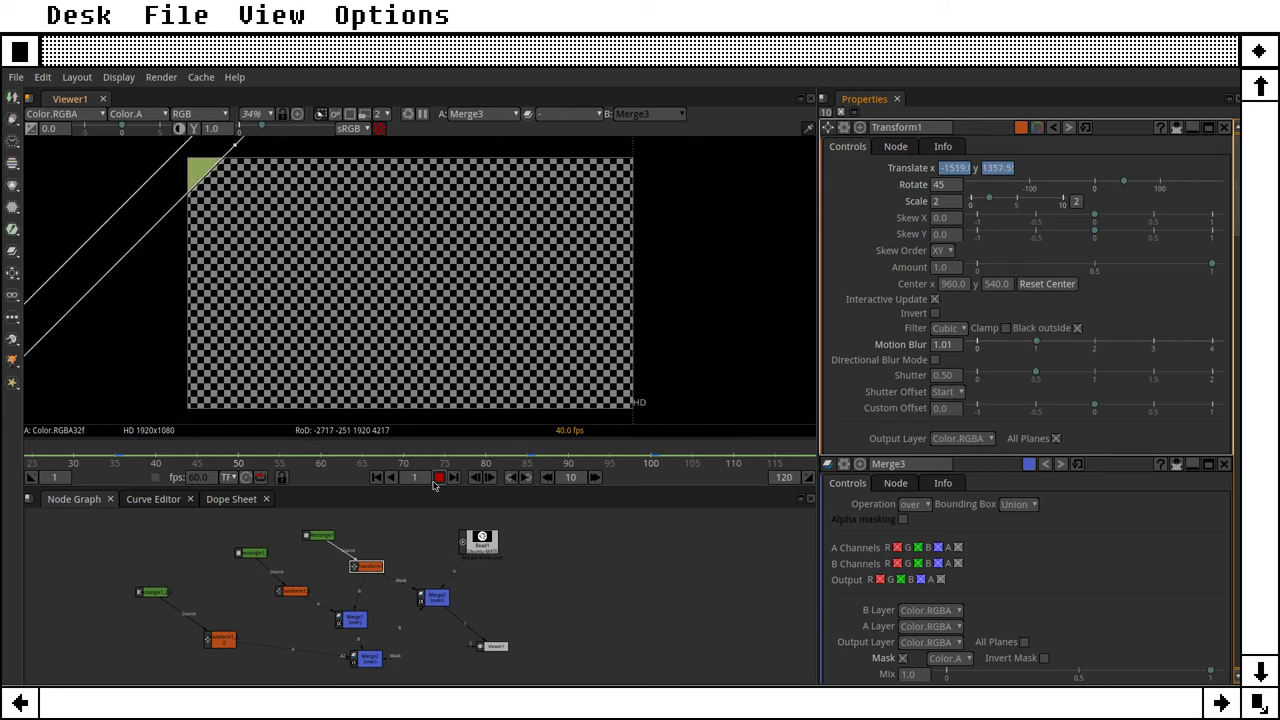
pyautogui.press('k')
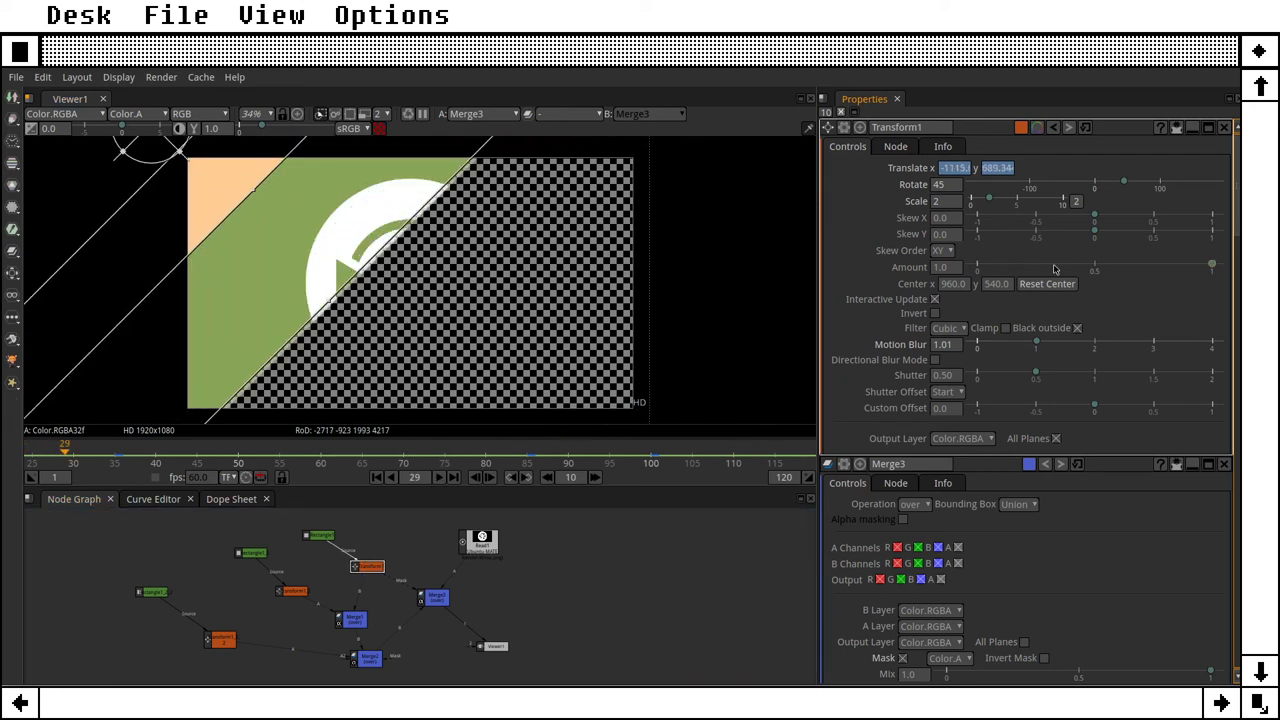
pyautogui.moveTo(1035, 344); pyautogui.dragTo(977, 344)
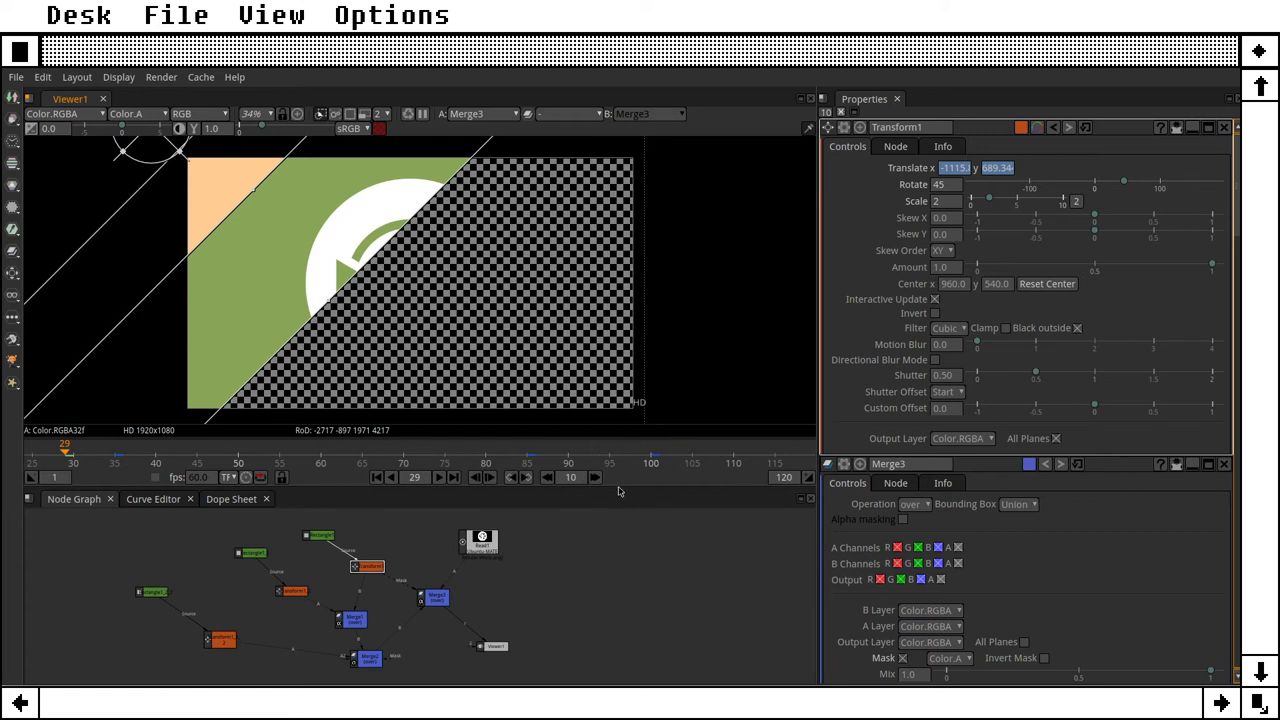
# Step: Enlarge the node graph area by shrinking the viewer, with the nodes shown larger around Merge3 and Viewer1
pyautogui.moveTo(619, 491); pyautogui.dragTo(645, 422)
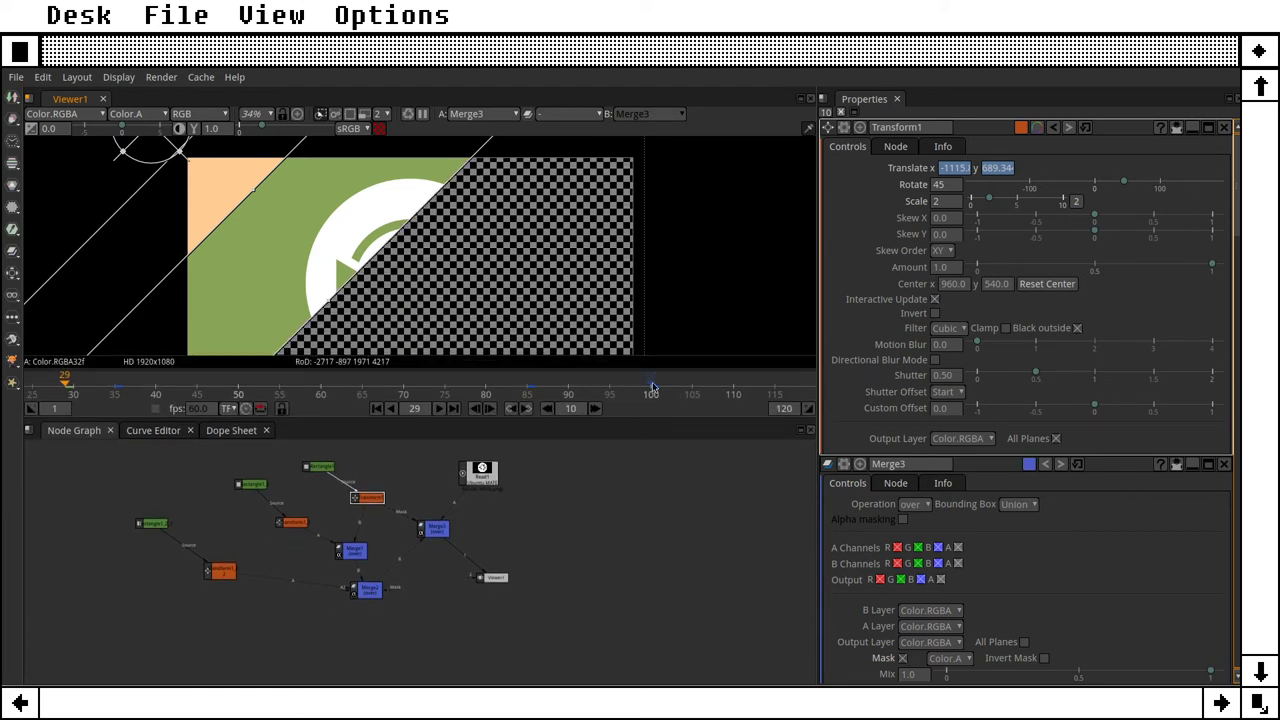
pyautogui.scroll(2, 558, 554)
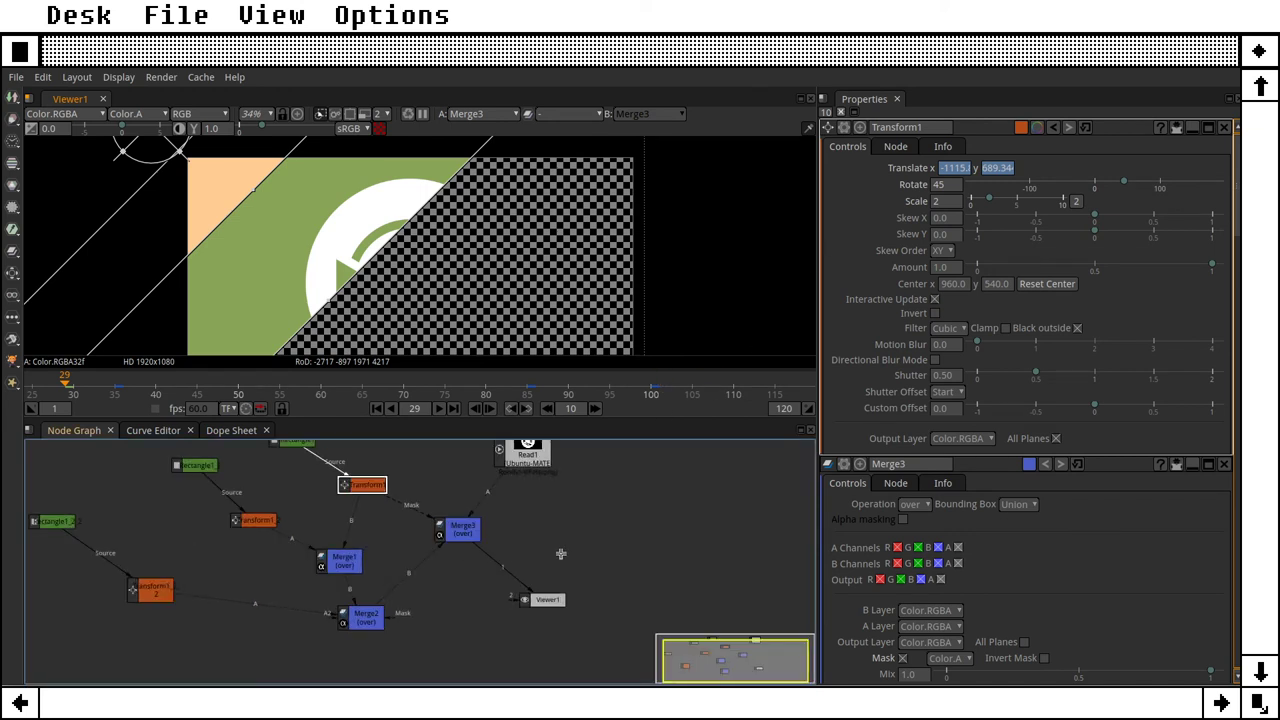
# Step: Add an image Write node to the node graph, bringing up its Save Sequence dialog
pyautogui.scroll(1, 565, 558)
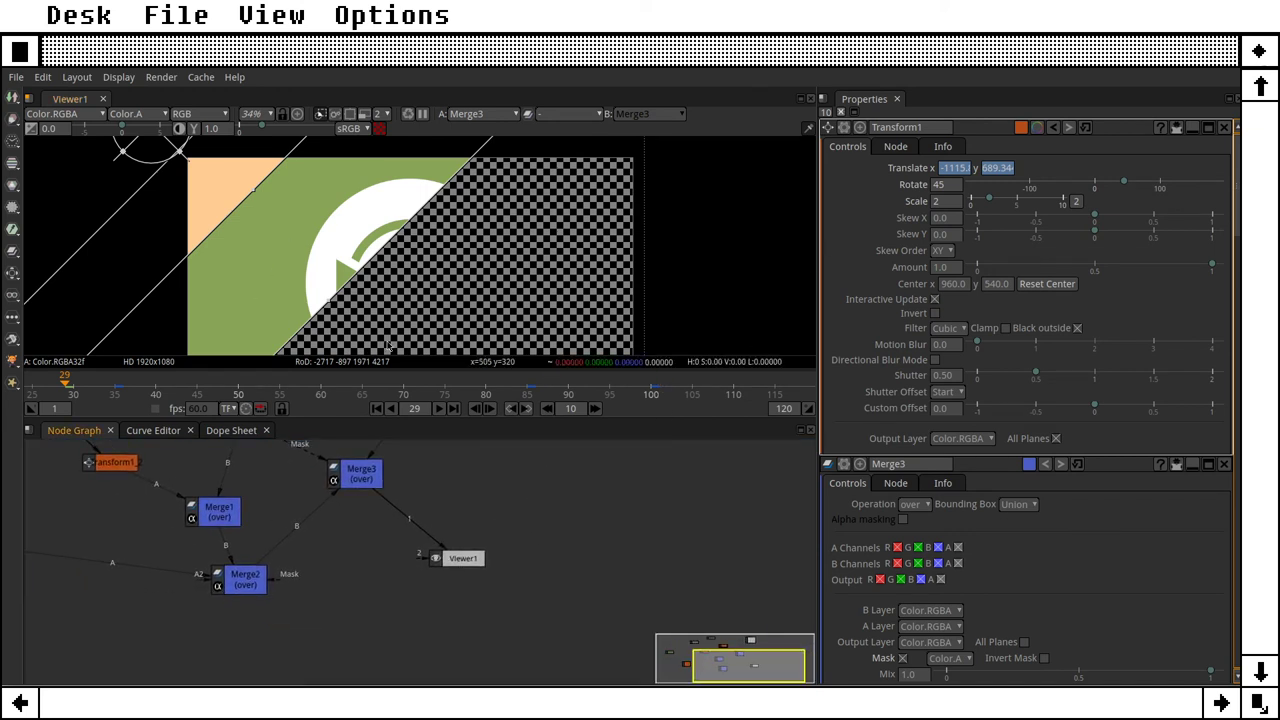
pyautogui.scroll(-2, 620, 245)
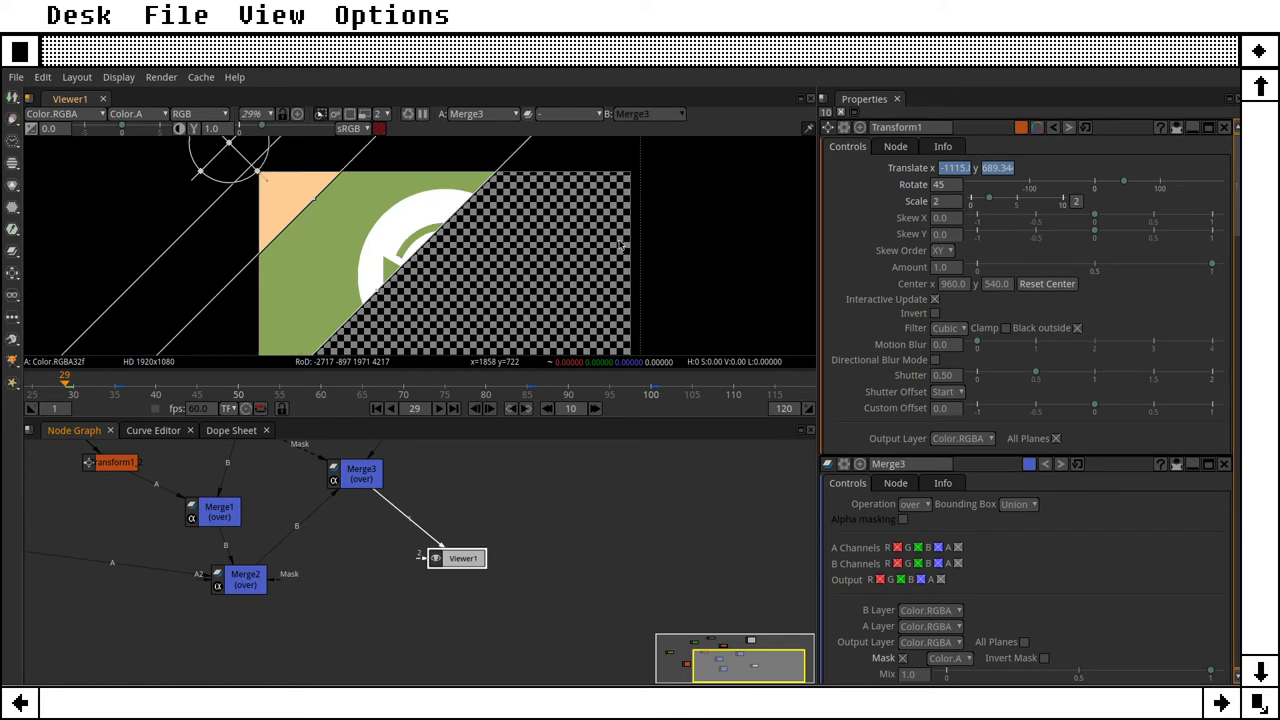
pyautogui.scroll(-1, 607, 214)
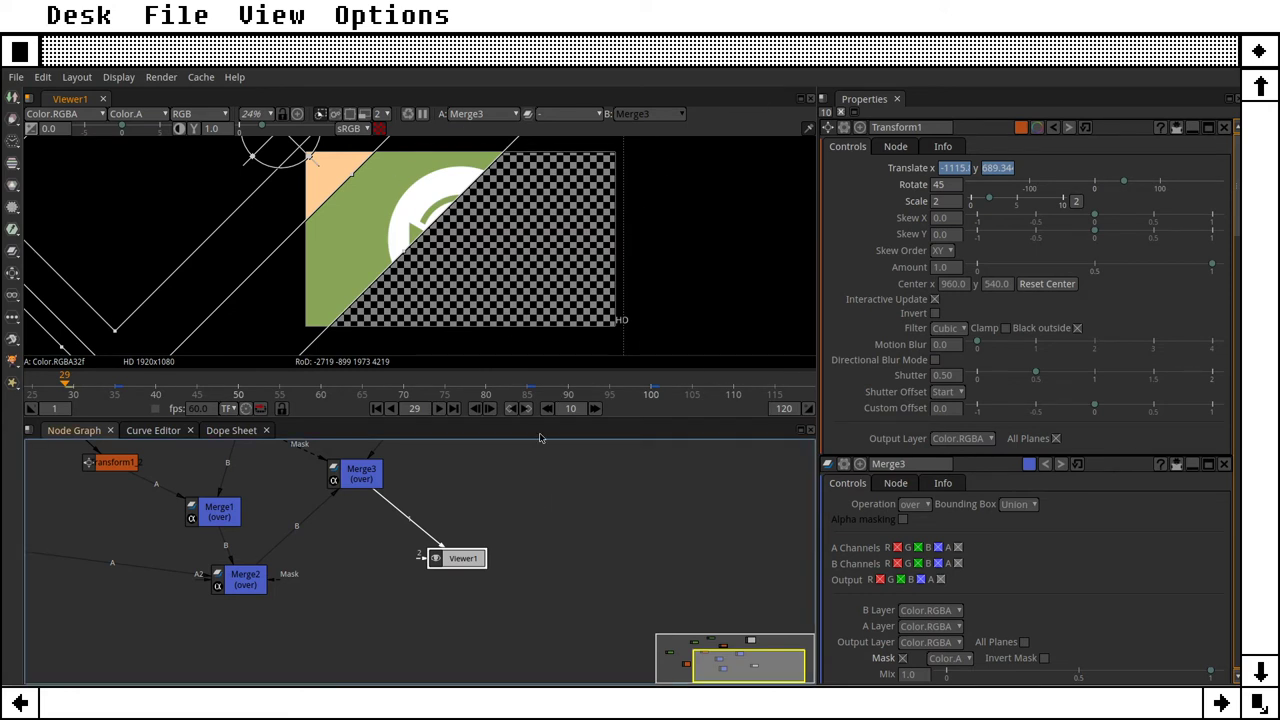
pyautogui.moveTo(462, 558); pyautogui.dragTo(466, 563)
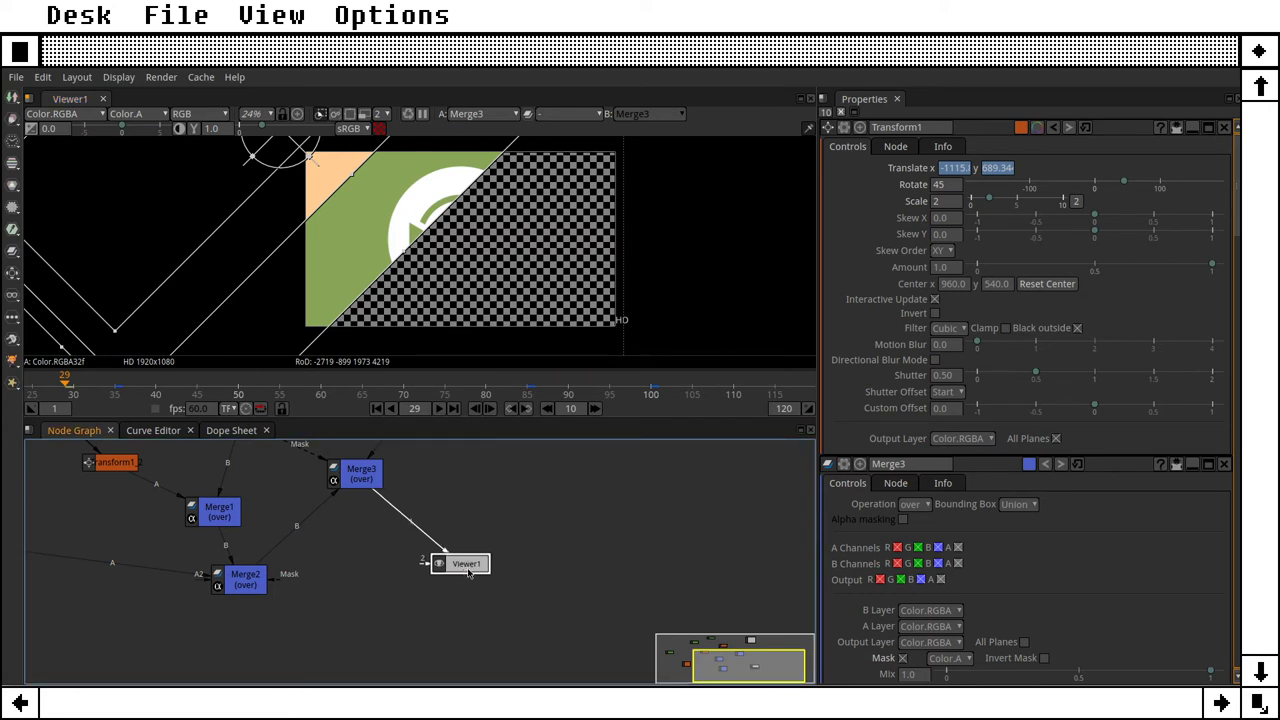
pyautogui.rightClick(552, 502)
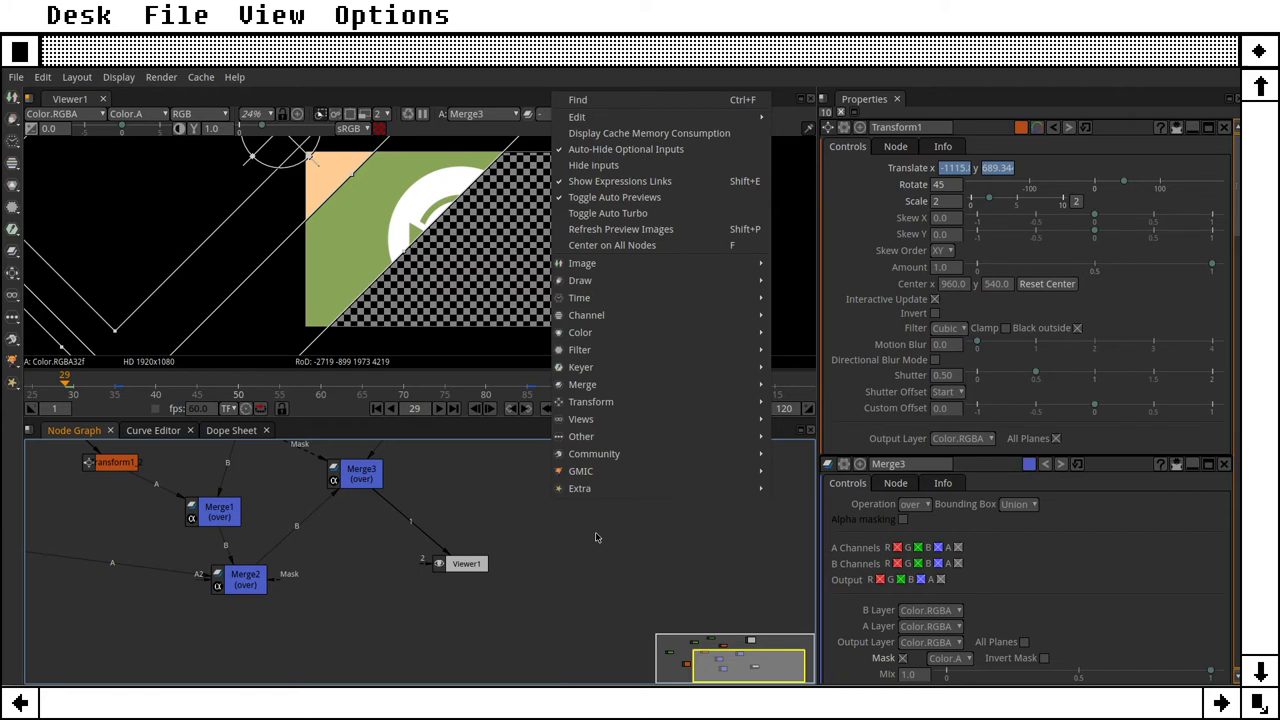
pyautogui.moveTo(650, 366)
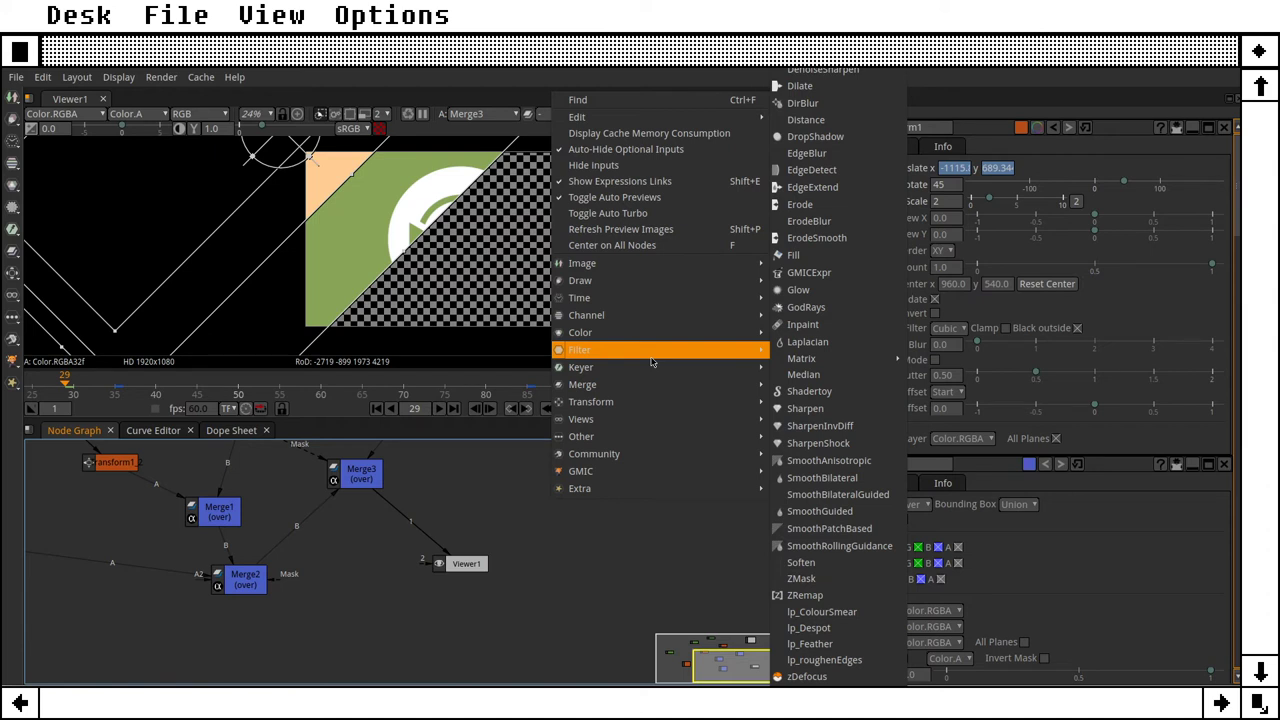
pyautogui.moveTo(653, 320)
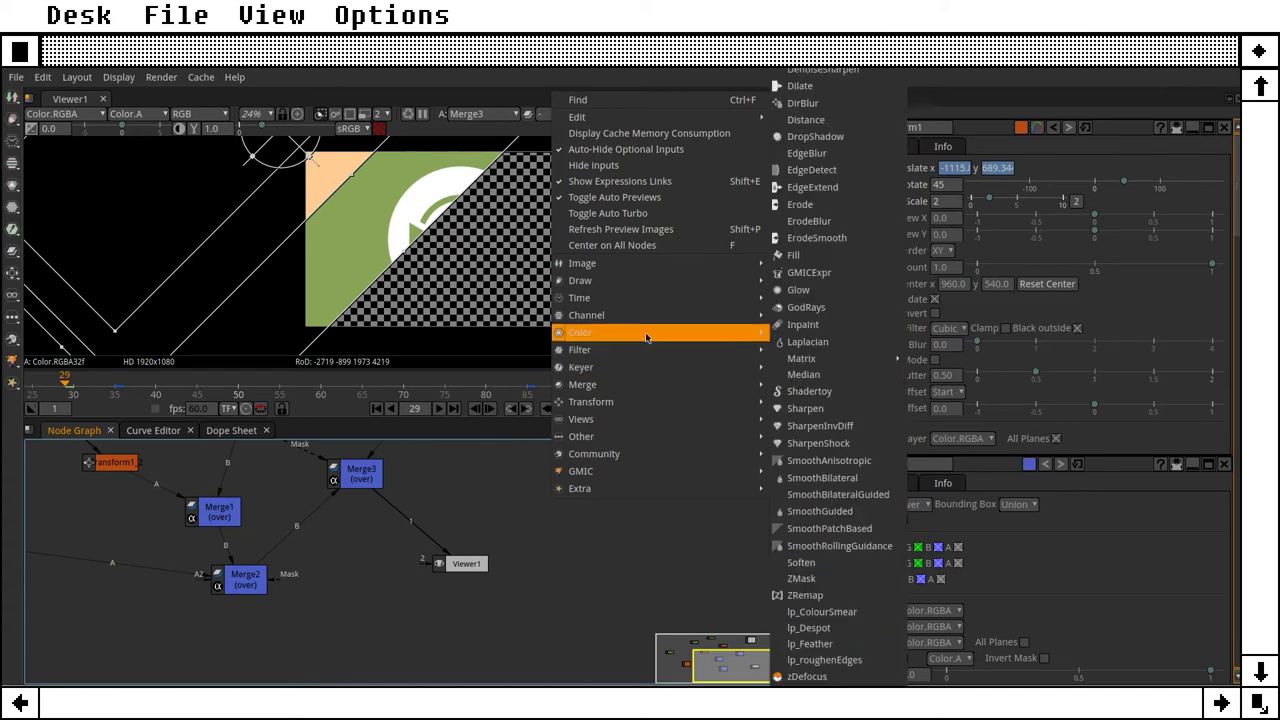
pyautogui.moveTo(645, 259)
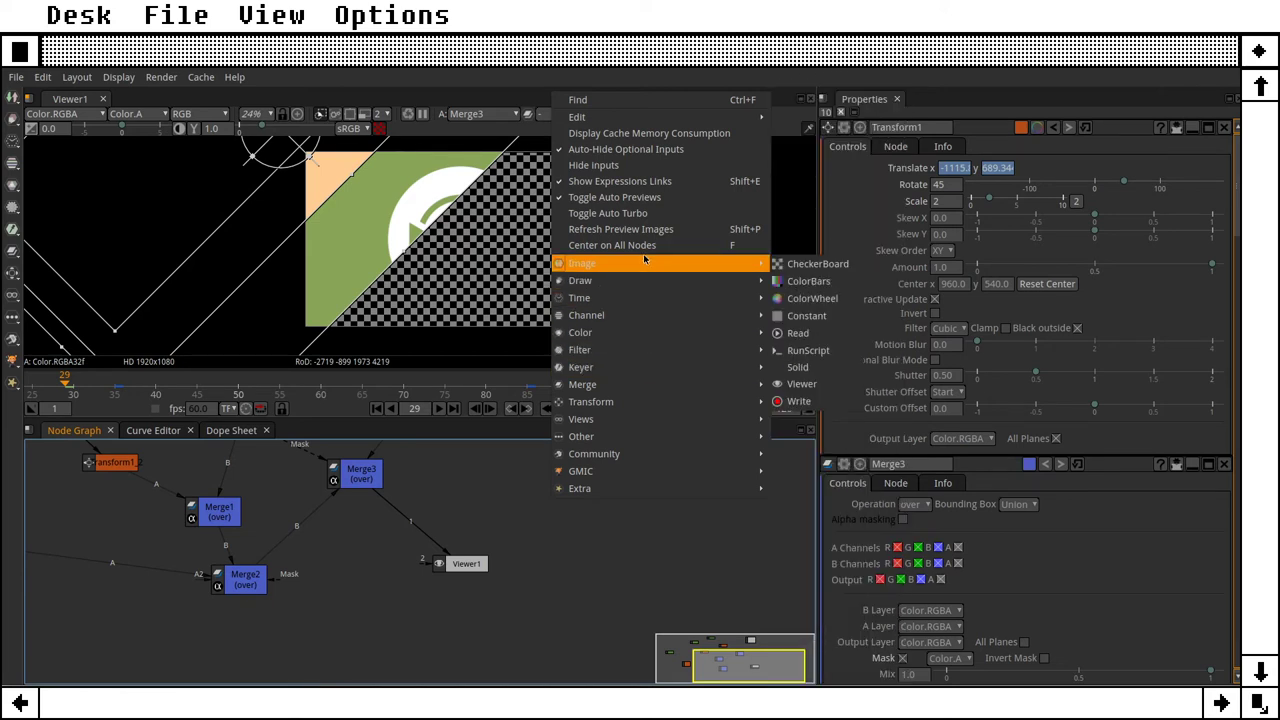
pyautogui.click(818, 400)
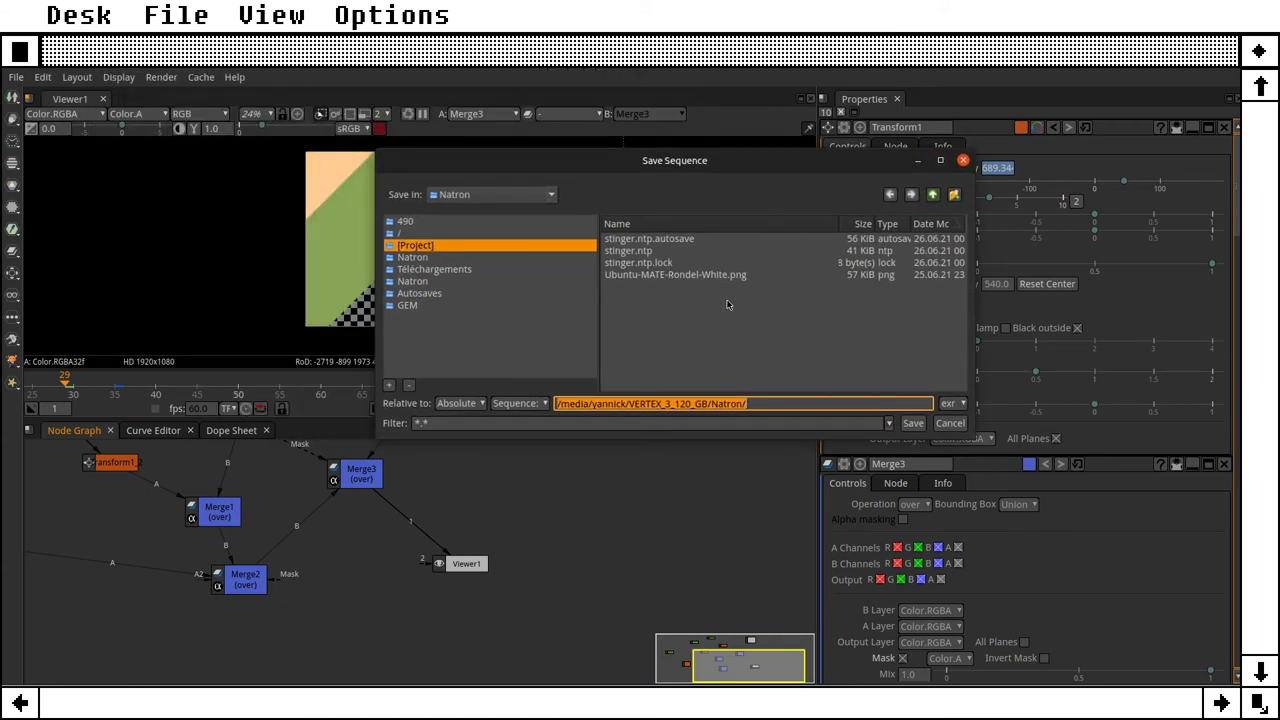
# Step: Create a folder named Images inside the project's Natron folder and open it as the save location
pyautogui.click(424, 234)
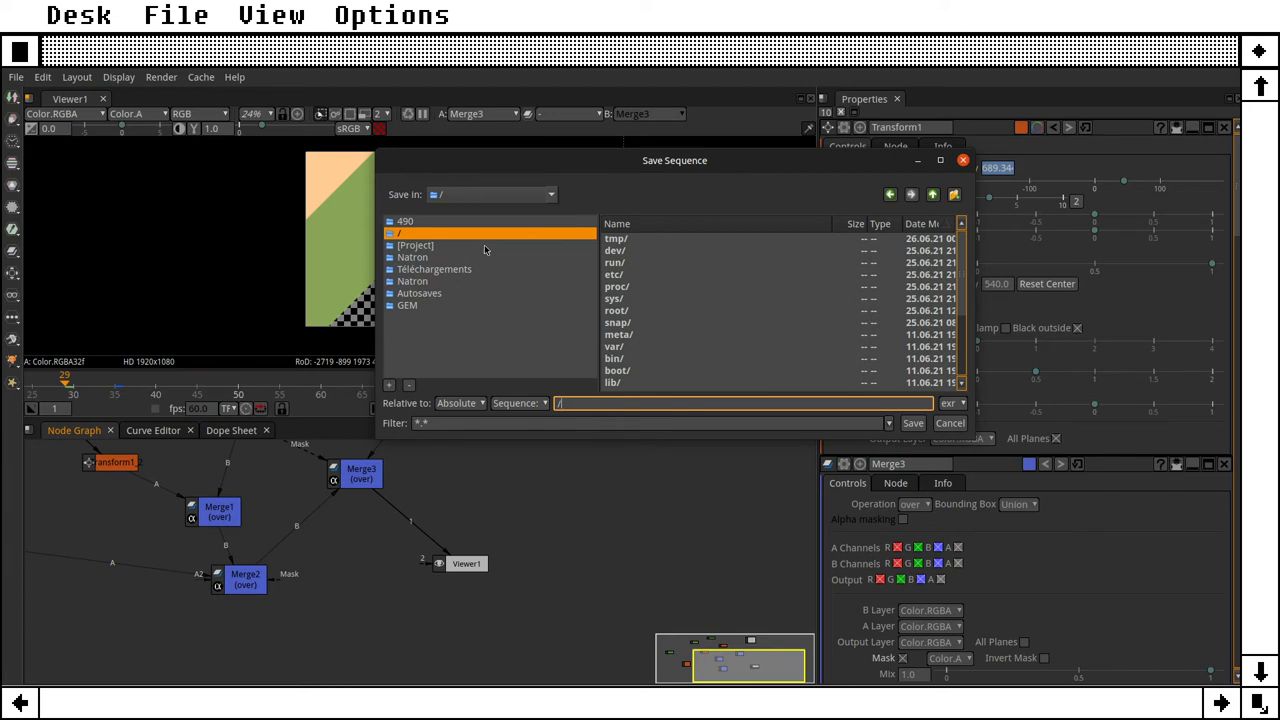
pyautogui.click(485, 246)
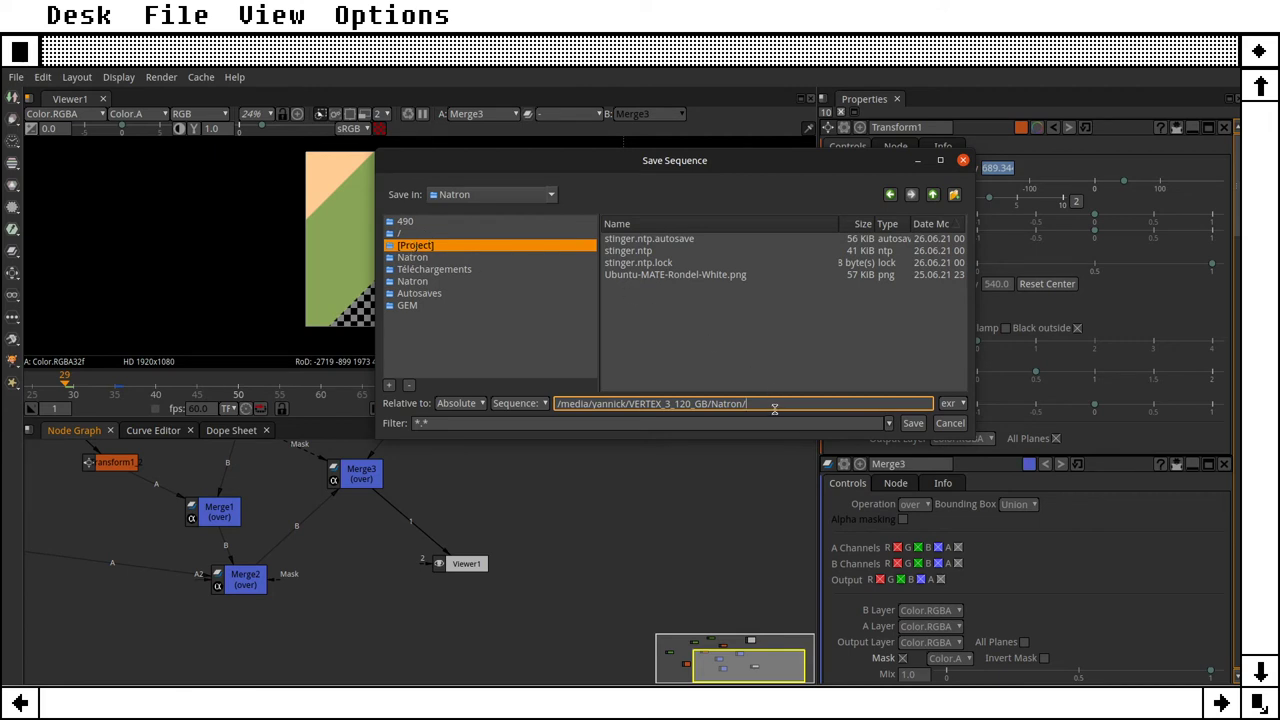
pyautogui.click(954, 194)
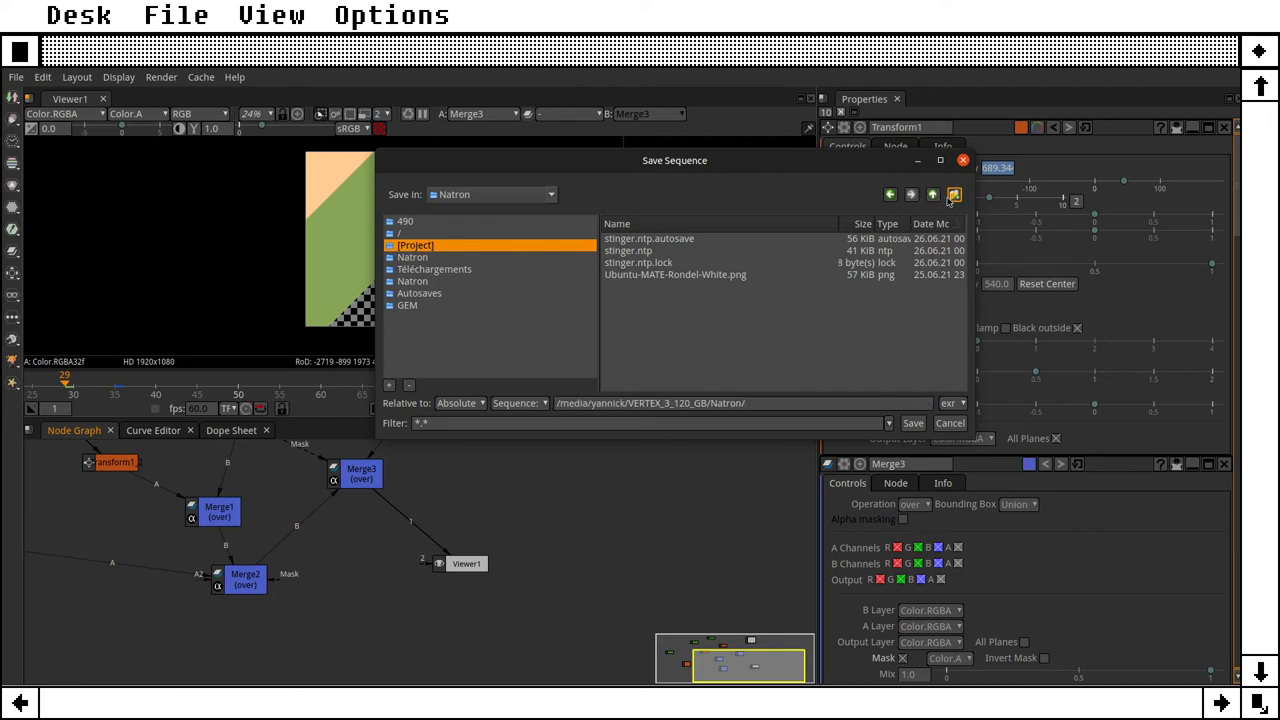
pyautogui.click(643, 269)
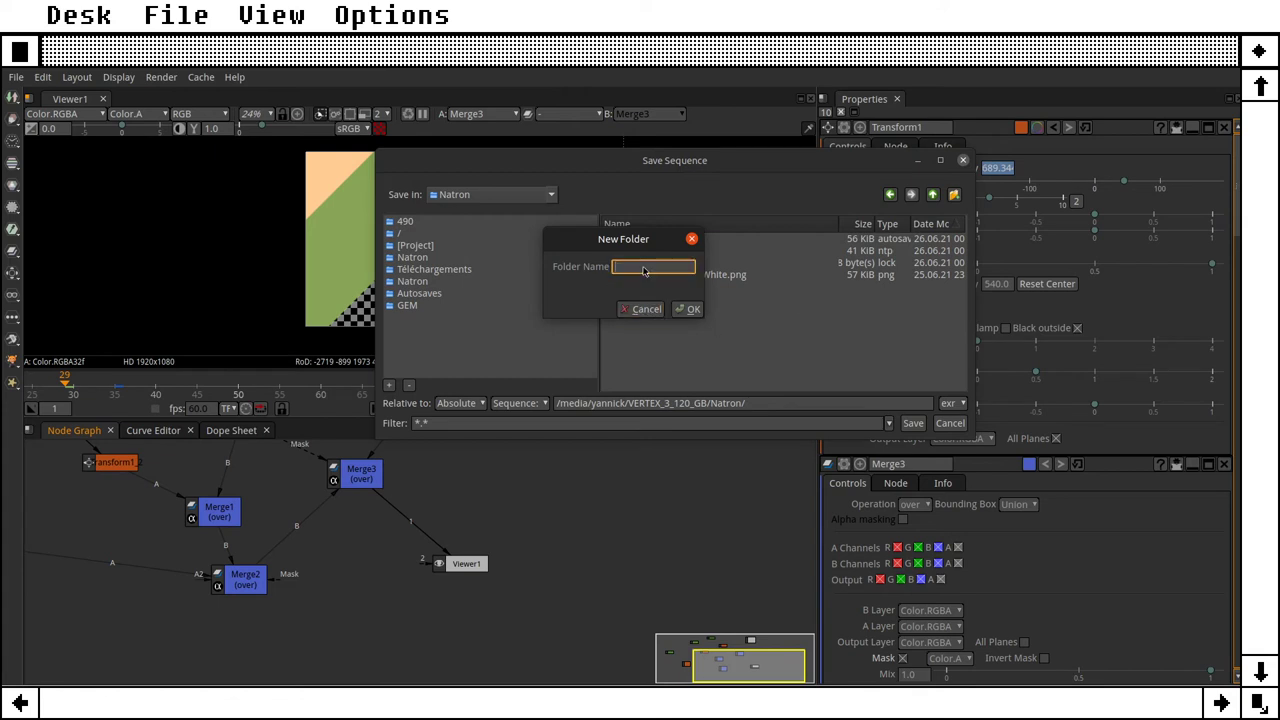
pyautogui.write('Images')
pyautogui.press('Return')
pyautogui.doubleClick(635, 240)
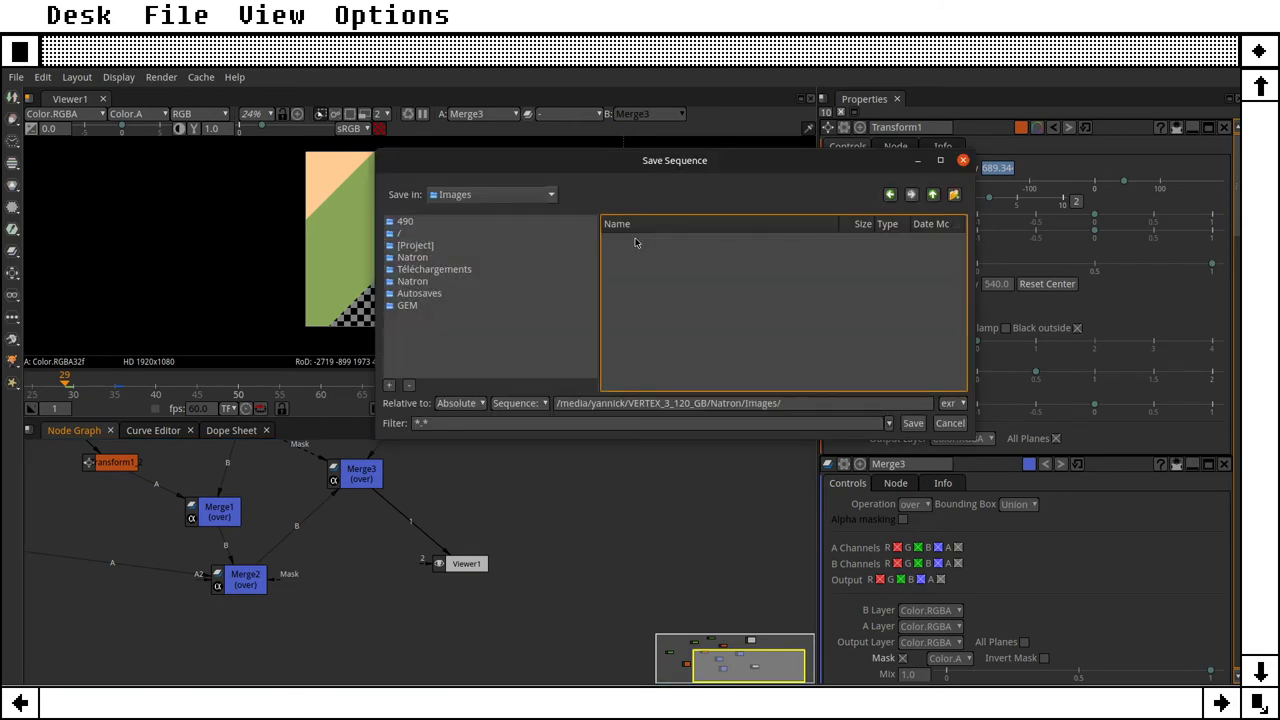
# Step: Name the output sequence ###.png in the Images folder and save it as the Write node's file
pyautogui.click(804, 404)
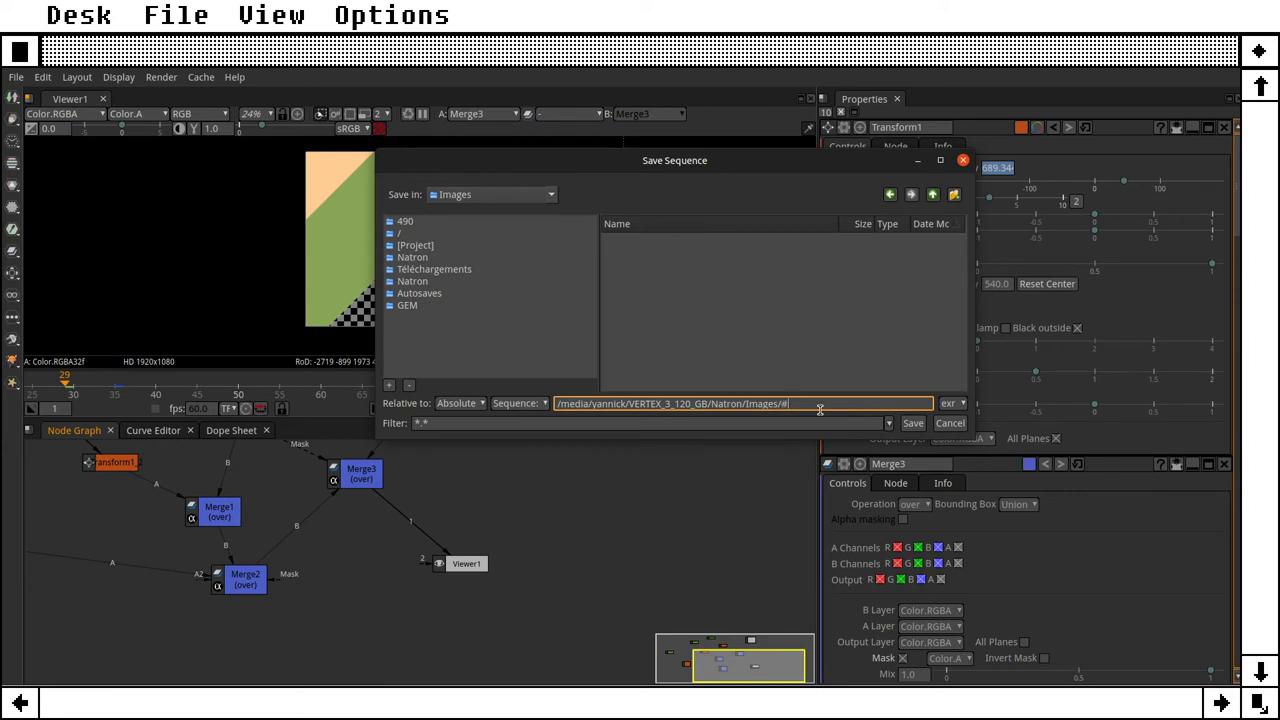
pyautogui.write('png')
pyautogui.click(524, 405)
pyautogui.click(527, 405)
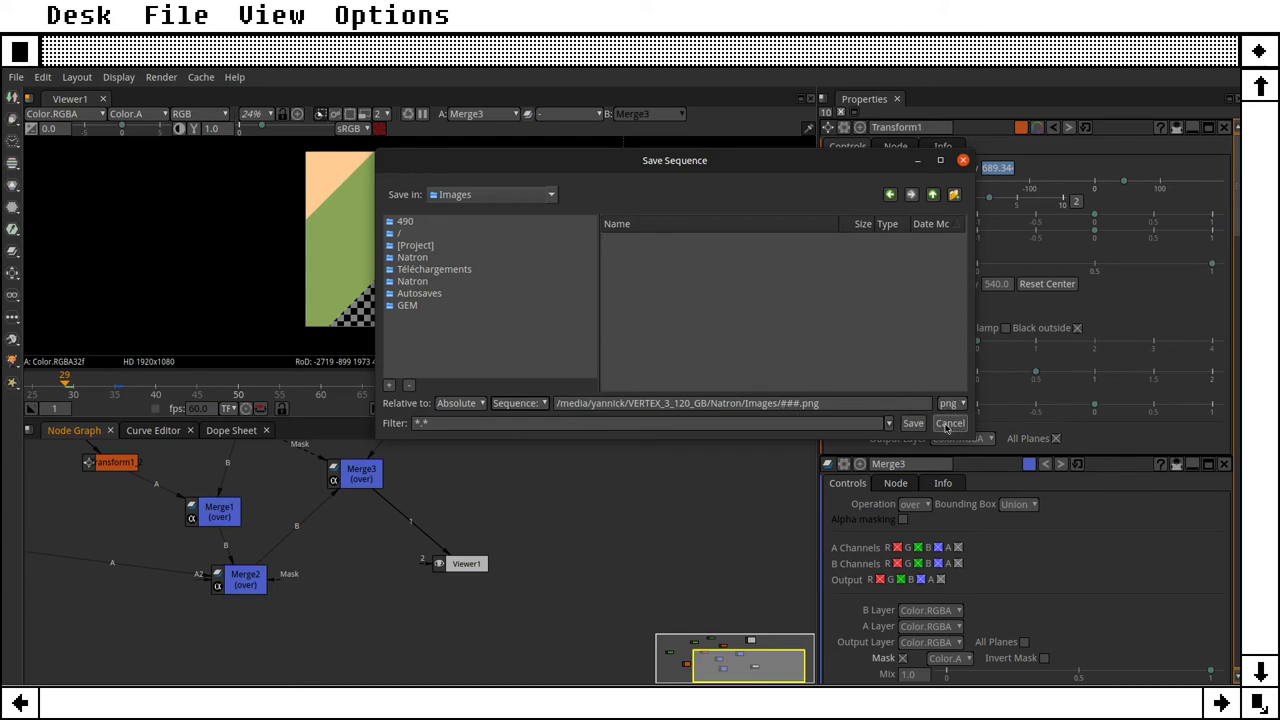
pyautogui.click(913, 423)
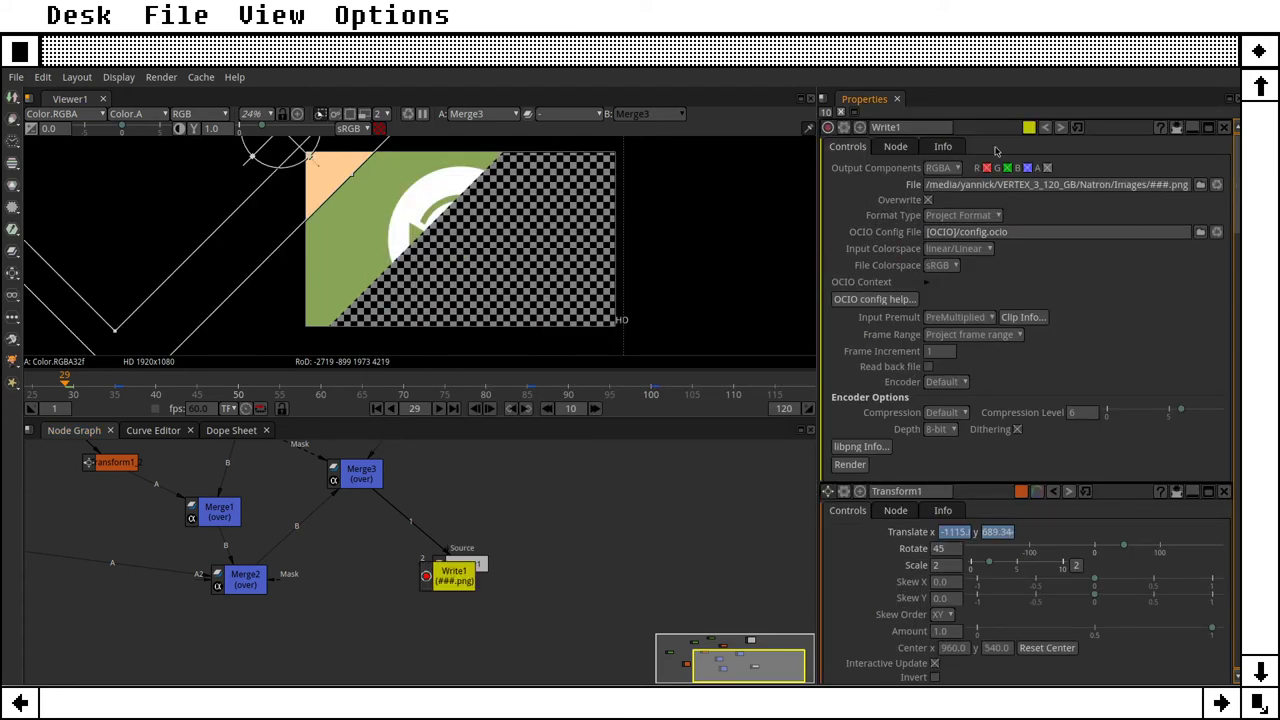
# Step: Connect Write1's source to Merge3 with the node placed clear of Viewer1, and render the PNG sequence
pyautogui.moveTo(494, 575); pyautogui.dragTo(658, 550)
pyautogui.moveTo(455, 563); pyautogui.dragTo(452, 583)
pyautogui.moveTo(620, 526); pyautogui.dragTo(362, 476)
pyautogui.moveTo(625, 572); pyautogui.dragTo(590, 538)
pyautogui.click(451, 593)
pyautogui.moveTo(451, 597); pyautogui.dragTo(449, 608)
pyautogui.moveTo(579, 529); pyautogui.dragTo(556, 517)
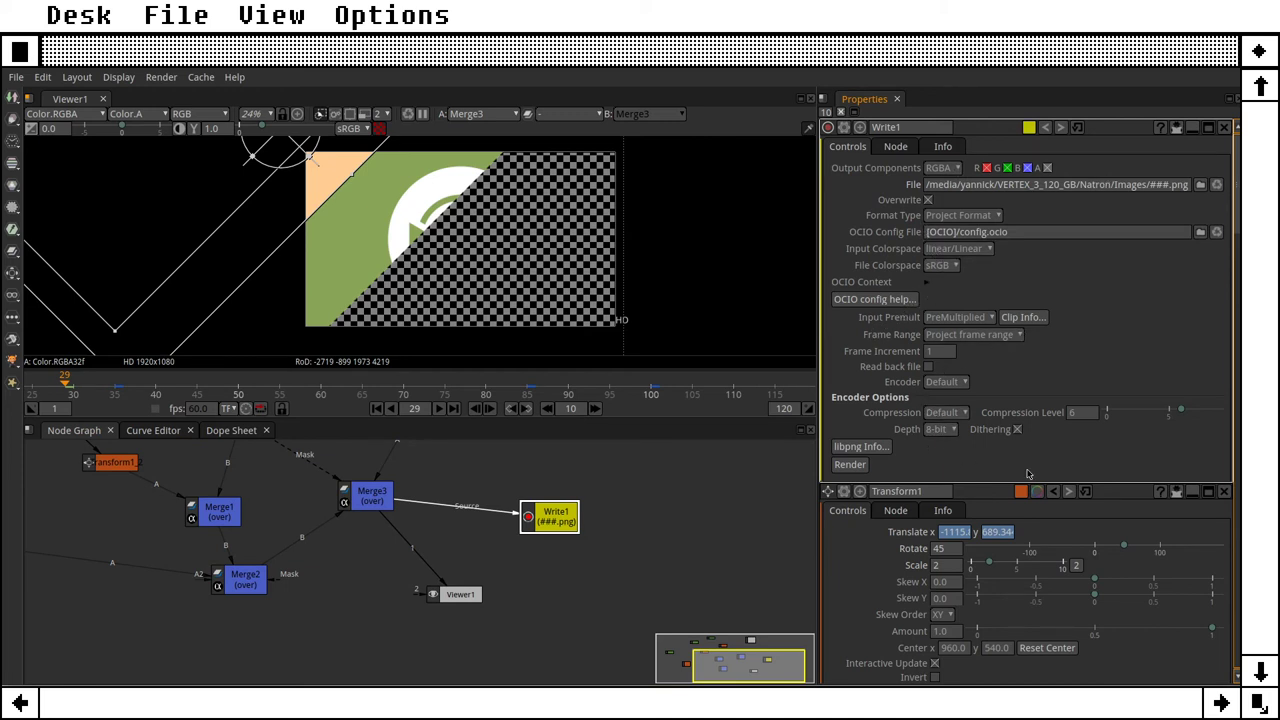
pyautogui.click(848, 465)
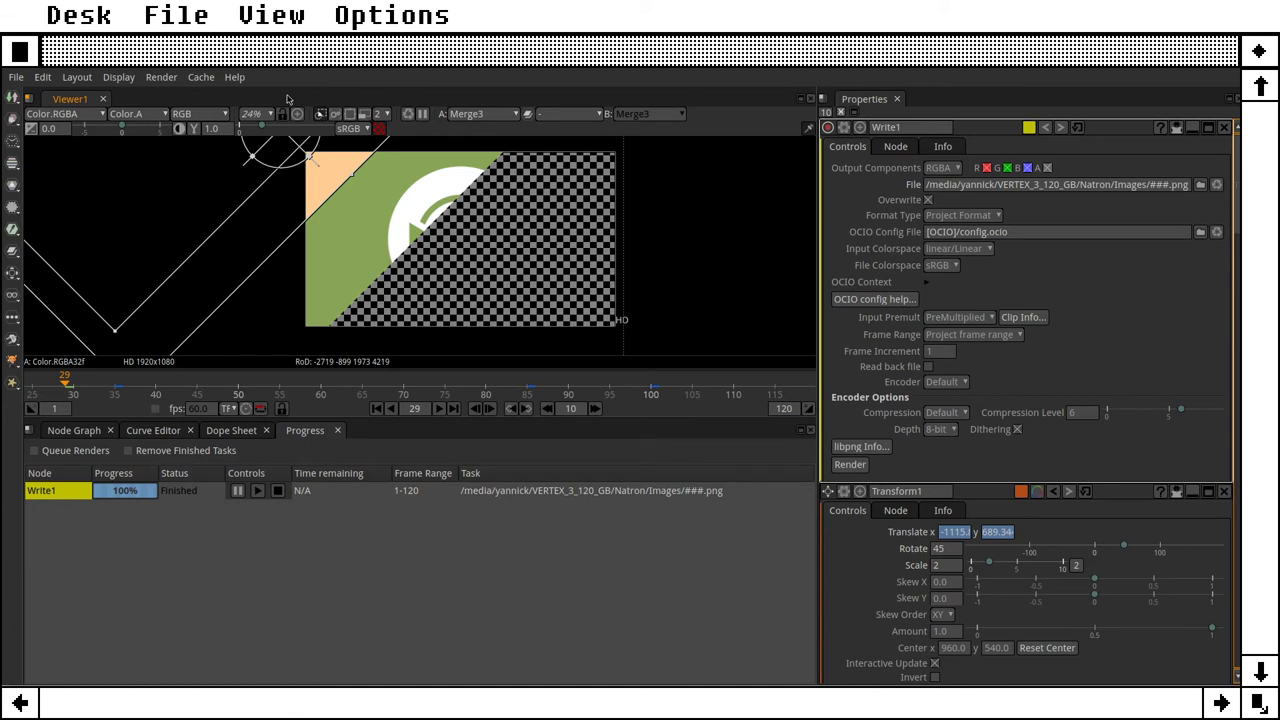
# Step: Review the number of render threads and parallel renders in the Threading preferences, and close them by saving
pyautogui.click(45, 79)
pyautogui.click(68, 93)
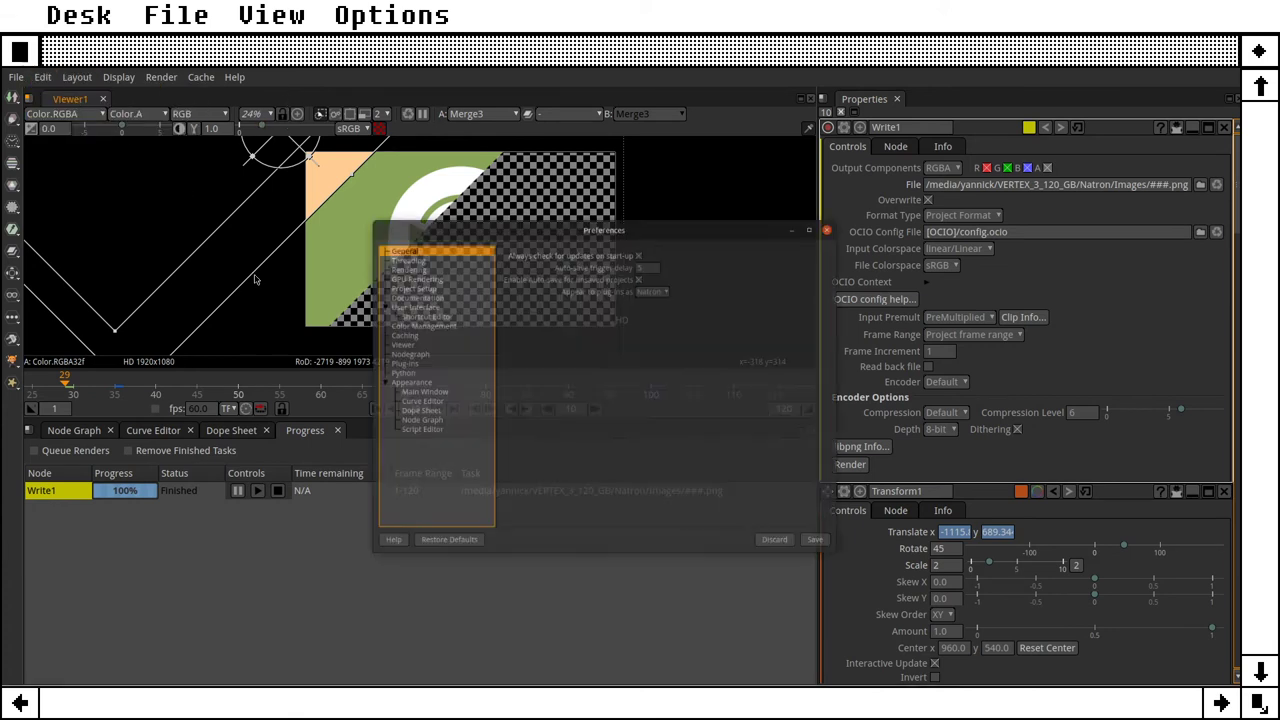
pyautogui.click(368, 178)
pyautogui.click(686, 175)
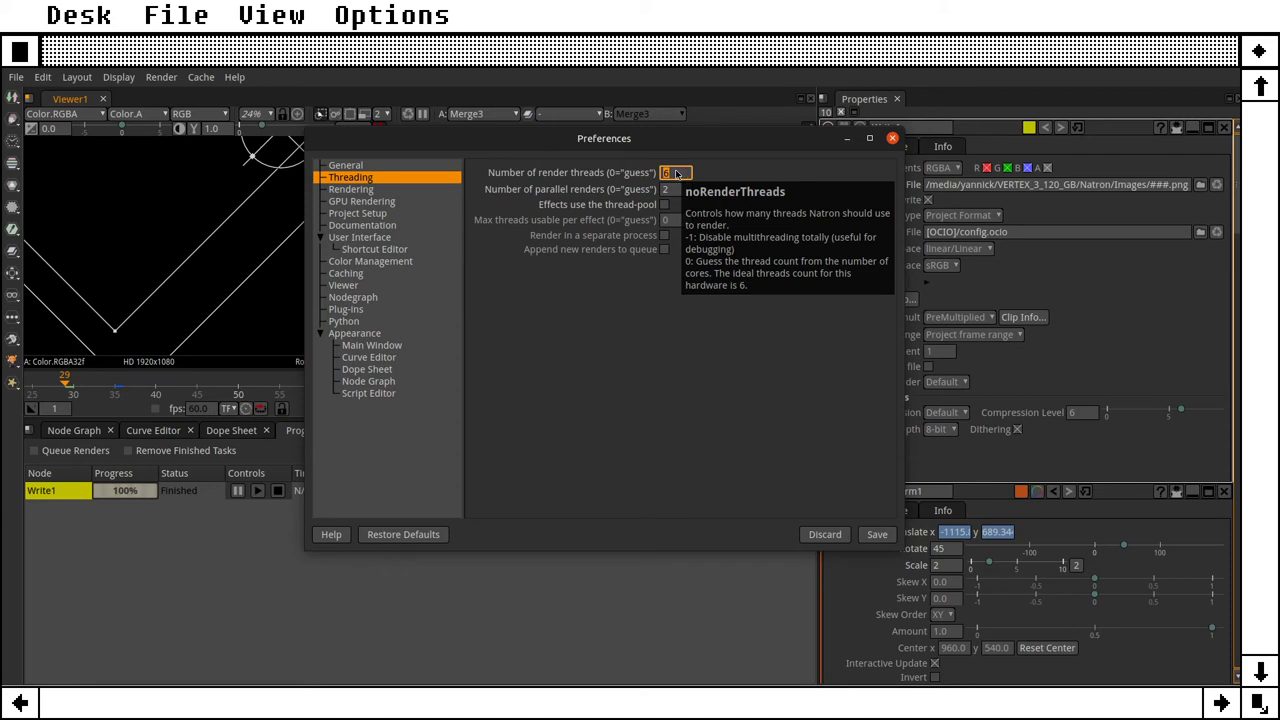
pyautogui.write('0')
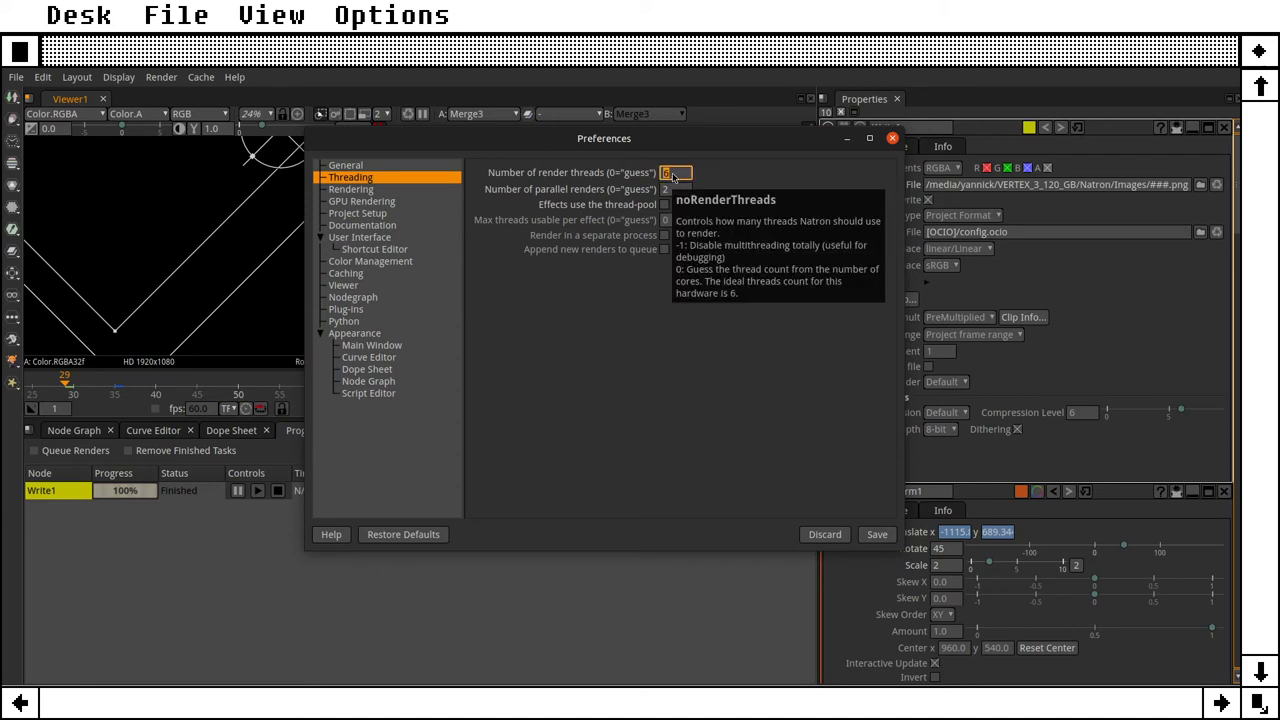
pyautogui.click(677, 190)
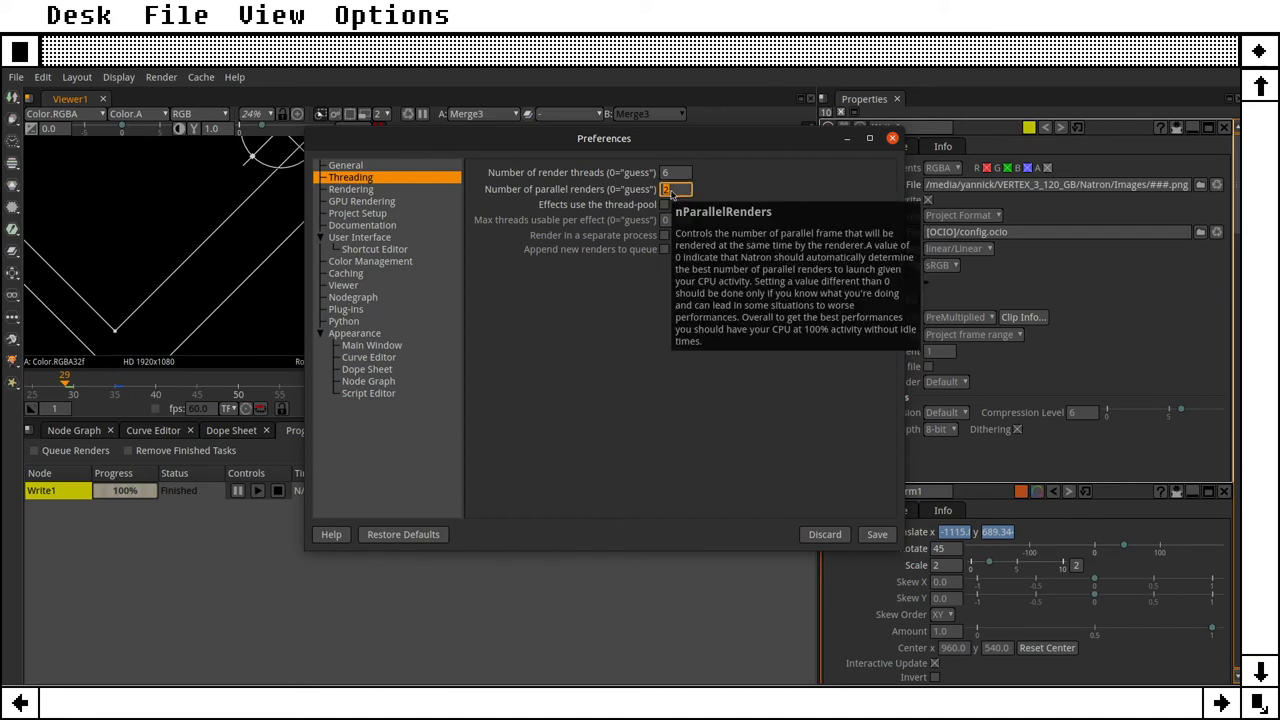
pyautogui.click(679, 174)
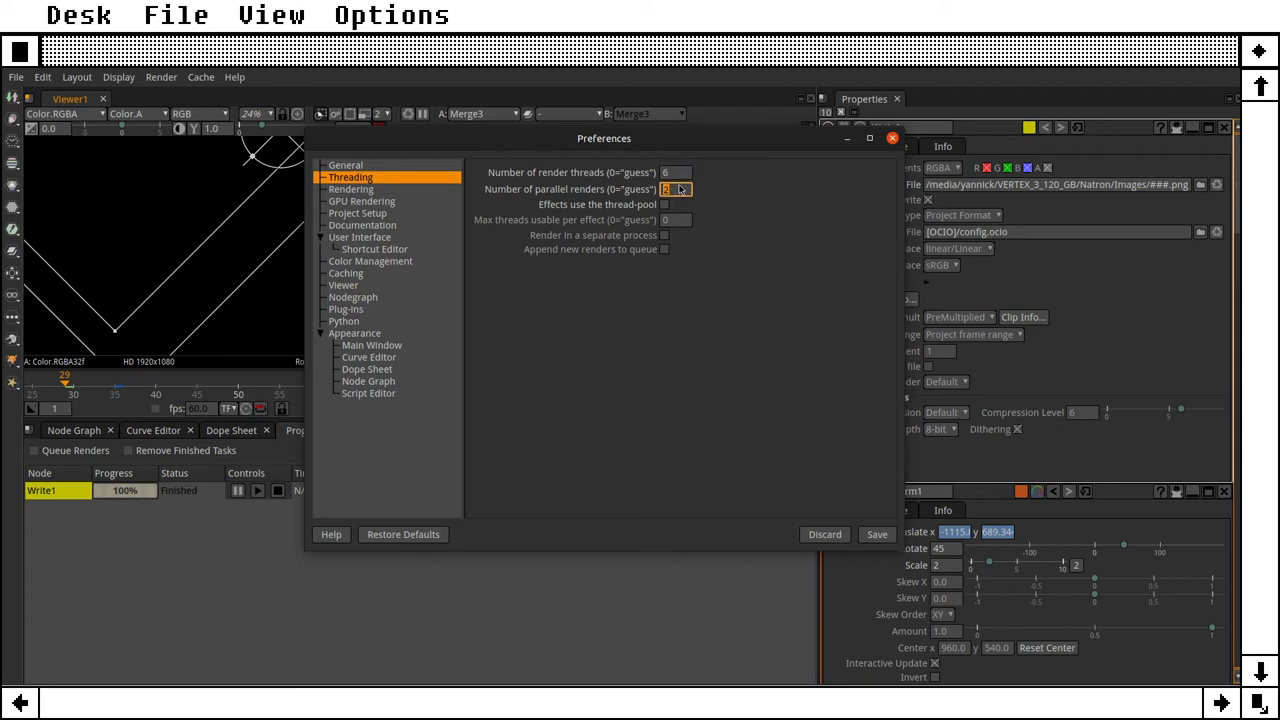
pyautogui.click(876, 535)
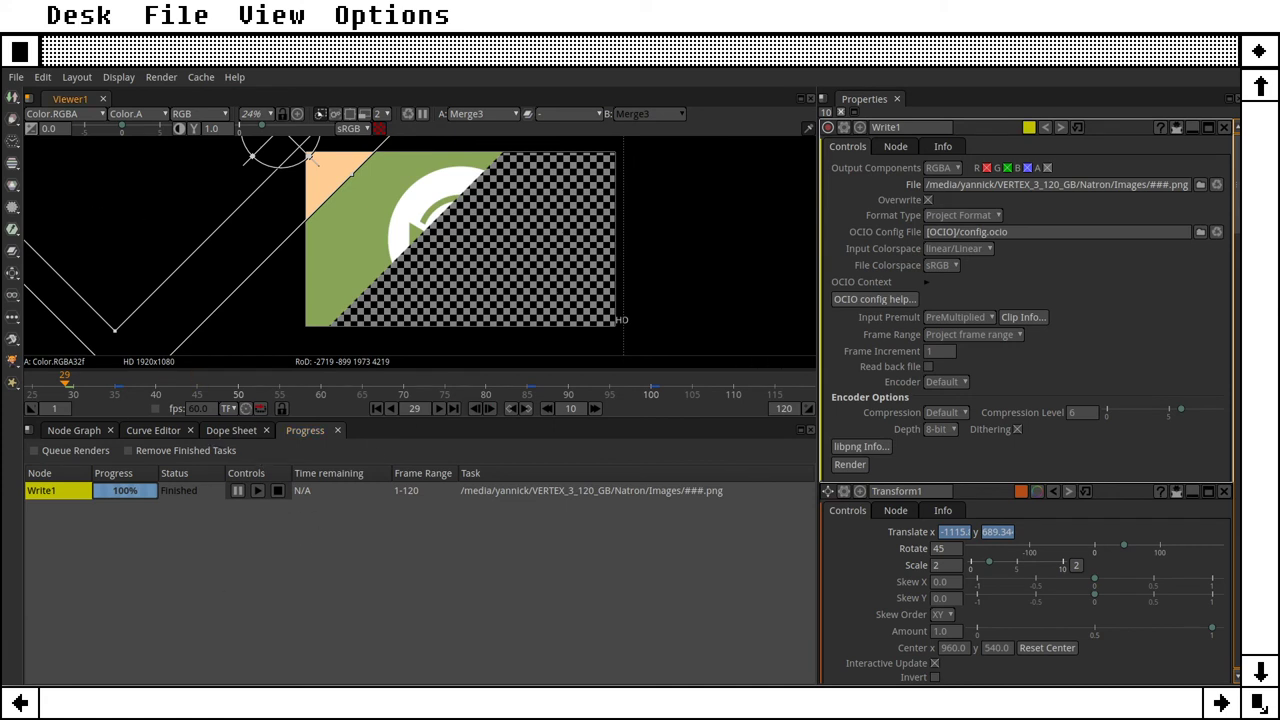
# Step: Switch to the terminal and list the contents of the Natron project folder with ll
pyautogui.hotkey('alt', 'Tab')
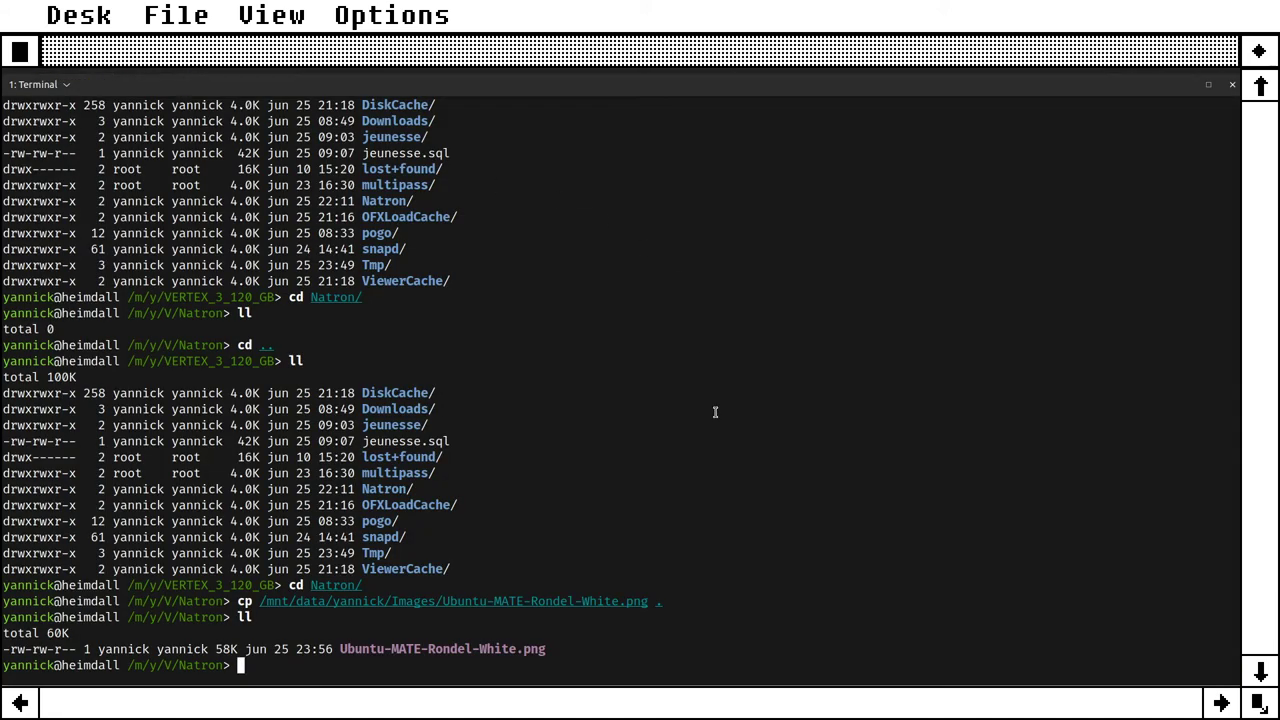
pyautogui.press('Return')
pyautogui.write('ll')
pyautogui.press('Return')
# Step: Change into the Images folder and list the rendered files with ls -lt and a plain ls
pyautogui.write('cd Images/')
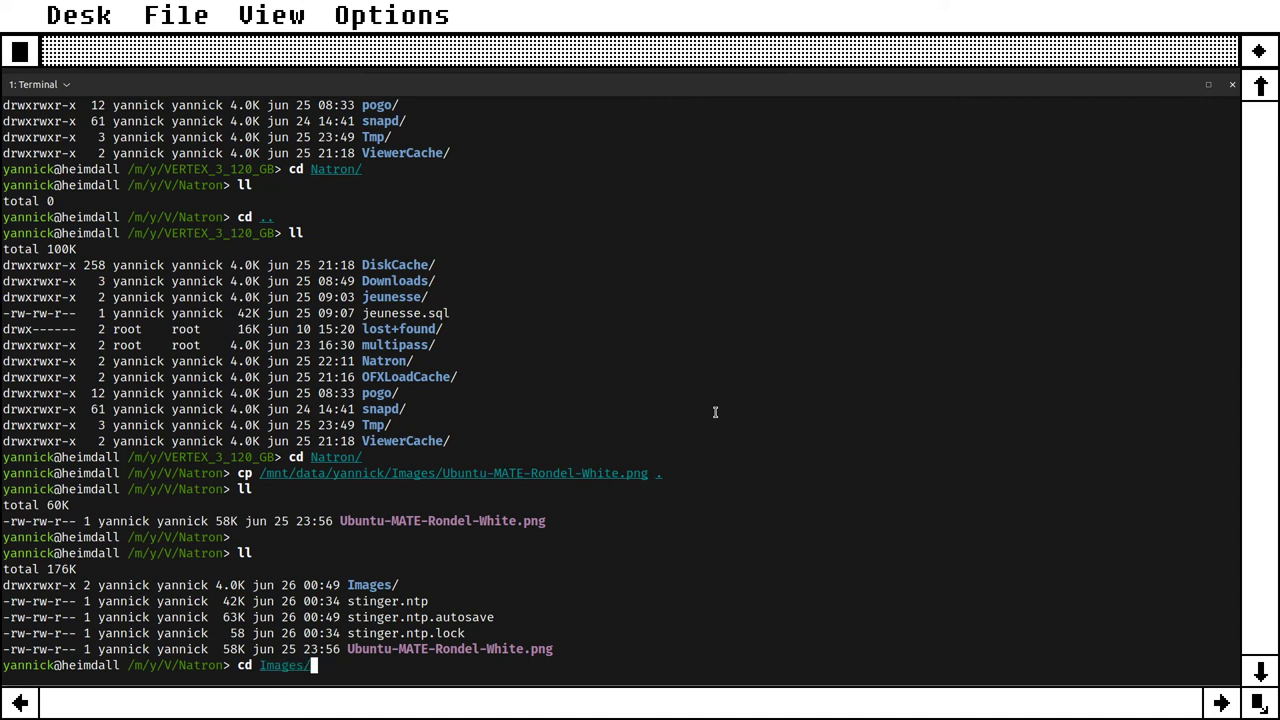
pyautogui.press('Return')
pyautogui.write('ls -lt')
pyautogui.press('Return')
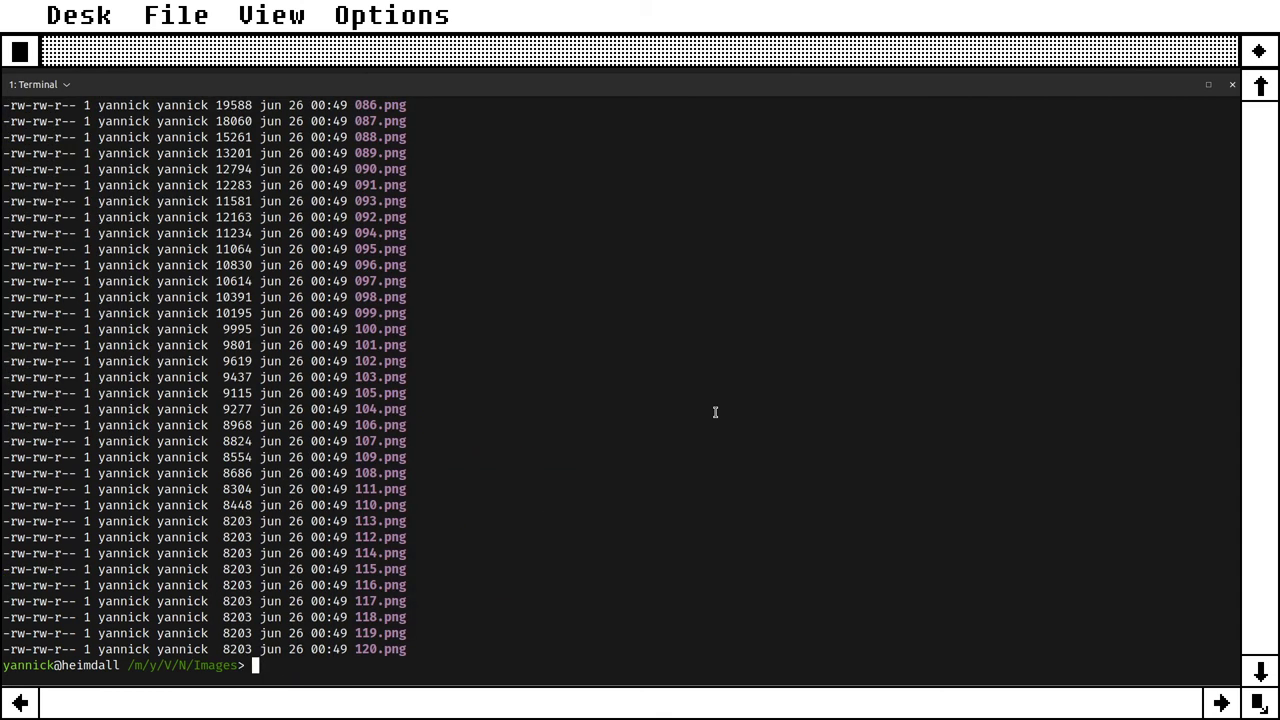
pyautogui.write('ls')
pyautogui.press('Return')
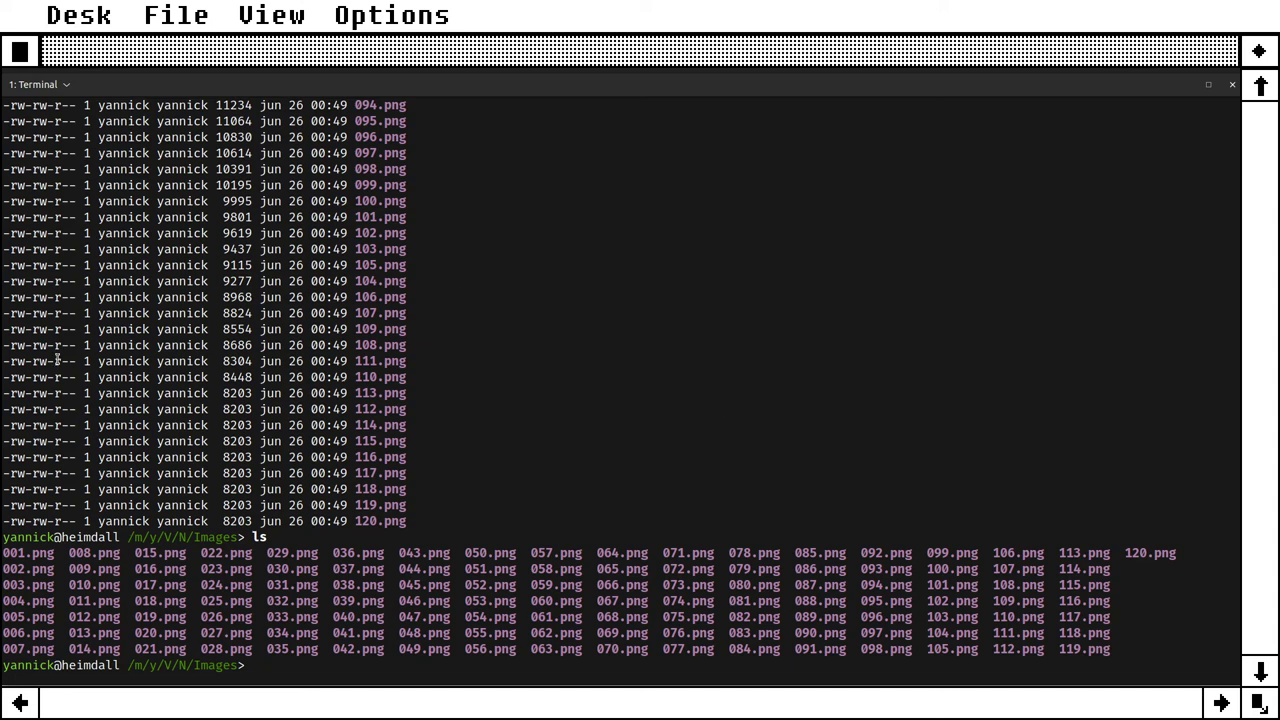
# Step: Switch to the file manager, examine the rendered PNG thumbnails in the Images folder in an enlarged window, and minimise it
pyautogui.click(24, 72)
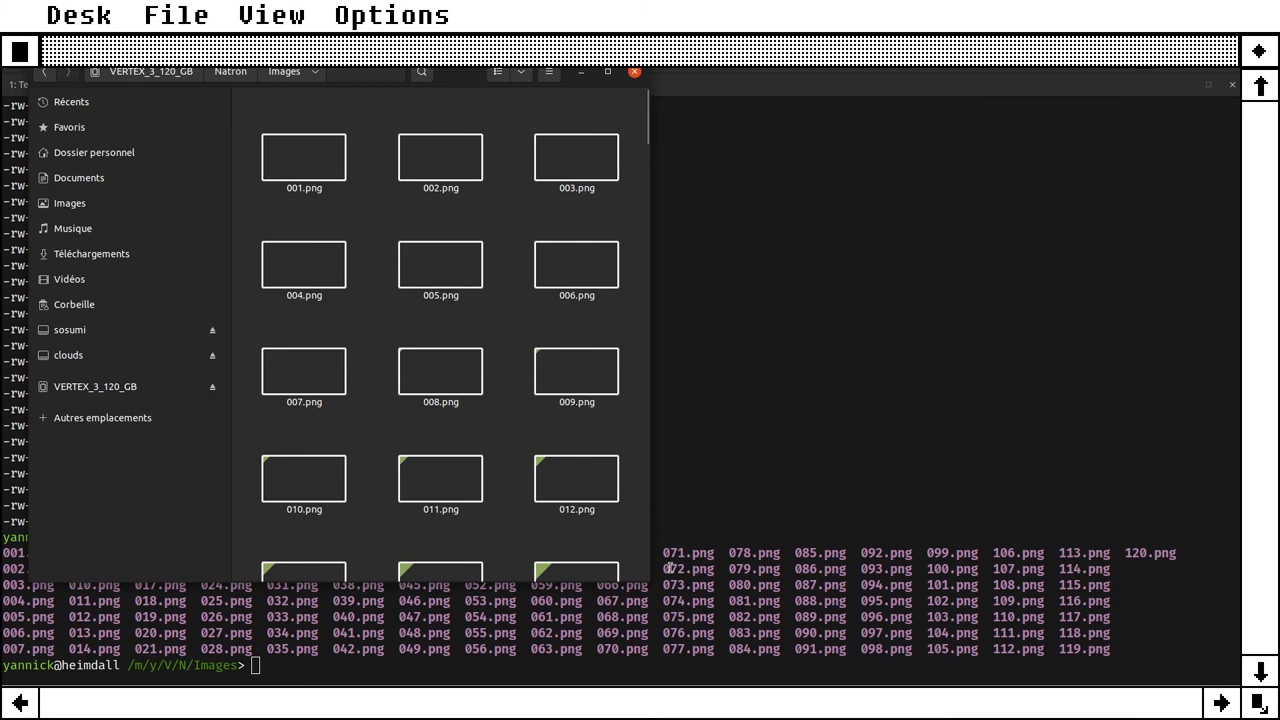
pyautogui.moveTo(651, 579); pyautogui.dragTo(1130, 661)
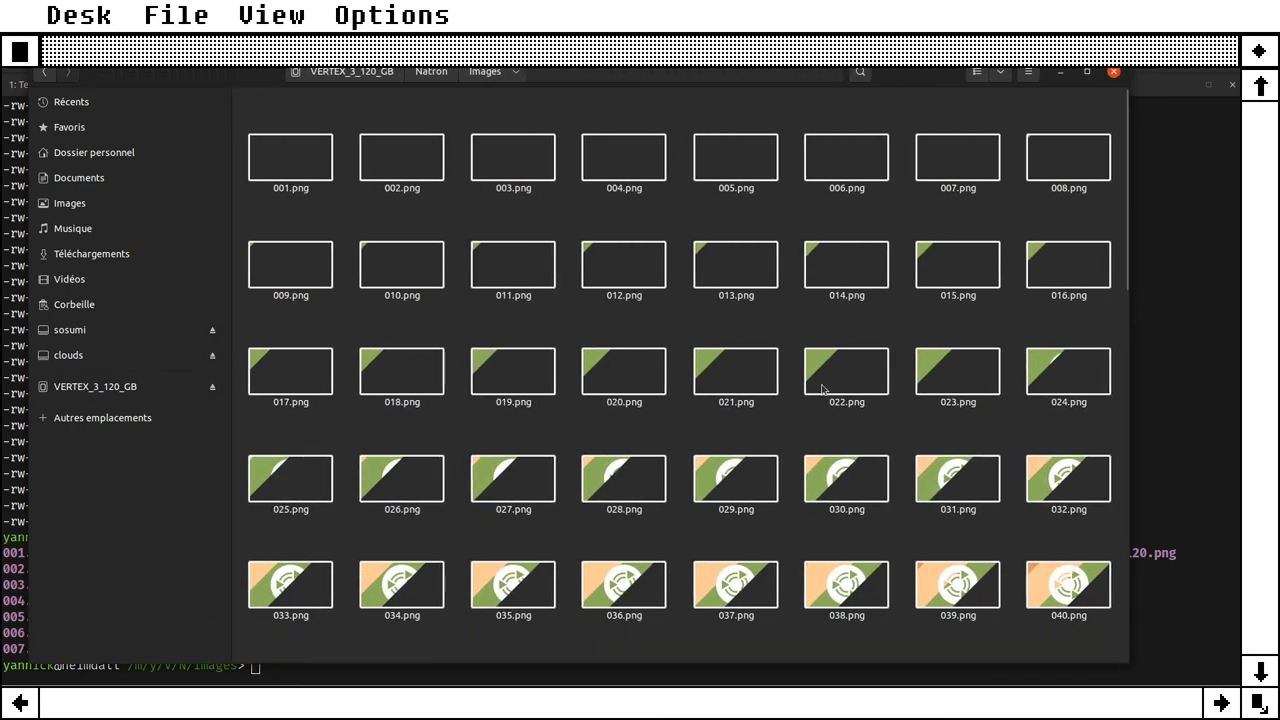
pyautogui.scroll(-3, 795, 355)
pyautogui.scroll(-7, 795, 355)
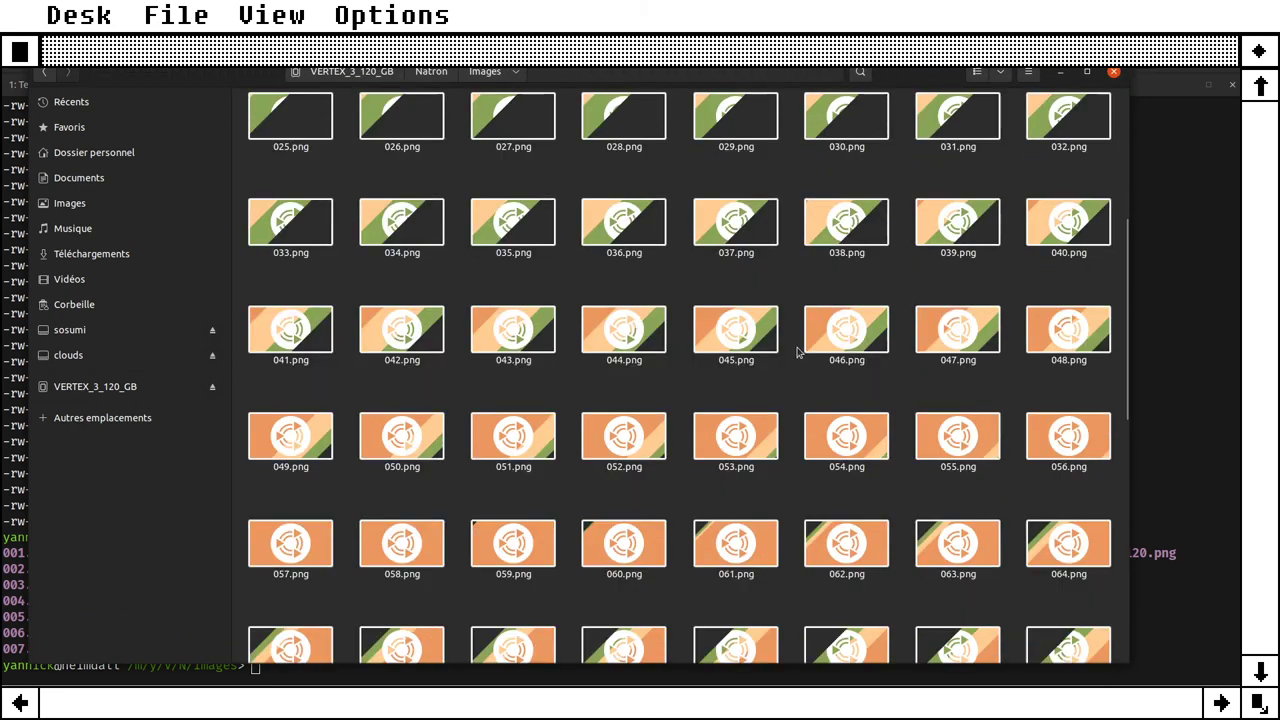
pyautogui.scroll(-4, 809, 340)
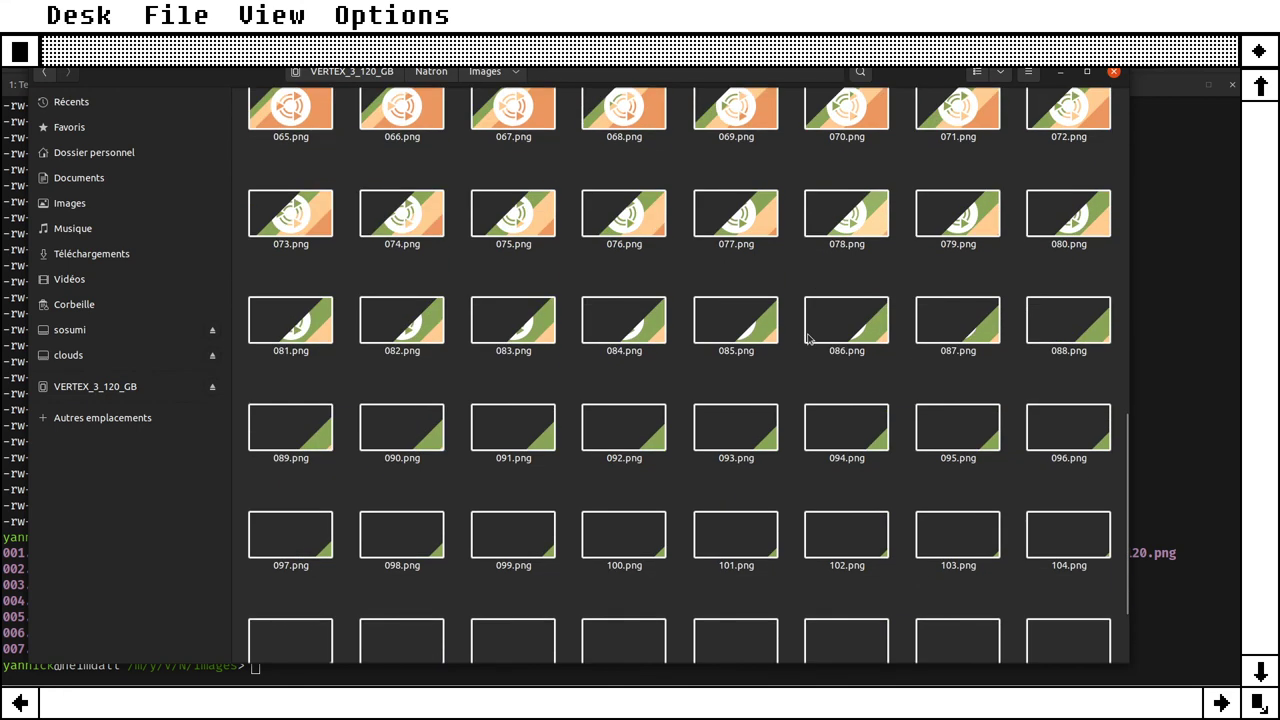
pyautogui.scroll(3, 806, 343)
pyautogui.scroll(5, 806, 343)
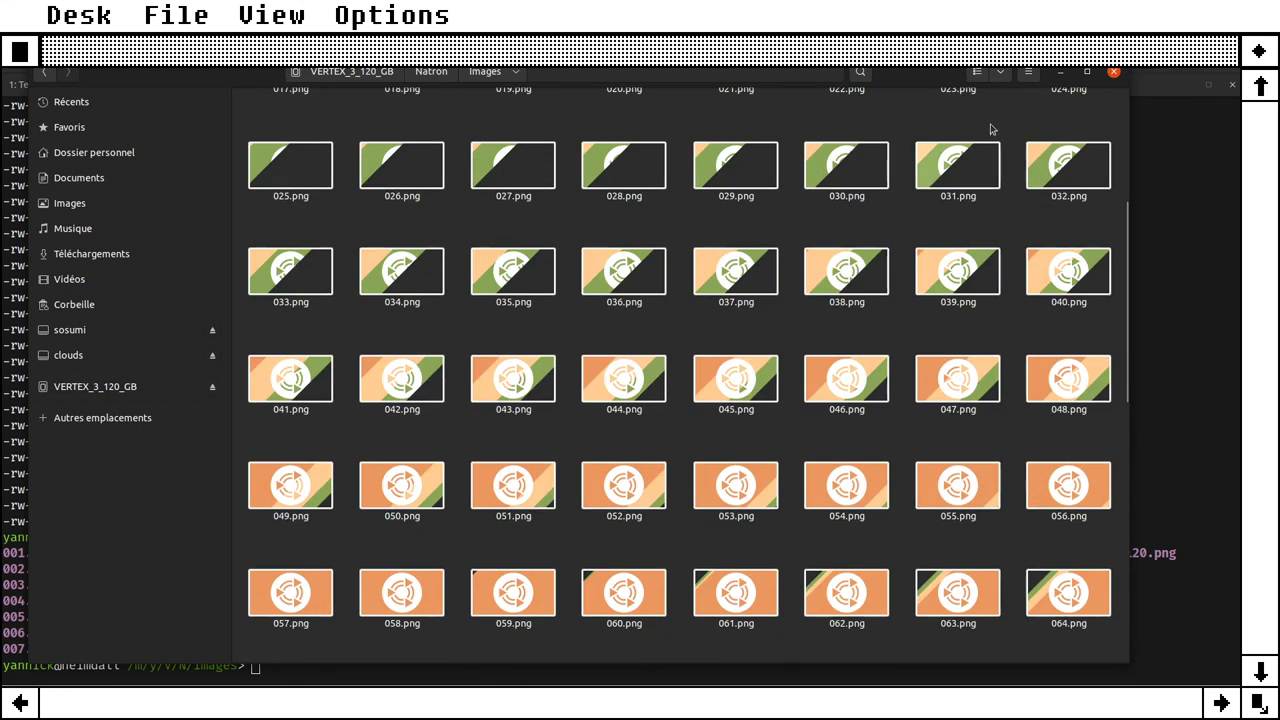
pyautogui.click(1061, 72)
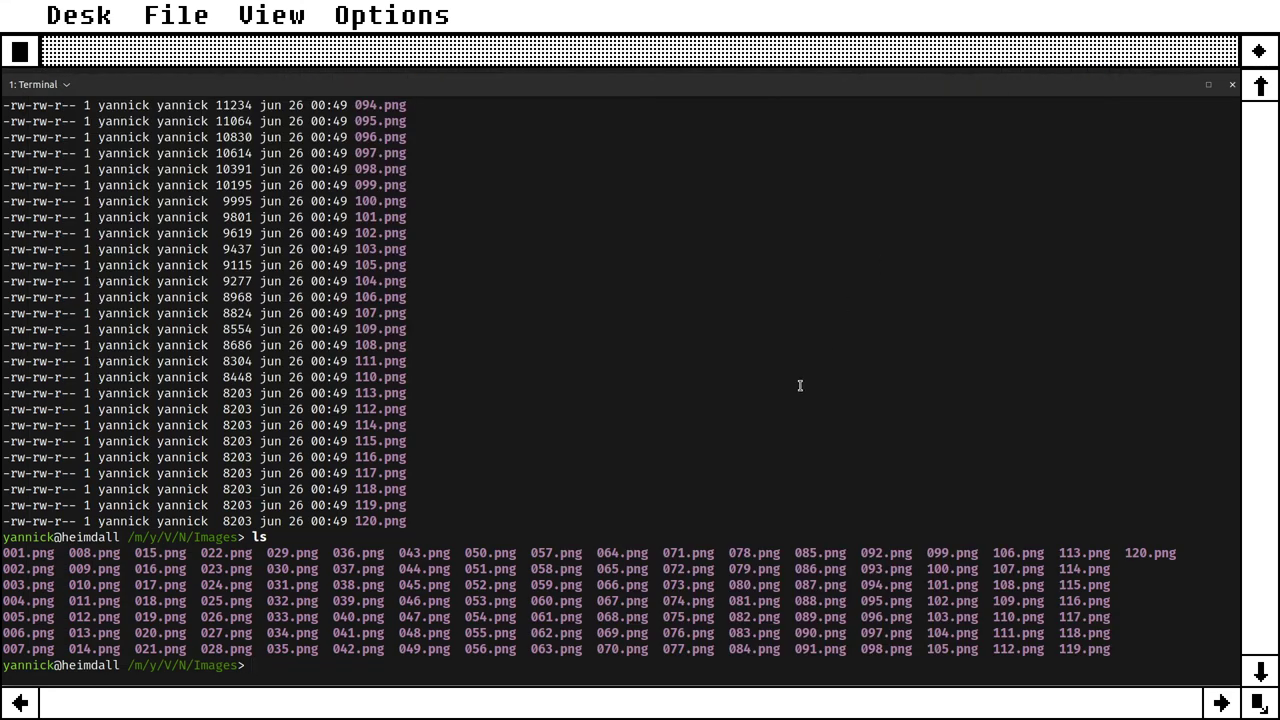
# Step: From the Natron folder, encode Images/%3d.png at 60 fps into Stinger.webm with ffmpeg, and list the folder with ls -ltr
pyautogui.write('cd ..')
pyautogui.press('Return')
pyautogui.write('ffmpeg -r ')
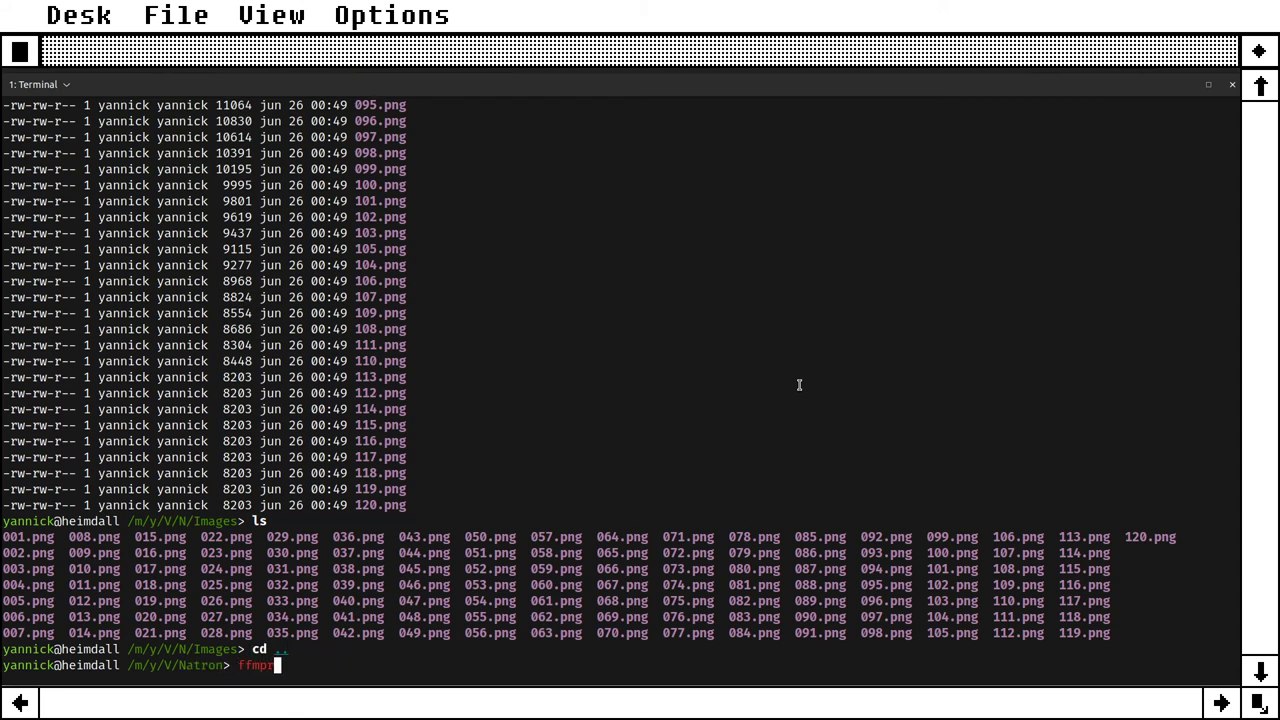
pyautogui.write('60 -i')
pyautogui.write('Ima')
pyautogui.press('Tab')
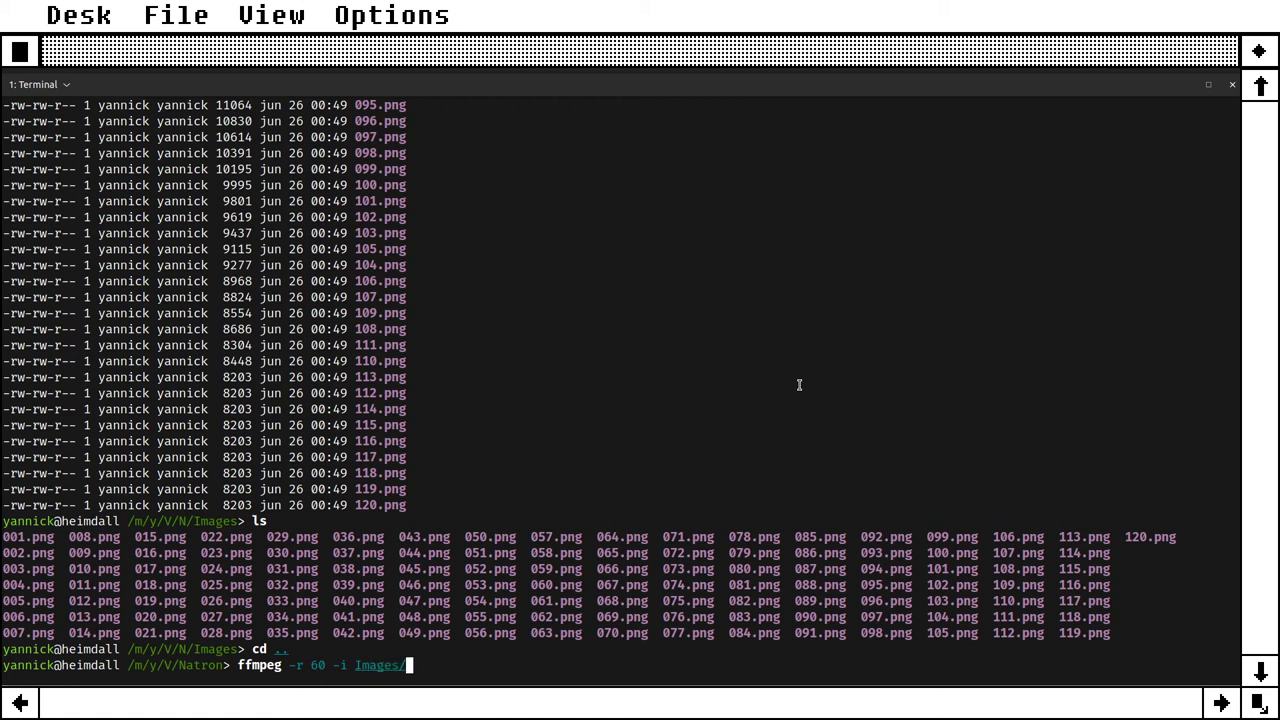
pyautogui.write('%3d.png Sting')
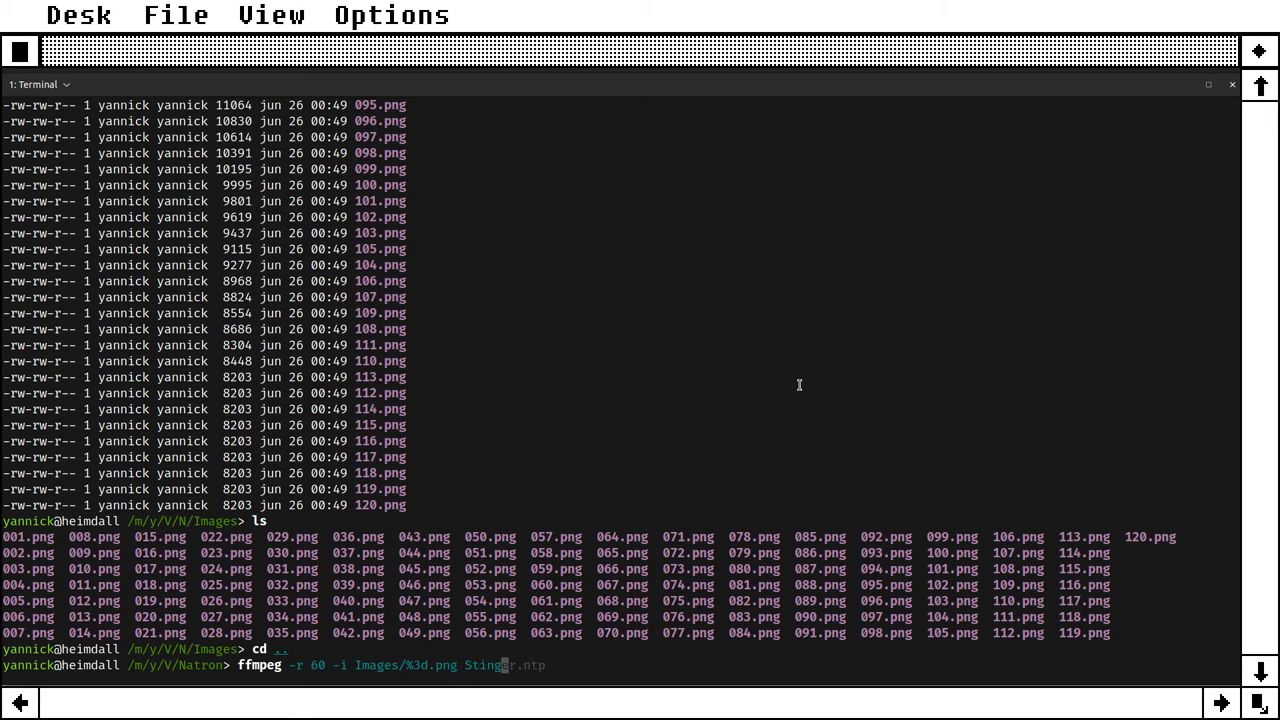
pyautogui.write('er.webm')
pyautogui.press('Return')
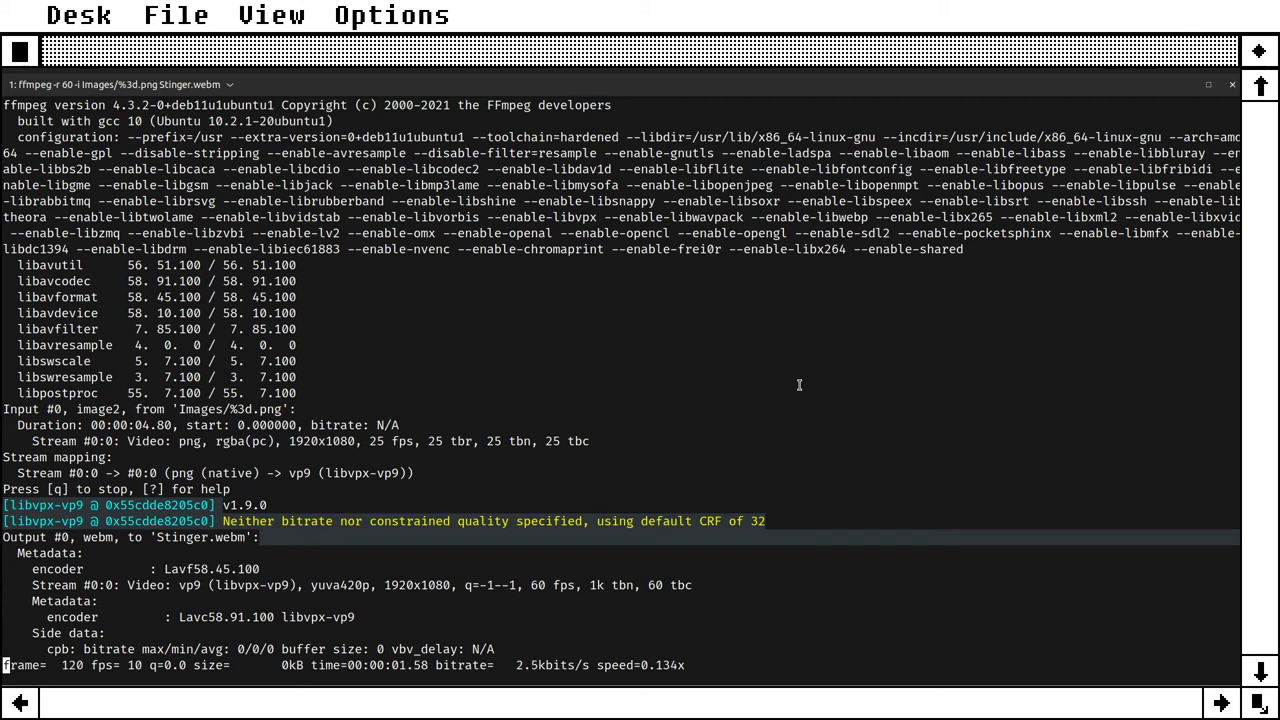
pyautogui.write('ls -ltr')
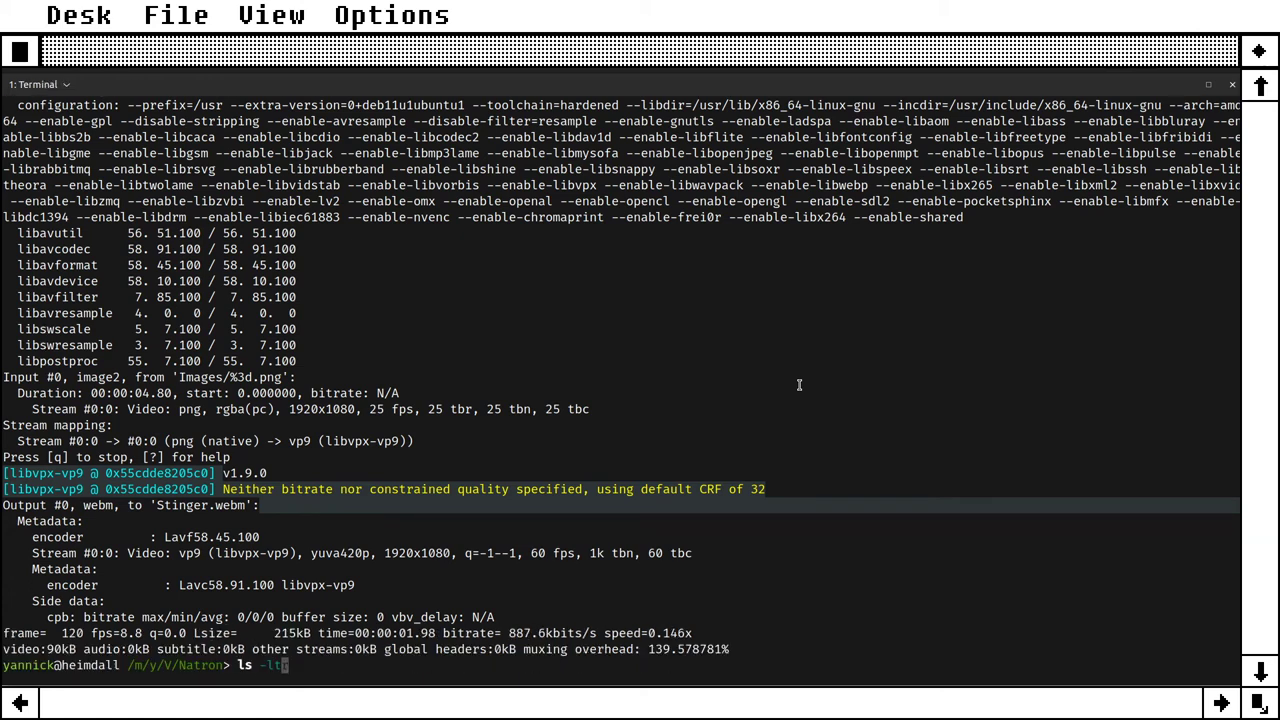
pyautogui.press('Return')
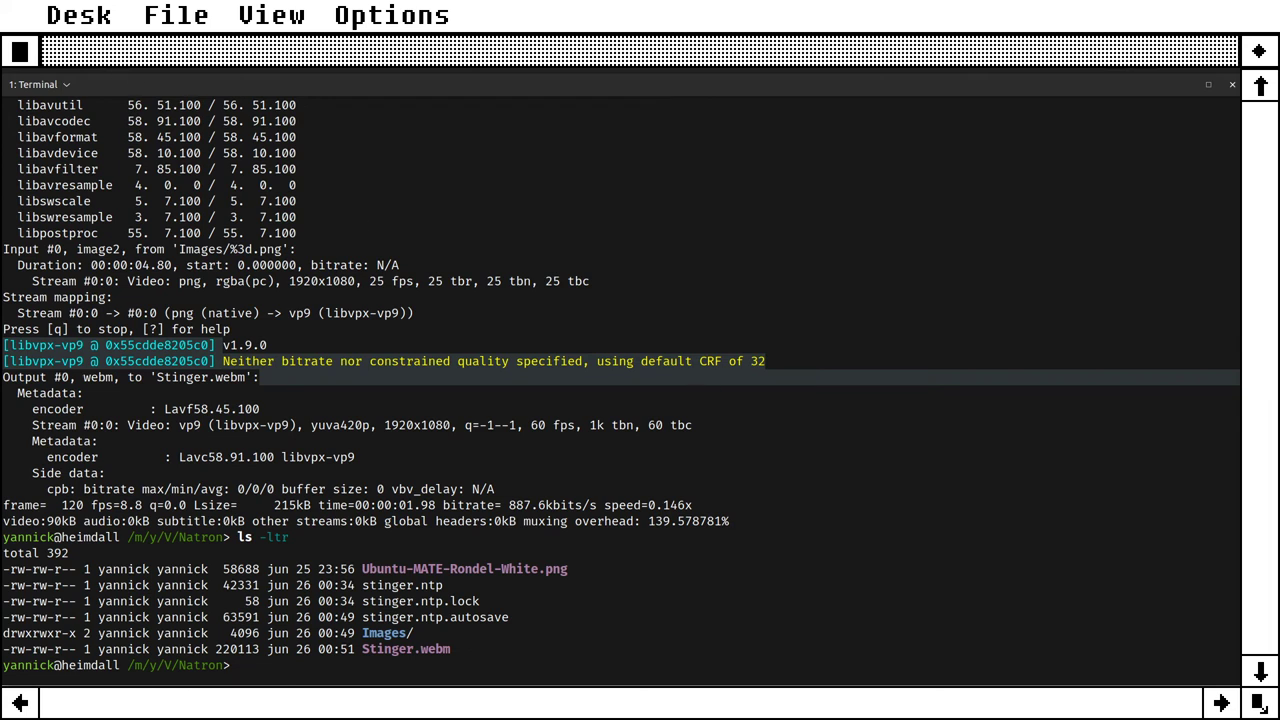
# Step: Switch to the file manager, go up to the Natron folder and play Stinger.webm to preview the rendered transition
pyautogui.hotkey('alt', 'Tab')
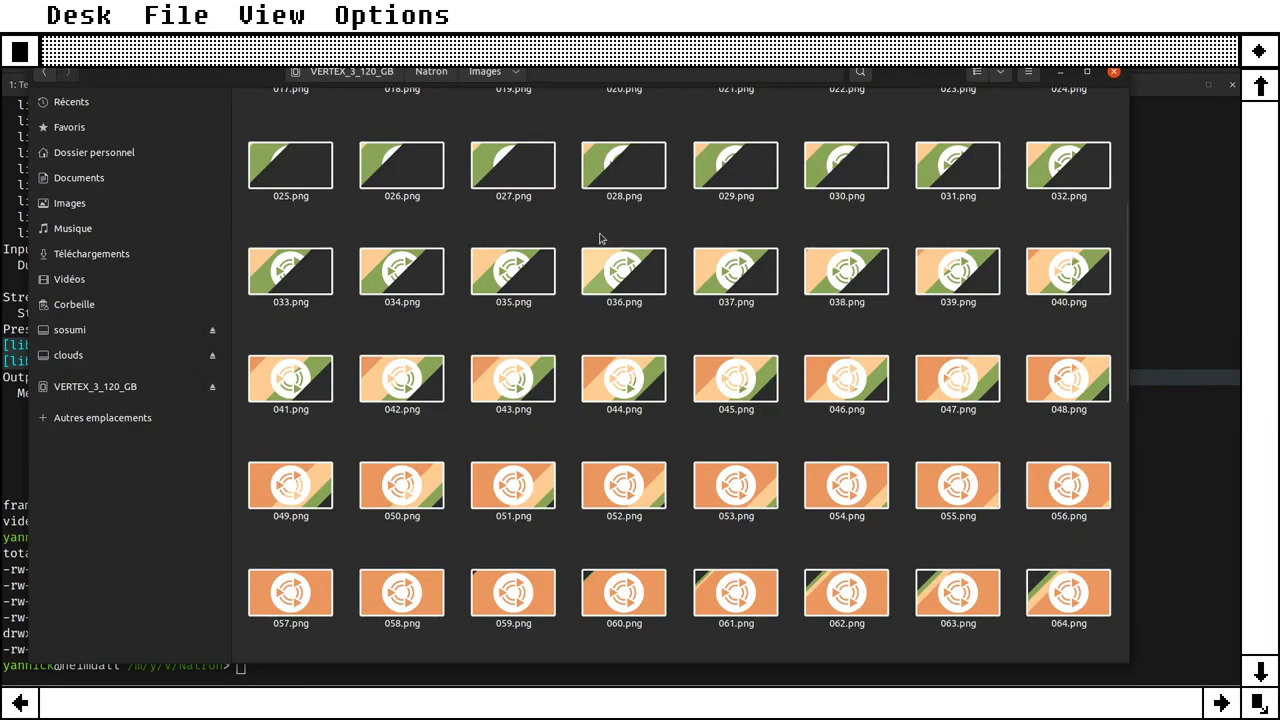
pyautogui.click(431, 72)
pyautogui.click(346, 234)
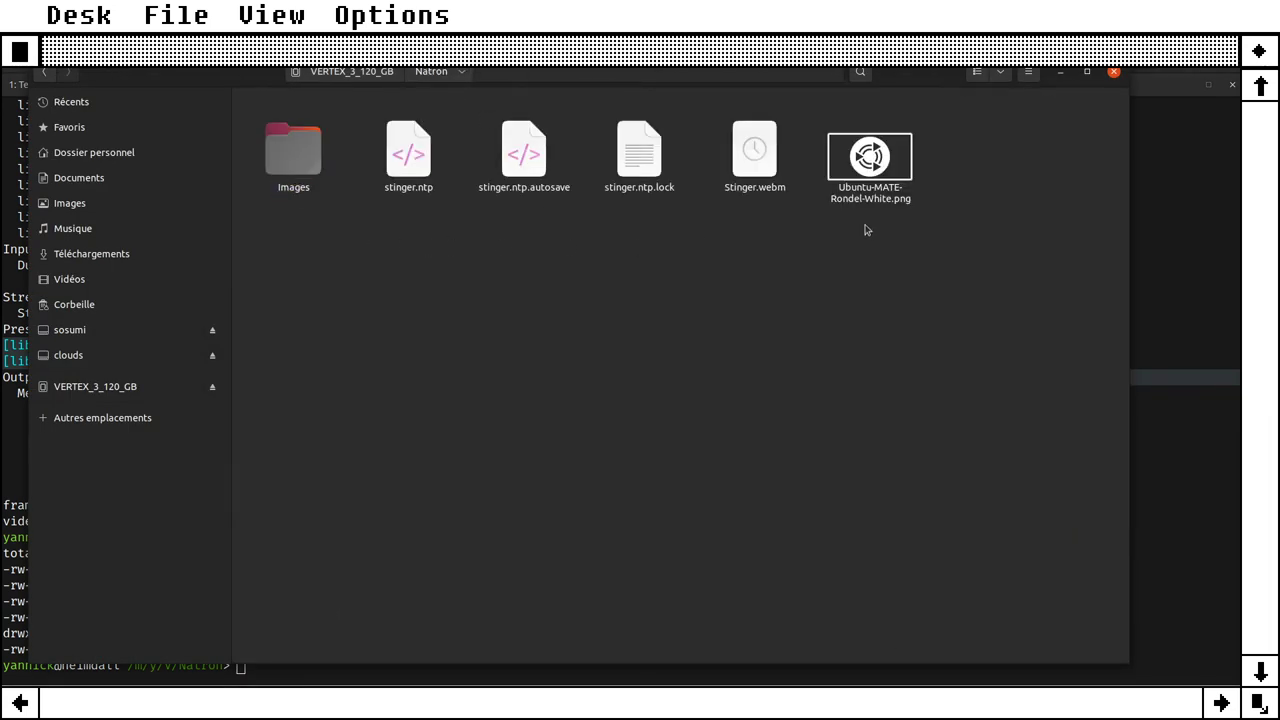
pyautogui.click(716, 198)
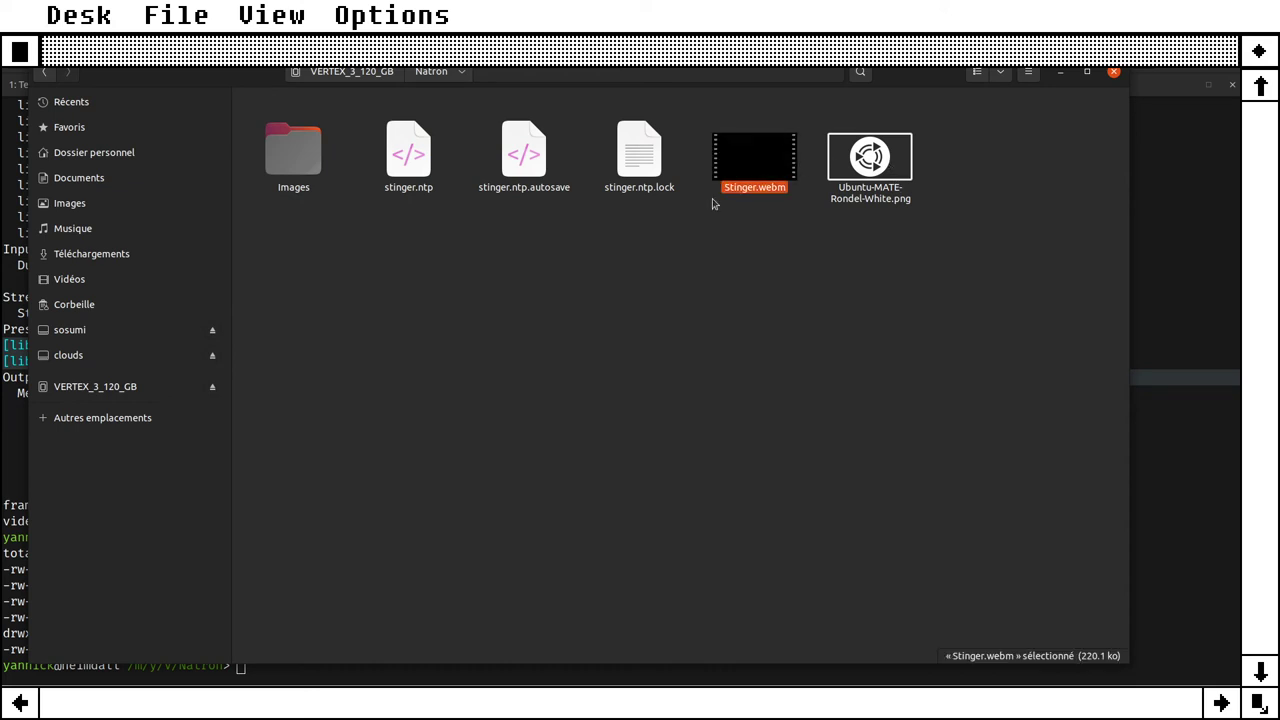
pyautogui.doubleClick(748, 153)
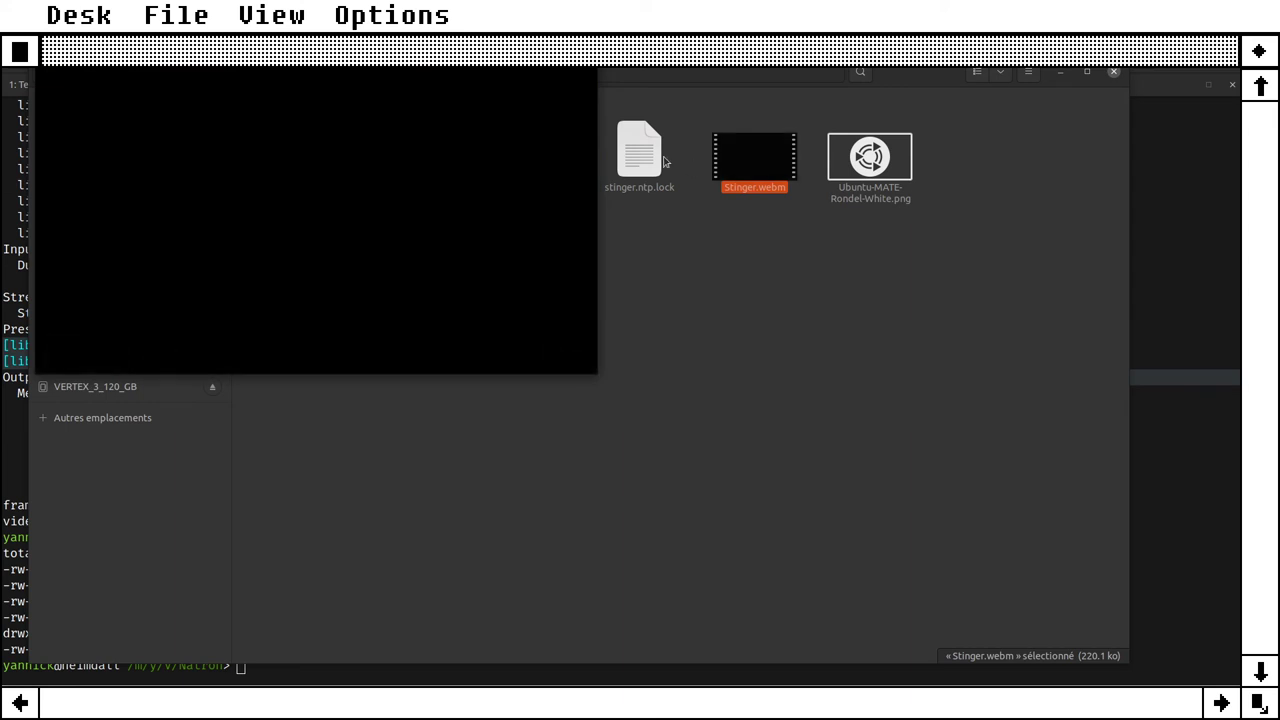
pyautogui.press('space')
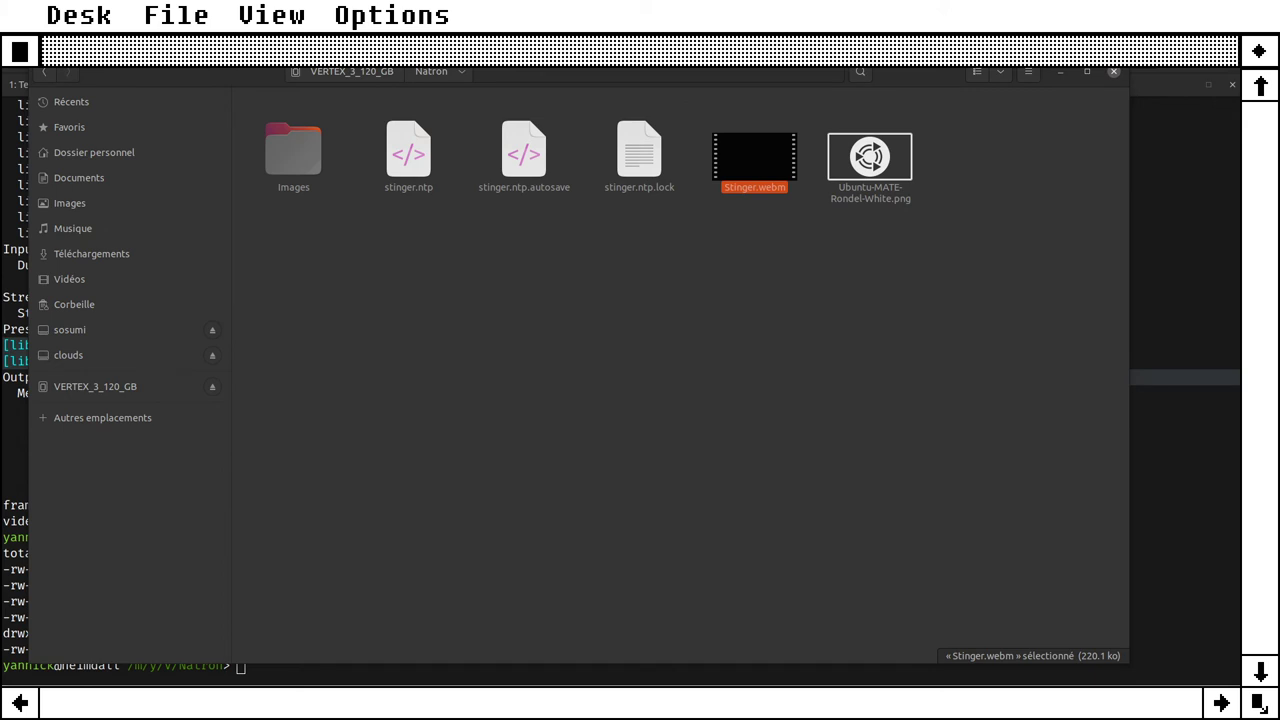
# Step: Switch to OBS Studio and bring the instance that is not streaming or recording to the front
pyautogui.hotkey('alt', 'Tab')
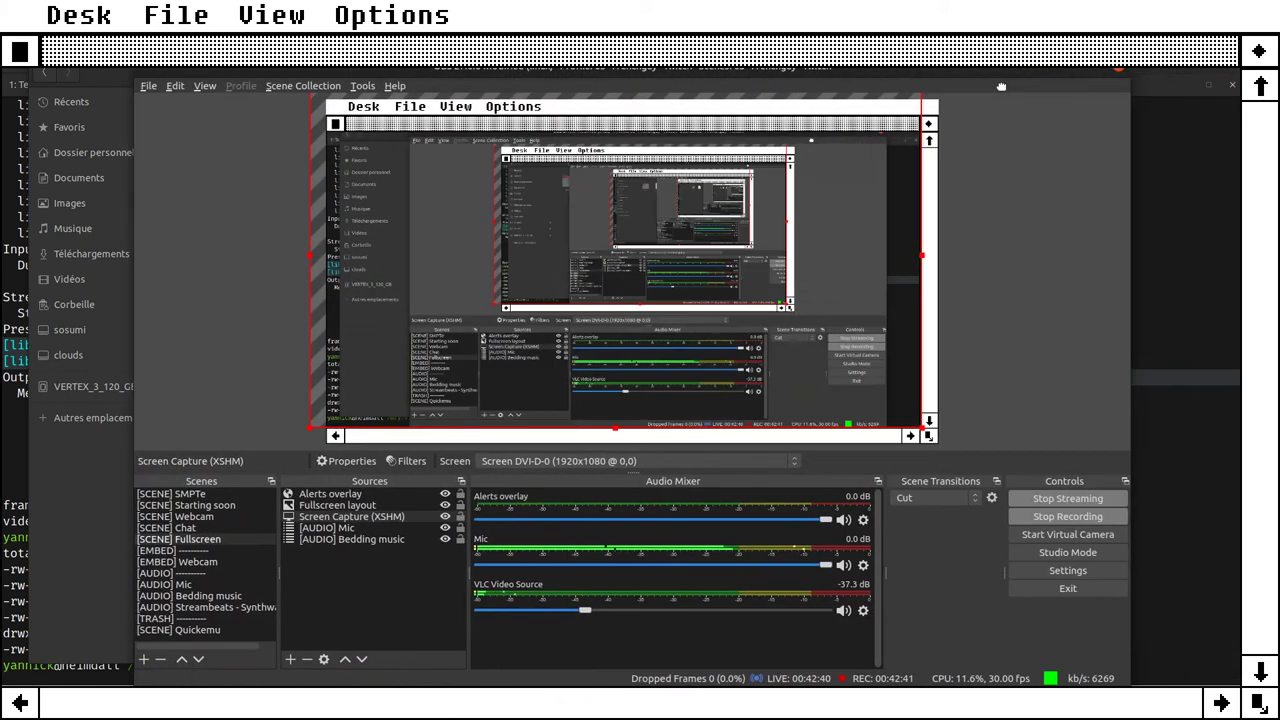
pyautogui.moveTo(1058, 85); pyautogui.dragTo(1136, 85)
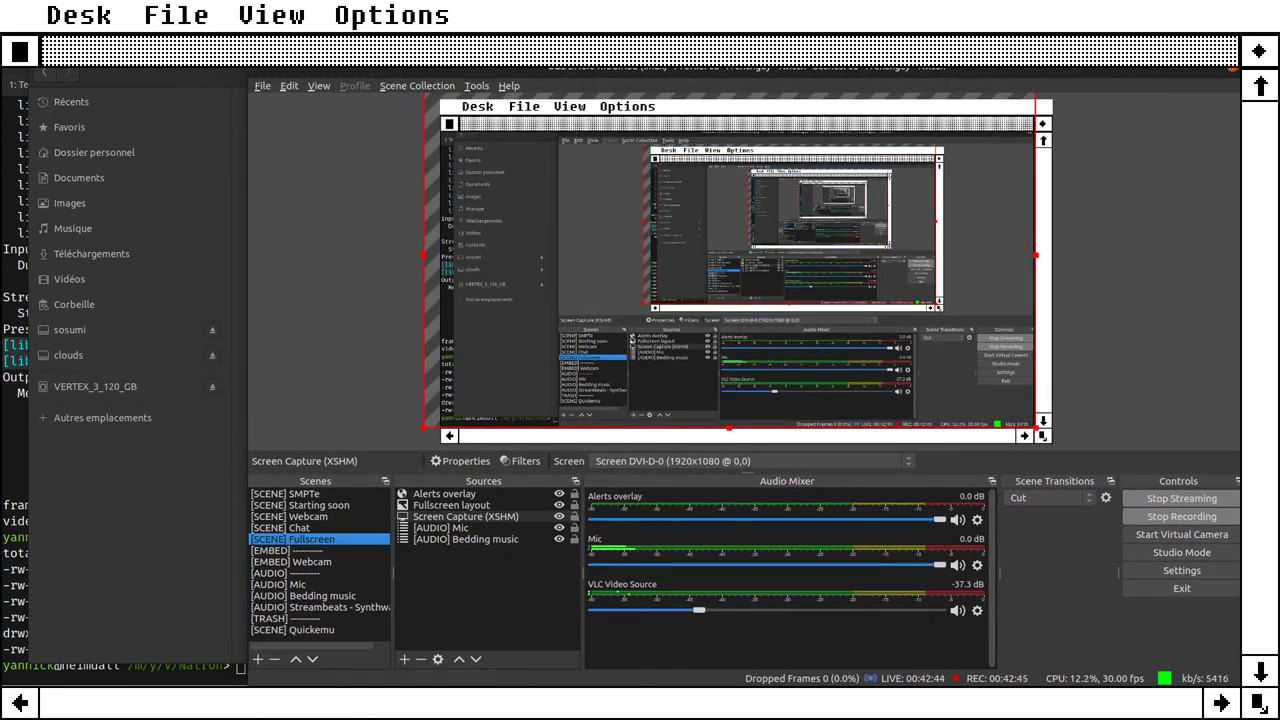
pyautogui.moveTo(1136, 85); pyautogui.dragTo(906, 85)
pyautogui.moveTo(112, 78); pyautogui.dragTo(103, 78)
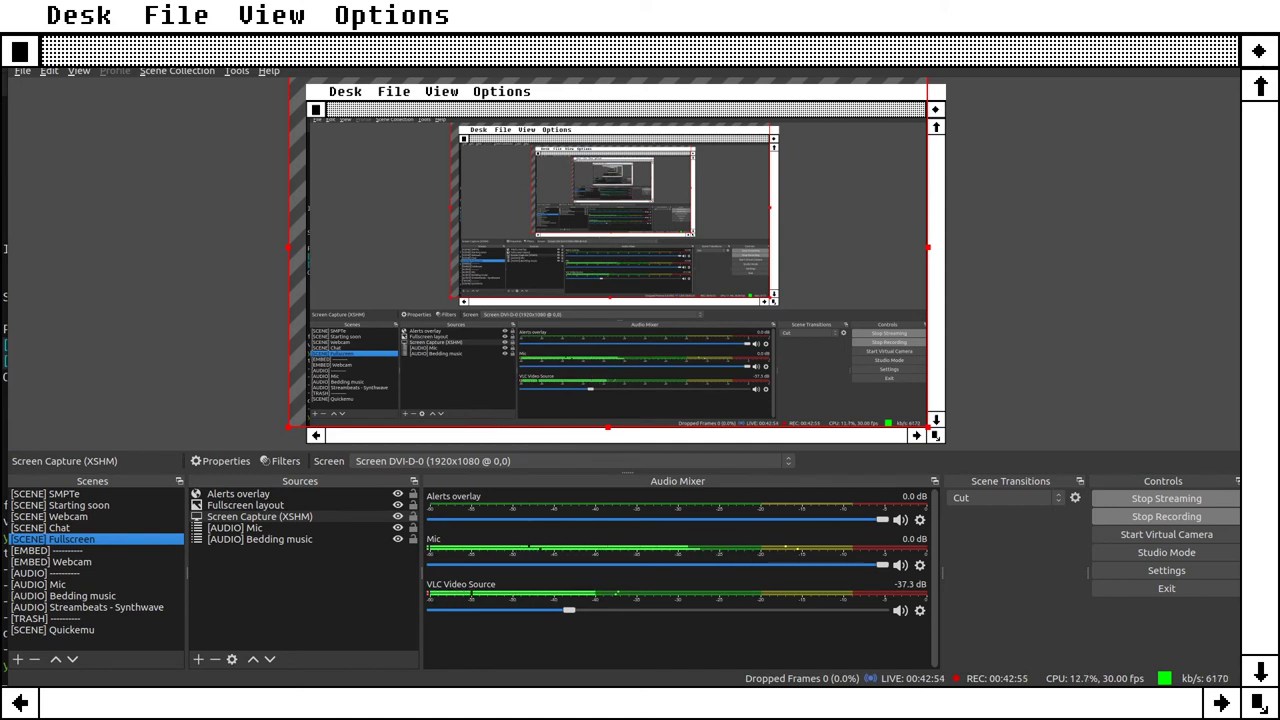
pyautogui.hotkey('alt', 'Tab')
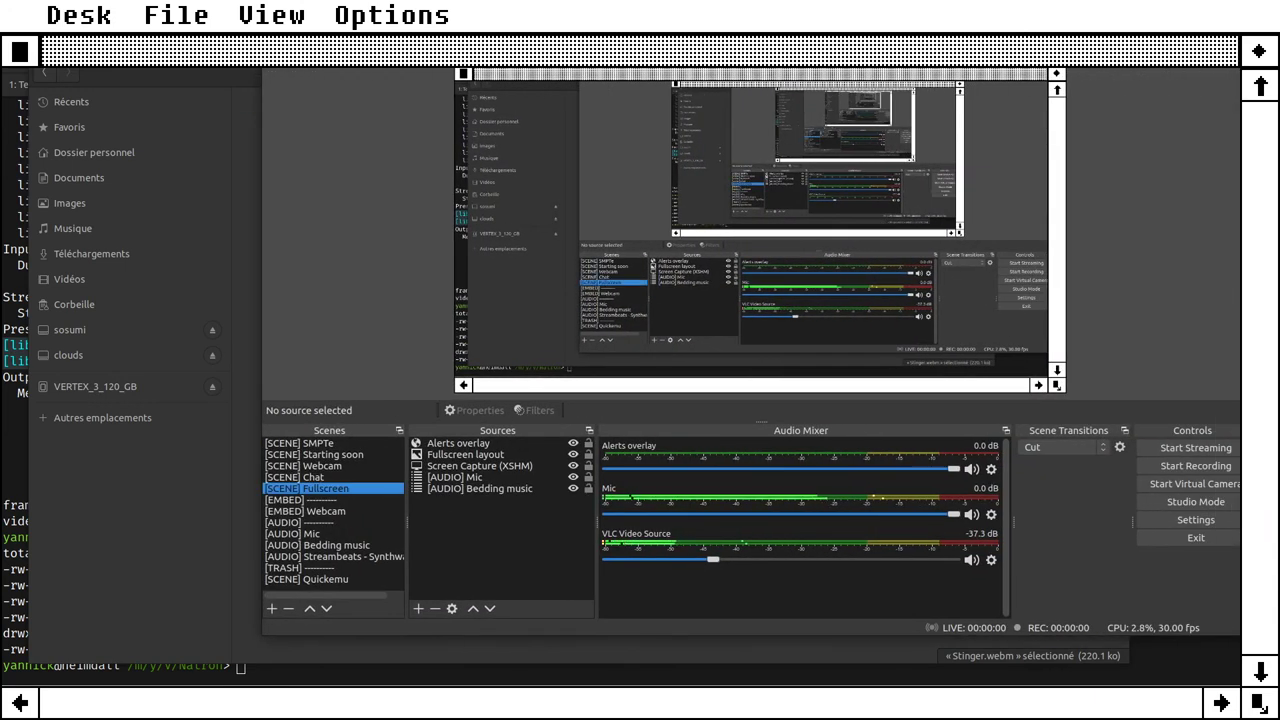
# Step: Create a new scene collection named "Stream T" and enlarge the OBS window to fill the workspace
pyautogui.hotkey('alt', 'p')
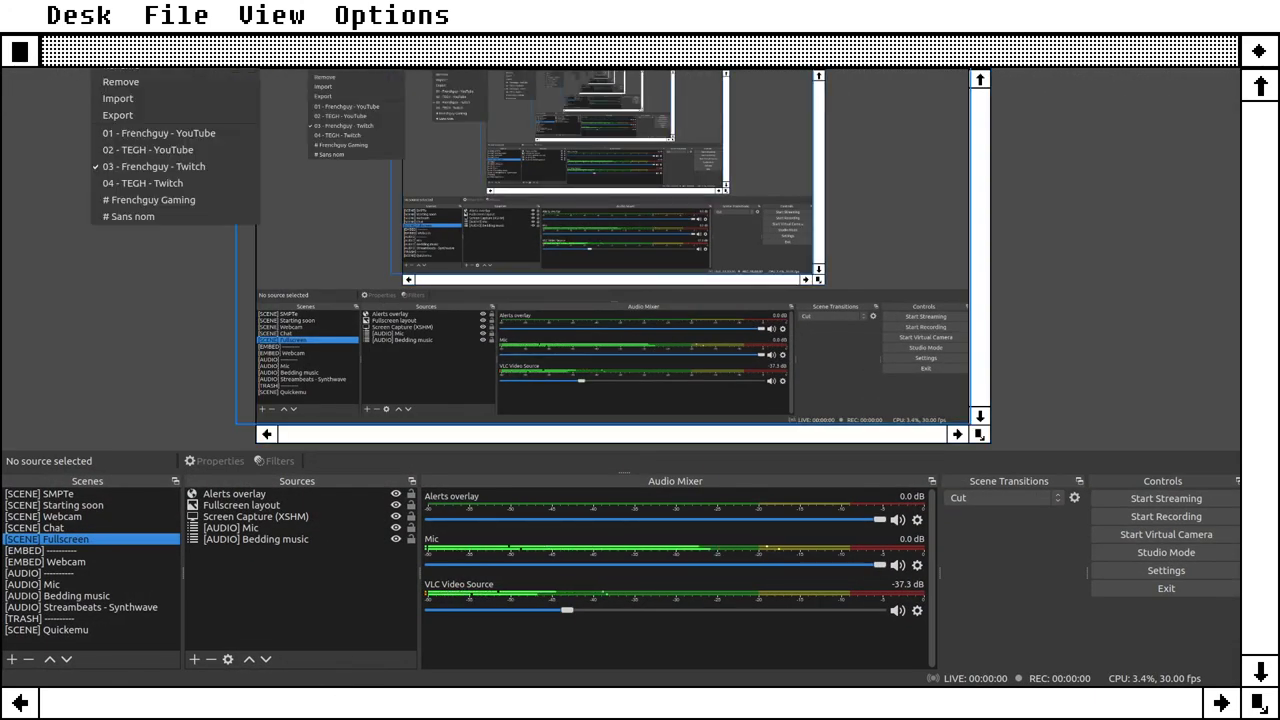
pyautogui.press('n')
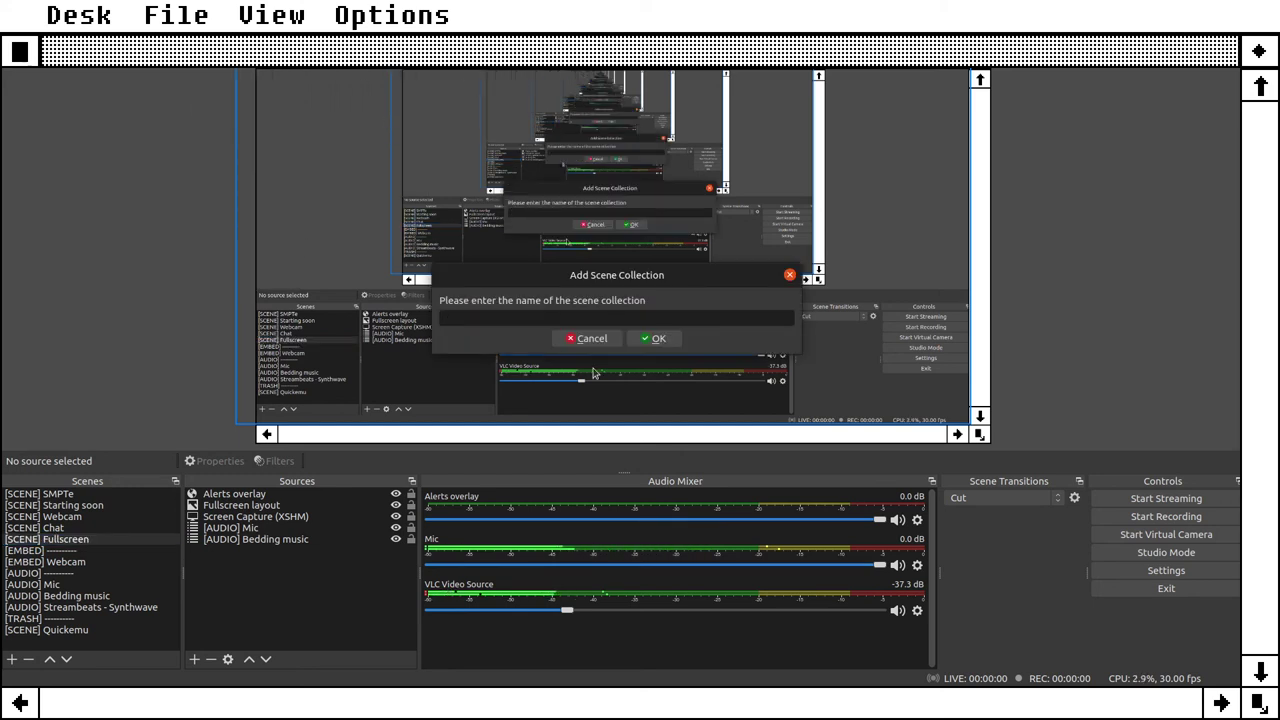
pyautogui.write('Stream T')
pyautogui.press('Return')
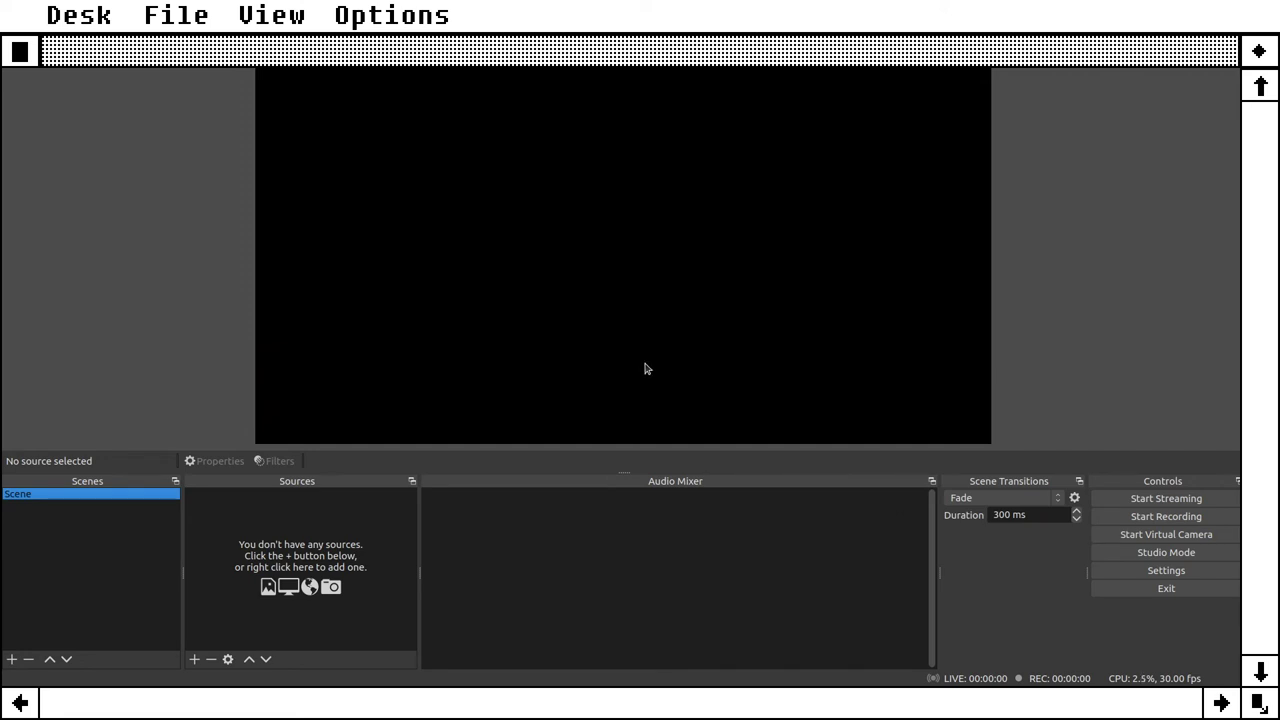
pyautogui.click(1166, 588)
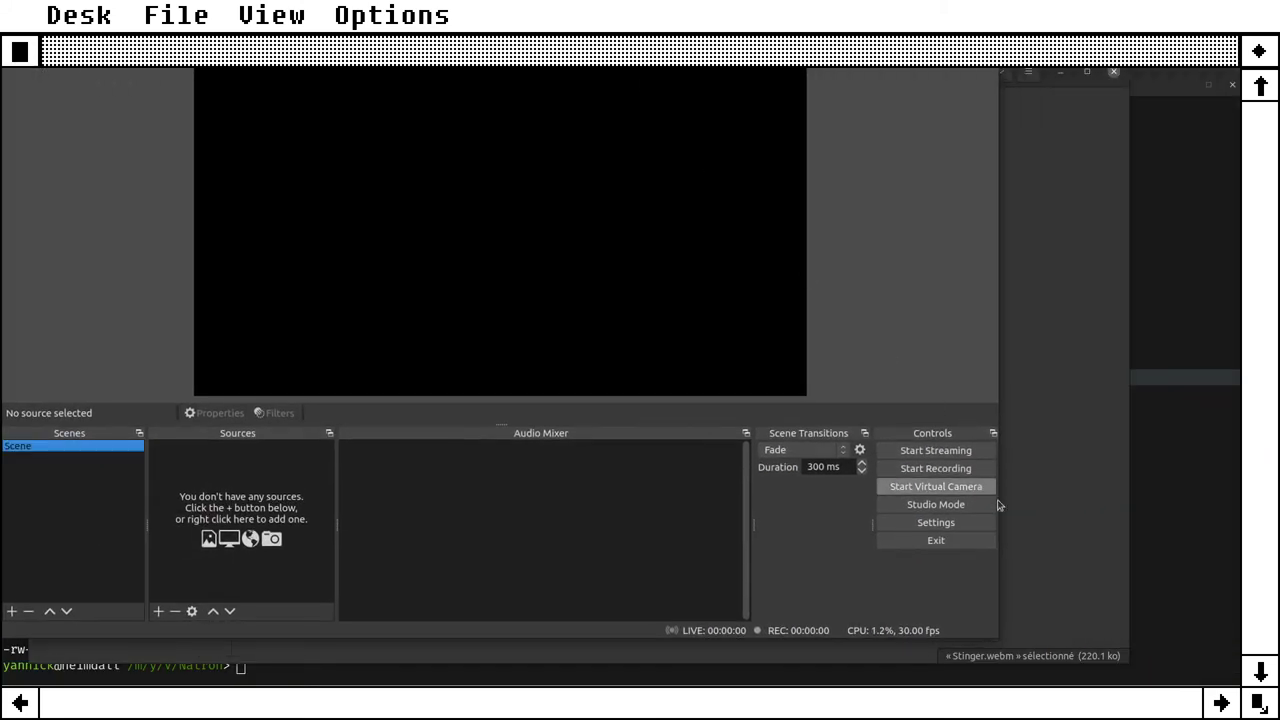
pyautogui.moveTo(998, 657); pyautogui.dragTo(1240, 685)
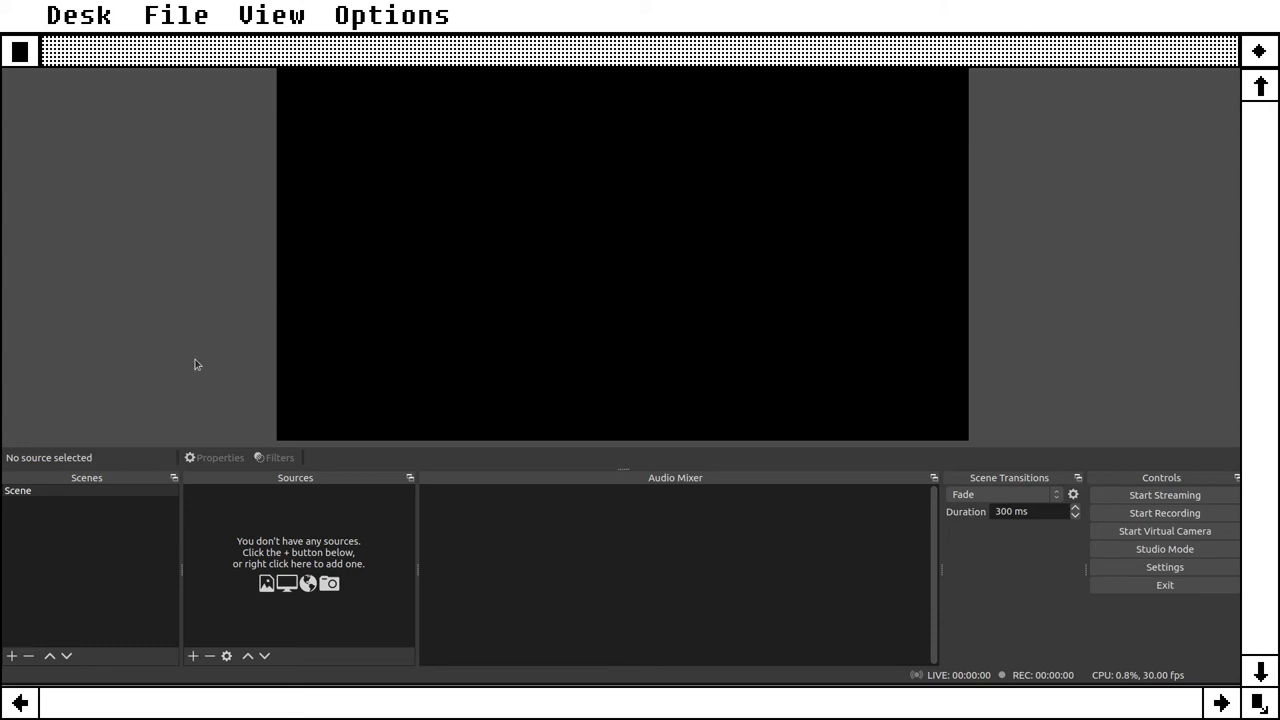
# Step: Add a Color Source to the existing scene and set its colour to lime green #aaff00
pyautogui.click(54, 491)
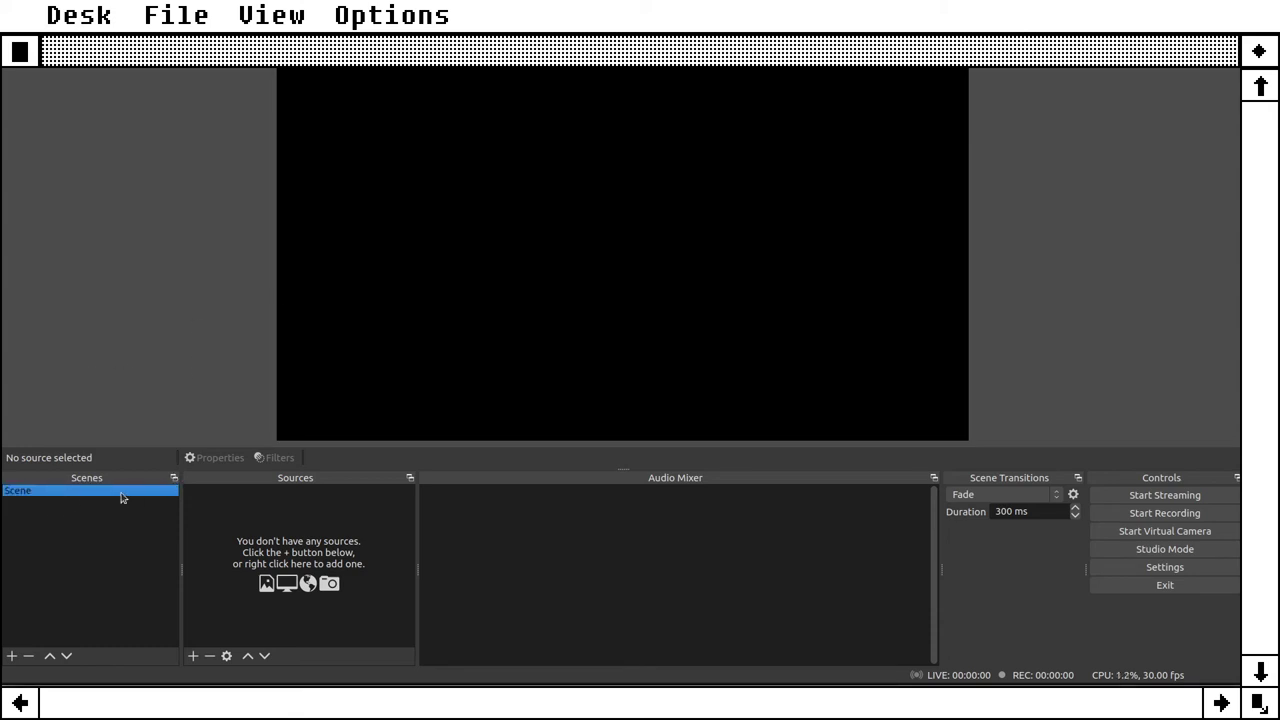
pyautogui.click(193, 656)
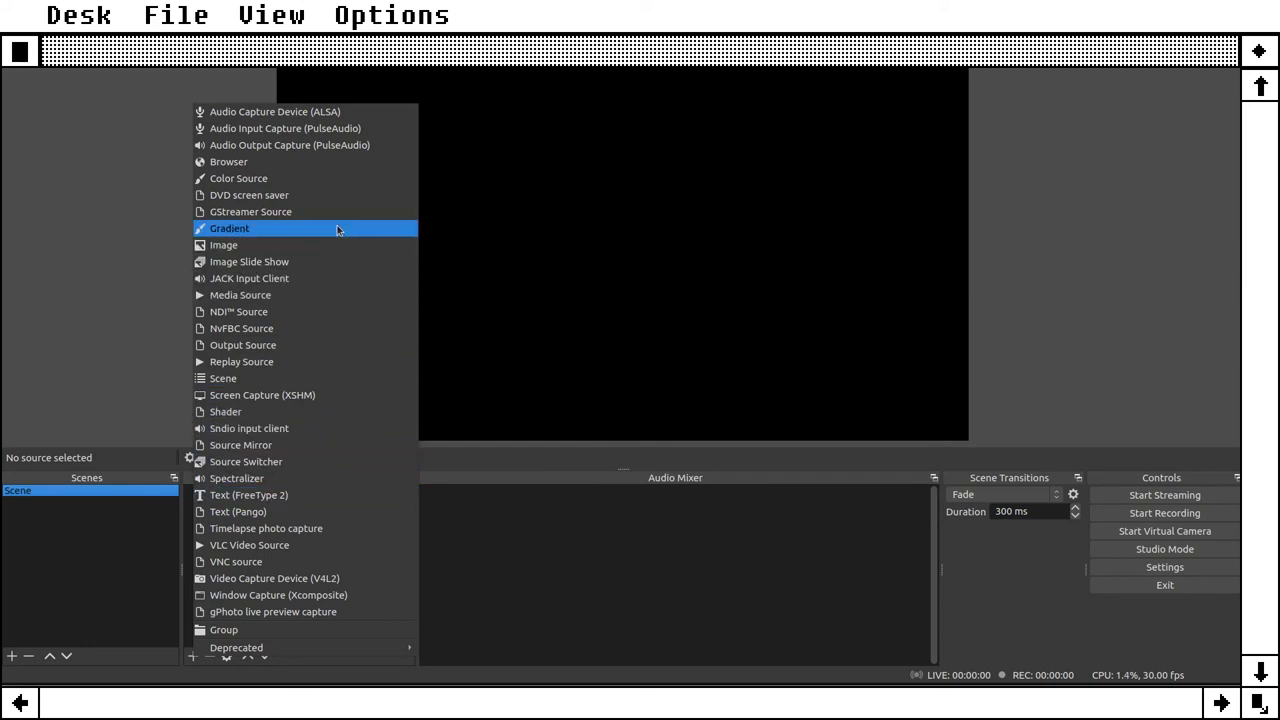
pyautogui.click(323, 178)
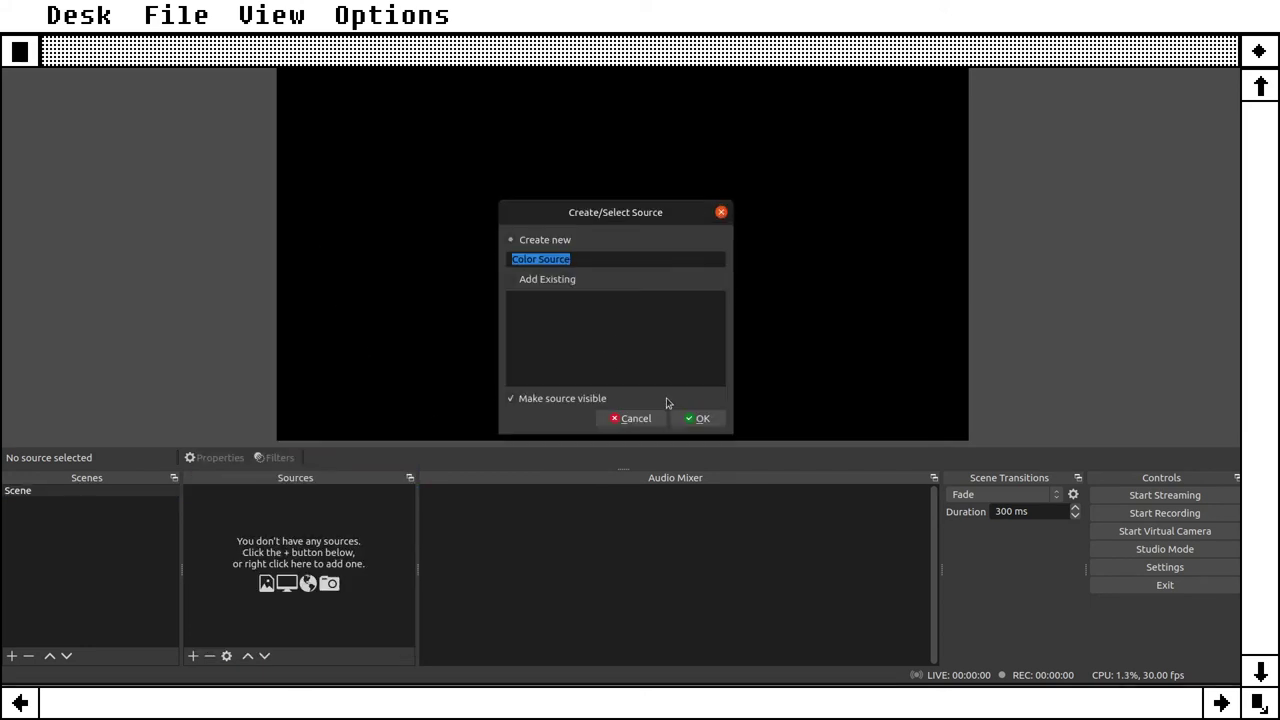
pyautogui.click(694, 420)
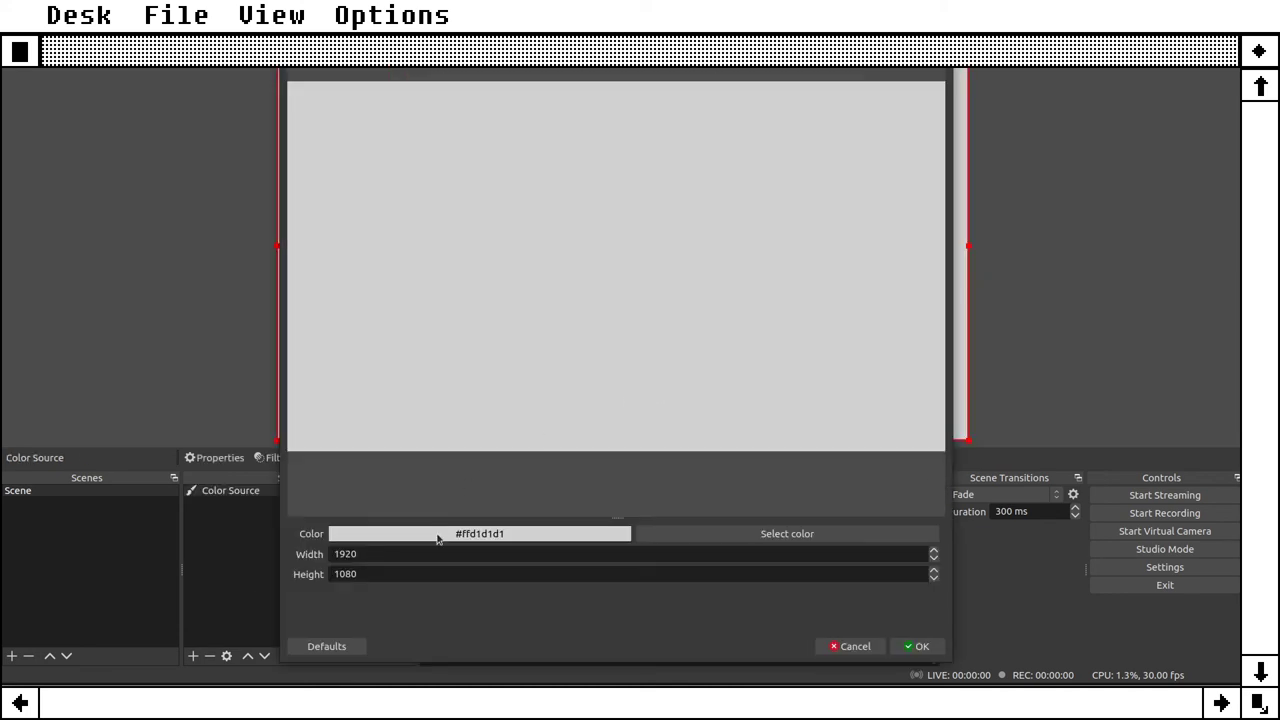
pyautogui.click(717, 534)
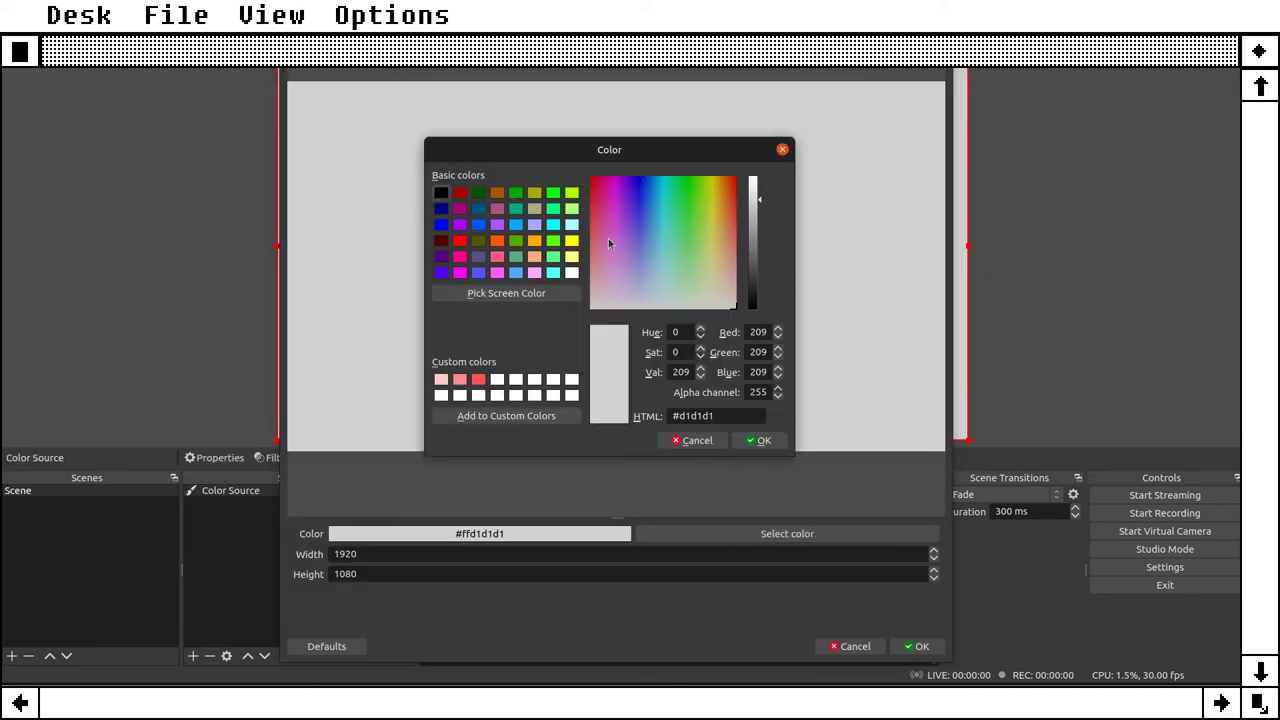
pyautogui.click(572, 210)
pyautogui.click(760, 440)
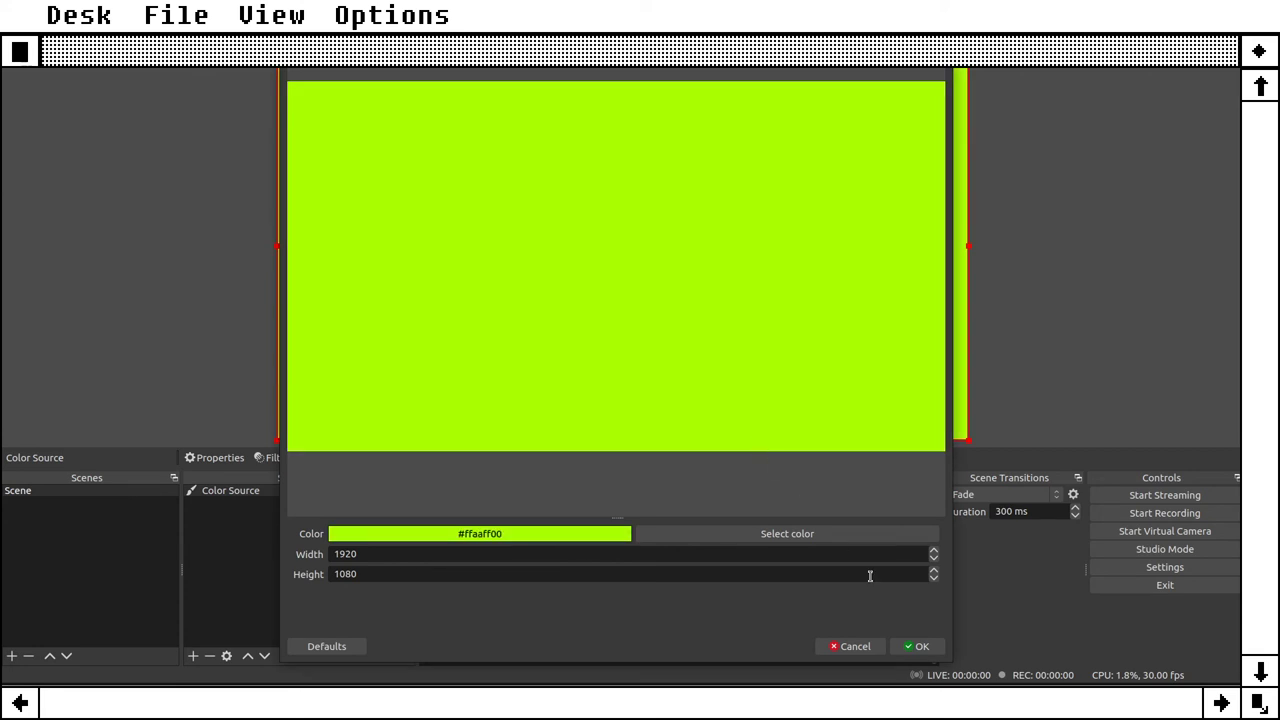
pyautogui.click(917, 646)
# Step: Add a second scene and create a new Color Source in it
pyautogui.click(12, 655)
pyautogui.click(634, 352)
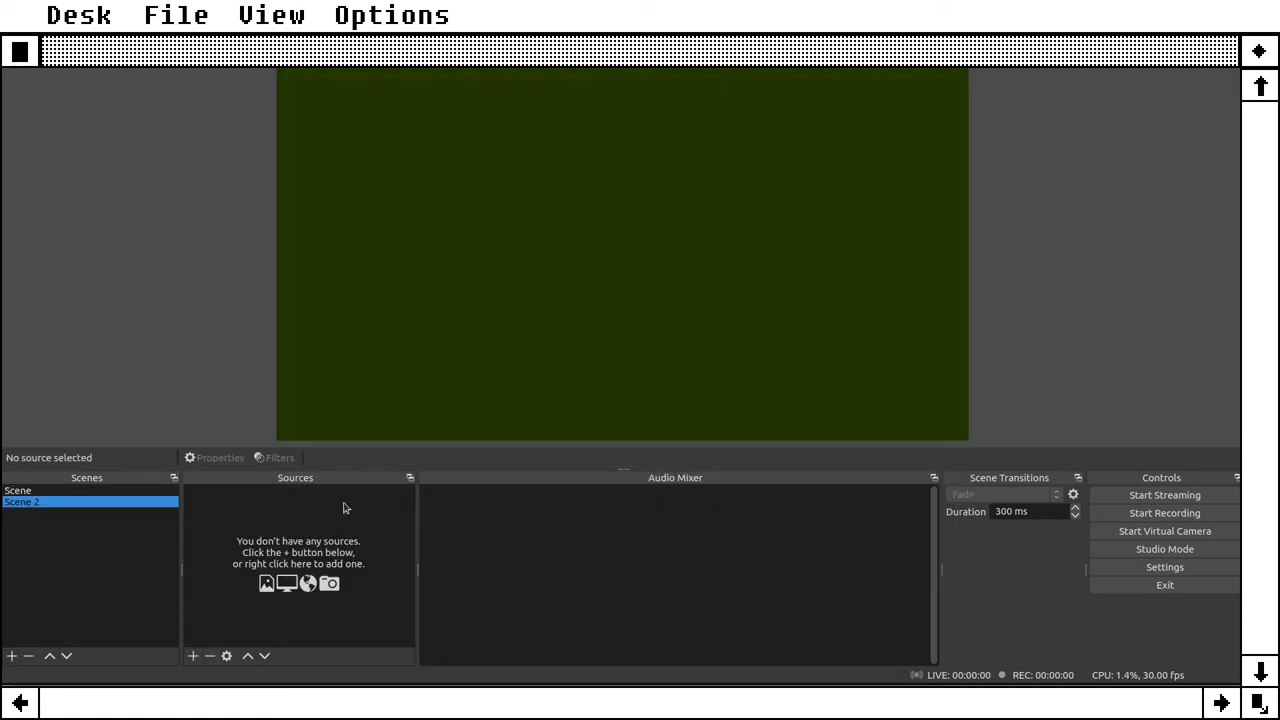
pyautogui.click(193, 655)
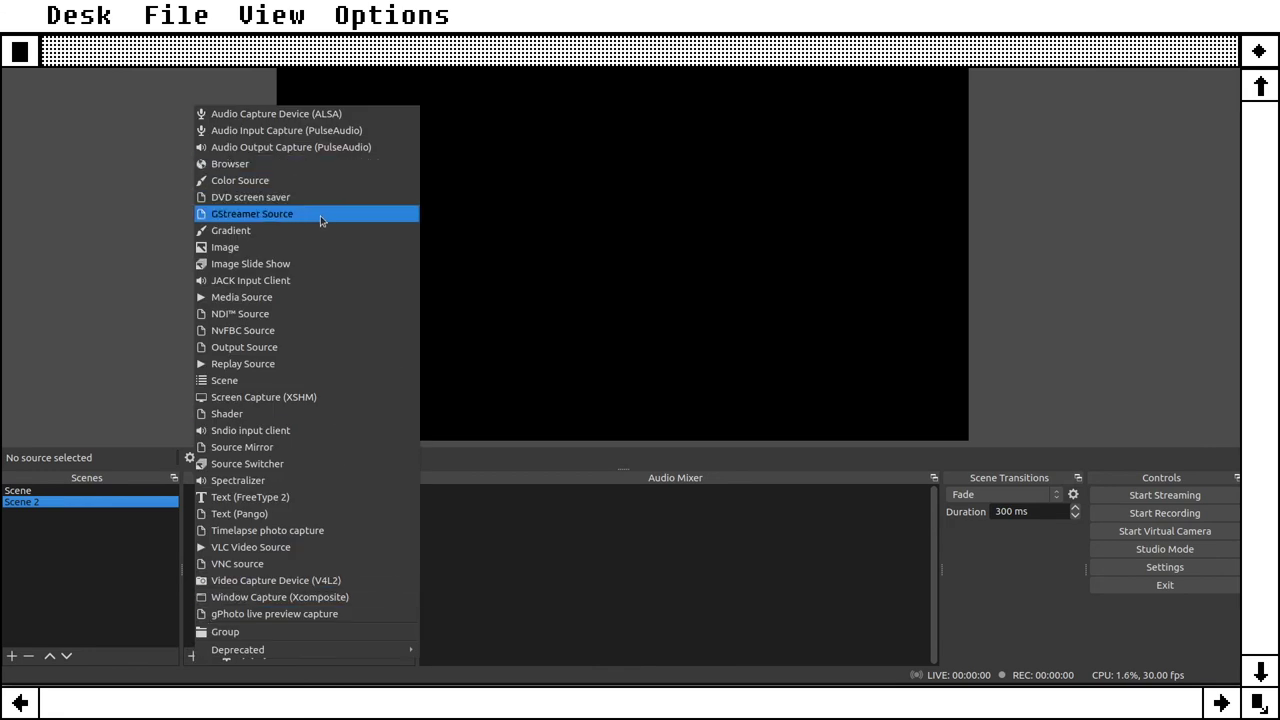
pyautogui.click(318, 182)
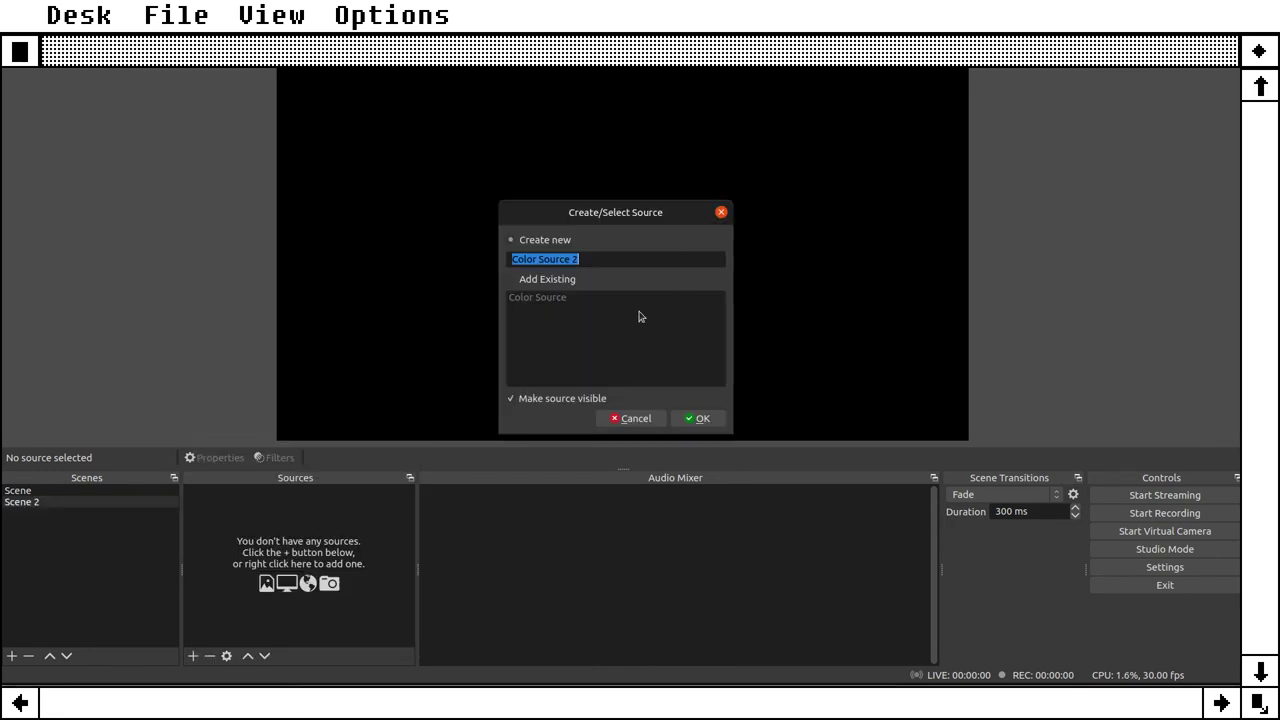
pyautogui.click(698, 418)
pyautogui.click(677, 534)
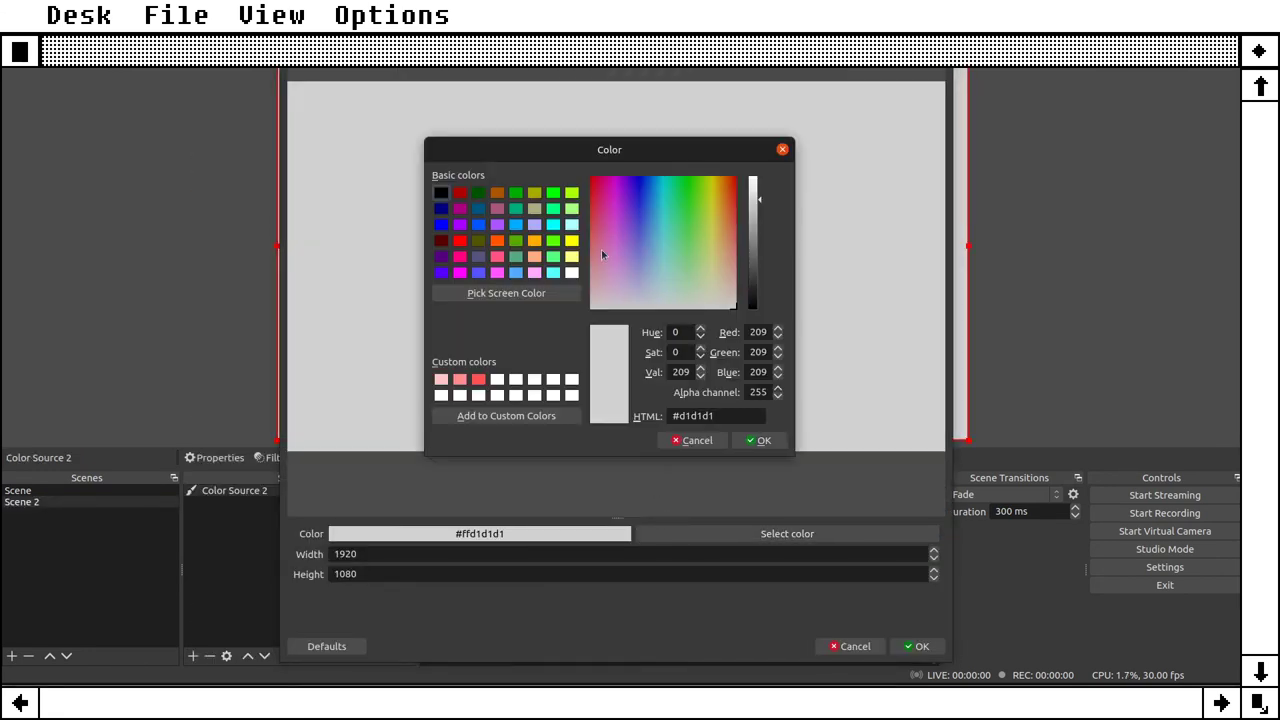
pyautogui.click(535, 257)
pyautogui.click(697, 440)
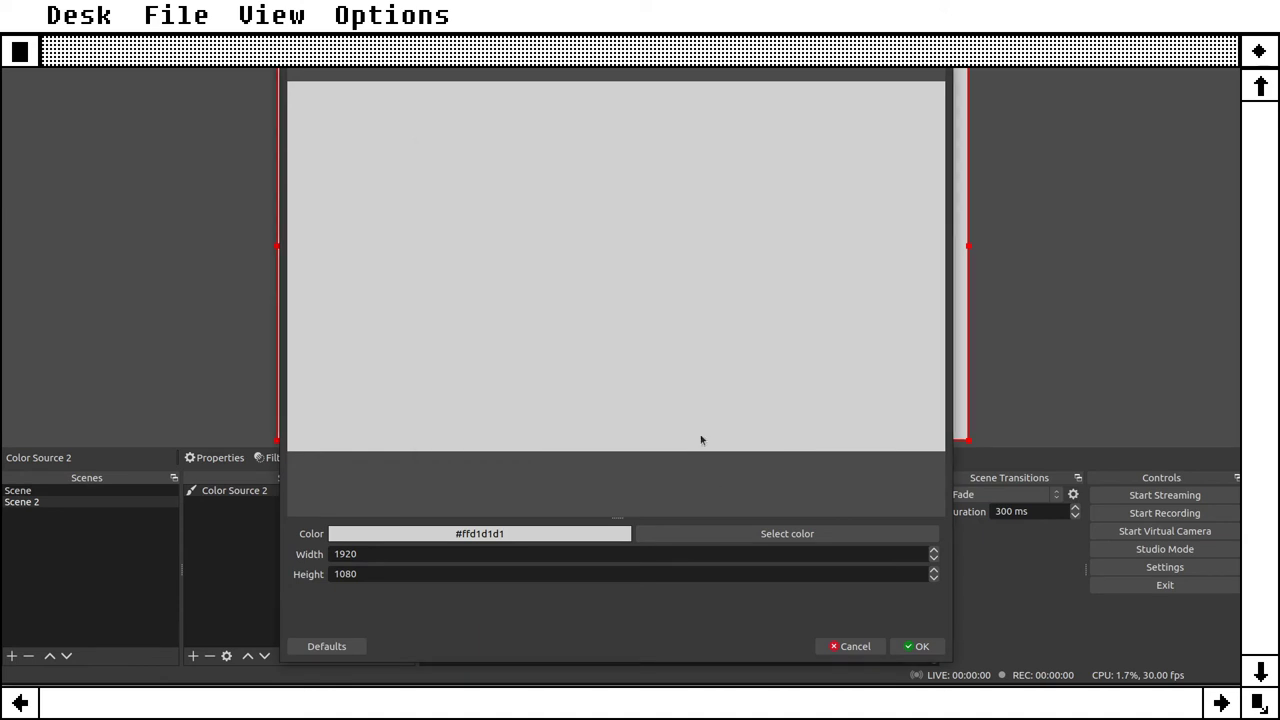
# Step: Set the second scene's colour source to orange #ffaa00, and switch between the two scenes to preview the current transition
pyautogui.click(736, 533)
pyautogui.click(534, 257)
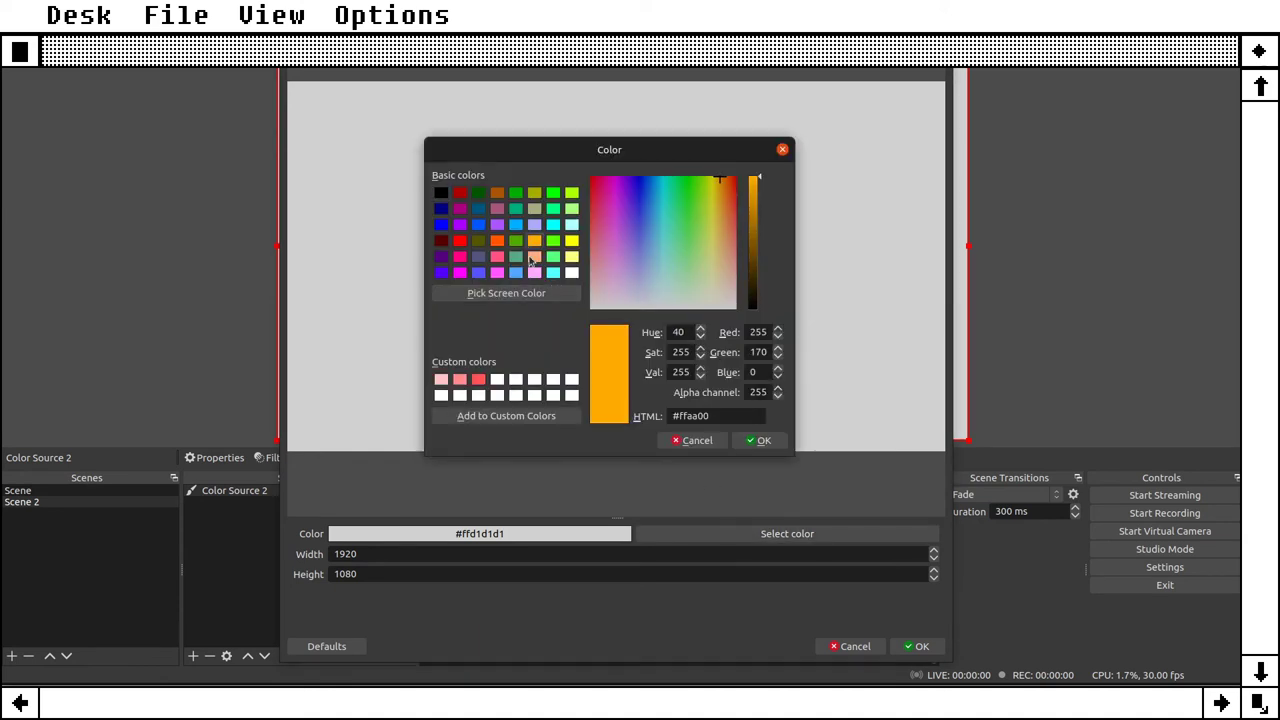
pyautogui.click(750, 440)
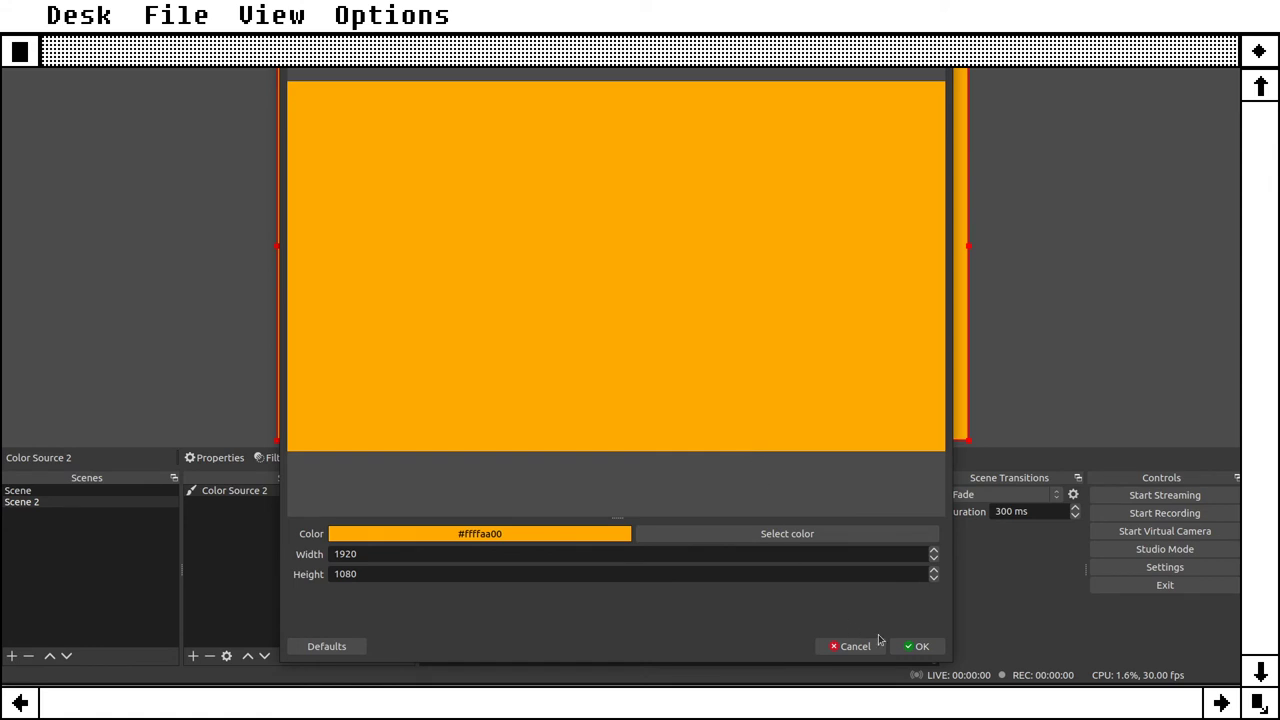
pyautogui.click(916, 647)
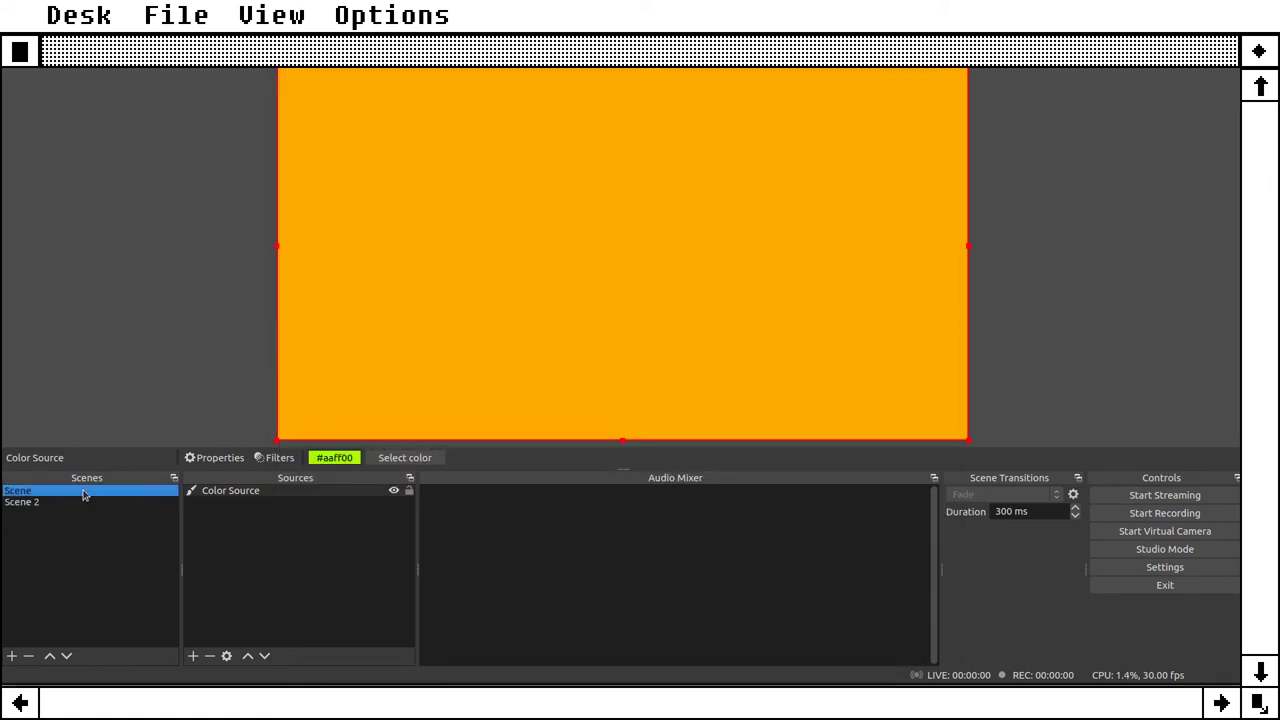
pyautogui.click(85, 491)
pyautogui.click(84, 502)
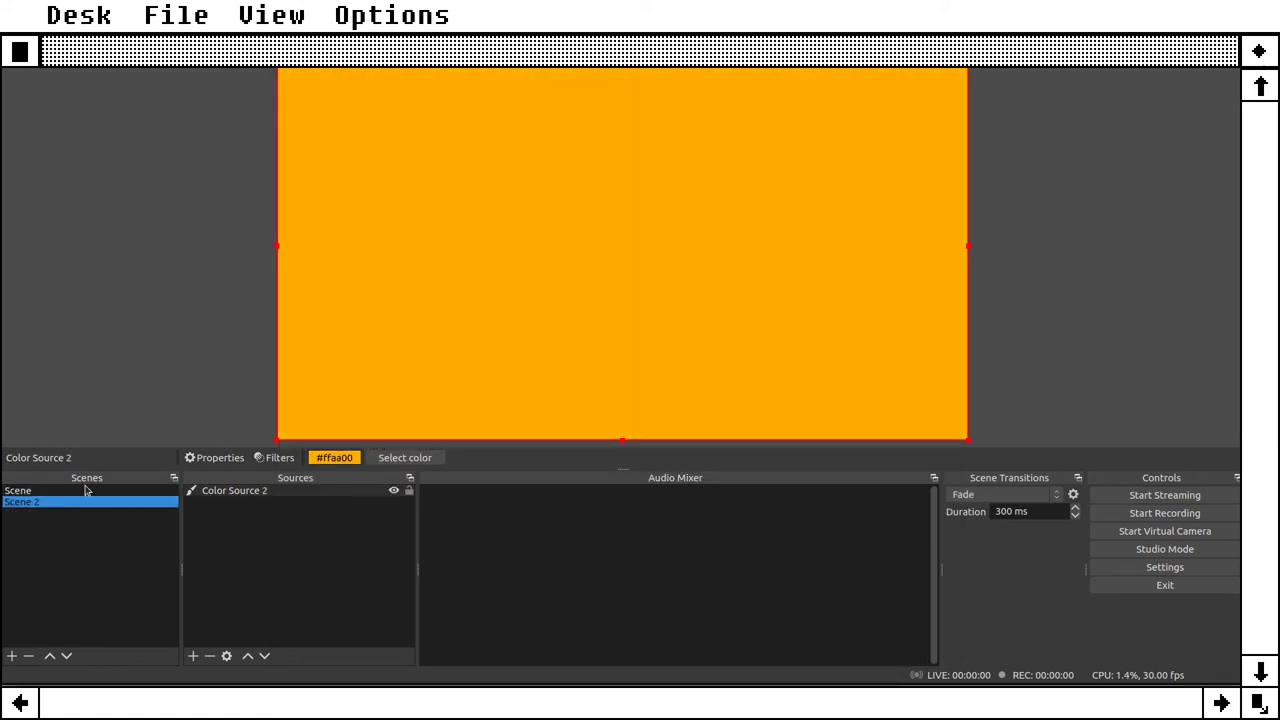
# Step: Switch repeatedly between Scene and Scene 2 to examine the Fade transition
pyautogui.click(85, 490)
pyautogui.click(86, 502)
pyautogui.click(88, 491)
pyautogui.click(89, 505)
pyautogui.click(89, 494)
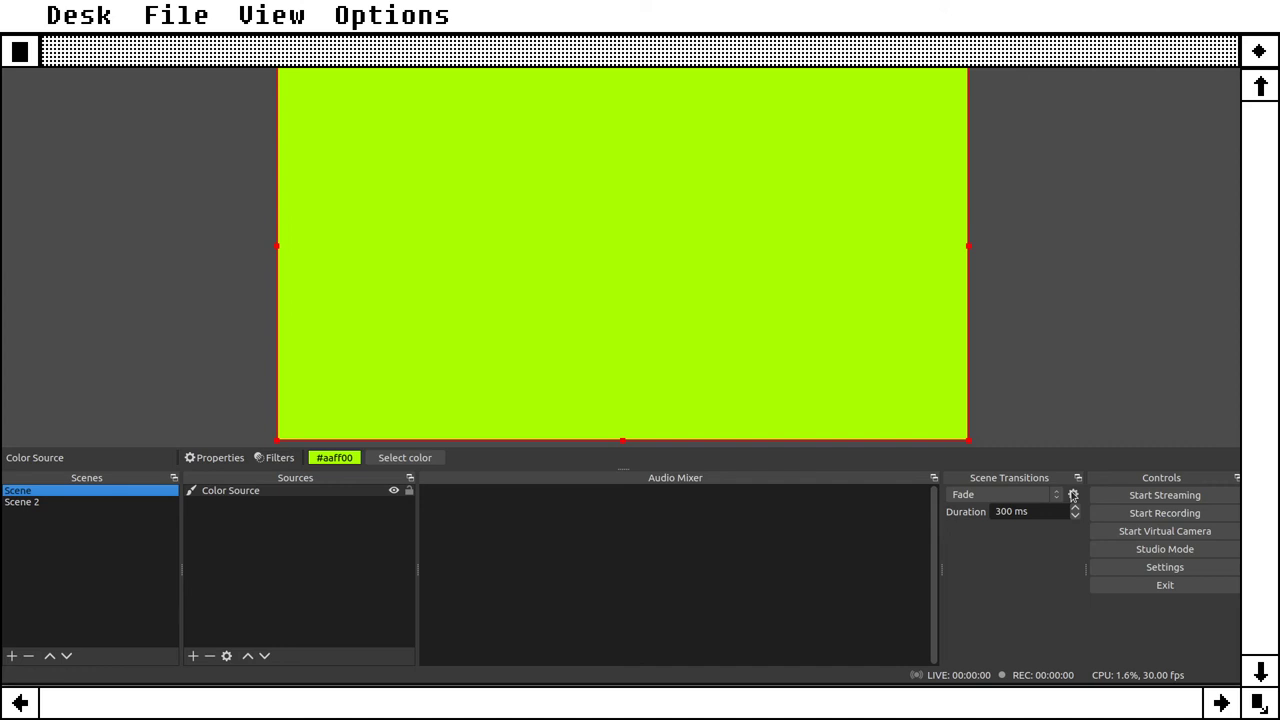
# Step: Add a Stinger scene transition named "Stream Stinger"
pyautogui.click(1038, 496)
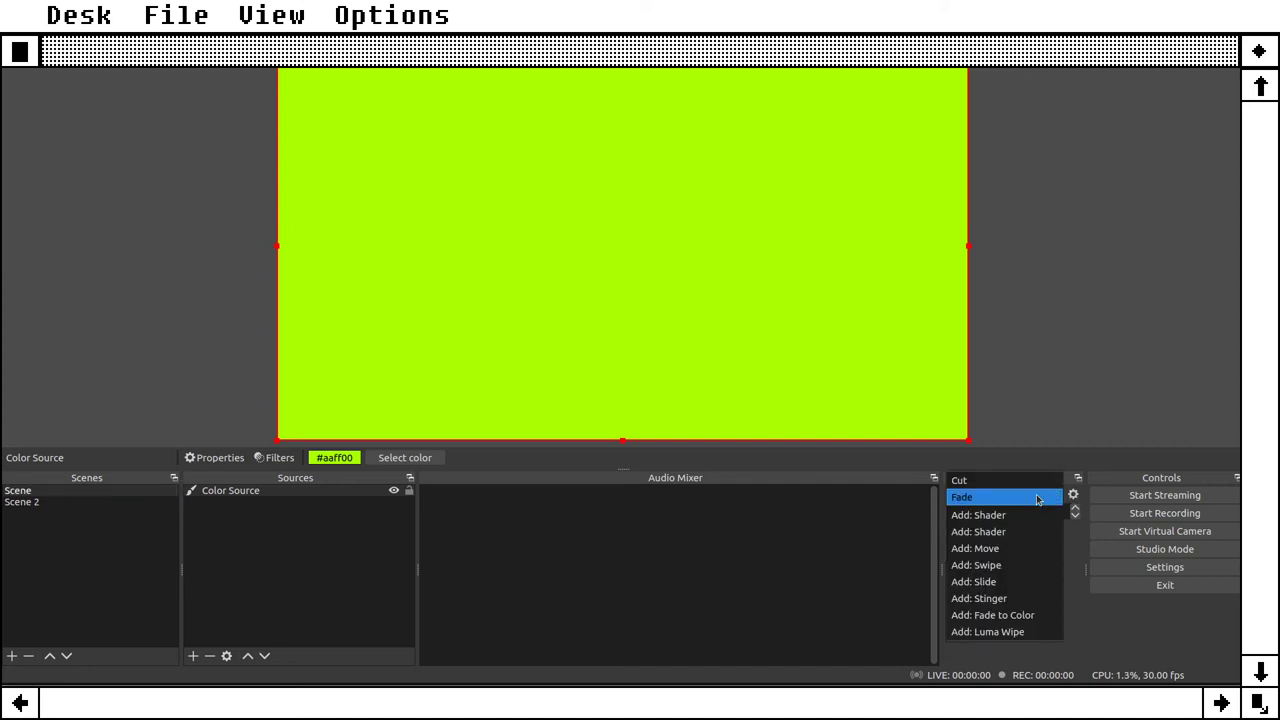
pyautogui.click(1038, 497)
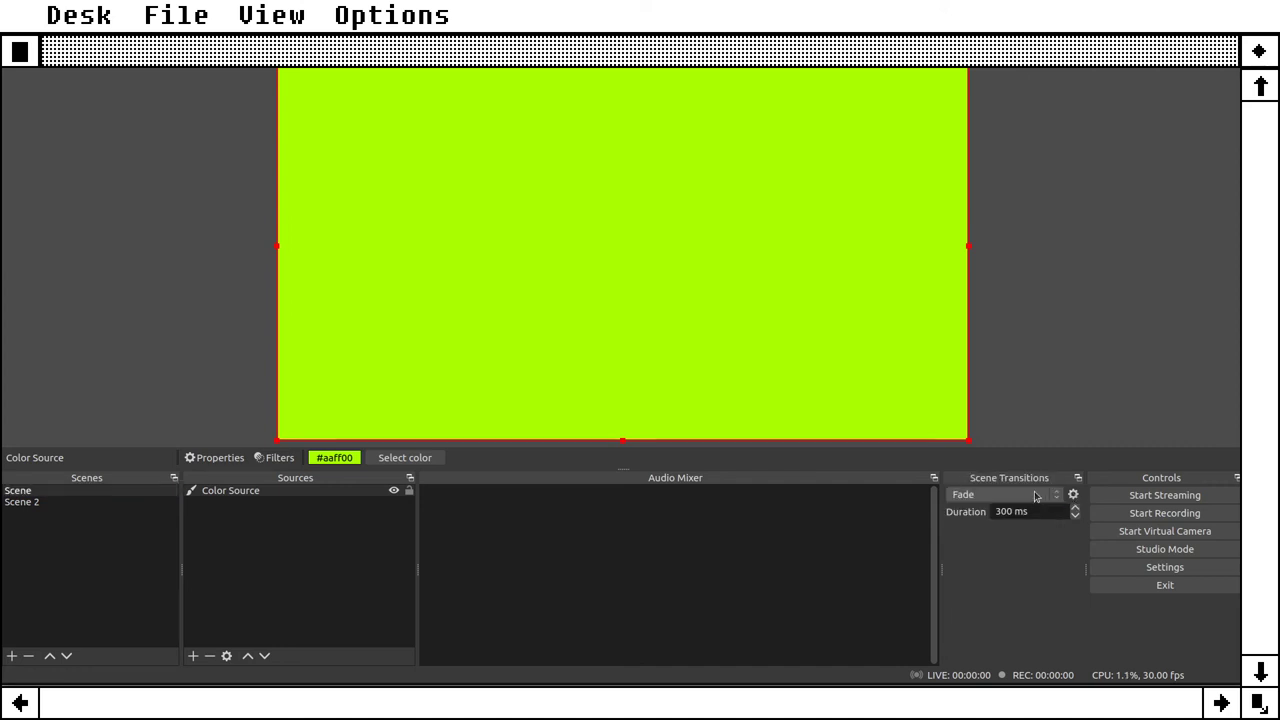
pyautogui.click(1018, 497)
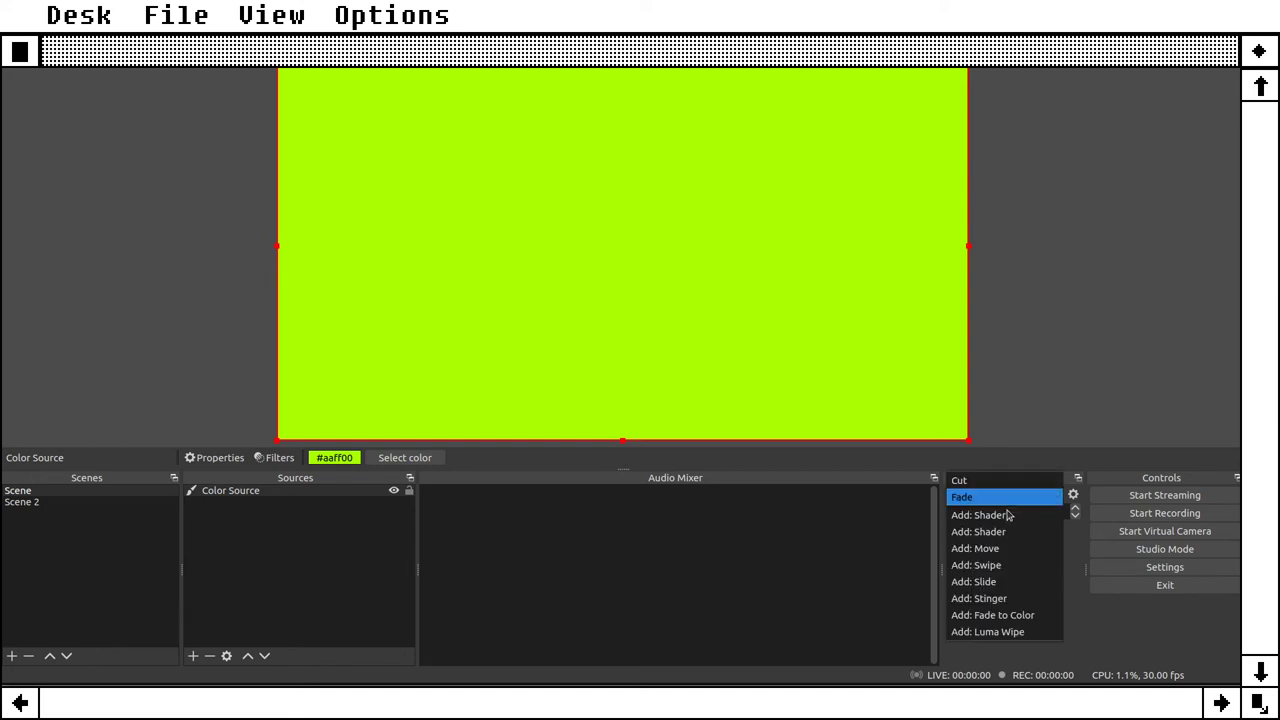
pyautogui.click(1004, 594)
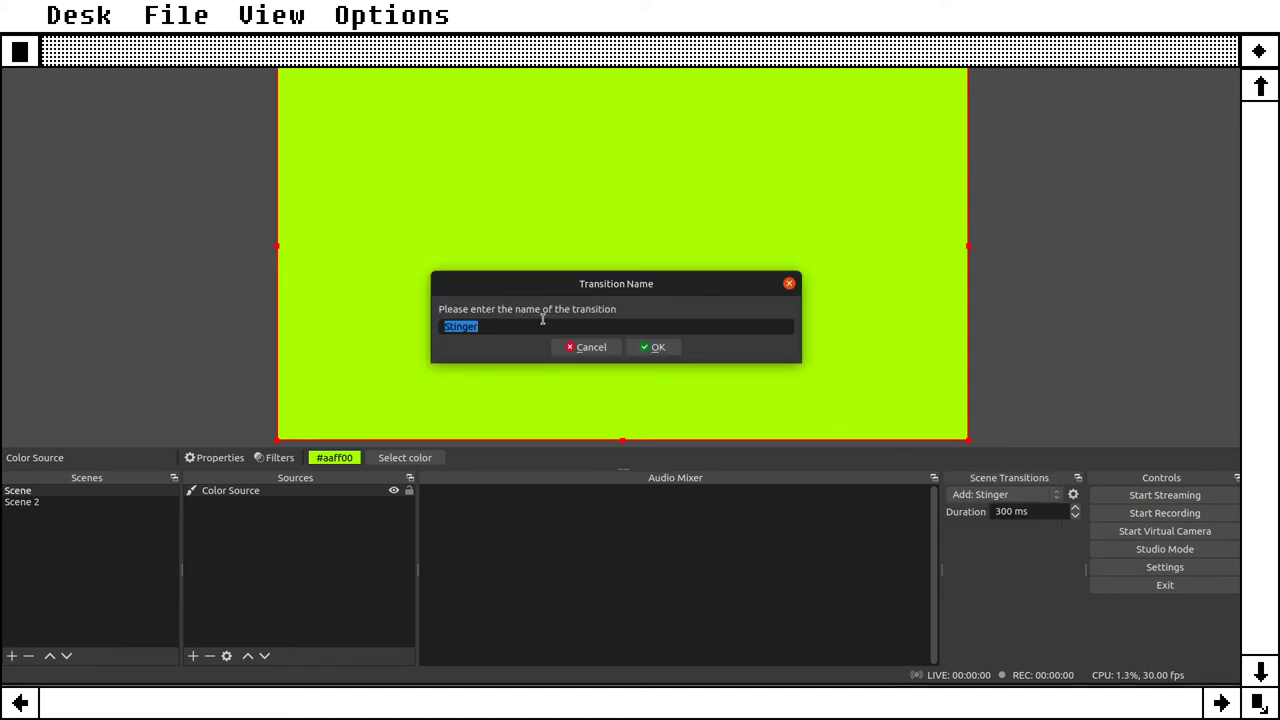
pyautogui.press('Home')
pyautogui.write('Strea')
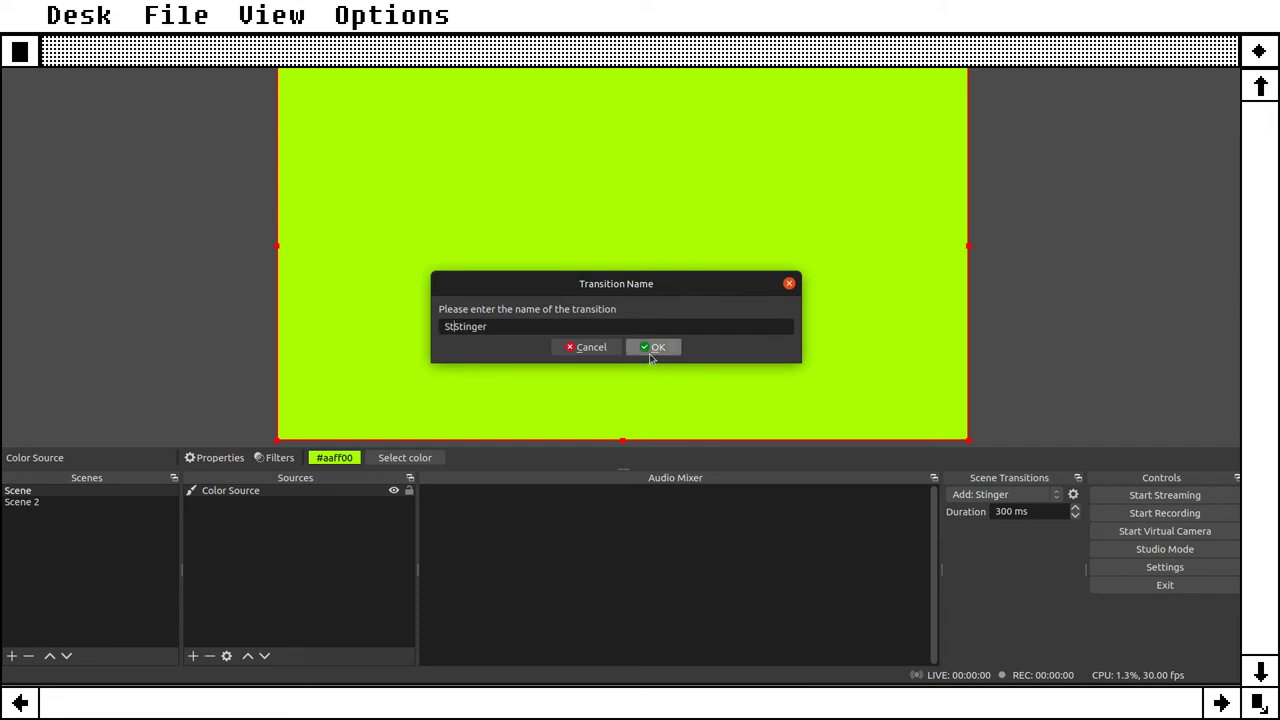
pyautogui.write('m')
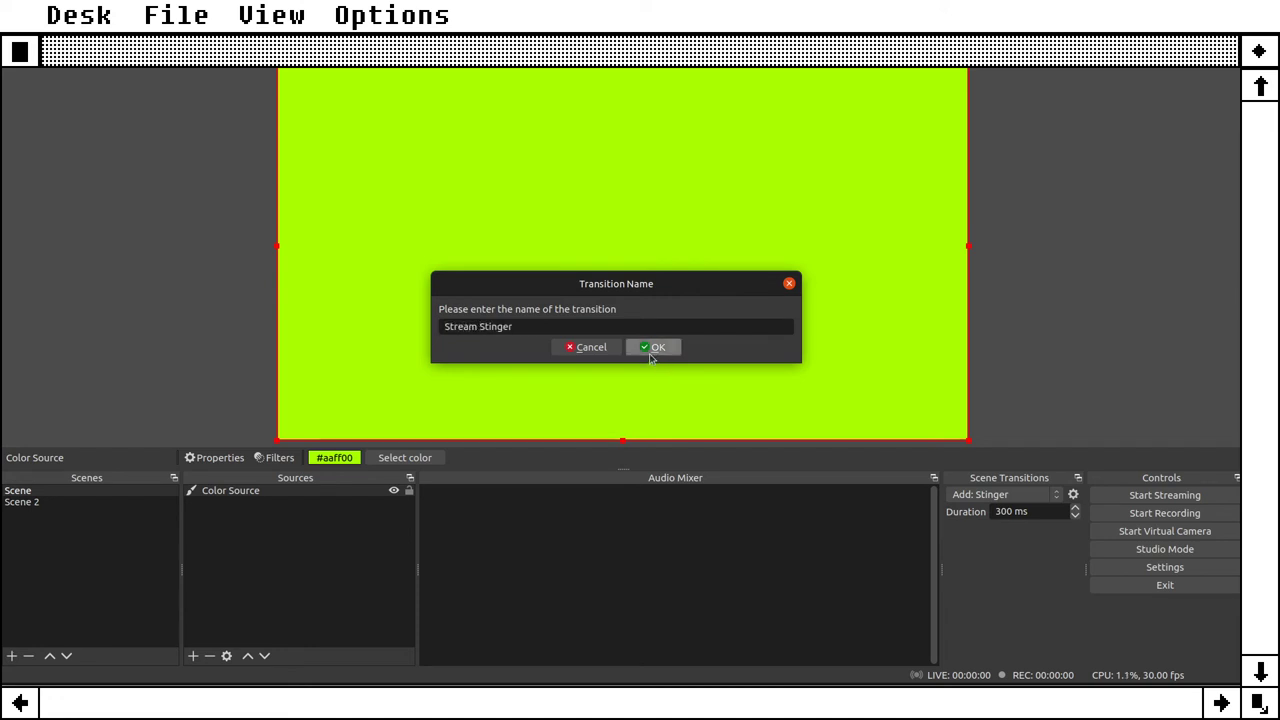
pyautogui.click(649, 352)
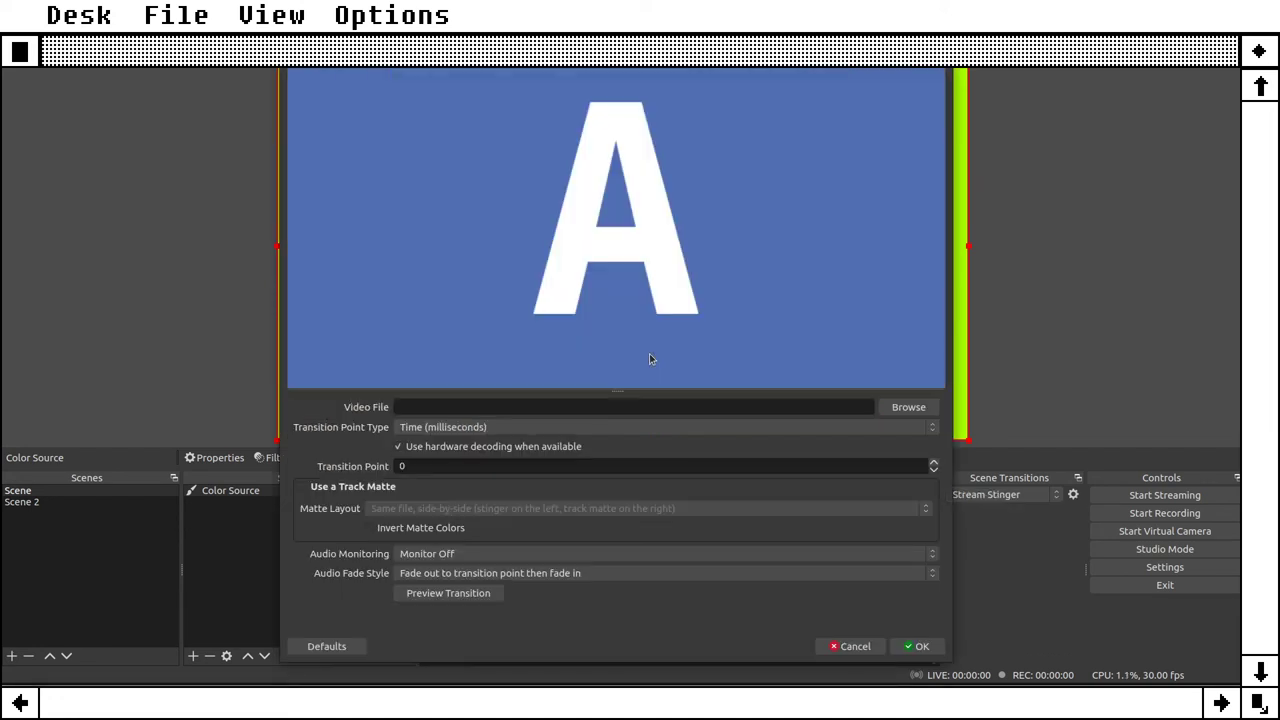
# Step: Choose Stinger.webm from the Natron folder on the VERTEX_3_120_GB drive as the stinger's video file
pyautogui.click(910, 408)
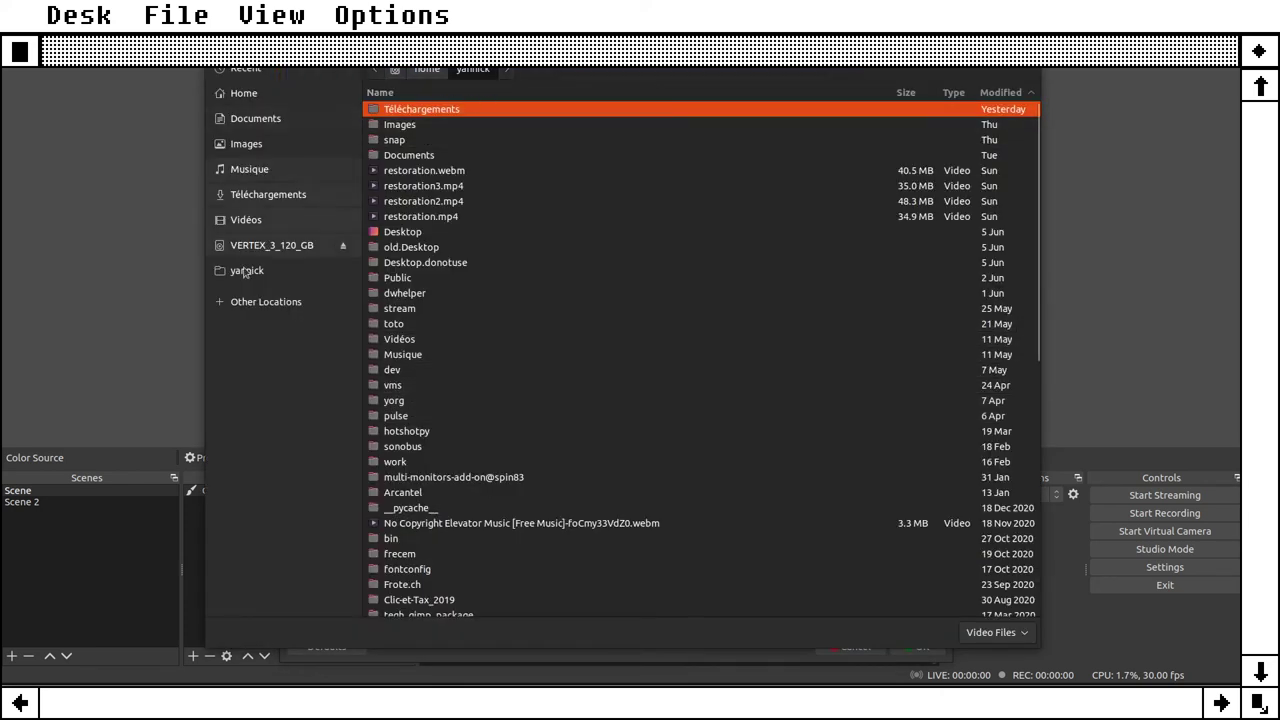
pyautogui.click(268, 245)
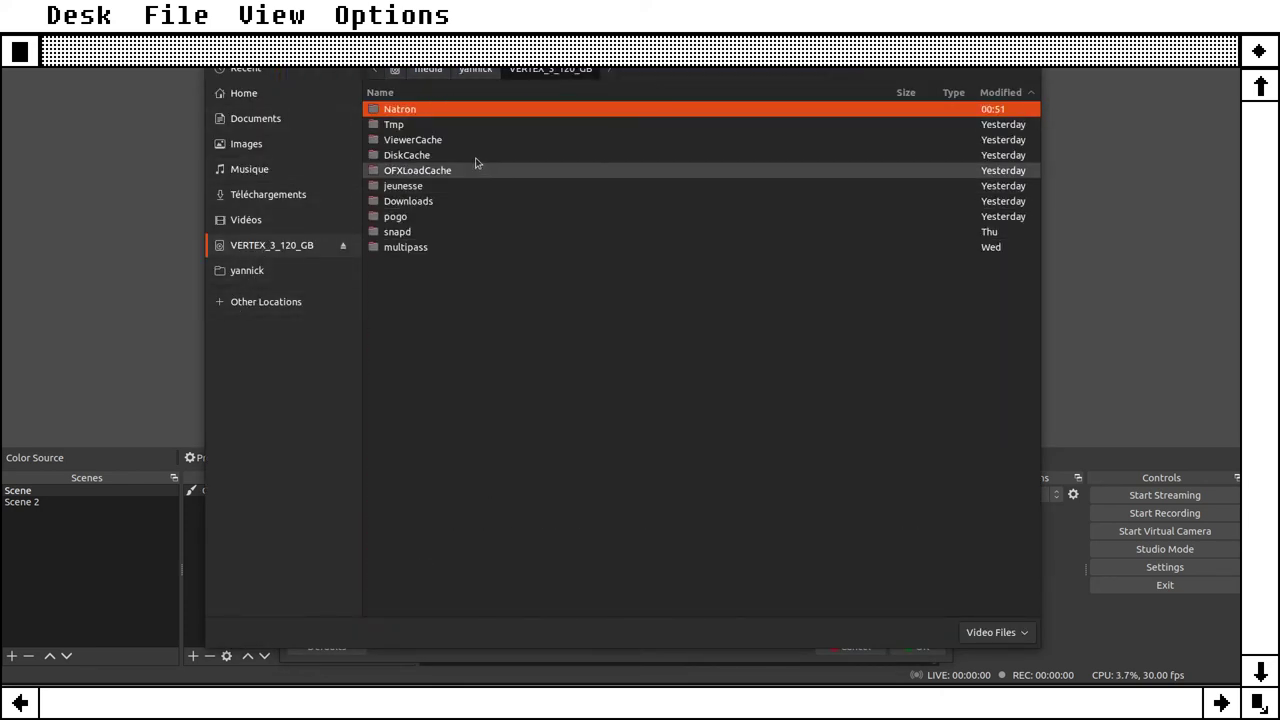
pyautogui.doubleClick(449, 112)
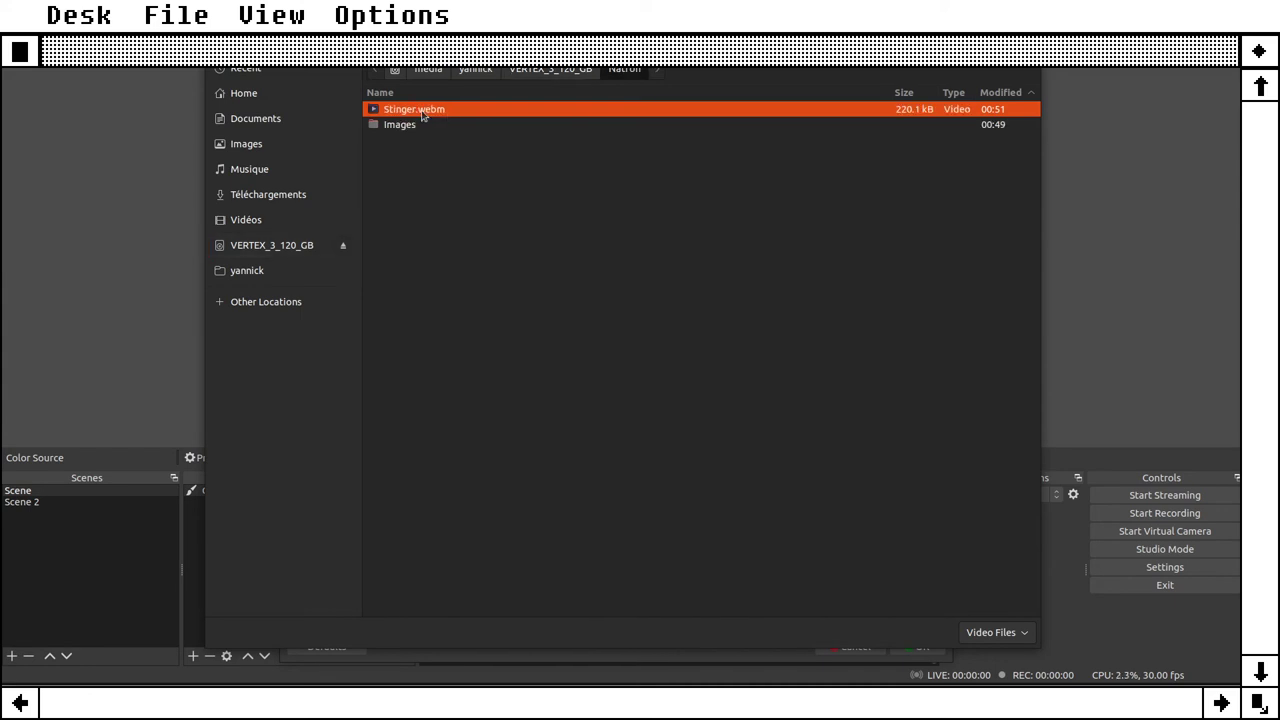
pyautogui.doubleClick(423, 110)
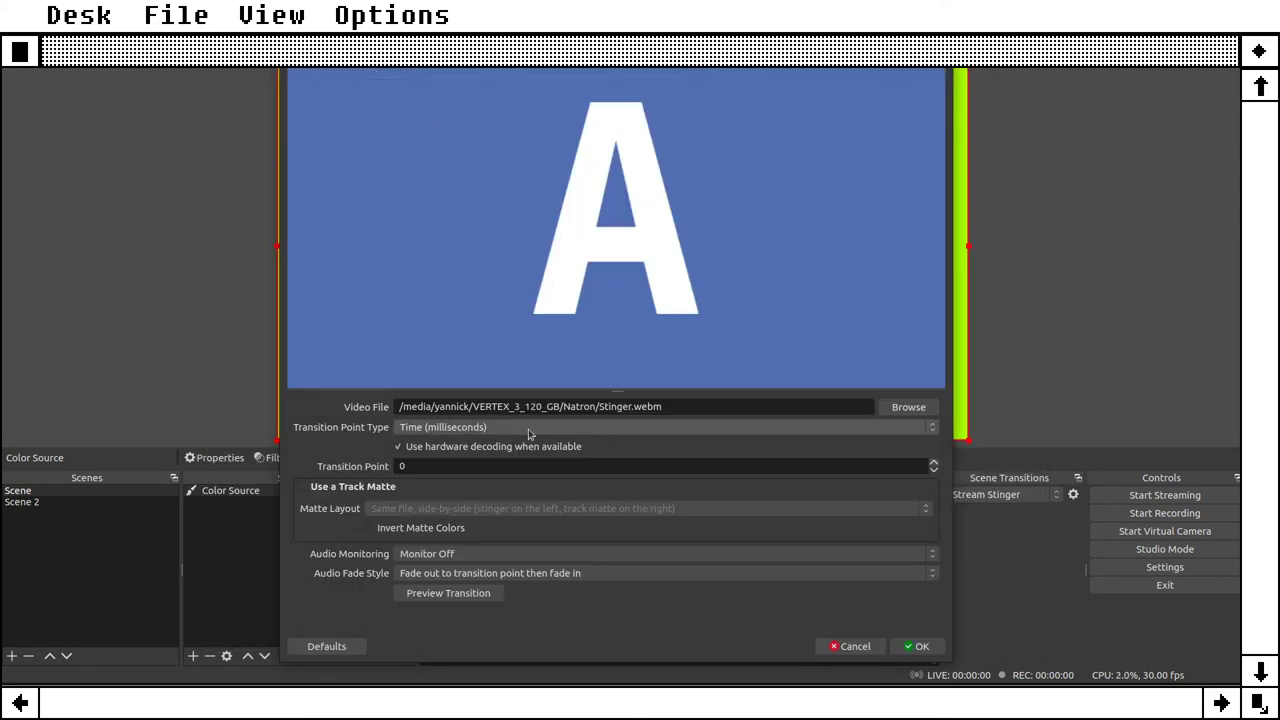
# Step: Set the stinger's transition point to 1000 ms, preview the transition and accept the settings
pyautogui.click(462, 467)
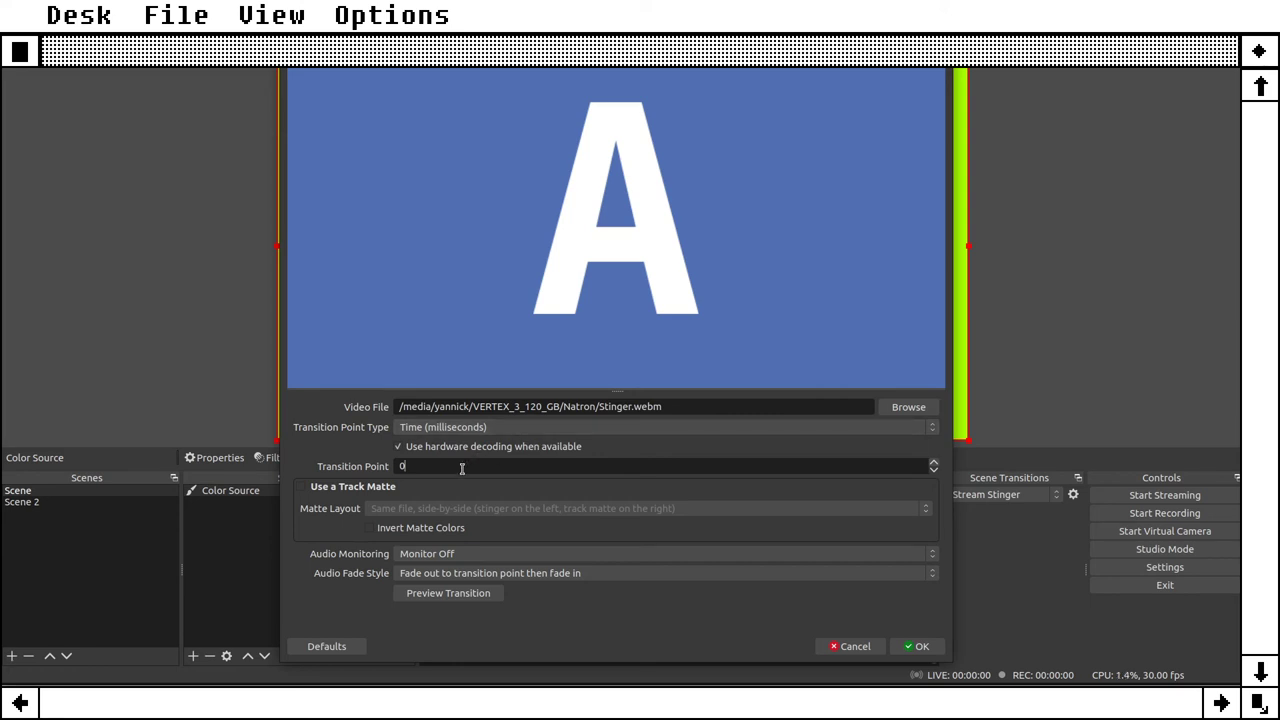
pyautogui.write('1000')
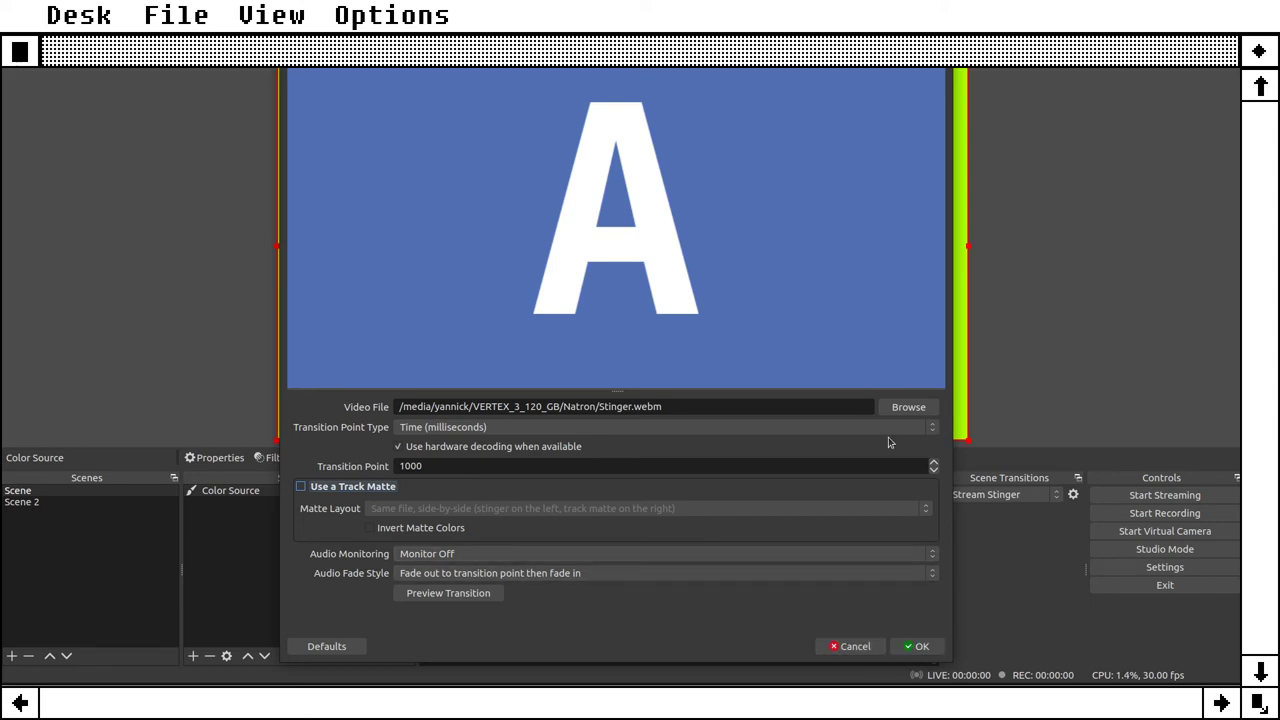
pyautogui.click(451, 593)
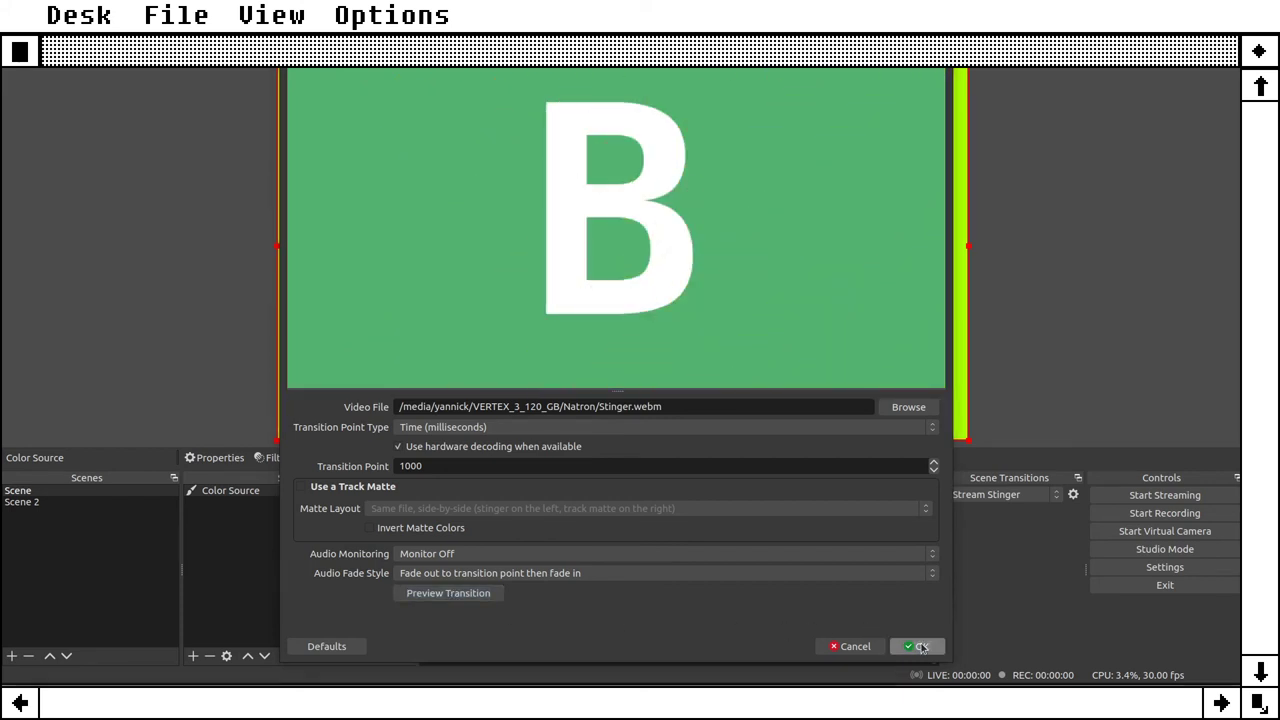
pyautogui.click(918, 646)
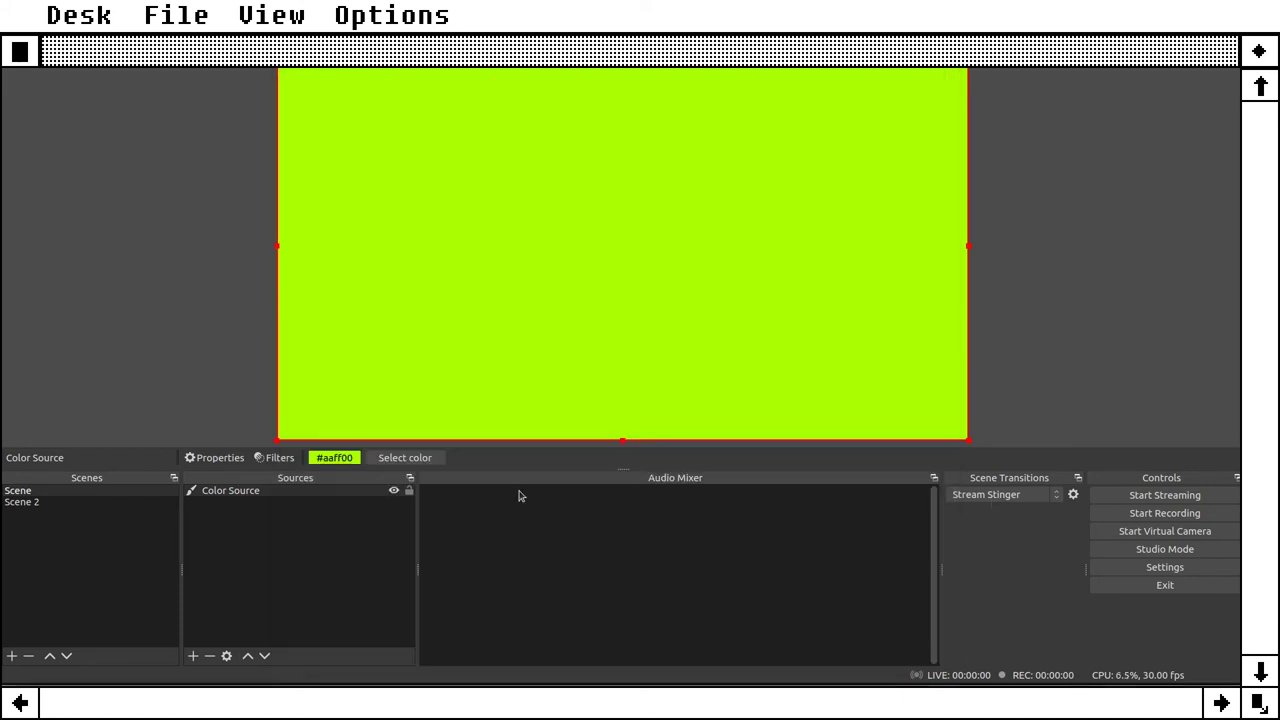
# Step: Switch from Scene to Scene 2 and back to test the Stream Stinger transition
pyautogui.click(124, 491)
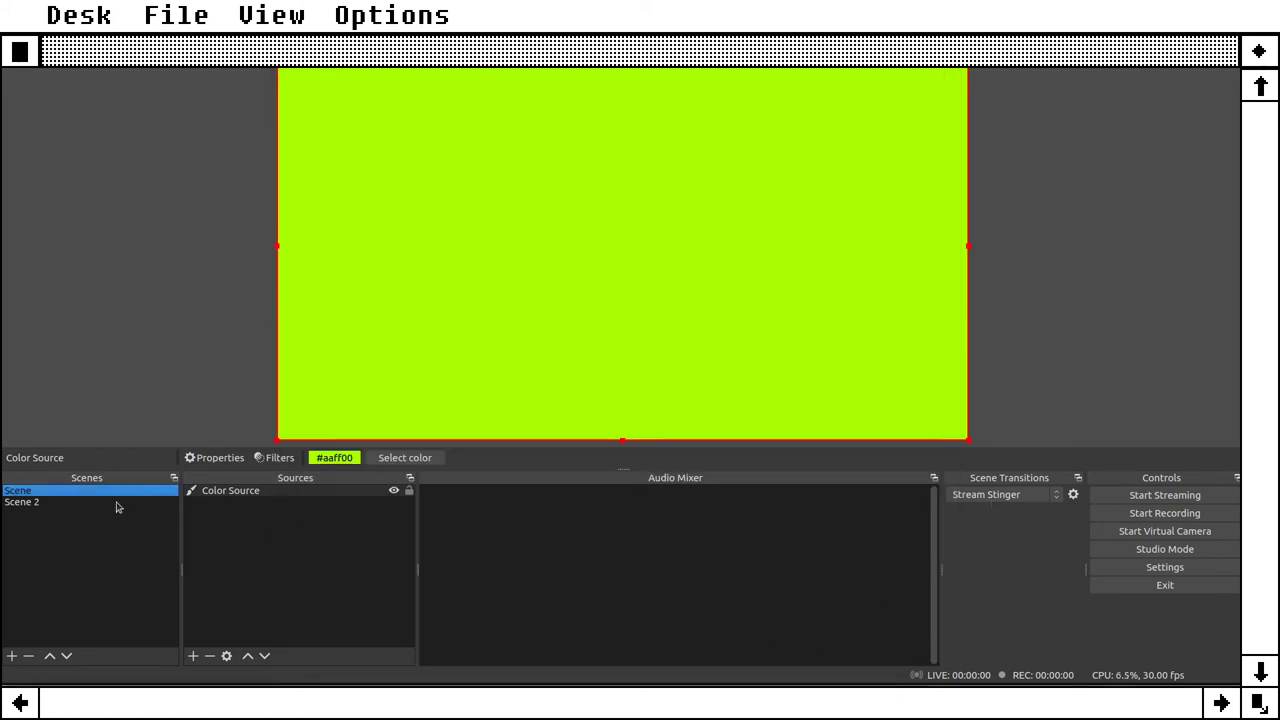
pyautogui.click(113, 503)
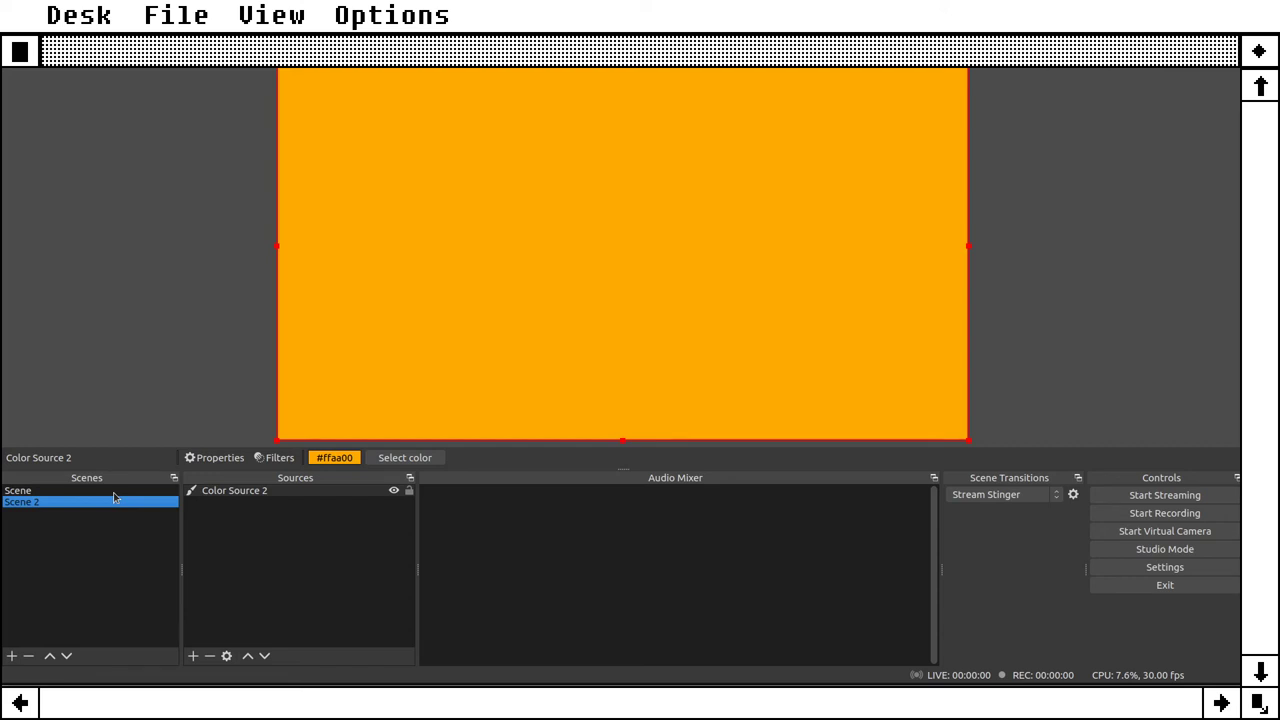
pyautogui.click(113, 491)
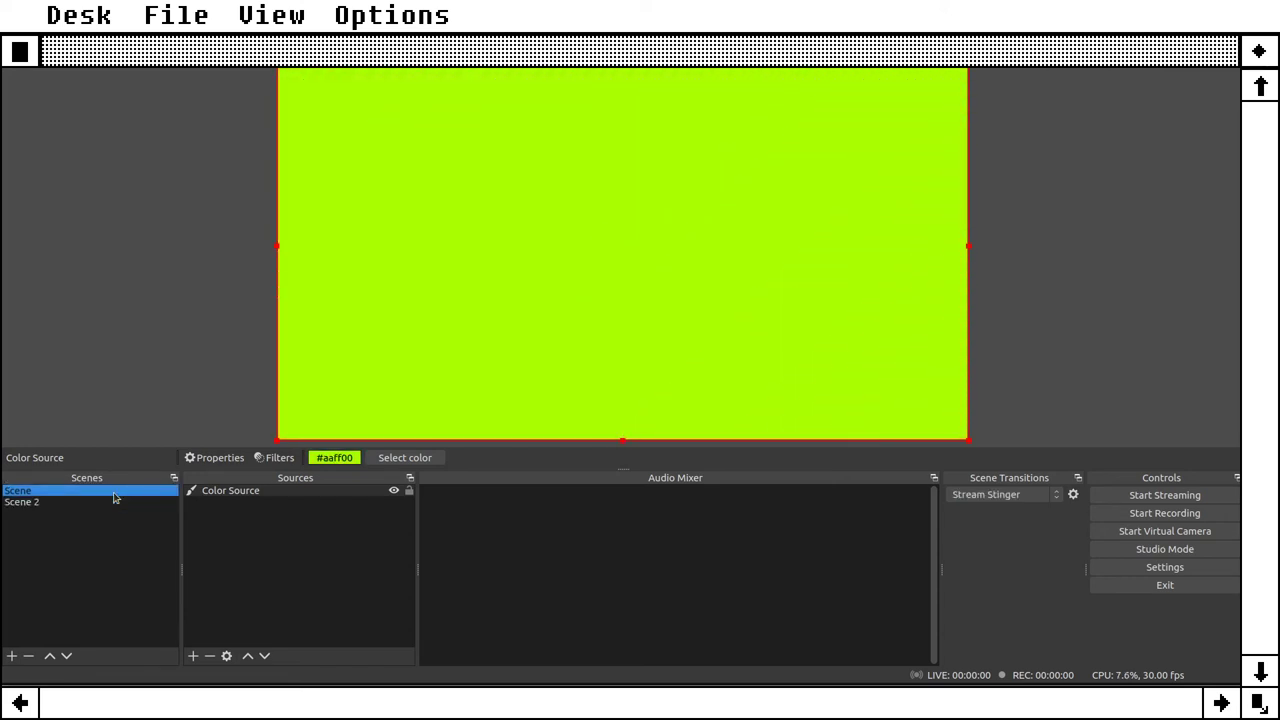
# Step: Set the colour source of the first scene to dark purple #55007f
pyautogui.doubleClick(209, 496)
pyautogui.click(790, 538)
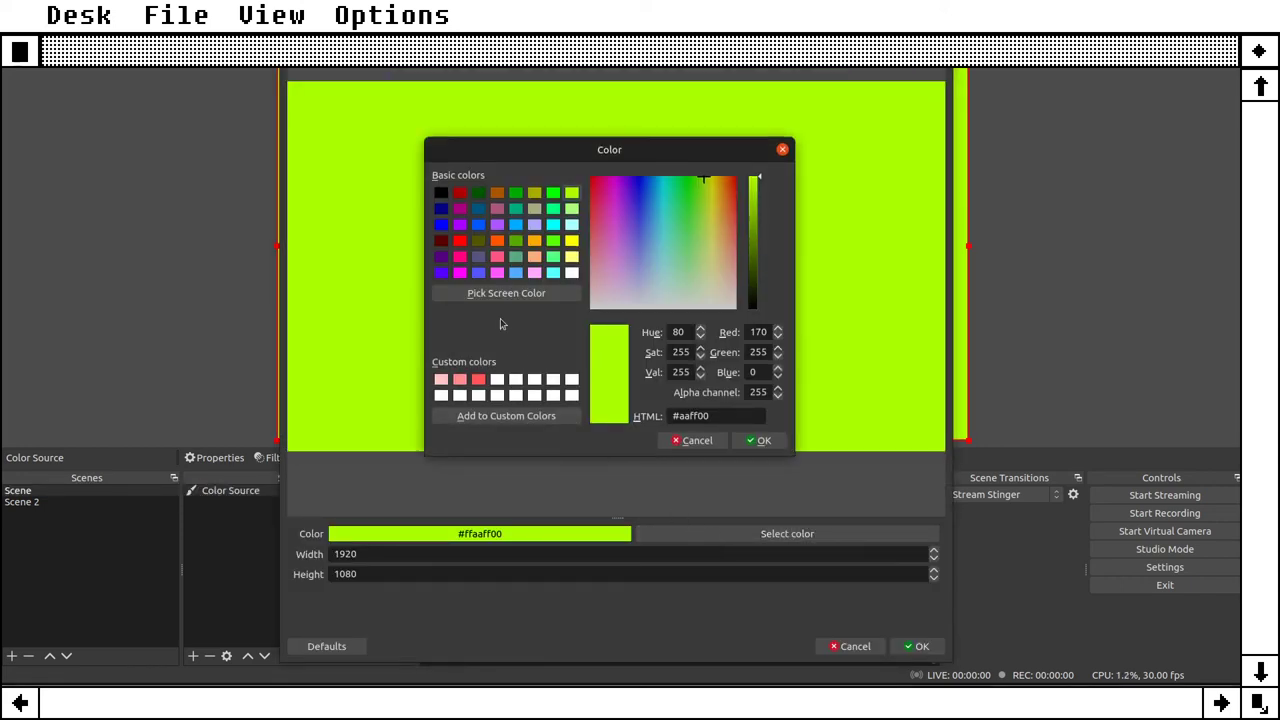
pyautogui.click(441, 256)
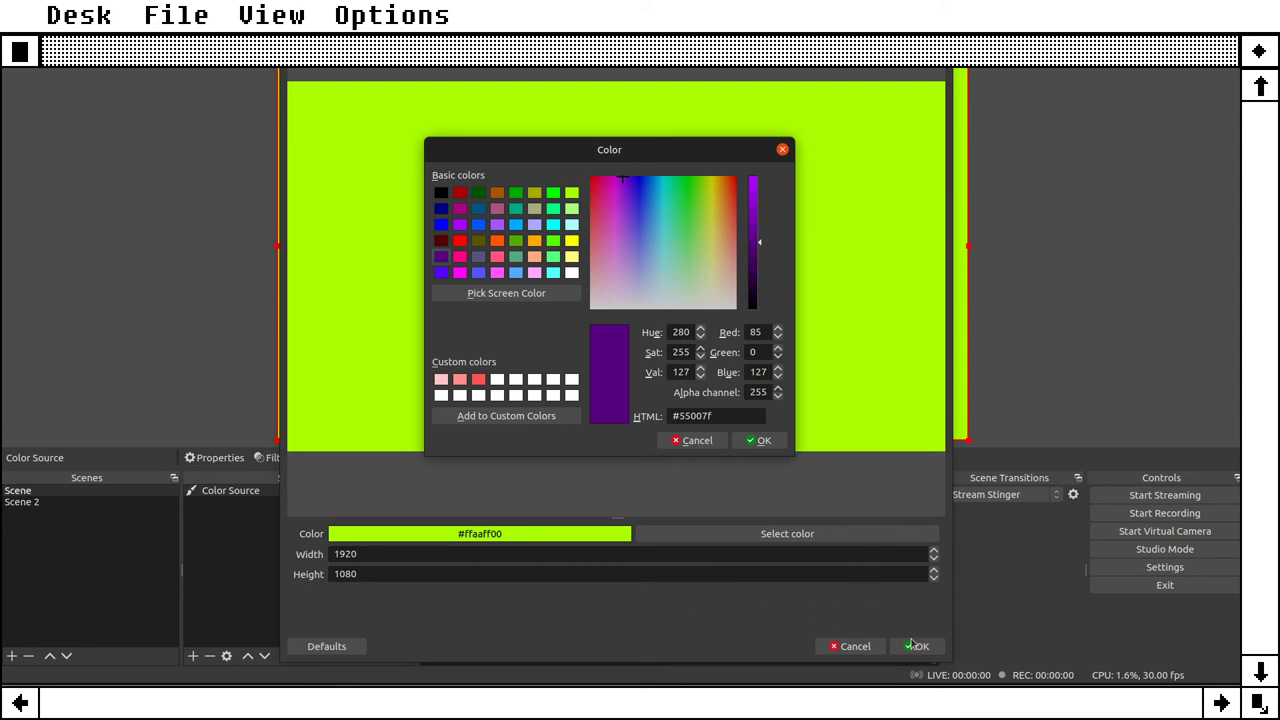
pyautogui.click(760, 440)
pyautogui.click(921, 647)
# Step: Set Scene 2's colour source to violet-blue #5500ff, and switch between both scenes to test the stinger against the new colours
pyautogui.click(124, 502)
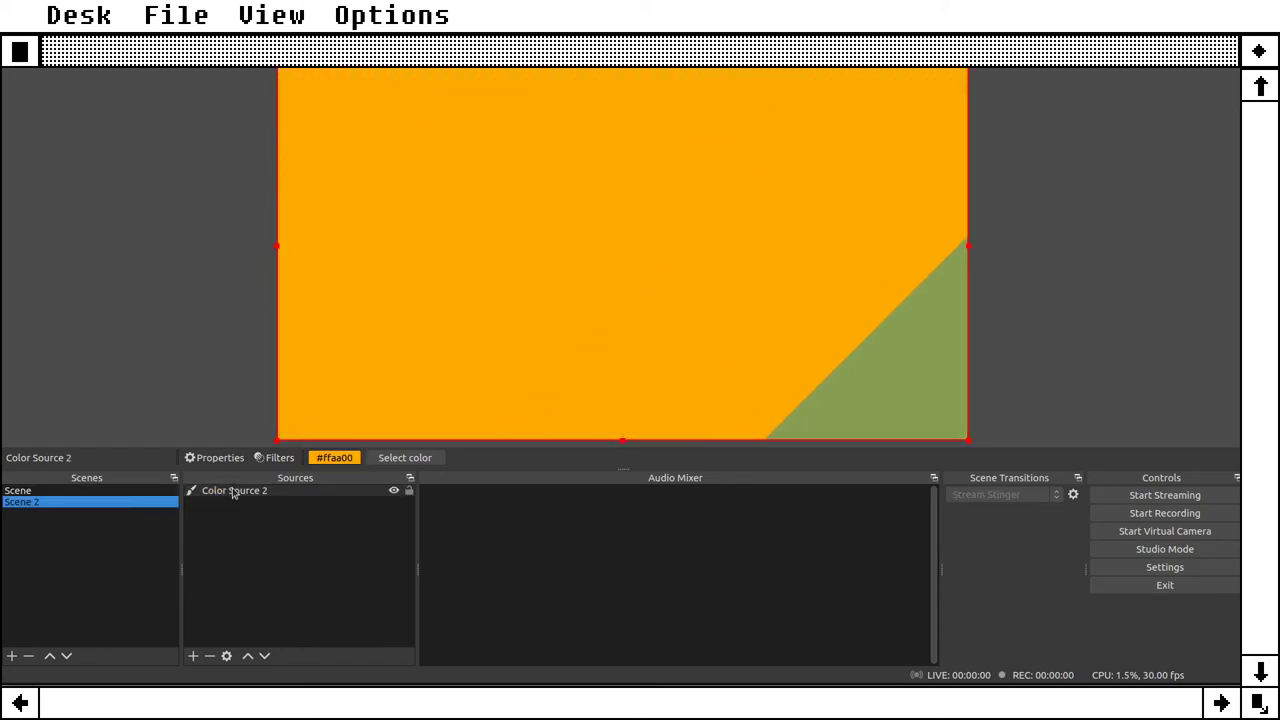
pyautogui.rightClick(233, 491)
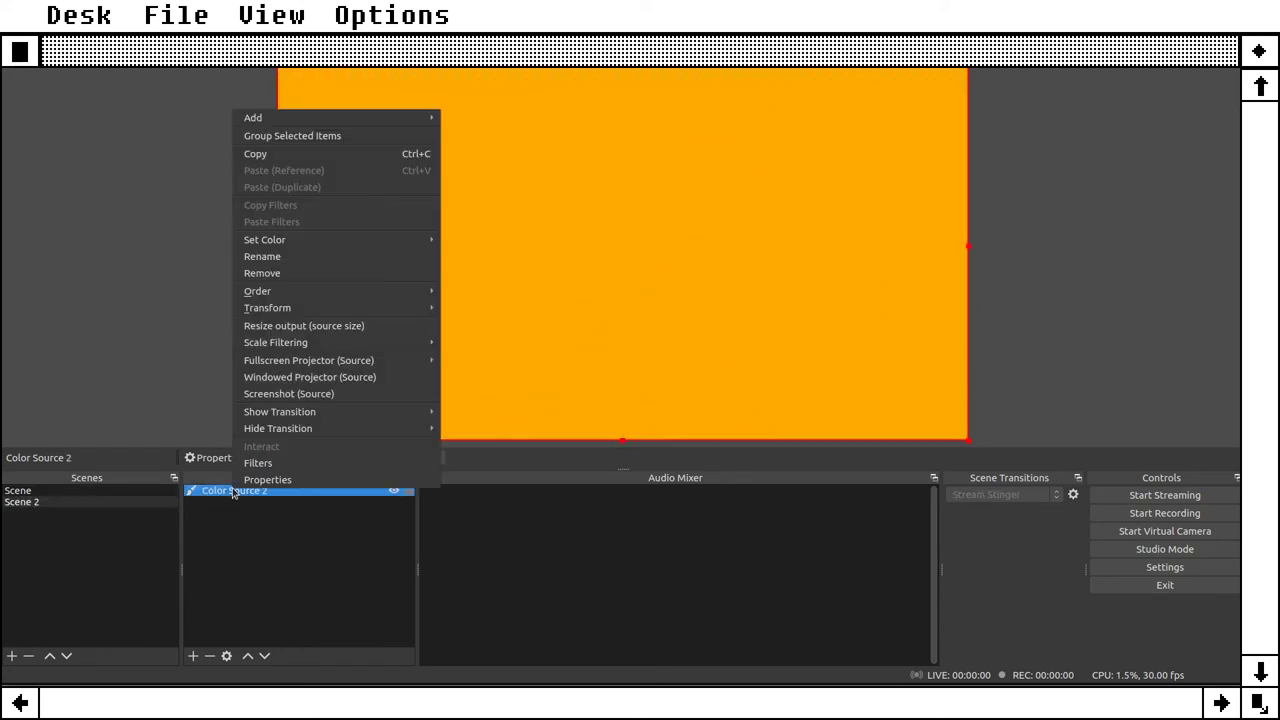
pyautogui.doubleClick(209, 502)
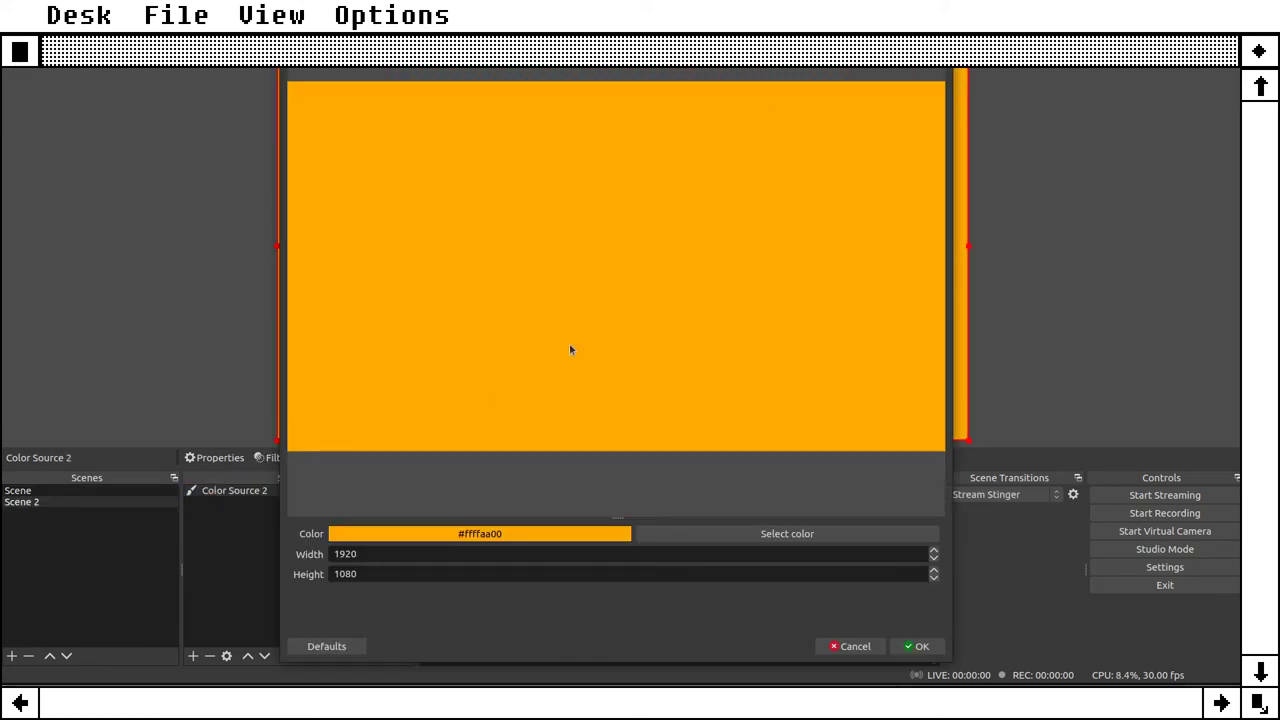
pyautogui.click(722, 540)
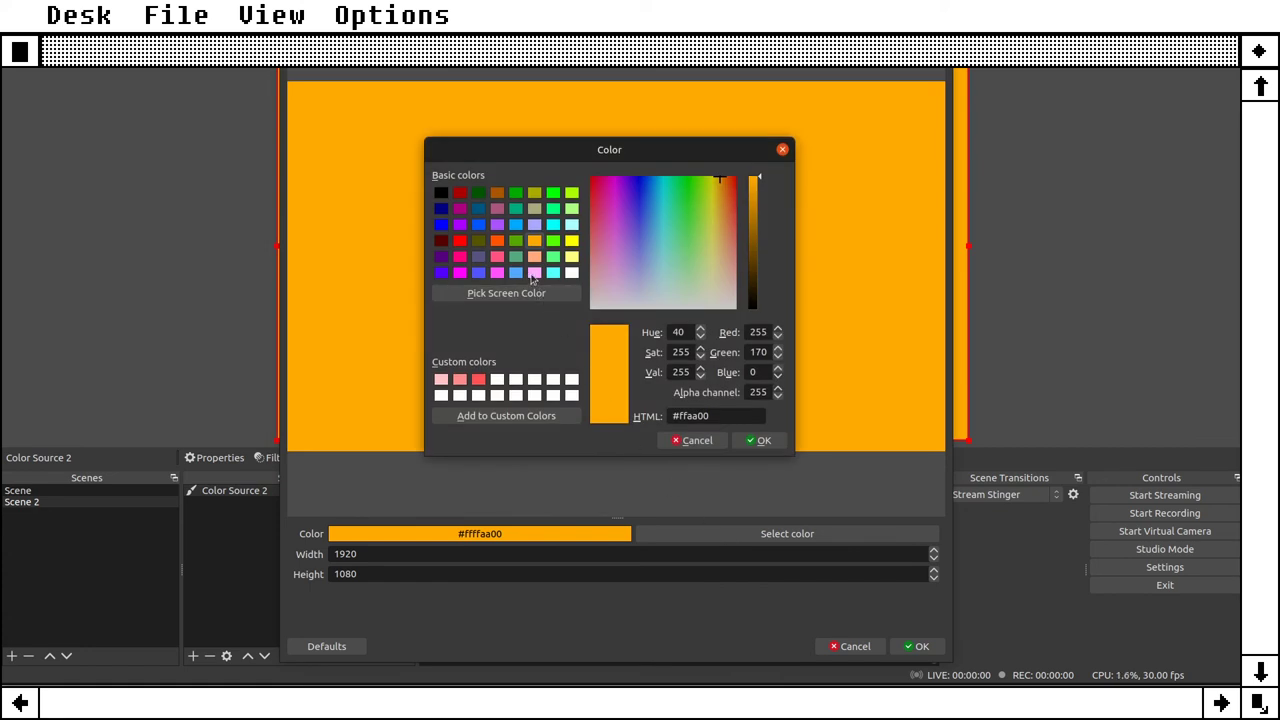
pyautogui.click(443, 276)
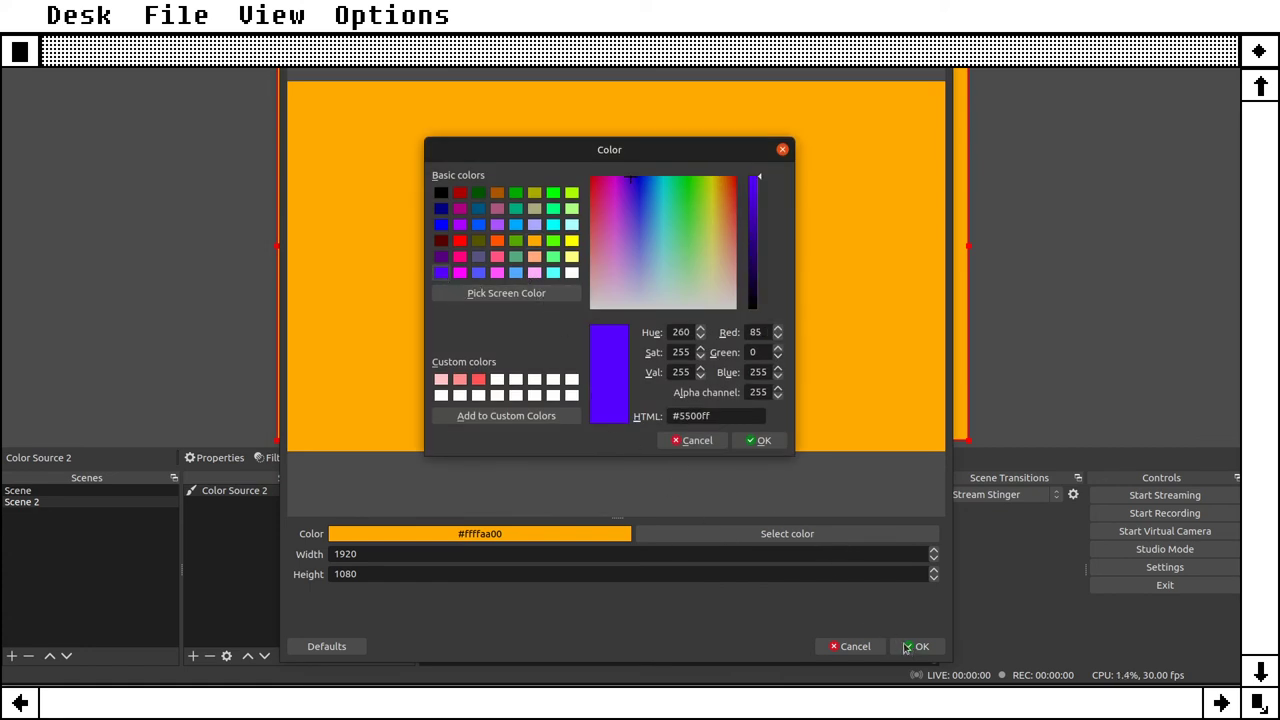
pyautogui.click(757, 441)
pyautogui.click(912, 645)
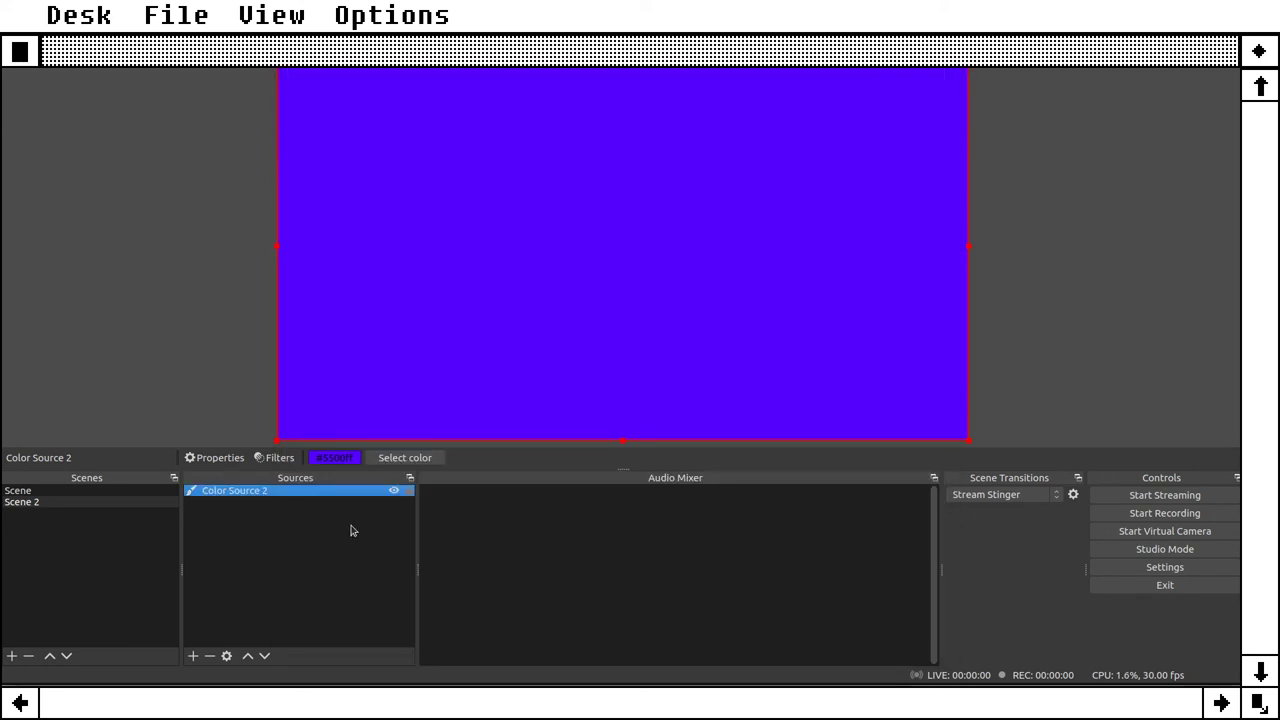
pyautogui.click(100, 492)
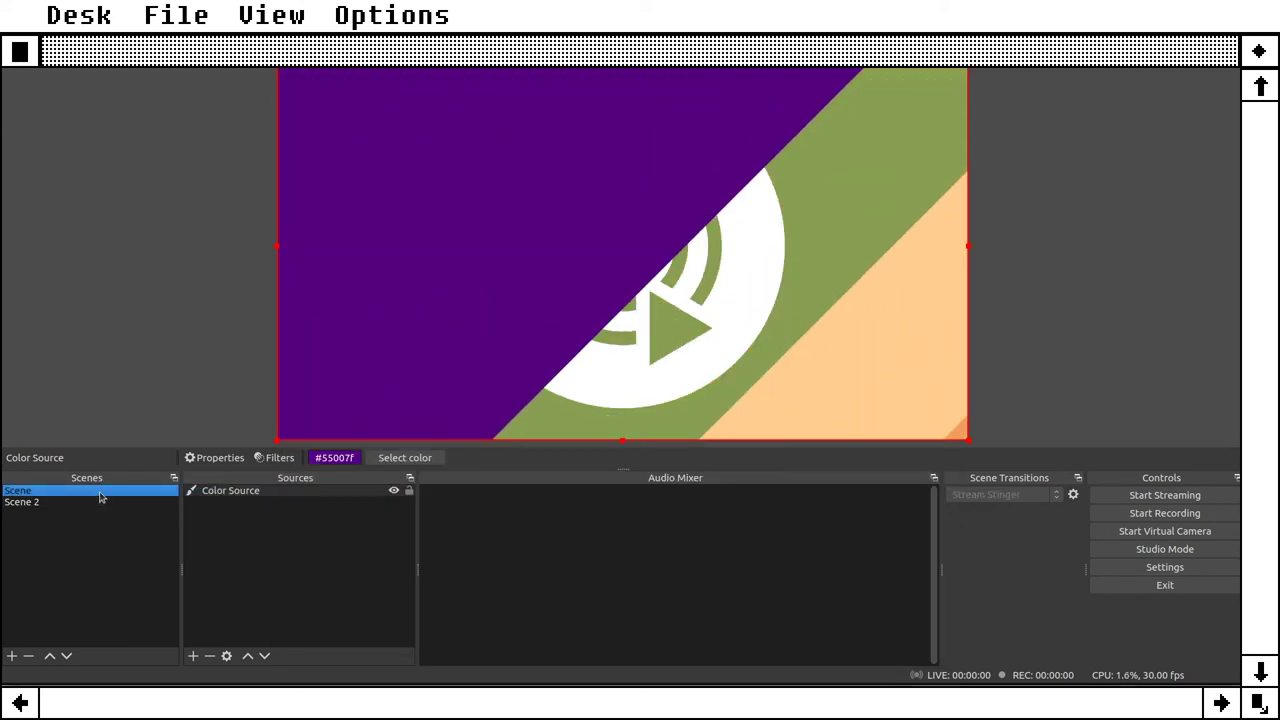
pyautogui.click(97, 503)
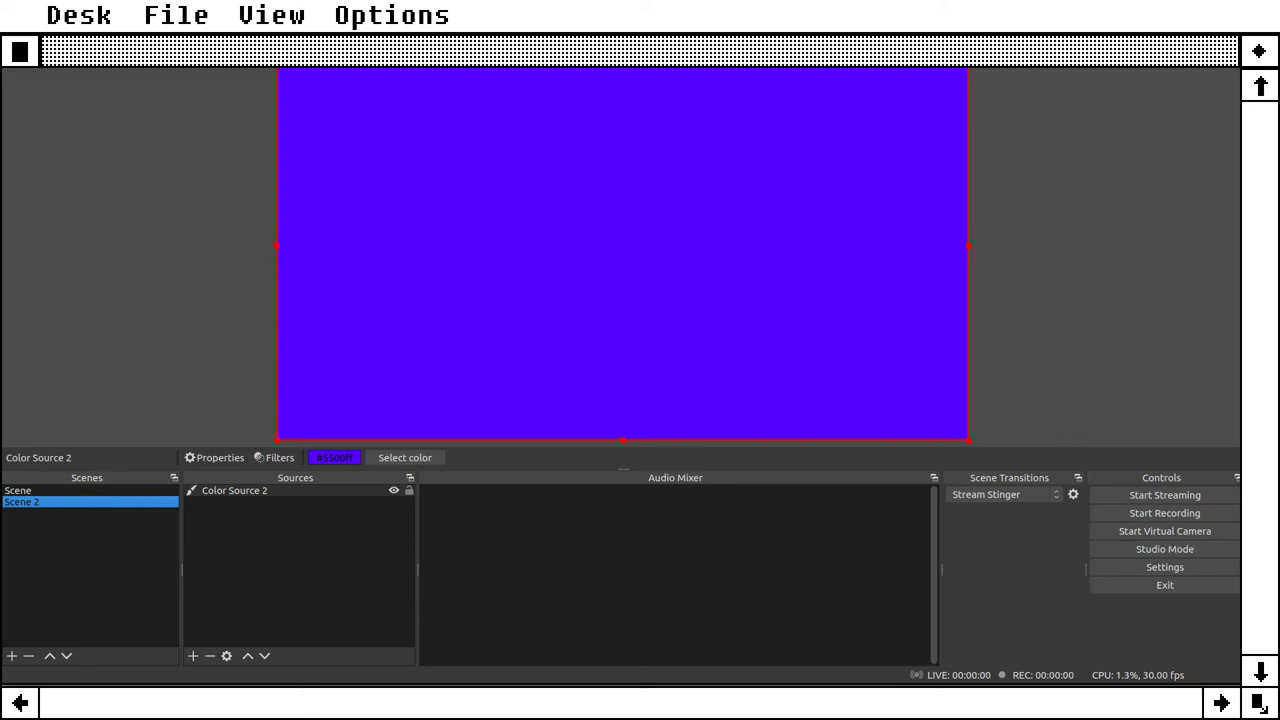
# Step: Minimise the file manager, switch back to Natron and show the node graph around the Merge3 and Write1 nodes
pyautogui.hotkey('alt', 'Tab')
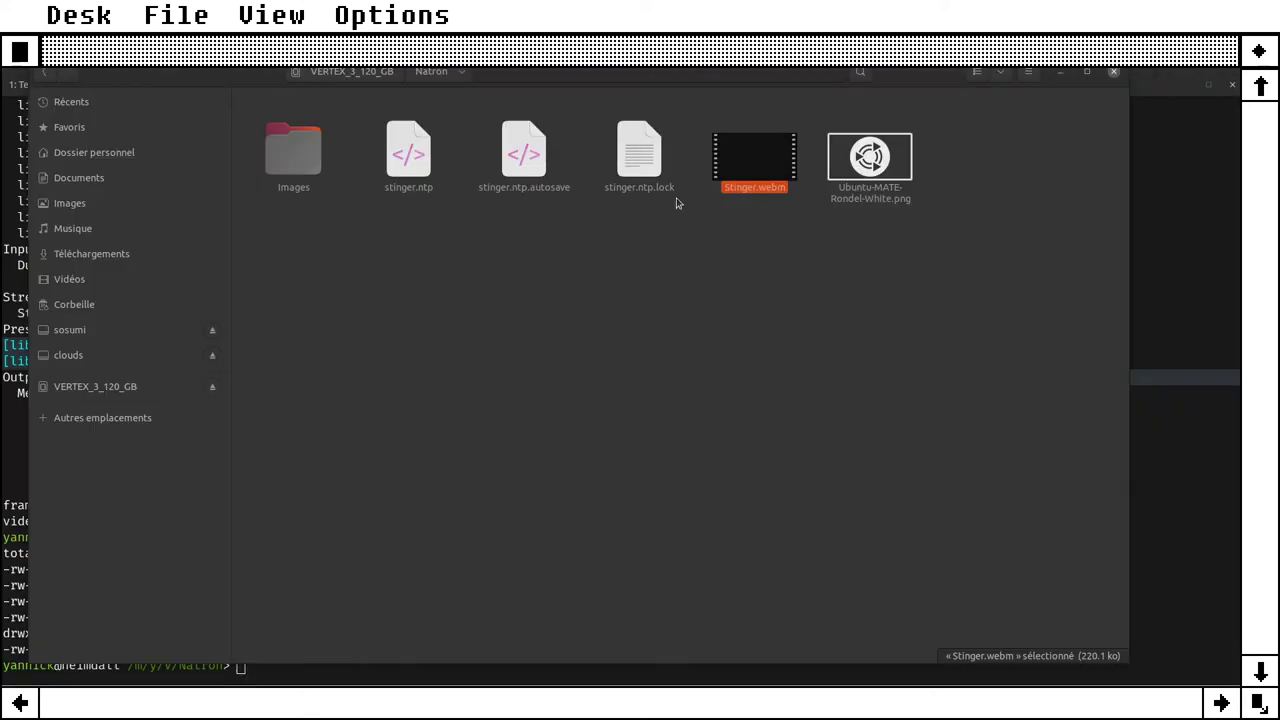
pyautogui.click(1058, 73)
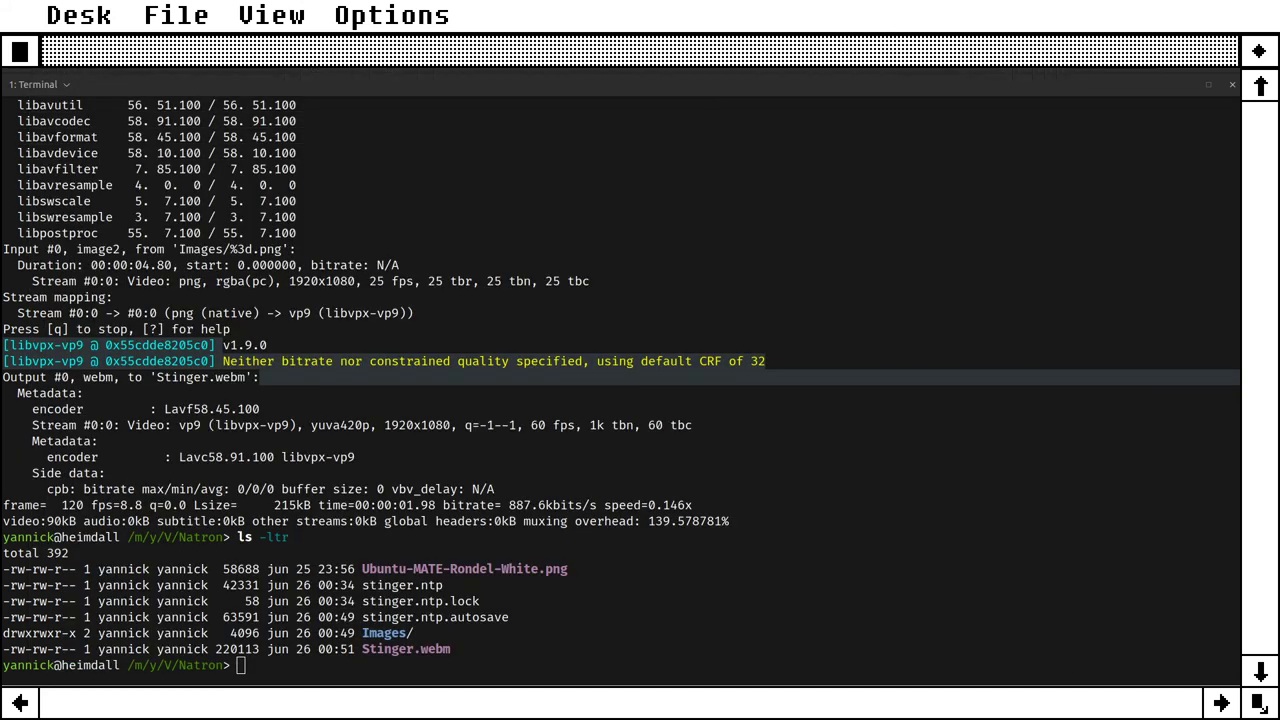
pyautogui.hotkey('alt', 'Tab')
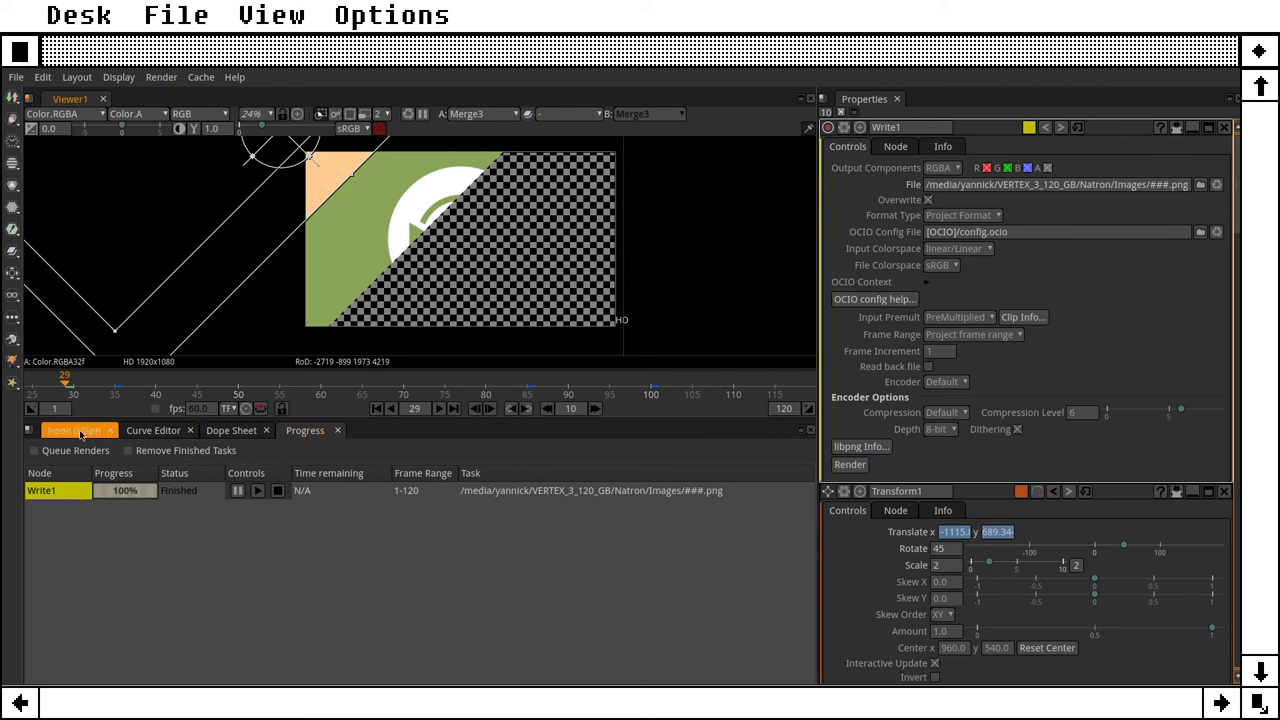
pyautogui.click(84, 432)
pyautogui.scroll(-3, 412, 533)
pyautogui.scroll(4, 477, 569)
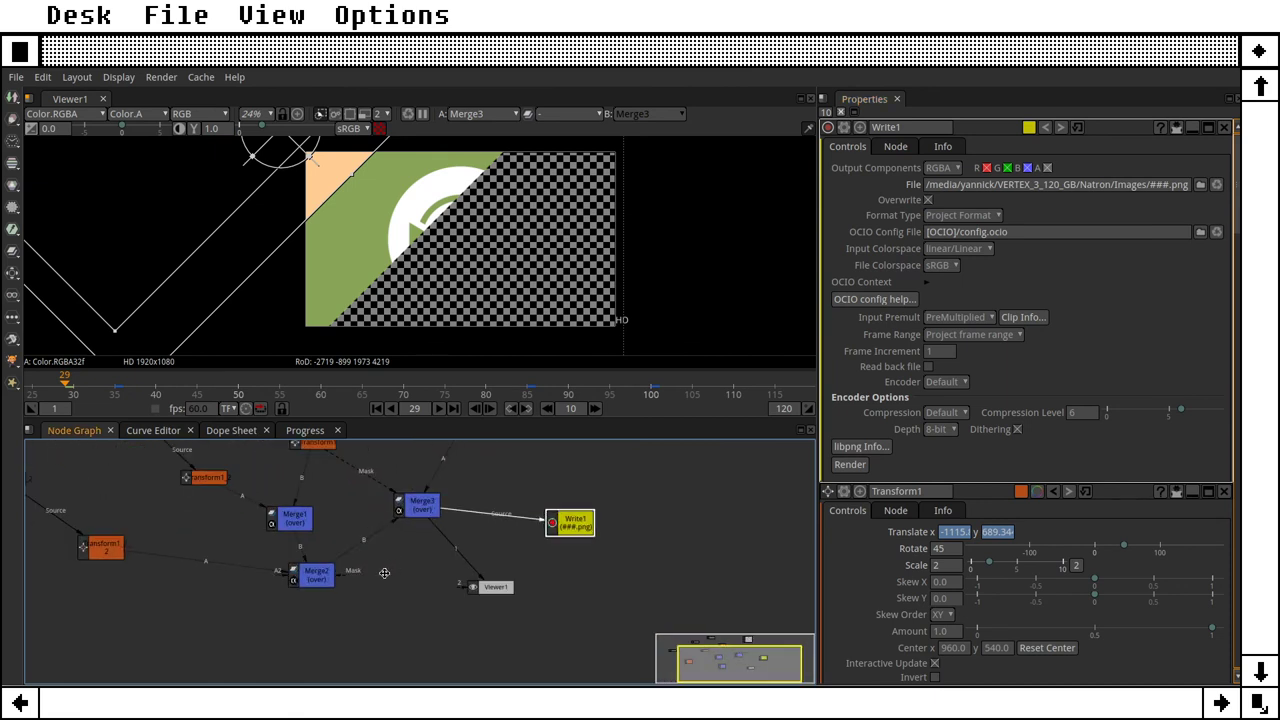
pyautogui.scroll(2, 606, 472)
# Step: Examine the available node categories, including Image, Time, Filter, Transform, Community and GMIC
pyautogui.rightClick(638, 474)
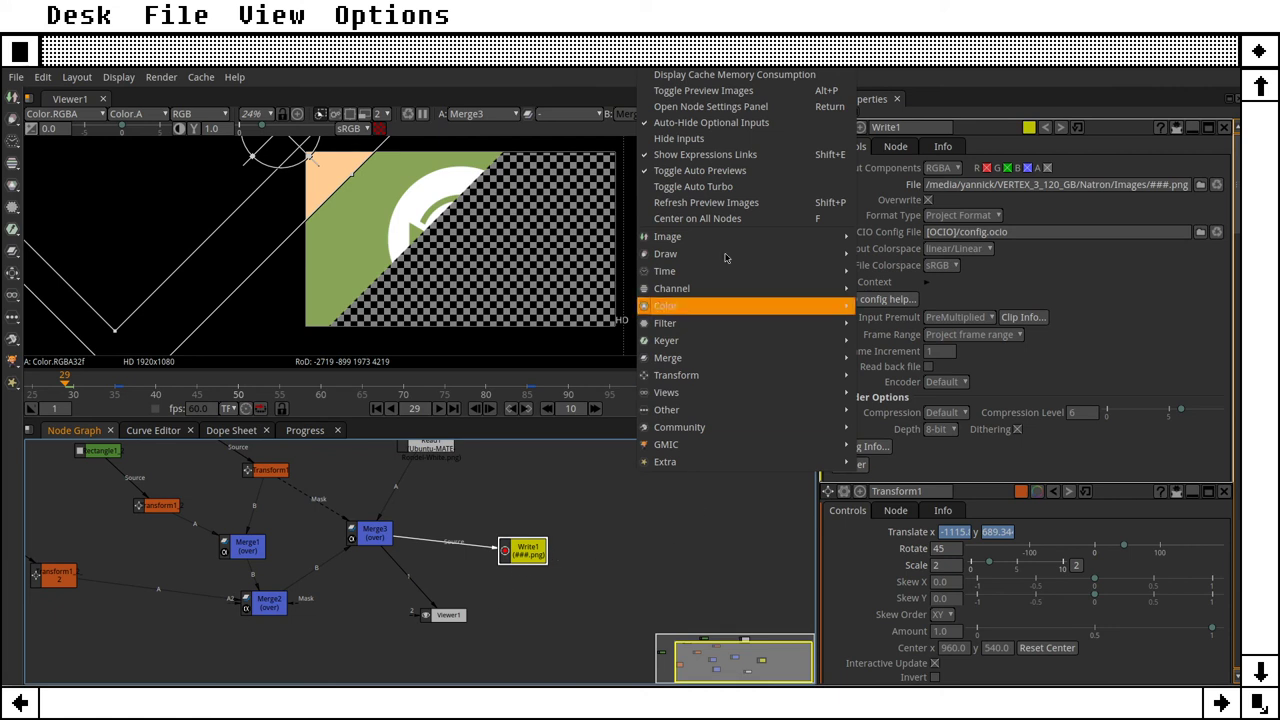
pyautogui.moveTo(717, 231)
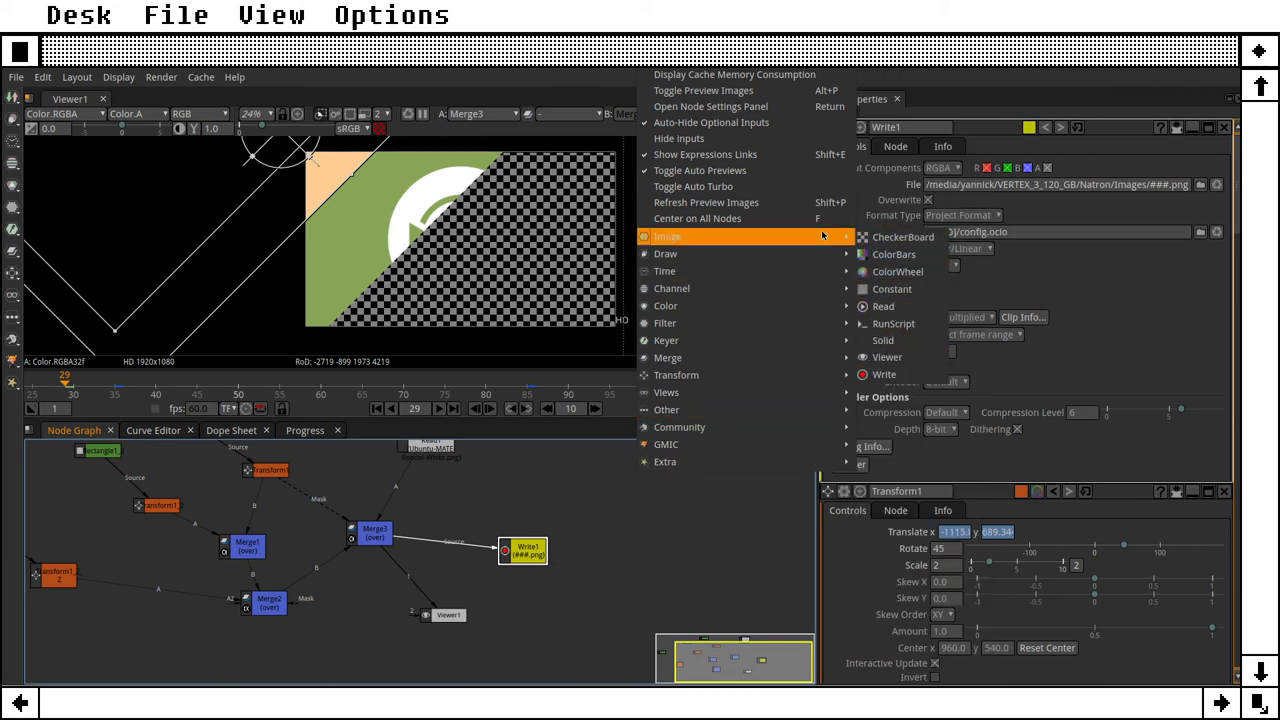
pyautogui.moveTo(770, 255)
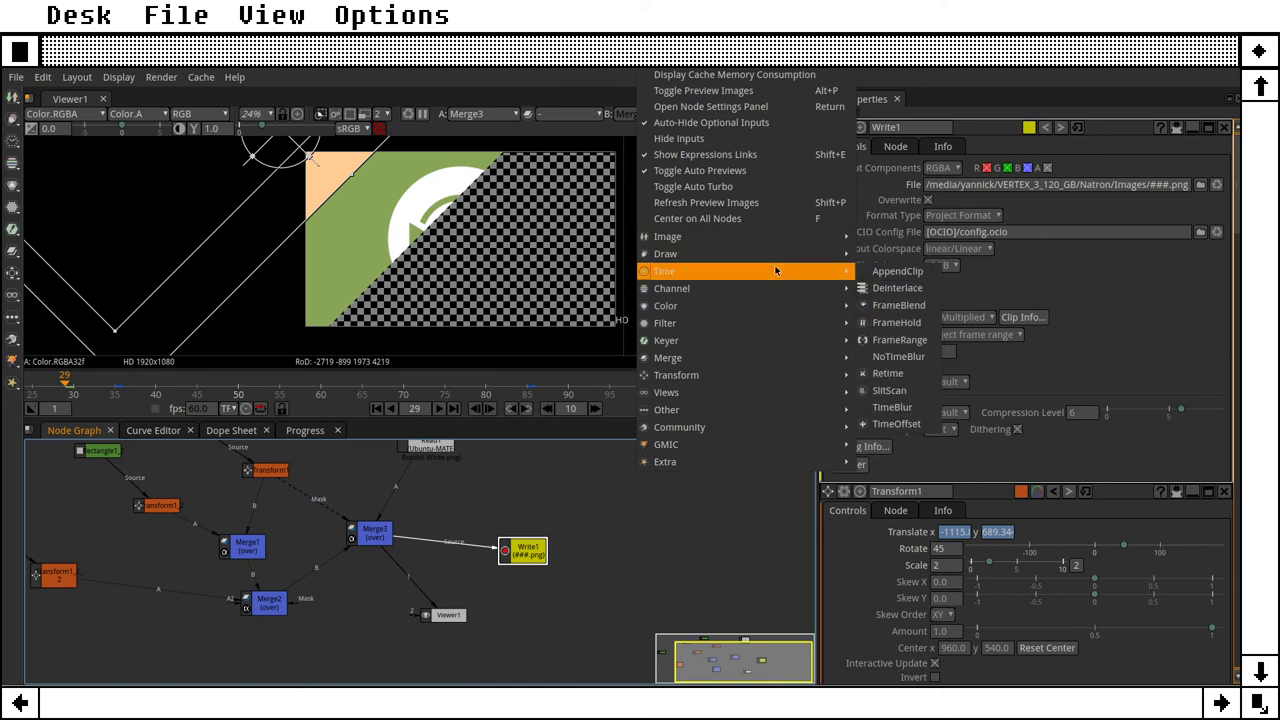
pyautogui.moveTo(776, 329)
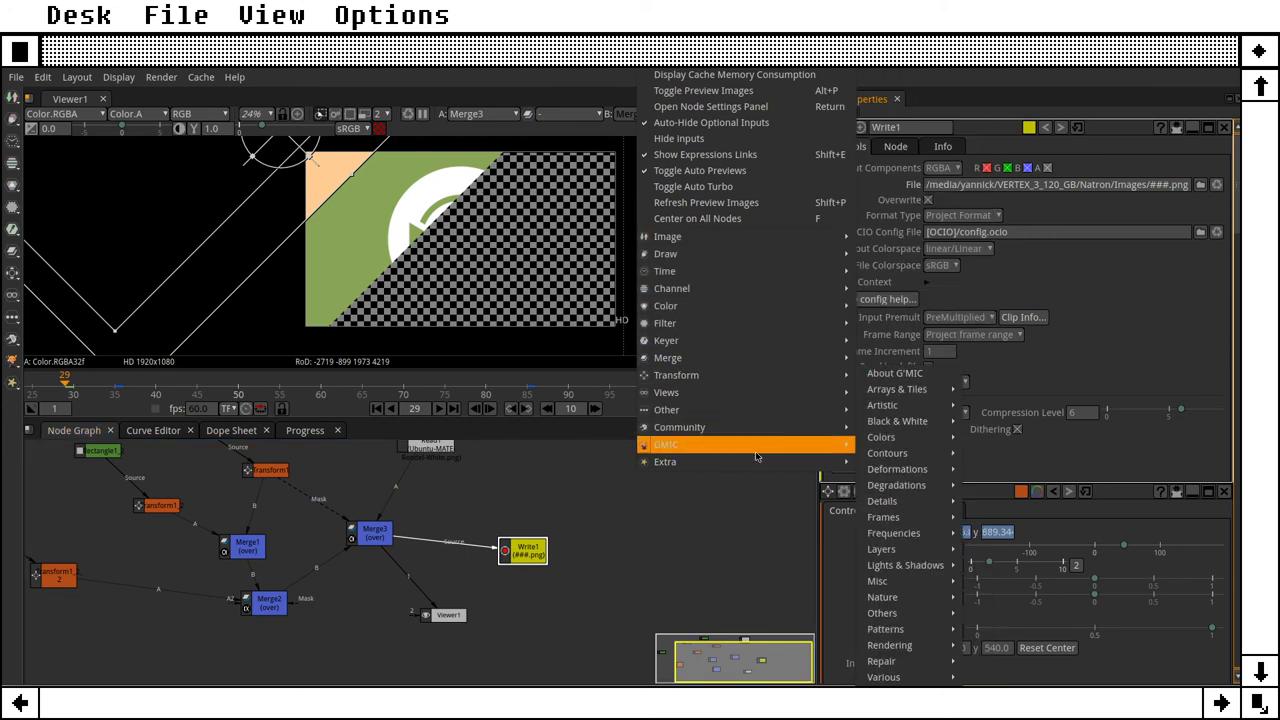
pyautogui.moveTo(725, 270)
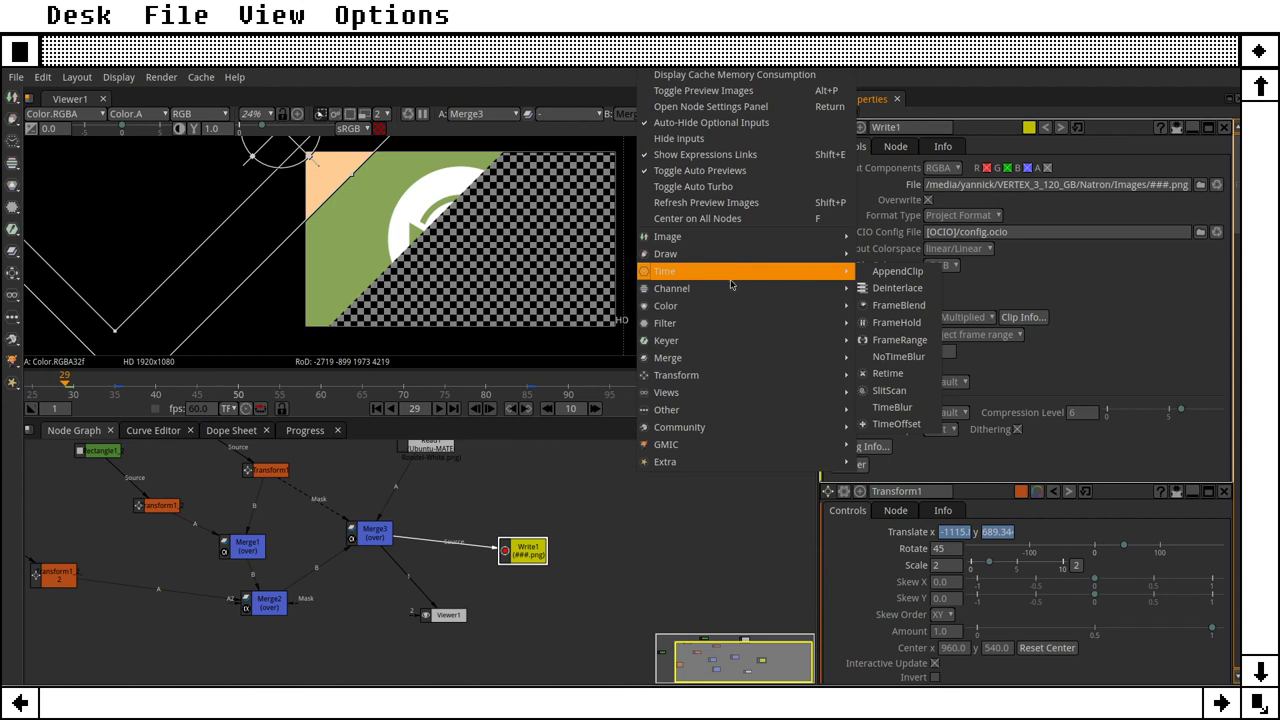
pyautogui.moveTo(731, 306)
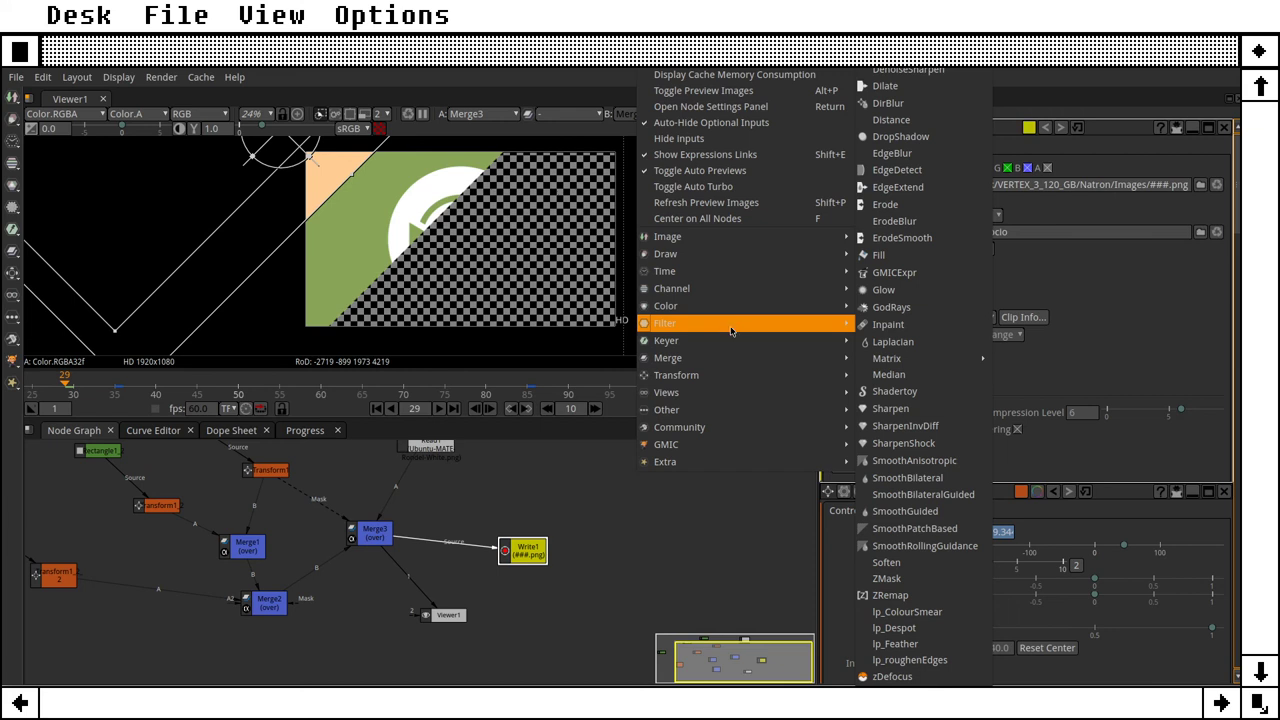
pyautogui.moveTo(722, 372)
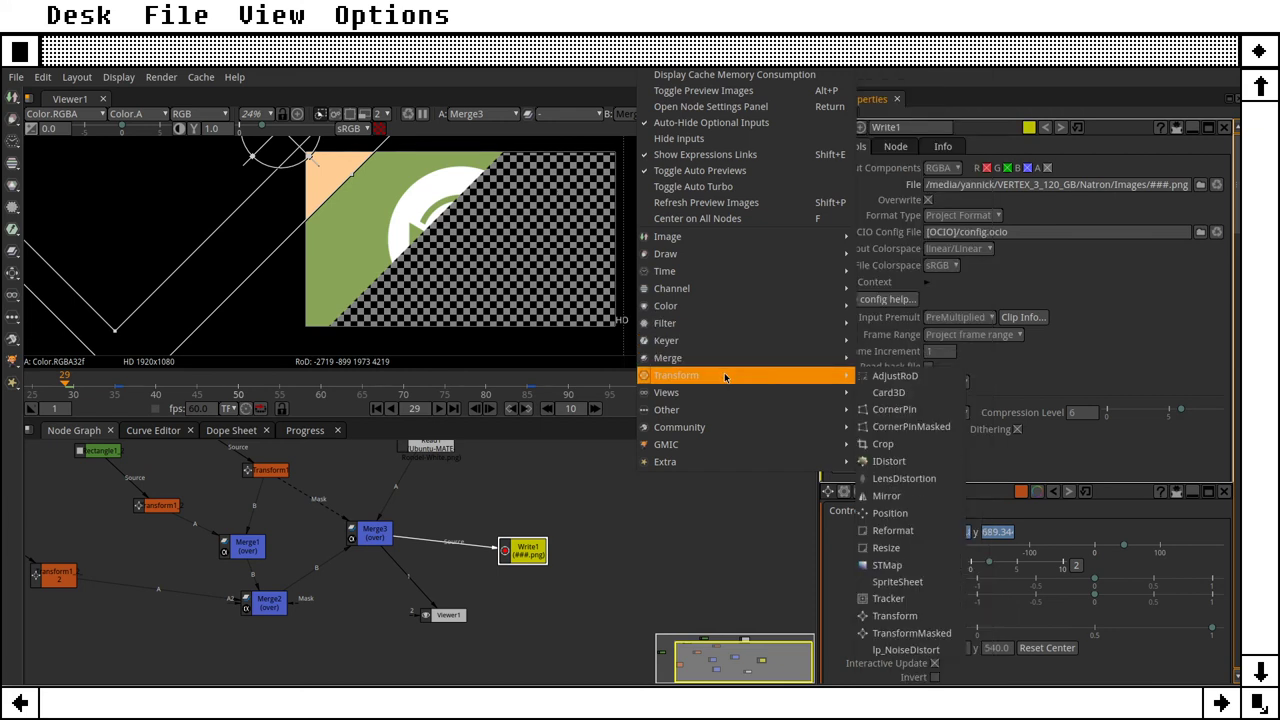
pyautogui.moveTo(695, 462)
pyautogui.moveTo(695, 430)
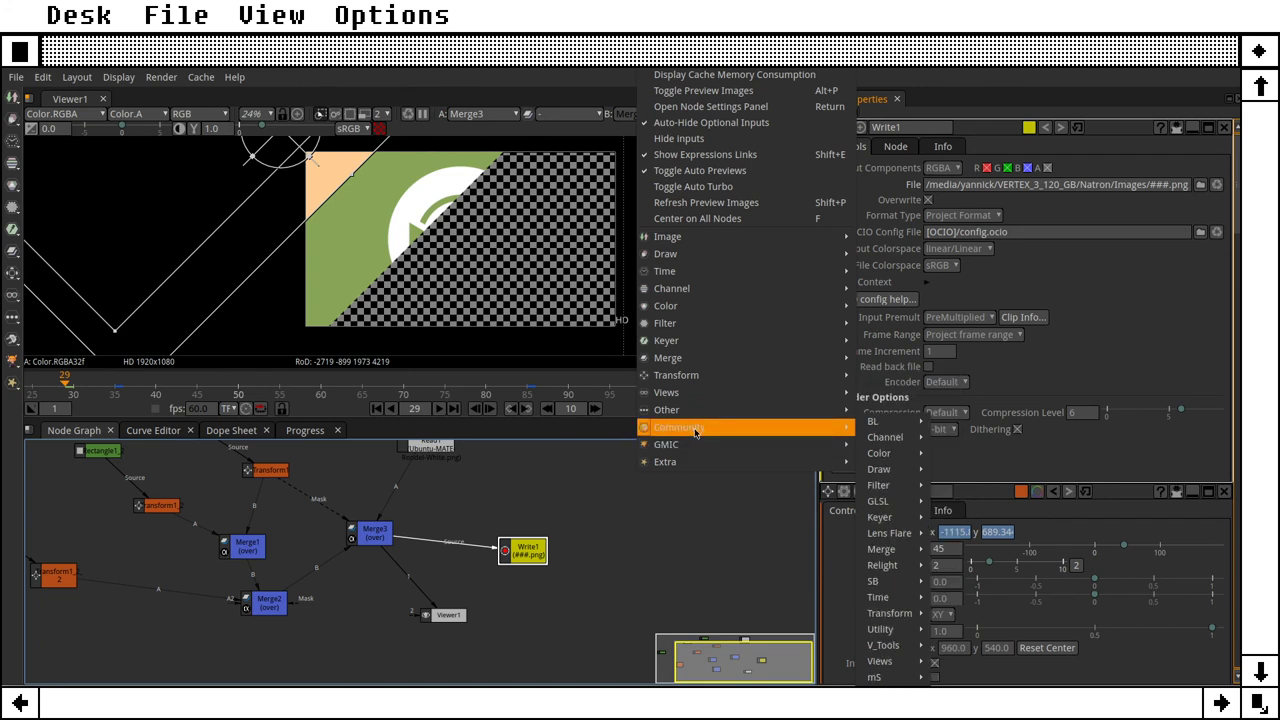
pyautogui.moveTo(743, 443)
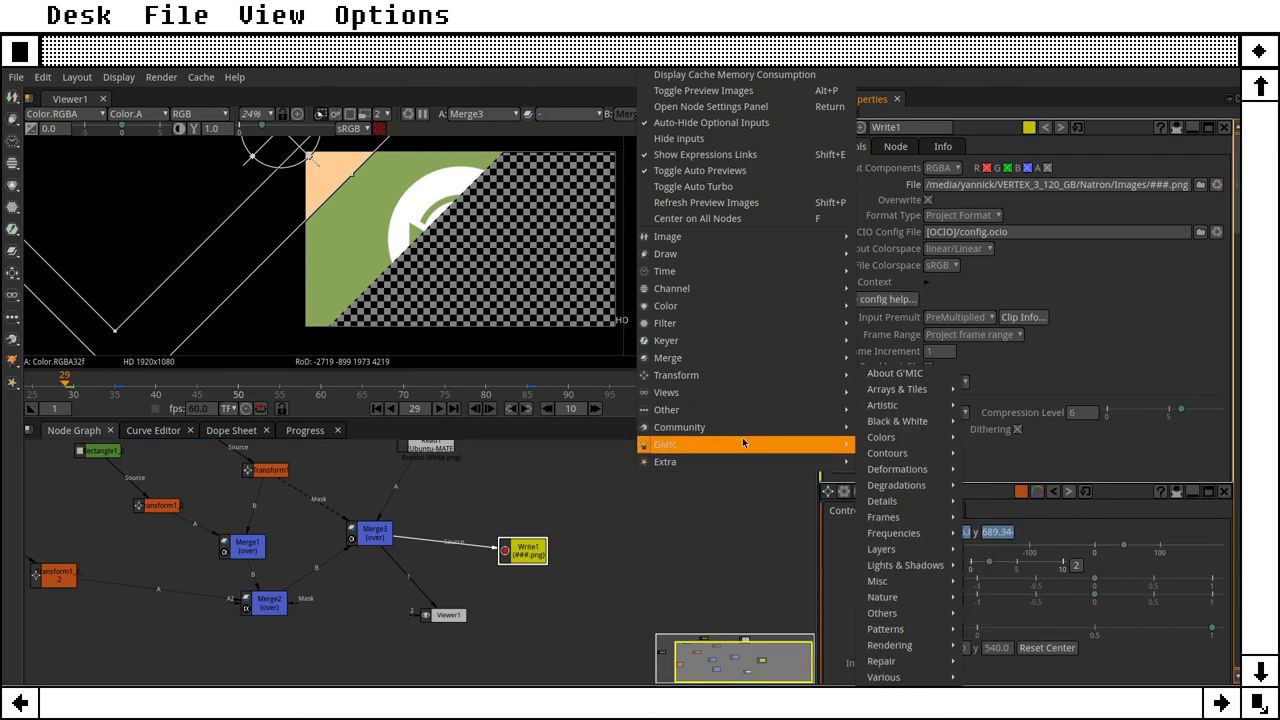
pyautogui.moveTo(743, 414)
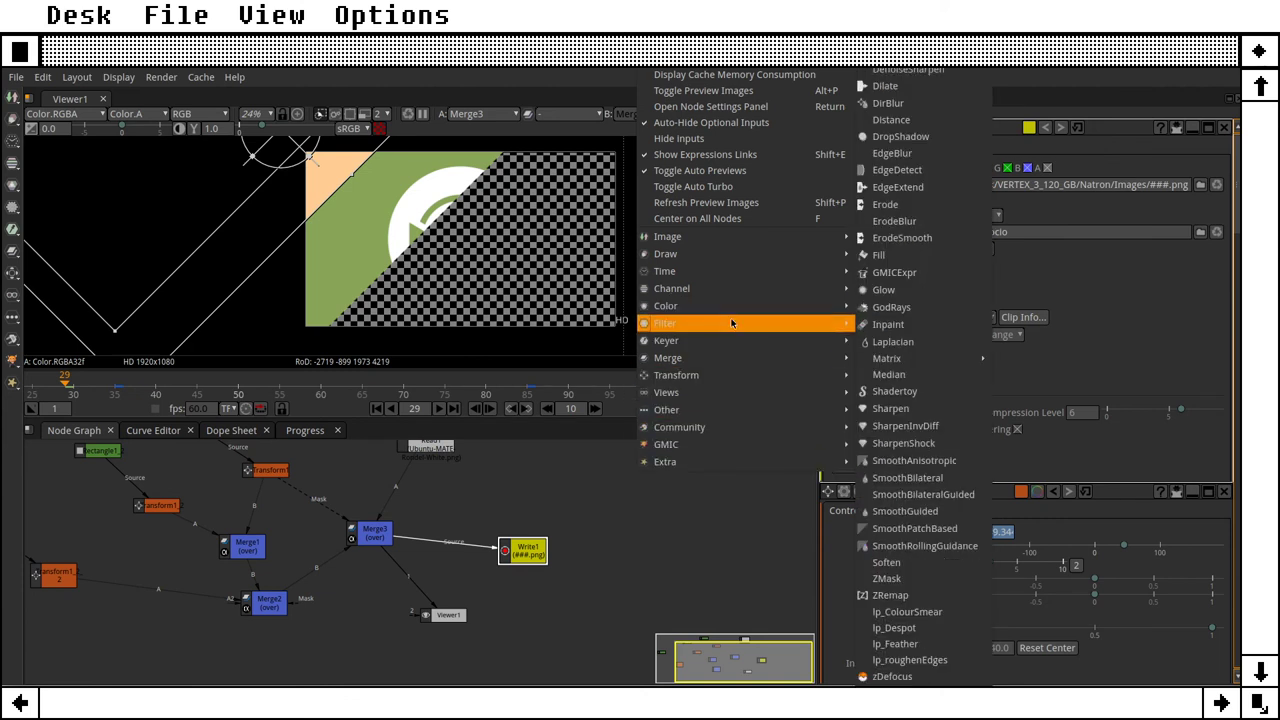
# Step: Add a Shadertoy filter node and place it unconnected in the node graph, above and to the right of Write1
pyautogui.click(918, 393)
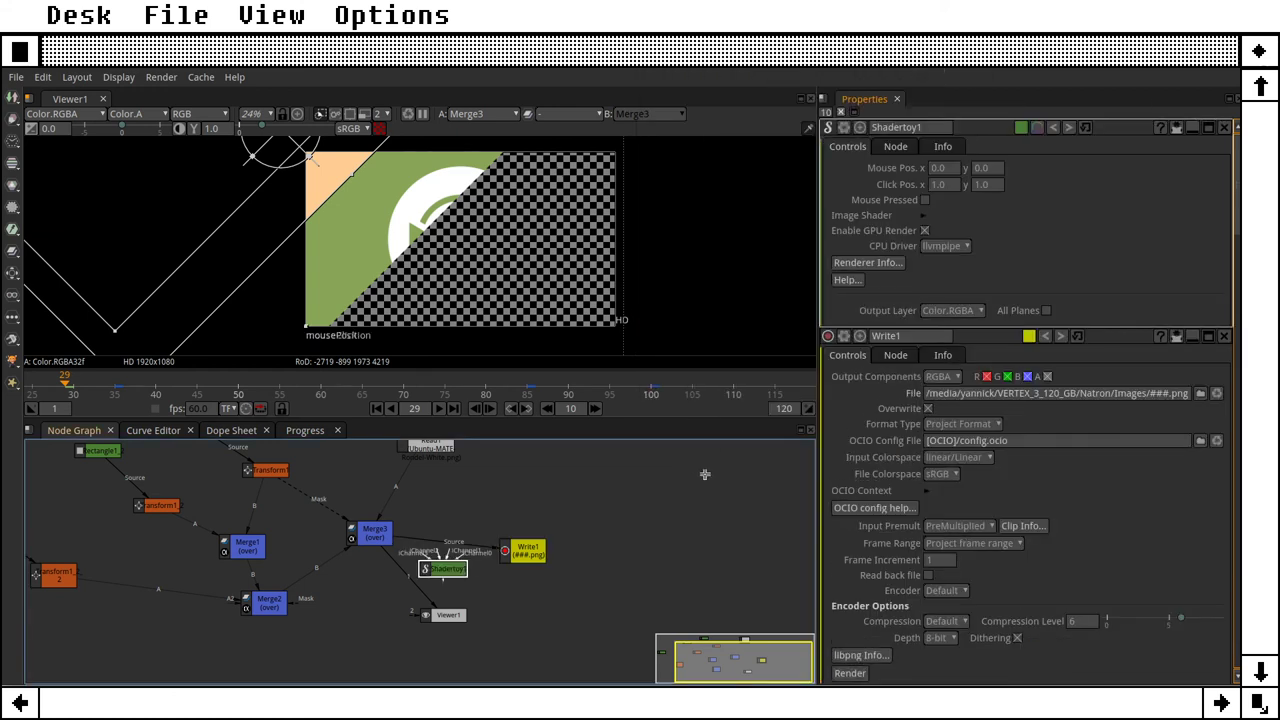
pyautogui.moveTo(460, 567); pyautogui.dragTo(685, 489)
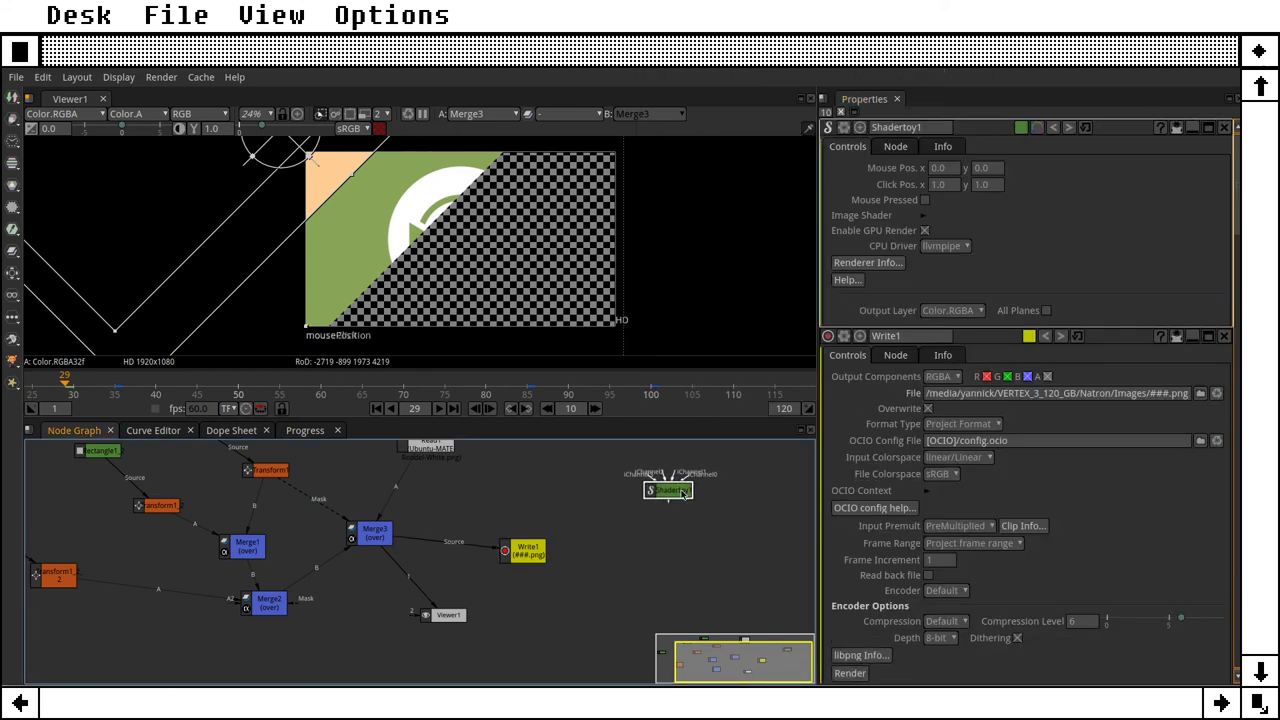
pyautogui.scroll(-2, 1020, 248)
pyautogui.scroll(2, 1020, 248)
pyautogui.moveTo(665, 503); pyautogui.dragTo(640, 513)
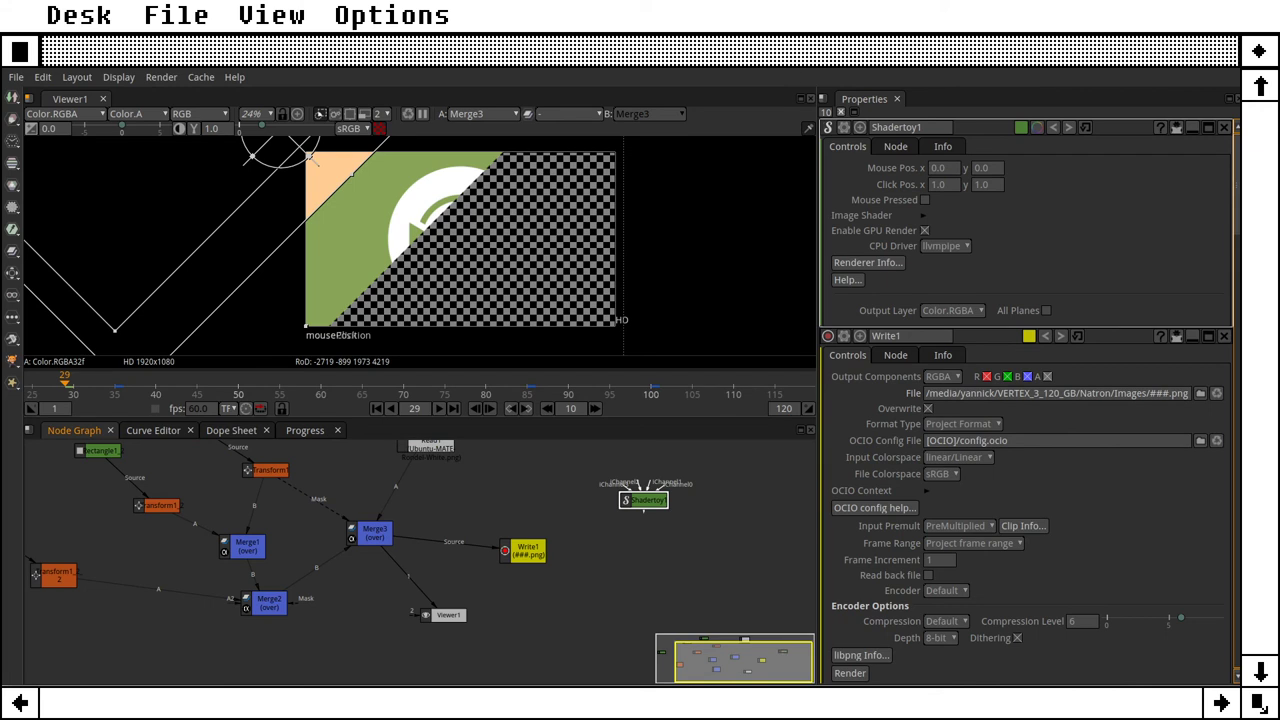
# Step: Switch to Chrome, search Google for "shadertoy" and open the Shadertoy website
pyautogui.hotkey('alt', 'Tab')
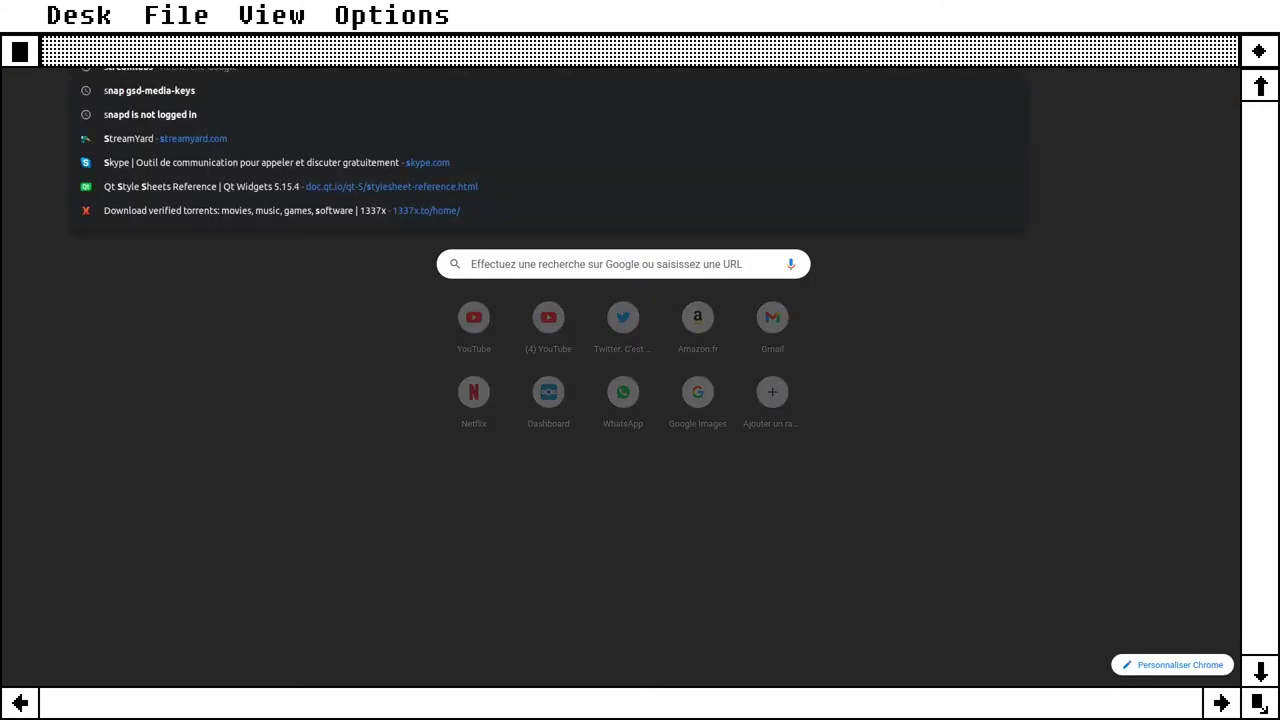
pyautogui.write('shadertoy')
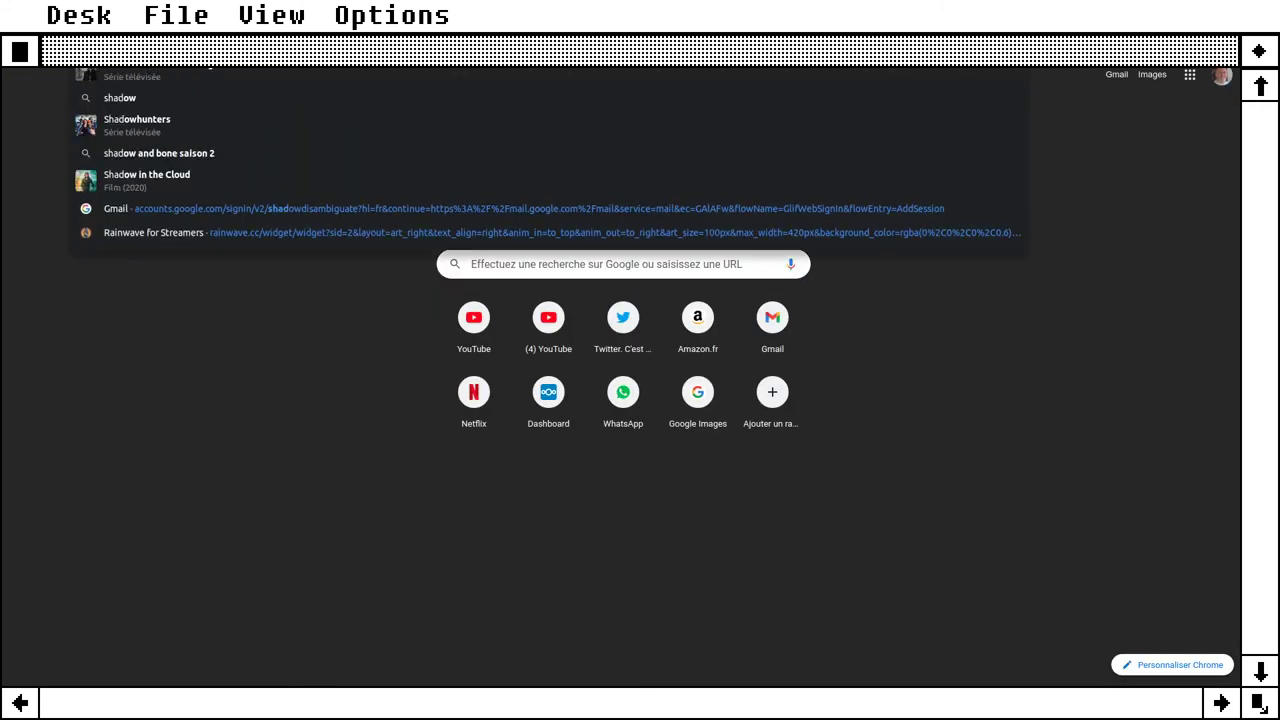
pyautogui.press('Return')
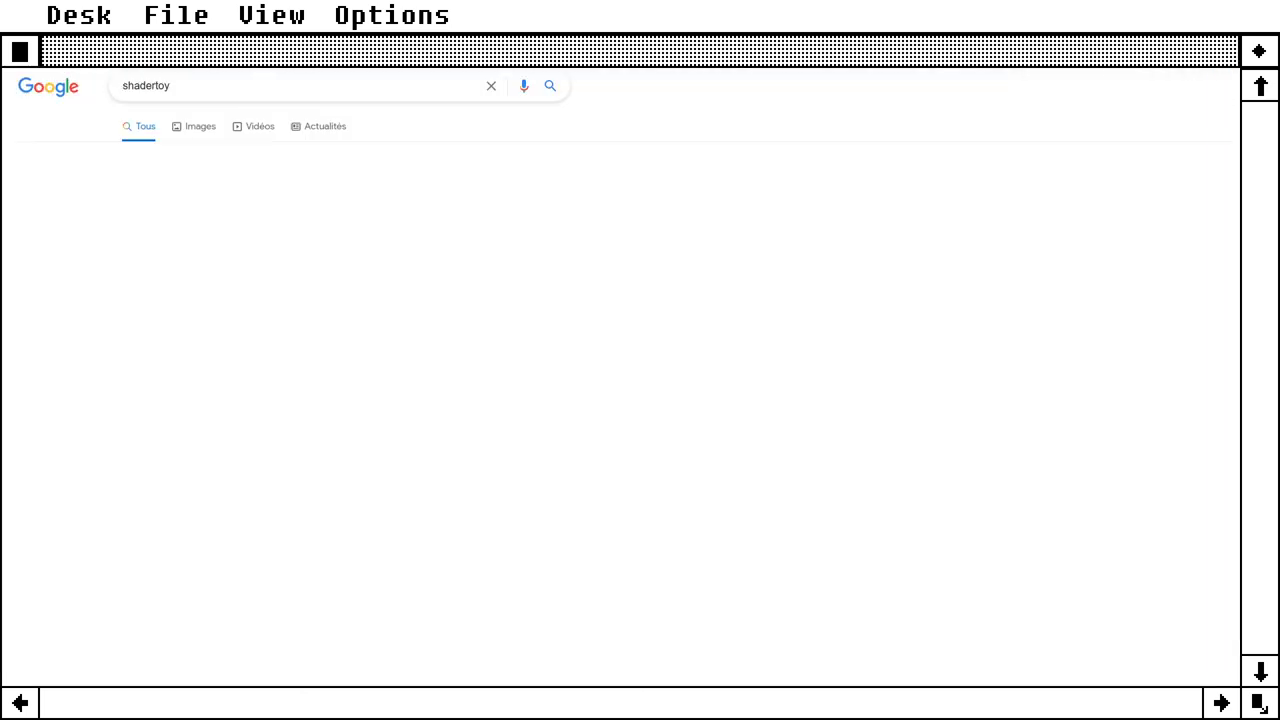
pyautogui.click(189, 204)
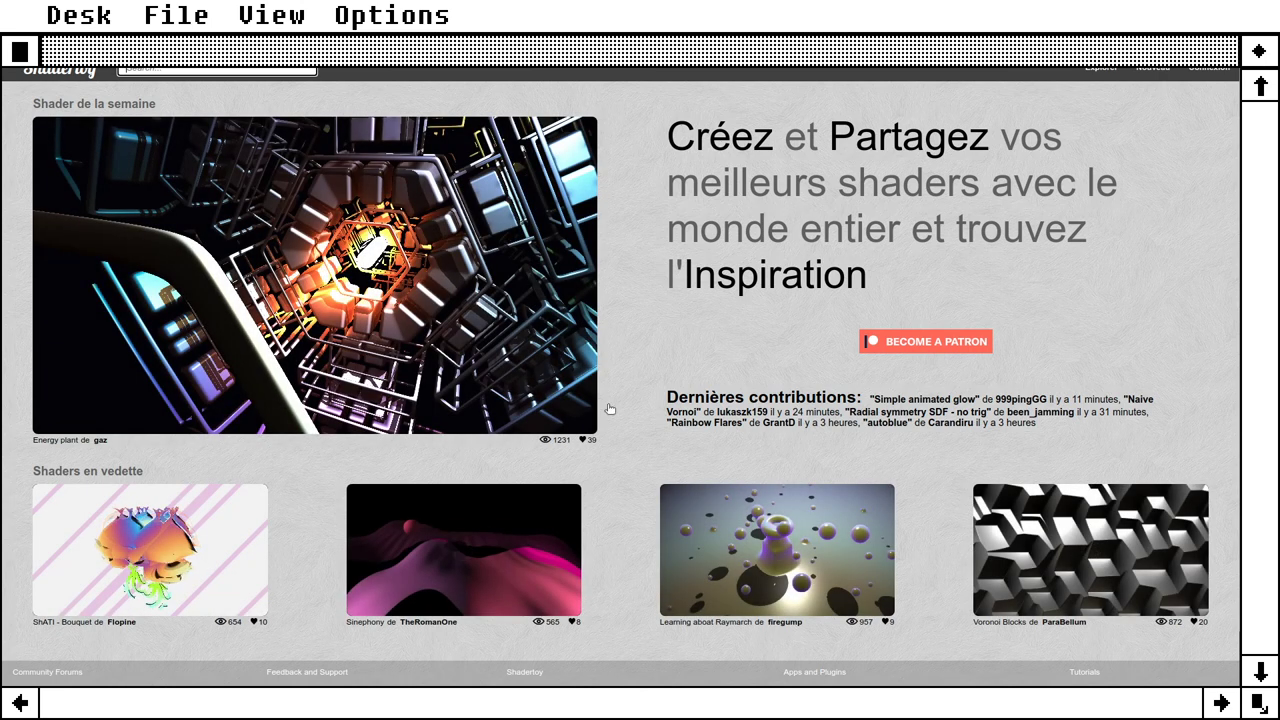
# Step: Look over the featured shaders on the Shadertoy home page and open the Sinephony shader
pyautogui.scroll(-1, 667, 352)
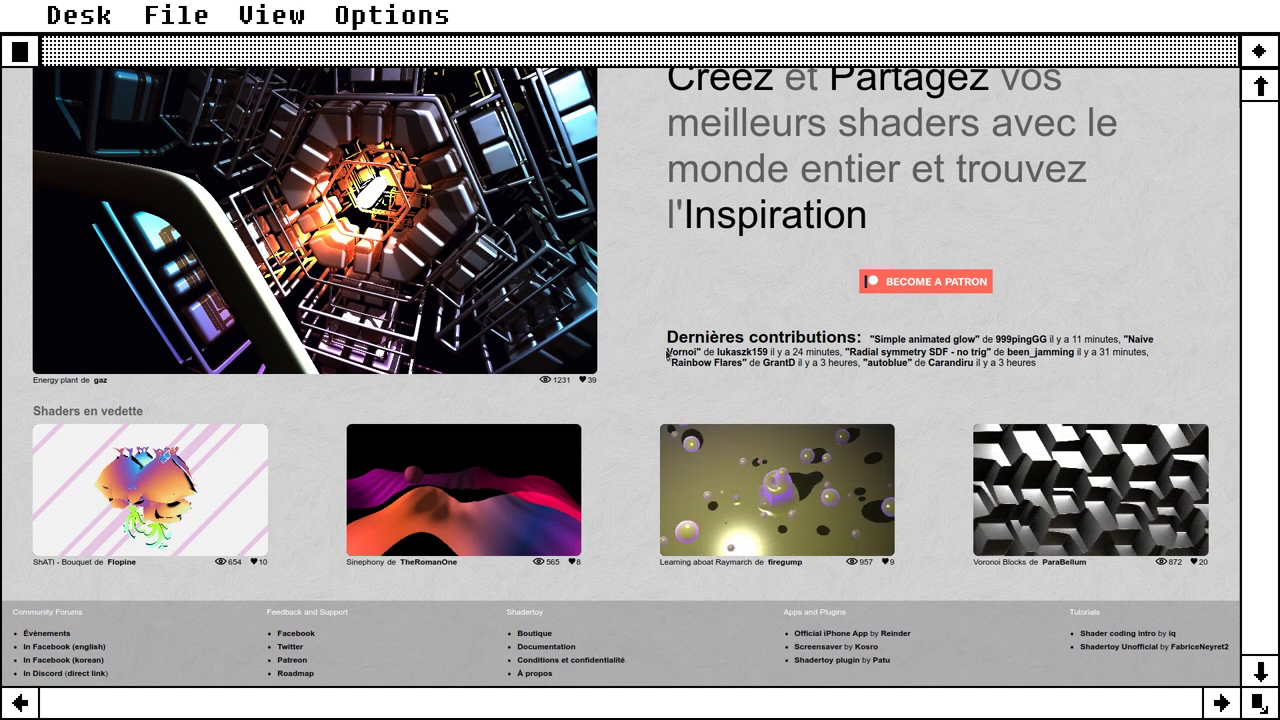
pyautogui.scroll(1, 667, 354)
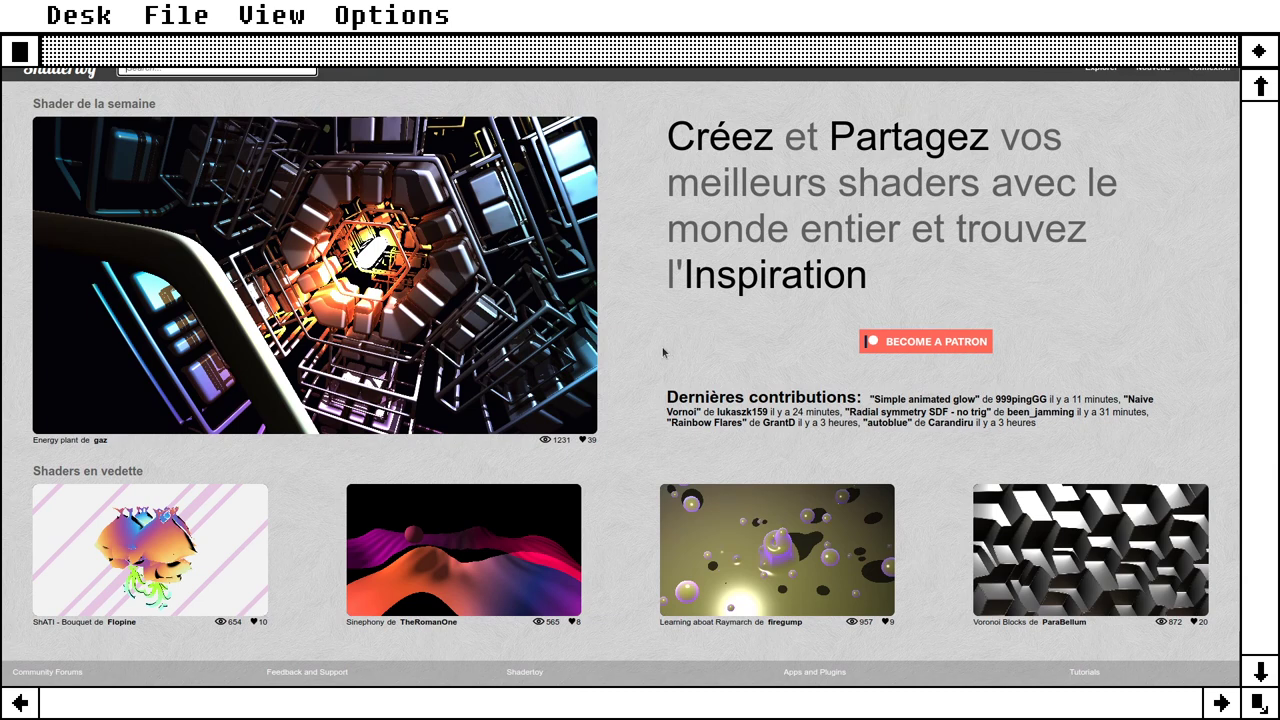
pyautogui.scroll(-1, 665, 353)
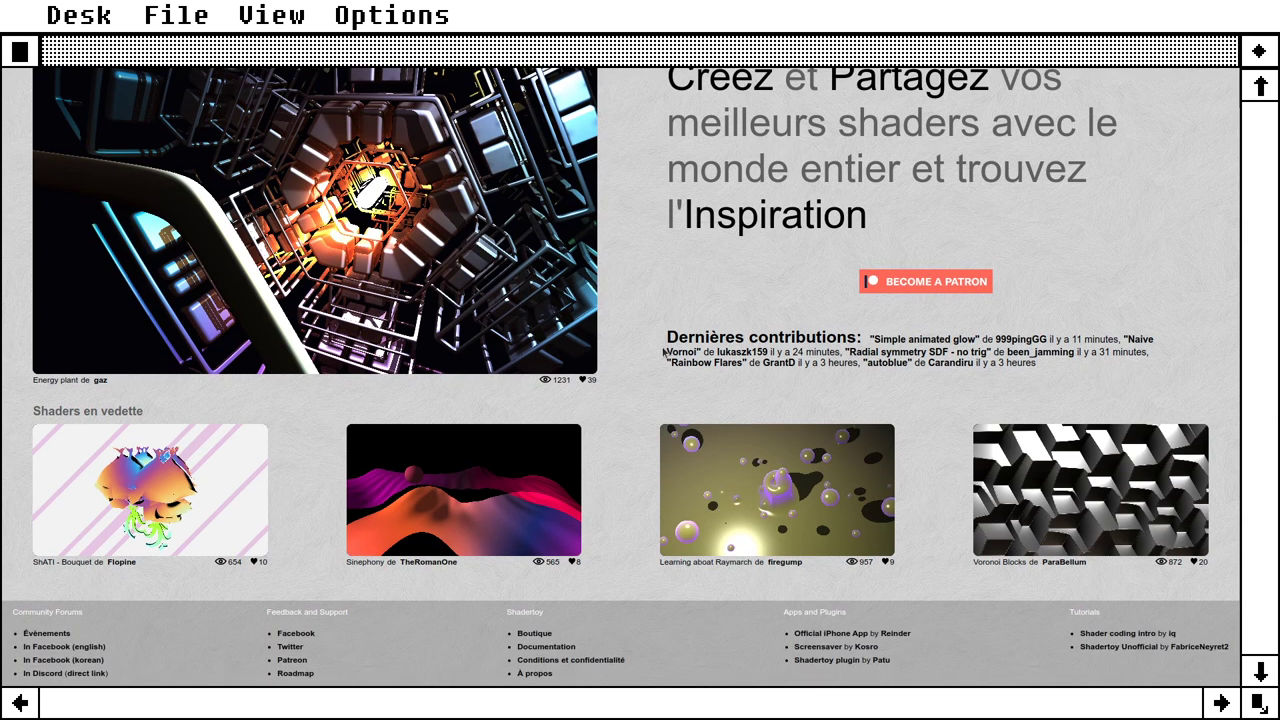
pyautogui.scroll(1, 664, 352)
pyautogui.scroll(-1, 663, 352)
pyautogui.click(670, 370)
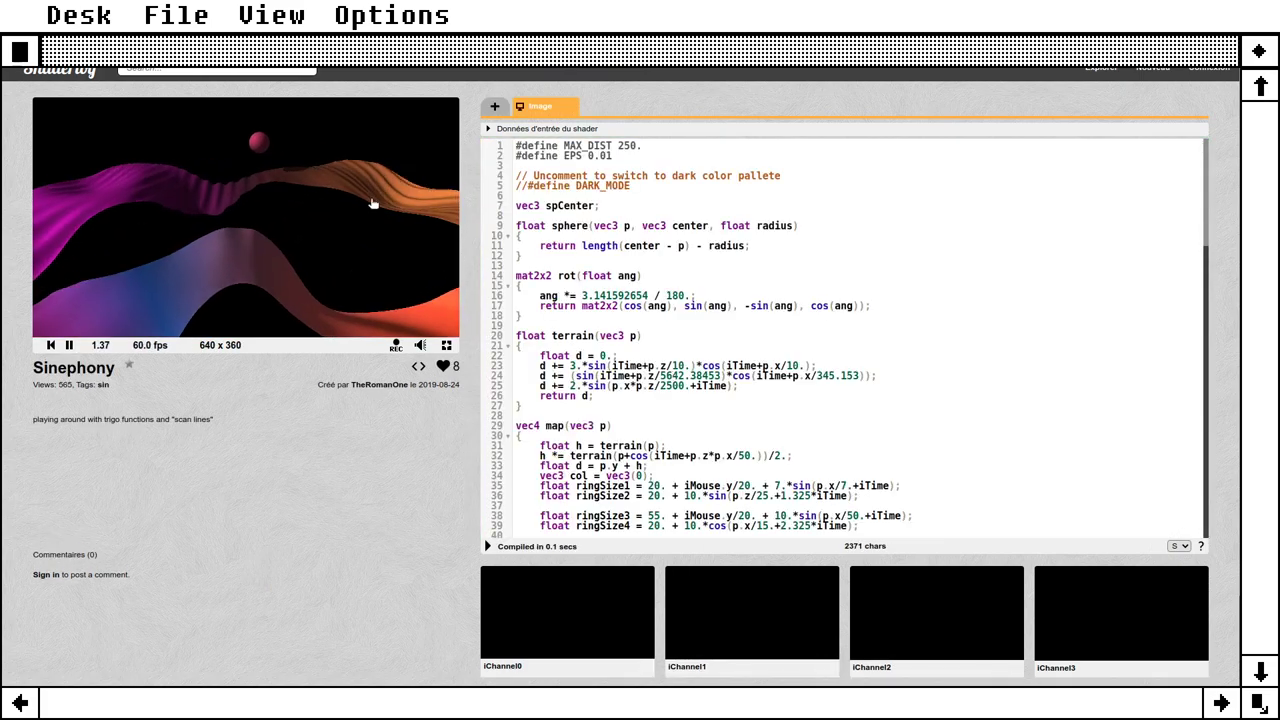
# Step: Read through the Sinephony shader's source code down to the mainImage function and back to its beginning
pyautogui.scroll(-4, 772, 390)
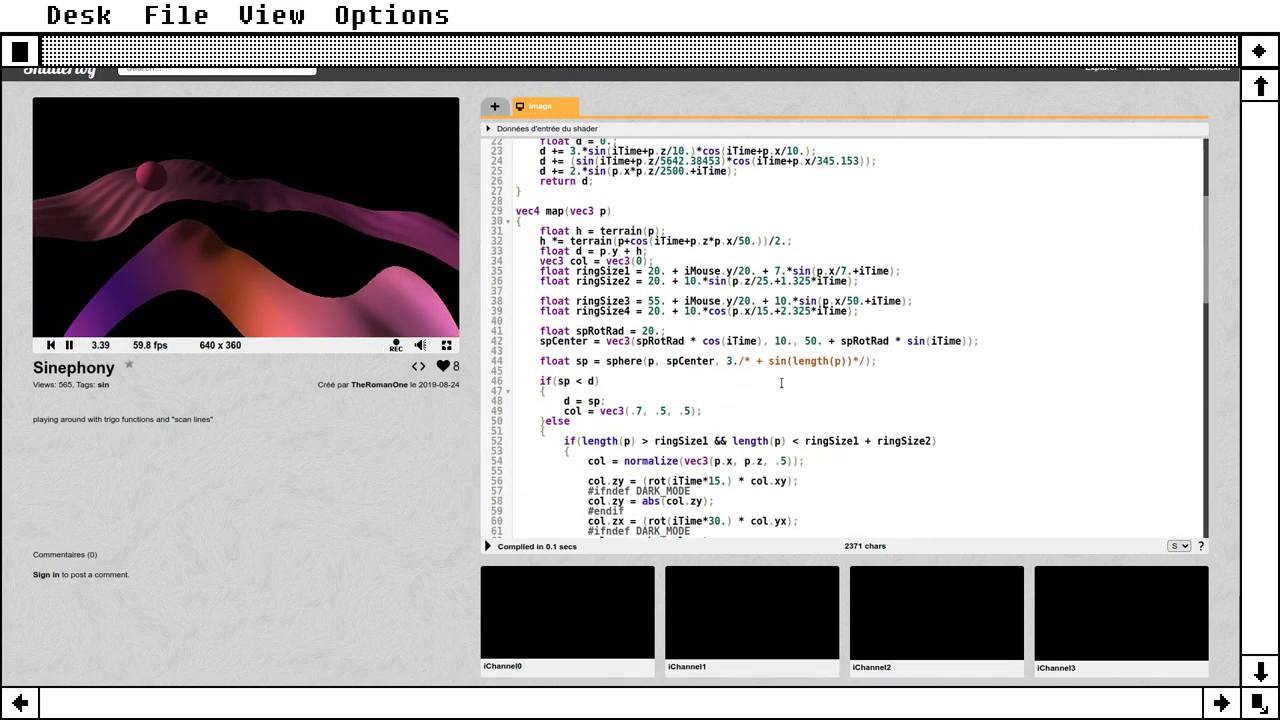
pyautogui.scroll(-8, 772, 390)
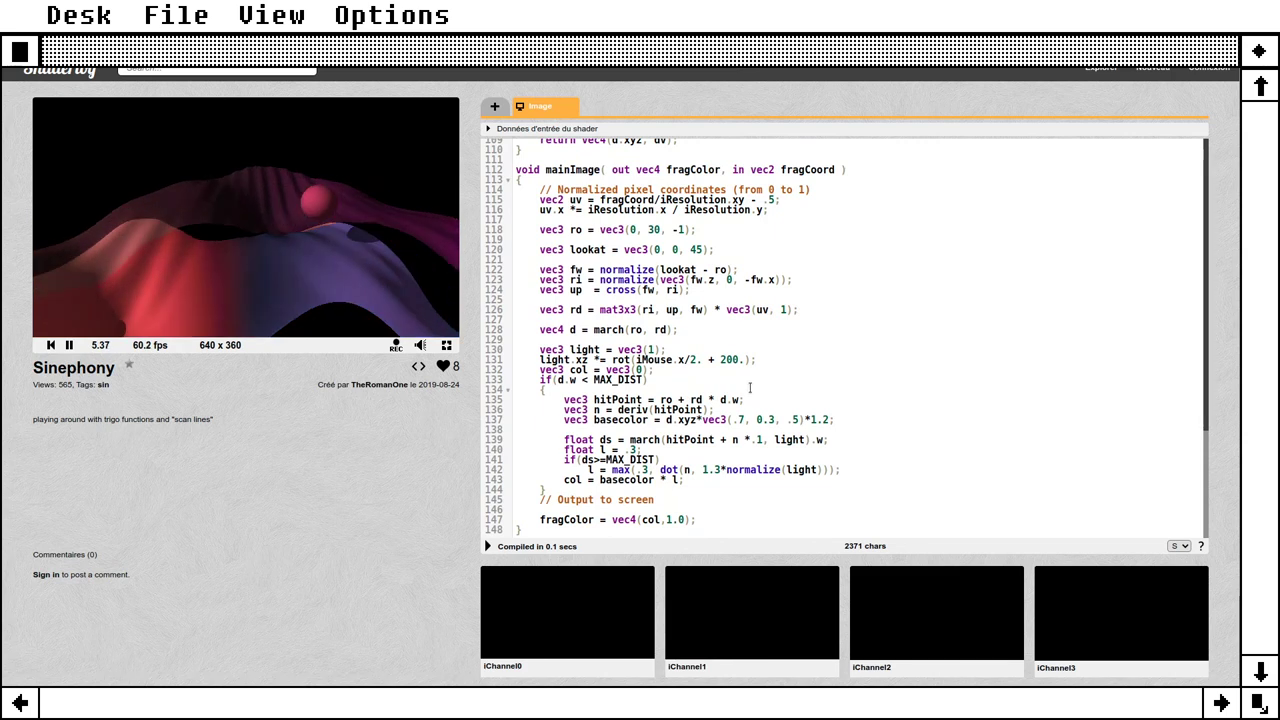
pyautogui.scroll(-1, 750, 388)
pyautogui.scroll(10, 750, 388)
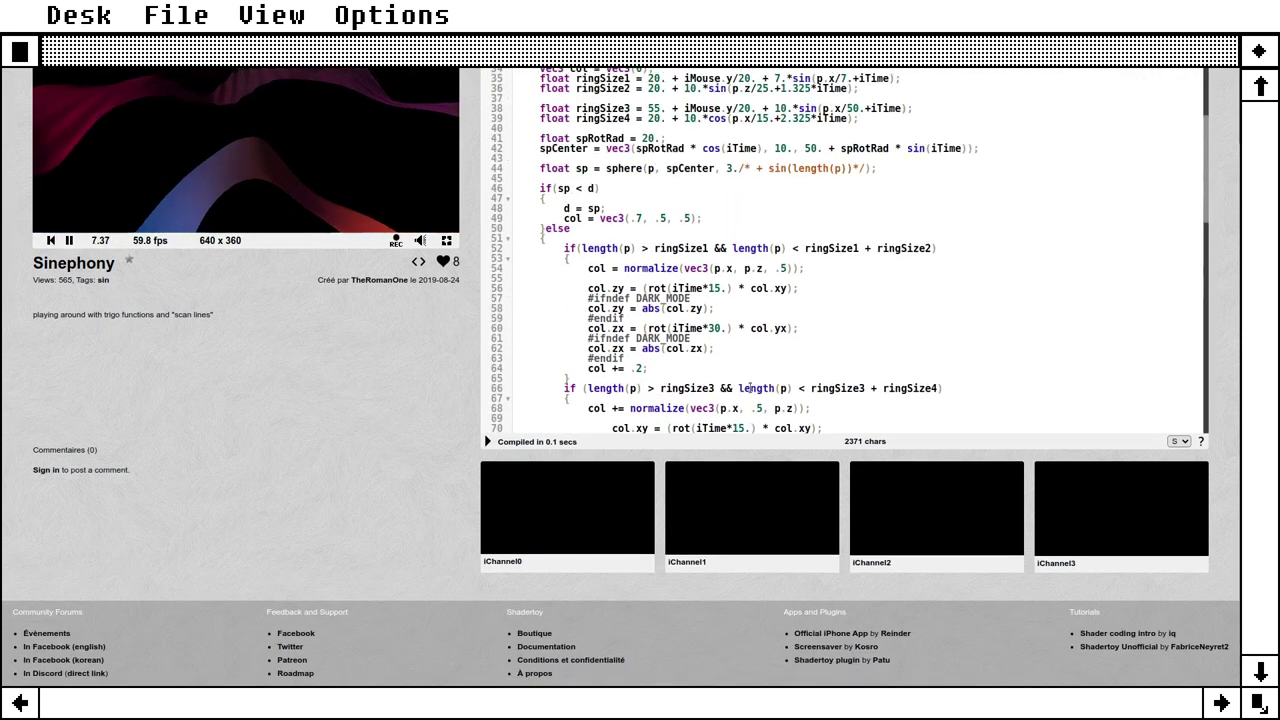
pyautogui.scroll(3, 748, 387)
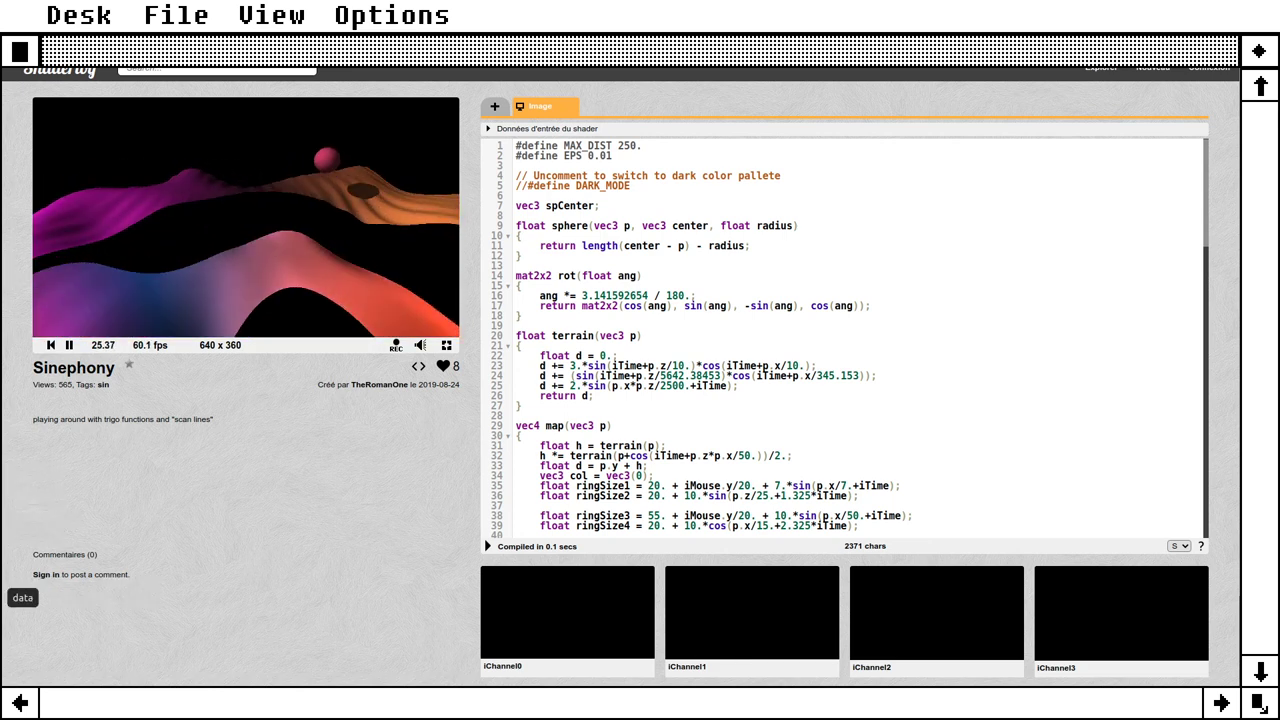
# Step: Return to Natron and switch the stream layout to the Chat view
pyautogui.click(10, 563)
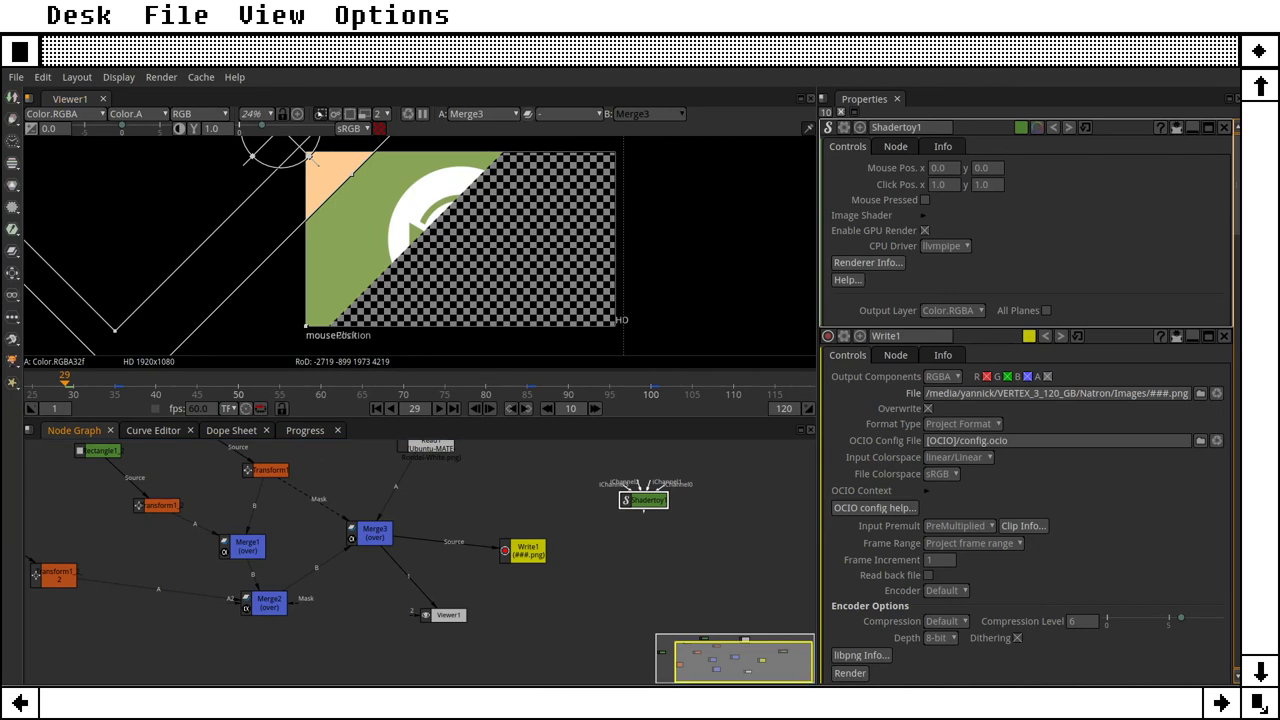
pyautogui.moveTo(272, 15)
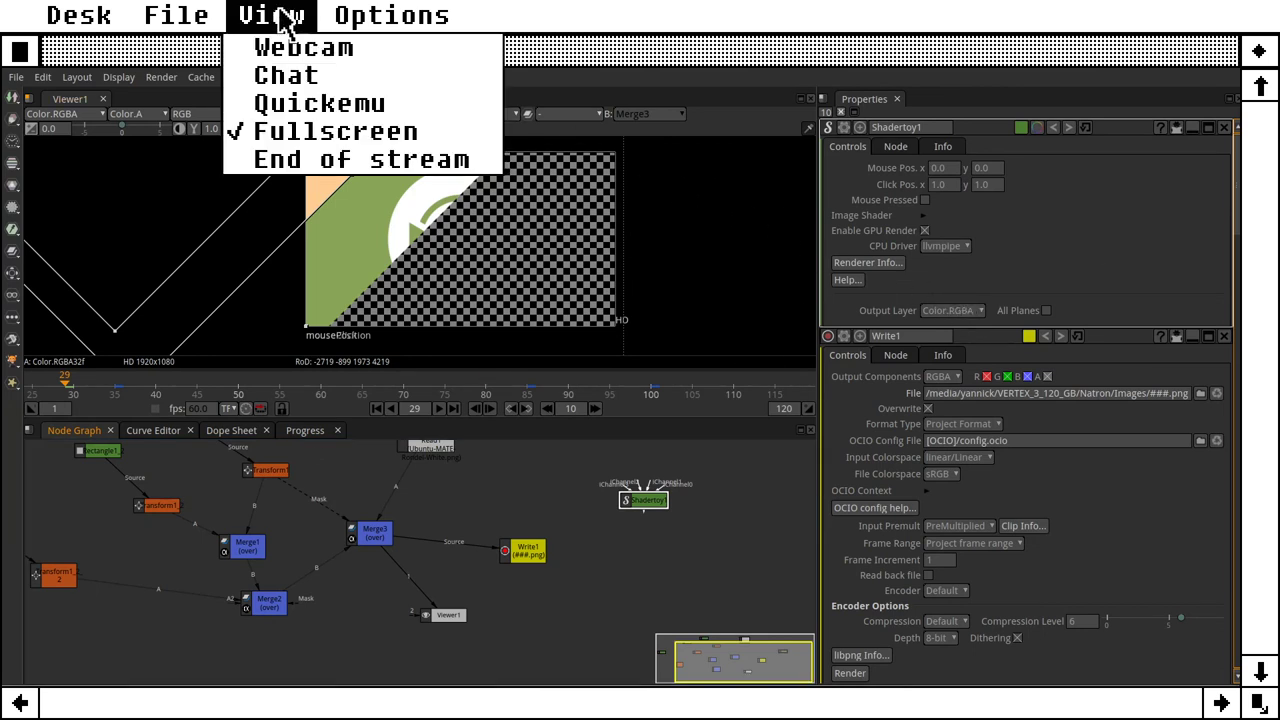
pyautogui.click(332, 76)
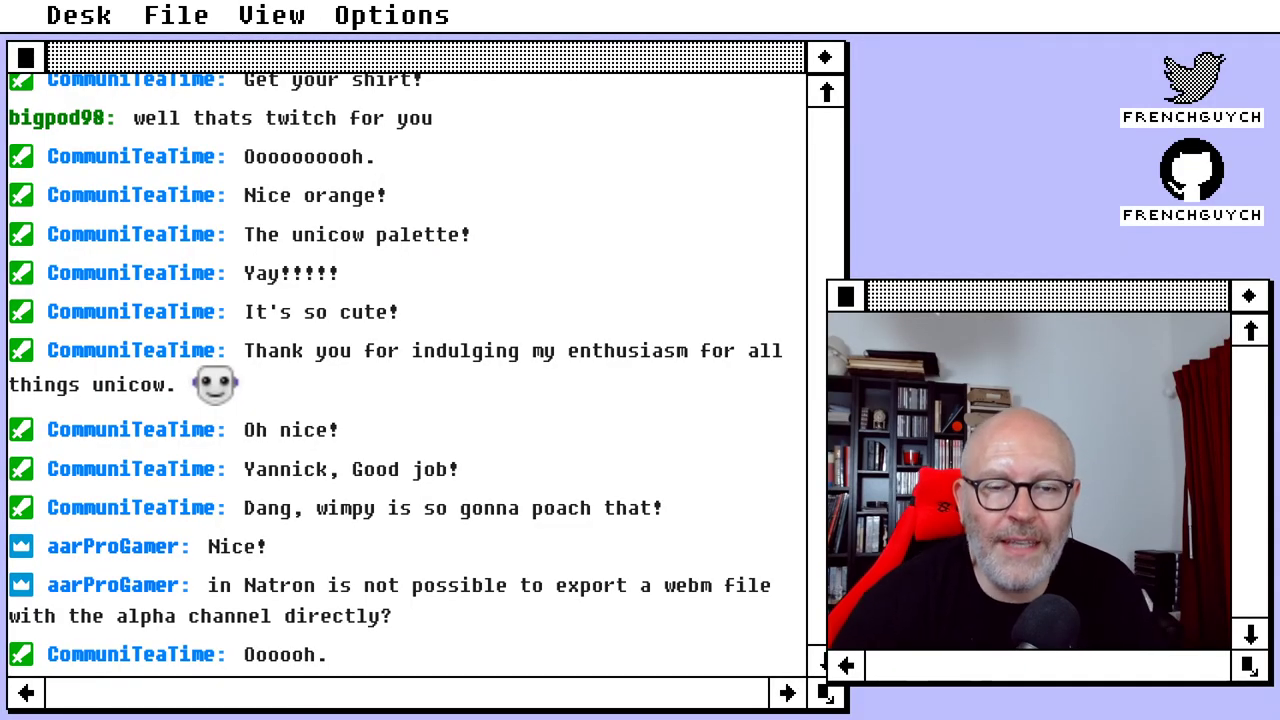
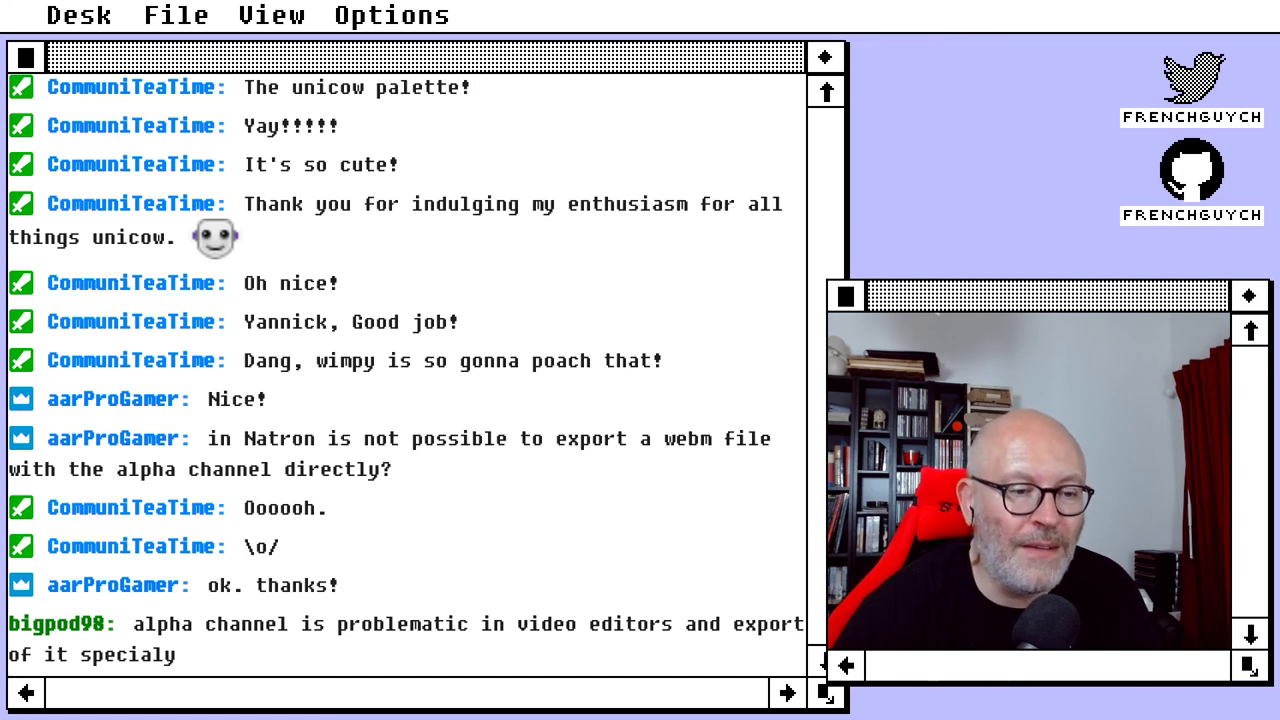
# Step: Switch the stream layout back to Fullscreen and open the Write1 node's settings to examine its output options
pyautogui.click(284, 16)
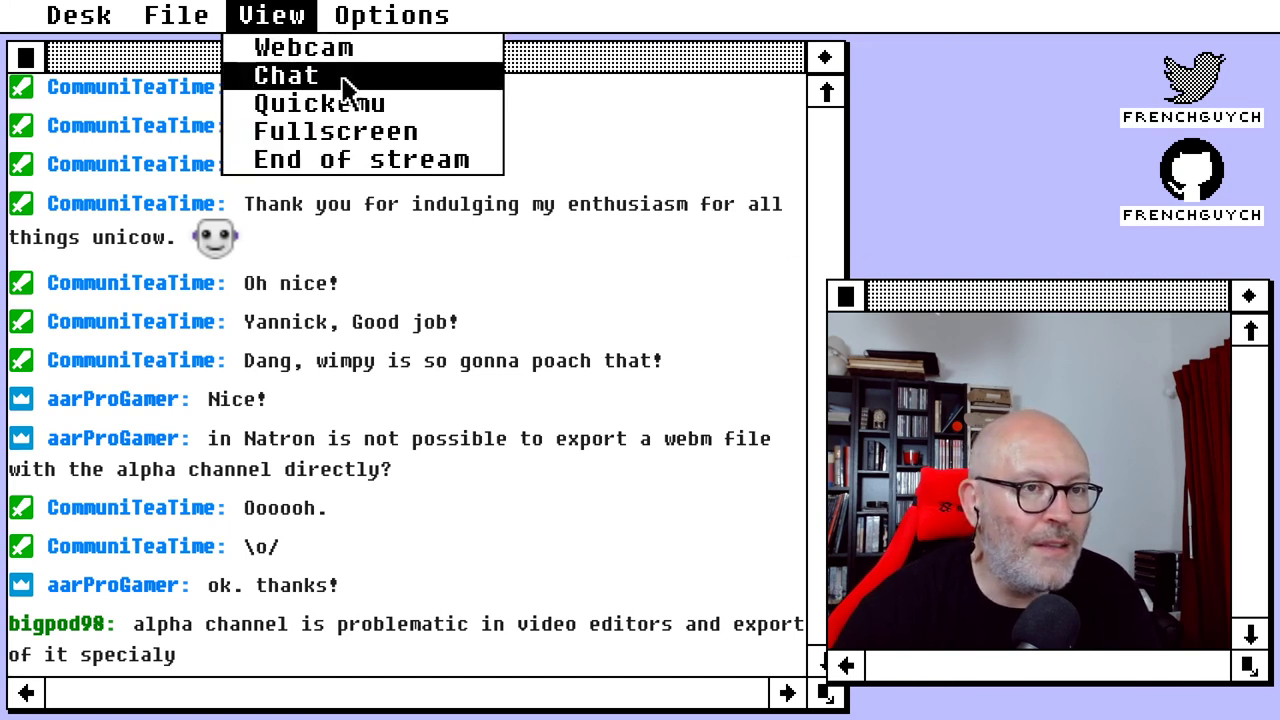
pyautogui.click(390, 135)
pyautogui.scroll(3, 533, 558)
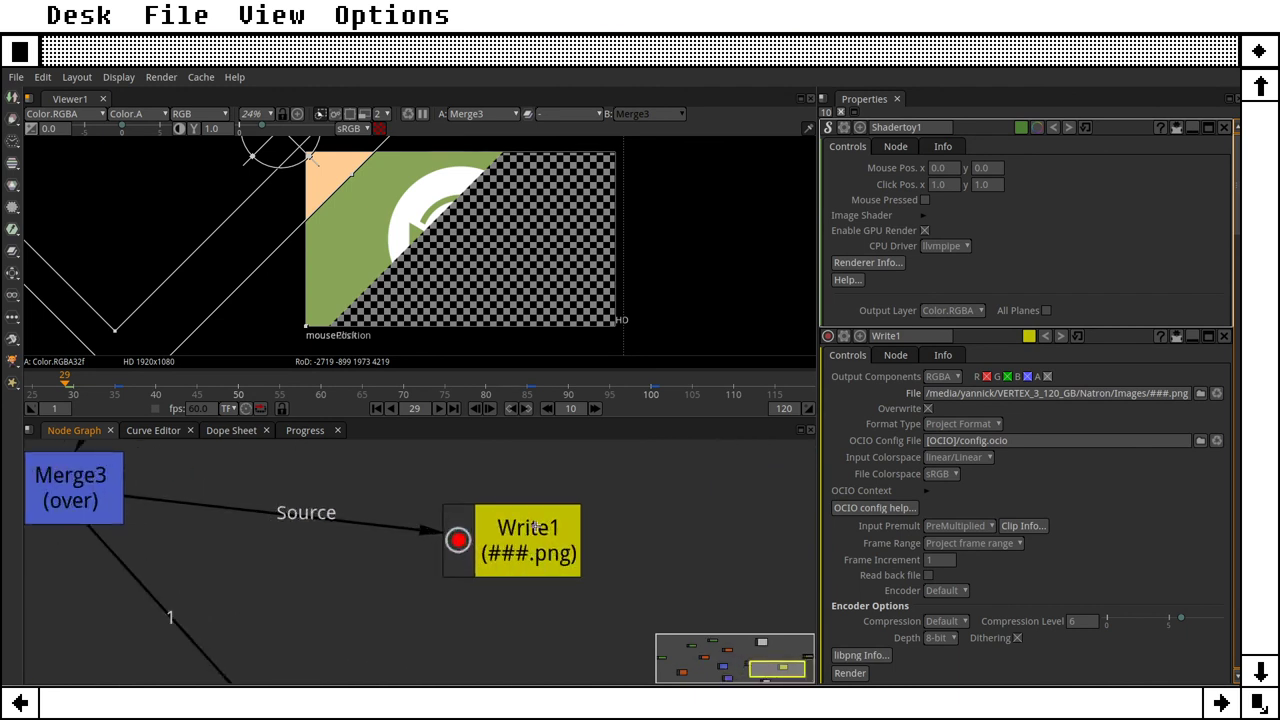
pyautogui.click(530, 540)
pyautogui.doubleClick(533, 540)
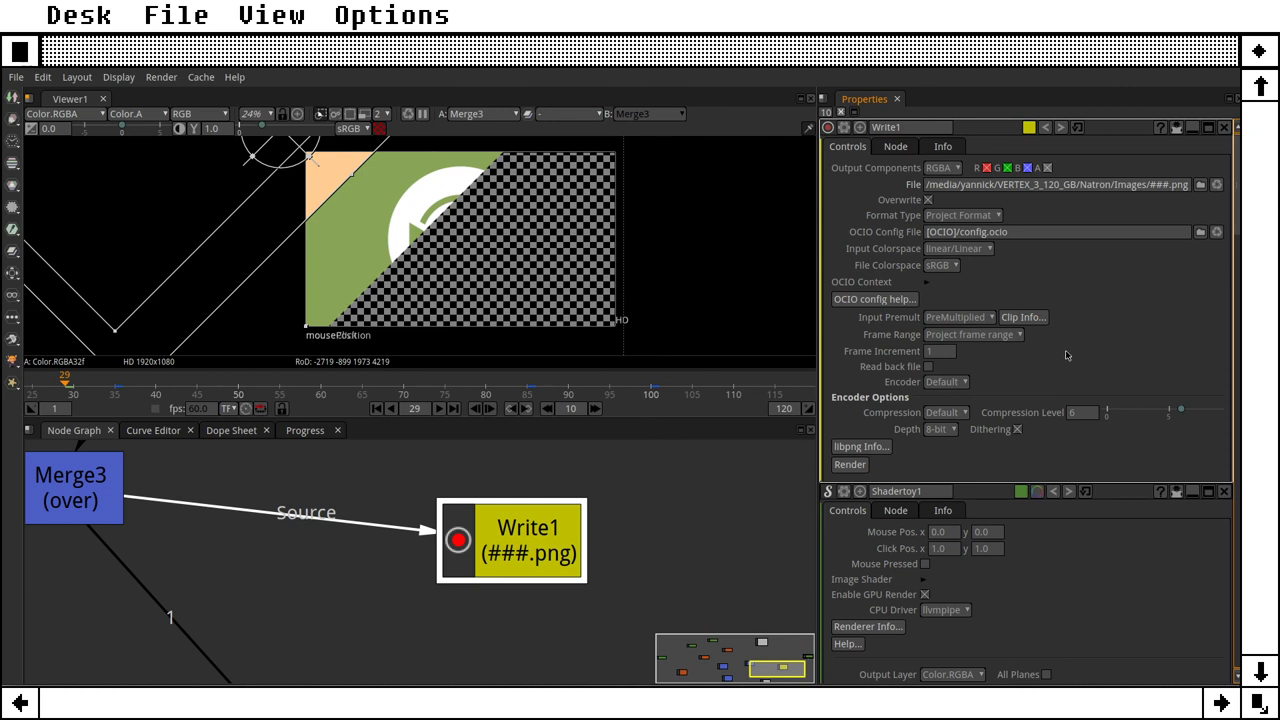
pyautogui.scroll(-8, 590, 533)
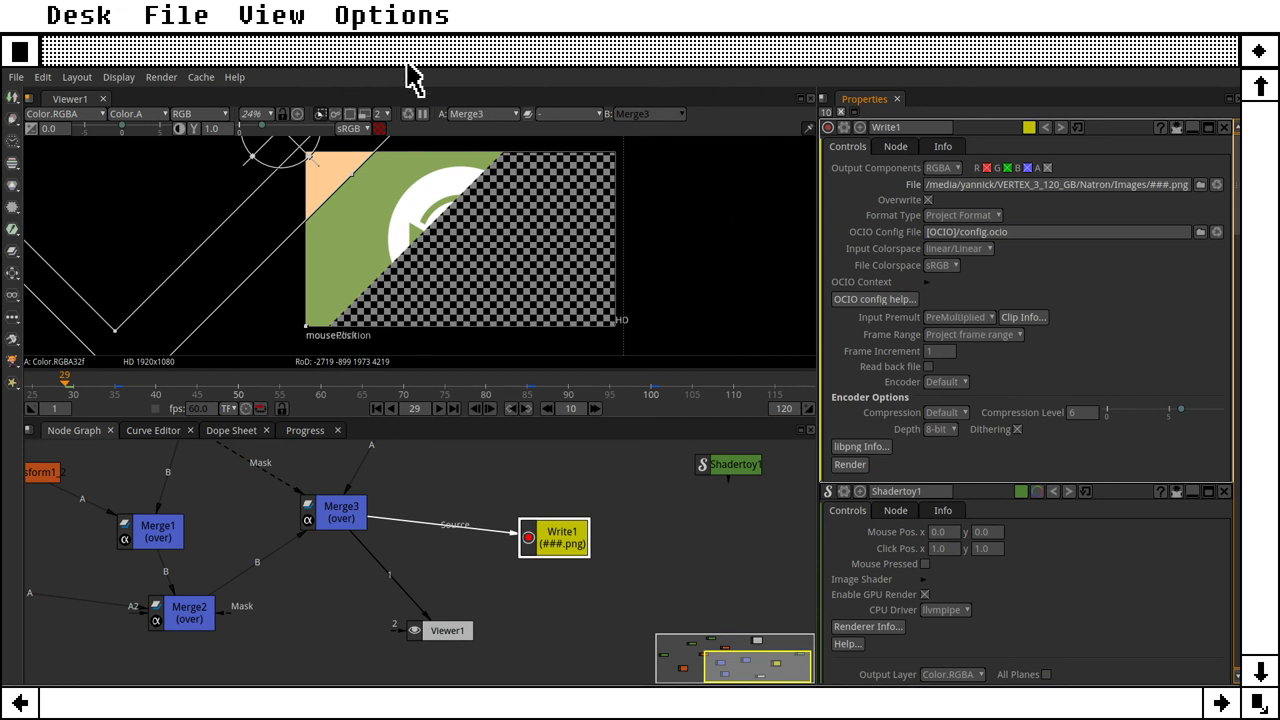
# Step: Show the stream's Chat view again and finish on the Webcam view
pyautogui.click(285, 15)
pyautogui.click(330, 76)
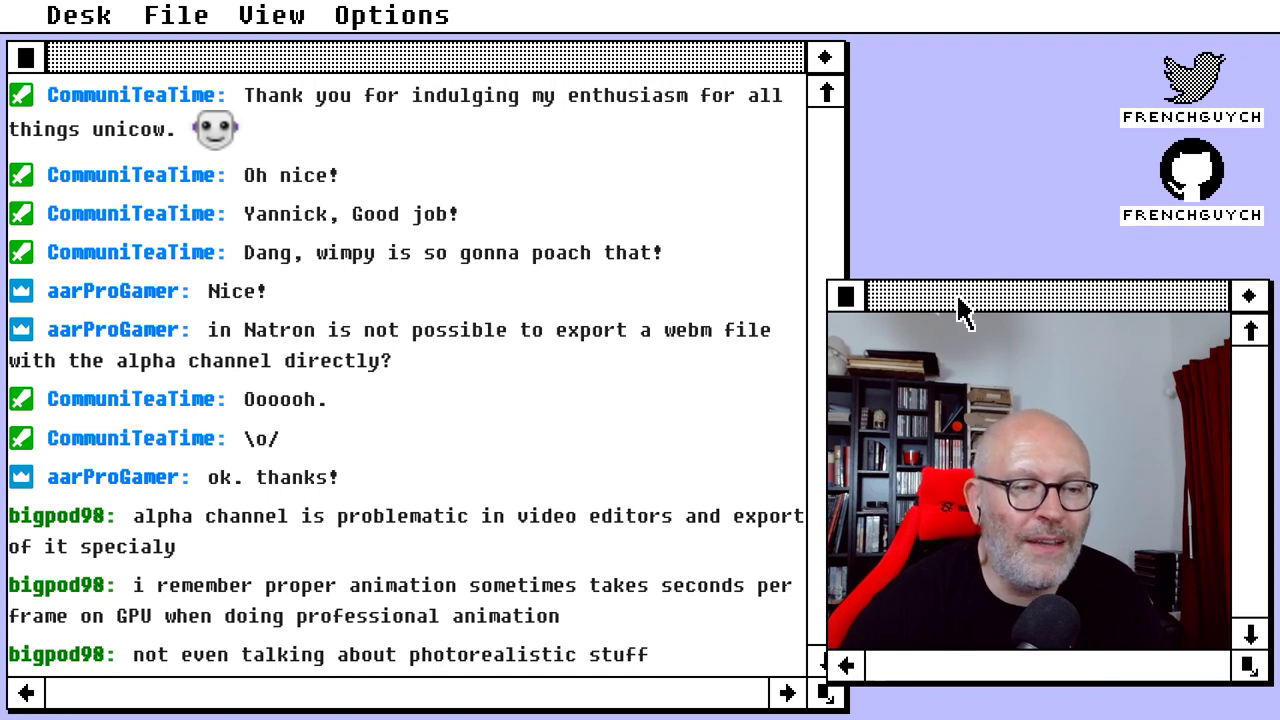
pyautogui.click(285, 22)
pyautogui.click(290, 46)
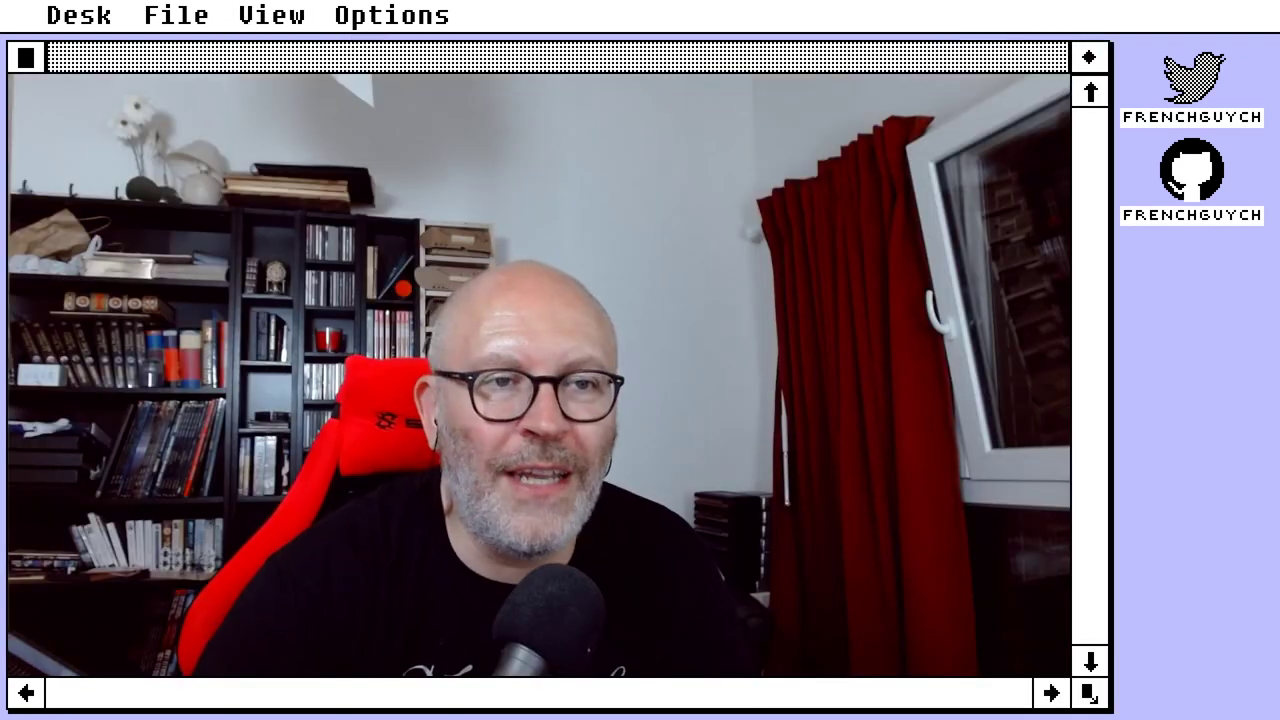